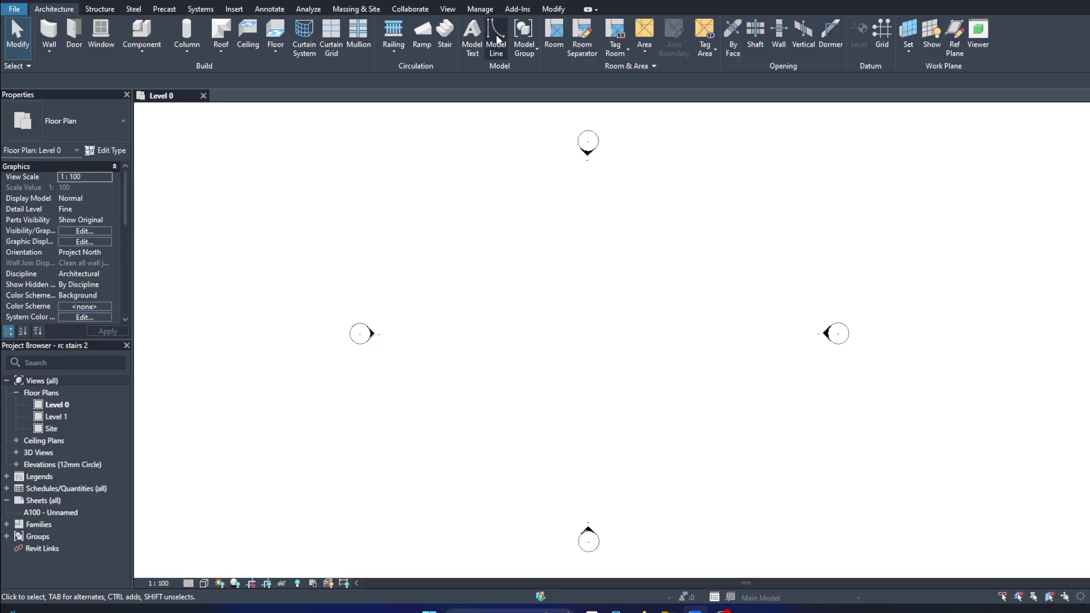
Step: Open the East elevation view from the Project Browser
left_click(497, 38)
key("Escape")
left_click(16, 452)
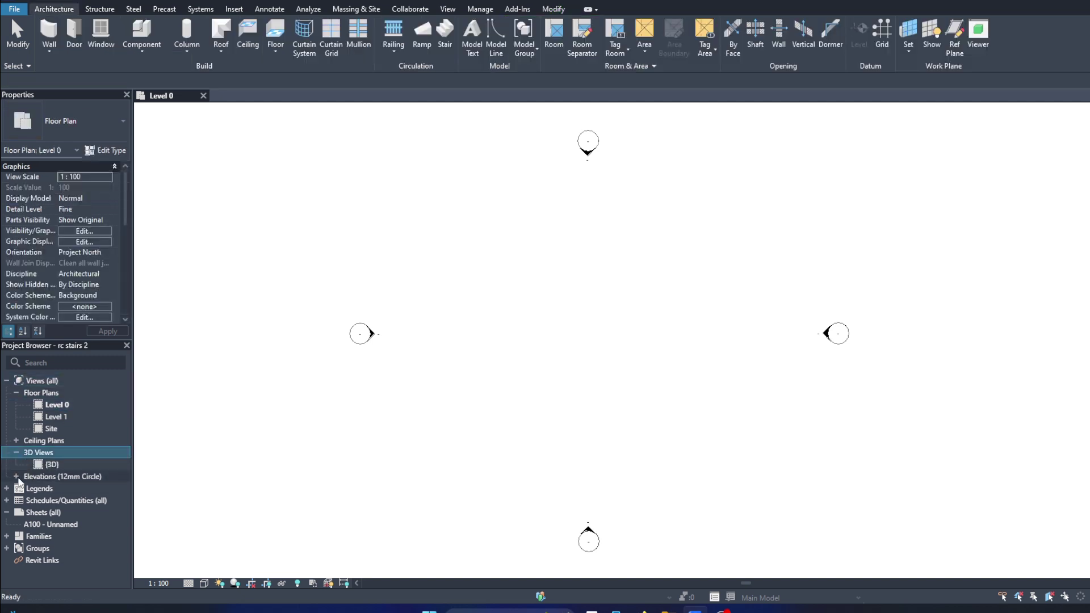
left_click(16, 476)
double_click(52, 488)
Step: Set Level 1's elevation to 3600
left_click(340, 320)
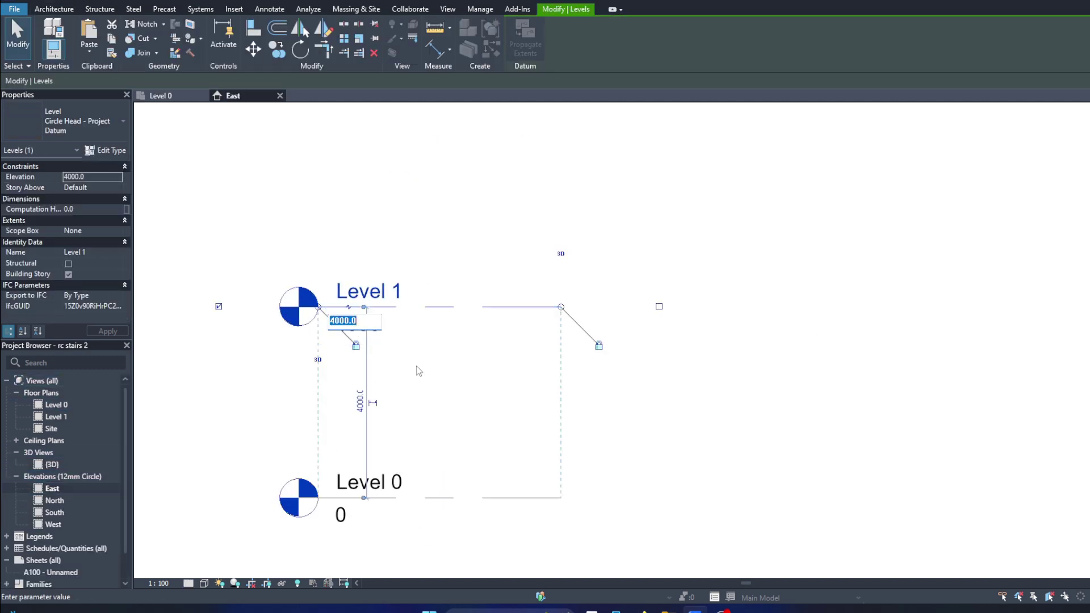
key("Return")
key("l")
key("l")
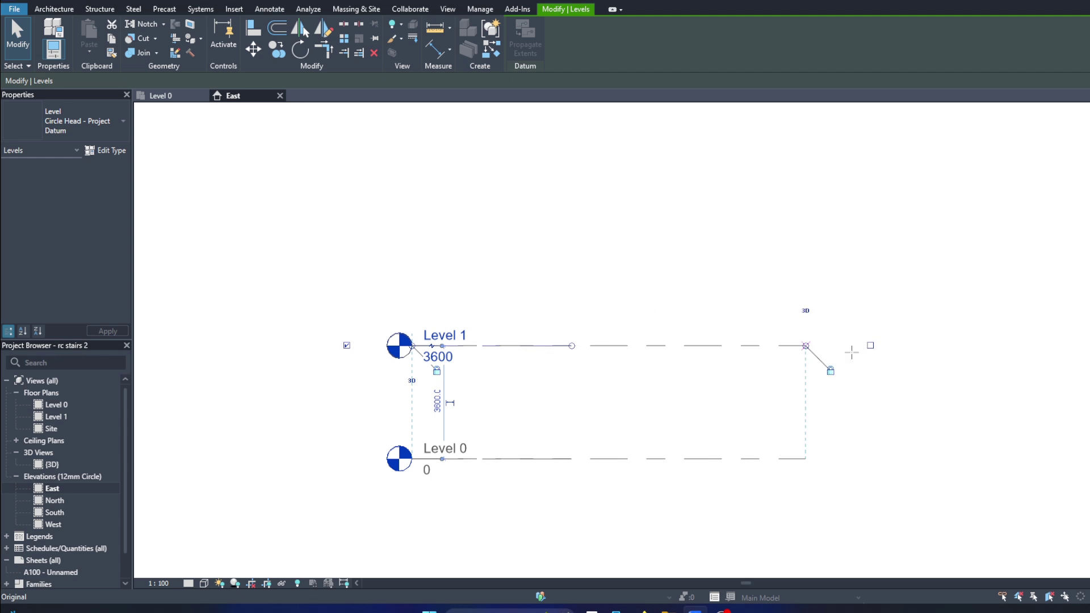
scroll(249, 351, "down", 2)
key("Escape")
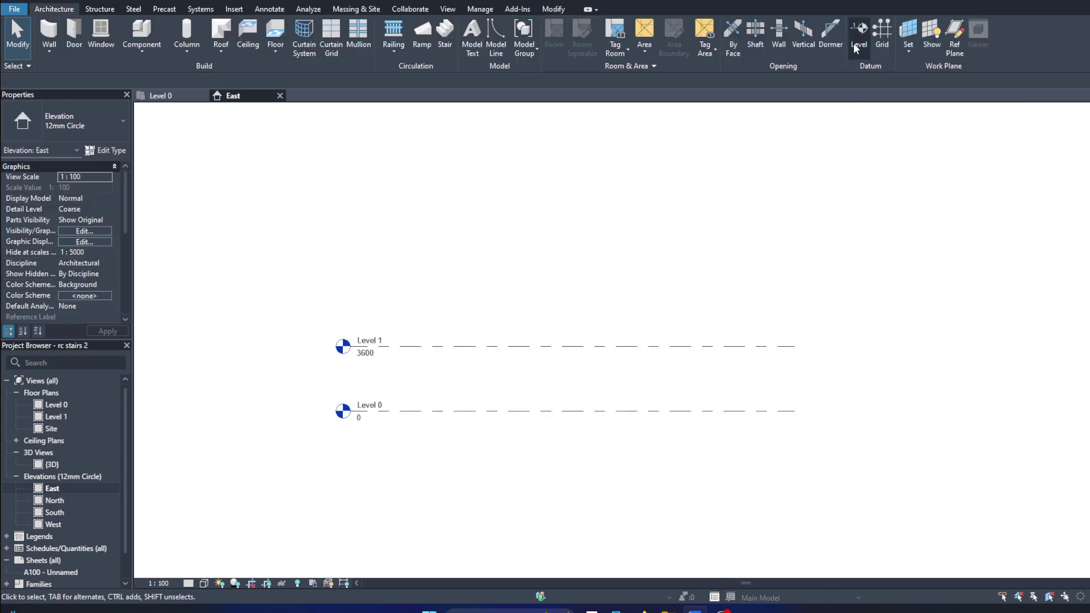
Step: Add Level 2 at 7200 and Level 3 at 10800, then return to the Level 0 plan
left_click(858, 34)
left_click(349, 284)
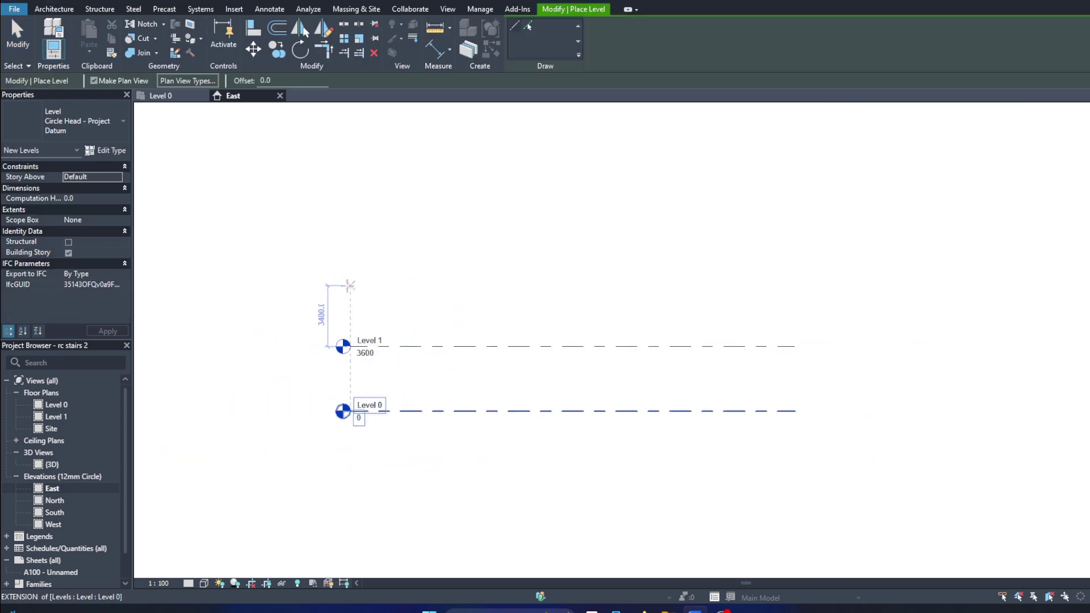
left_click(784, 281)
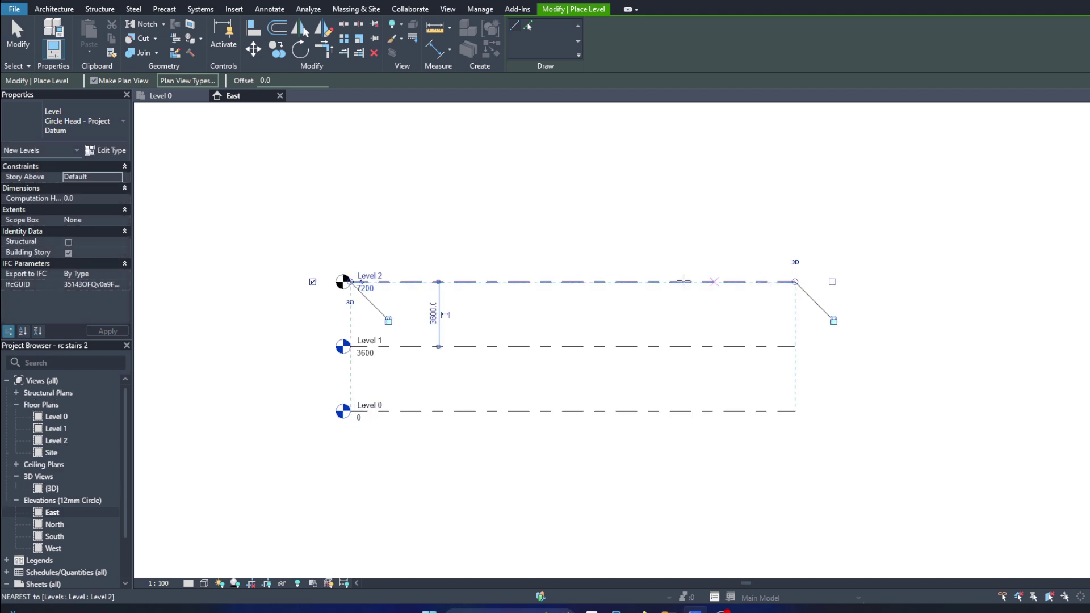
left_click(344, 216)
left_click(789, 216)
key("Escape")
key("Escape")
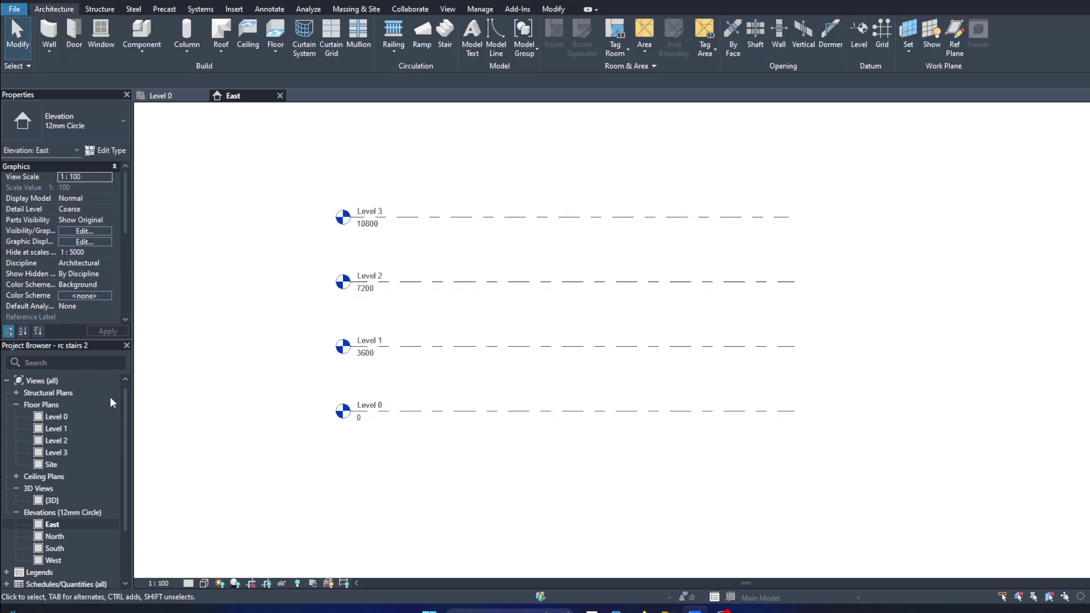
left_click(160, 95)
Step: Draw vertical grid 1 and extend its bottom end downward
scroll(321, 400, "up", 1)
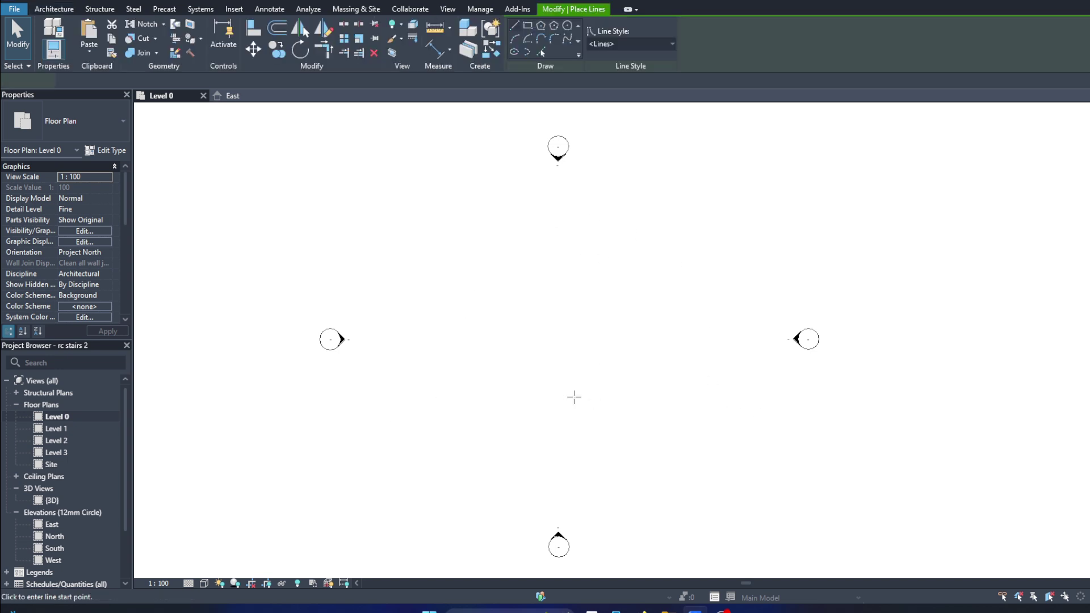
left_click(882, 34)
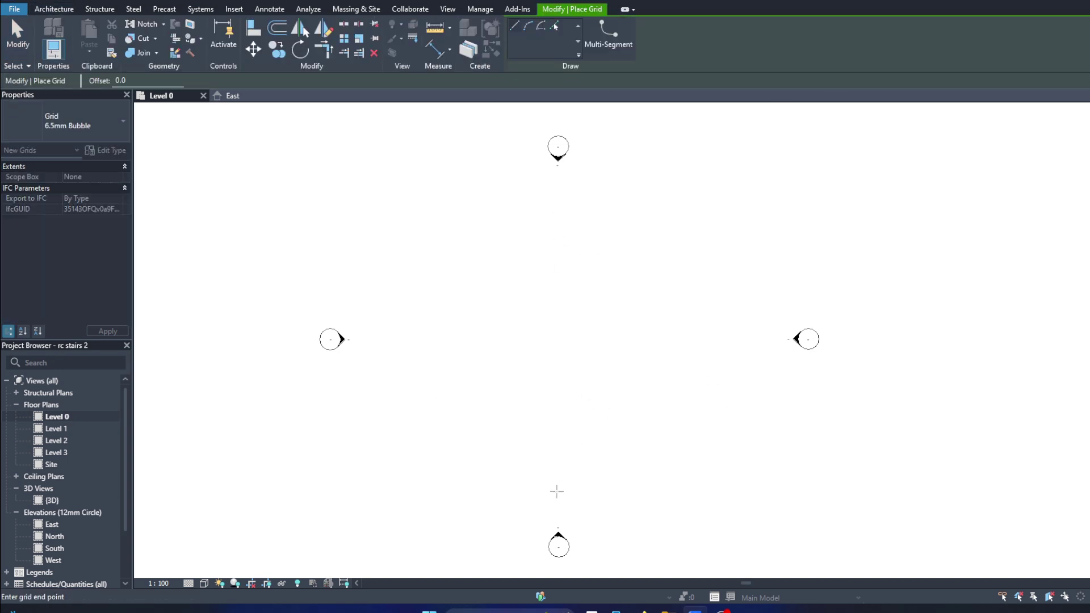
left_click(558, 493)
scroll(549, 295, "down", 2)
left_click(555, 153)
key("Escape")
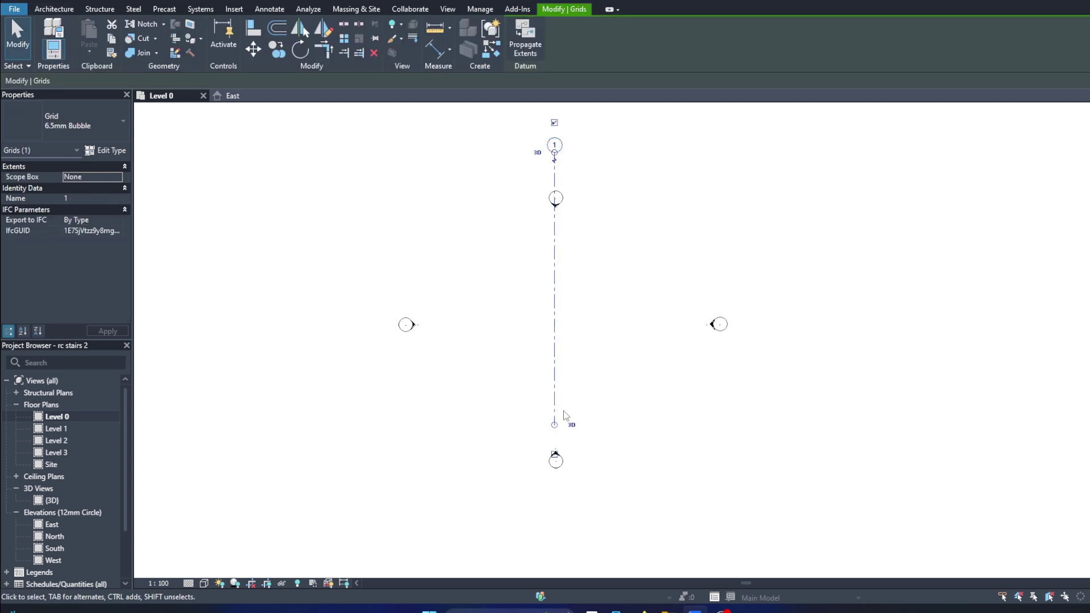
left_click_drag(555, 424, 555, 502)
scroll(632, 298, "up", 1)
Step: Copy grid 1 with CO to create vertical grids 2 and 3
key("c")
key("o")
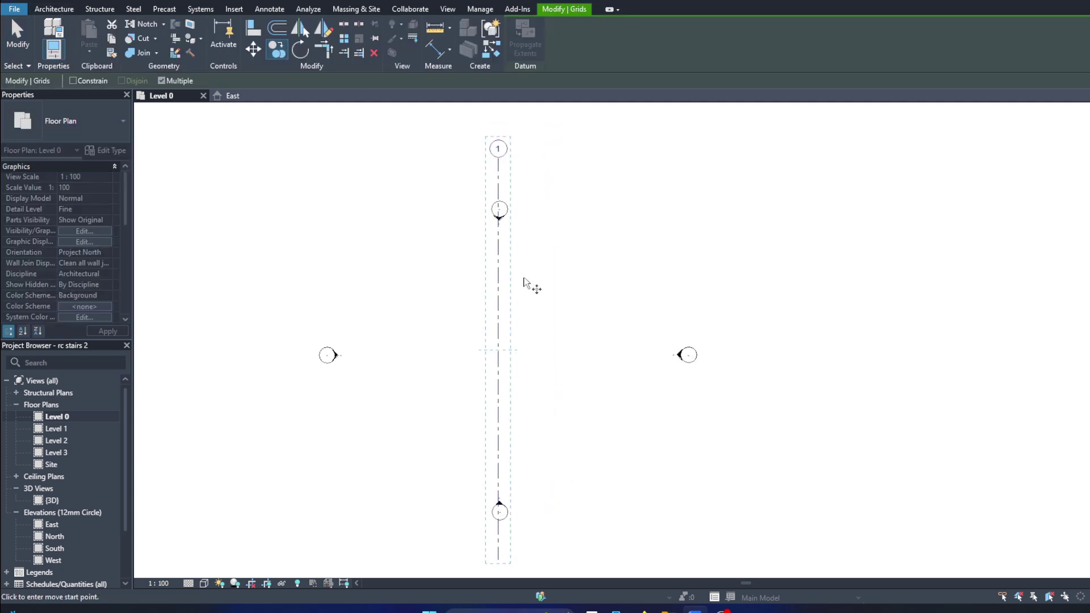
scroll(511, 301, "up", 2)
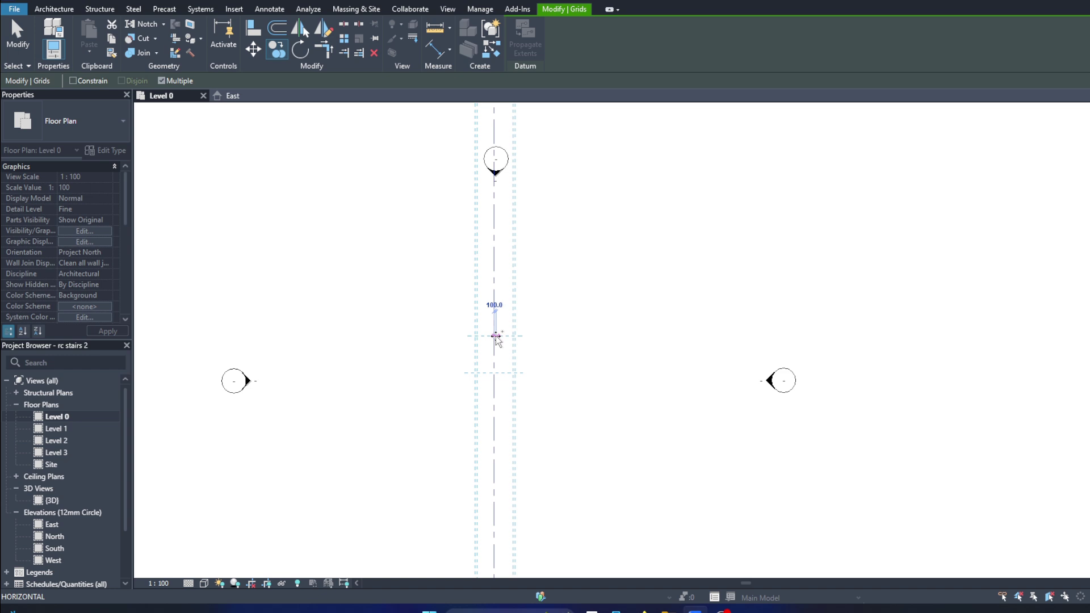
scroll(496, 336, "down", 3)
scroll(572, 333, "up", 2)
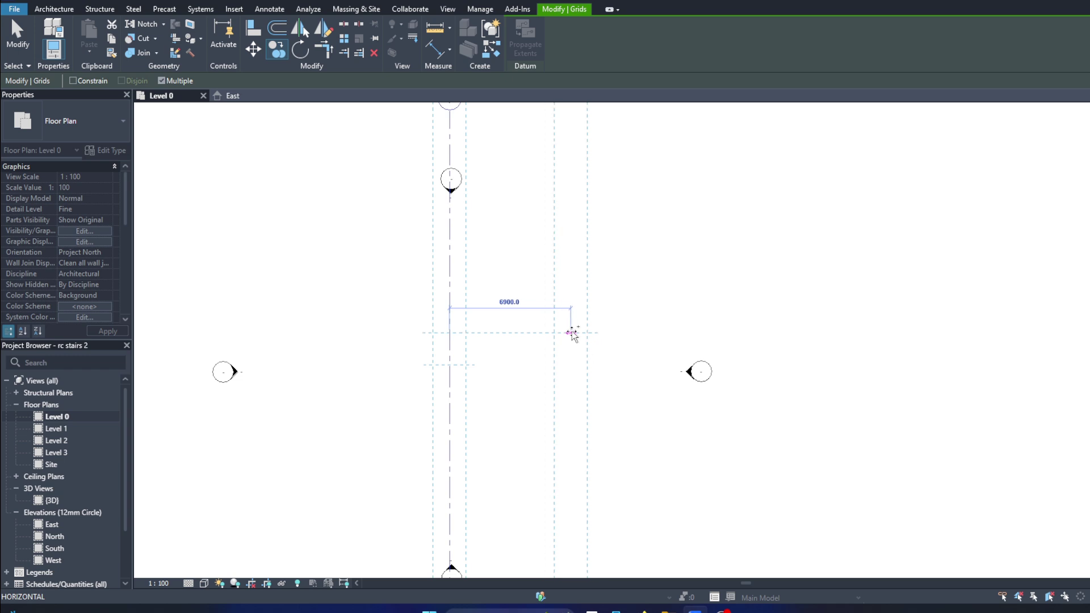
left_click(556, 332)
scroll(591, 304, "down", 2)
type("1200")
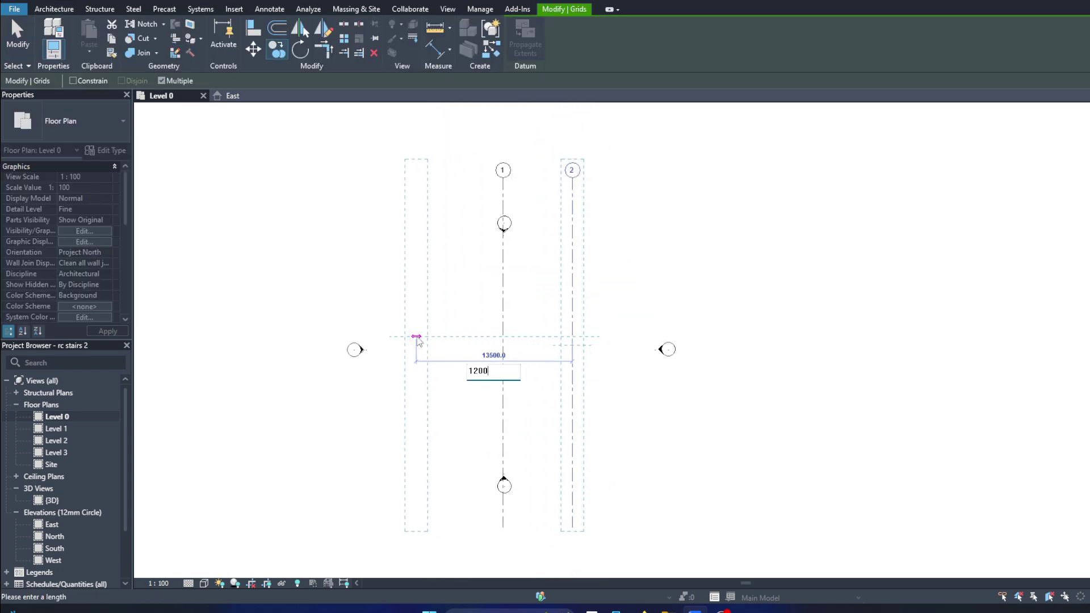
key("Return")
Step: Draw horizontal grid 4 across the vertical grids
key("g")
key("r")
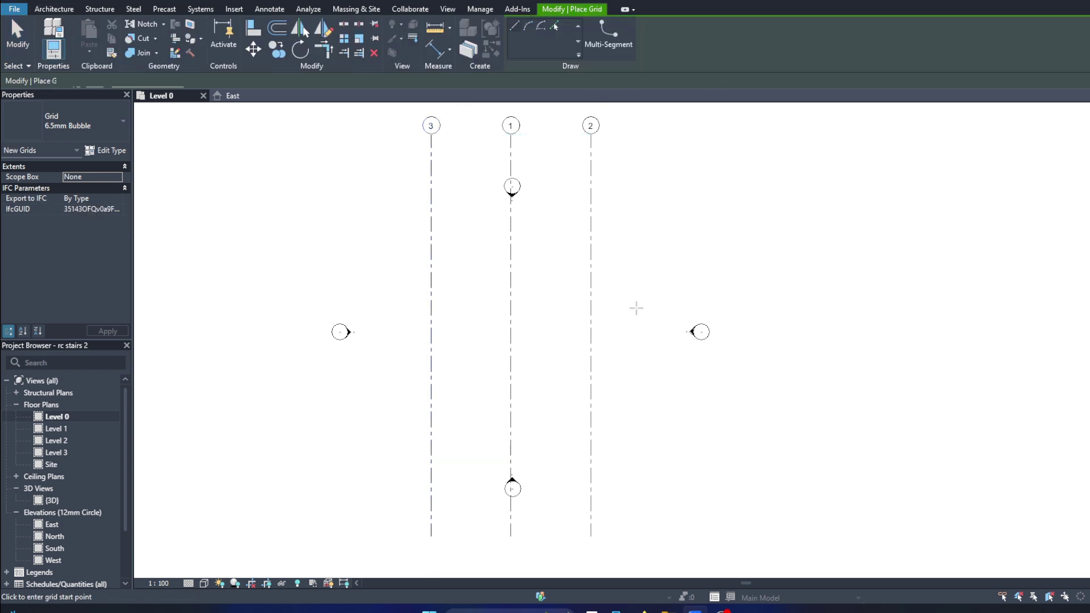
left_click(233, 404)
key("Escape")
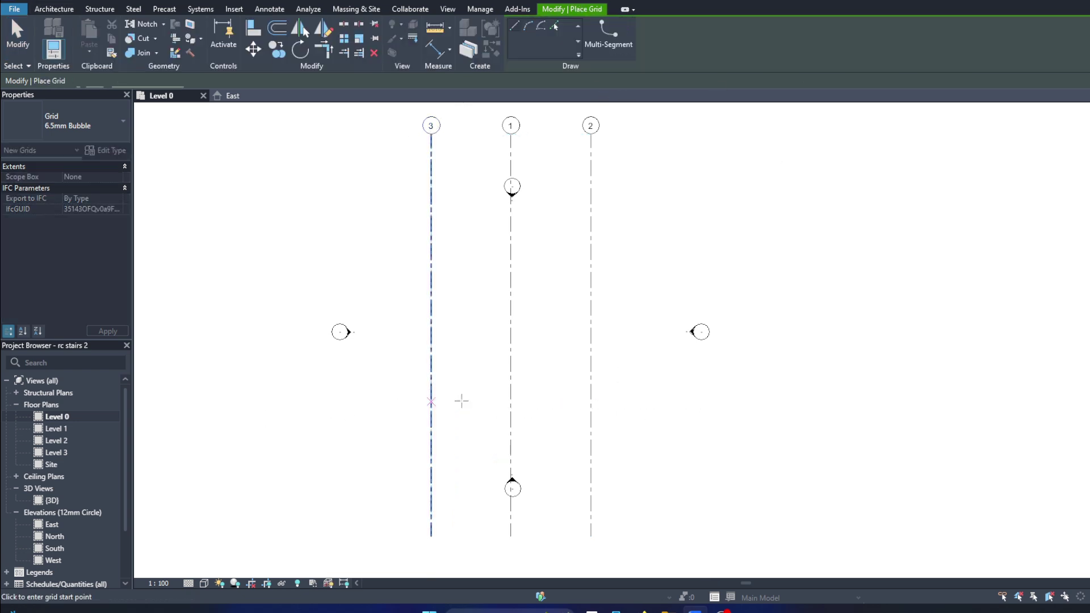
left_click(715, 412)
left_click(255, 412)
key("Escape")
key("Escape")
Step: Copy grid 4 9000 upward to create grid 5
left_click(431, 411)
key("c")
key("o")
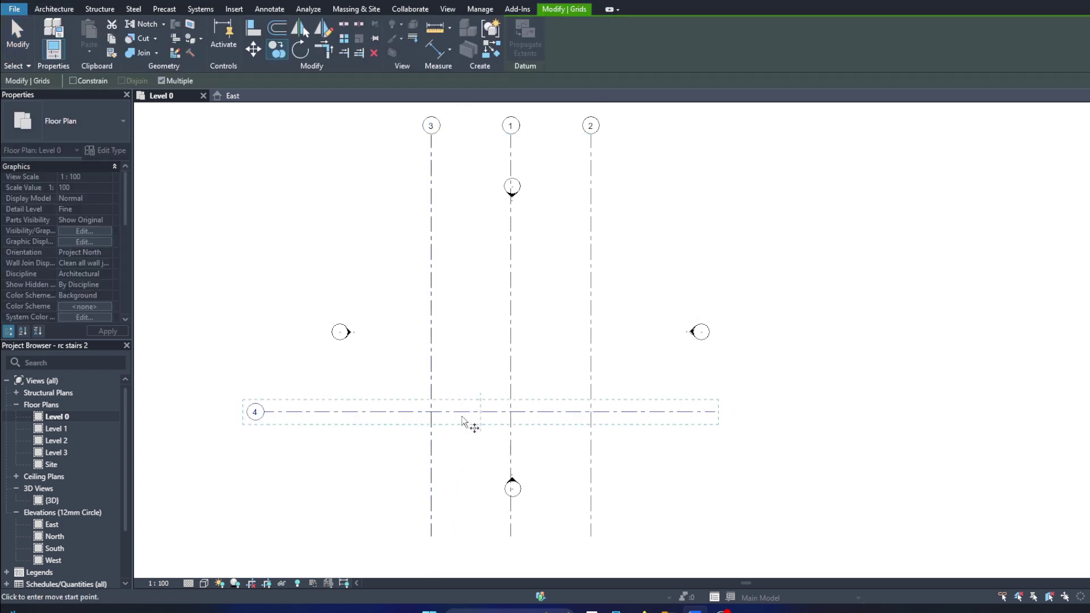
left_click(463, 412)
scroll(463, 411, "up", 2)
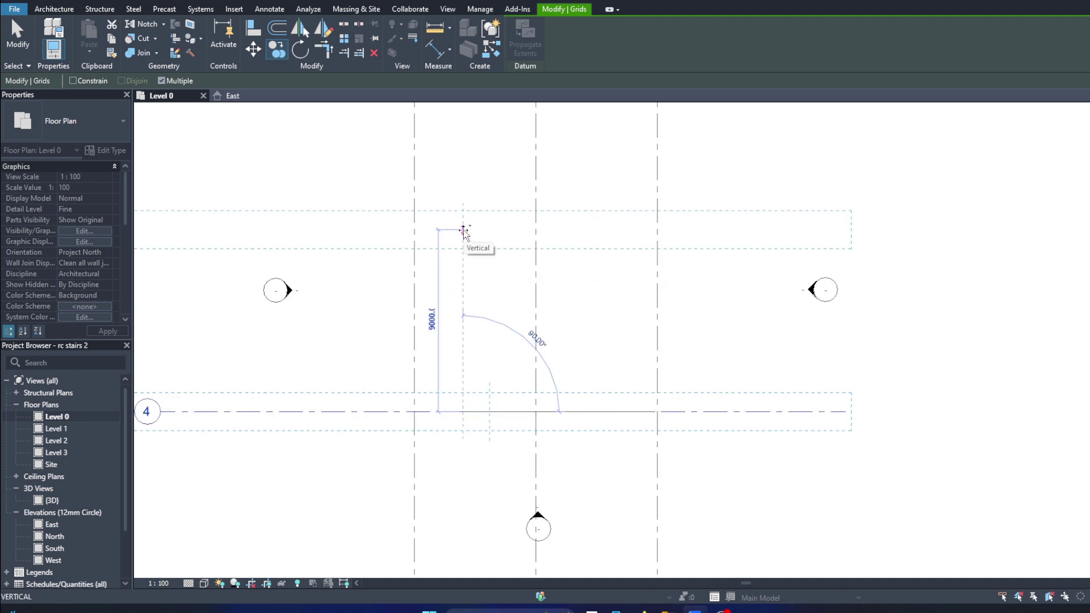
left_click(463, 230)
key("Escape")
scroll(463, 230, "down", 2)
scroll(528, 369, "up", 2)
key("Escape")
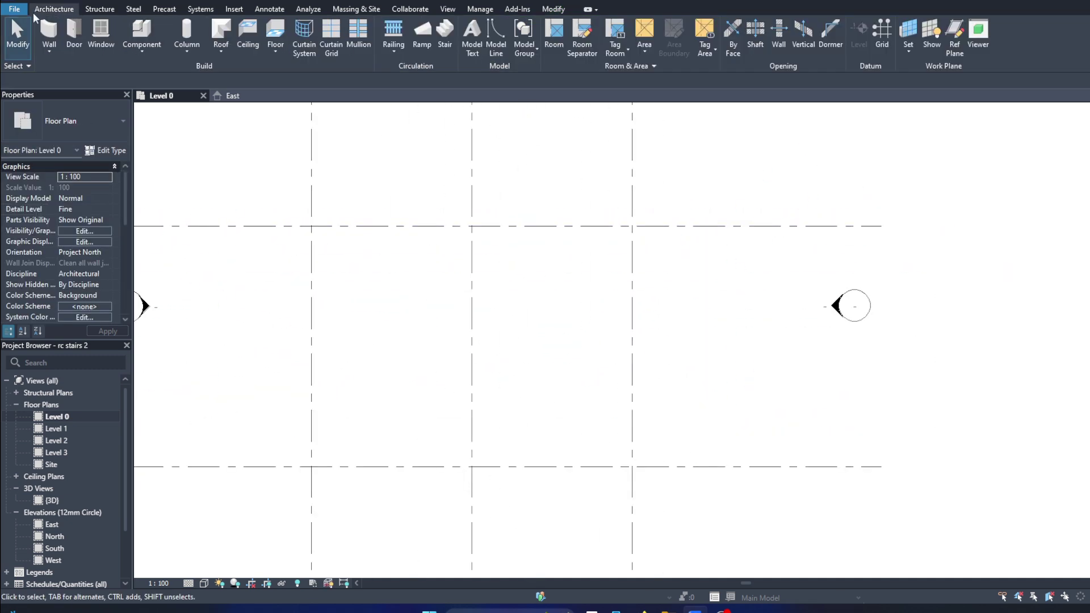
Step: Draw a vertical model line starting at a grid intersection
left_click(496, 35)
scroll(607, 293, "up", 1)
scroll(594, 236, "up", 1)
left_click(544, 245)
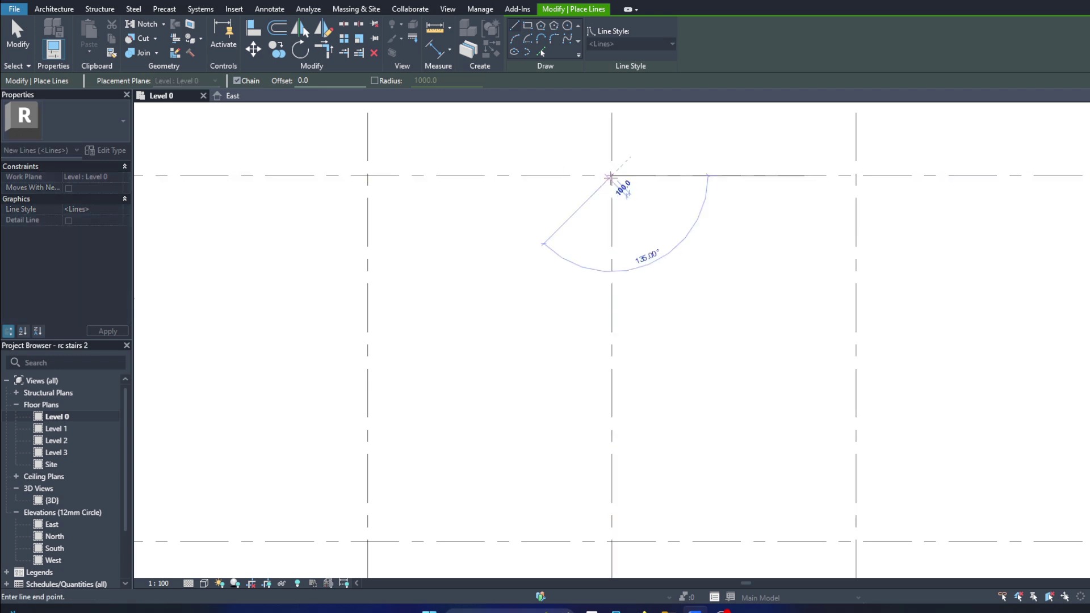
left_click(611, 448)
key("Escape")
scroll(521, 408, "down", 3)
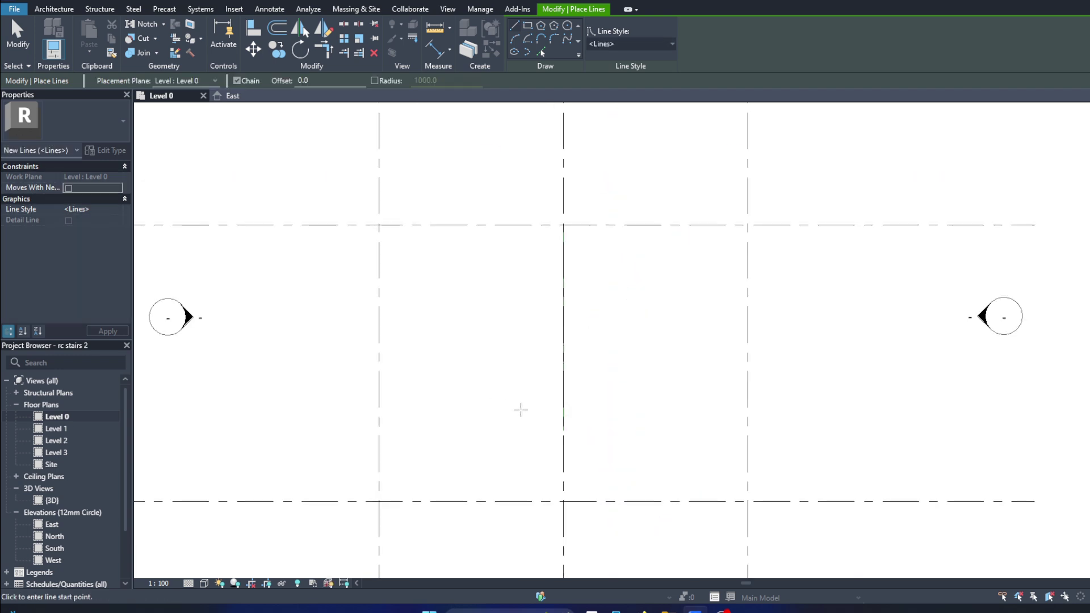
scroll(579, 414, "up", 3)
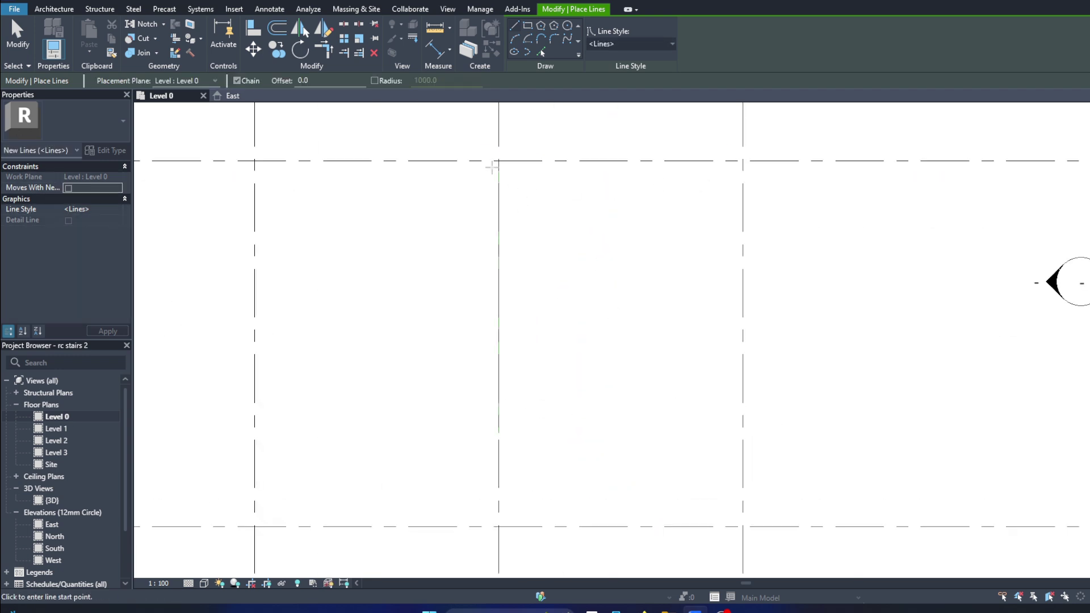
Step: Draw a horizontal model line from the vertical line's end, extending it left
left_click(499, 433)
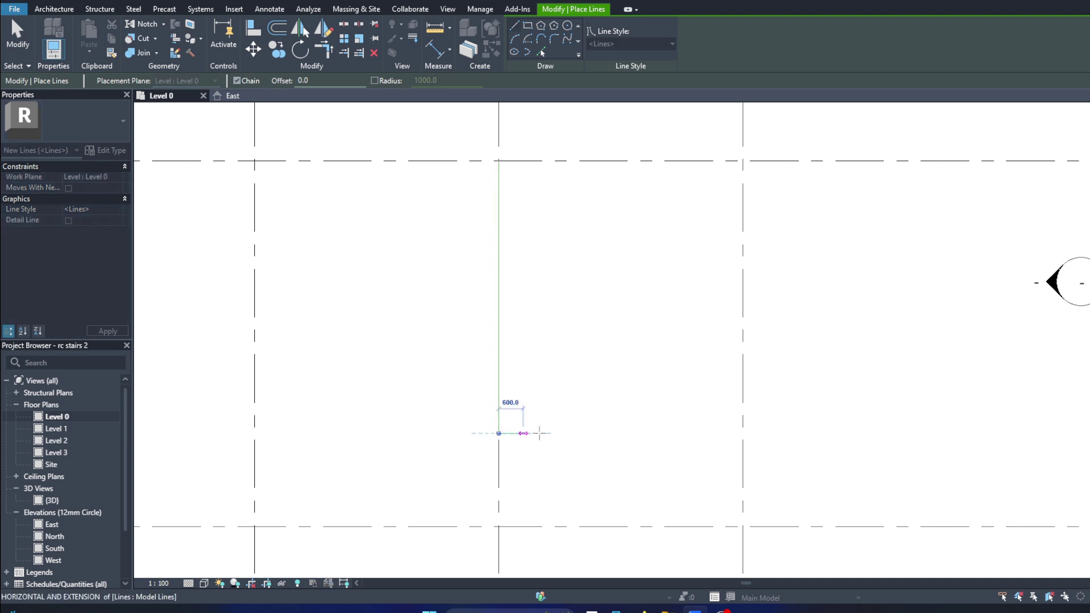
left_click(617, 434)
middle_click_drag(617, 433, 562, 431)
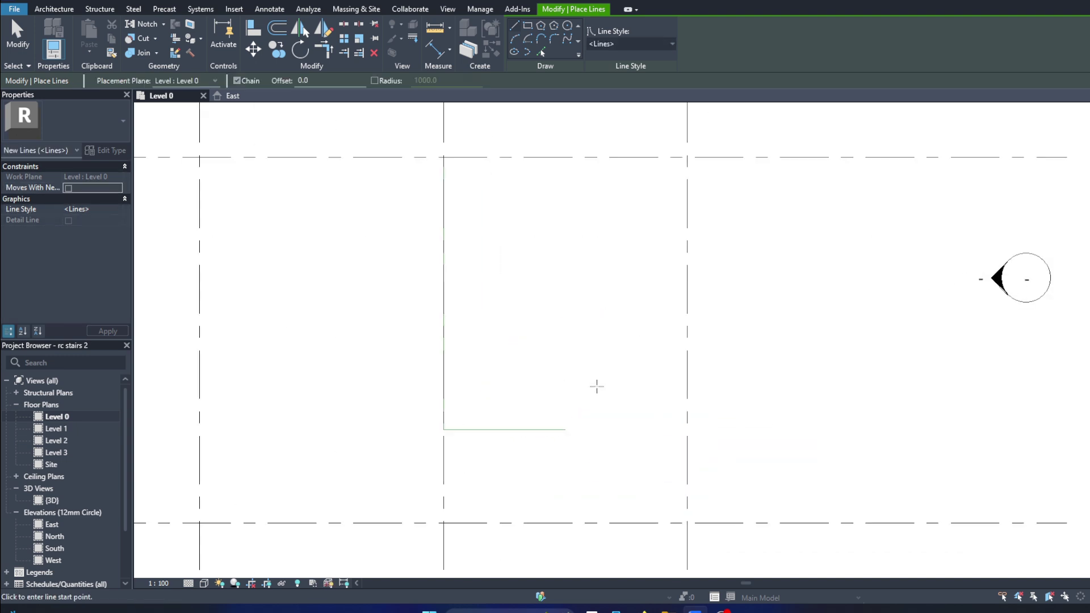
middle_click_drag(594, 385, 613, 352)
scroll(452, 401, "down", 1)
left_click(355, 401)
key("Escape")
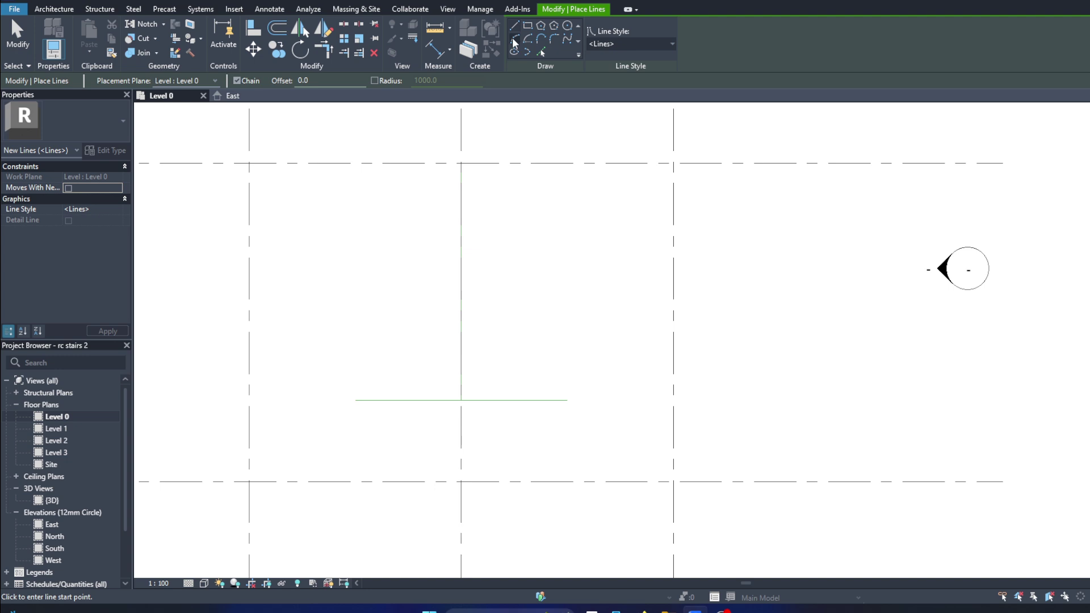
Step: Draw an arc spanning the horizontal line's ends with a 6000 radius
left_click(356, 401)
left_click(567, 401)
left_click(498, 423)
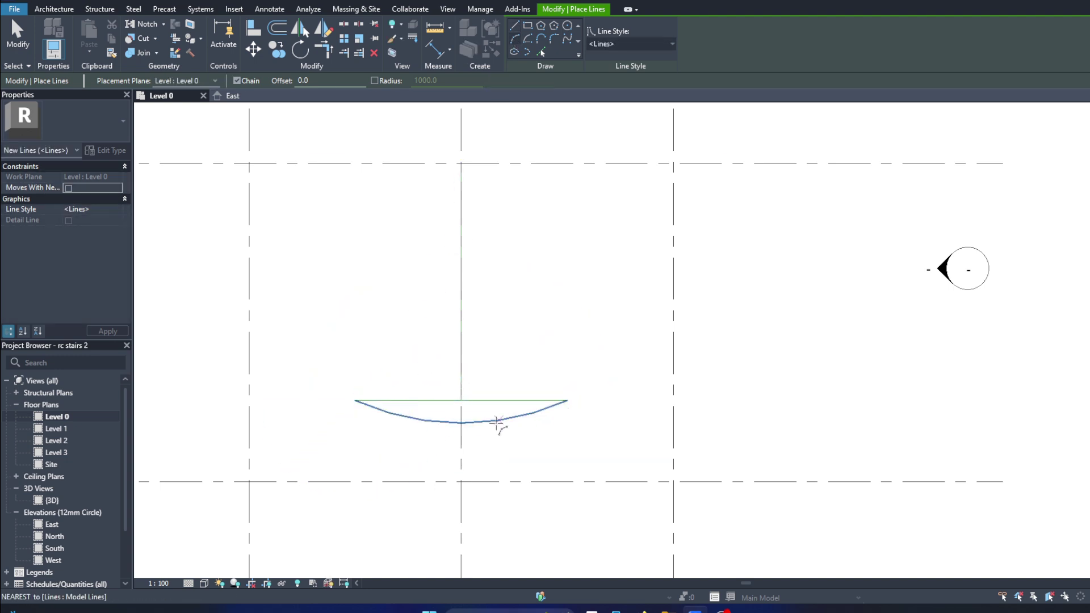
key("Escape")
left_click(427, 287)
type("6000")
key("Return")
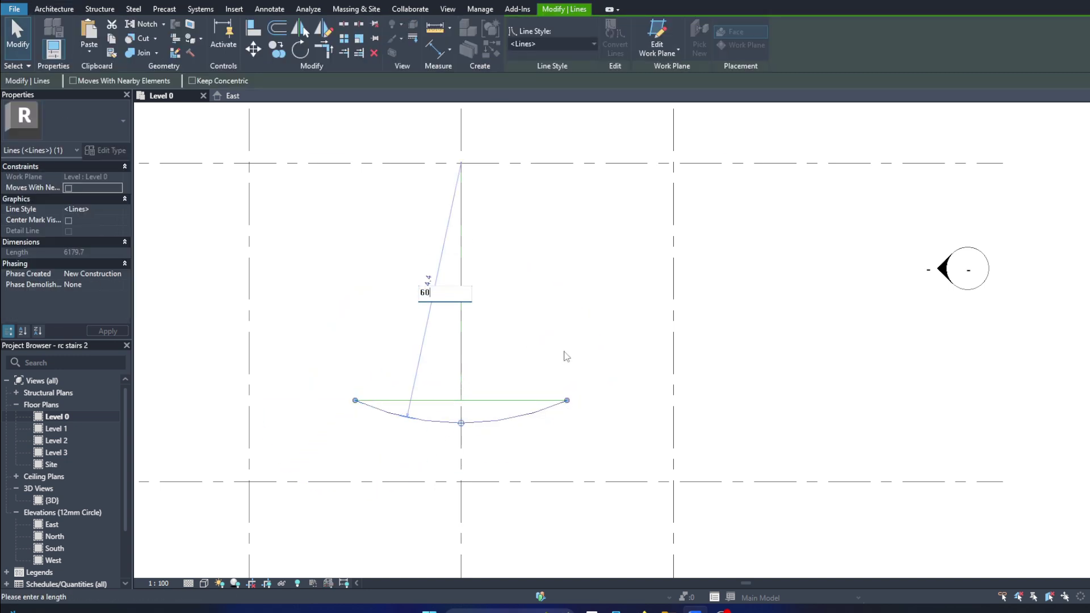
left_click(619, 341)
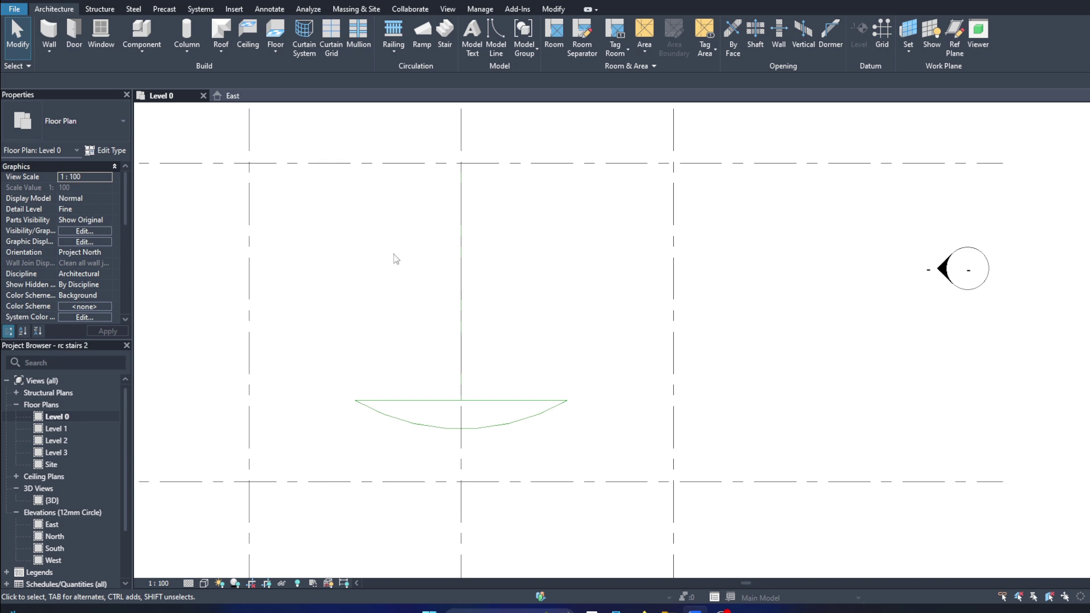
Step: Move the right vertical grid line with MV
scroll(561, 423, "up", 1)
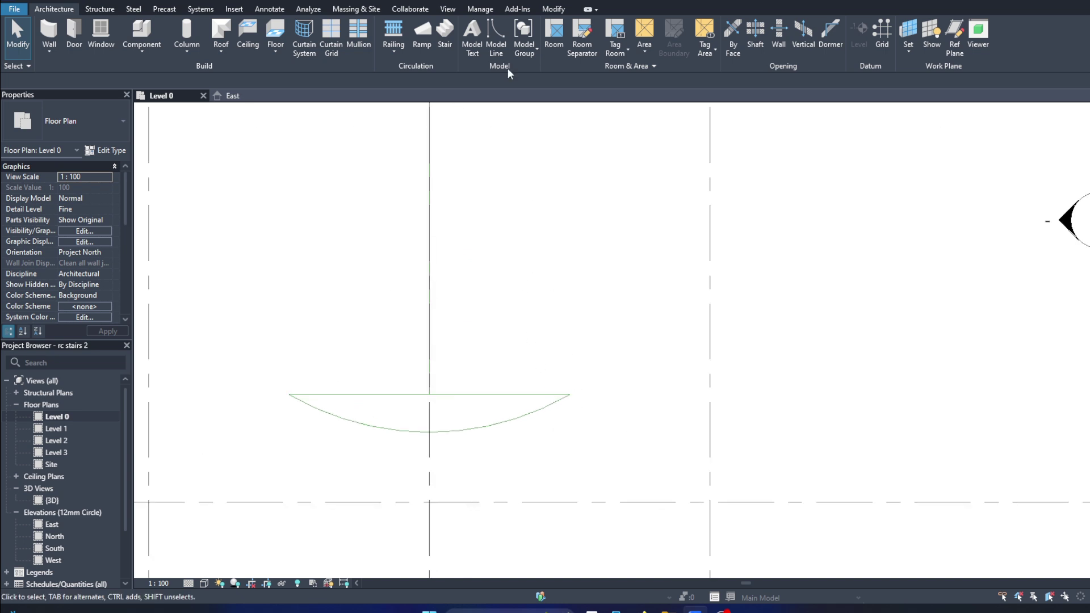
left_click(496, 28)
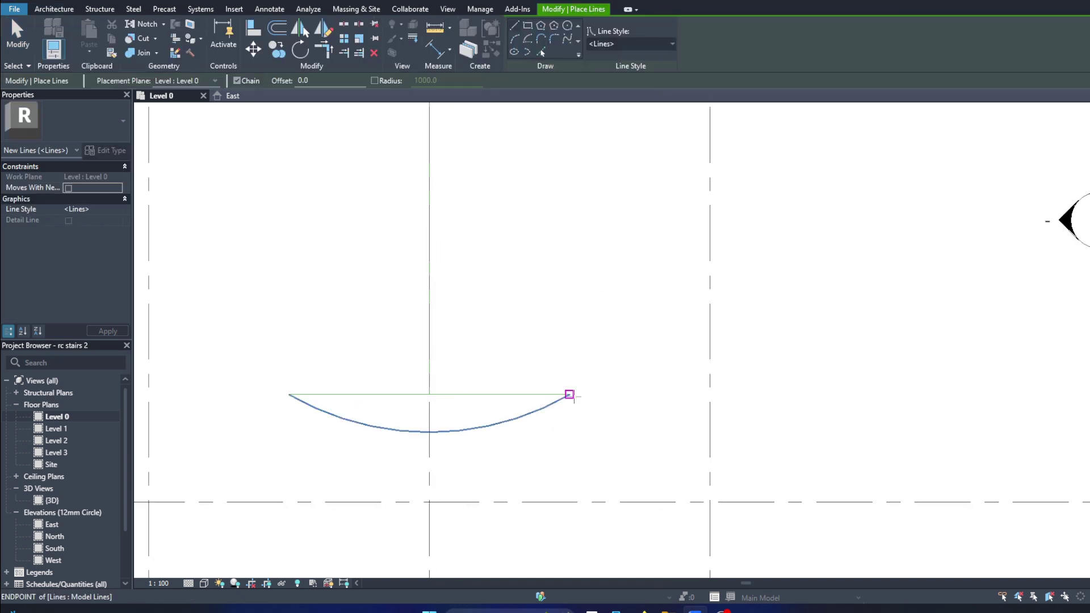
key("Escape")
key("Escape")
scroll(558, 406, "down", 2)
left_click(645, 385)
key("m")
key("v")
left_click(672, 372)
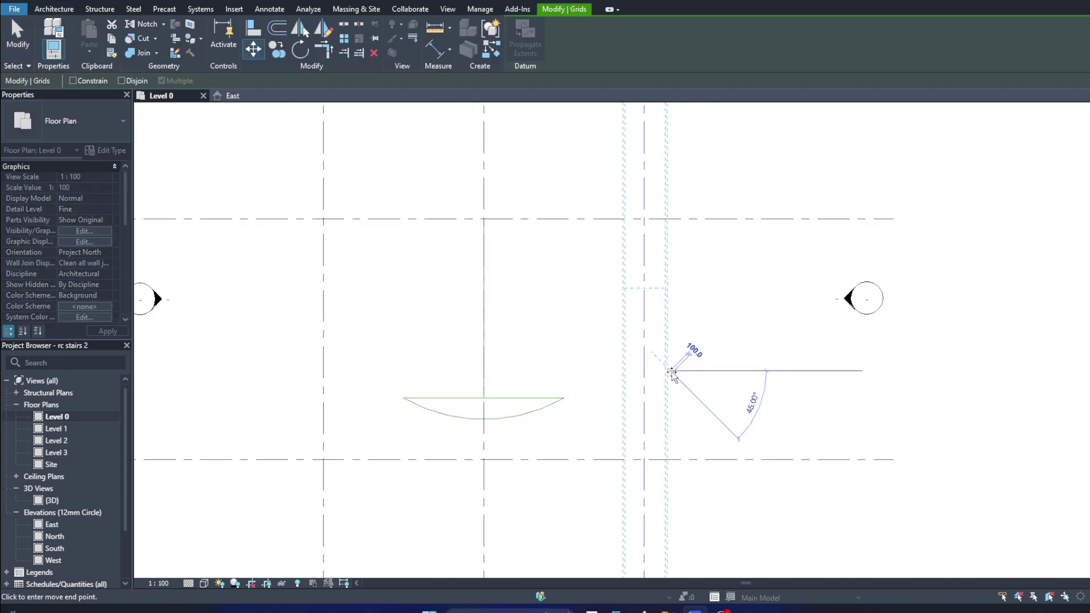
key("Escape")
scroll(568, 341, "down", 1)
Step: Move the left vertical grid line to equal spacing
left_click(419, 356)
key("m")
key("v")
left_click(451, 319)
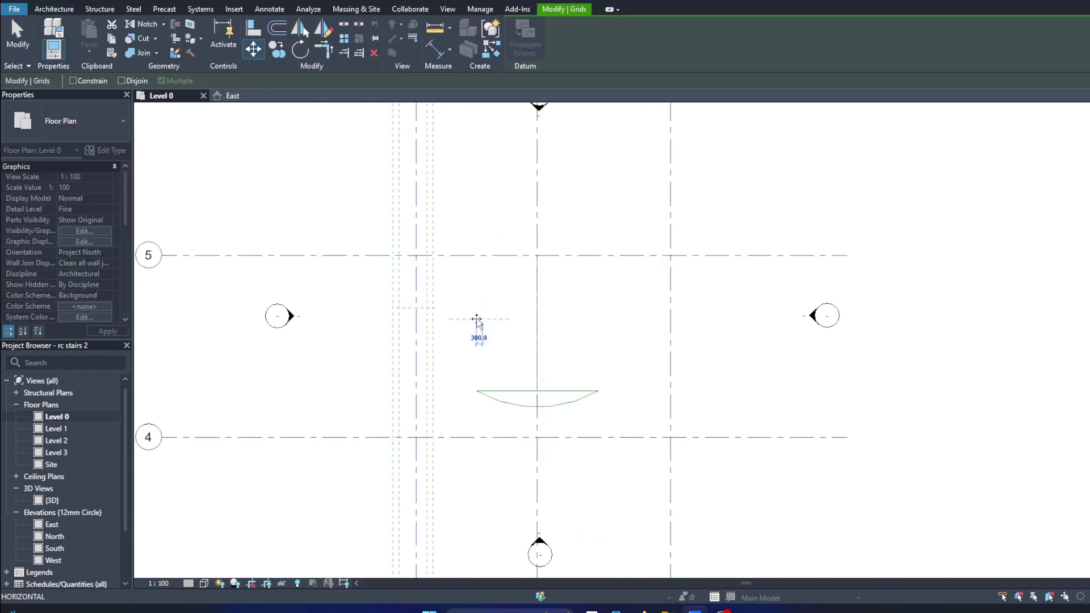
left_click(470, 323)
key("Escape")
scroll(539, 318, "up", 2)
scroll(624, 409, "down", 1)
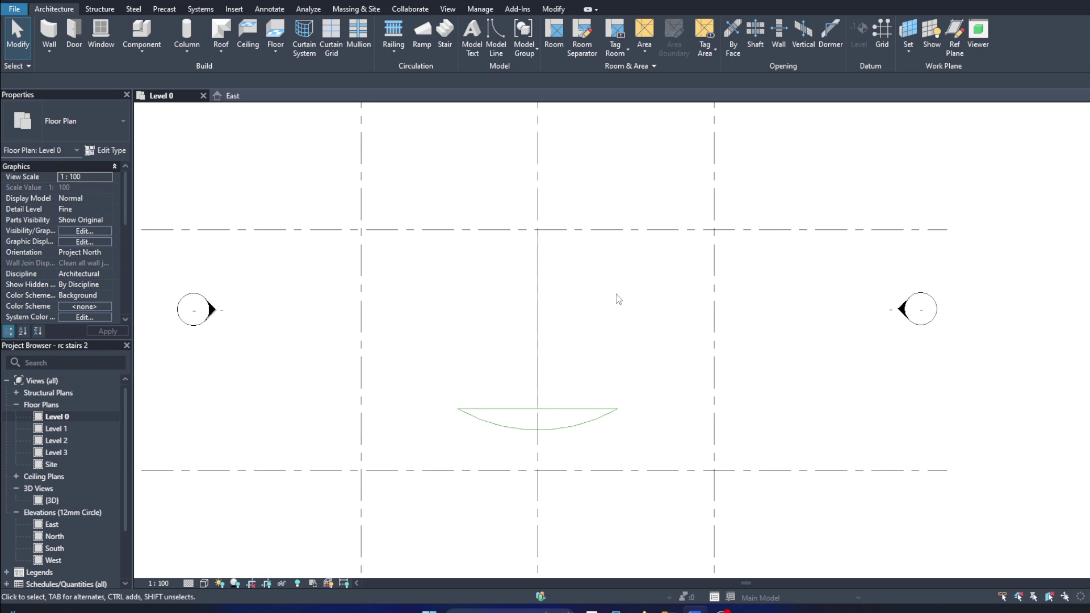
scroll(757, 425, "up", 1)
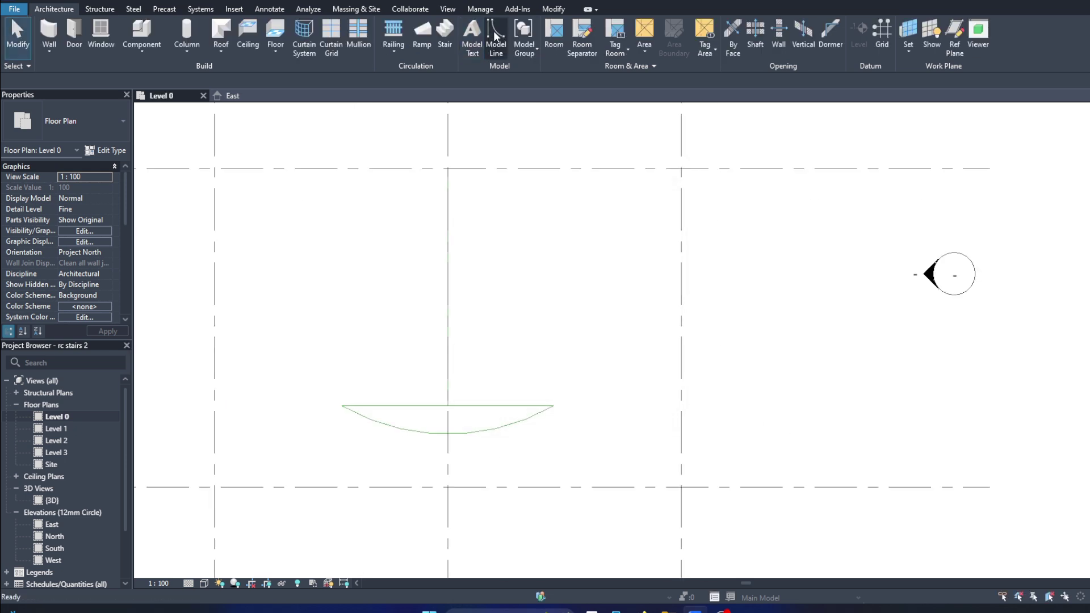
Step: Extend the arc's straight chord line past its right end
left_click(495, 34)
left_click(514, 25)
left_click(448, 406)
left_click(554, 405)
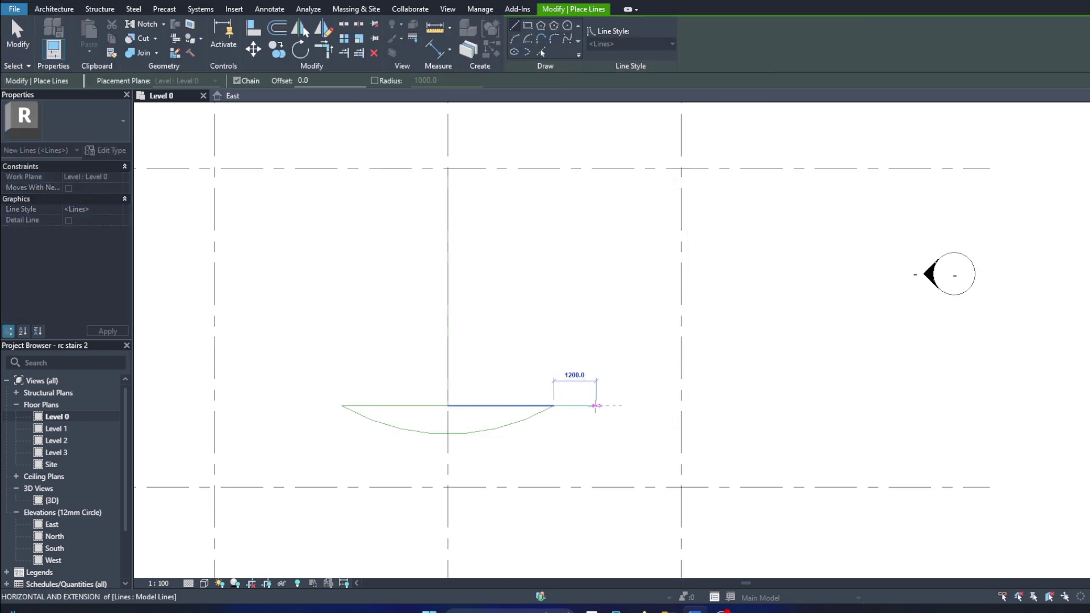
left_click(589, 406)
key("Escape")
key("Escape")
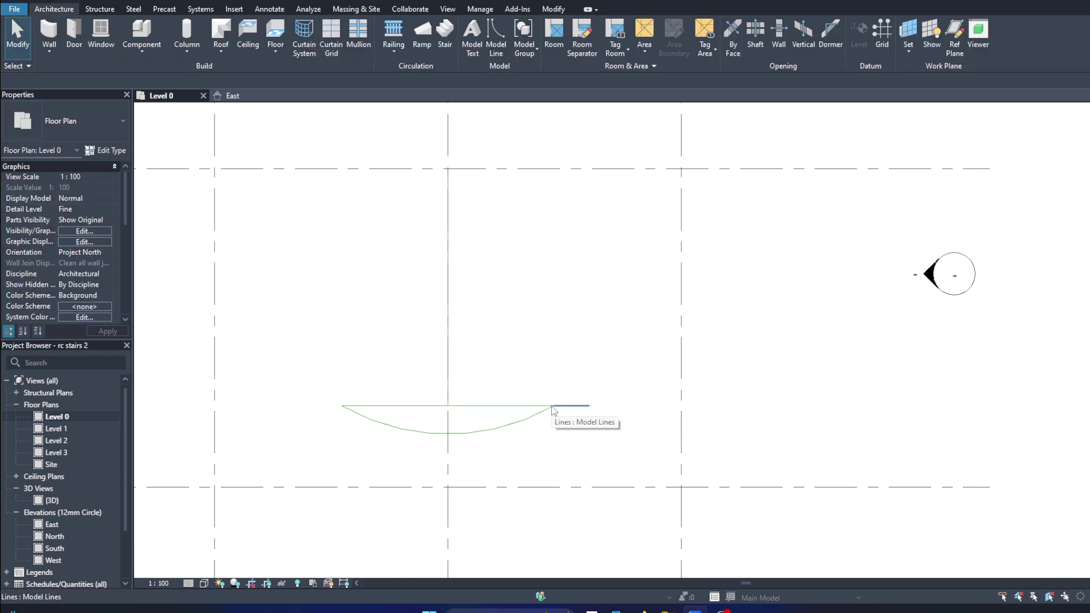
Step: Draw a vertical centre-axis line down from the top grid
key("l")
key("i")
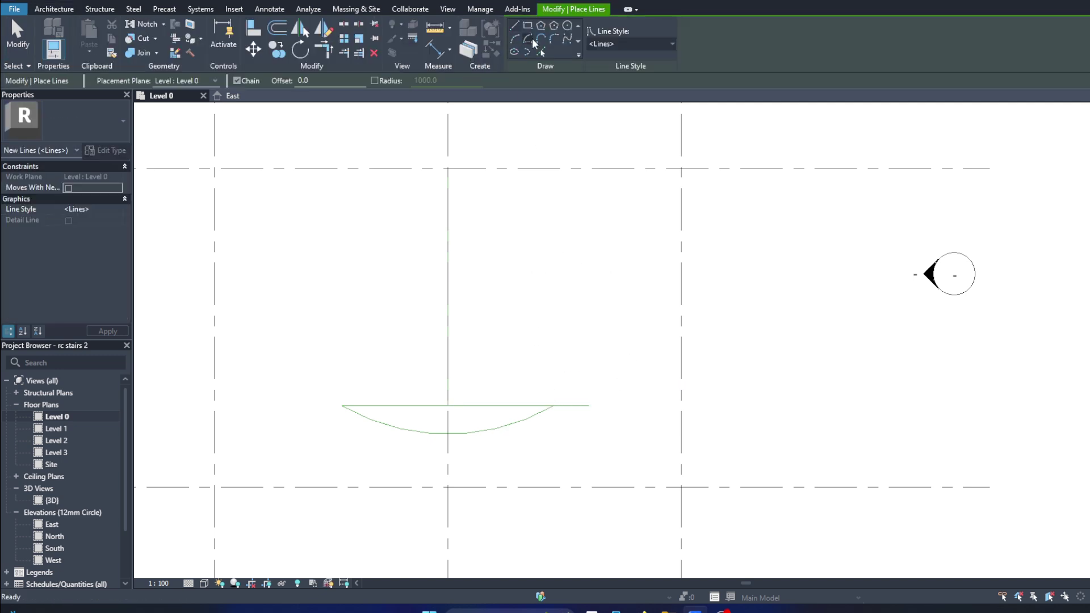
left_click(448, 168)
left_click(448, 245)
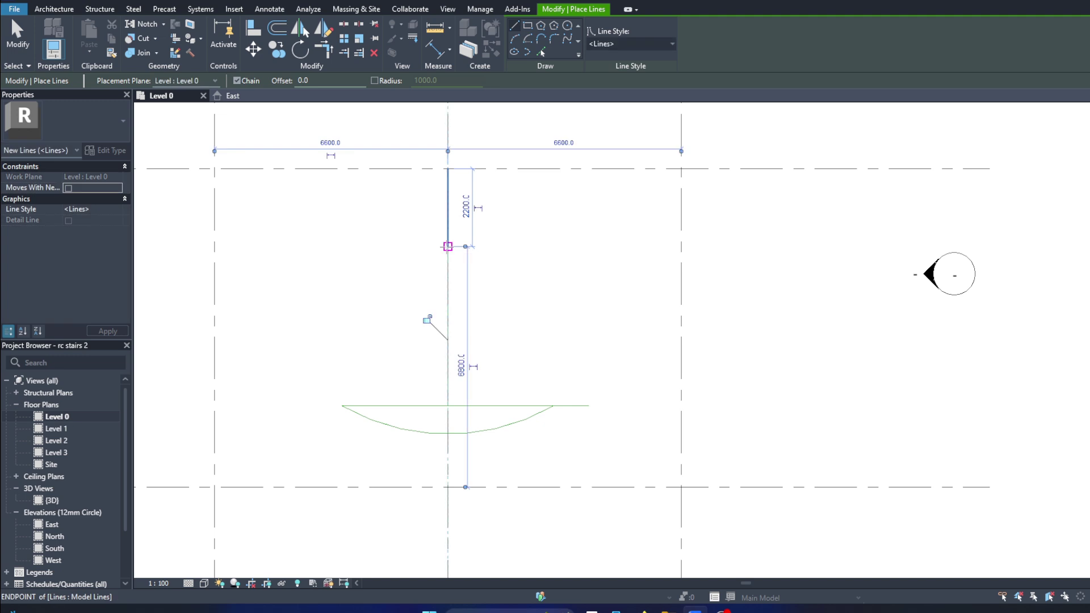
left_click(448, 246)
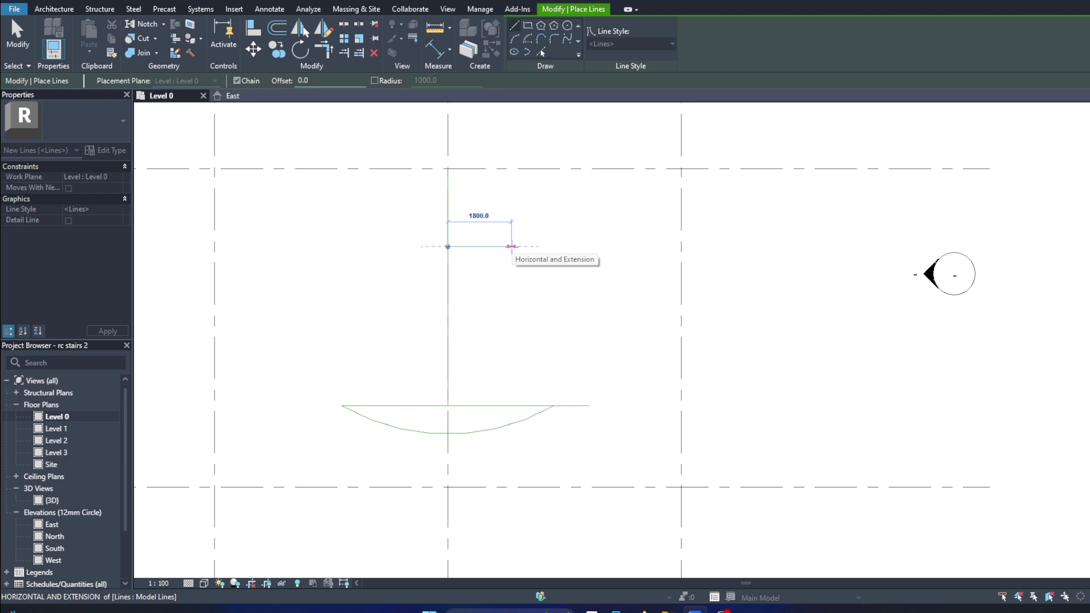
key("Escape")
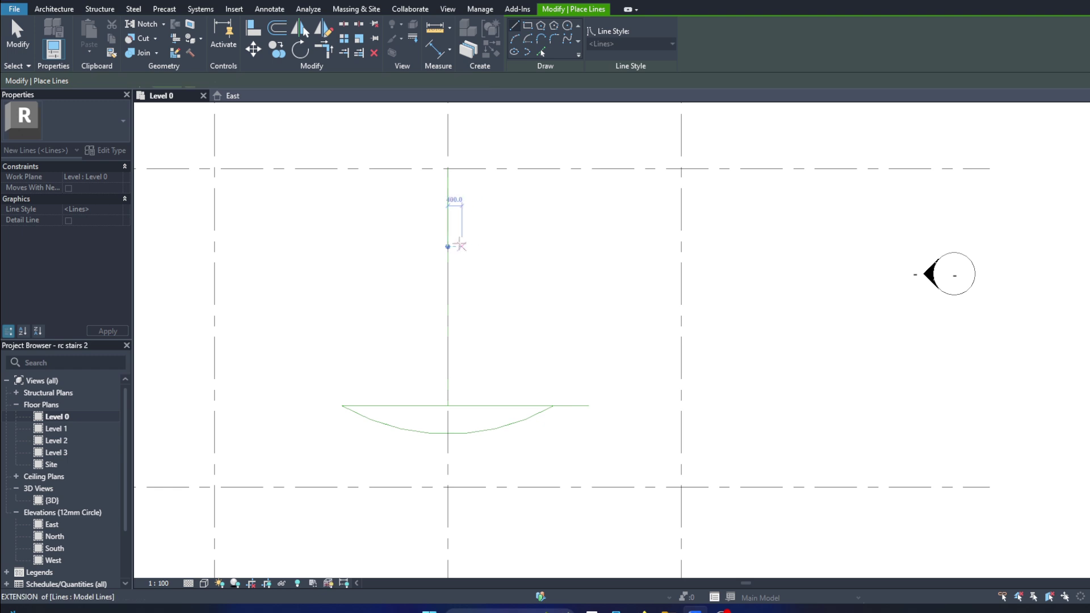
key("Escape")
left_click(448, 227)
key("Escape")
Step: Edit the vertical centre line's length value
left_click(450, 240)
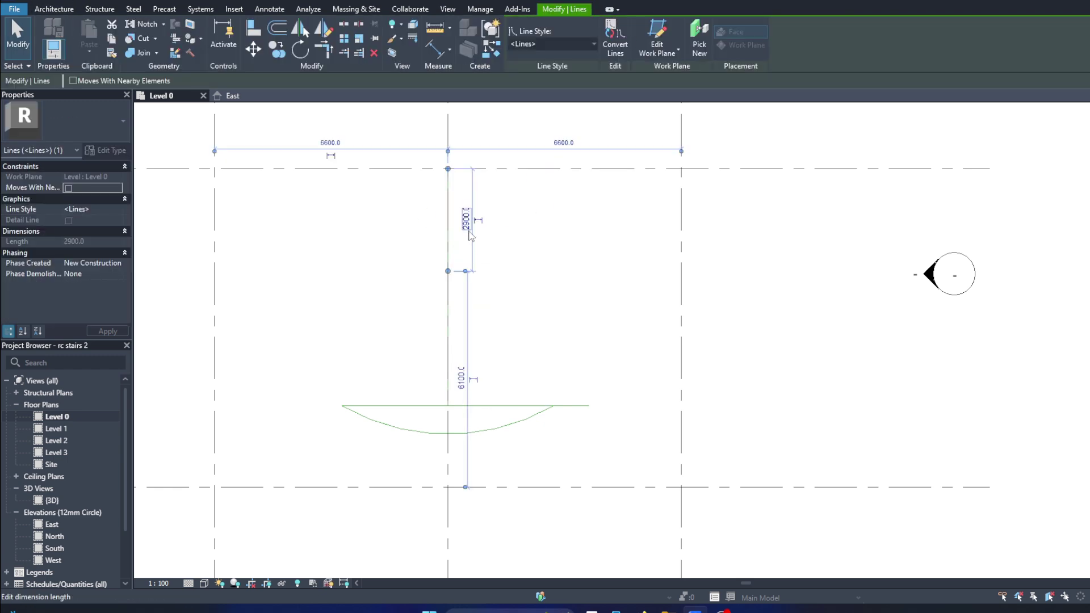
left_click(466, 220)
type("00")
key("Return")
key("Escape")
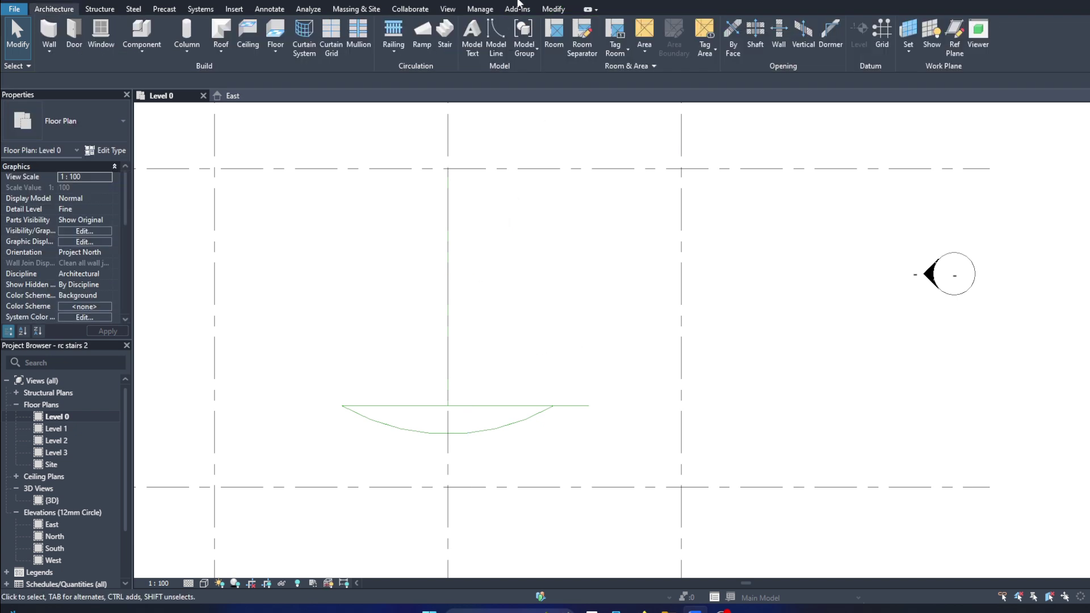
Step: Draw a horizontal line from the centre line's end to the right grid
key("l")
key("i")
left_click(447, 268)
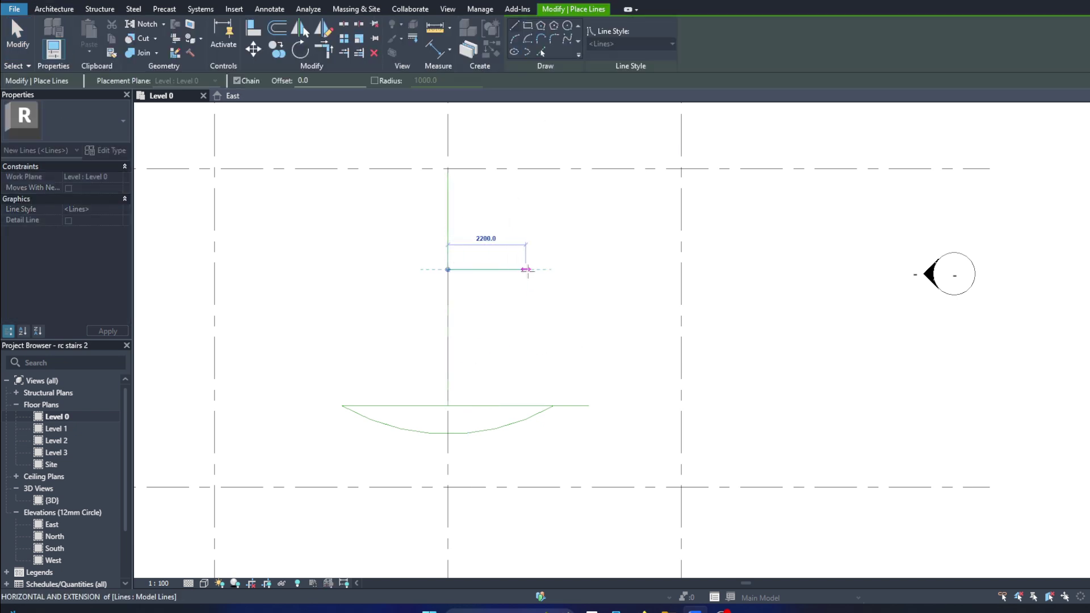
left_click(681, 267)
key("Escape")
scroll(558, 401, "up", 1)
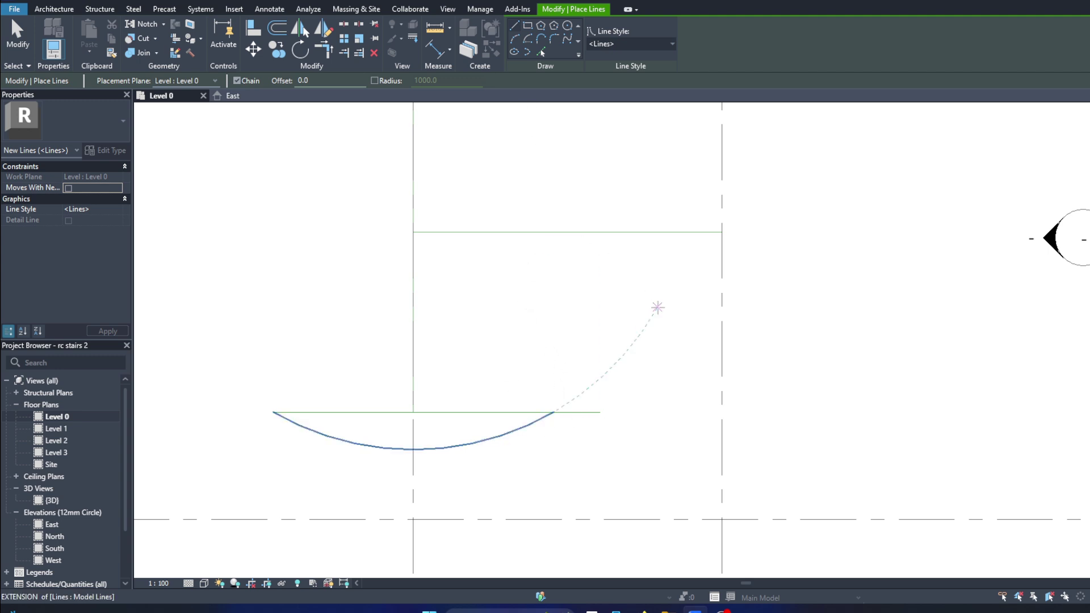
Step: Draw a spline loop from the arc's right end up over the crest and back to the straight edge
left_click(565, 40)
left_click(554, 412)
left_click(533, 366)
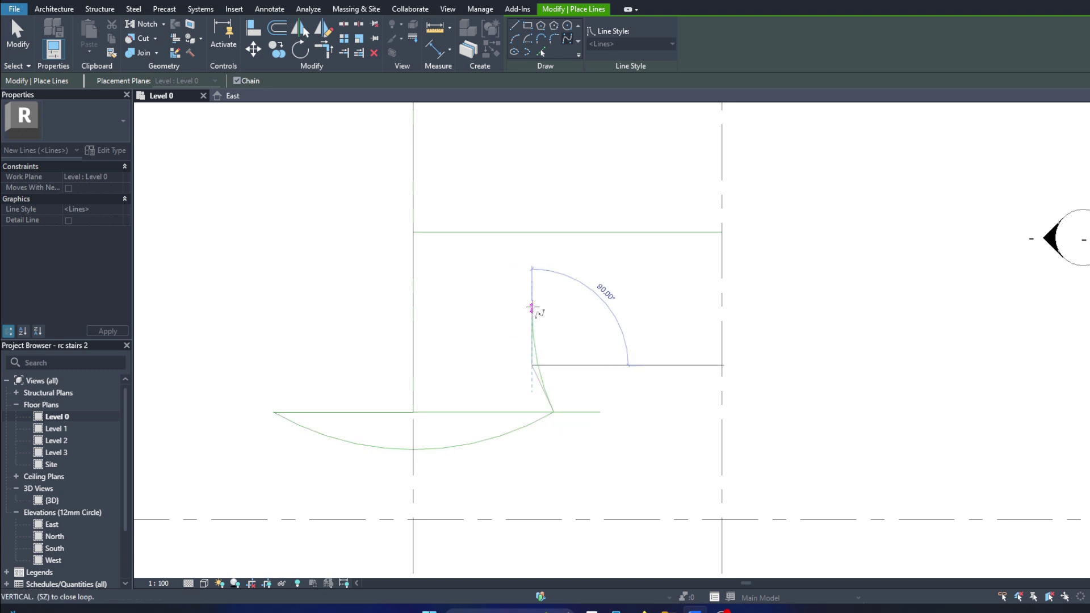
left_click(523, 323)
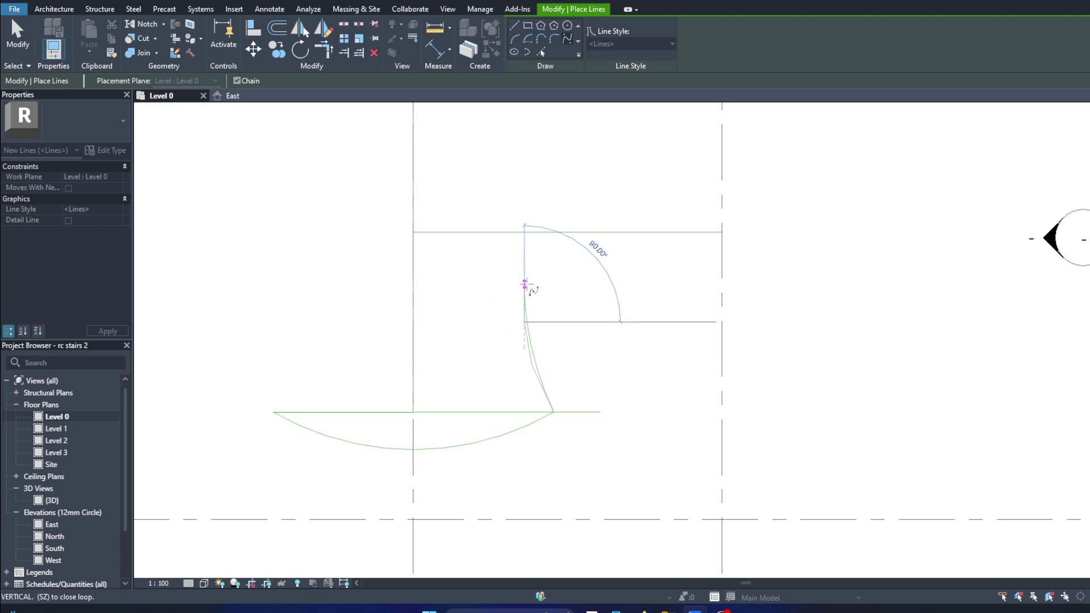
left_click(525, 284)
left_click(538, 257)
left_click(563, 244)
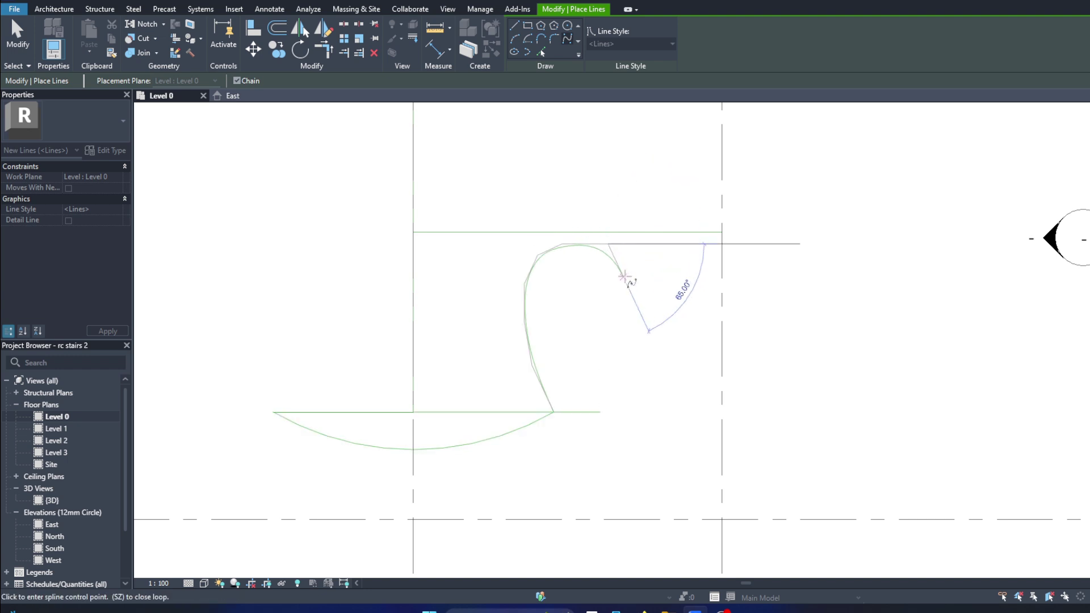
left_click(624, 277)
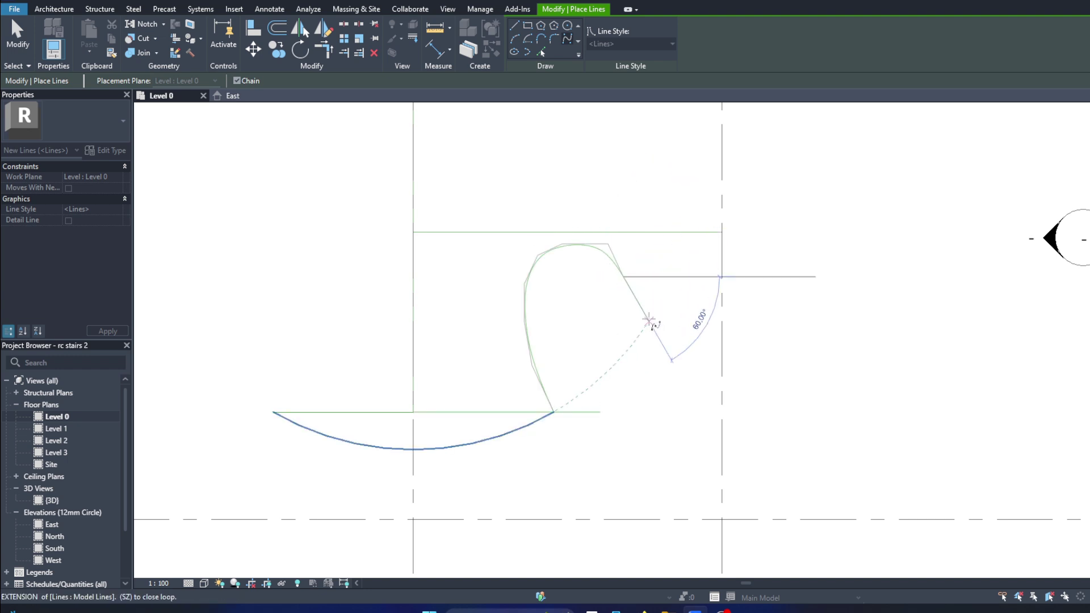
left_click(651, 322)
left_click(645, 380)
left_click(600, 412)
key("Escape")
scroll(657, 388, "up", 2)
key("Escape")
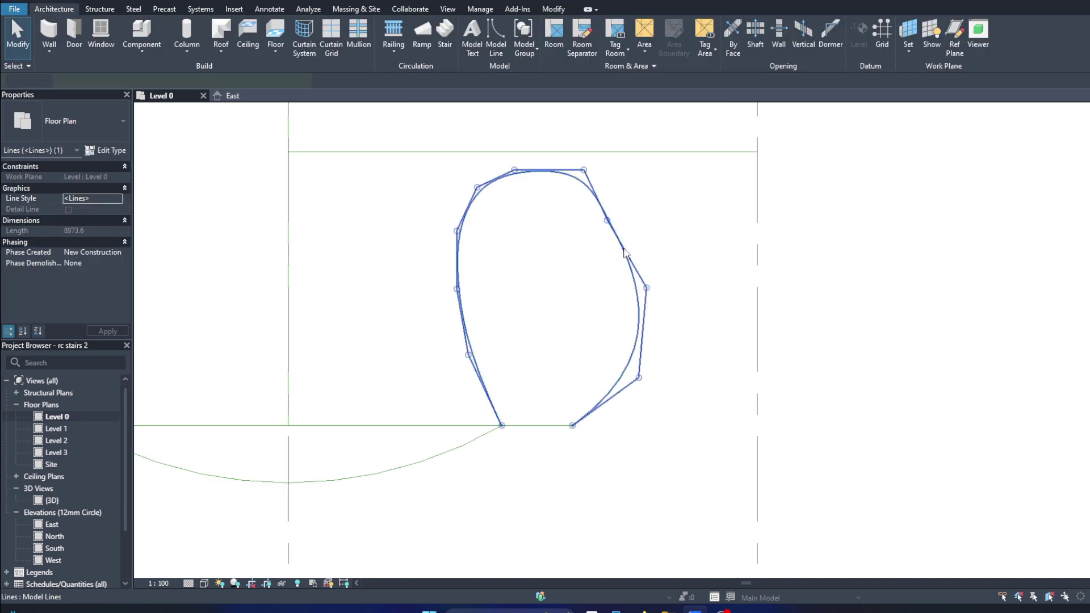
Step: Drag the spline's control points to round out its upper-left and right sides
left_click_drag(477, 187, 483, 192)
left_click_drag(457, 238, 454, 236)
left_click_drag(527, 168, 527, 167)
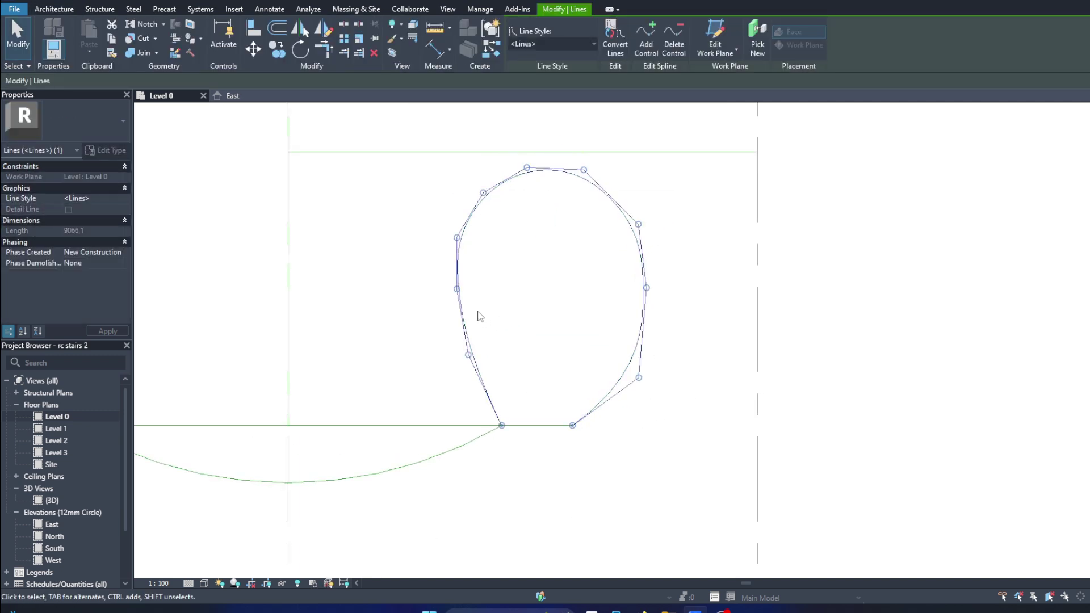
left_click_drag(457, 289, 458, 307)
key("Escape")
scroll(617, 403, "down", 2)
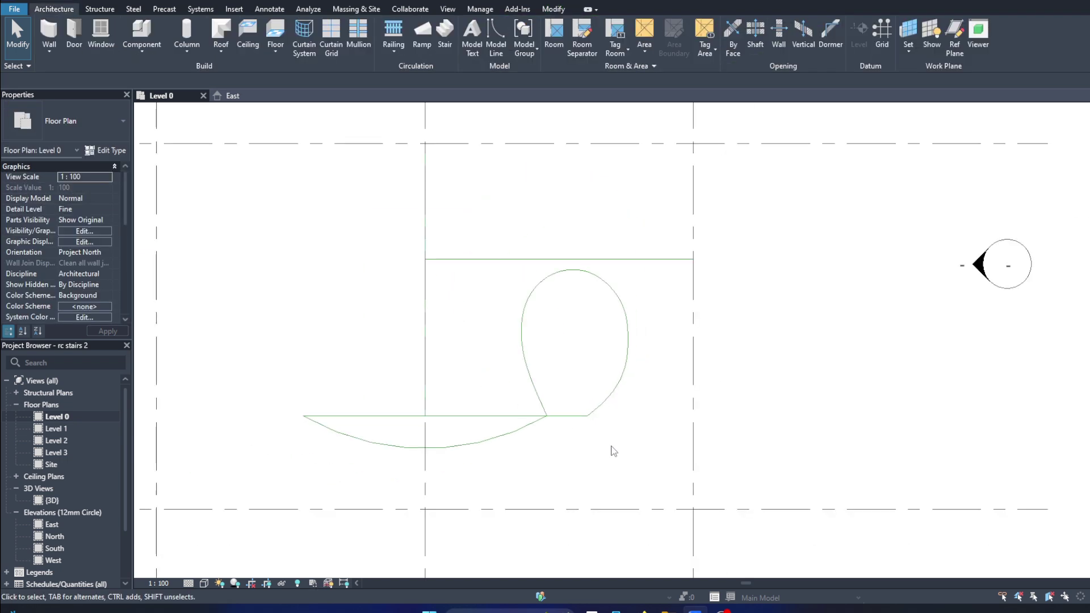
scroll(625, 392, "up", 2)
Step: Fine-tune the loop's right, top and left control points into a smooth teardrop
left_click(629, 340)
left_click_drag(614, 388, 616, 388)
left_click_drag(630, 301, 637, 307)
left_click_drag(623, 236, 627, 227)
mouse_move(568, 182)
left_mouse_down()
mouse_move(577, 179)
mouse_move(466, 205)
left_mouse_up()
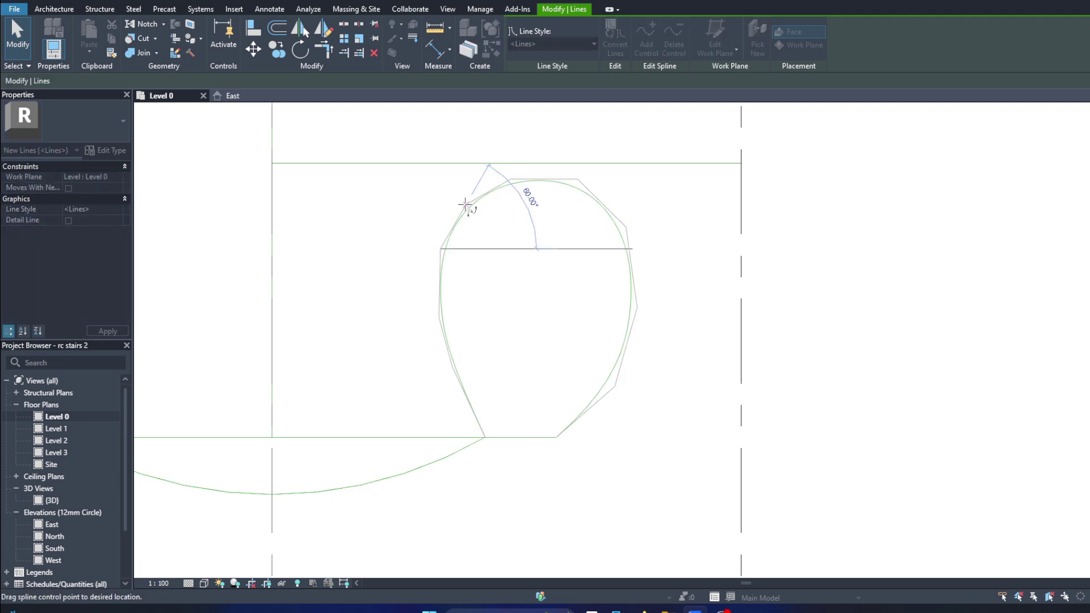
left_click_drag(439, 260, 439, 261)
left_click_drag(456, 386, 456, 386)
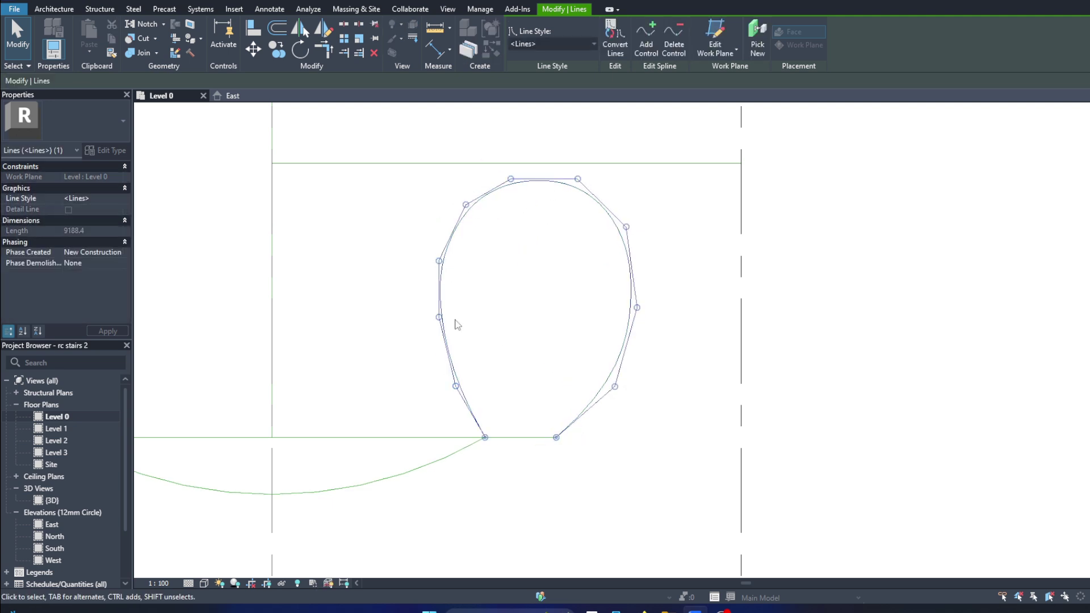
left_click_drag(439, 317, 439, 317)
key("Escape")
scroll(592, 398, "down", 3)
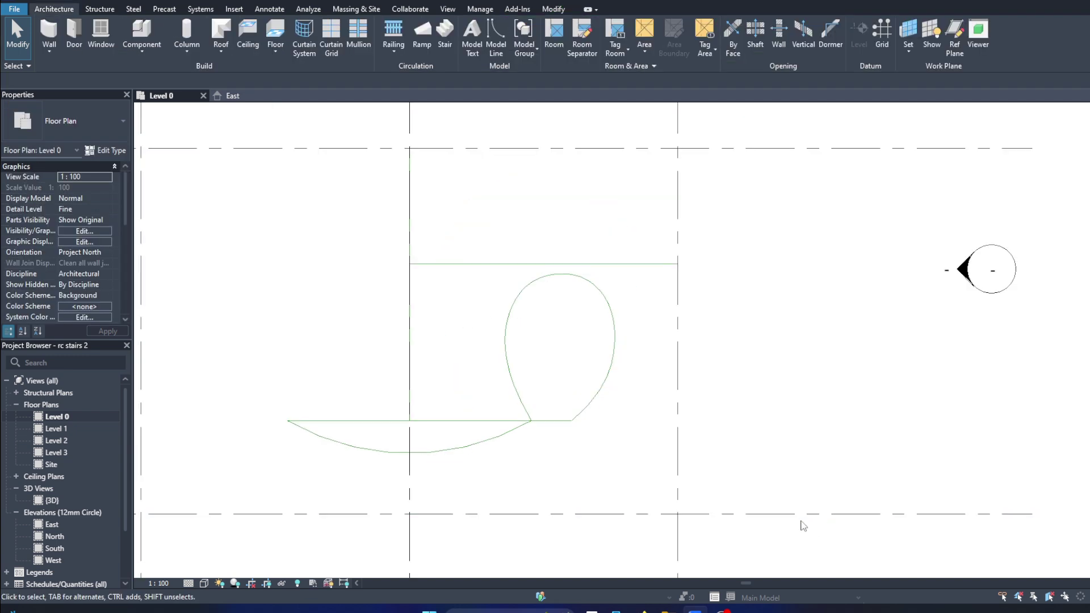
Step: Draw a 2600 diagonal model line running down-right from the loop's base
key("l")
key("i")
scroll(626, 452, "up", 2)
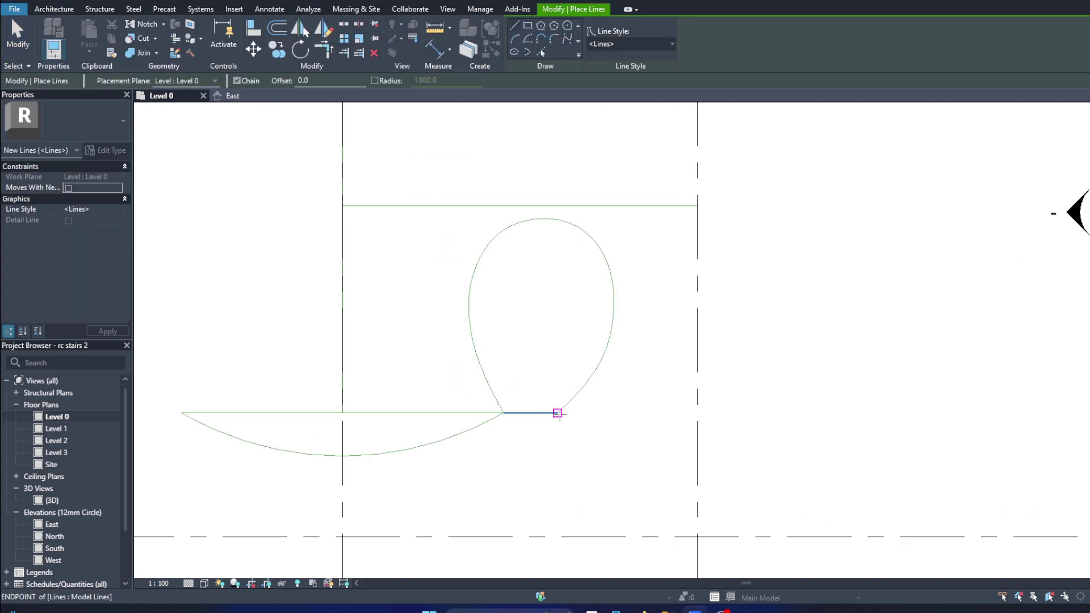
left_click(557, 411)
scroll(611, 436, "up", 2)
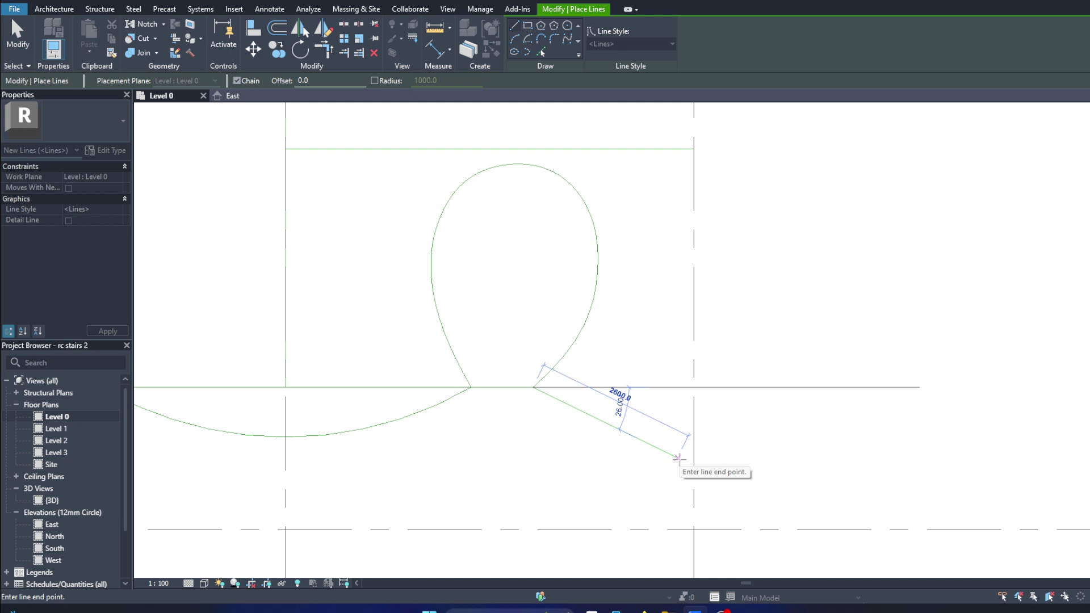
left_click(678, 457)
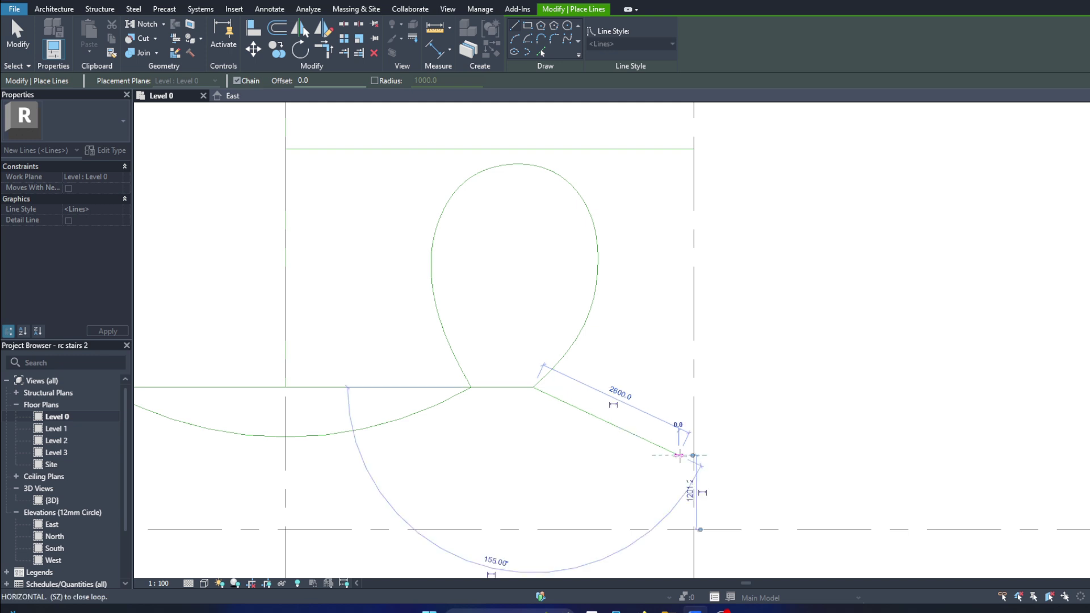
scroll(693, 488, "down", 2)
key("Escape")
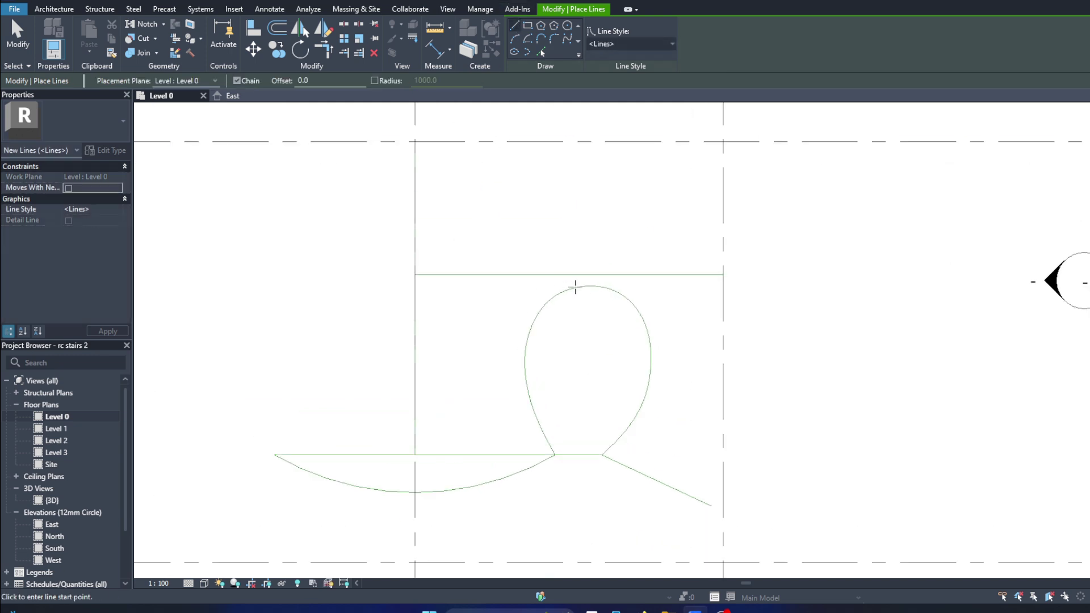
Step: Add a vertical line up to the top grid and extend it down to the loop's crest
left_click(569, 275)
left_click(569, 142)
key("Escape")
key("Escape")
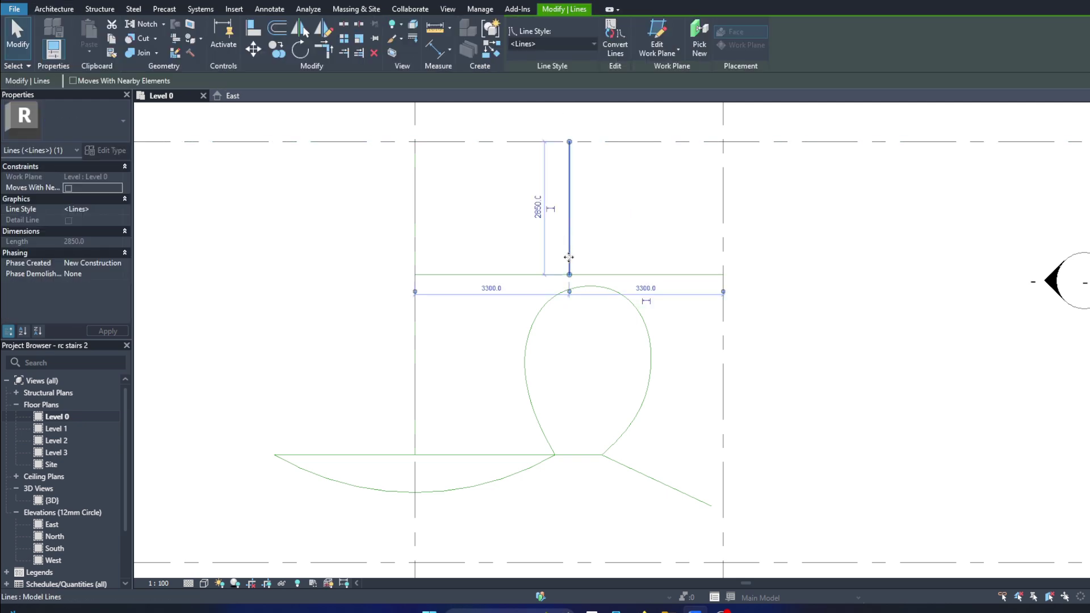
key("Escape")
left_click(571, 245)
scroll(590, 332, "up", 1)
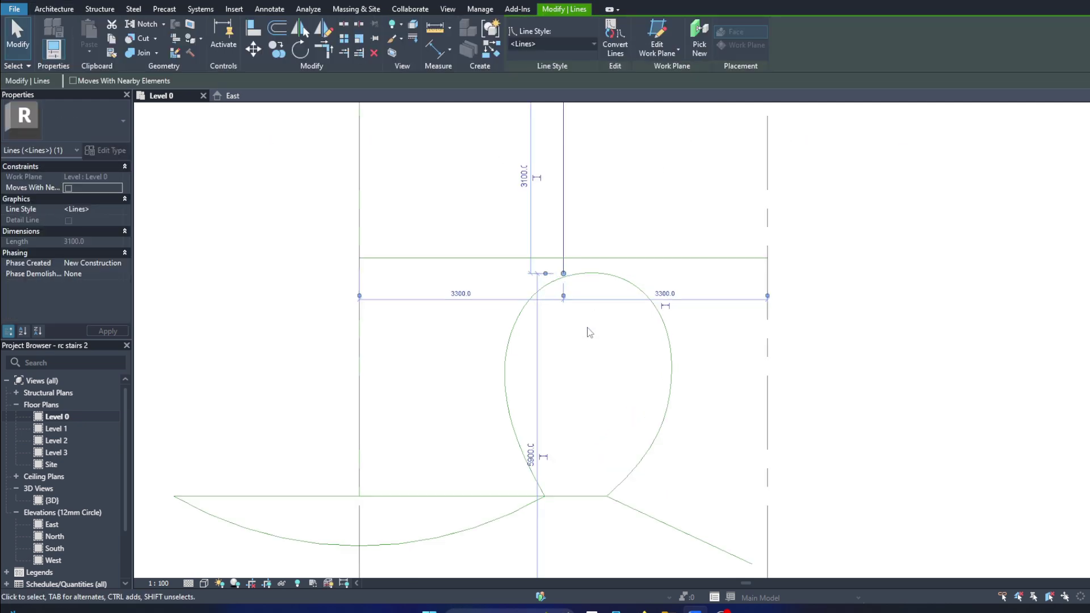
left_click(359, 53)
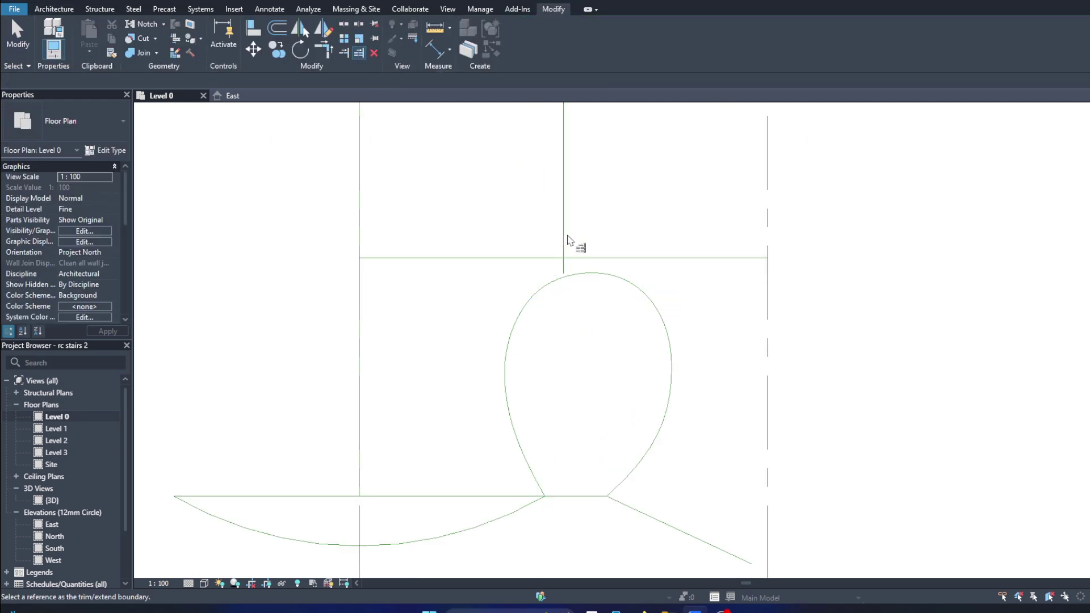
key("Escape")
left_click(579, 273)
key("Escape")
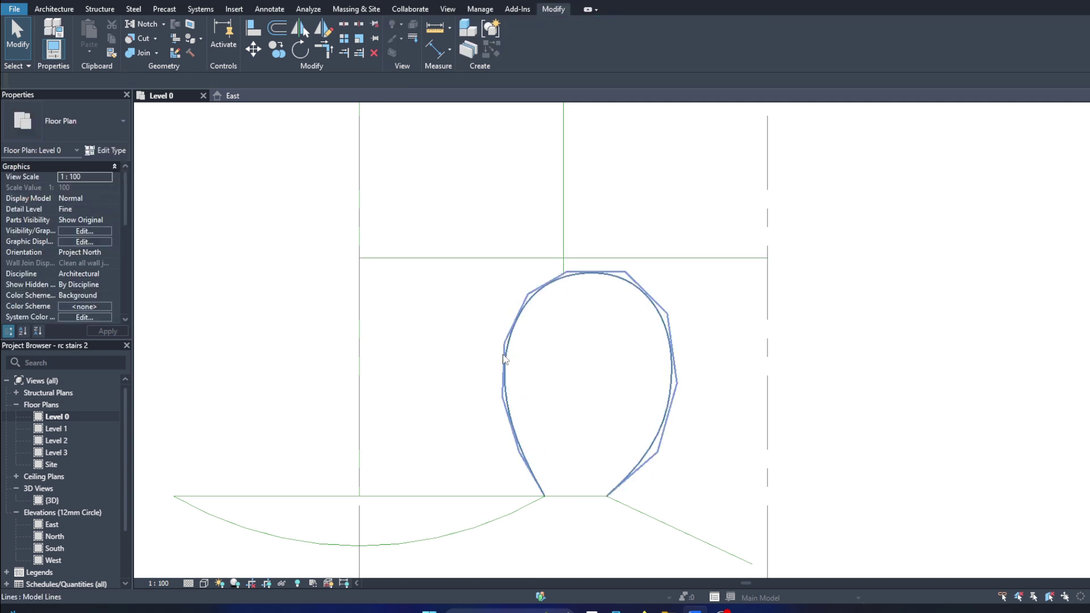
Step: Begin a new model line where the left grid meets the base line
left_click(54, 9)
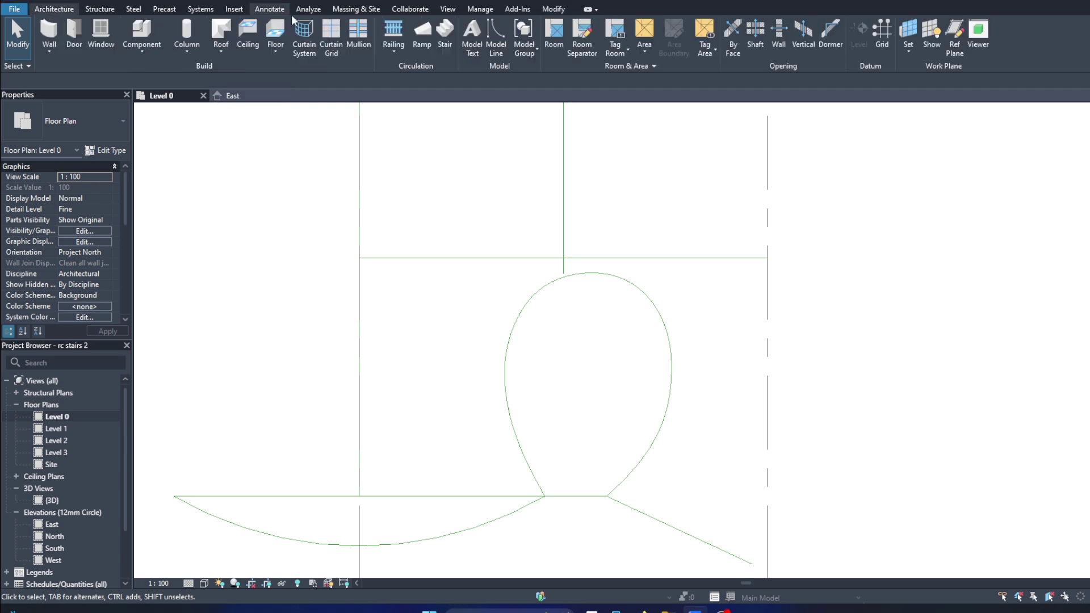
left_click(495, 37)
left_click(359, 496)
Step: Draw the base segment, the loop's vertical side and a 600 mm horizontal ledge
left_click(544, 496)
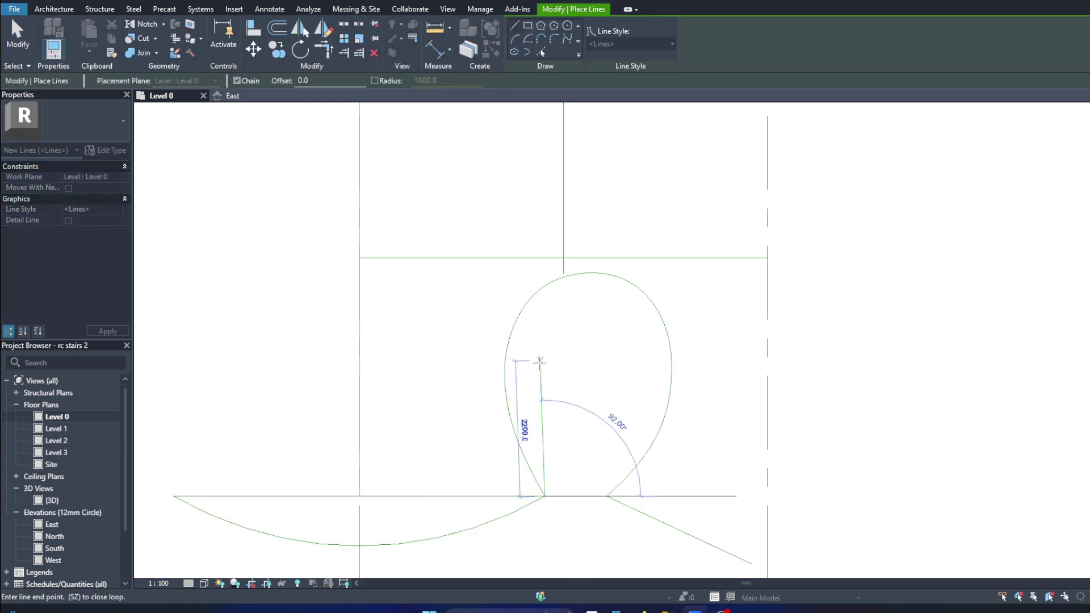
left_click(539, 362)
left_click(505, 361)
scroll(504, 362, "up", 3)
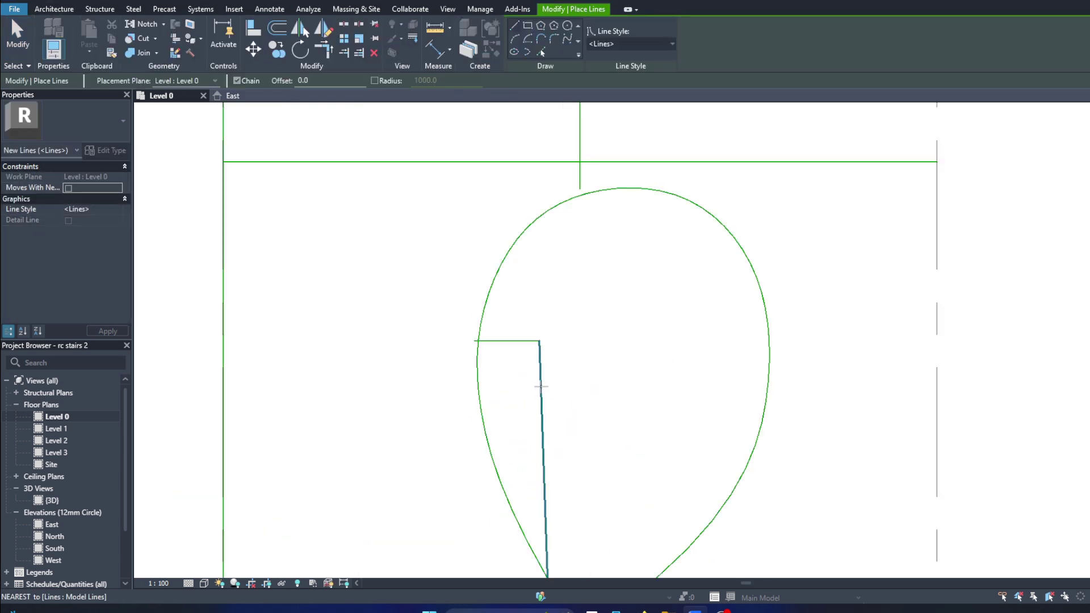
key("Escape")
key("Escape")
scroll(505, 361, "down", 2)
left_click(491, 344)
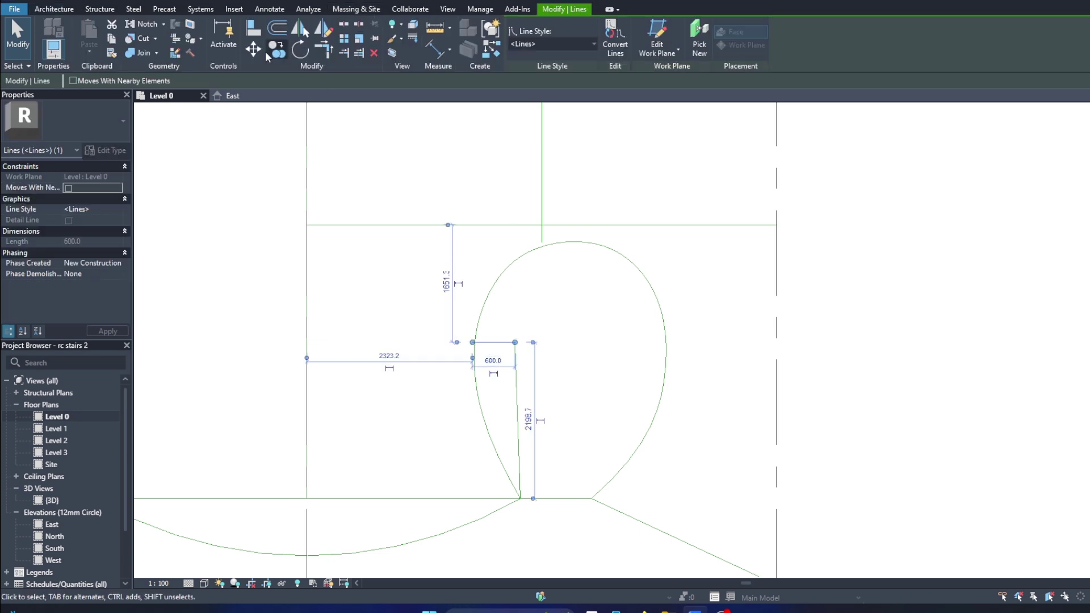
Step: Draw a start-end arc across the top of the loop from the ledge's left end
left_click(491, 49)
left_click(473, 343)
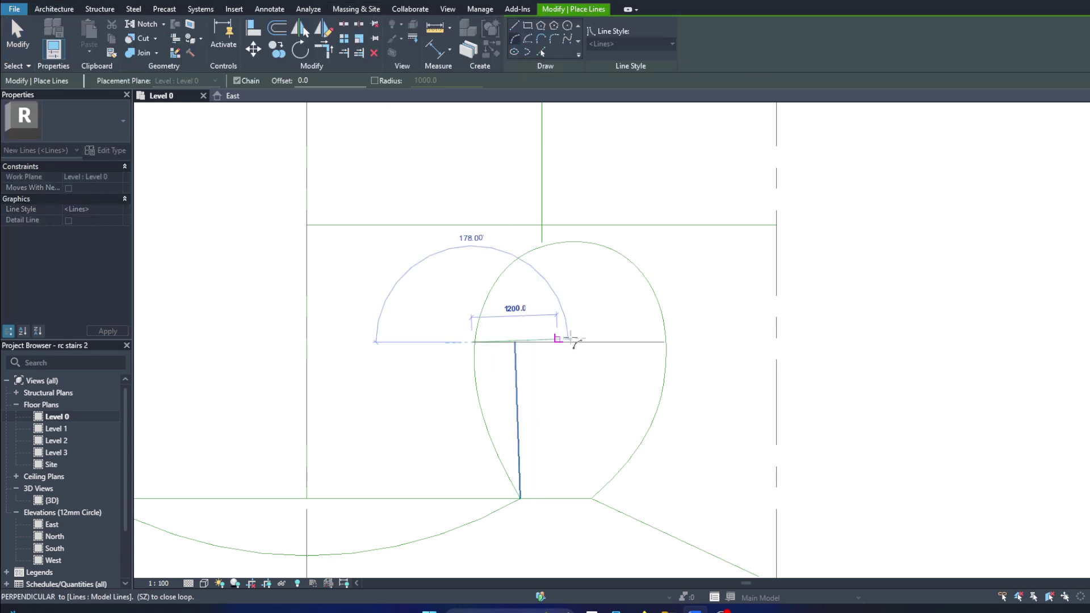
left_click(671, 342)
left_click(514, 262)
key("Escape")
key("Escape")
Step: Delete the old spline loop
left_click(485, 310)
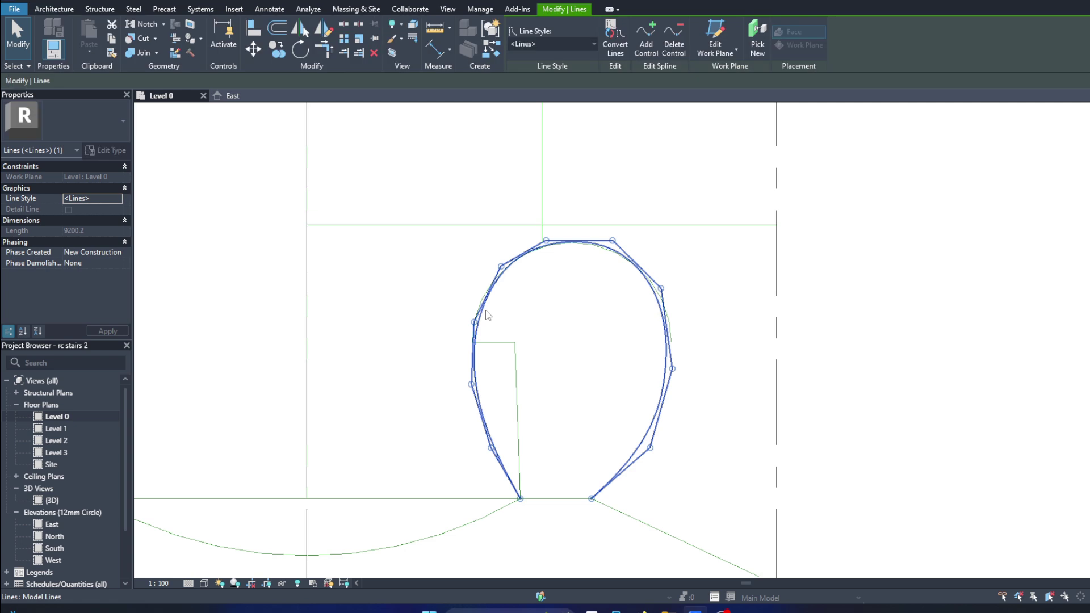
key("Delete")
middle_click_drag(591, 398, 579, 372)
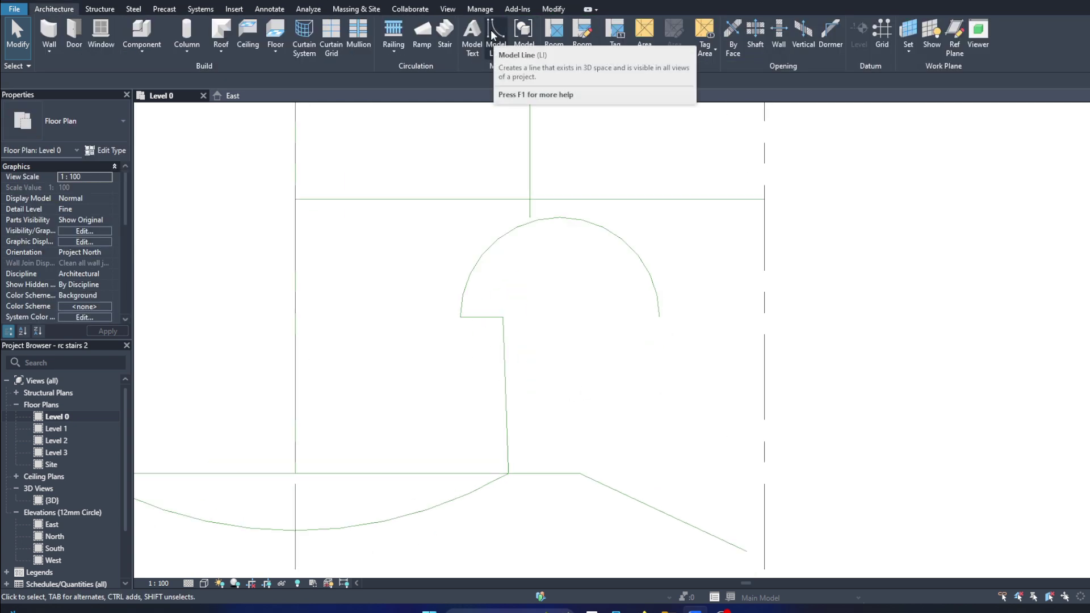
Step: Add tangent arcs from both ends of the top arc down to the base line
left_click(496, 35)
left_click(460, 317)
left_click(509, 474)
scroll(510, 474, "up", 2)
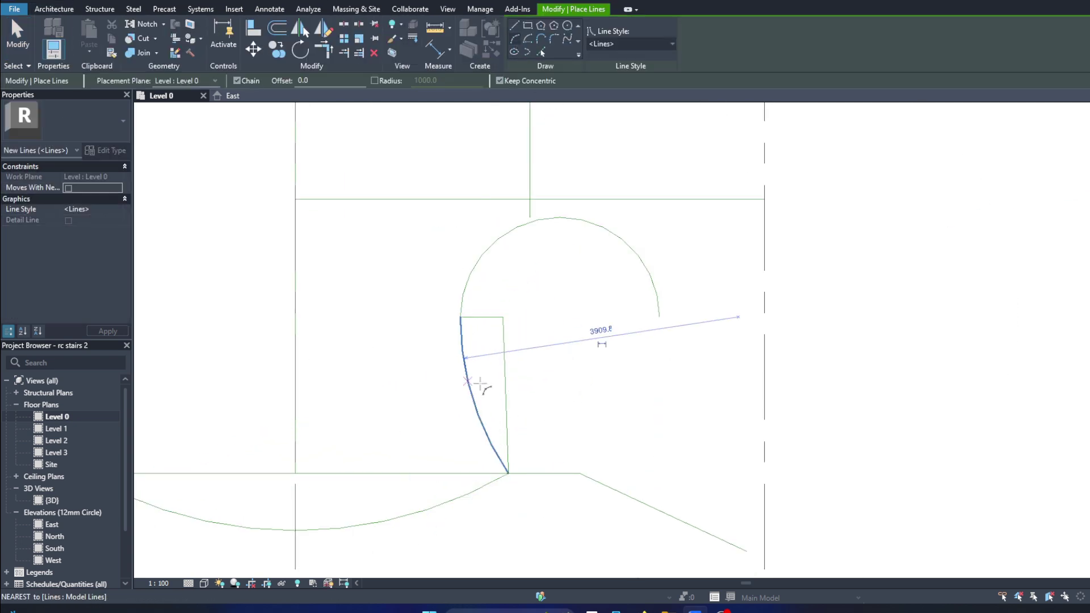
left_click(659, 285)
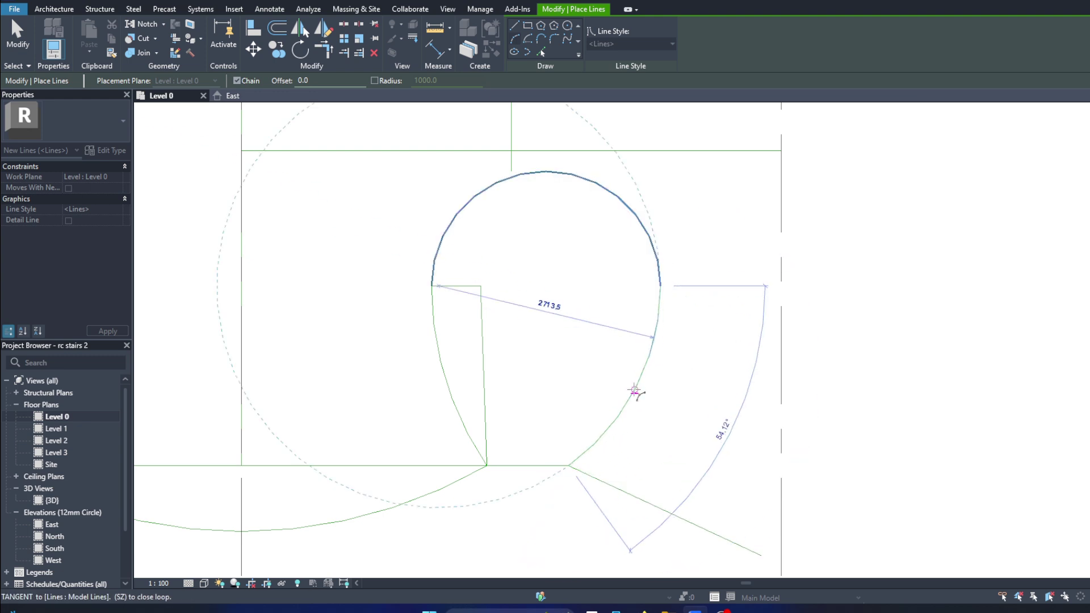
left_click(637, 390)
scroll(637, 390, "down", 3)
scroll(669, 396, "up", 1)
key("Escape")
key("Escape")
scroll(753, 422, "down", 3)
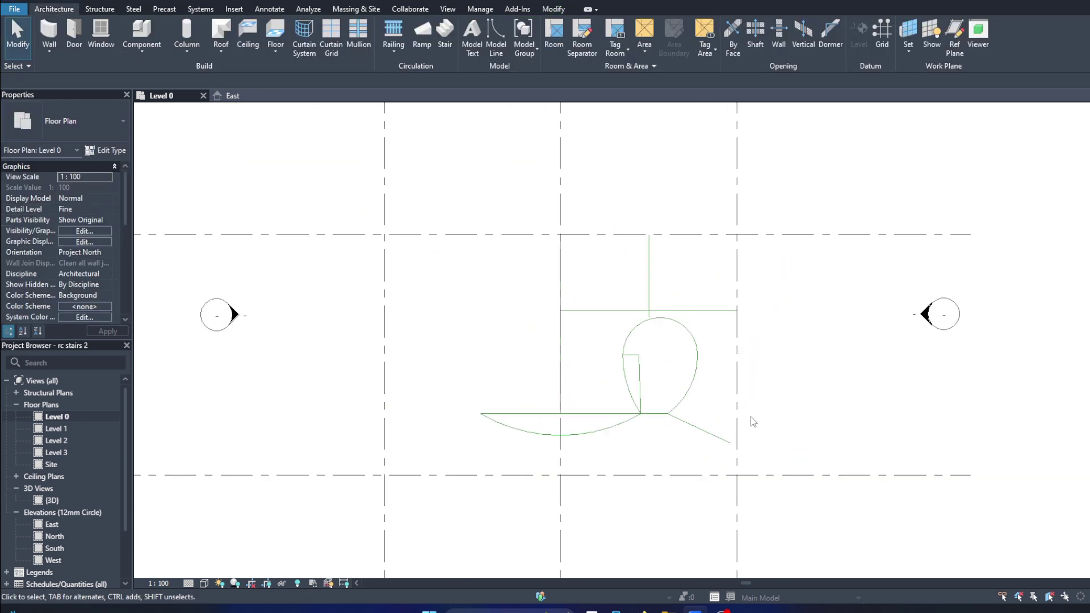
scroll(738, 457, "up", 2)
Step: Delete the 2600 diagonal line at the lower right
left_click(713, 435)
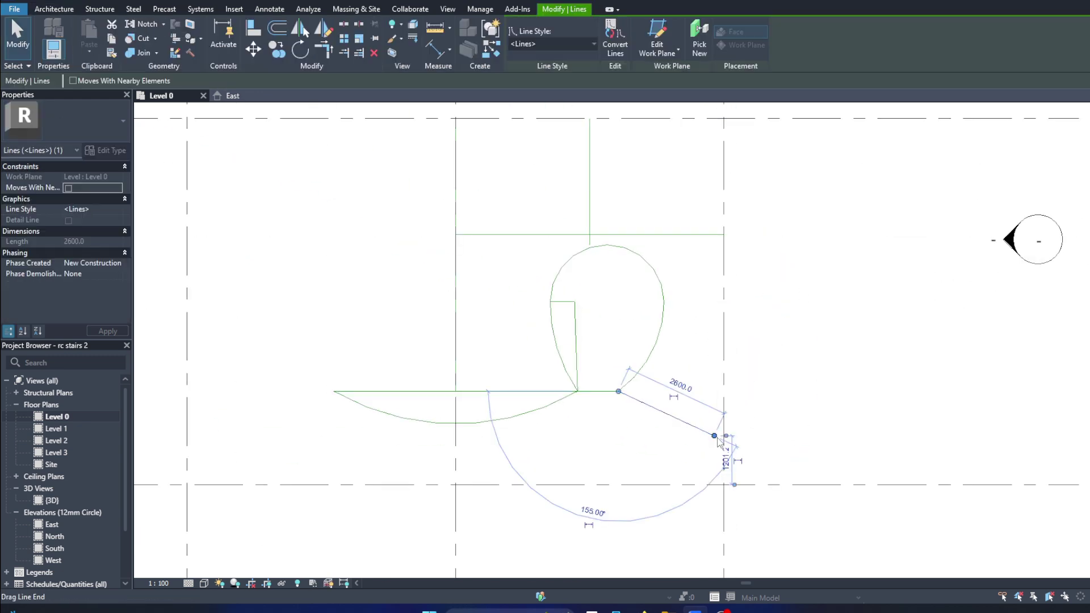
key("Delete")
key("l")
key("i")
scroll(613, 234, "up", 1)
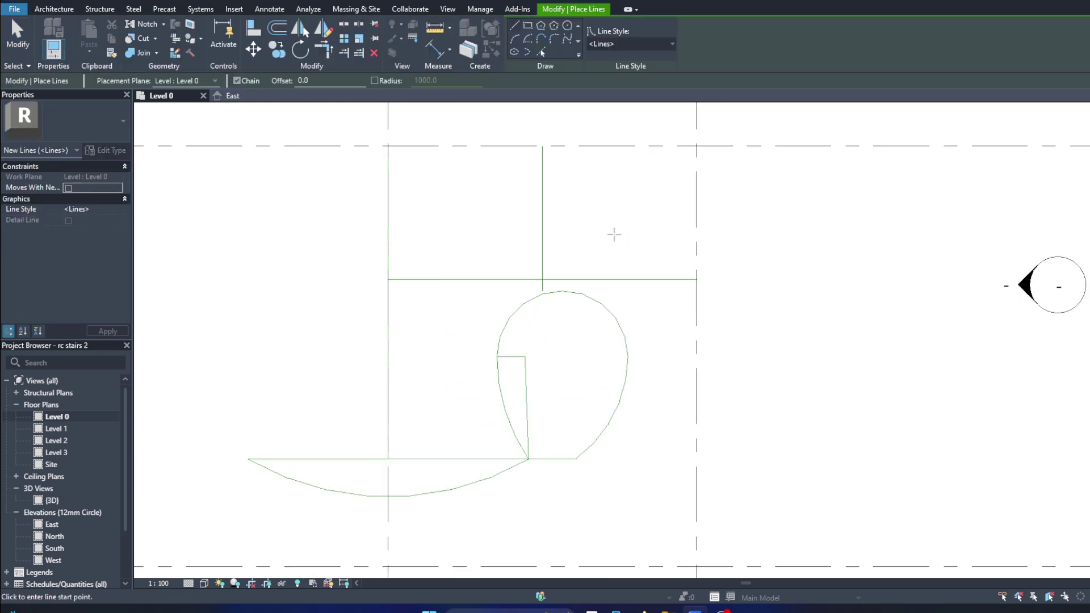
key("Escape")
Step: Shorten the vertical line above the top edge by dragging its top end down
left_click(543, 216)
left_click_drag(542, 146, 542, 165)
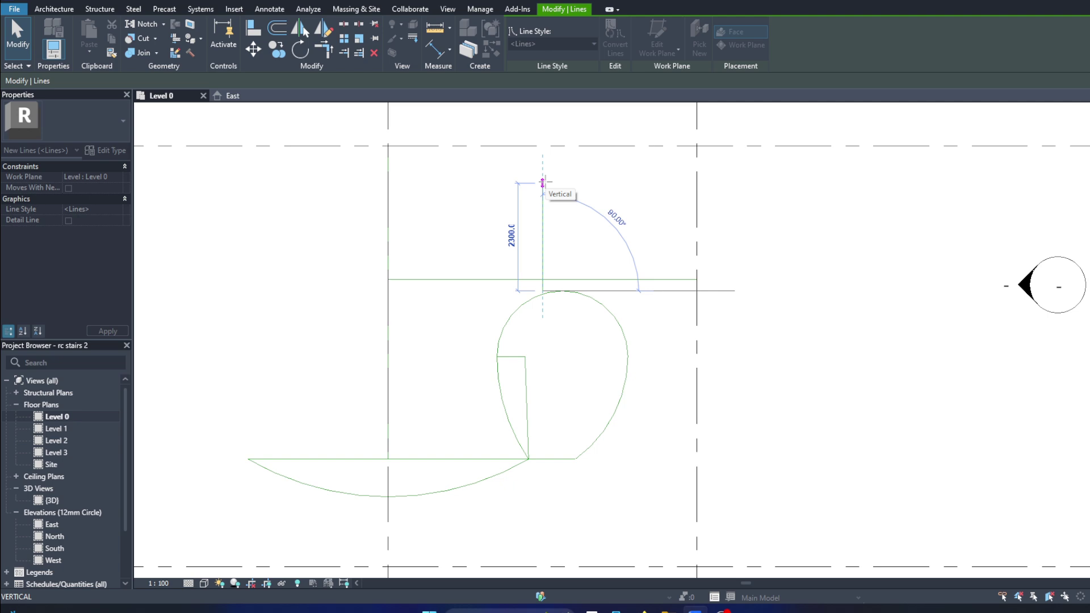
left_click_drag(542, 182, 542, 183)
key("Escape")
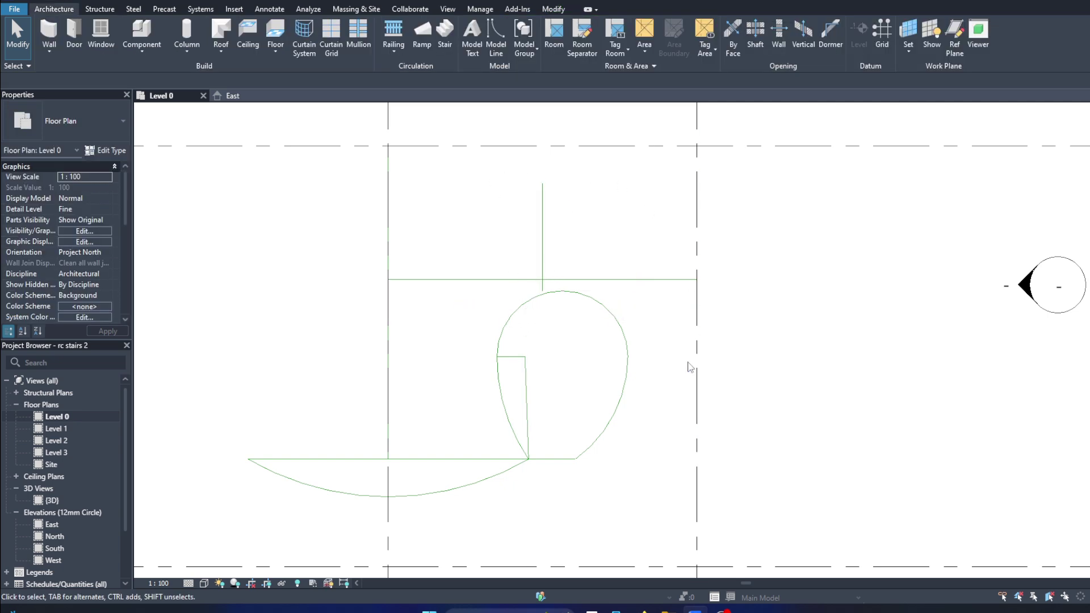
Step: Draw a 2000-offset outer arc around the loop and pull its left end up to the top
left_click(549, 294)
key("Escape")
left_click(495, 34)
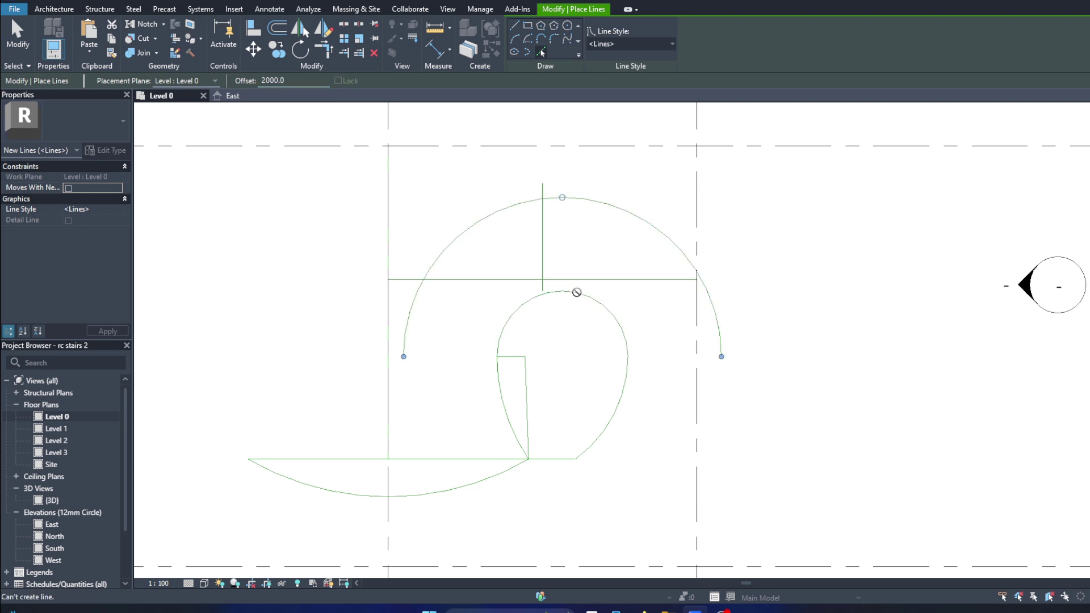
key("Escape")
left_click(562, 197)
left_click_drag(404, 356, 555, 206)
key("Escape")
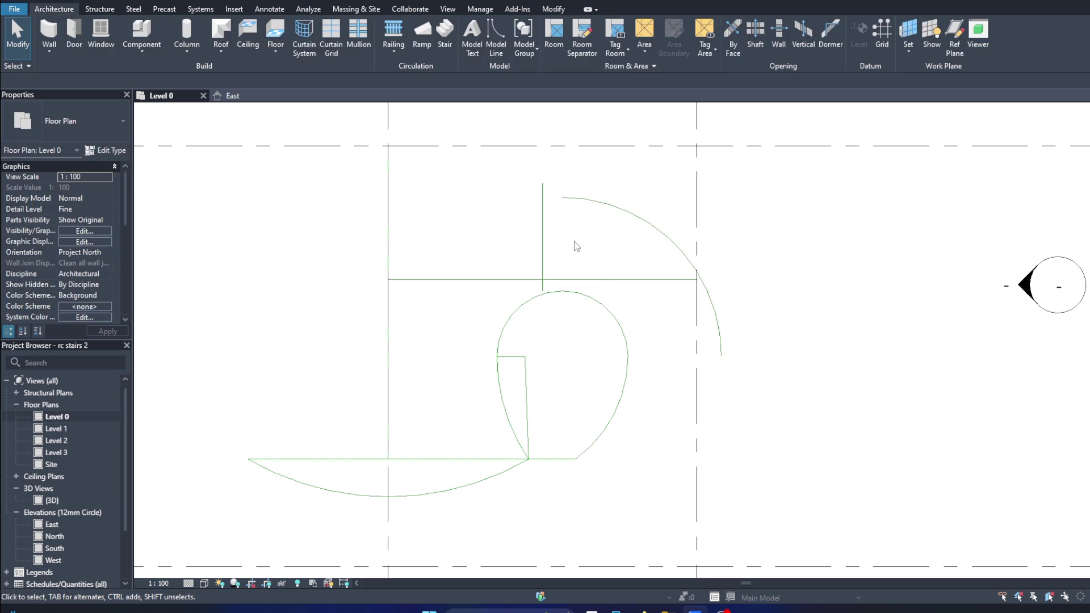
Step: Delete the short vertical line above the loop
left_click(542, 238)
key("Delete")
left_click(721, 355)
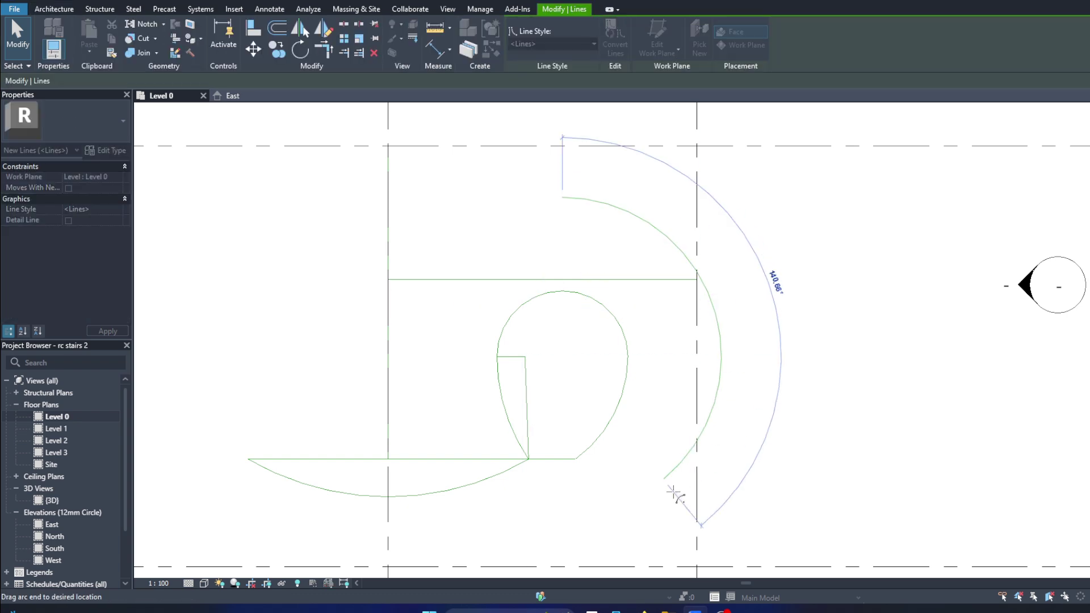
key("Escape")
scroll(704, 352, "up", 1)
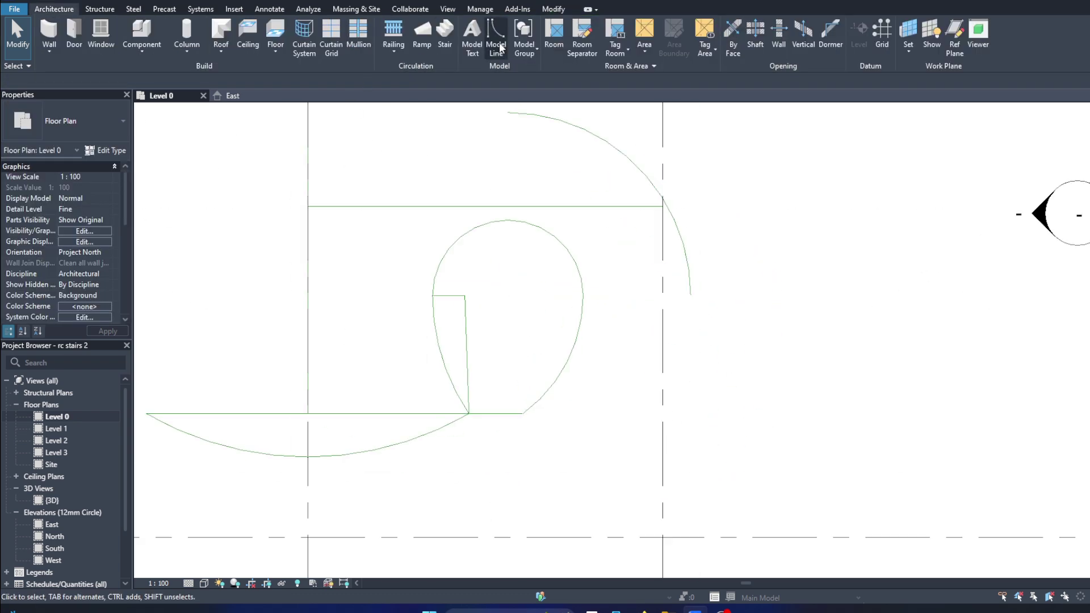
left_click(499, 42)
Step: Draw the outer right side down to base level with a short foot back to the grid
left_click(522, 413)
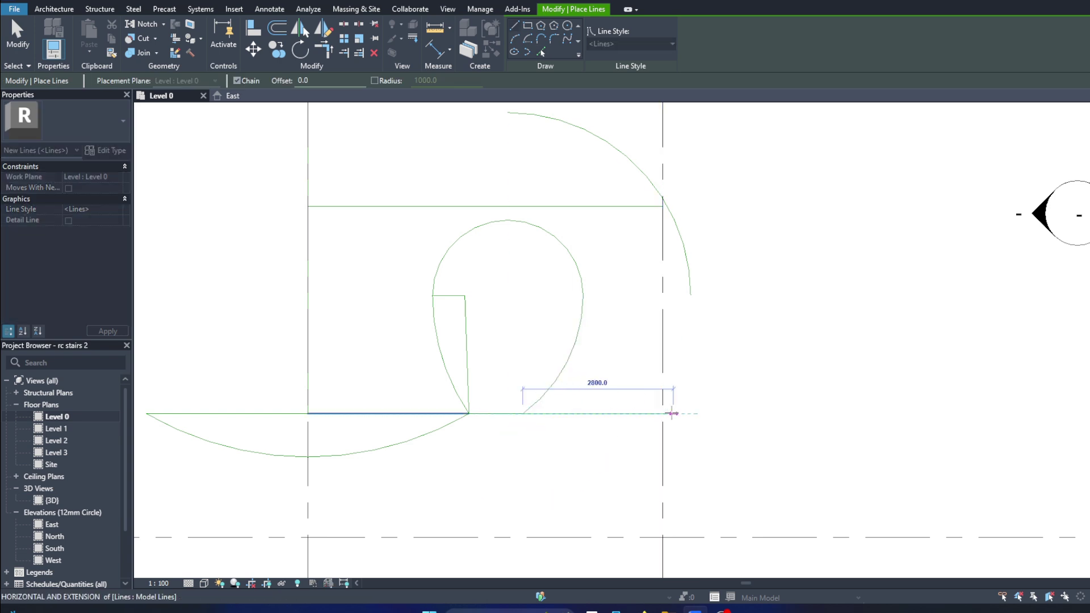
key("Escape")
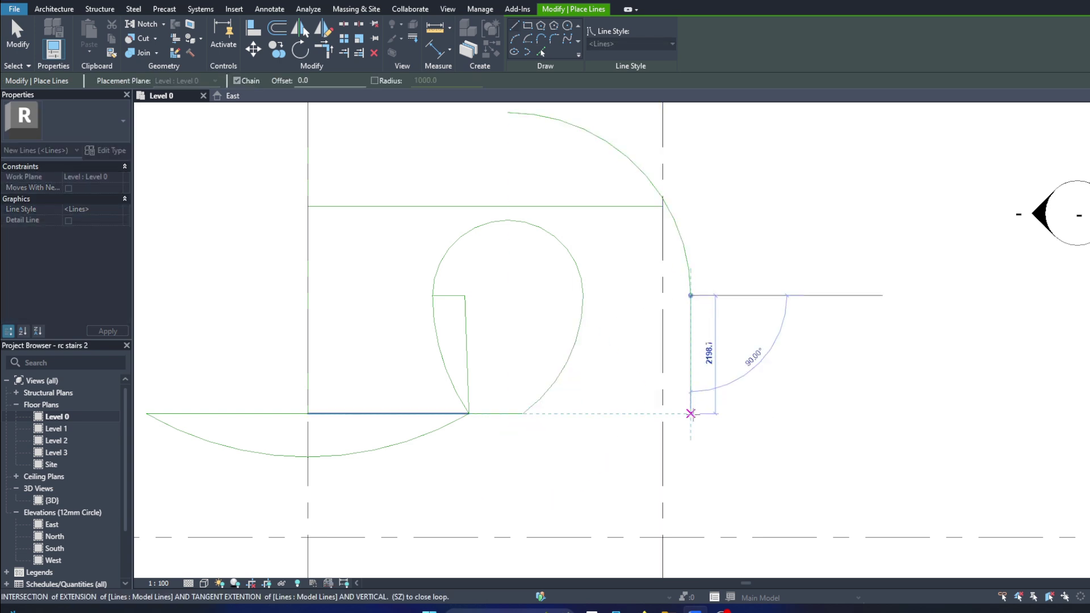
left_click(691, 414)
left_click(662, 413)
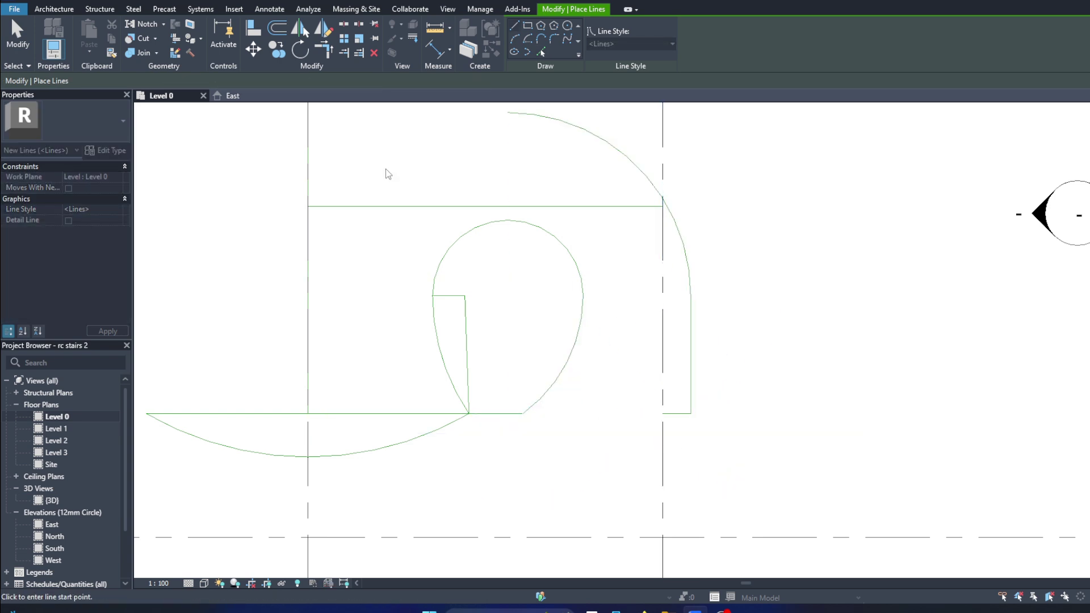
left_click(514, 39)
left_click(662, 413)
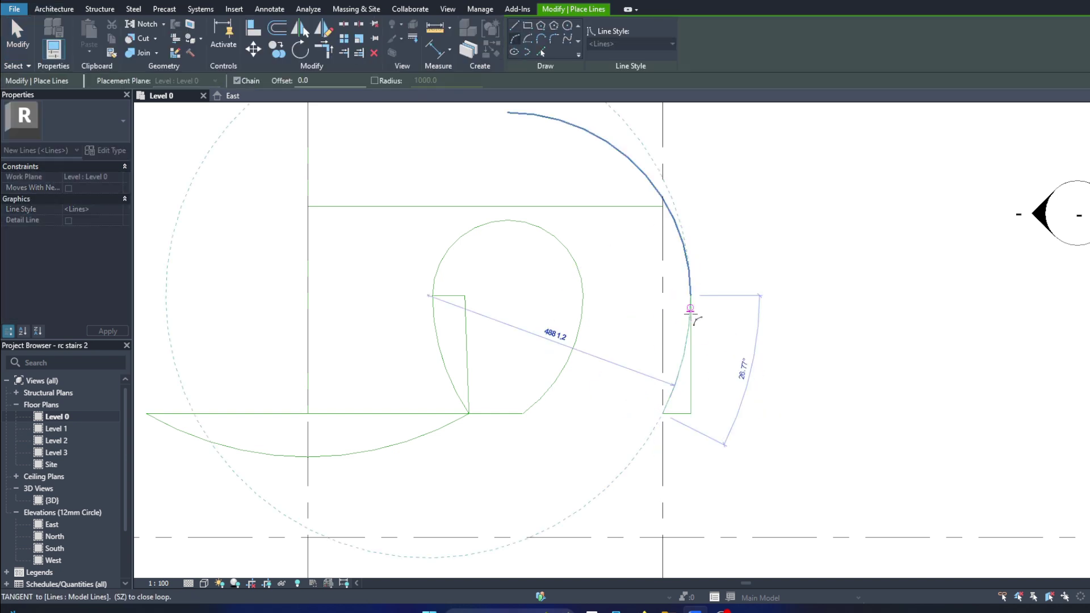
key("Escape")
key("Escape")
Step: Delete the stray short arc at the right
scroll(689, 417, "down", 3)
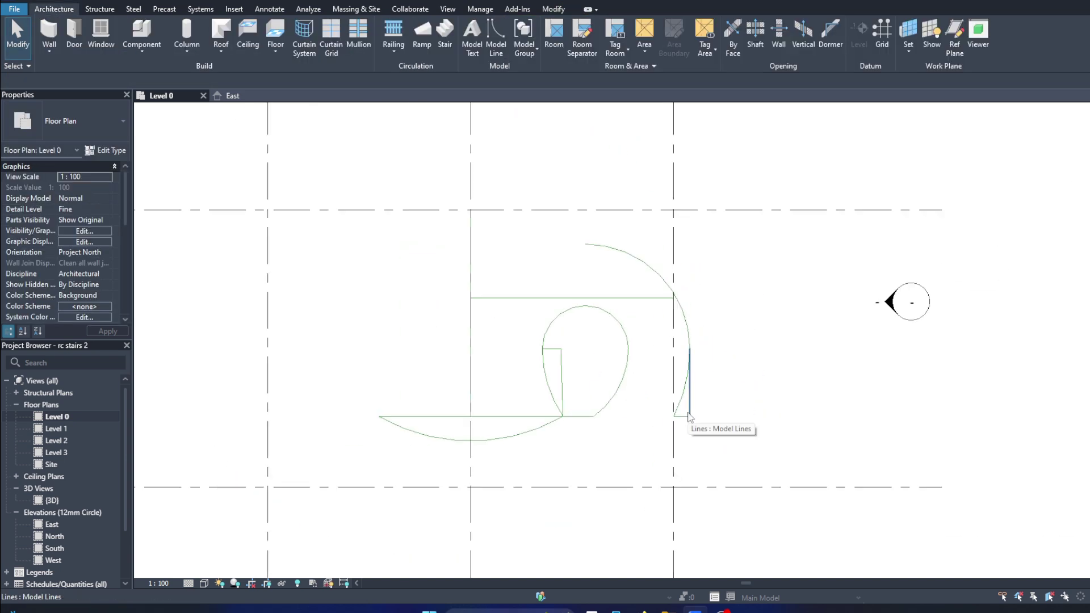
scroll(689, 418, "up", 2)
left_click(689, 409)
key("Delete")
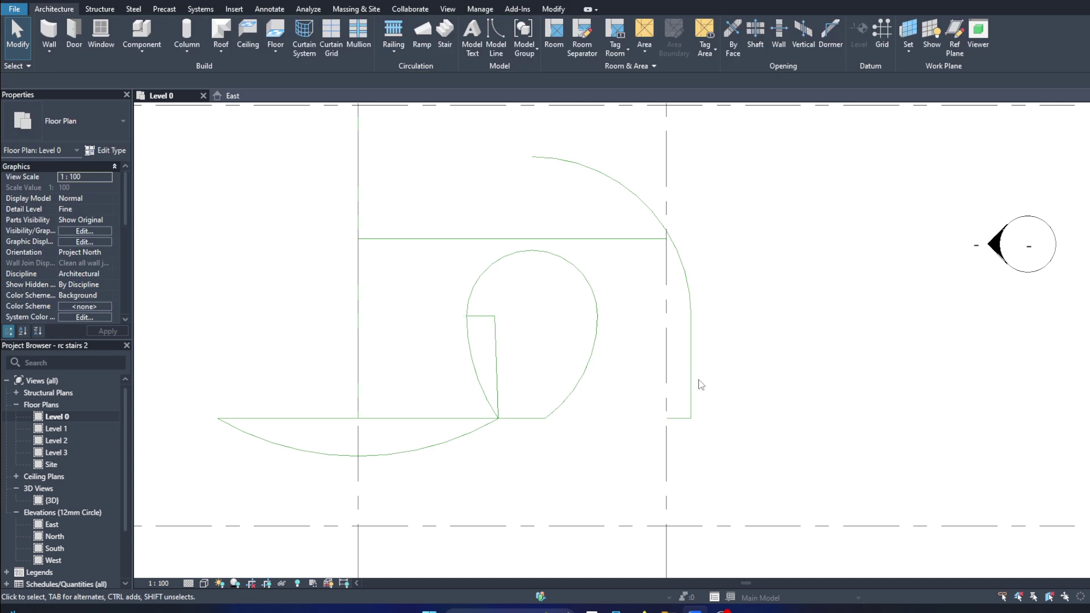
scroll(698, 327, "down", 1)
scroll(697, 326, "down", 1)
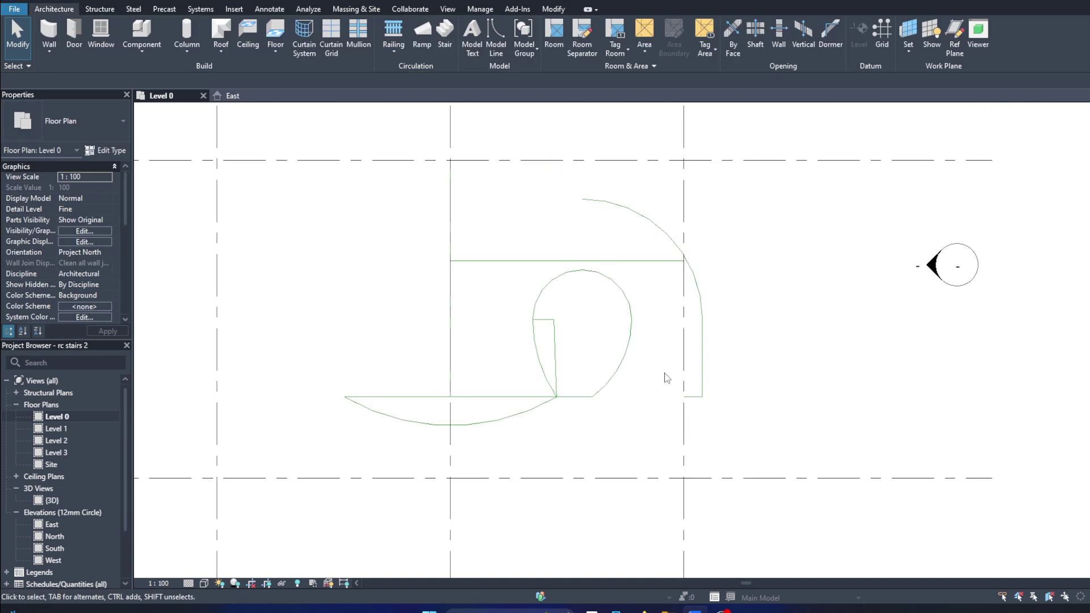
scroll(625, 329, "up", 1)
Step: Draw the top edge from the left grid line to the outer arc, then window-select the outline
key("l")
key("i")
left_click(484, 212)
left_click(638, 212)
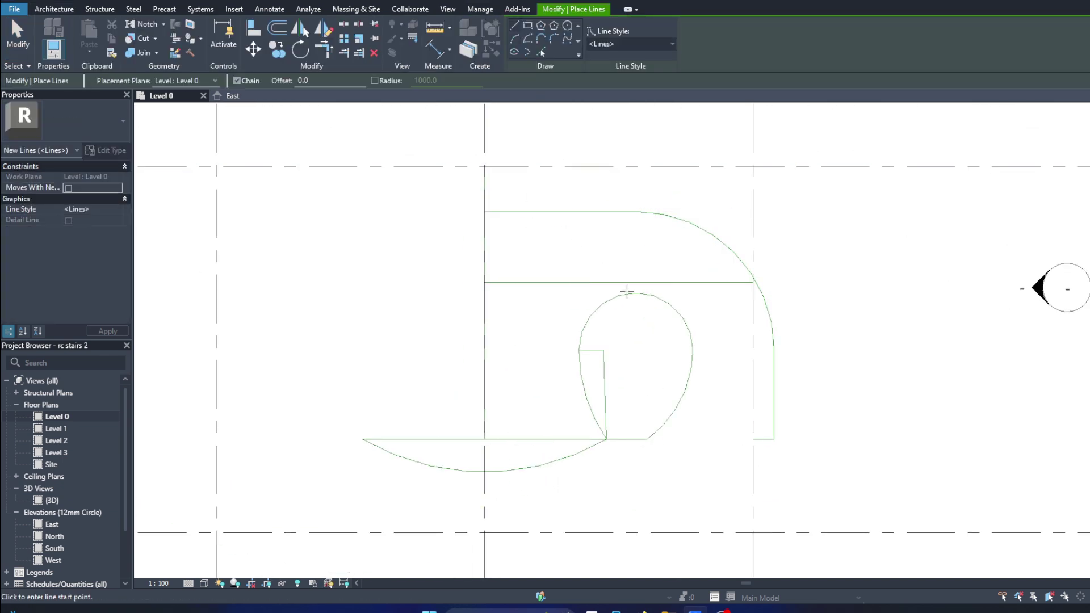
key("Escape")
scroll(612, 294, "up", 1)
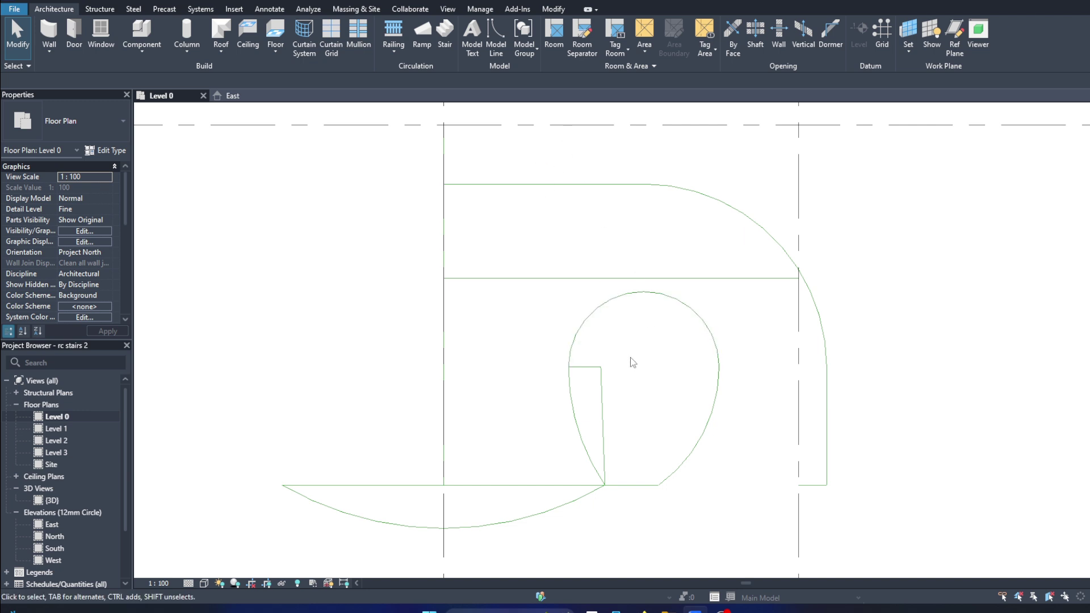
scroll(632, 360, "down", 1)
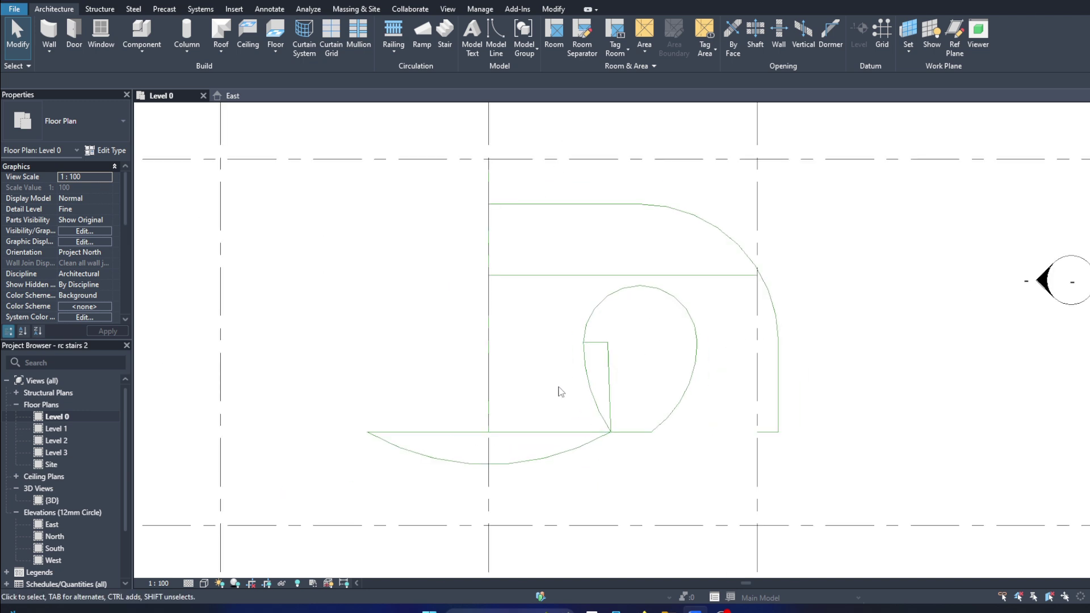
left_click_drag(479, 196, 871, 435)
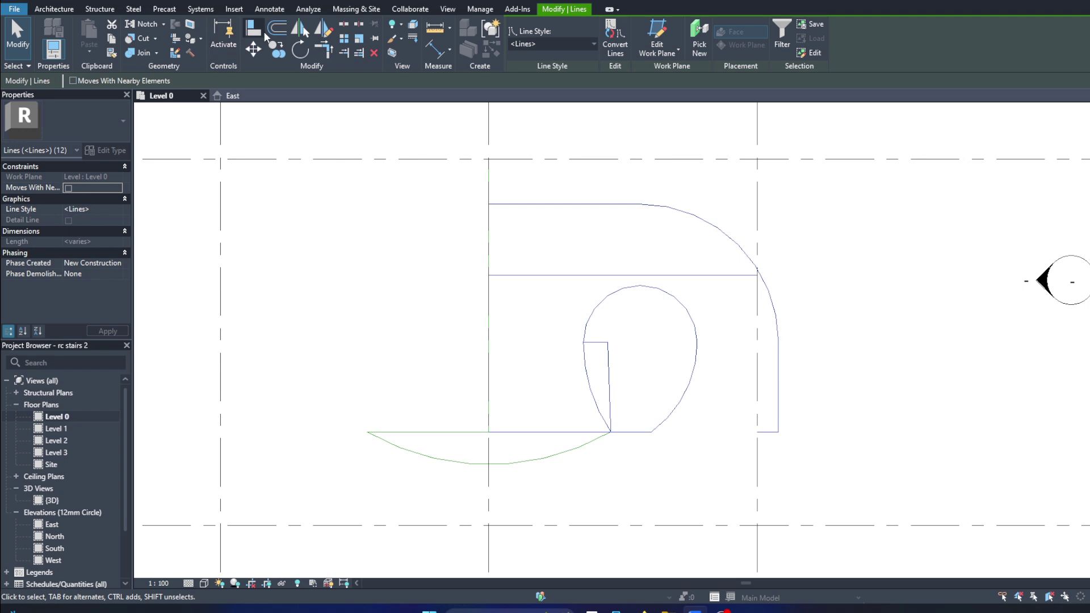
Step: Delete the curved line under the base
left_click(534, 349)
left_click(487, 459)
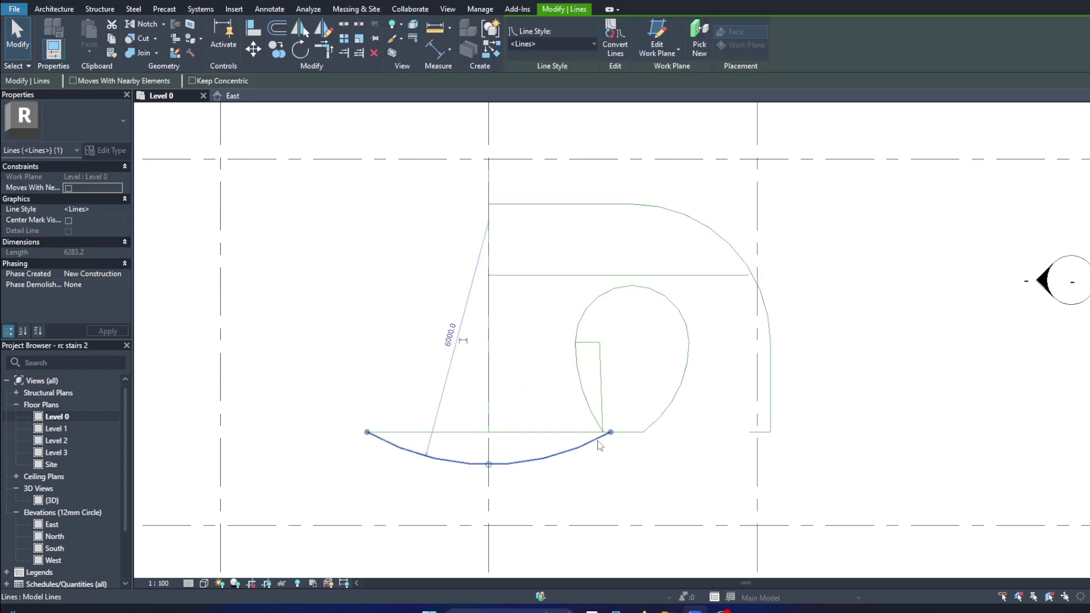
key("Delete")
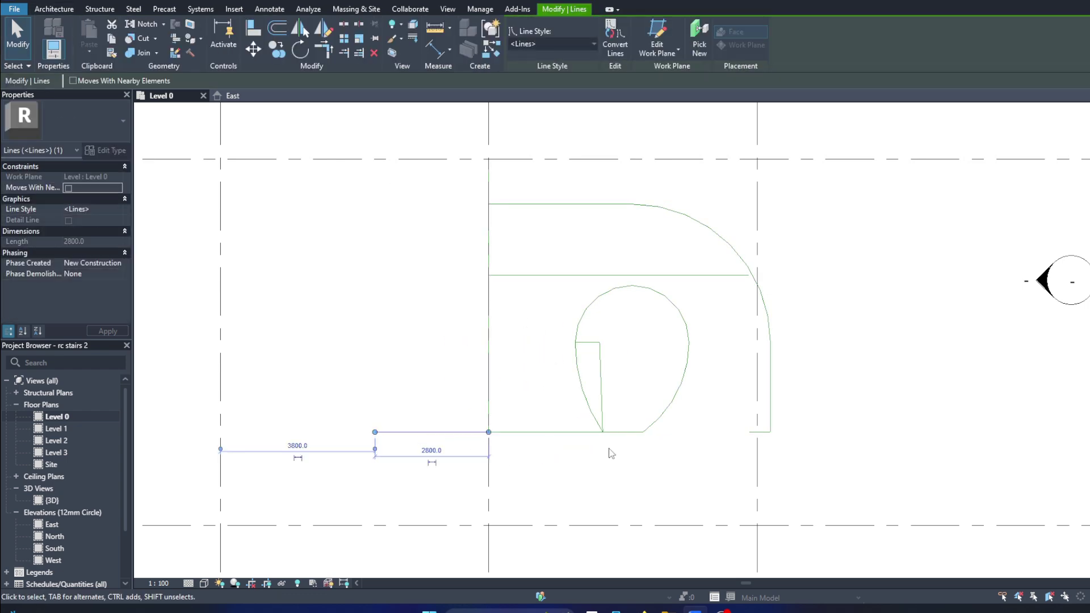
Step: Draw a start-end-radius arc from the base line's left end to the loop's bottom corner and adjust its radius
key("Escape")
left_click(496, 34)
left_click(489, 432)
key("Escape")
scroll(570, 451, "up", 2)
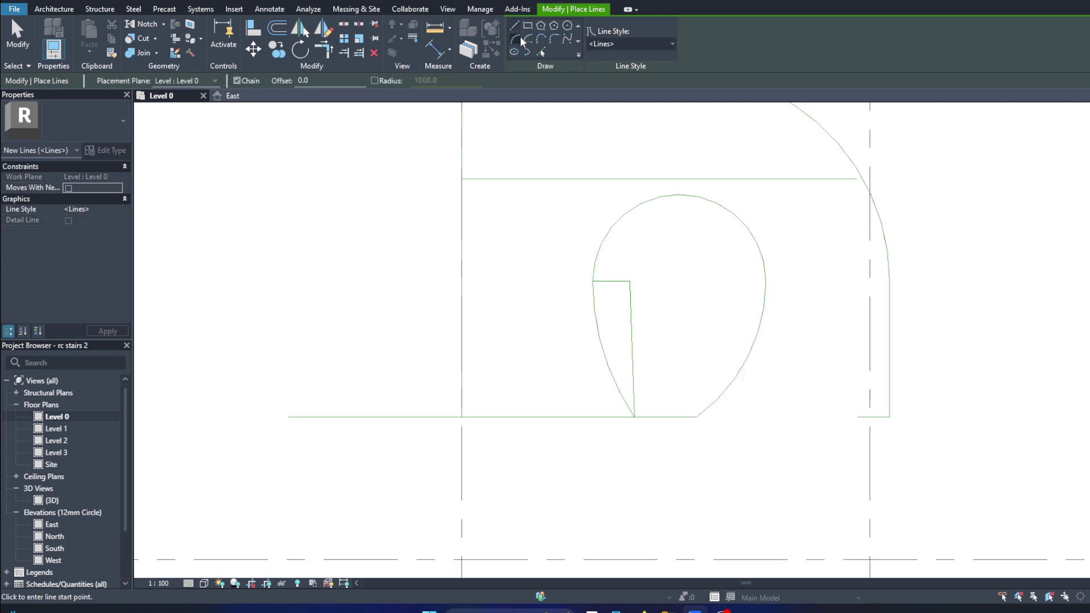
left_click(289, 417)
left_click(635, 418)
left_click(462, 458)
key("Escape")
left_click(416, 260)
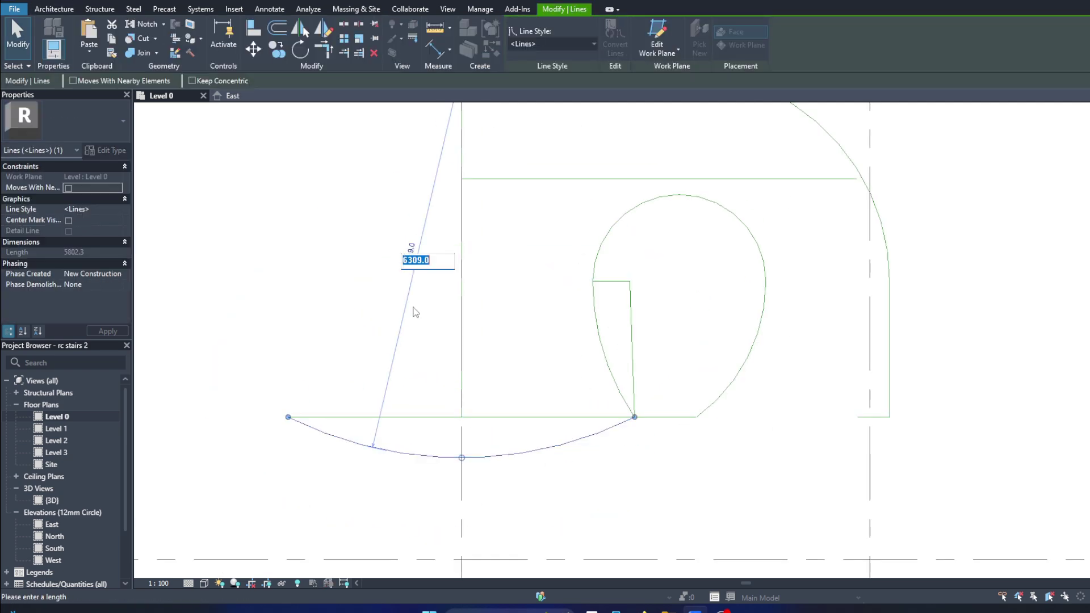
key("Escape")
key("Escape")
scroll(587, 398, "down", 2)
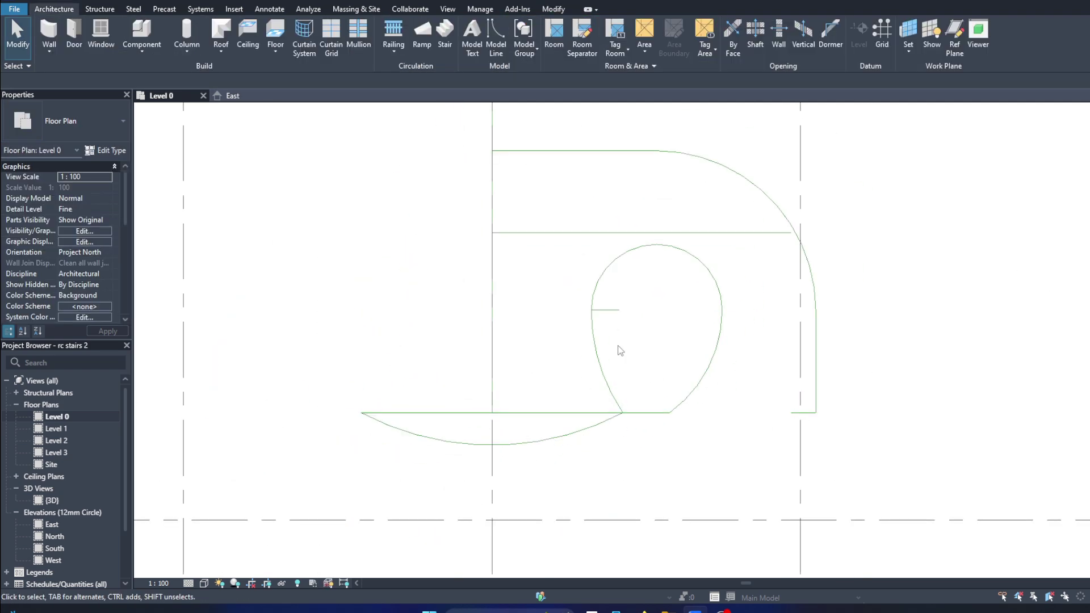
Step: Delete the short segment at the loop's base and the stub at the bottom right
left_click(642, 413)
key("Delete")
scroll(682, 409, "down", 1)
left_click(753, 446)
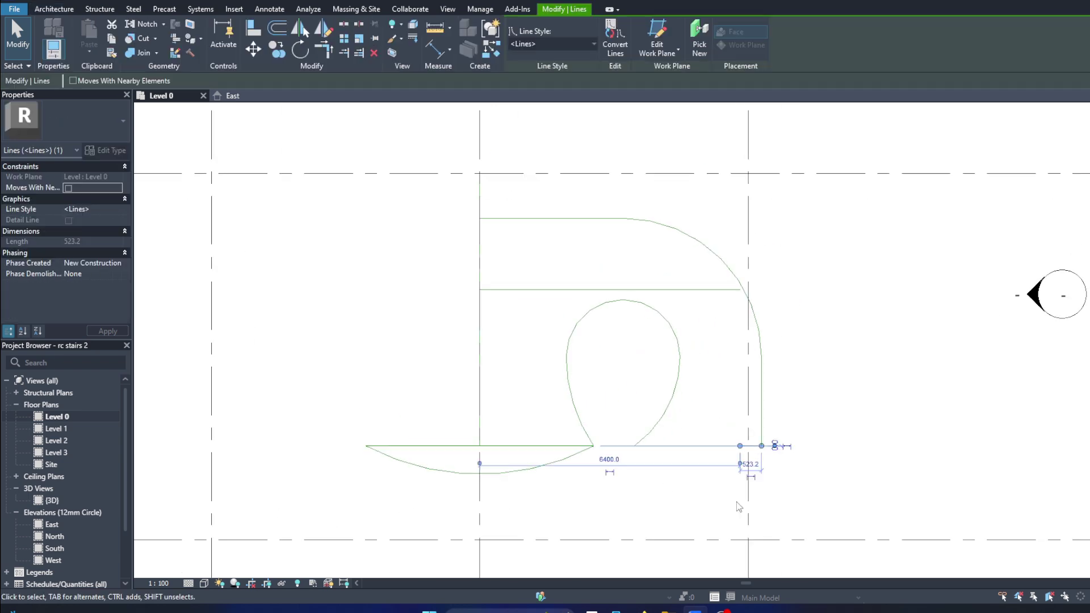
key("Delete")
scroll(681, 478, "up", 1)
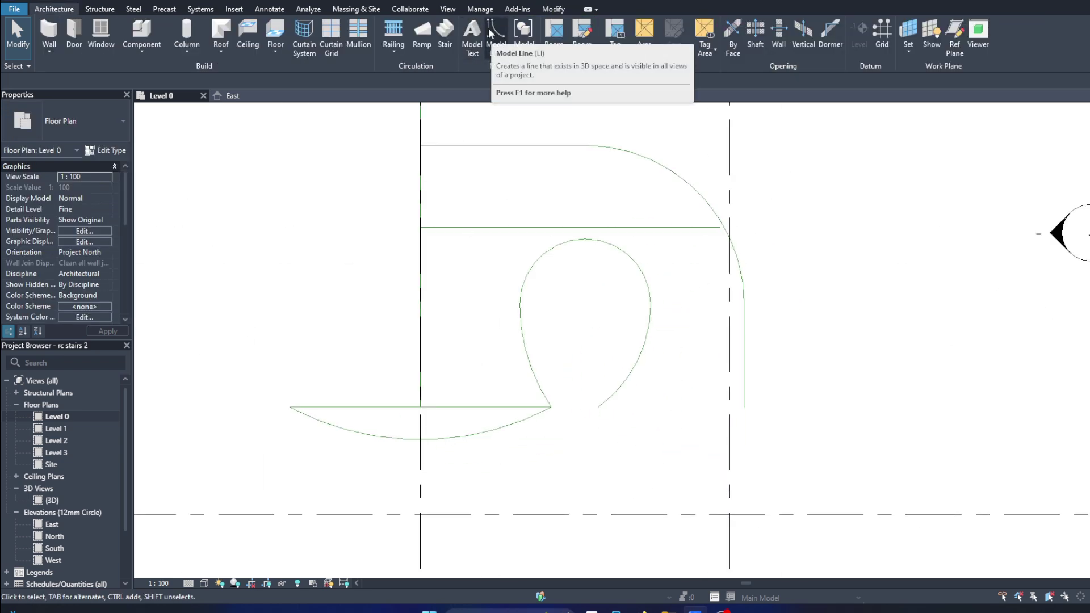
Step: Extend the right vertical boundary line further down
left_click(496, 34)
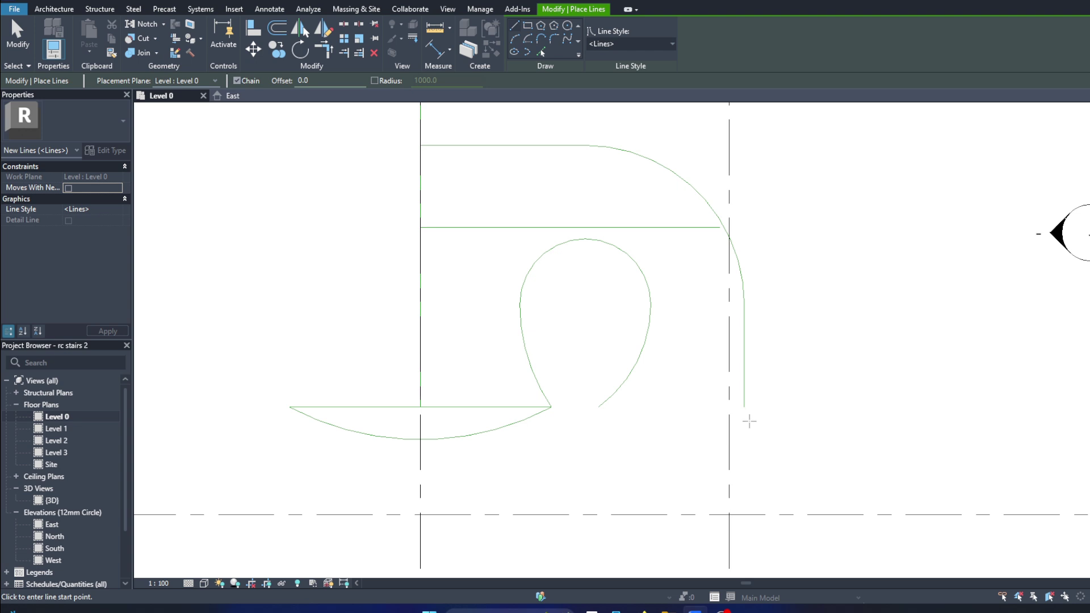
scroll(750, 421, "up", 2)
key("Escape")
key("Escape")
left_click(763, 340)
left_click_drag(763, 393, 763, 442)
Step: Draw a horizontal base line to the right boundary's end and a sloping line to the loop's open end
left_click(513, 52)
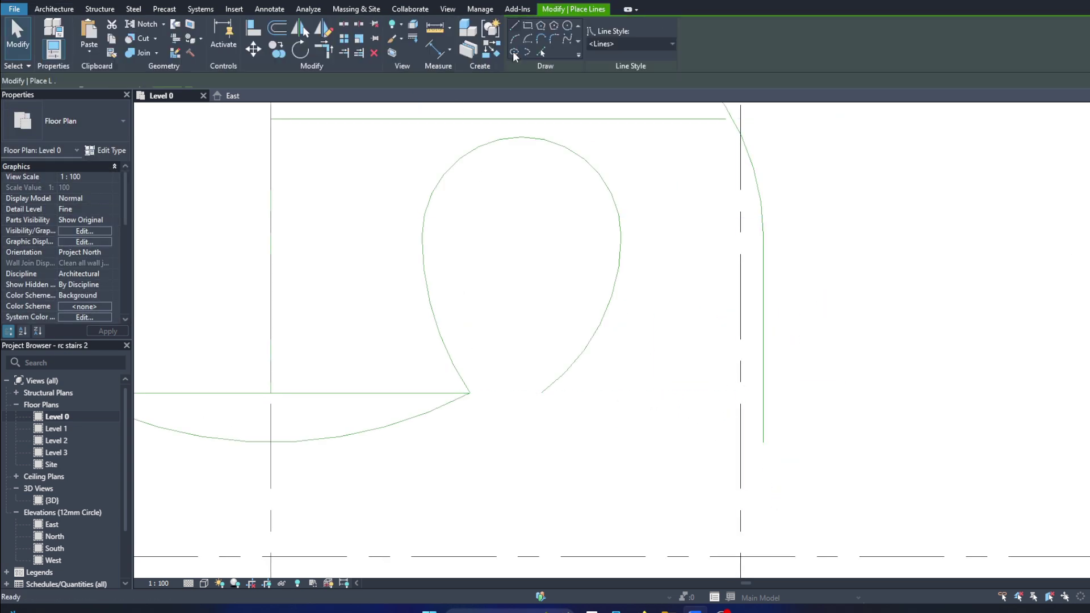
left_click(542, 392)
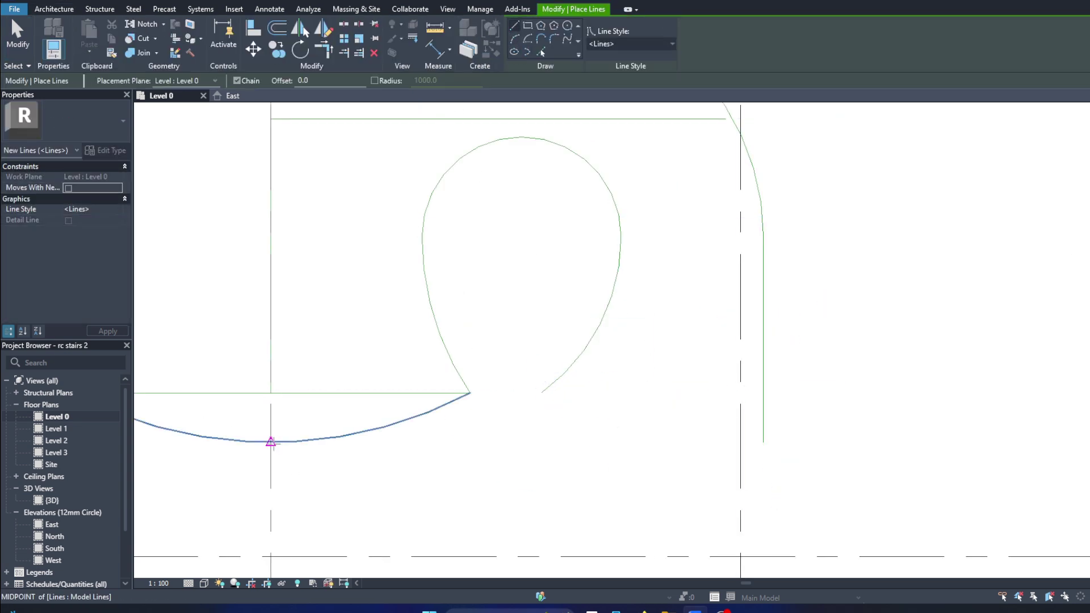
left_click(271, 441)
left_click(763, 442)
left_click(543, 391)
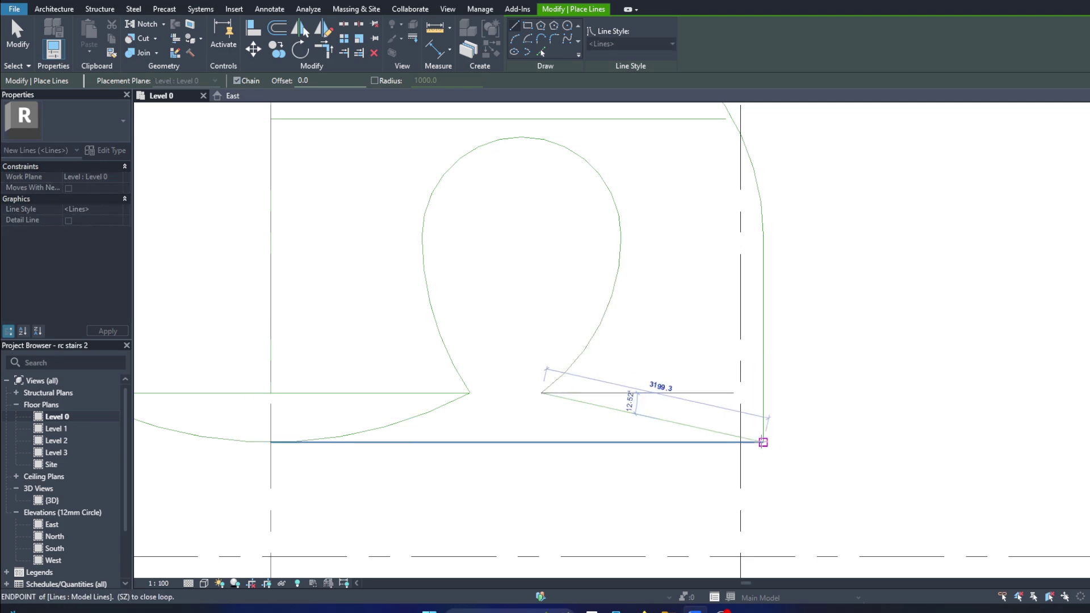
key("Escape")
key("Escape")
scroll(610, 391, "down", 2)
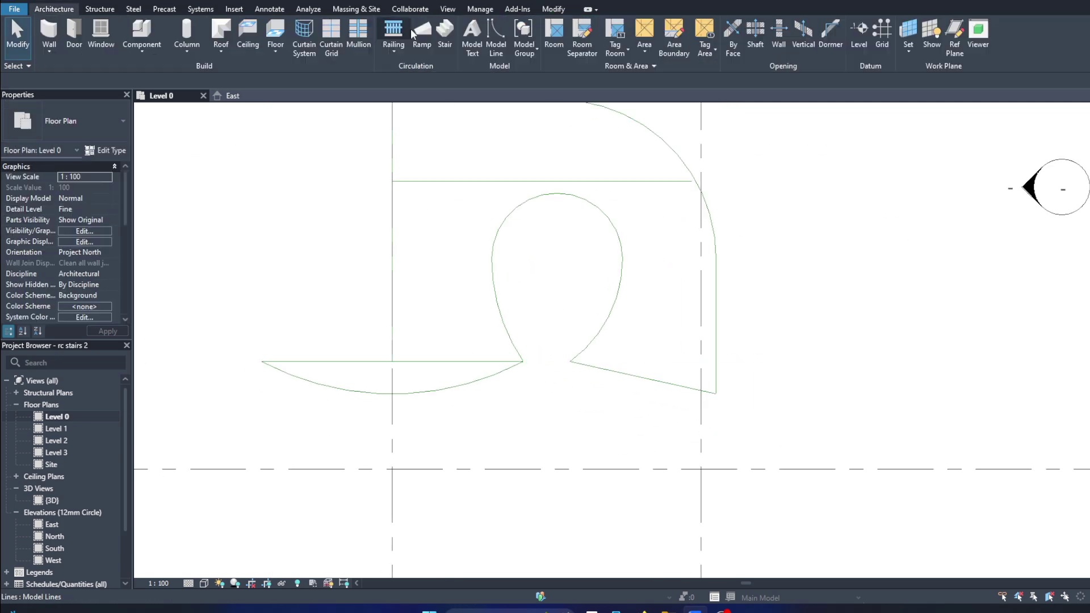
Step: Draw a short model line closing the gap at the loop's base
left_click(496, 34)
left_click(522, 361)
left_click(570, 361)
key("Escape")
scroll(570, 362, "up", 2)
scroll(778, 321, "down", 2)
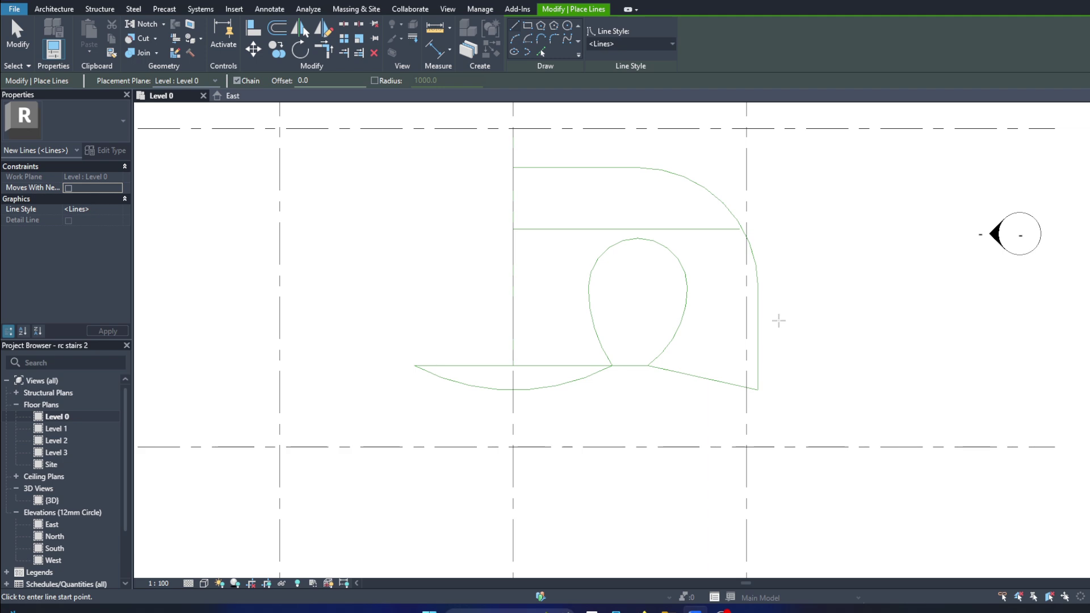
scroll(751, 303, "up", 3)
key("Escape")
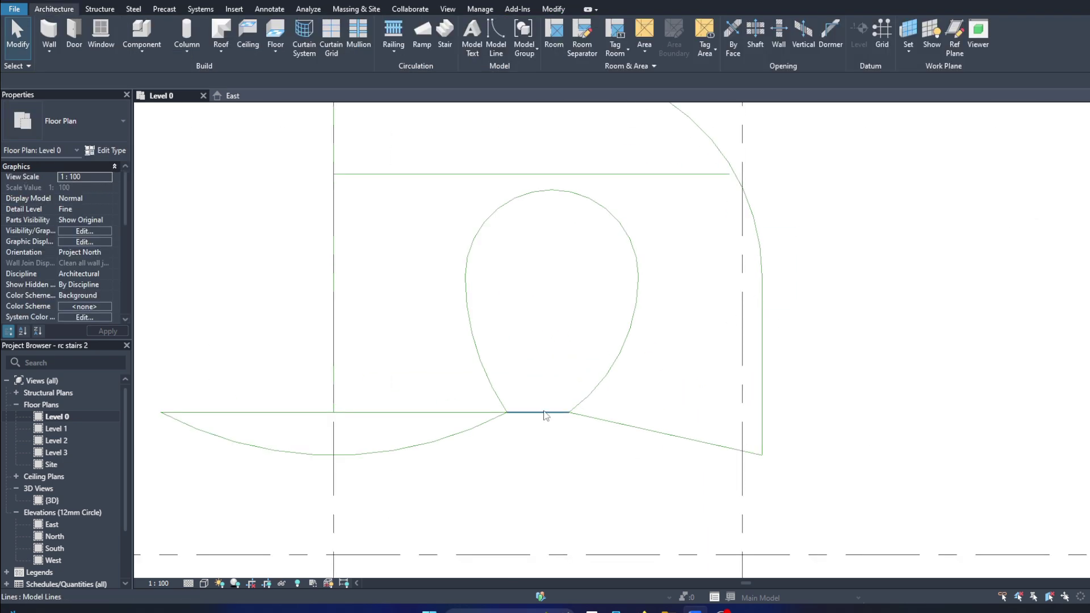
Step: Replace the gap-closing segment by dragging the loop's arc ends together and snapping the sloping line there
left_click(545, 413)
key("Delete")
left_click_drag(505, 412, 525, 434)
mouse_move(569, 412)
left_mouse_down()
mouse_move(528, 435)
mouse_move(576, 414)
mouse_move(530, 444)
left_mouse_up()
left_click(488, 369)
left_click(665, 414)
Step: Shorten the lower sweeping arc so it ends at the left grid line
left_click(499, 416)
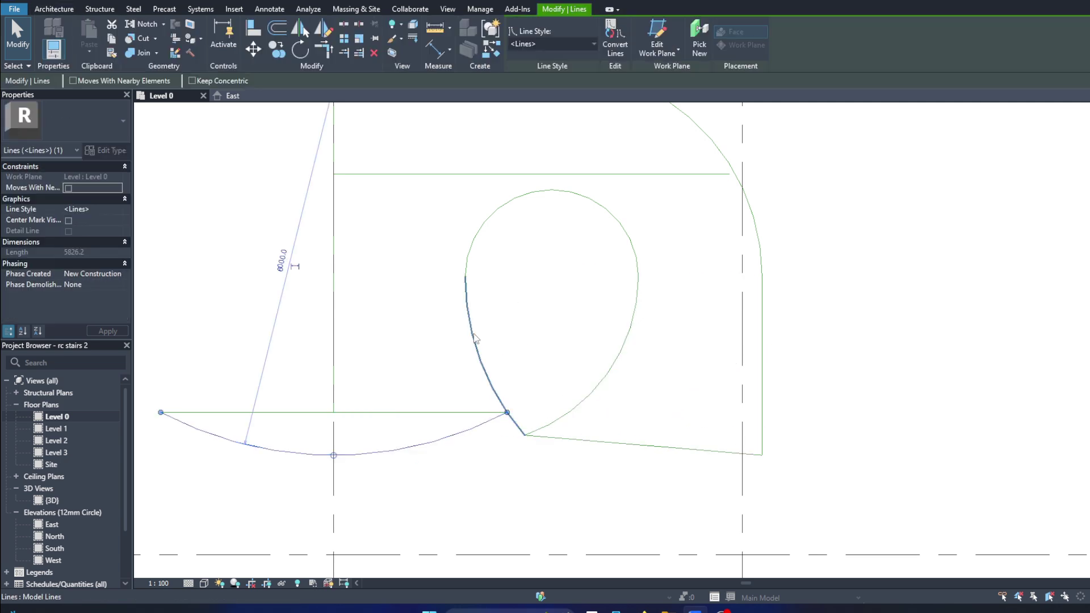
middle_click_drag(269, 393, 418, 339)
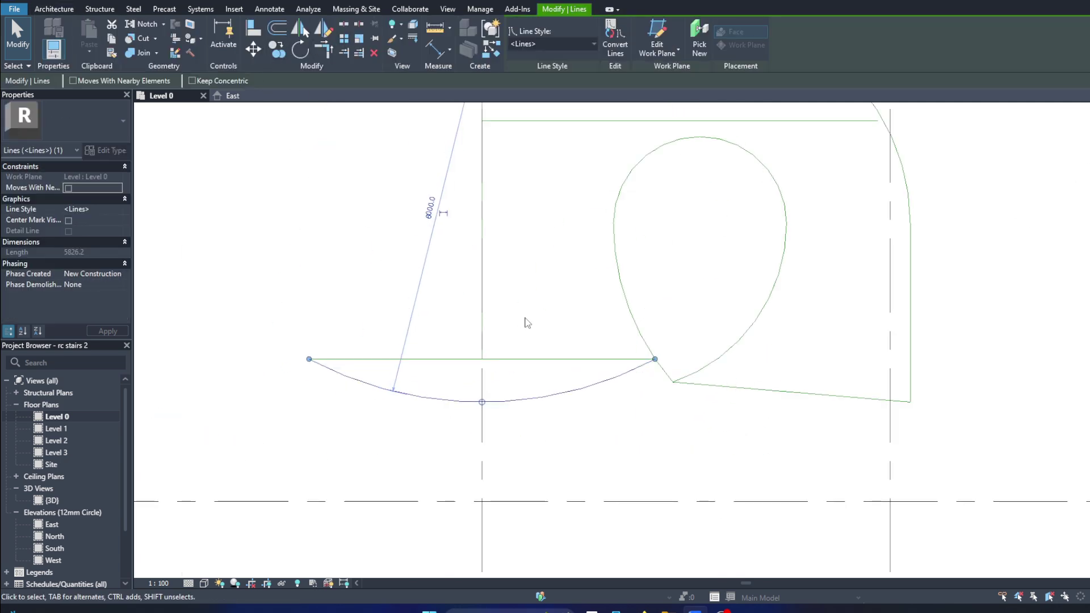
left_click_drag(309, 359, 482, 402)
left_click(628, 436)
scroll(628, 436, "up", 1)
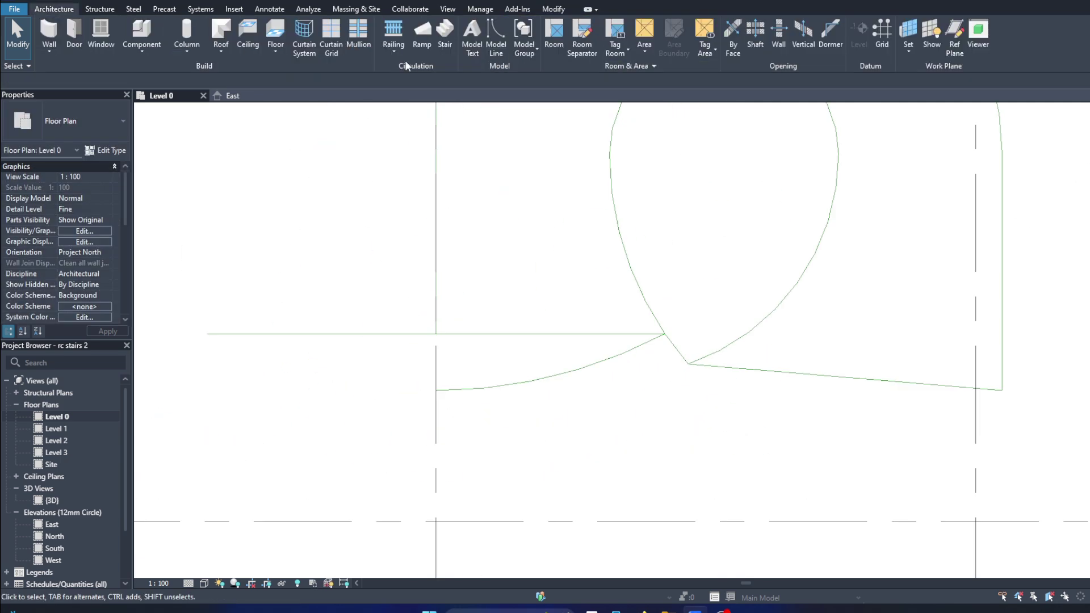
left_click(493, 31)
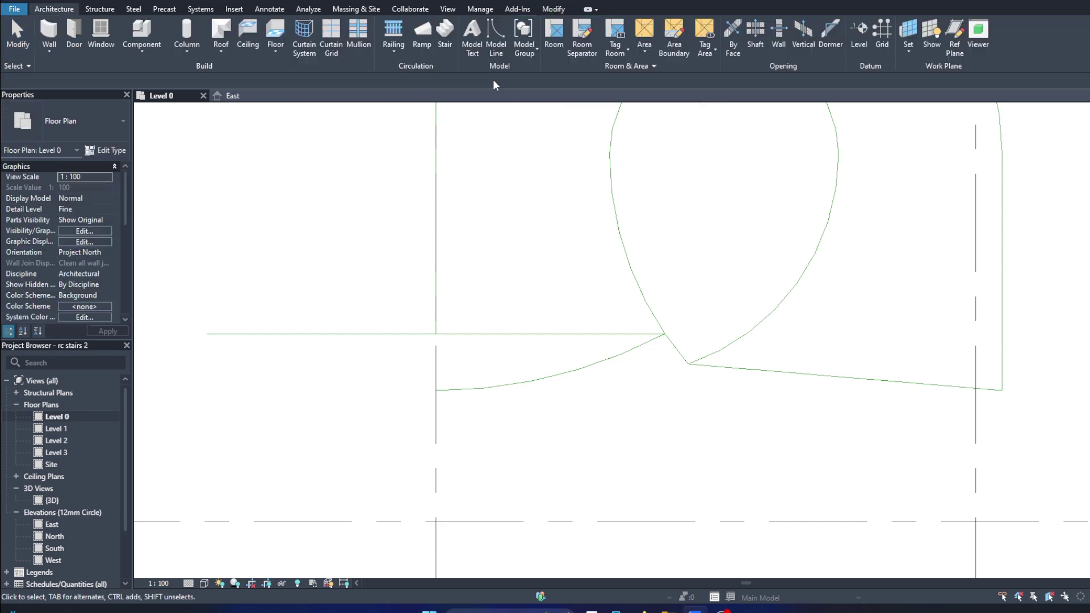
Step: Draw an arc from the left grid line to the loop's base with a 7500 radius
left_click(436, 390)
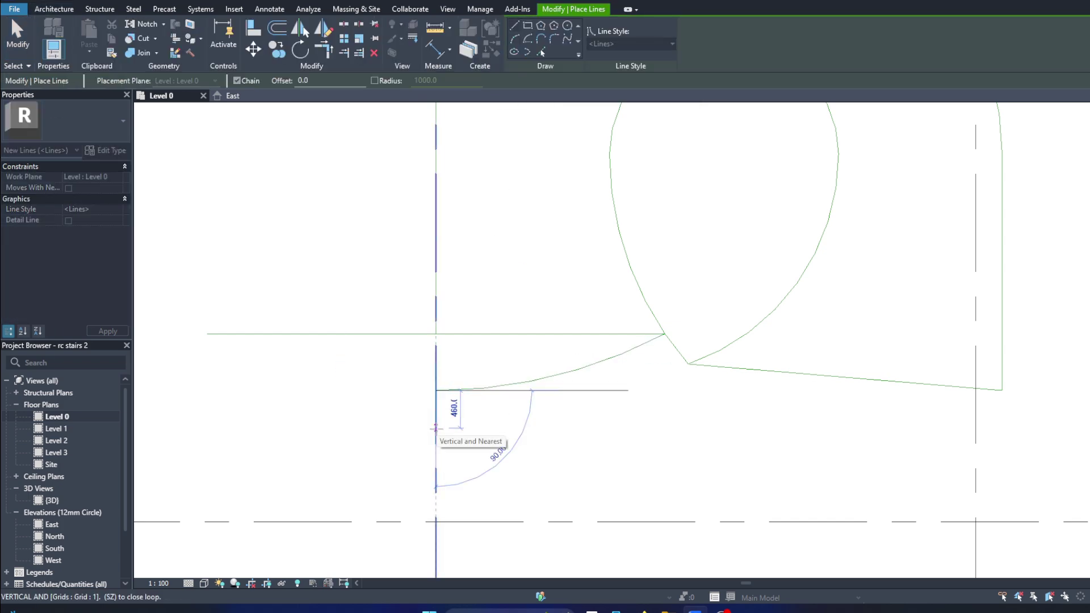
key("Escape")
key("Escape")
left_click(541, 40)
left_click(436, 428)
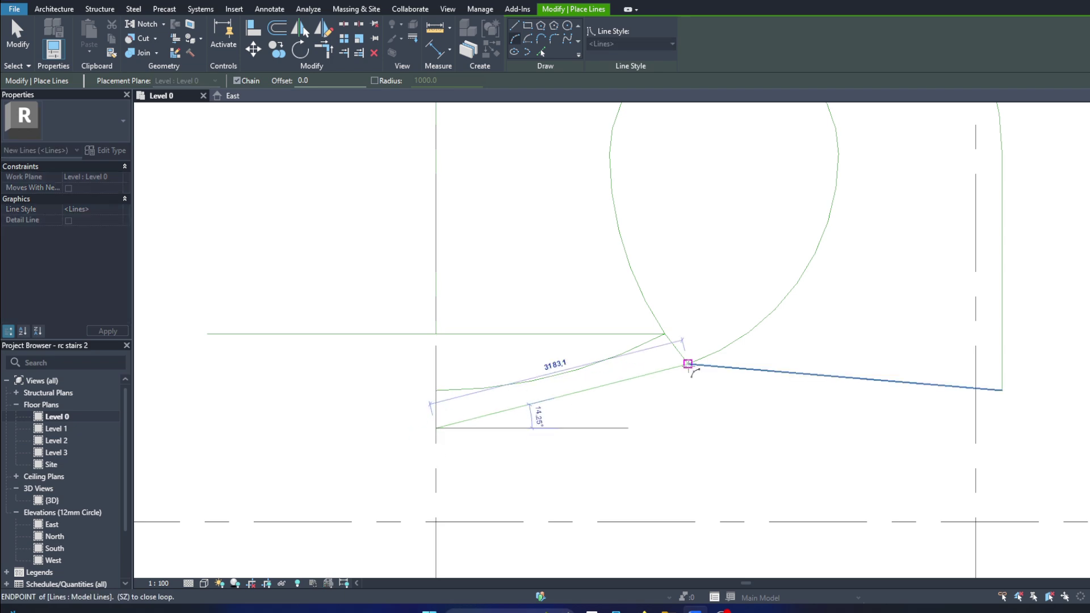
left_click(687, 363)
left_click(628, 389)
key("Escape")
scroll(534, 341, "down", 2)
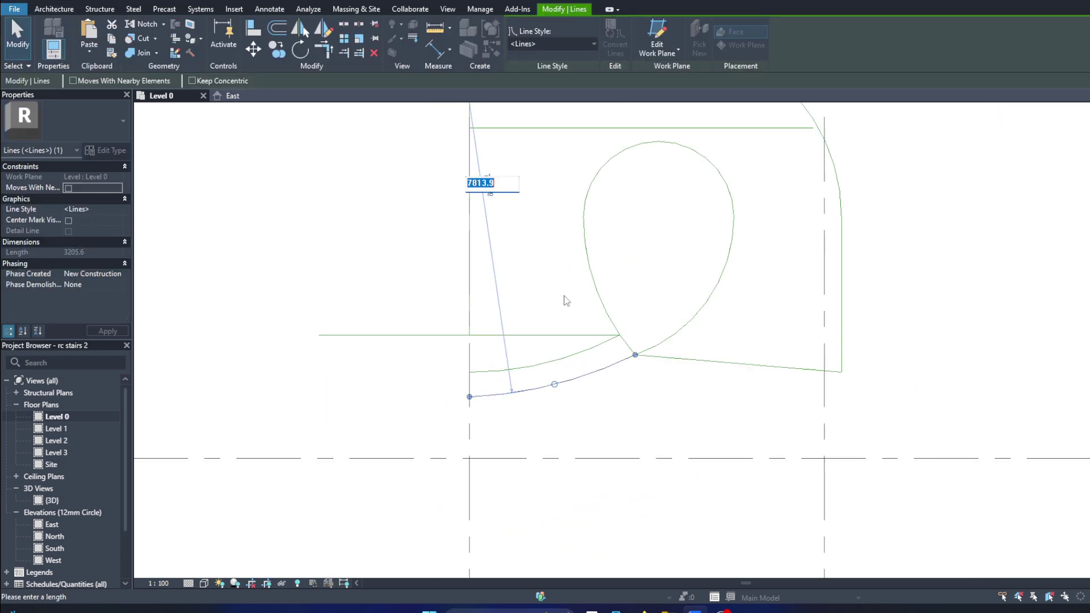
type("0")
key("Return")
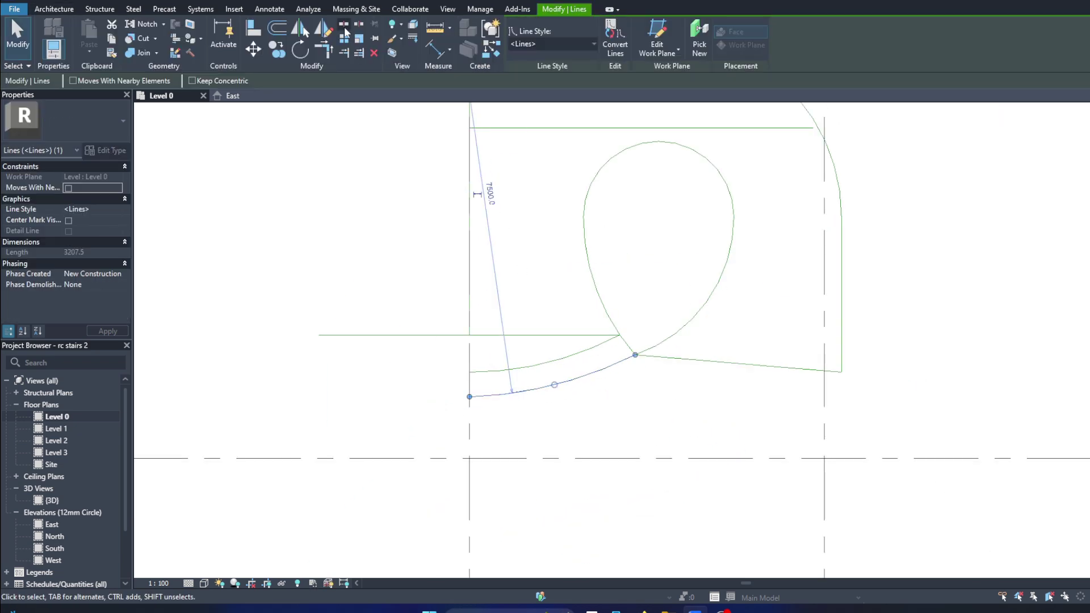
Step: Mirror the new arc across the left grid line
left_click(307, 29)
left_click(469, 409)
key("Escape")
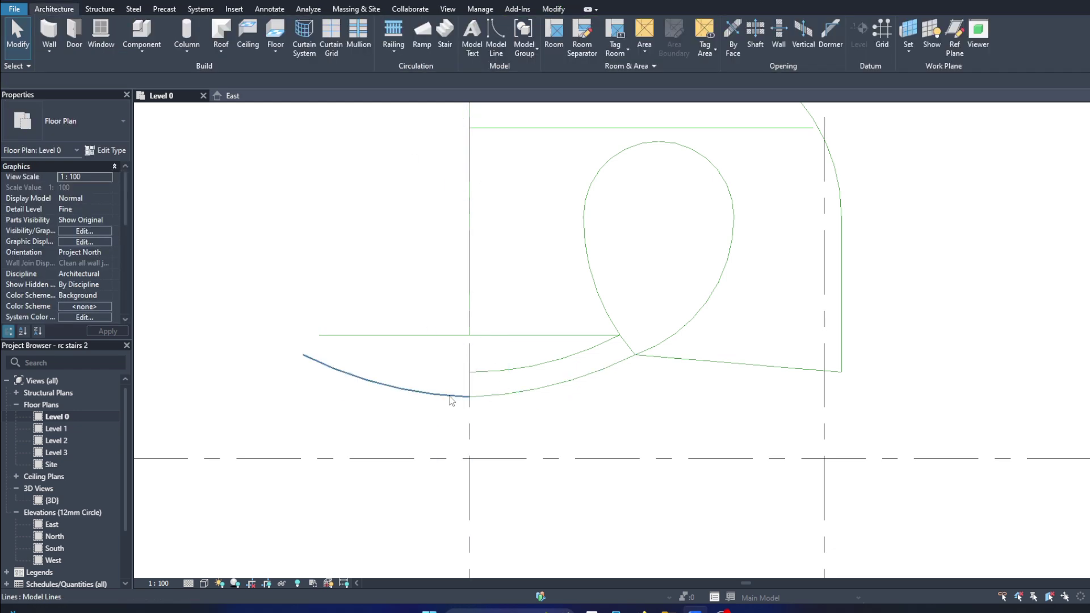
left_click(484, 397)
key("Escape")
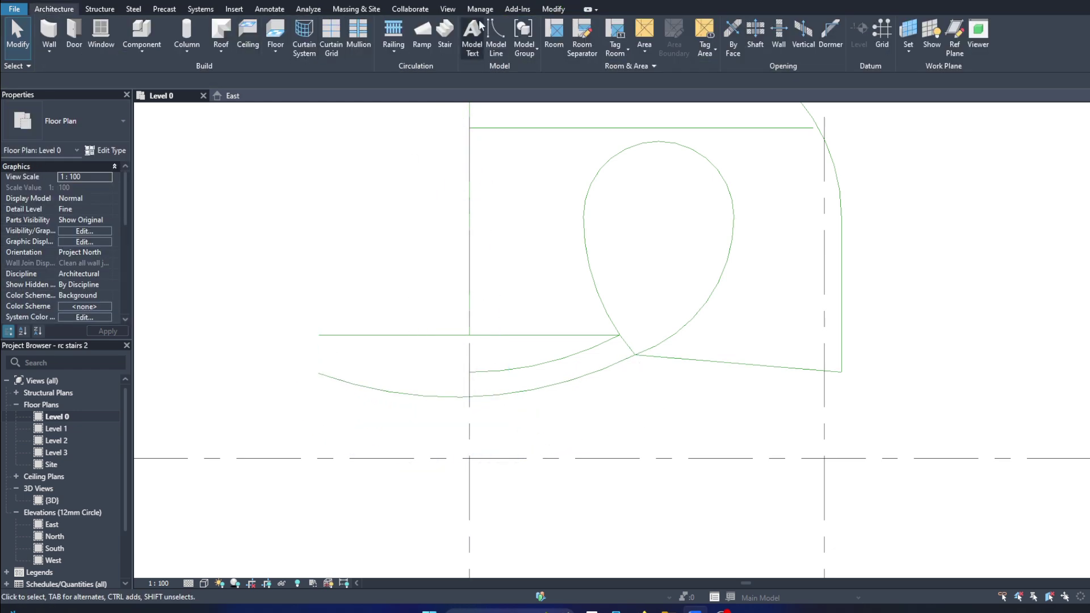
Step: Draw a horizontal line running left from the loop's base and delete the lower left arc
left_click(496, 34)
left_click(635, 355)
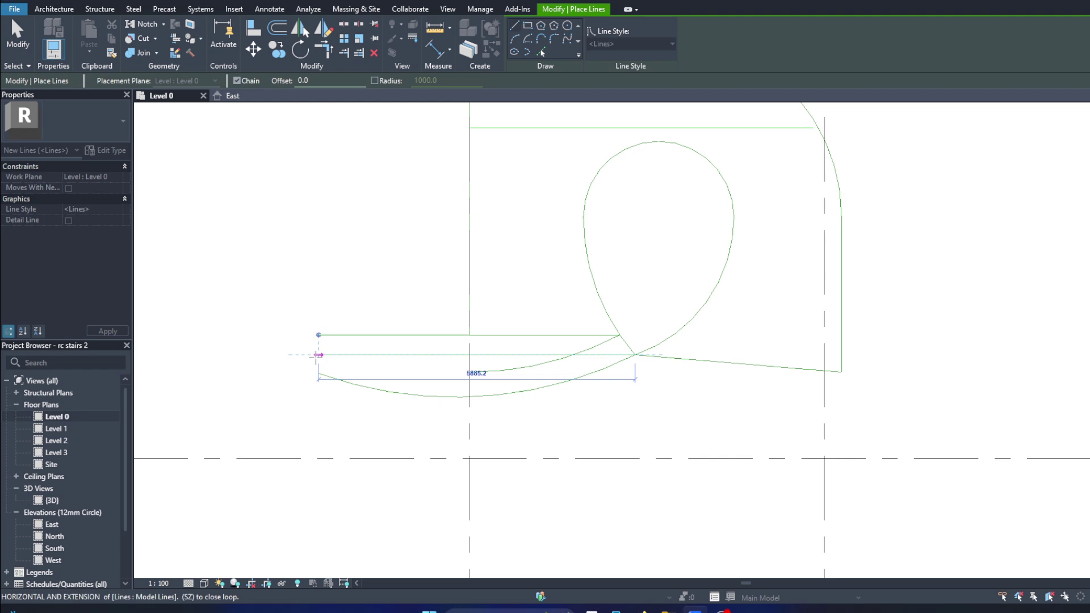
left_click(319, 355)
key("Escape")
key("Escape")
left_click(420, 394)
key("Delete")
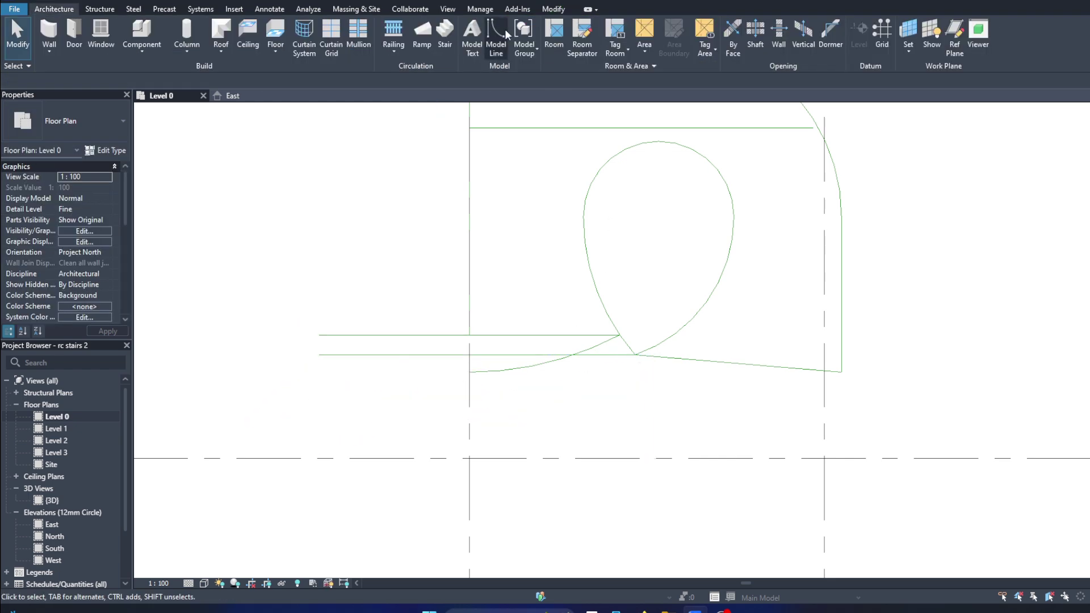
Step: Add a second horizontal line from the left grid line to the loop's base and delete the short arc below
left_click(495, 34)
left_click(470, 355)
scroll(634, 354, "up", 2)
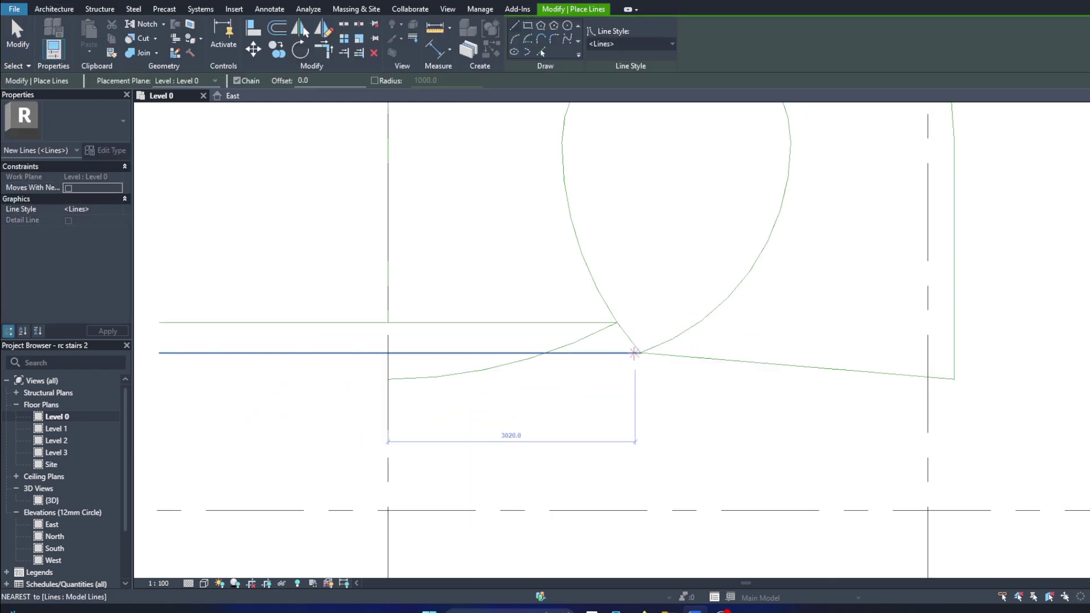
left_click(635, 353)
key("Escape")
key("Escape")
scroll(657, 345, "down", 2)
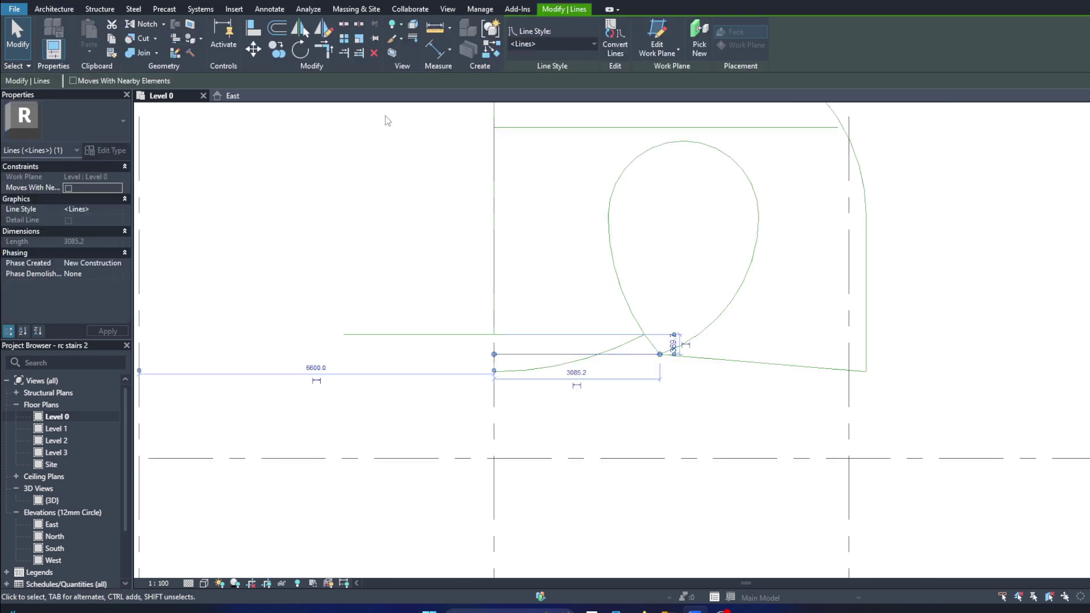
key("Escape")
left_click(539, 367)
key("Delete")
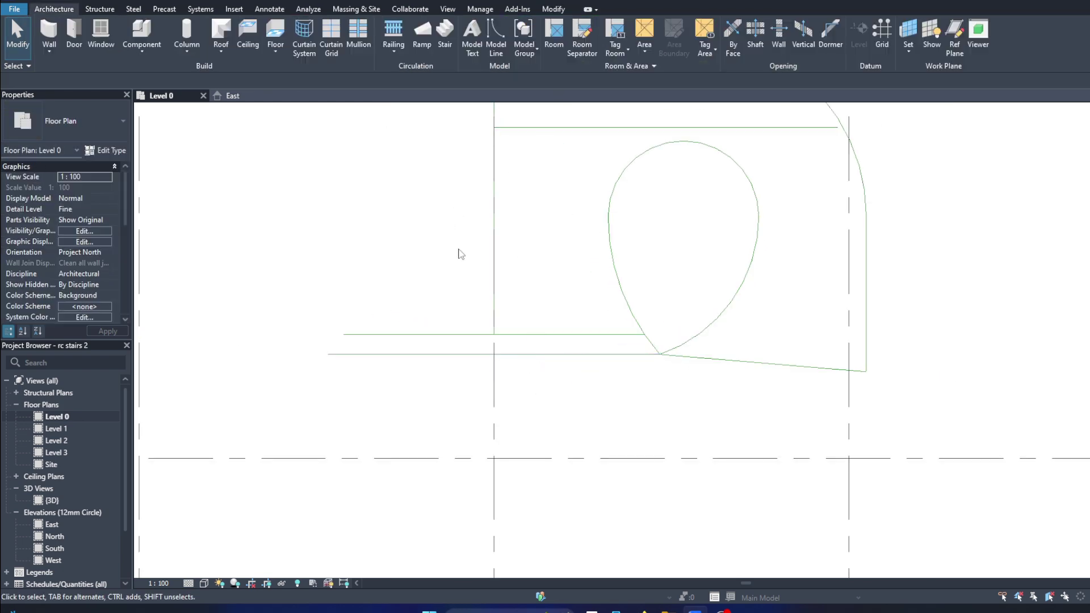
Step: Close the loop with a tangent arc starting at its base
left_click(496, 35)
left_click(328, 354)
left_click(660, 354)
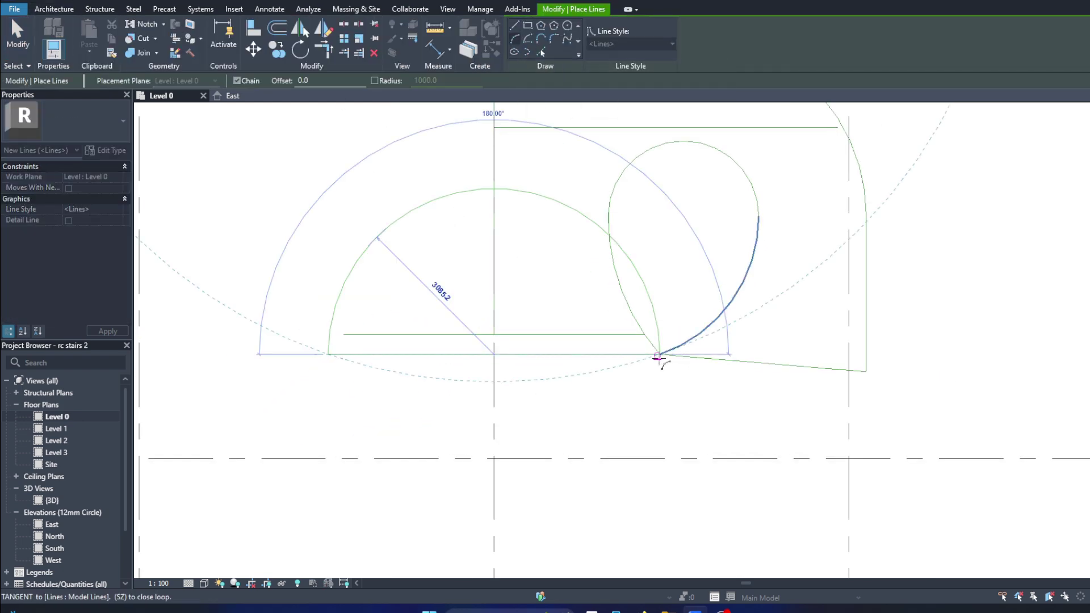
scroll(559, 377, "down", 2)
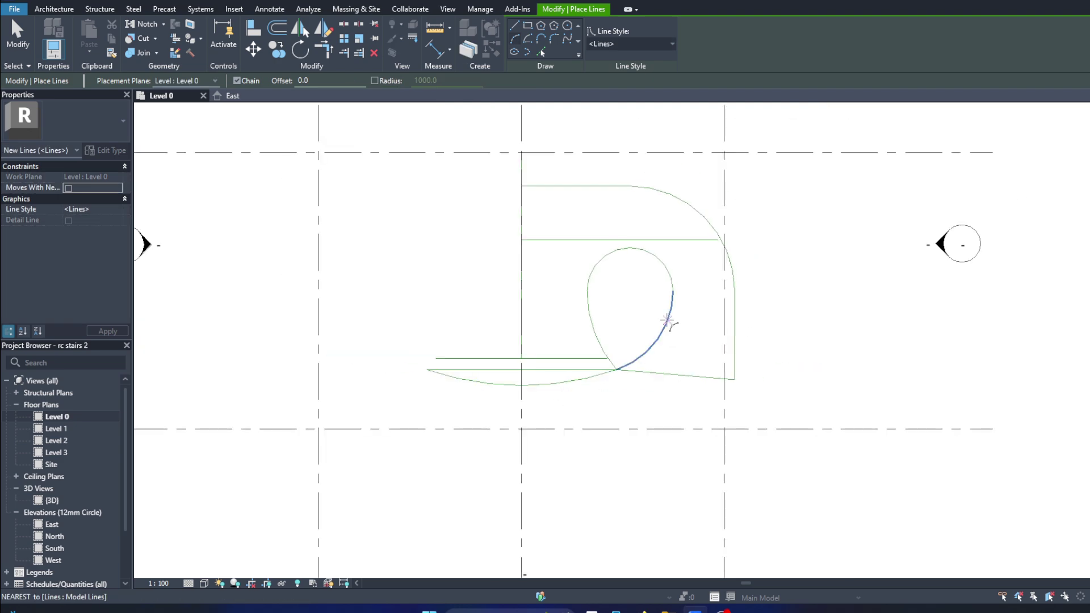
left_click(668, 323)
key("Escape")
key("Escape")
scroll(592, 382, "up", 2)
Step: Delete the bottom sweeping arc
left_click(590, 380)
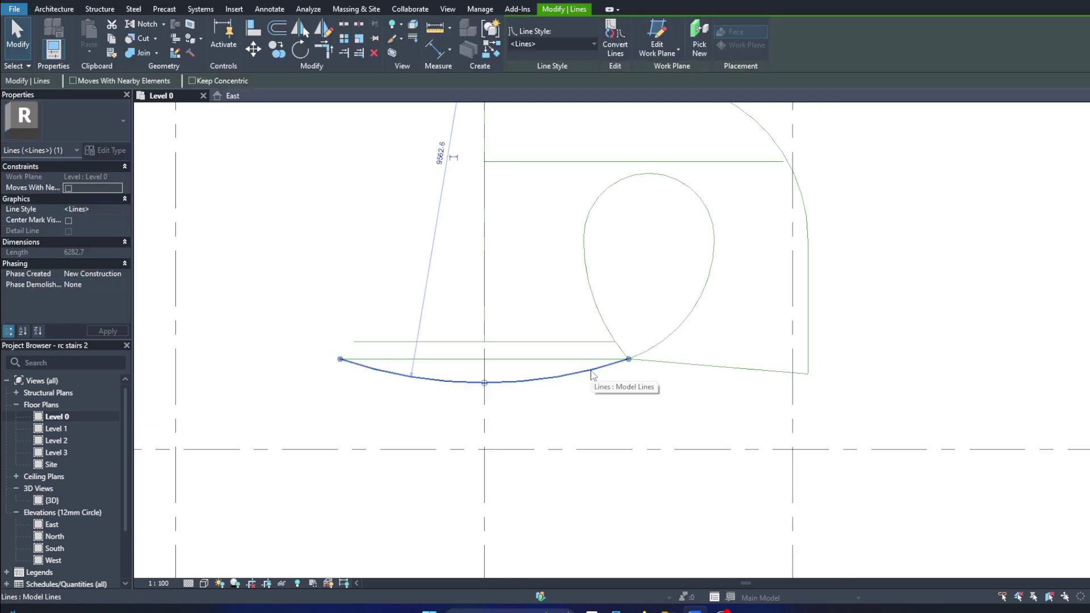
key("Delete")
scroll(591, 379, "down", 2)
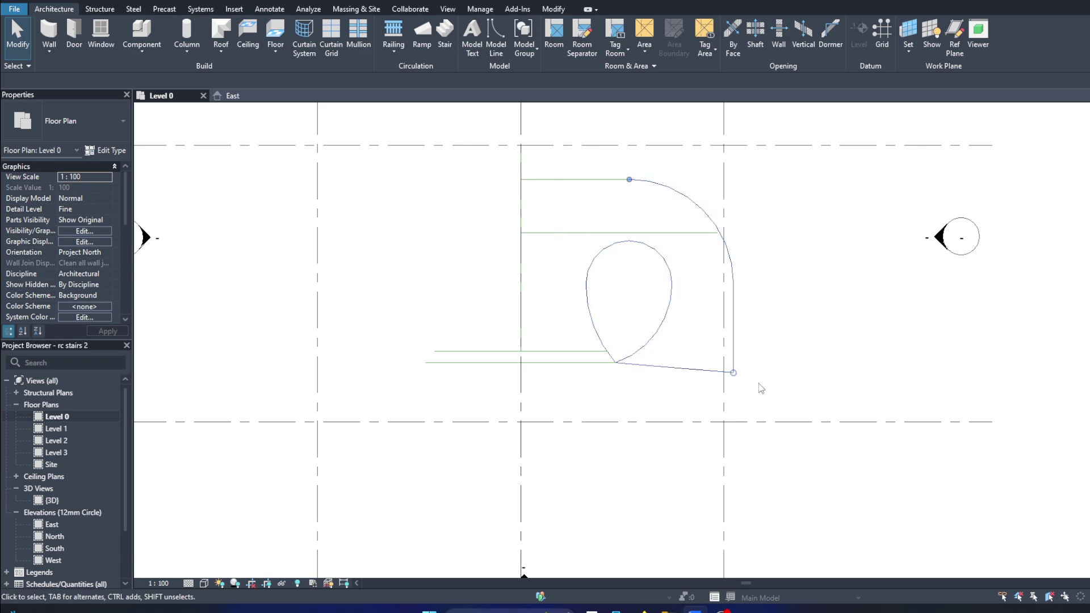
left_click(588, 256)
Step: Move the whole stair outline slightly to the left
left_click_drag(506, 164, 467, 182)
left_click(253, 49)
scroll(648, 298, "up", 1)
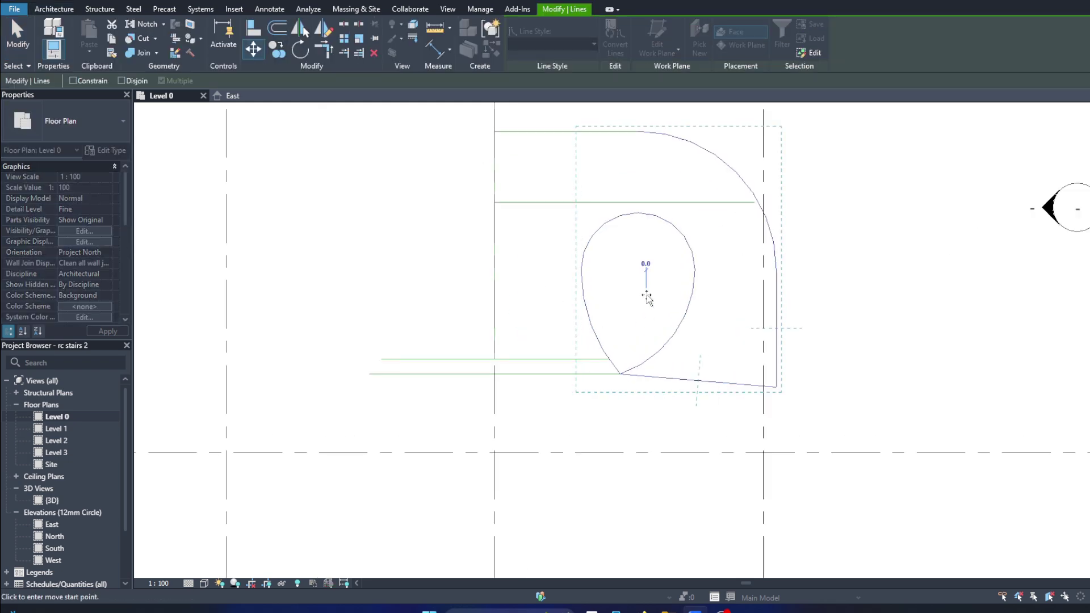
left_click(630, 296)
Step: Delete the left stubs of the lower lines and the upper horizontal line
left_click(453, 359)
key("Delete")
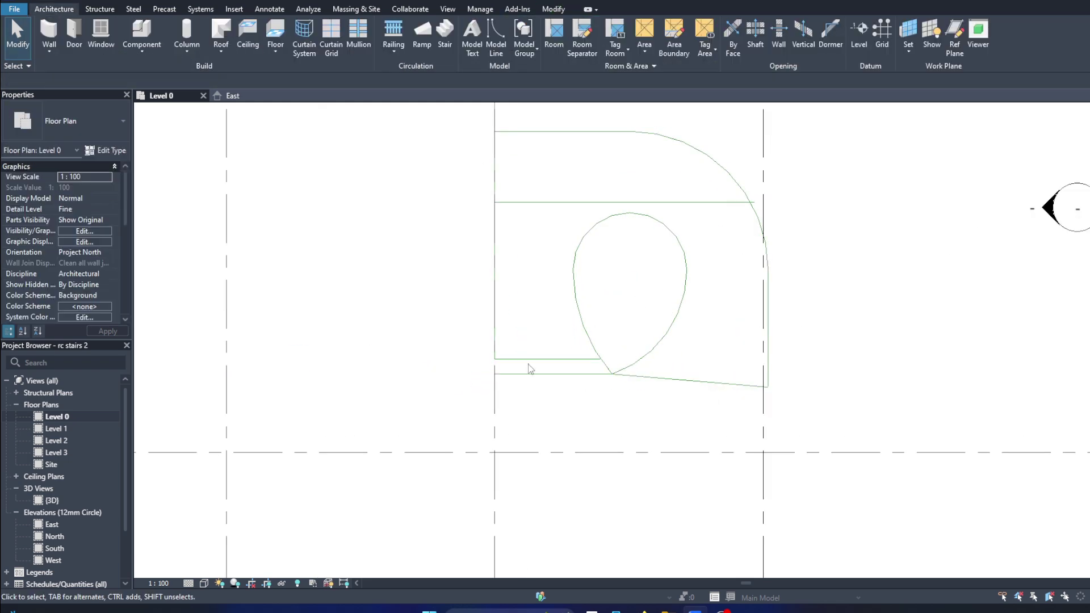
left_click(531, 360)
key("Escape")
scroll(674, 326, "up", 1)
left_click(733, 185)
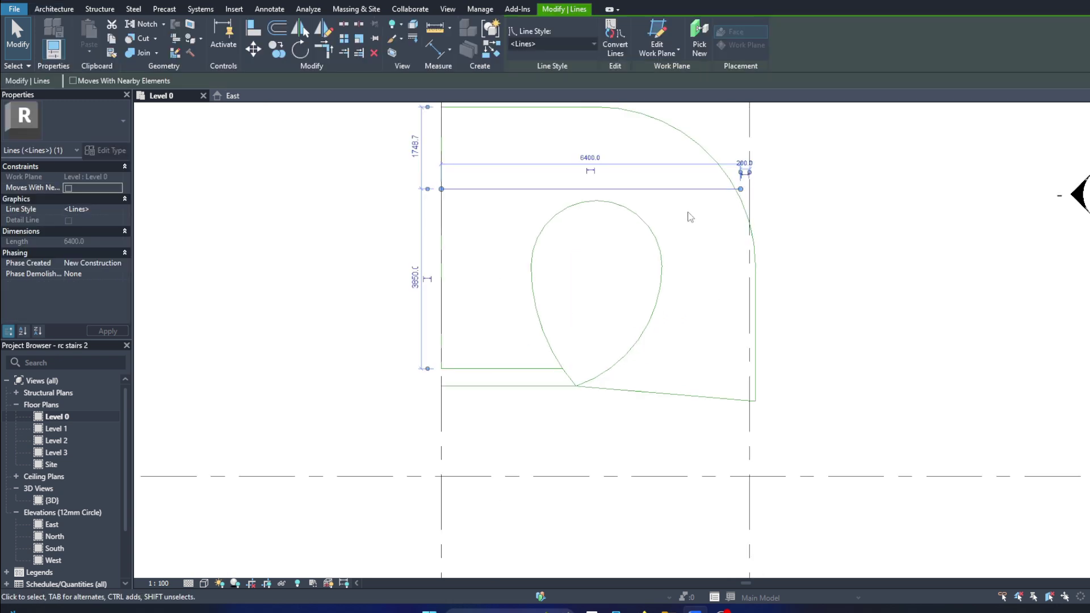
key("Delete")
scroll(724, 322, "down", 1)
scroll(724, 322, "up", 1)
Step: Try levelling the slanted bottom line, then undo the change
left_click(729, 402)
left_click_drag(755, 401, 742, 390)
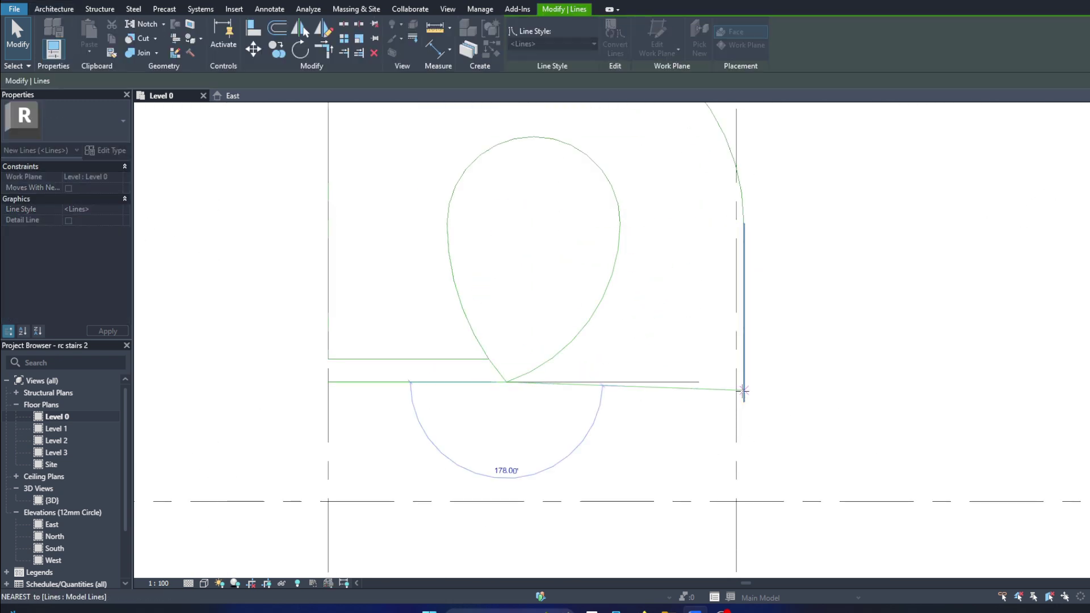
left_click(627, 430)
scroll(623, 409, "down", 1)
scroll(634, 187, "down", 1)
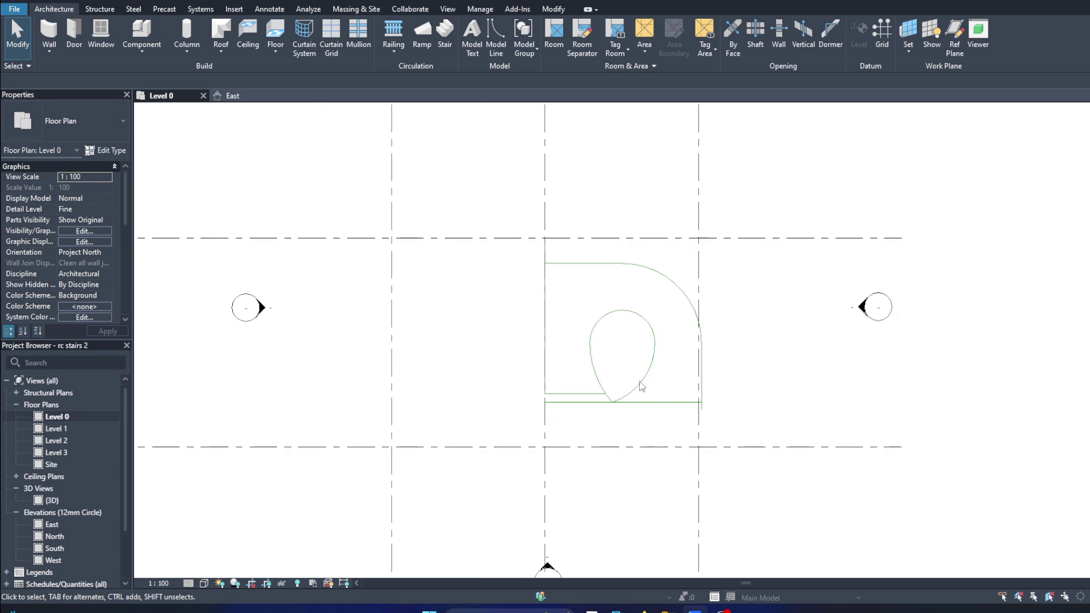
scroll(640, 384, "up", 1)
left_click(593, 366)
key("Escape")
scroll(597, 366, "down", 2)
key("ctrl+z")
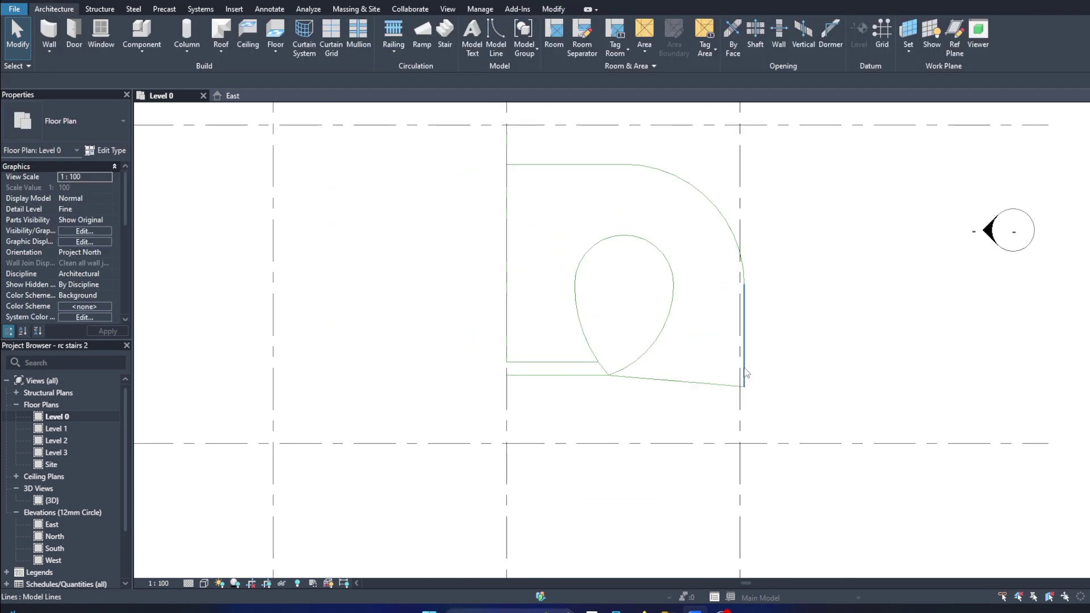
scroll(508, 368, "up", 2)
Step: Mirror the bottom line across the vertical line, draw an arc across the bottom, and remove the leftover segment
left_click(567, 378)
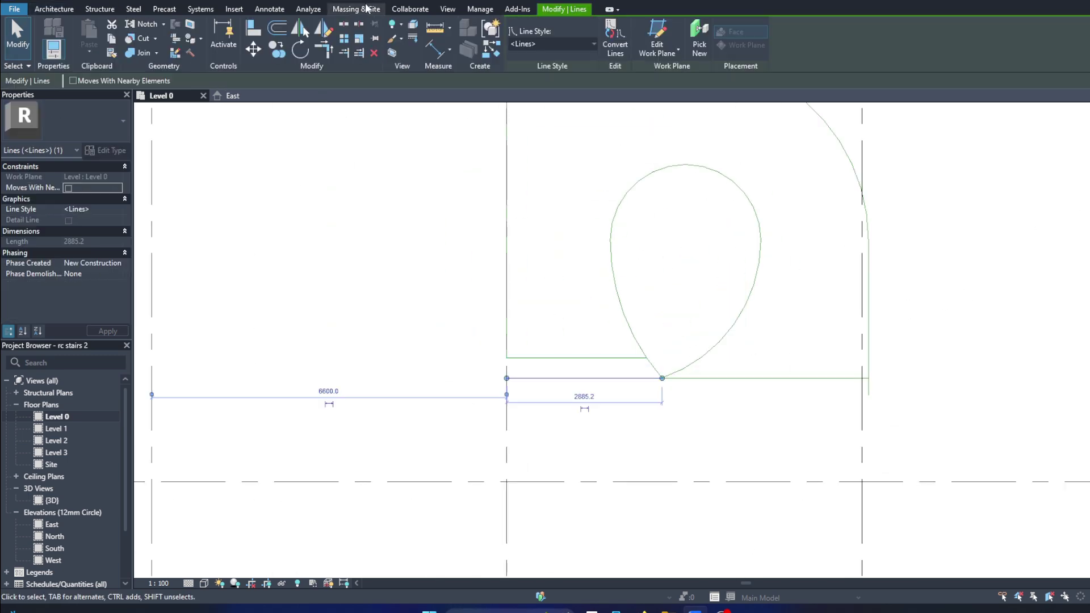
key("m")
key("m")
left_click(507, 364)
key("Escape")
left_click(499, 29)
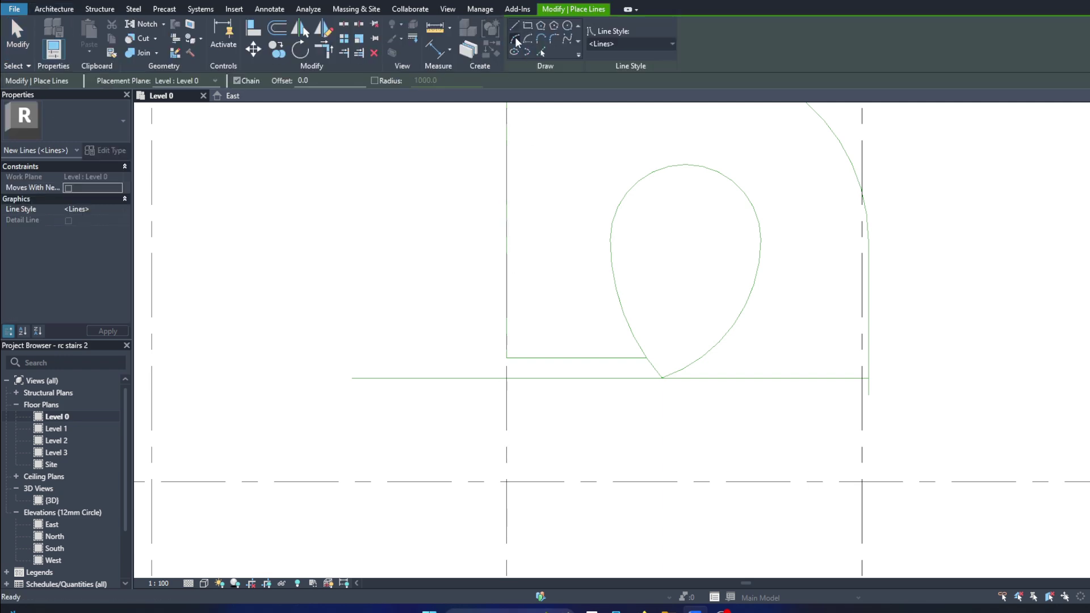
left_click(545, 395)
key("Escape")
key("Escape")
left_click(499, 378)
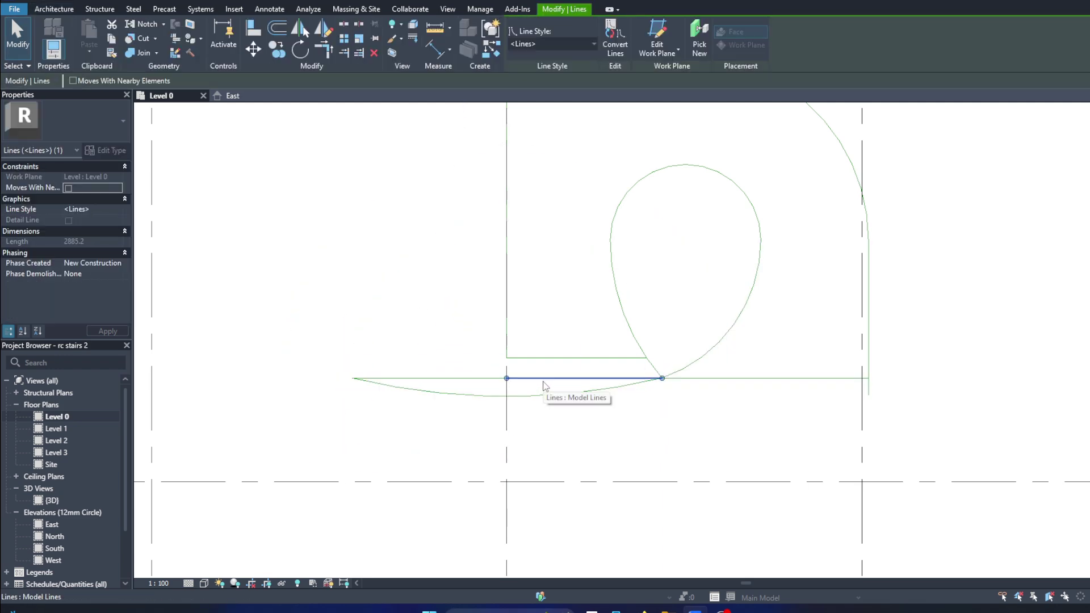
key("Delete")
key("Delete")
scroll(661, 374, "down", 1)
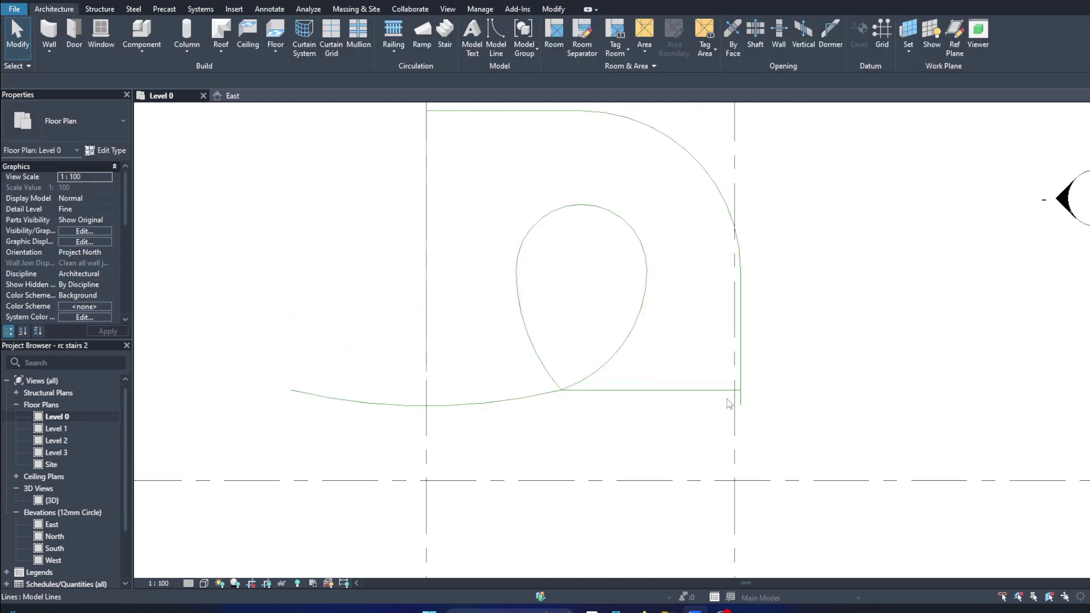
Step: Draw a trial horizontal line to the grid intersection, then delete it
left_click(495, 32)
left_click(560, 389)
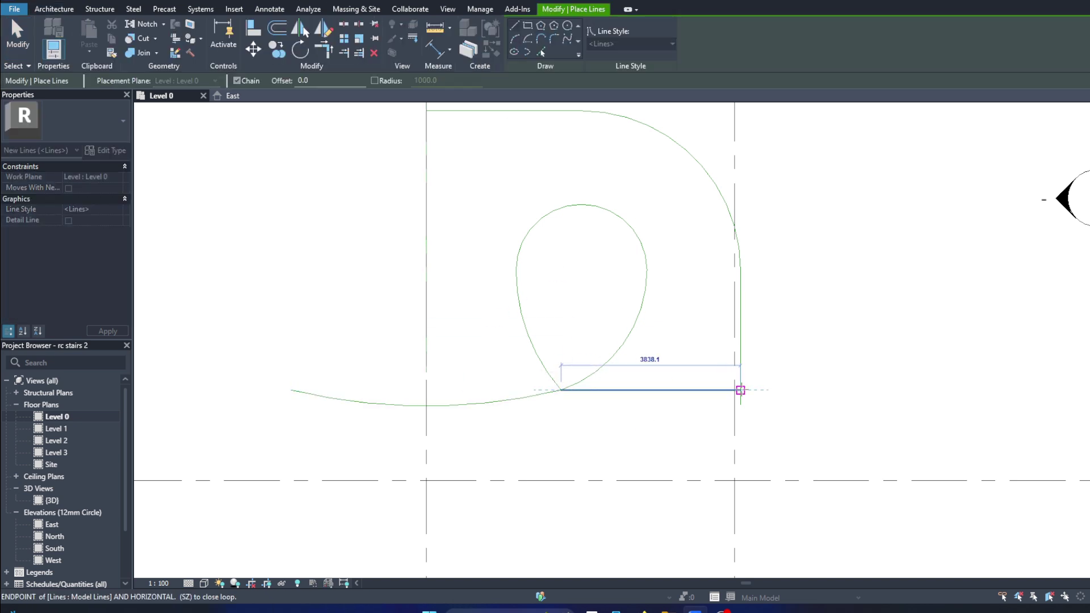
left_click(740, 391)
left_click(515, 39)
left_click(561, 389)
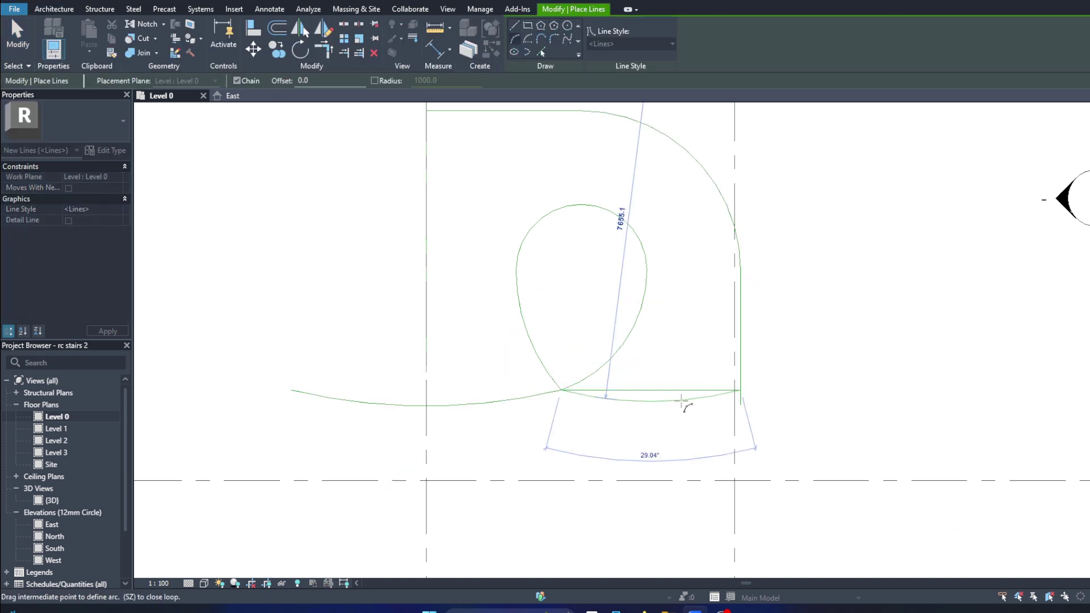
key("Escape")
Step: Draw a vertical right side on the right grid line and trim it to a corner with the arc
key("Escape")
key("Delete")
scroll(756, 432, "up", 2)
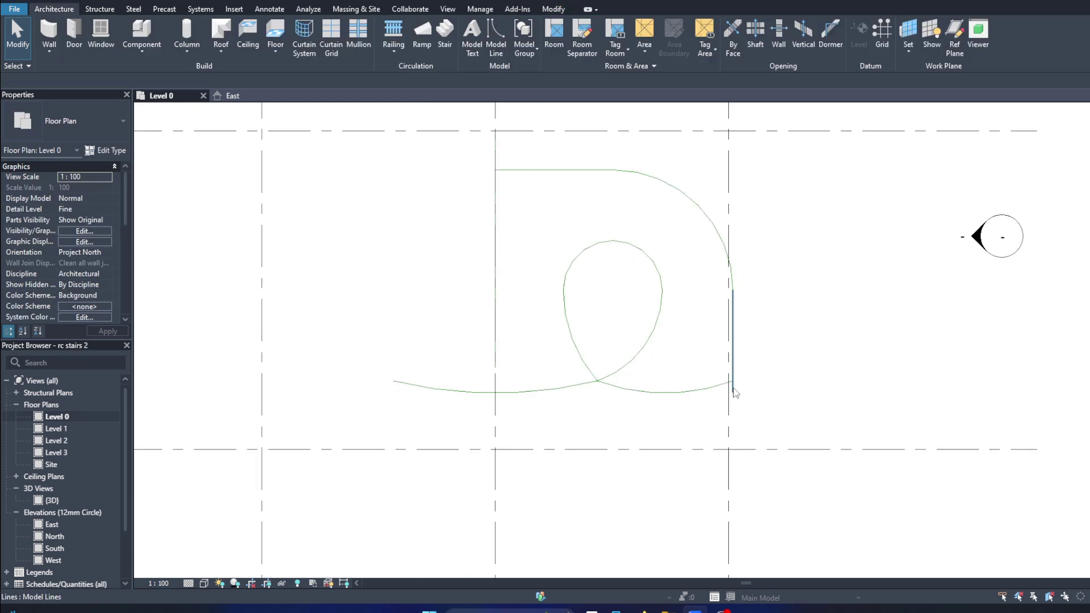
key("l")
key("i")
left_click(733, 216)
left_click(733, 373)
key("Escape")
key("Escape")
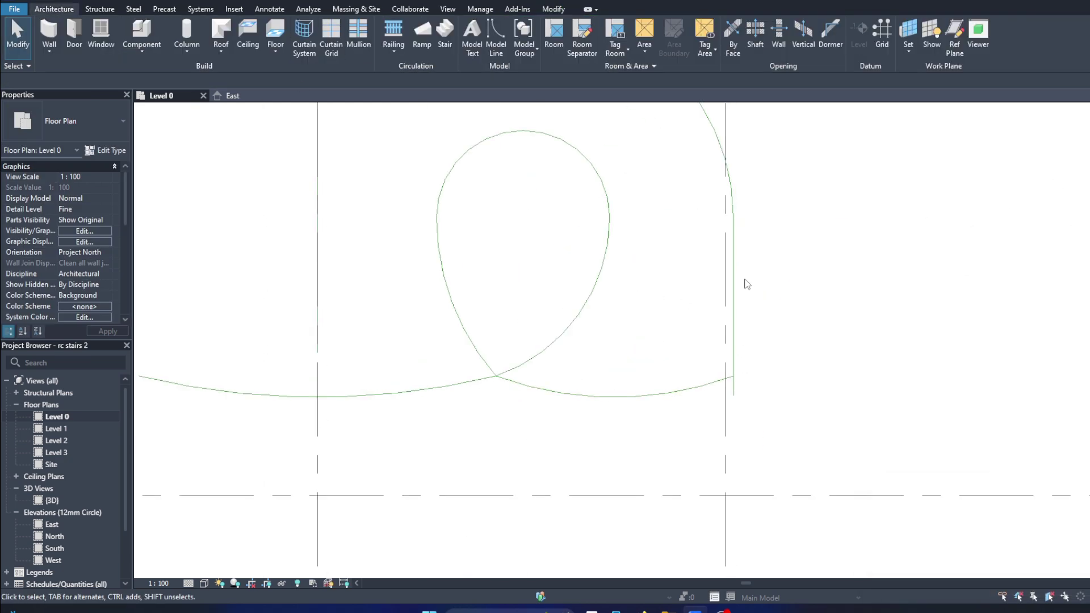
left_click(733, 284)
key("t")
key("r")
left_click(735, 351)
scroll(736, 351, "down", 3)
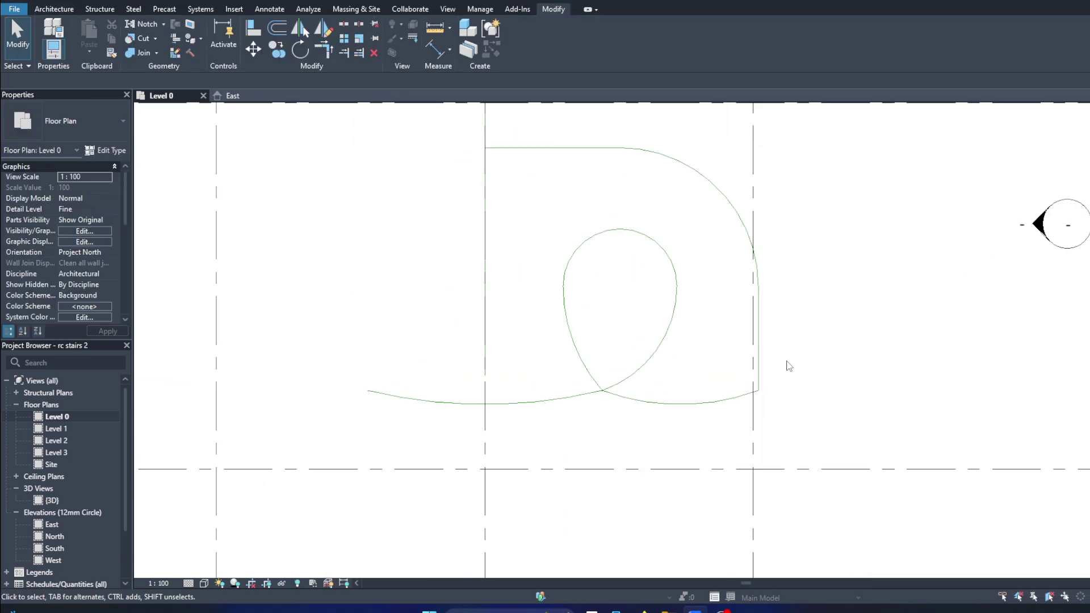
scroll(785, 365, "up", 2)
left_click(623, 202)
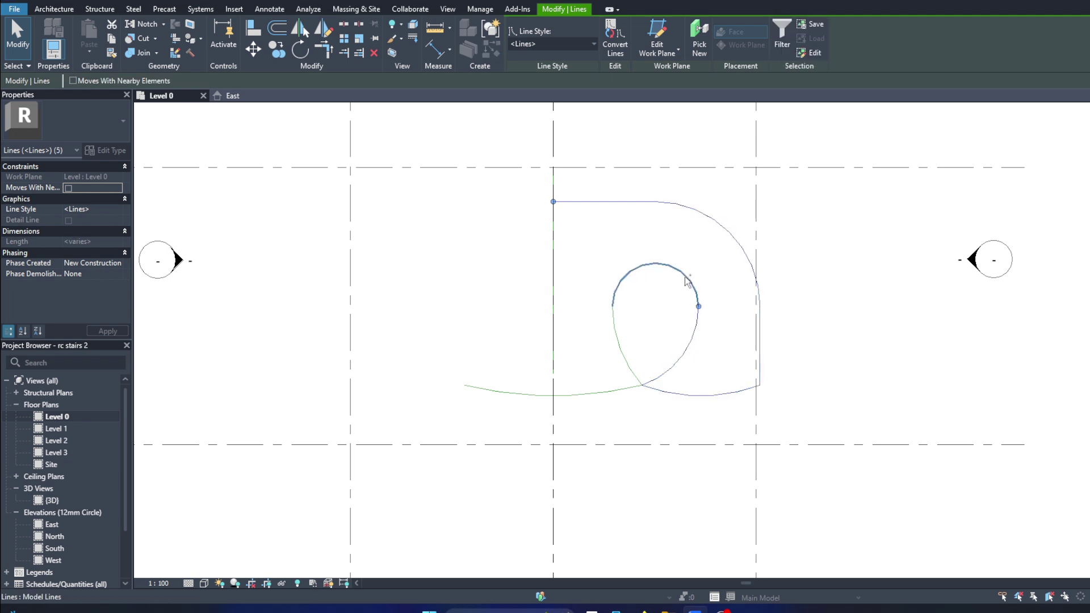
Step: Mirror the selected half outline across the centre reference plane
key("m")
key("m")
left_click(556, 341)
key("Escape")
scroll(620, 321, "up", 2)
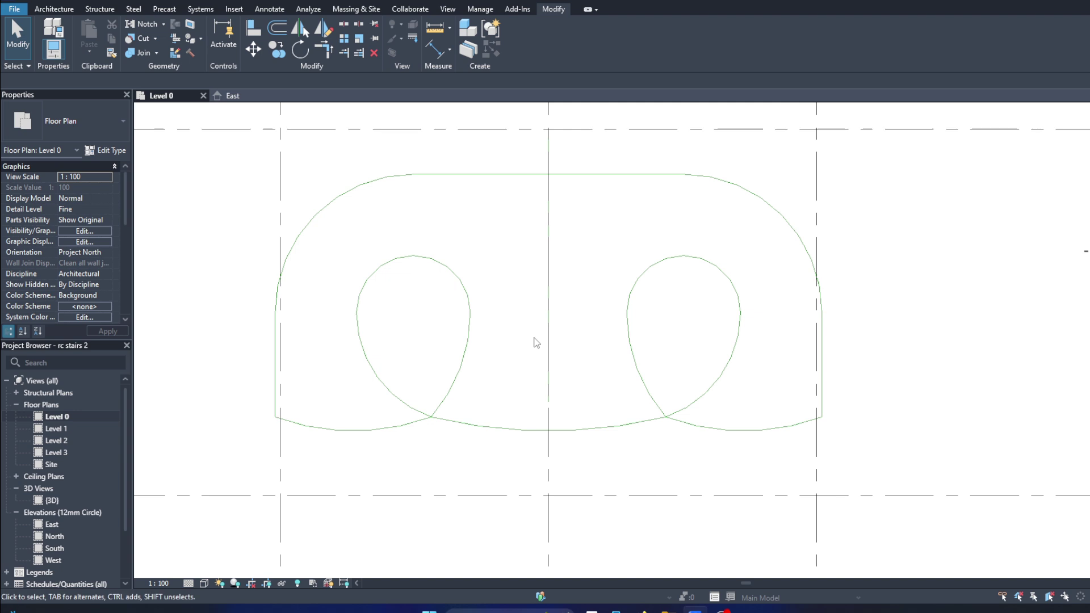
scroll(501, 344, "down", 1)
scroll(255, 312, "up", 1)
scroll(358, 272, "up", 1)
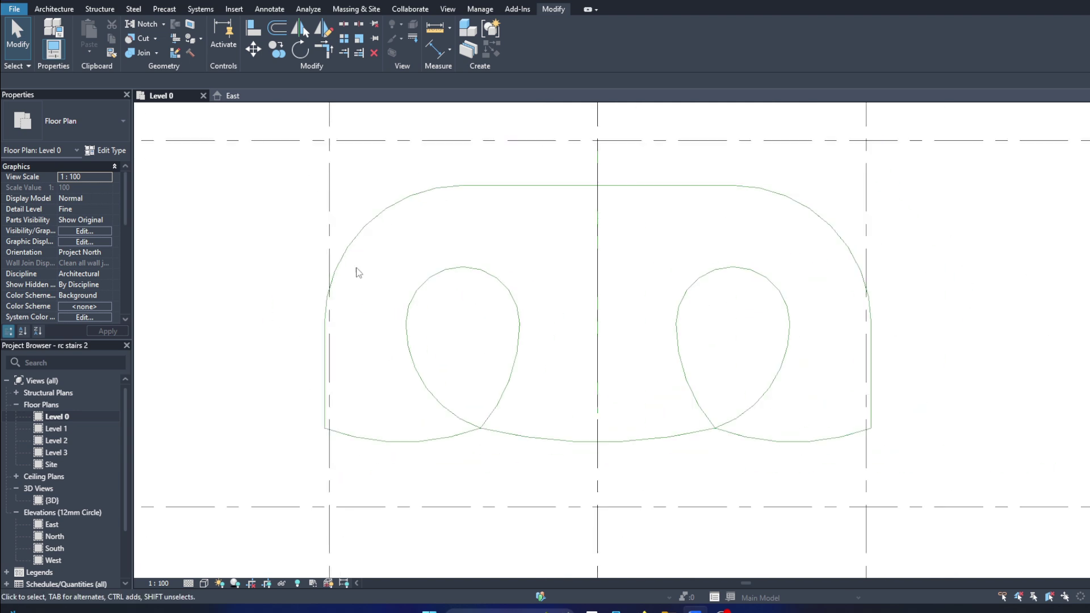
Step: Delete the upper-right and upper-left corner arcs with their side lines
left_click(349, 269)
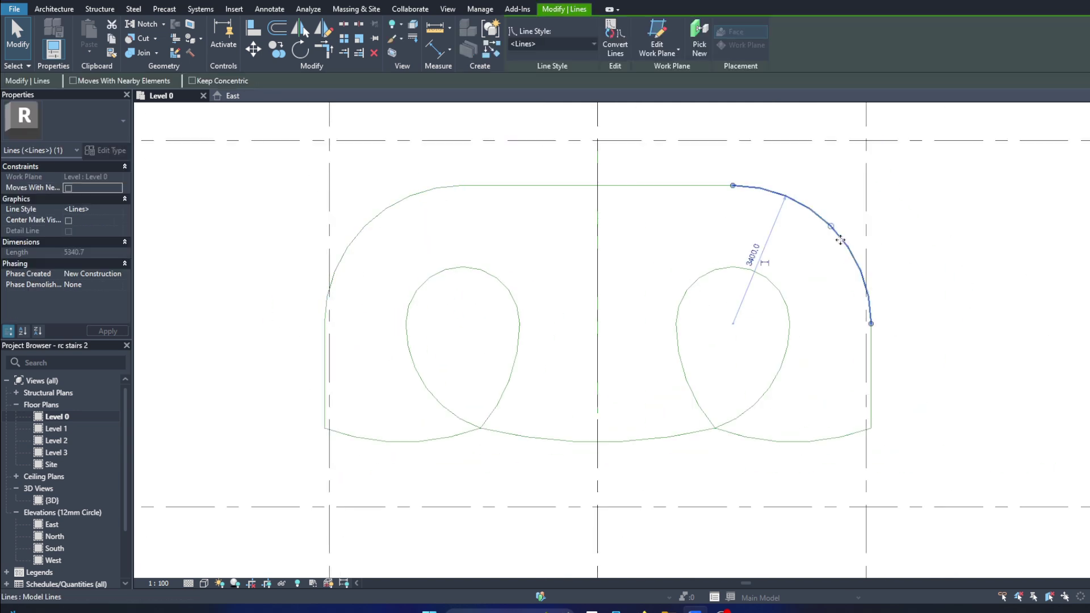
key("Delete")
left_click(345, 272)
key("Delete")
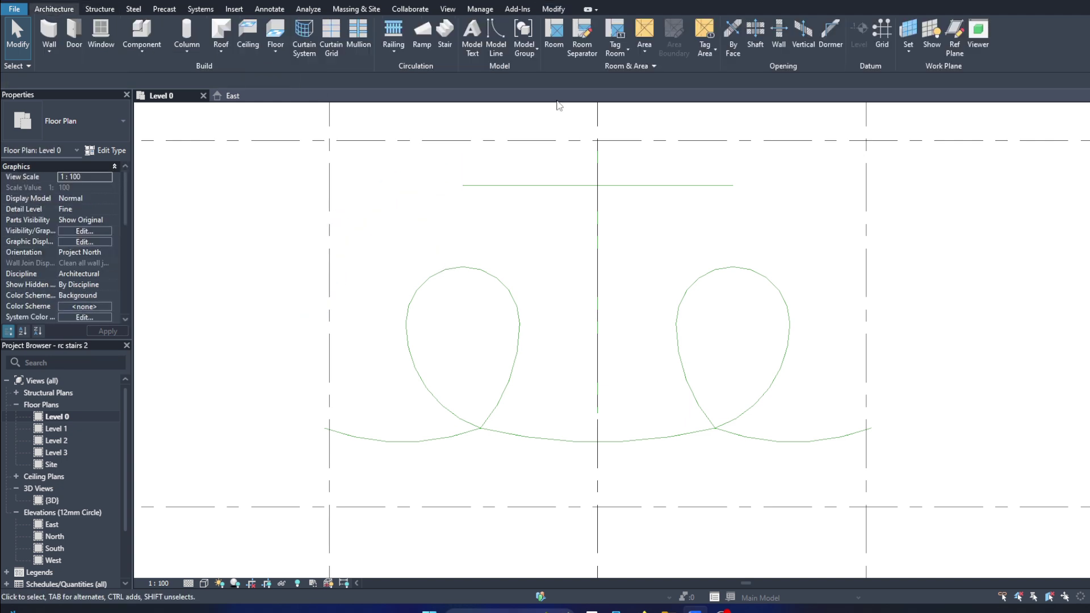
Step: Draw a model-line end arc from the top line's right end down to the bottom curve
left_click(486, 52)
left_click(735, 190)
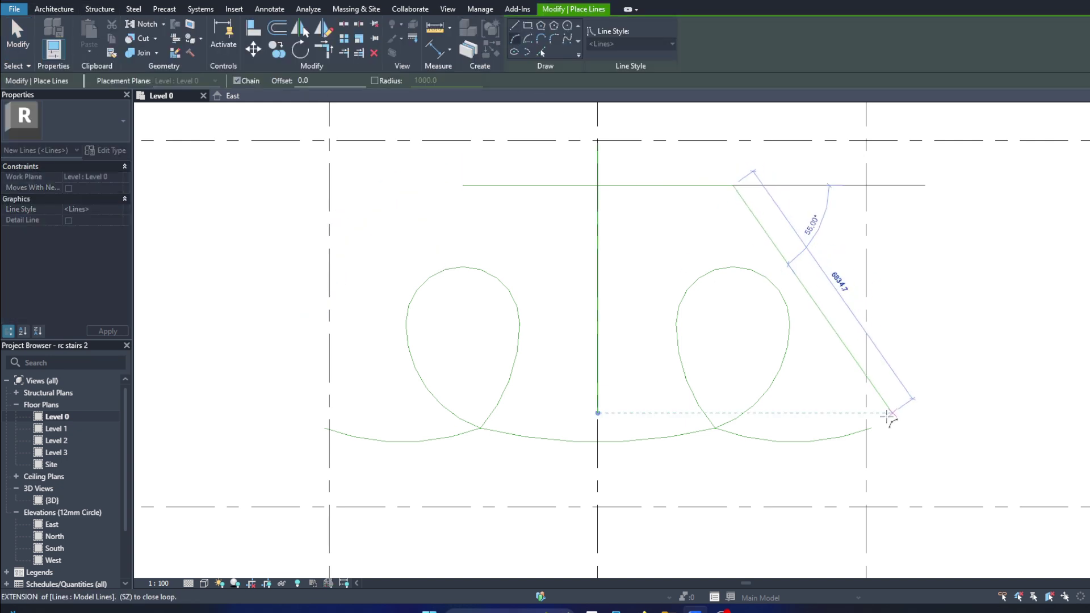
left_click(894, 355)
key("Escape")
key("Escape")
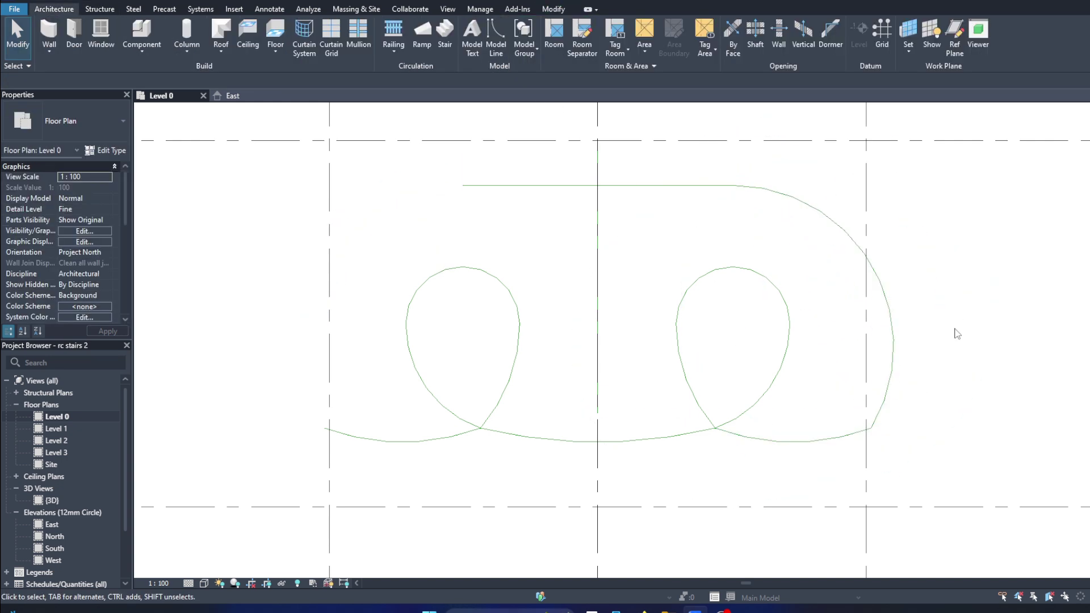
Step: Mirror the right end arc across the centre reference plane to the left side
left_click(883, 316)
key("m")
key("m")
left_click(597, 341)
key("z")
key("f")
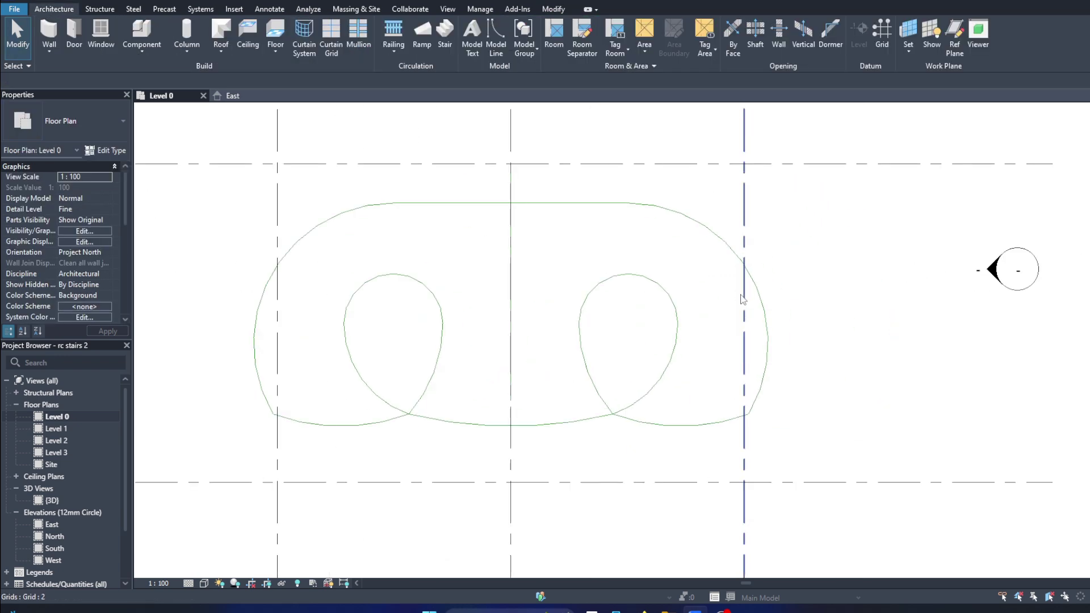
scroll(587, 325, "up", 3)
scroll(555, 377, "down", 1)
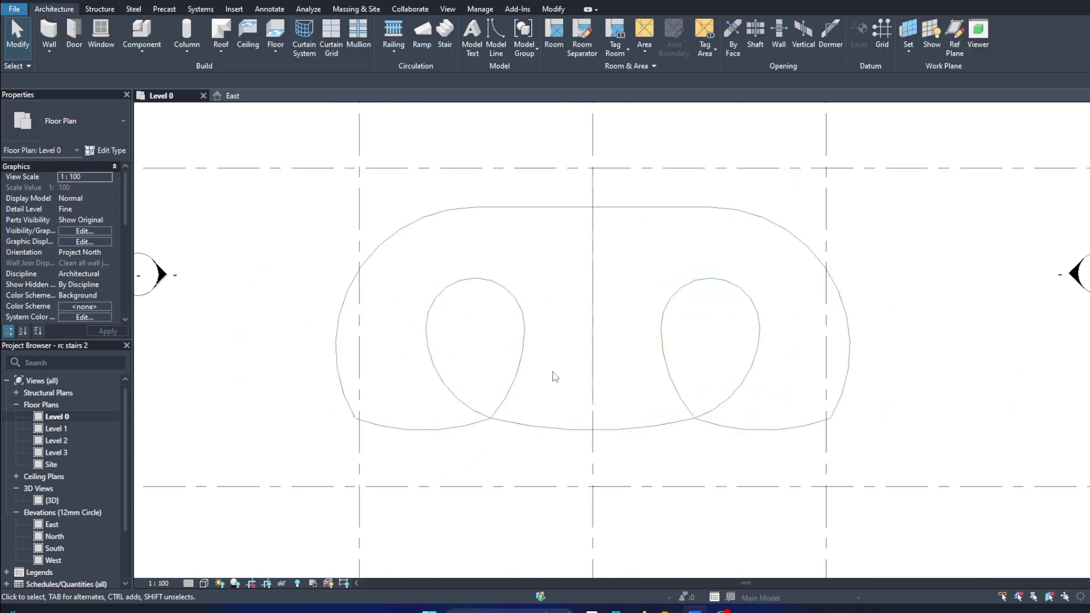
scroll(557, 421, "up", 1)
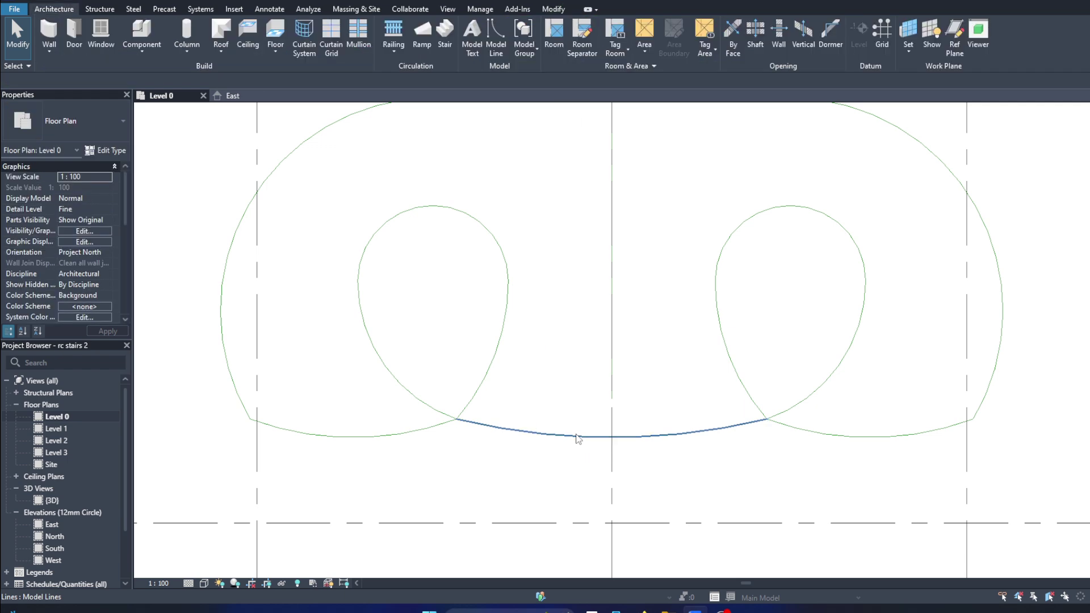
Step: Add four curved tread arcs offset 320 apart above the bottom arc
left_click(578, 439)
key("Escape")
left_click(496, 31)
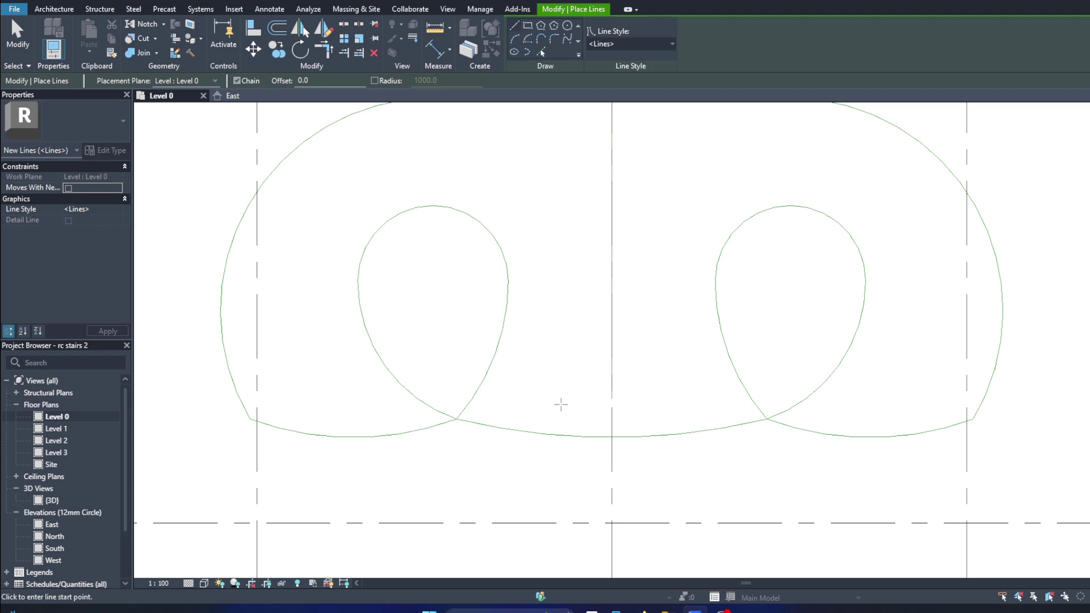
key("Escape")
left_click(579, 436)
key("Escape")
left_click(579, 437)
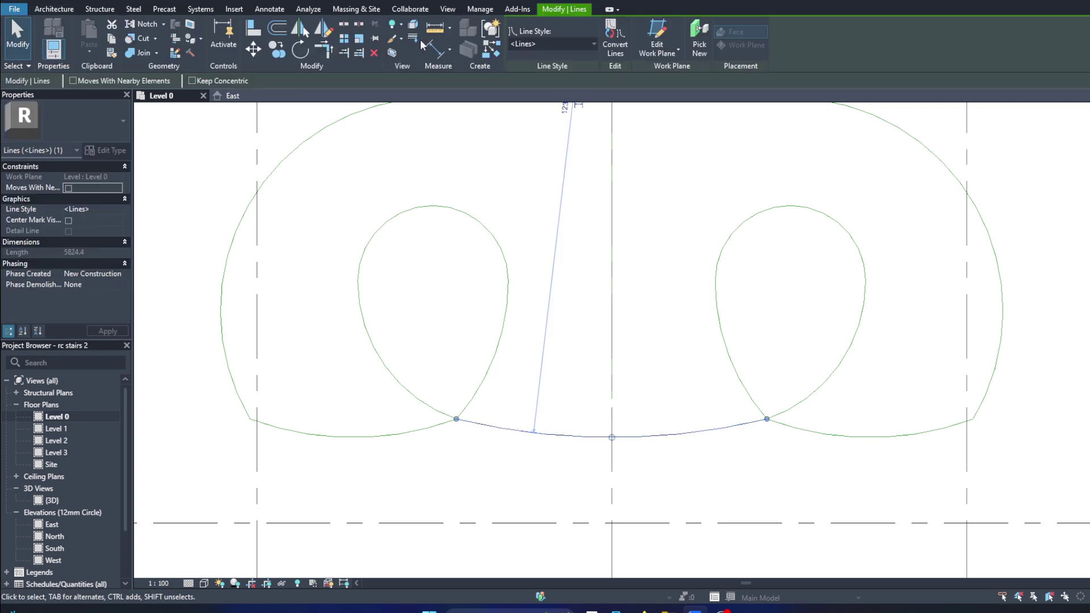
key("Escape")
left_click(496, 32)
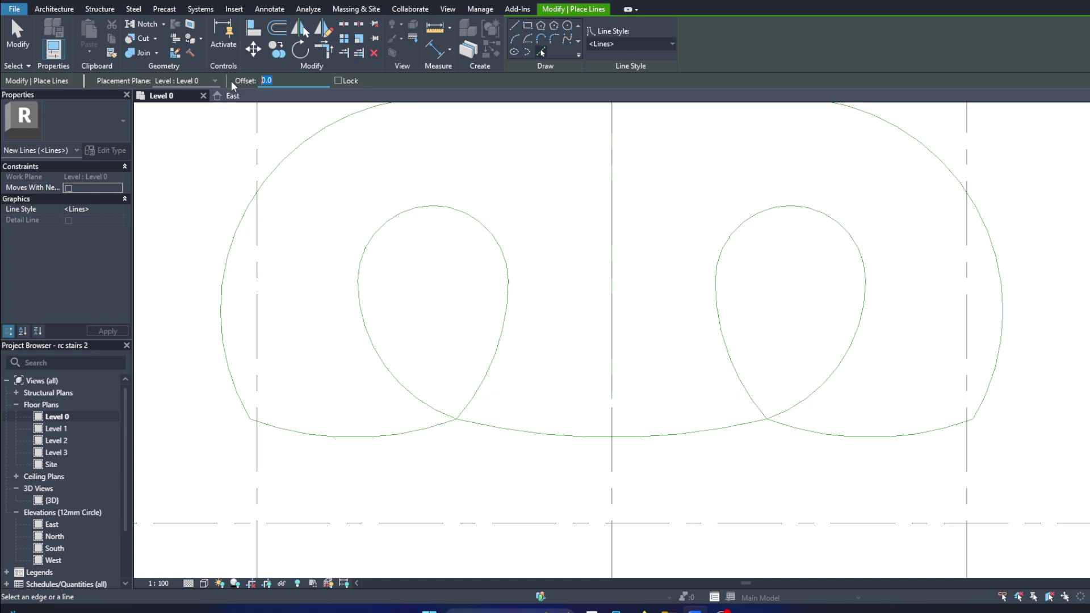
type("320")
left_click(580, 423)
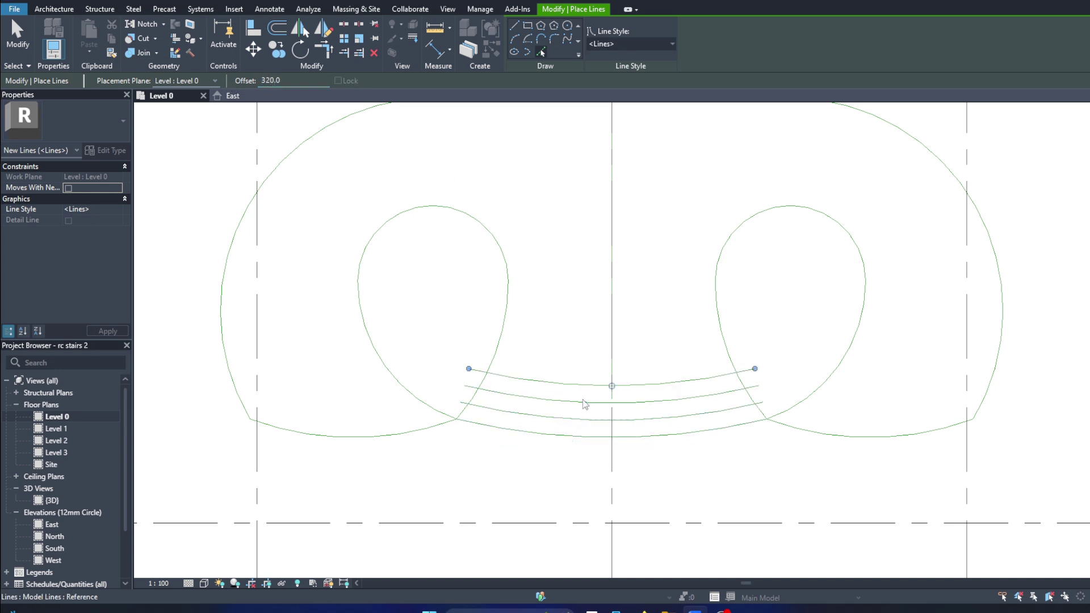
left_click(582, 401)
left_click(583, 385)
left_click(588, 351)
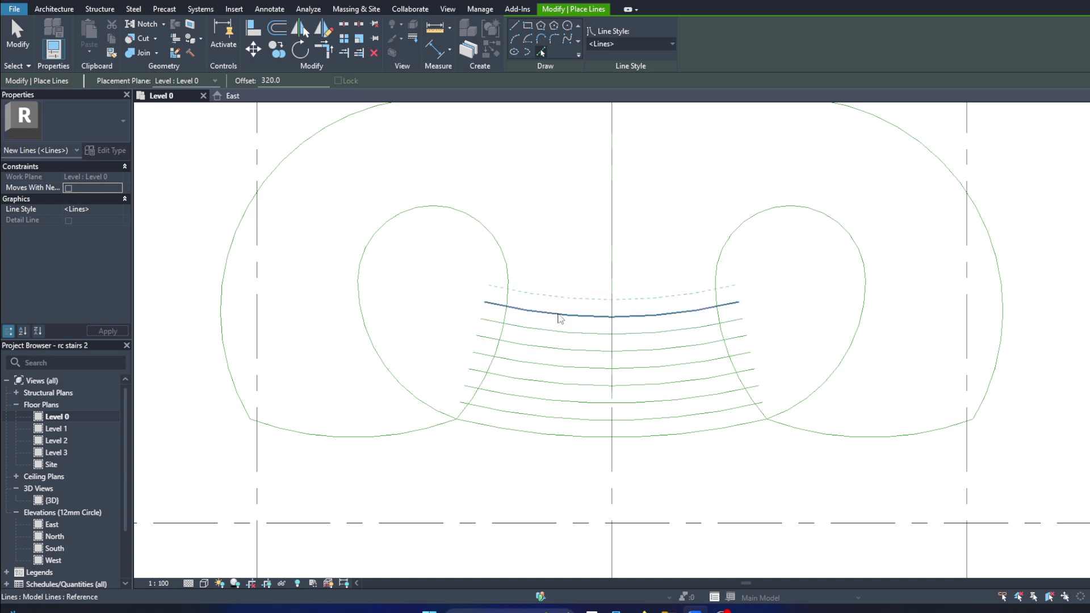
Step: Trim the tread arcs back to the left teardrop loop
left_click(358, 53)
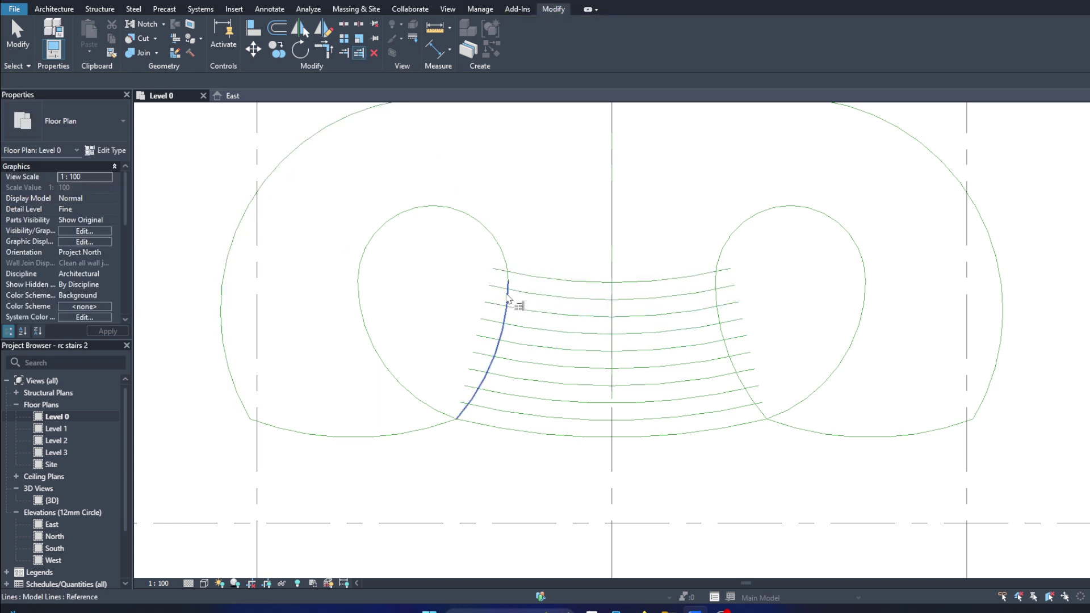
left_click(530, 278)
left_click(526, 295)
key("Escape")
key("Escape")
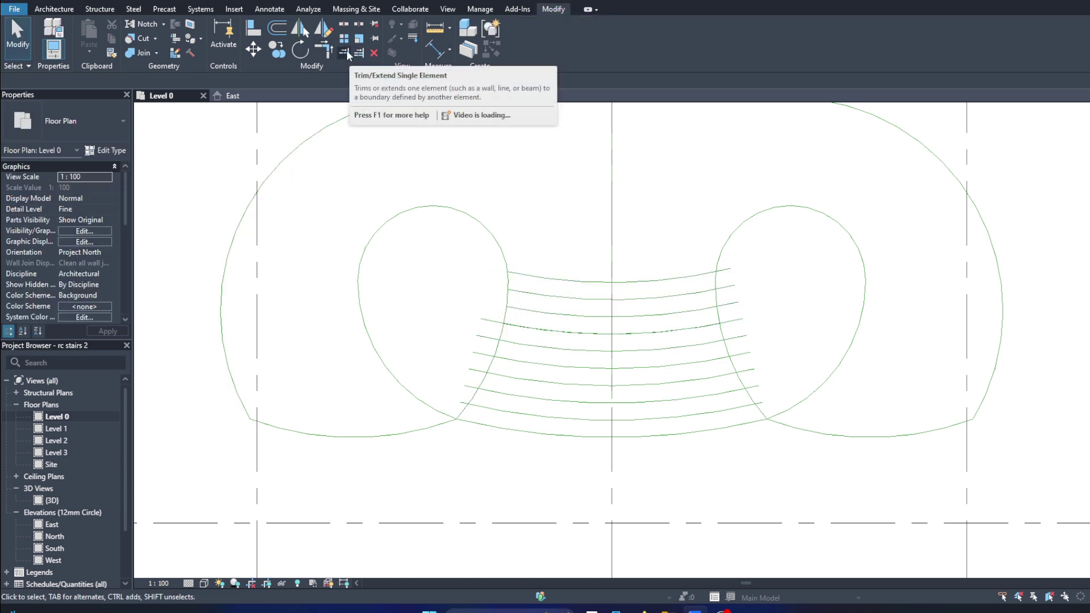
left_click(359, 52)
left_click(507, 307)
left_click(516, 327)
left_click(511, 360)
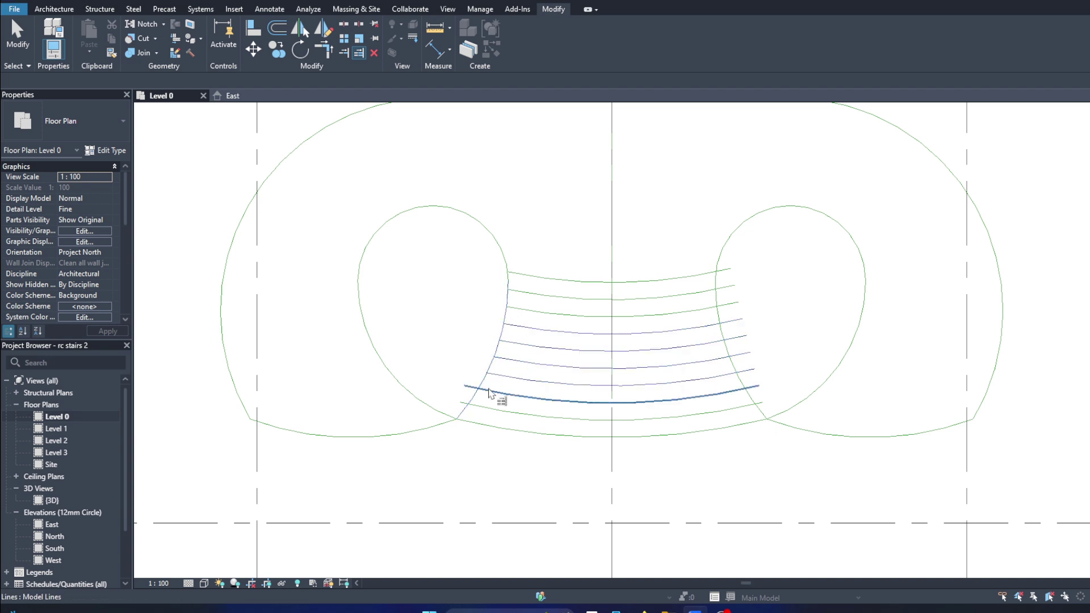
left_click(490, 393)
Step: Trim the tread arcs to the right teardrop loop and recentre the plan
left_click(739, 372)
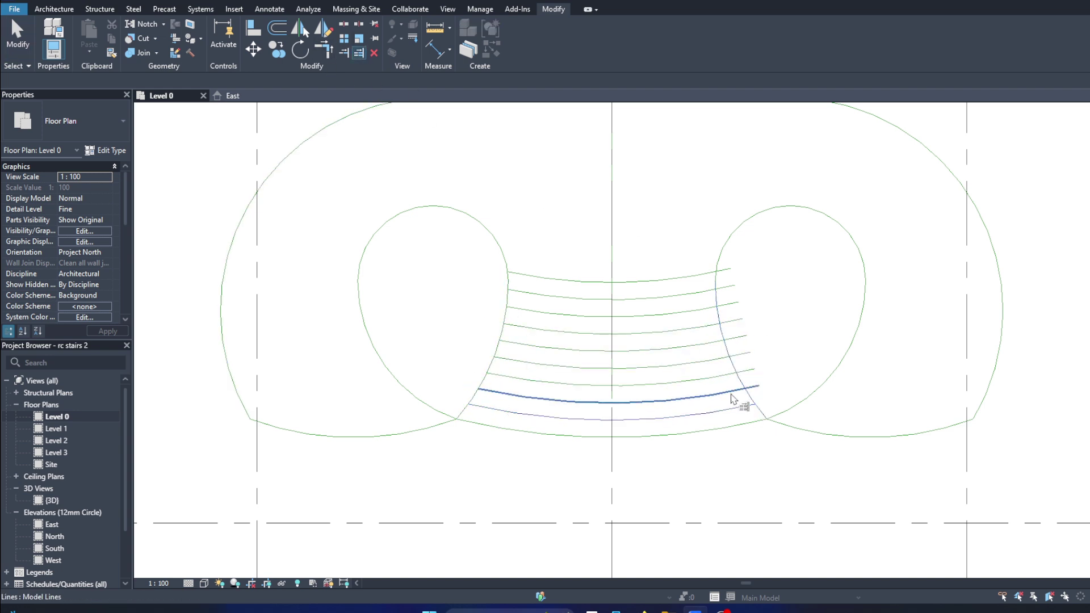
left_click(732, 396)
left_click(729, 380)
left_click(721, 346)
left_click(710, 310)
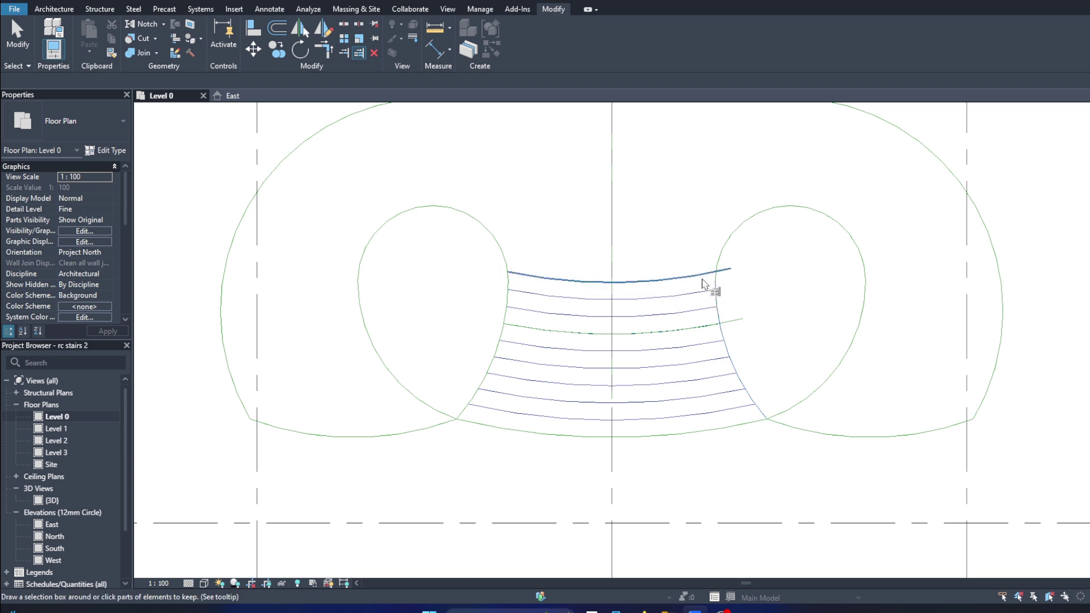
left_click(703, 284)
left_click(716, 326)
key("Escape")
key("Escape")
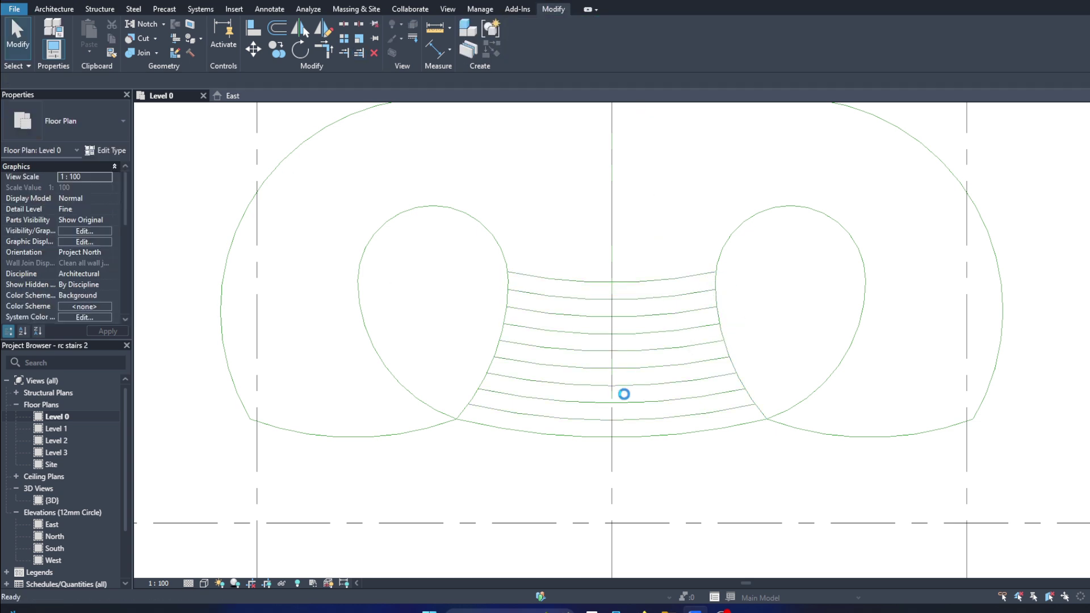
middle_click_drag(624, 394, 548, 400)
Step: Pan and zoom the Level 0 plan to frame the stair outline
left_click(54, 8)
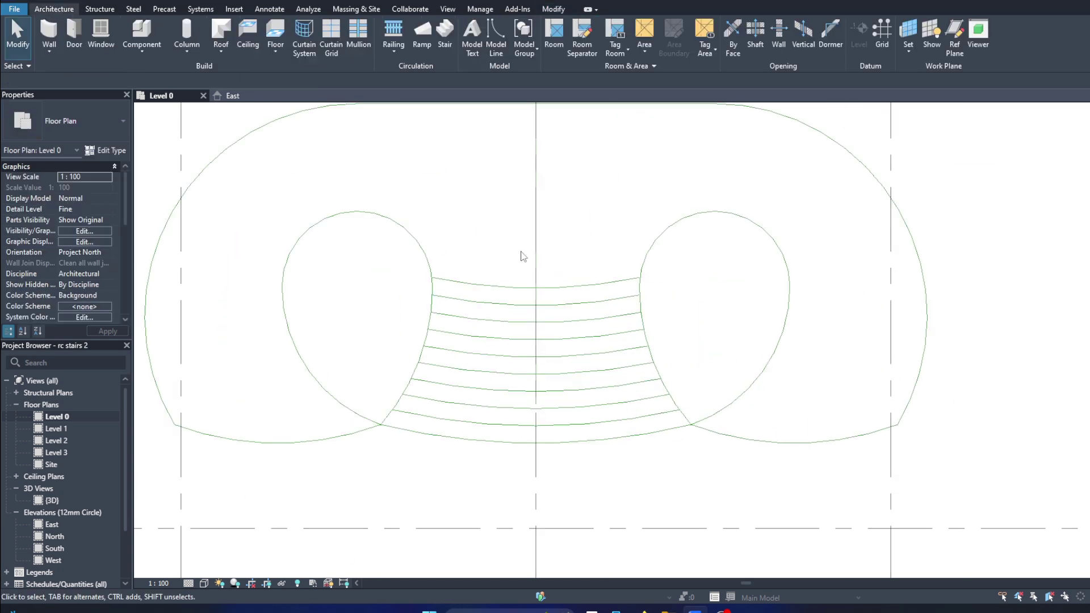
key("l")
key("i")
middle_click_drag(705, 246, 677, 319)
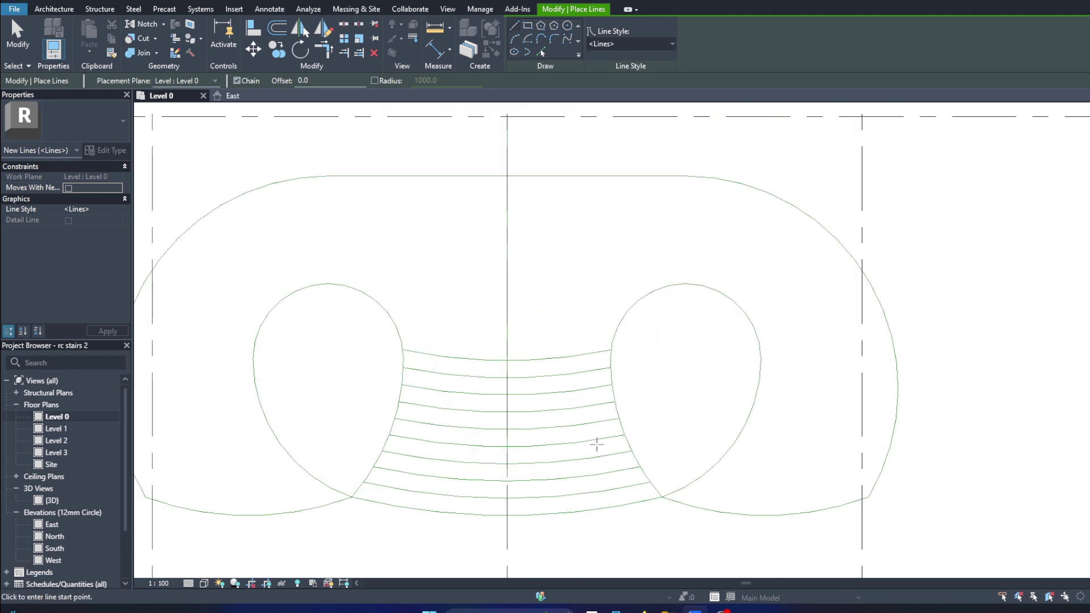
scroll(716, 244, "down", 3)
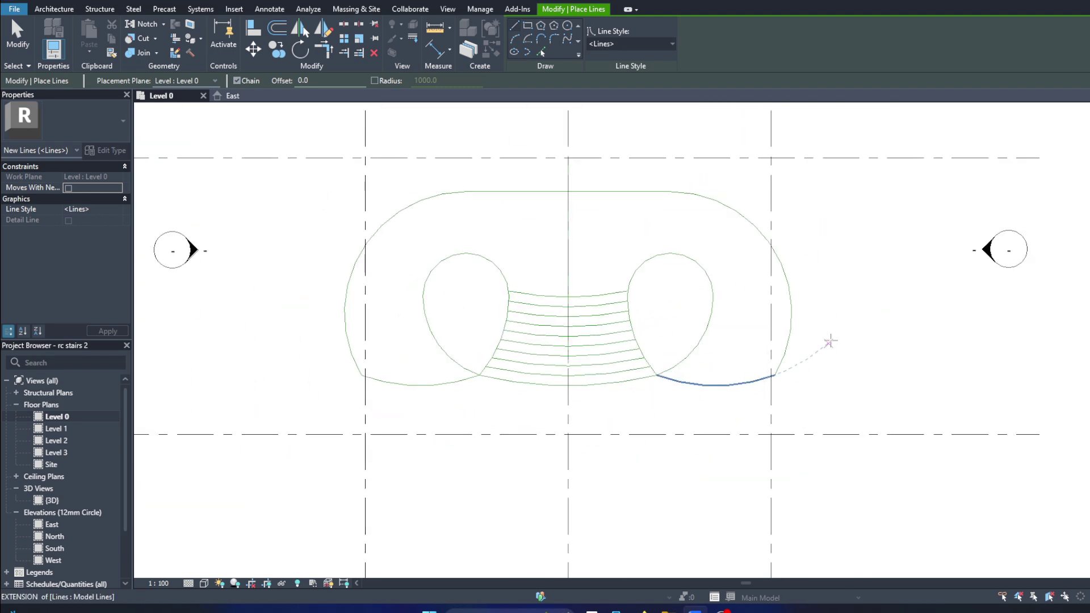
scroll(806, 301, "up", 2)
scroll(681, 301, "up", 1)
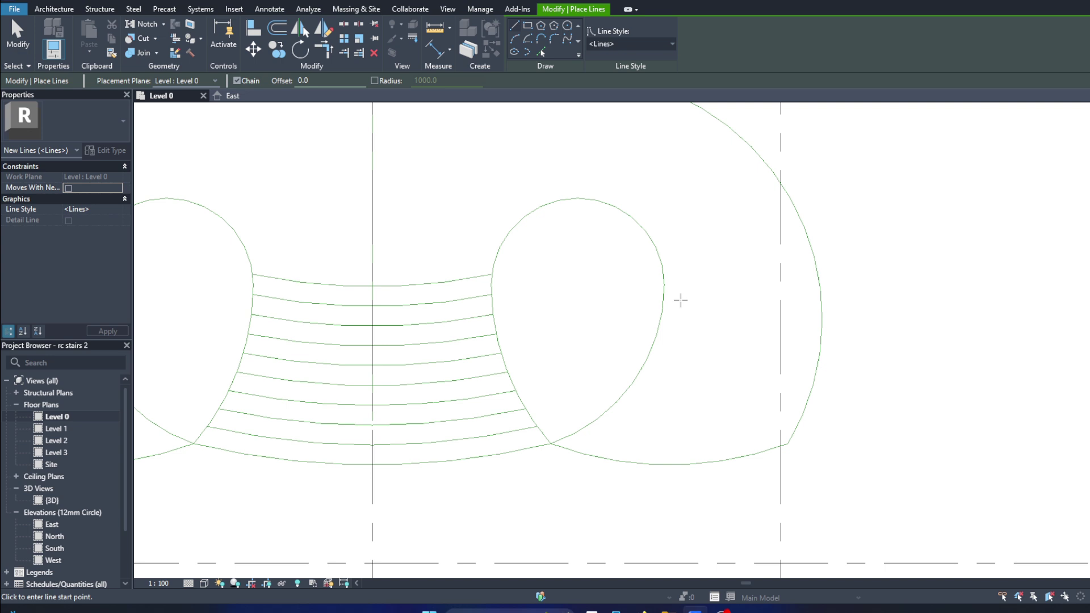
scroll(680, 301, "down", 2)
scroll(653, 267, "up", 1)
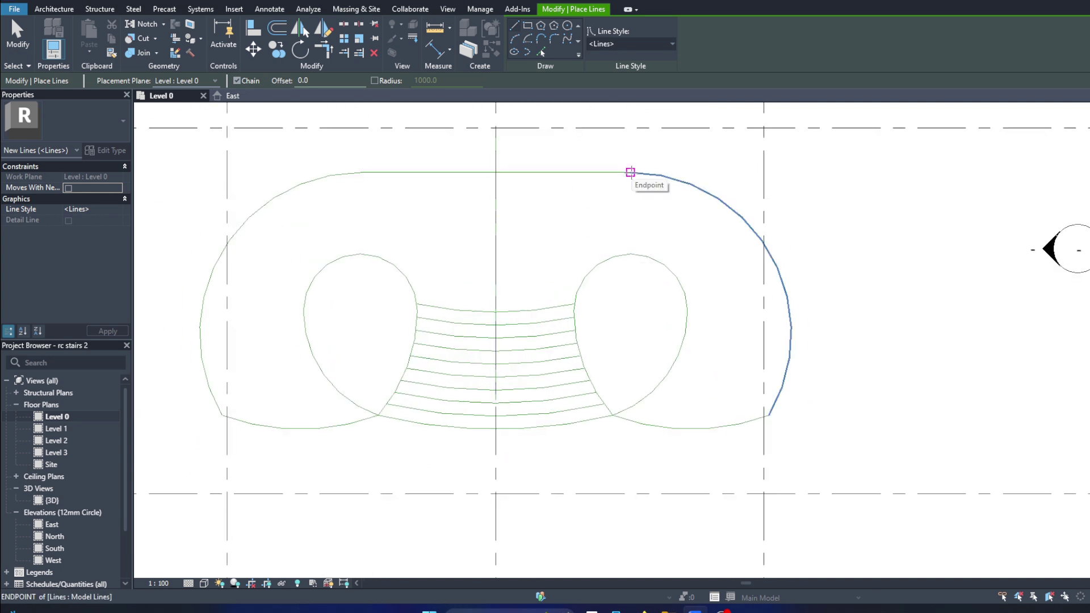
key("Escape")
key("Escape")
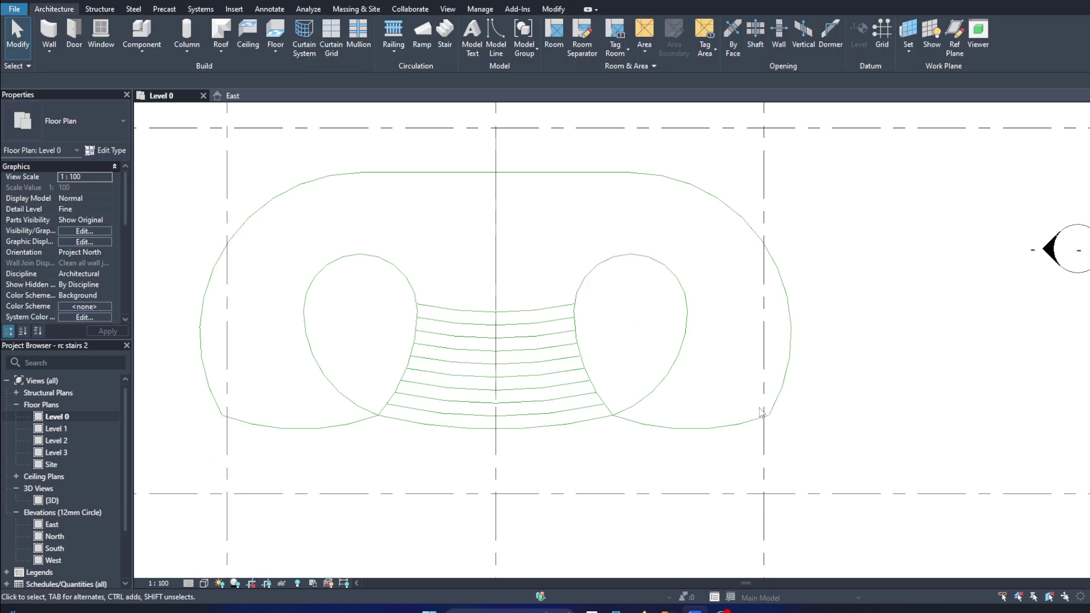
scroll(574, 396, "up", 2)
Step: Draw a horizontal model line across the right circle and adjust its right end
key("l")
key("i")
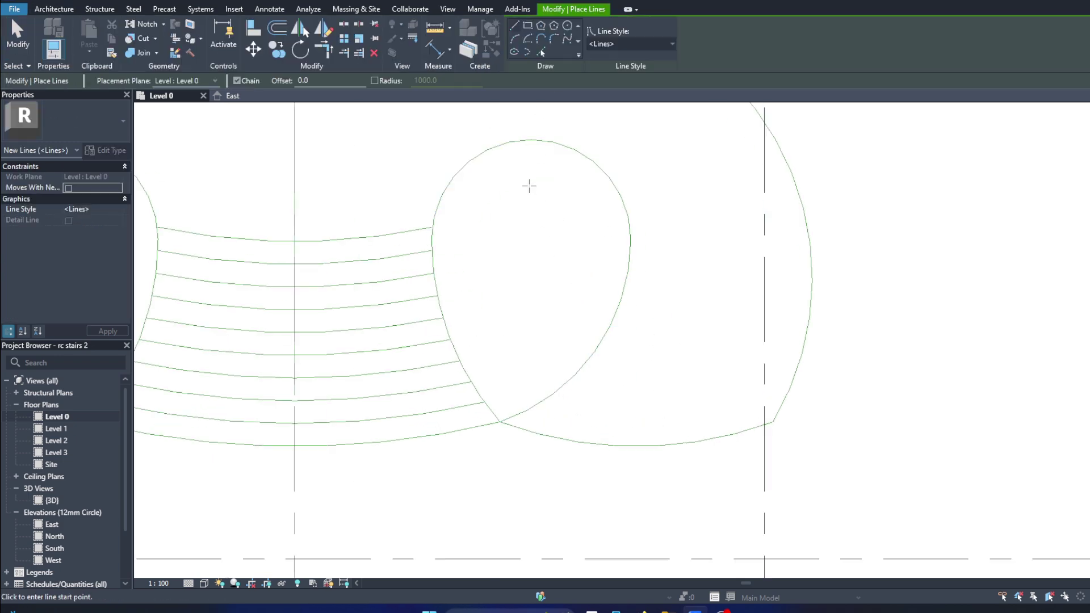
left_click(433, 227)
left_click(629, 227)
key("Escape")
key("Escape")
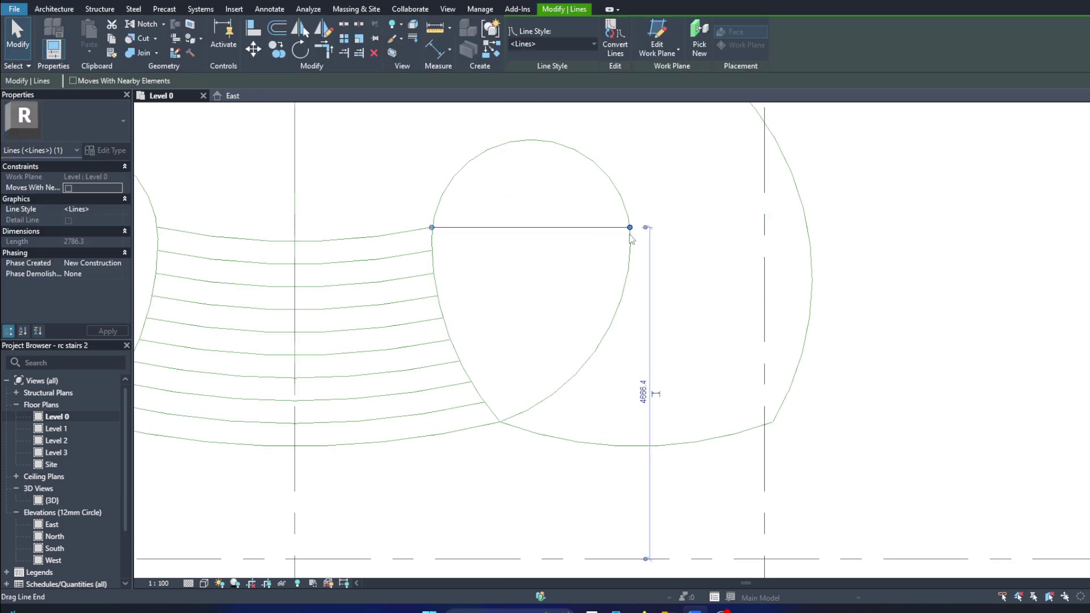
left_click_drag(629, 227, 630, 238)
key("Escape")
scroll(555, 241, "down", 3)
Step: Draw a 4000-long radial line from the right circle's centre
key("l")
key("i")
left_click(562, 254)
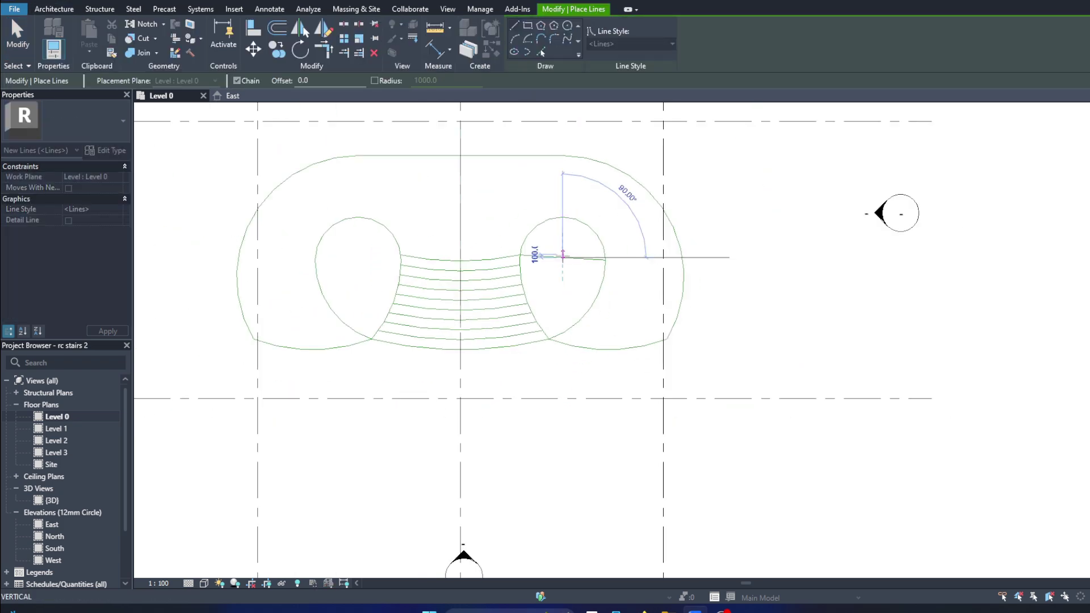
scroll(525, 173, "up", 2)
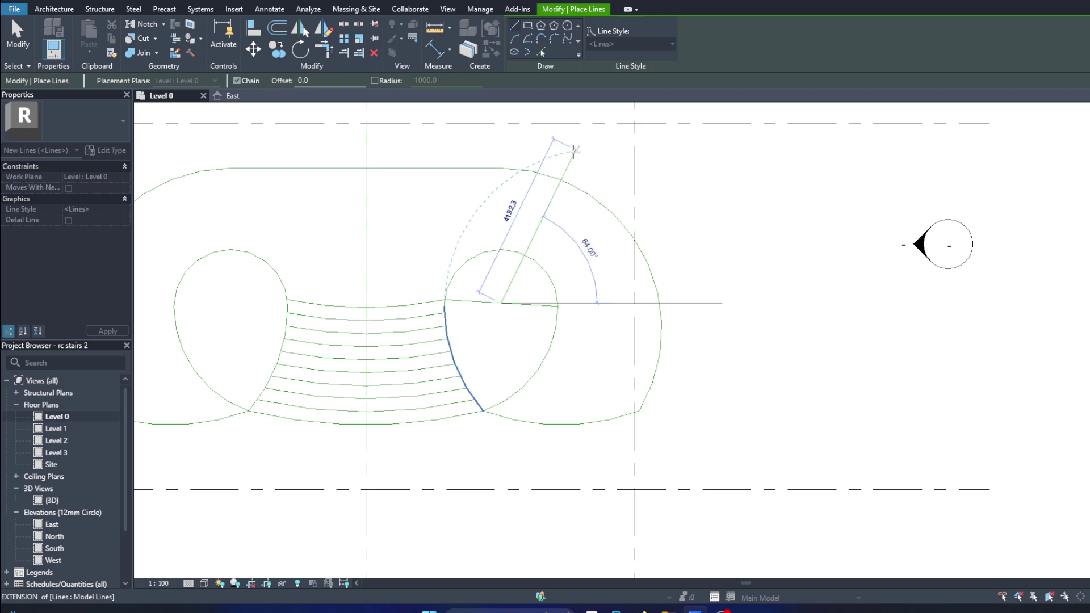
type("4000")
key("Return")
key("Escape")
left_click(501, 304)
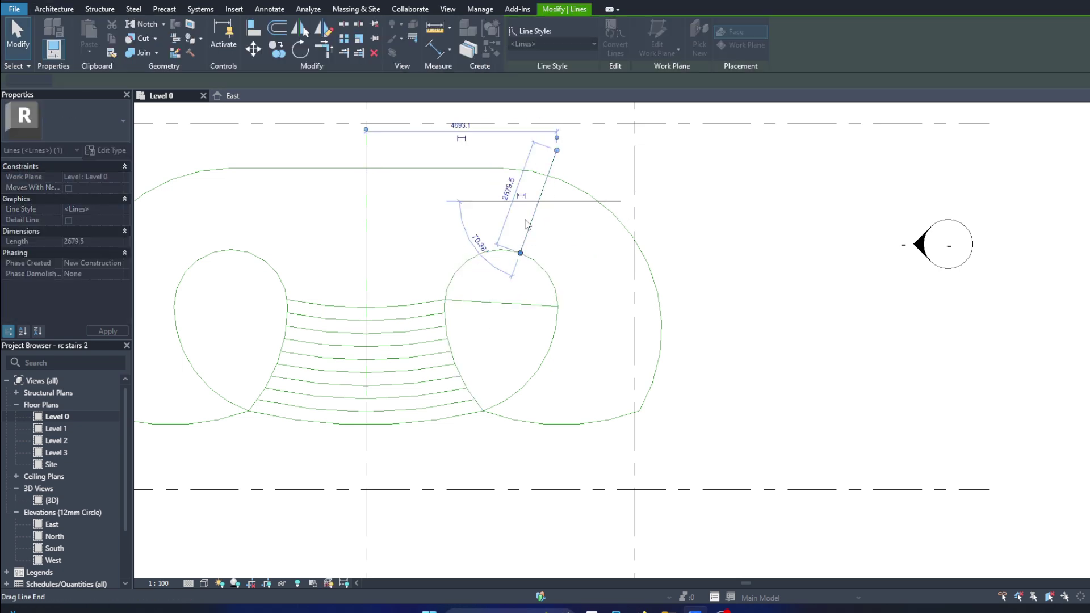
key("Escape")
Step: Select the right circle's arc as boundary for Trim/Extend Multiple
key("t")
key("r")
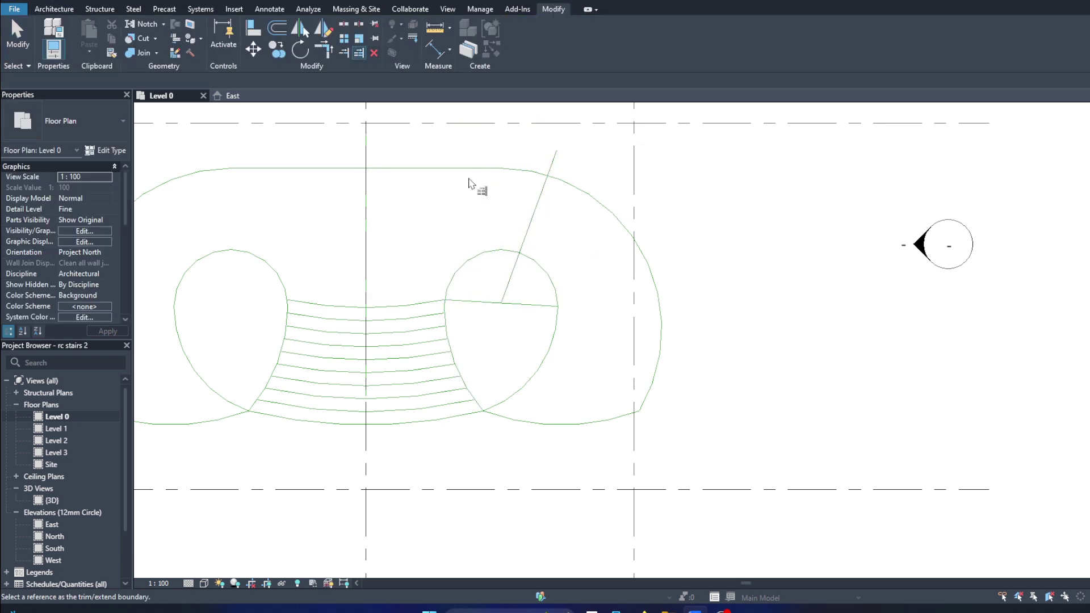
key("Escape")
left_click(544, 272)
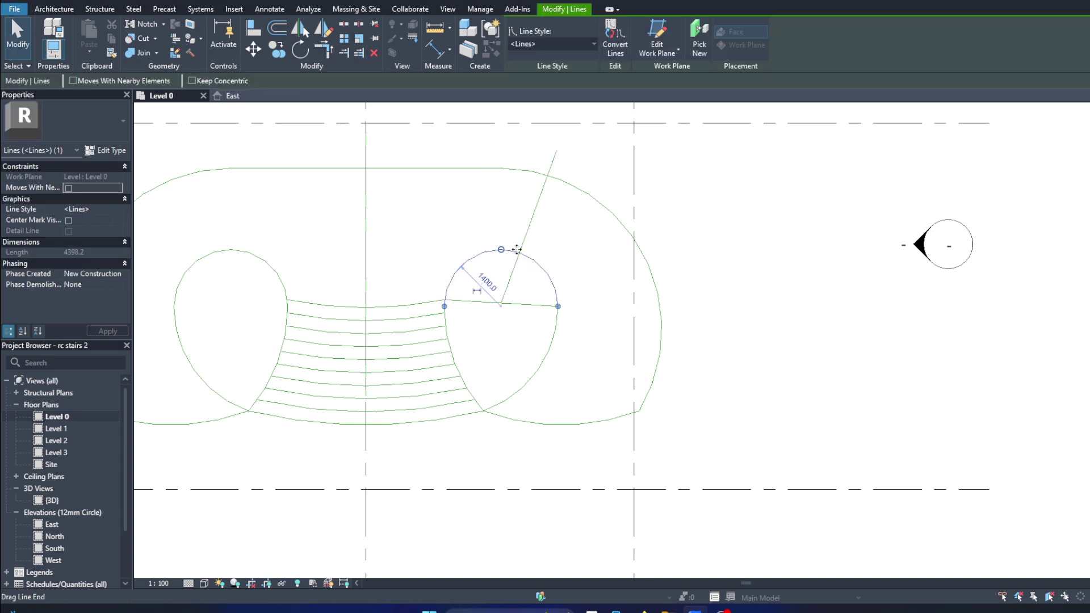
left_click(359, 53)
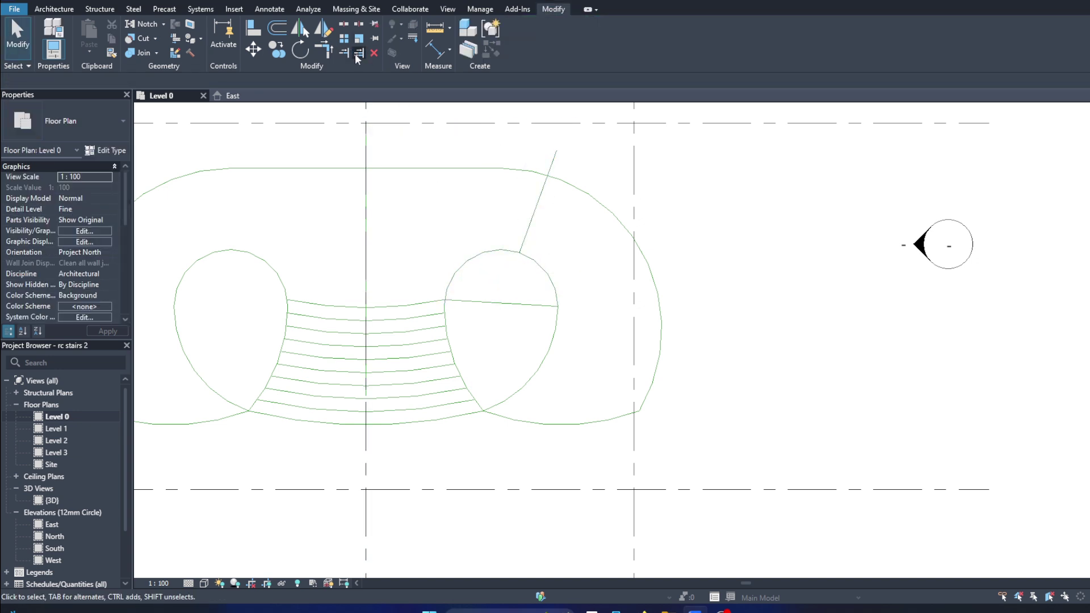
Step: Trim the radial line to the boundary and draw a new radial line from the right circle's centre
left_click(541, 196)
scroll(554, 206, "up", 2)
left_click(54, 9)
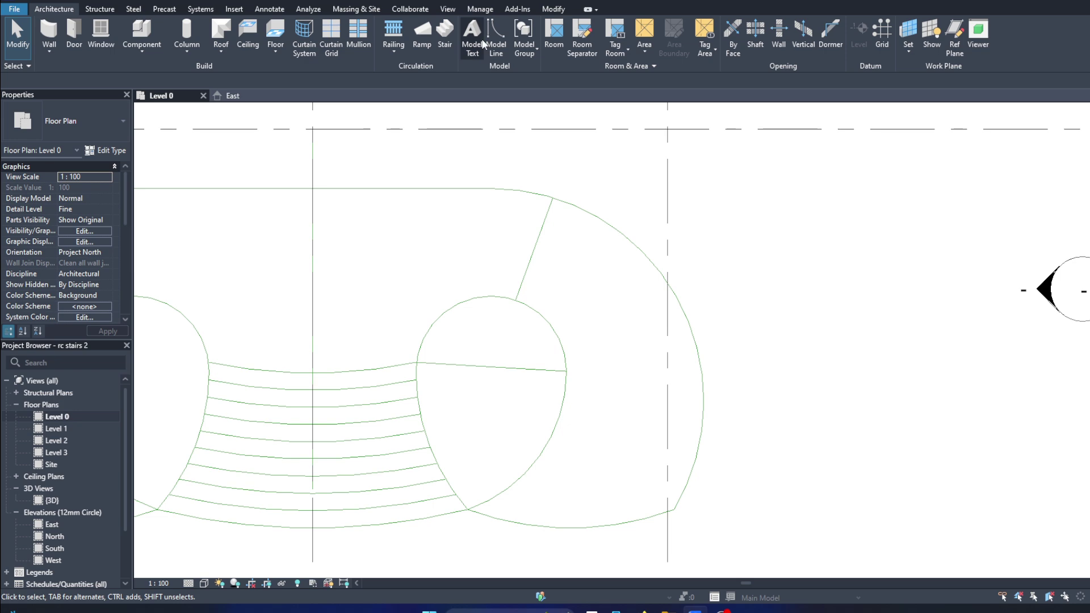
left_click(494, 31)
left_click(491, 371)
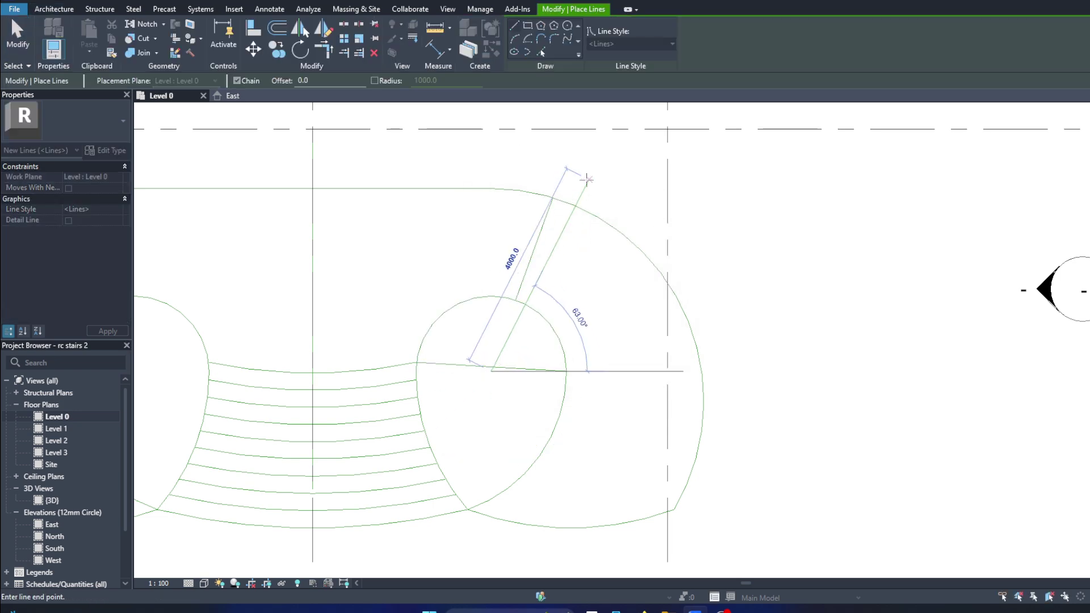
left_click(604, 177)
scroll(536, 266, "up", 3)
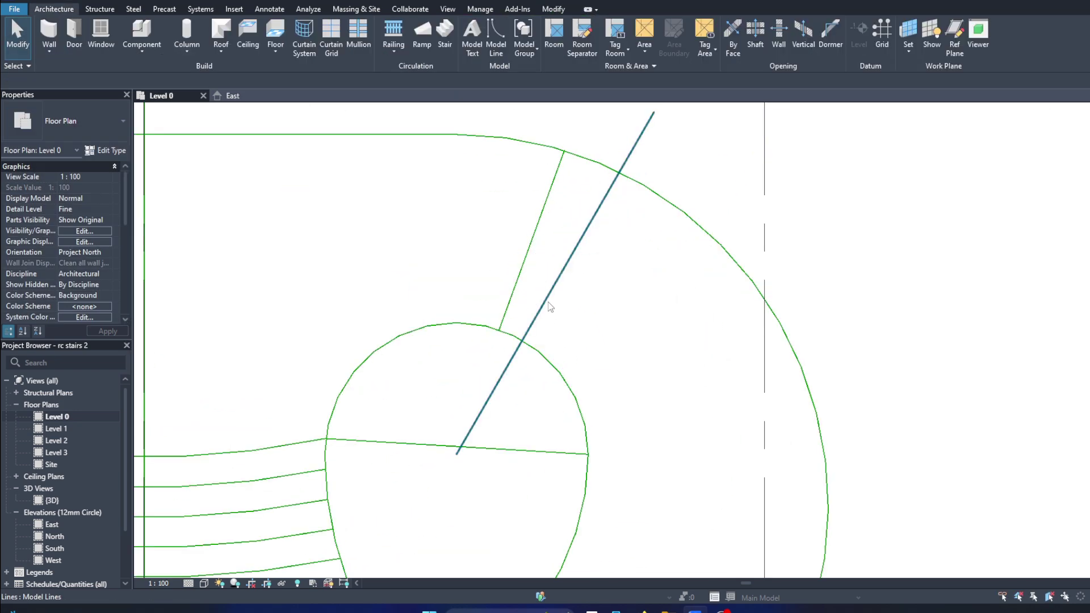
left_click(532, 240)
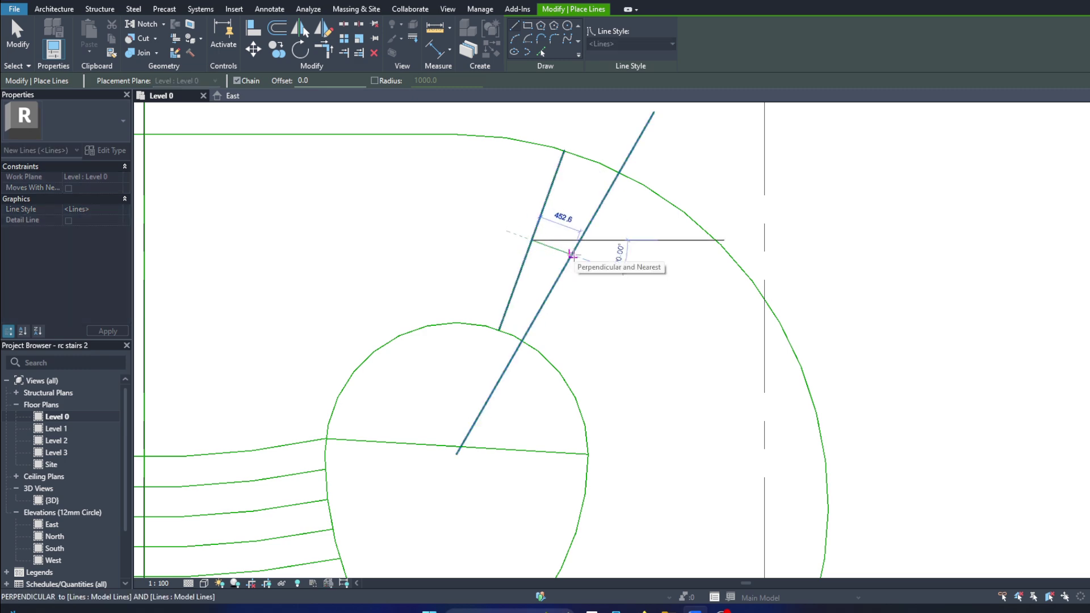
key("Escape")
Step: Rotate the 4200 radial line about the right circle
scroll(618, 271, "down", 3)
scroll(398, 340, "up", 3)
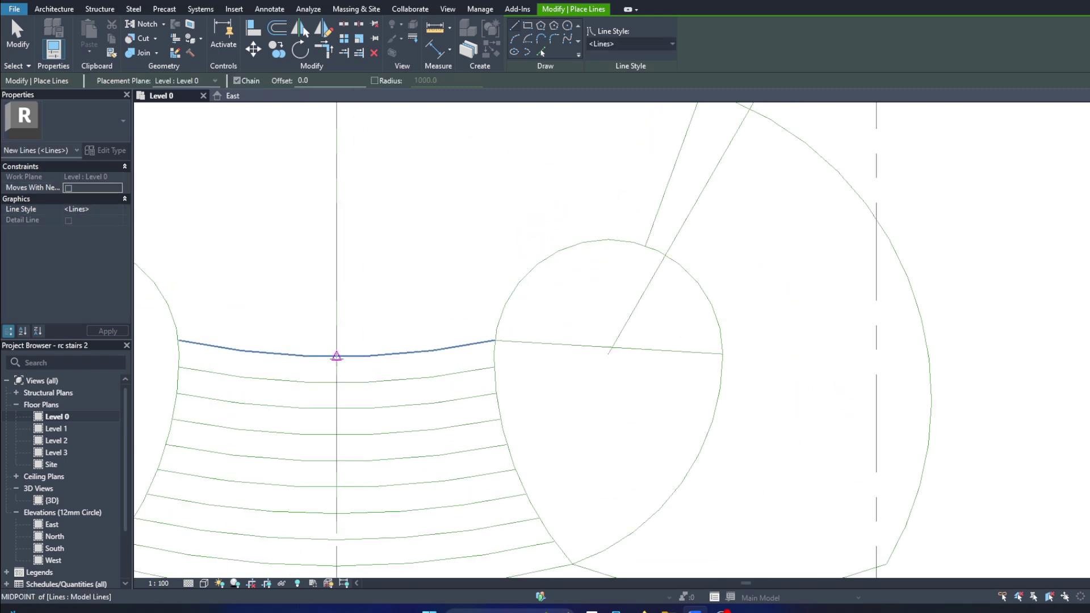
scroll(611, 266, "up", 2)
left_click(593, 268)
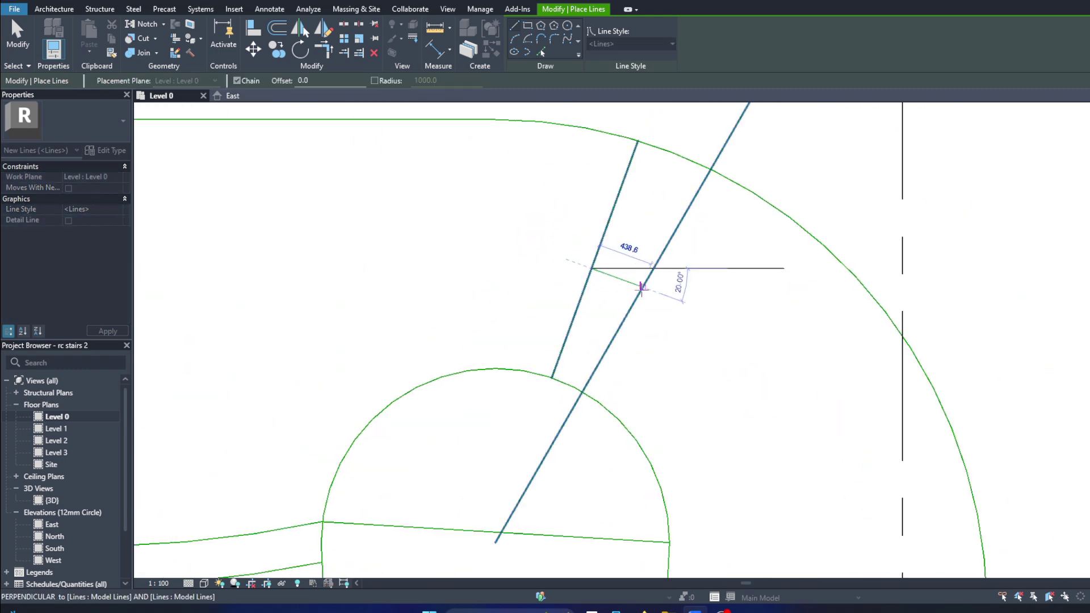
key("Escape")
key("Escape")
scroll(641, 288, "down", 3)
left_click(632, 302)
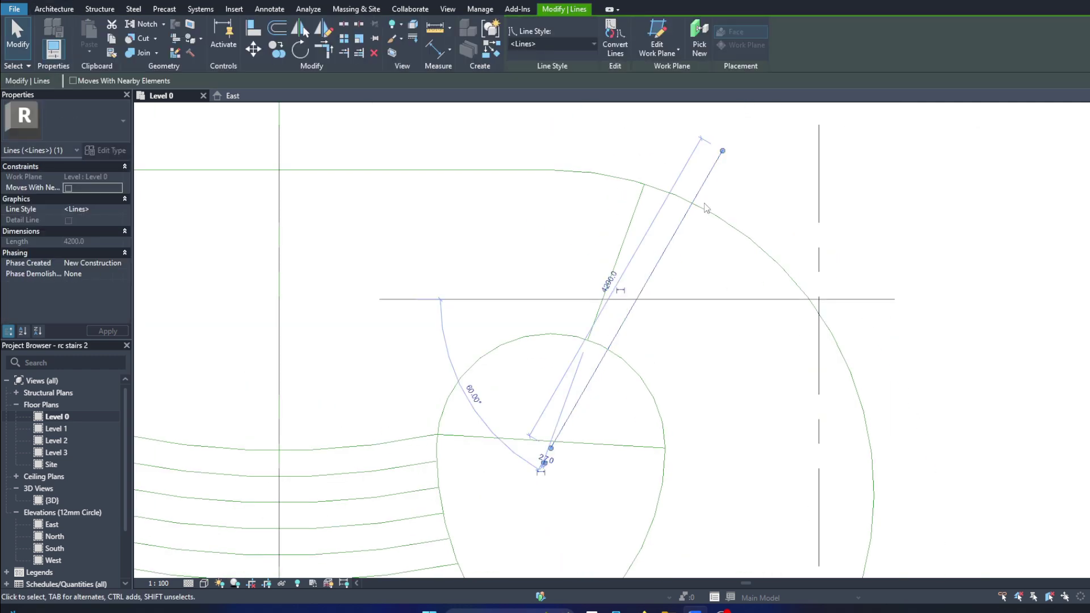
left_click(300, 49)
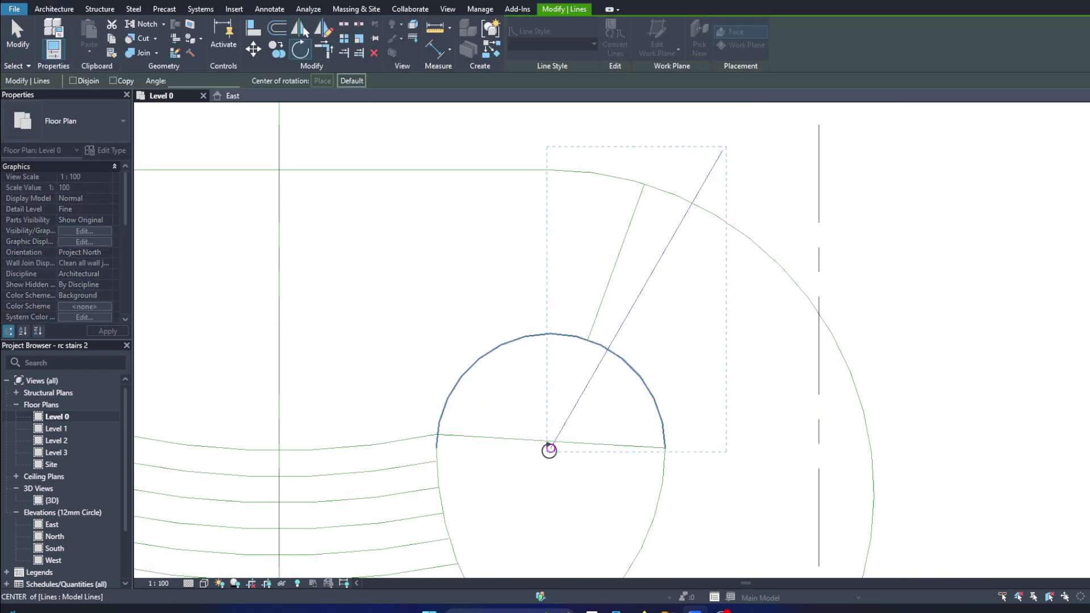
left_click(651, 250)
Step: Rotate the same radial line again by an entered angle
key("l")
key("i")
scroll(630, 264, "up", 2)
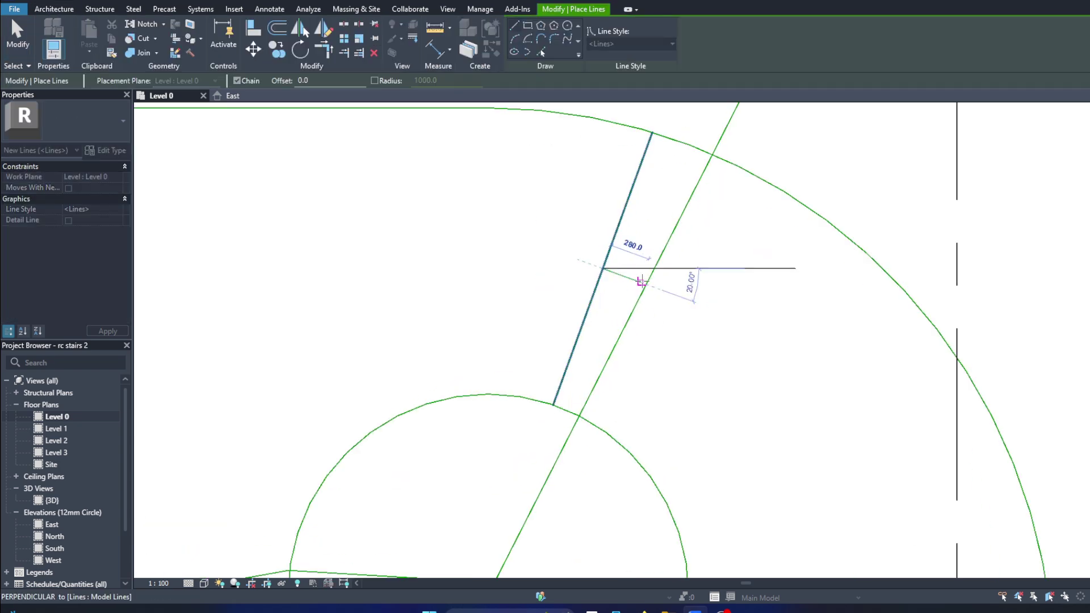
key("Escape")
key("Escape")
scroll(647, 288, "down", 3)
left_click(639, 290)
key("r")
key("o")
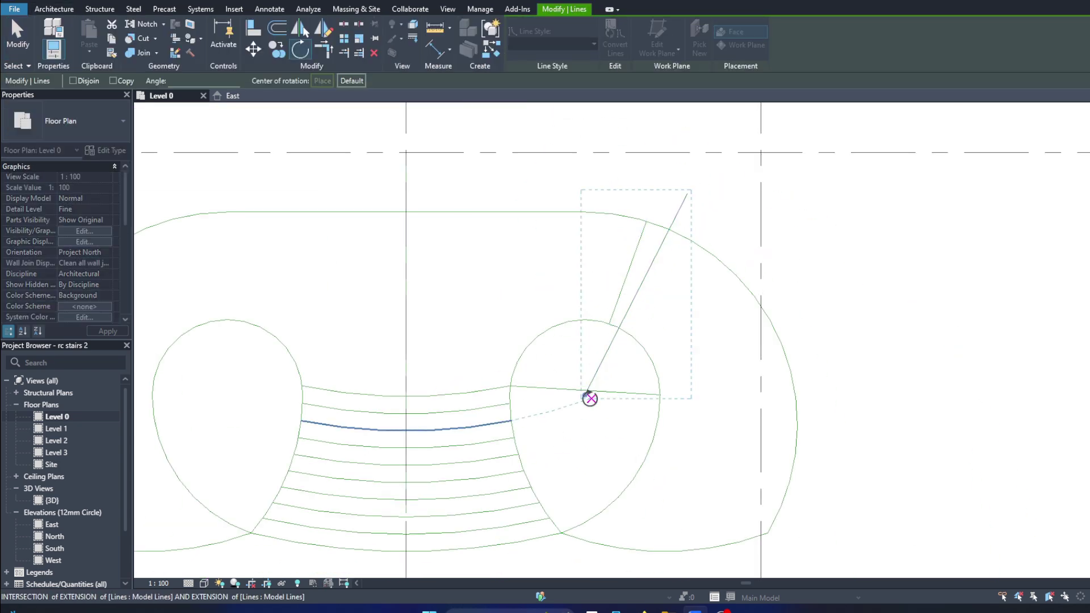
type("1")
key("Return")
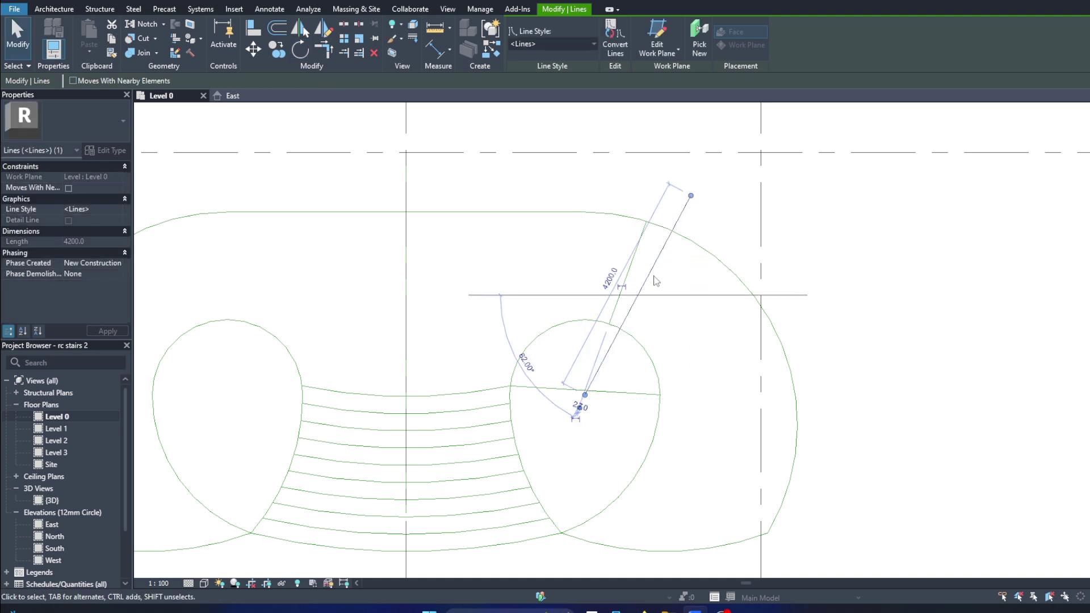
key("Escape")
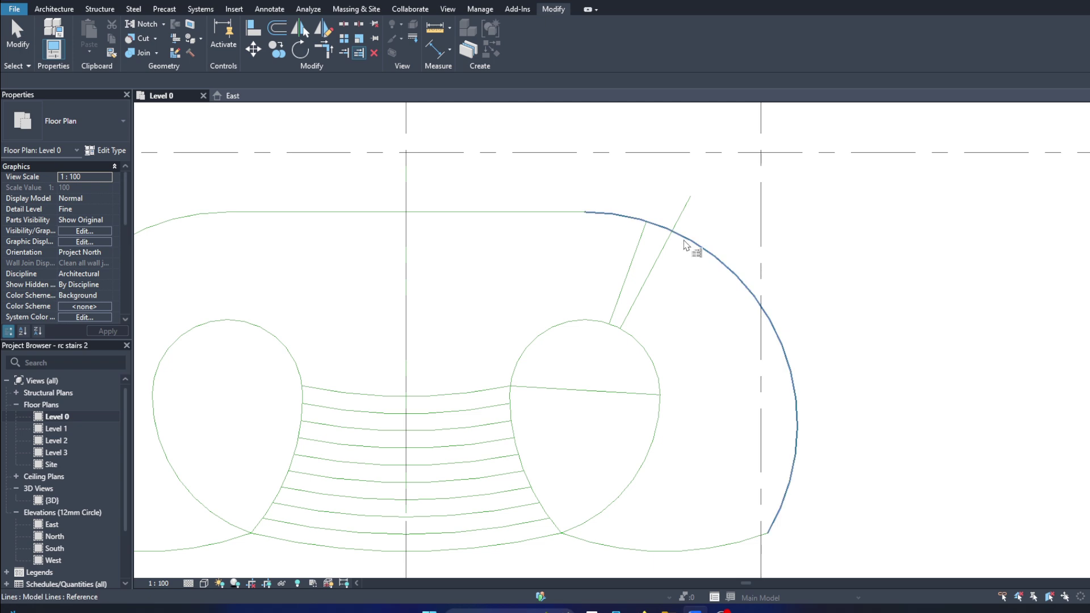
Step: Draw a landing line from the outer arc to the small circle
scroll(693, 246, "up", 3)
left_click(54, 9)
left_click(499, 45)
scroll(613, 187, "up", 2)
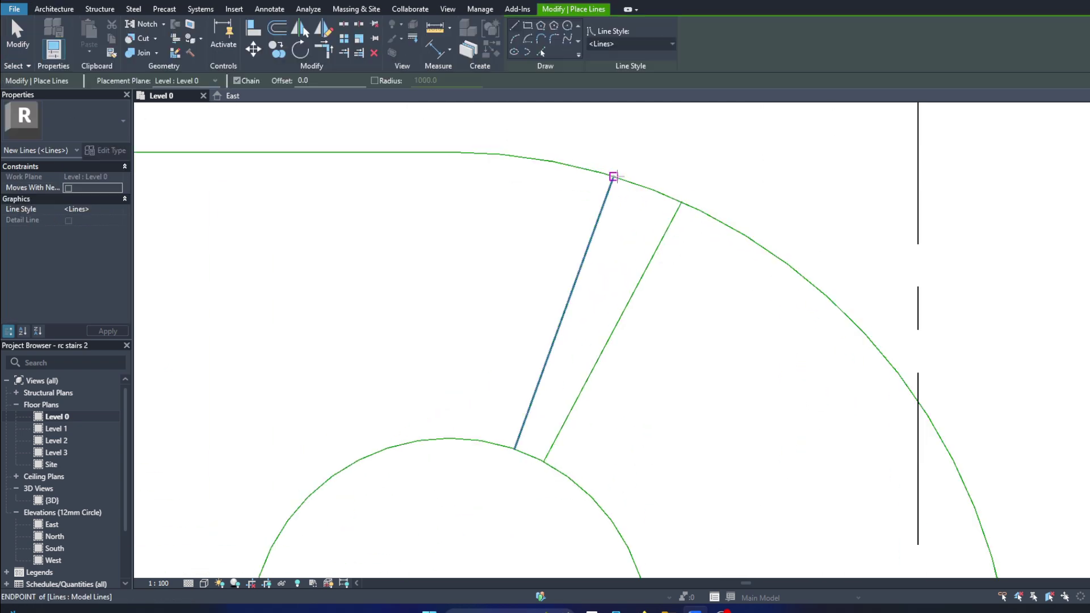
left_click(613, 177)
scroll(684, 202, "down", 2)
key("Escape")
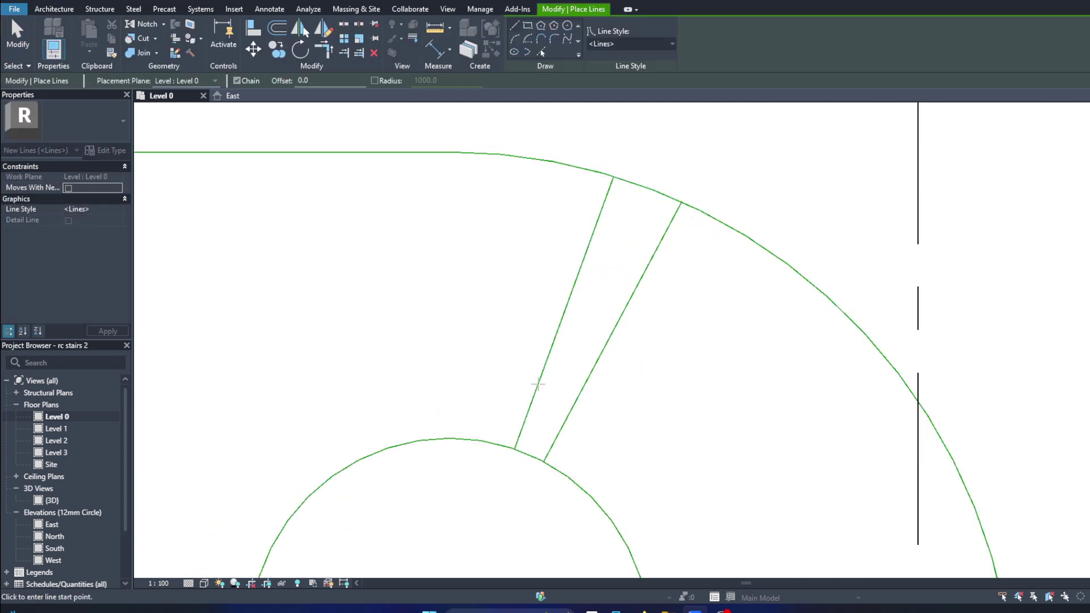
key("Escape")
scroll(629, 320, "down", 2)
Step: Draw another radial line from the circle's centre past the outer arc
left_click(629, 320)
scroll(630, 319, "up", 2)
key("r")
key("o")
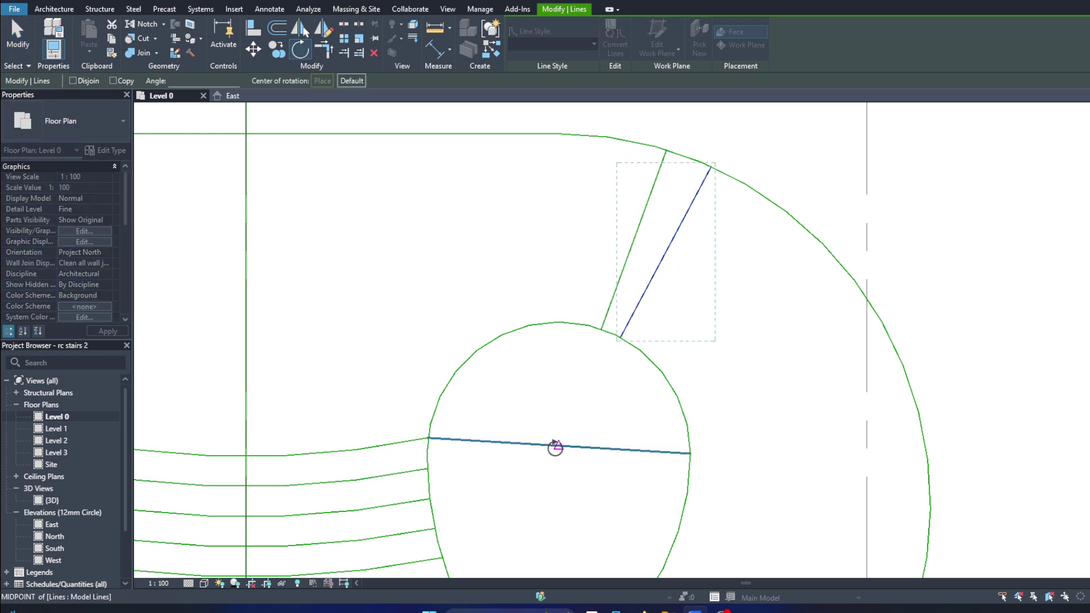
key("Escape")
scroll(605, 309, "down", 2)
key("Escape")
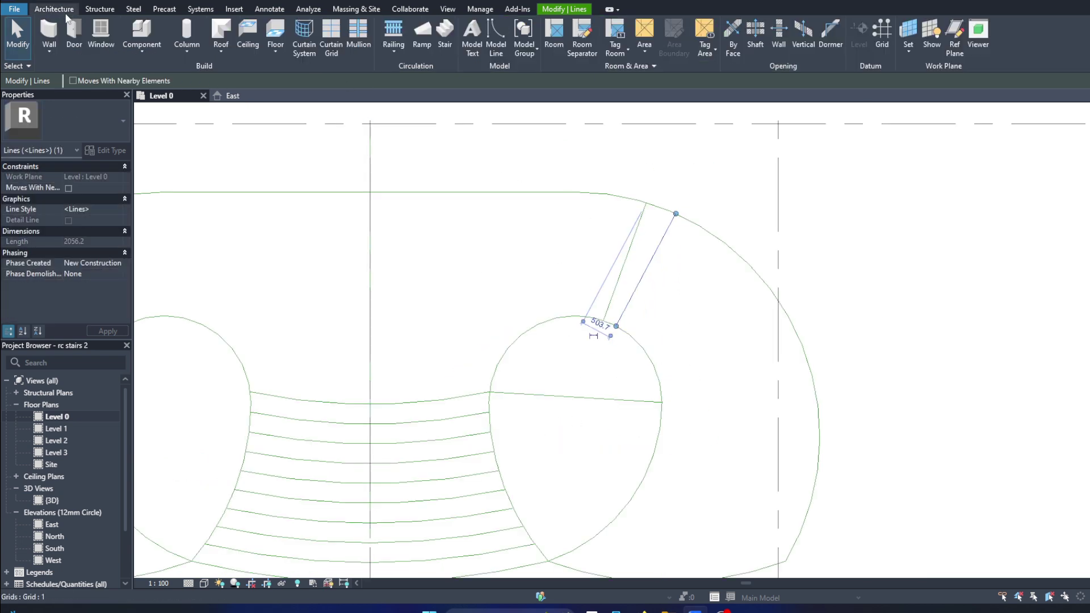
left_click(496, 40)
left_click(575, 402)
left_click(711, 147)
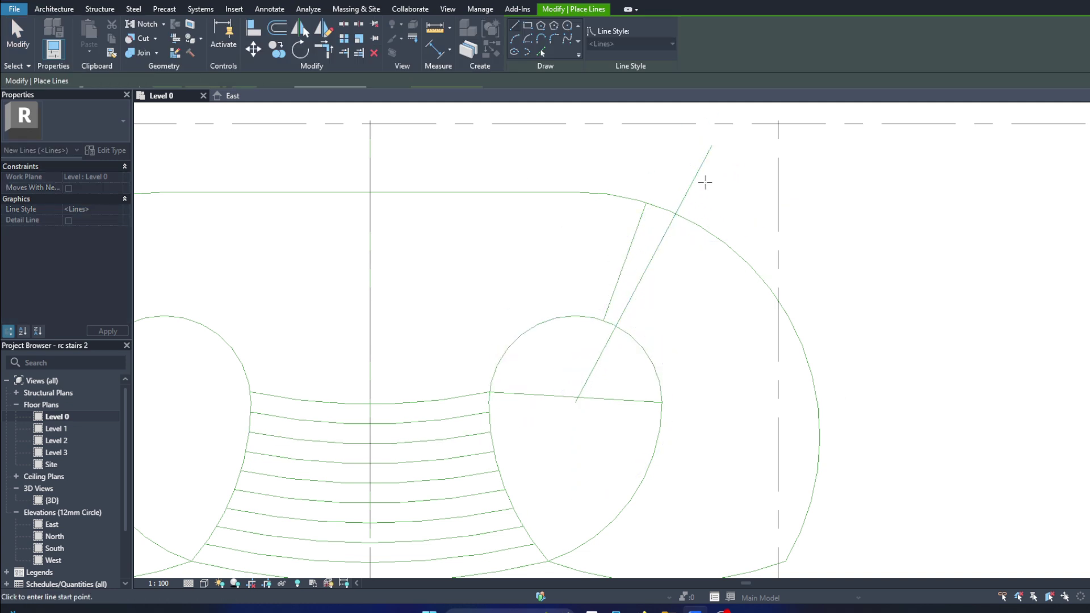
Step: Rotate the new radial line by 0.5°
key("r")
key("o")
type("0.5")
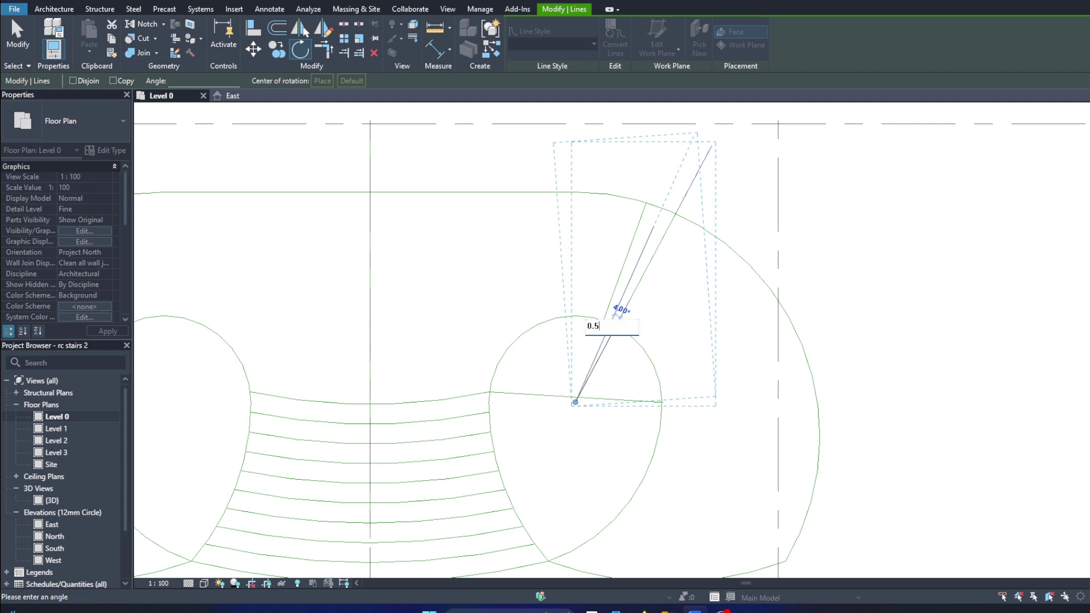
key("Return")
key("Escape")
scroll(698, 217, "up", 3)
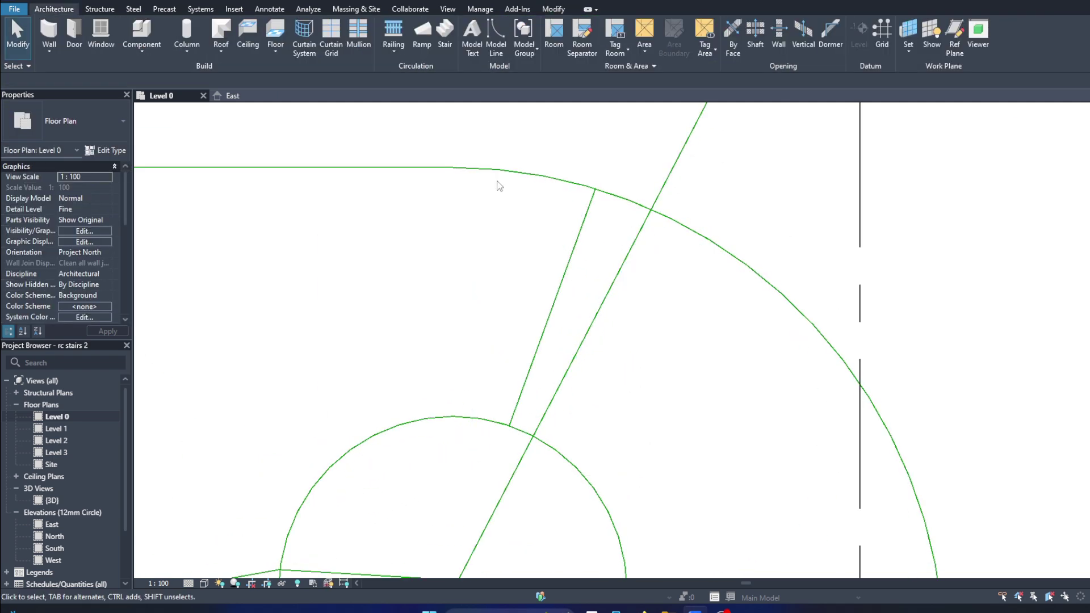
left_click(495, 40)
key("Escape")
scroll(588, 356, "down", 3)
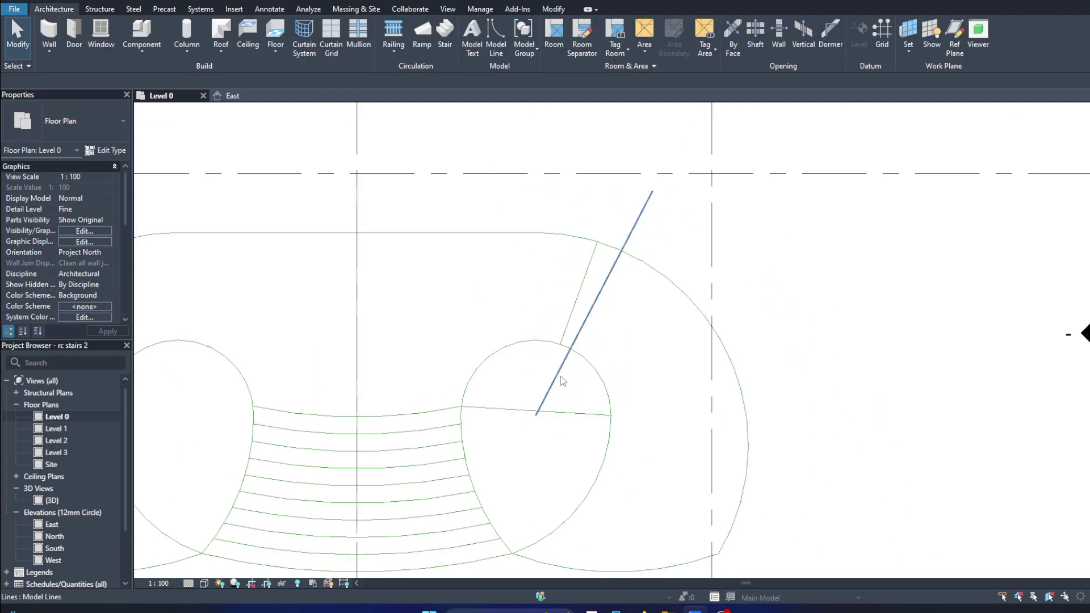
Step: Adjust a radial line using Rotate and Trim/Extend Single attempts
left_click(562, 380)
key("r")
key("o")
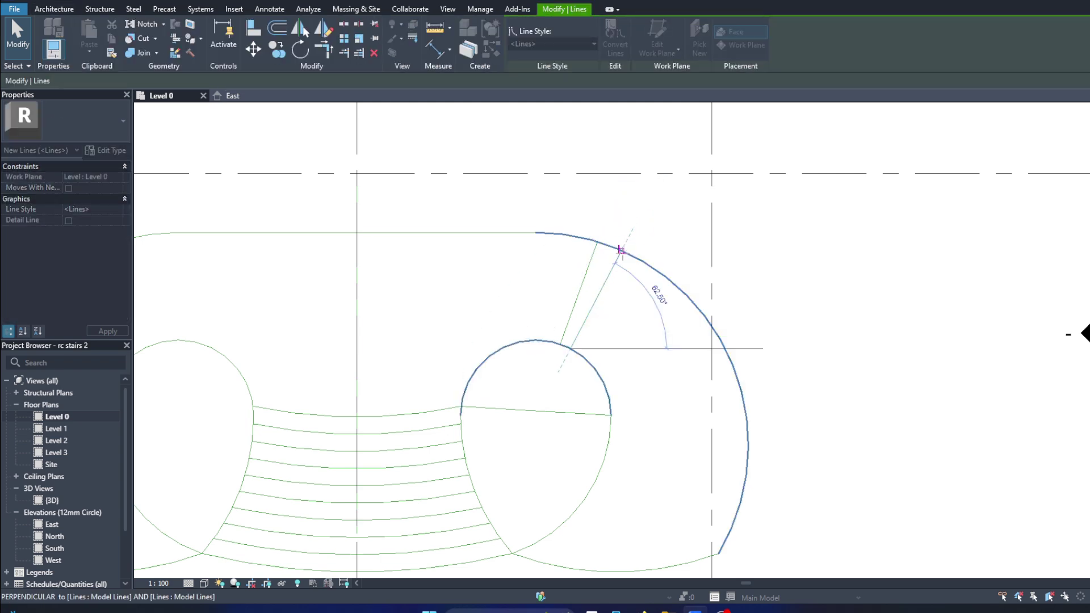
key("Escape")
left_click(596, 278)
left_click(343, 52)
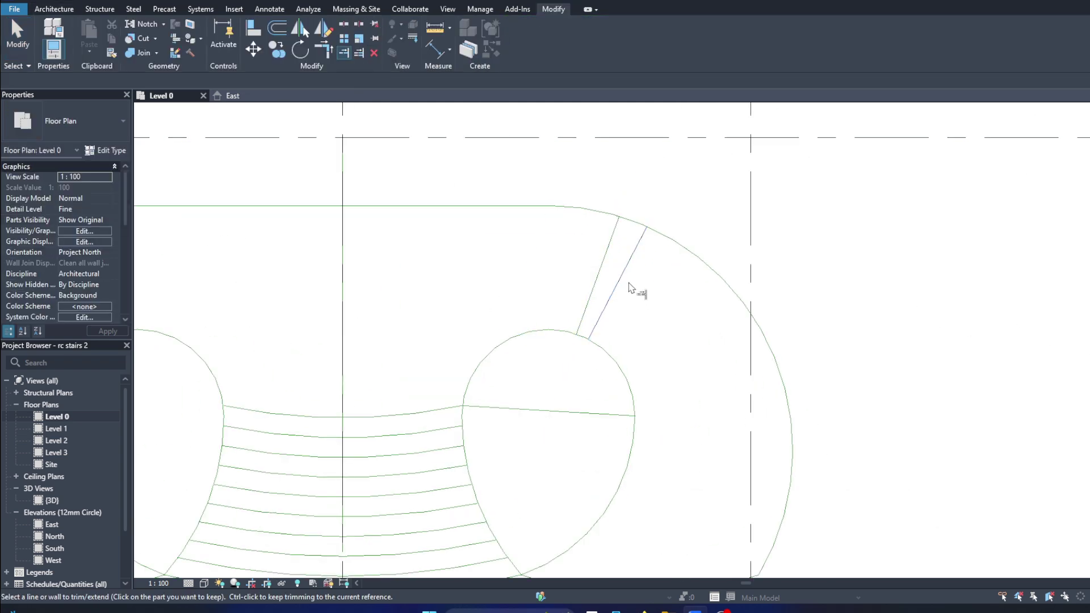
key("Escape")
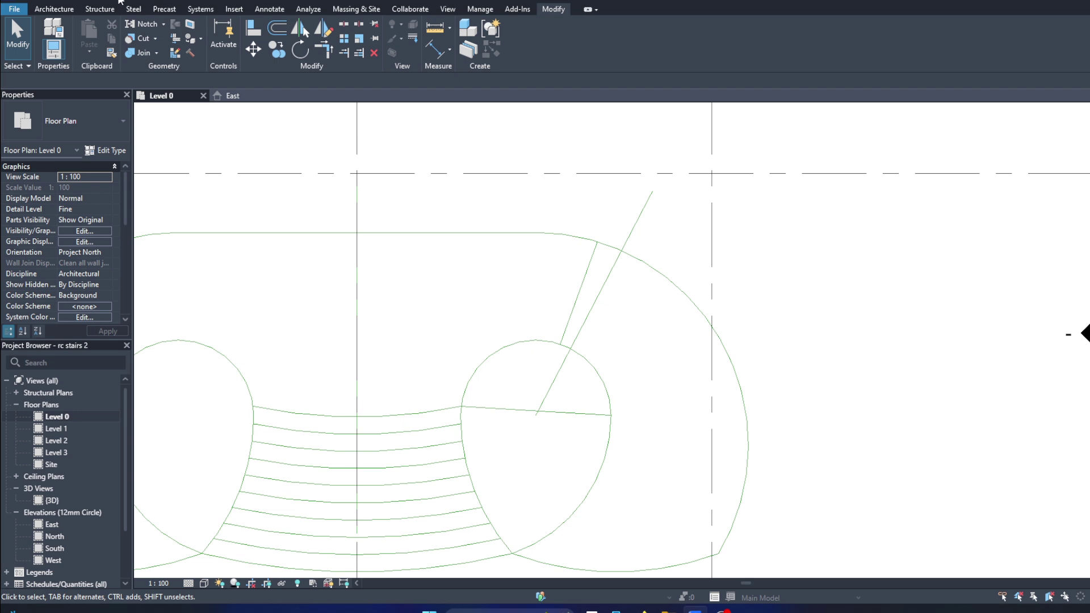
left_click(579, 293)
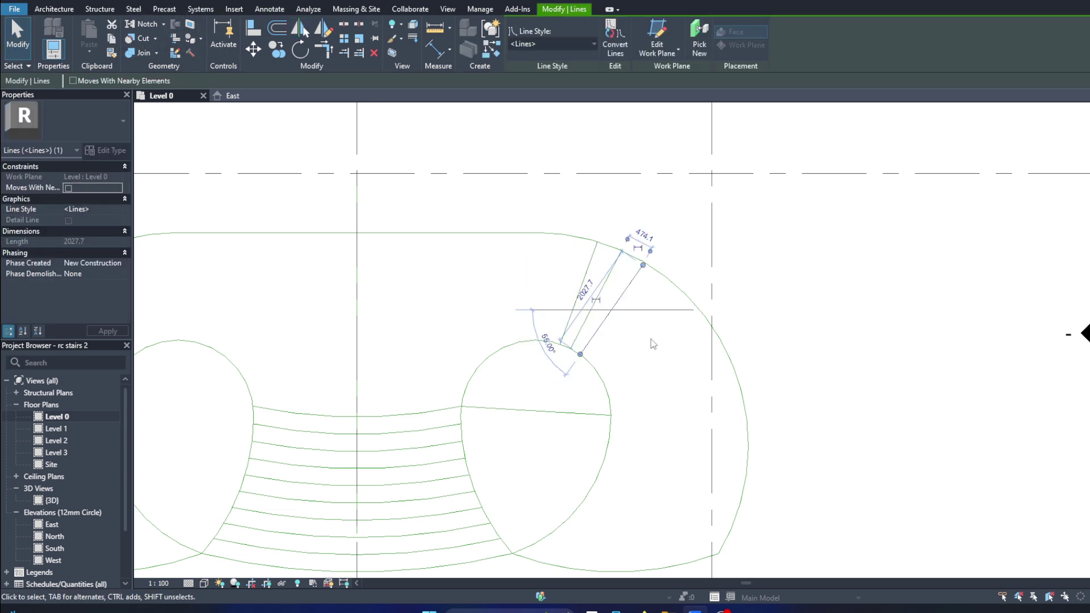
scroll(653, 344, "up", 2)
Step: Draw a new radial line from the circle stretching past the outer curve
left_click(550, 365)
left_click_drag(640, 231, 668, 195)
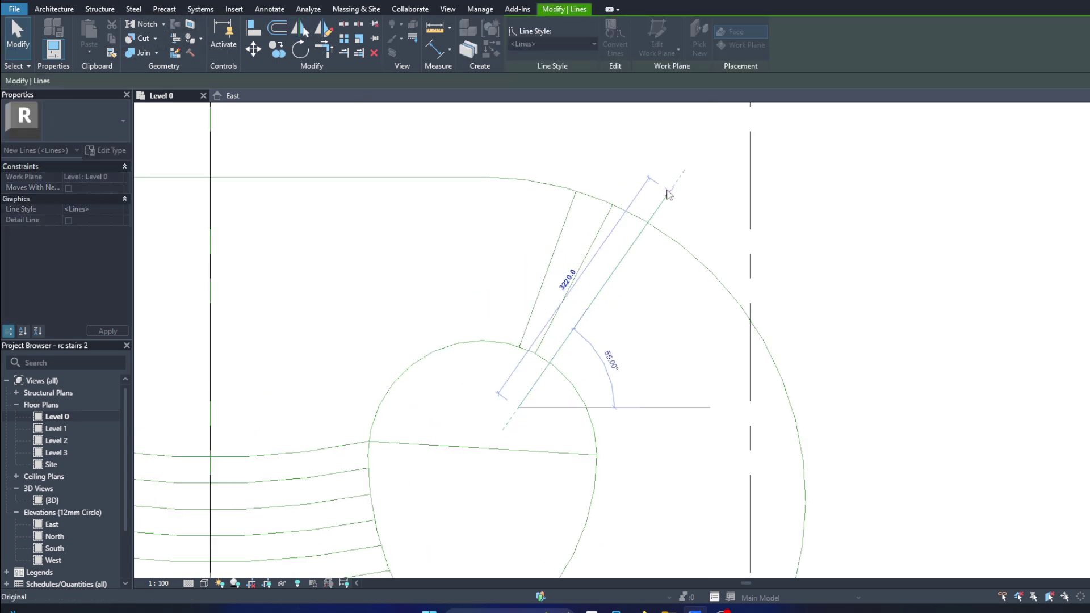
left_click(500, 363)
left_click(586, 297)
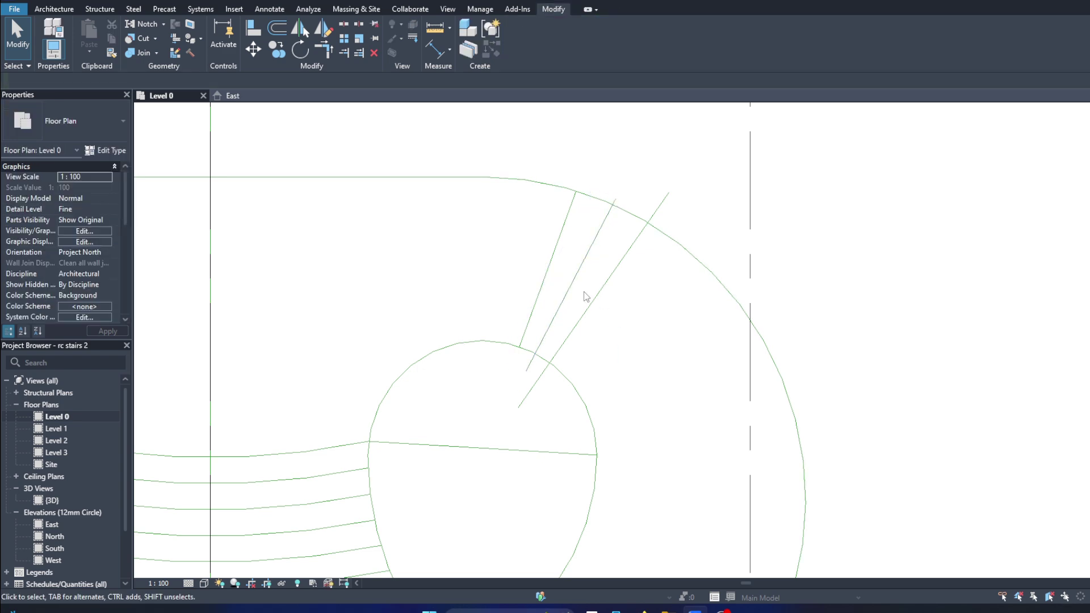
key("Escape")
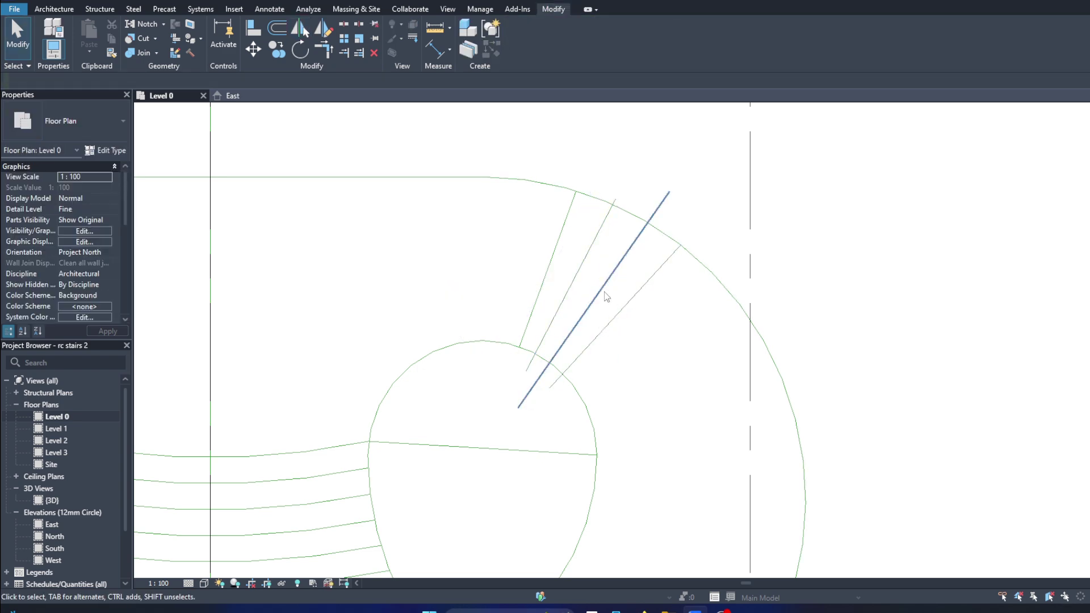
Step: Mirror two radial lines as copies across a picked line
left_click(606, 296)
left_click(569, 289, "ctrl")
left_click(303, 30)
left_click(613, 318)
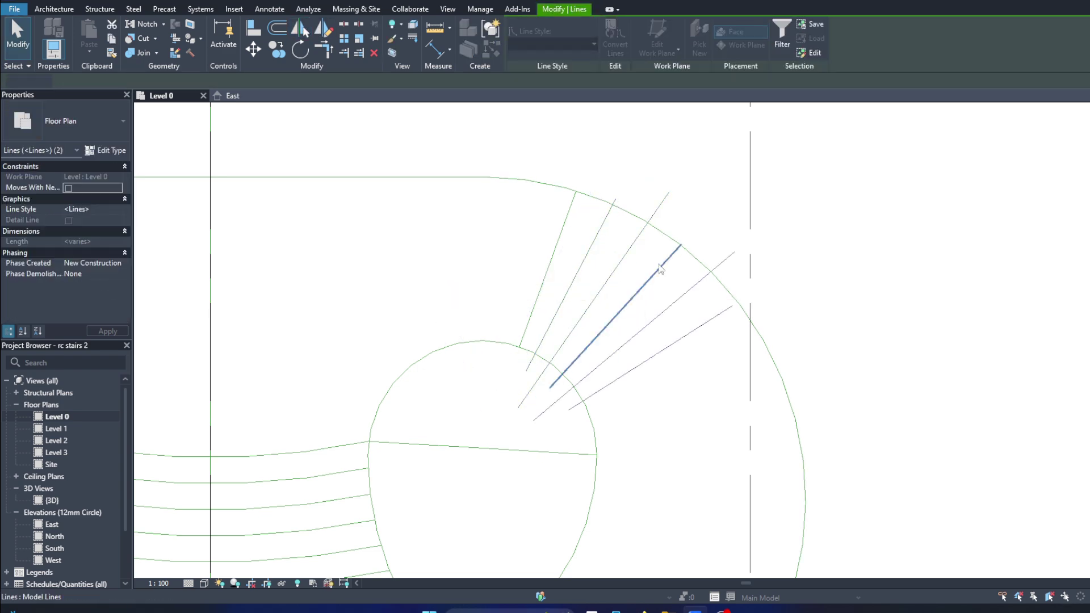
scroll(625, 284, "down", 2)
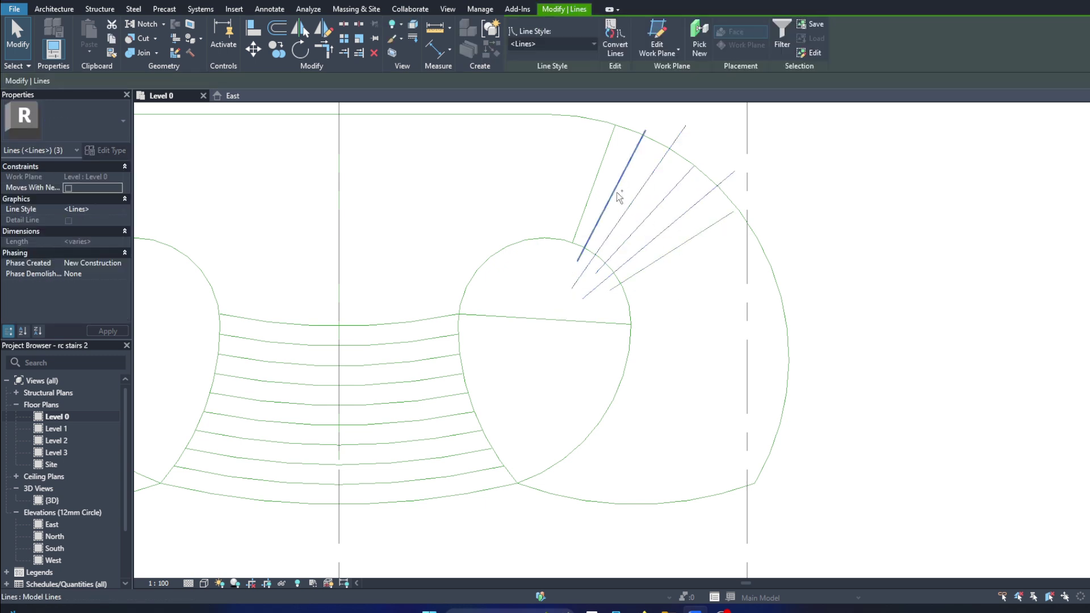
Step: Mirror the selected lines across the picked axis and extend the lowest radial line to the outer curve
left_click(301, 30)
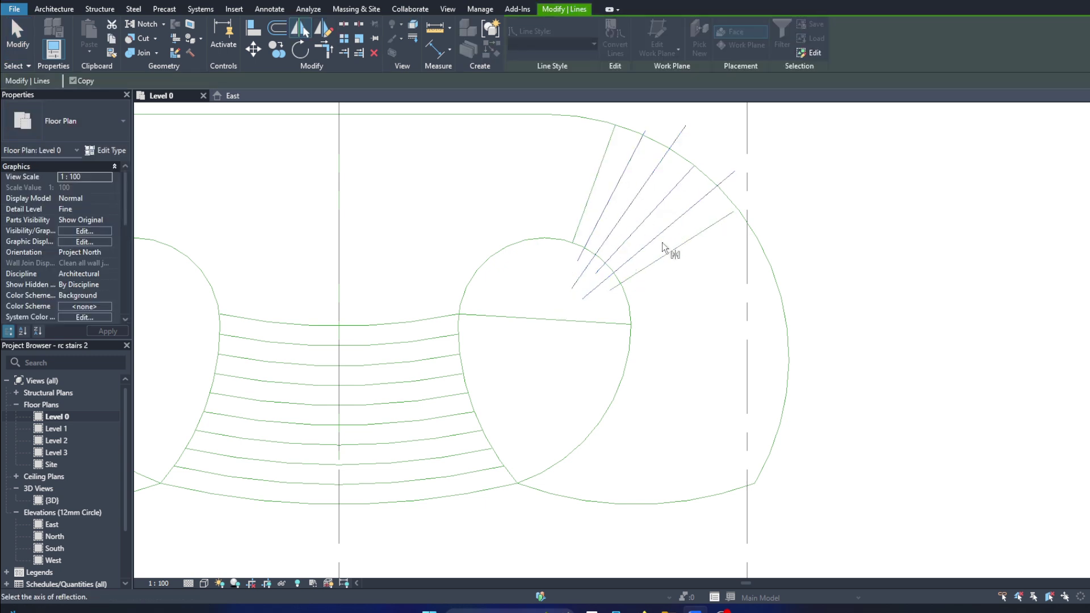
left_click(669, 244)
key("Escape")
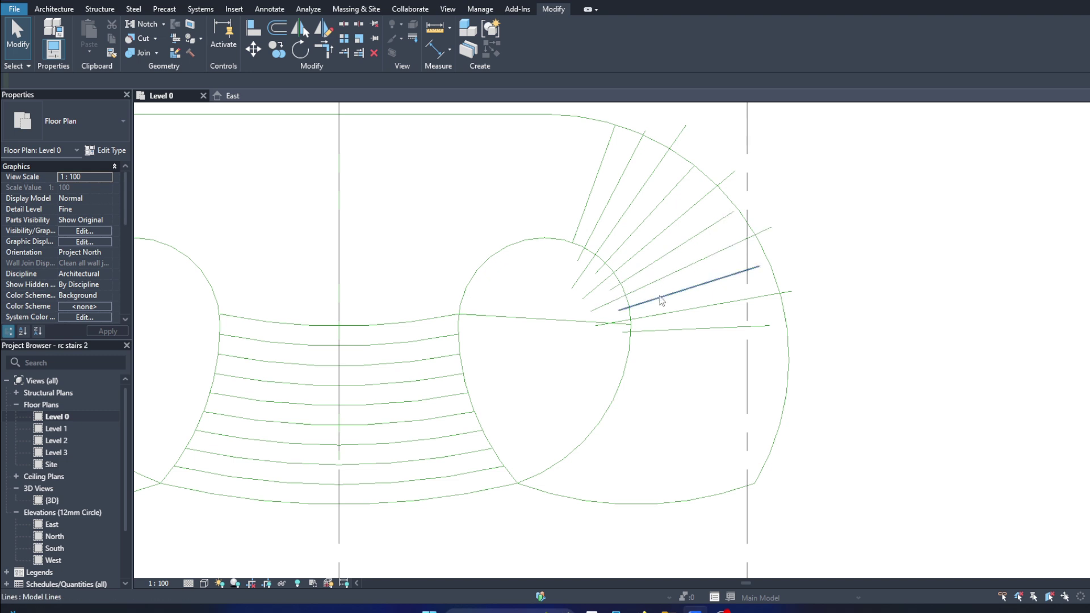
scroll(663, 333, "down", 2)
scroll(662, 332, "up", 1)
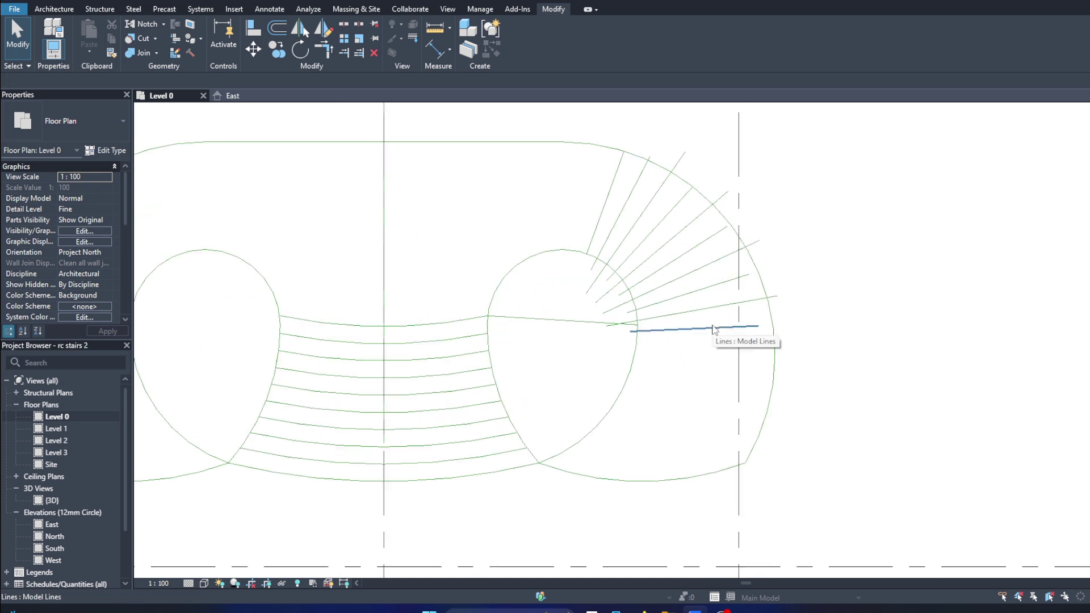
left_click(714, 330)
scroll(717, 339, "up", 1)
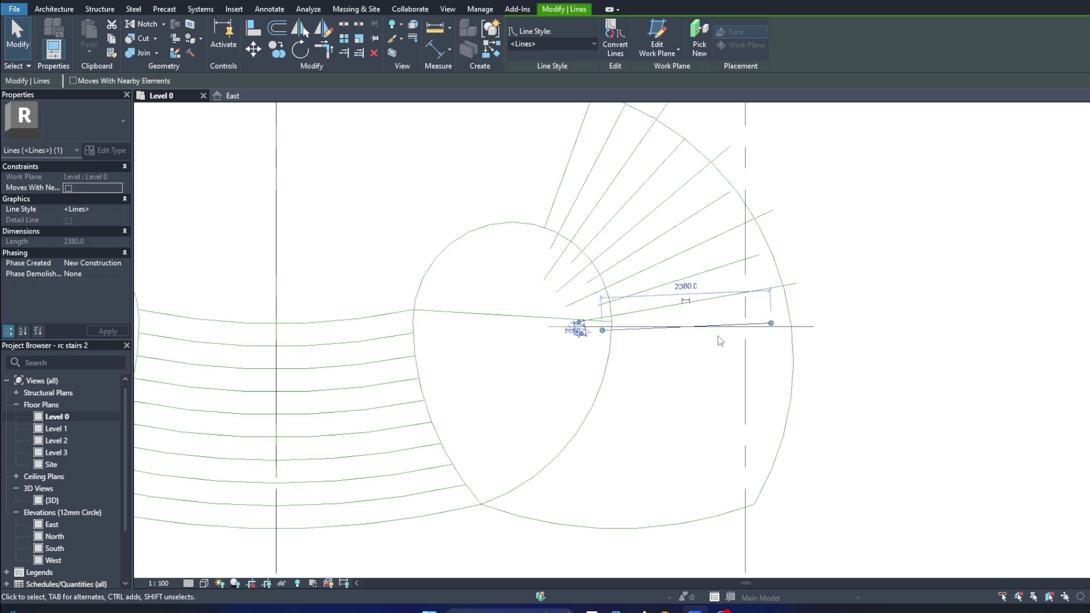
left_click_drag(772, 322, 813, 319)
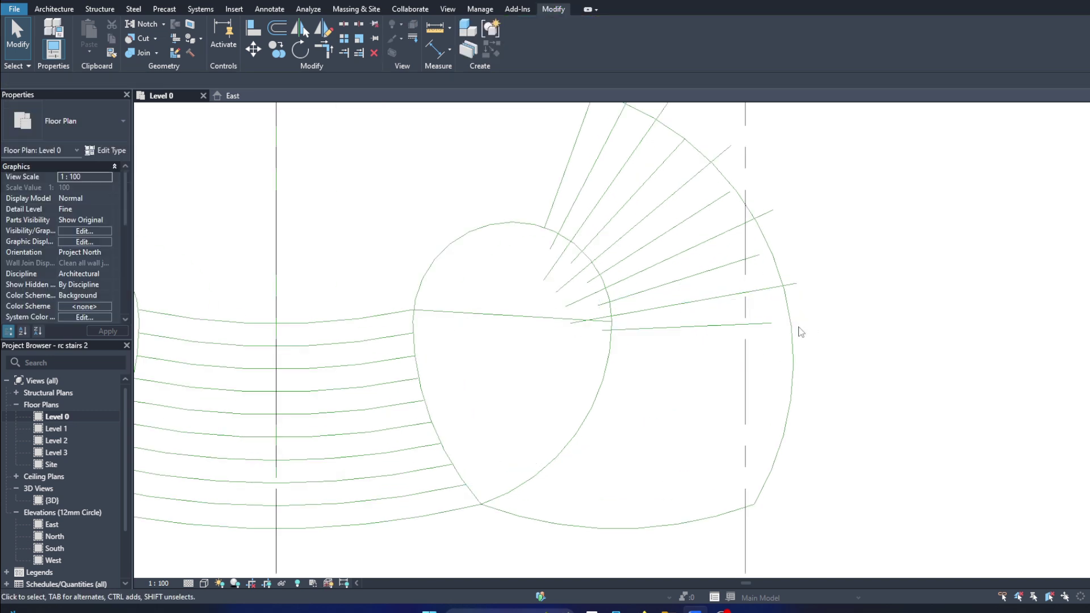
left_click(705, 325)
Step: Mirror three radial lines as copies below the horizontal divider
left_click(585, 321)
left_click(702, 274, "ctrl")
left_click(653, 266, "ctrl")
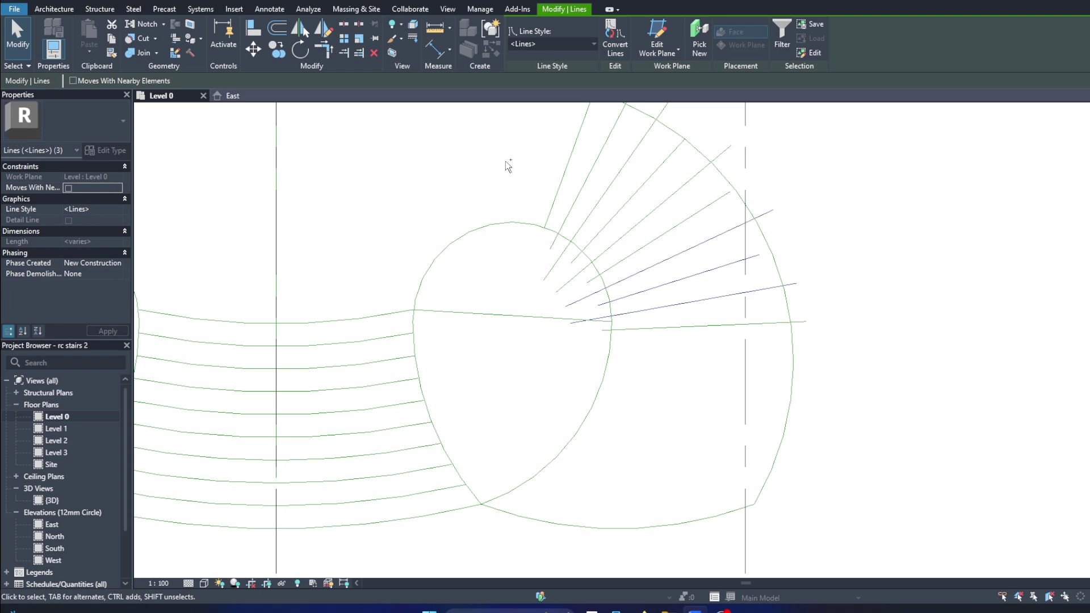
key("m")
key("m")
left_click(728, 327)
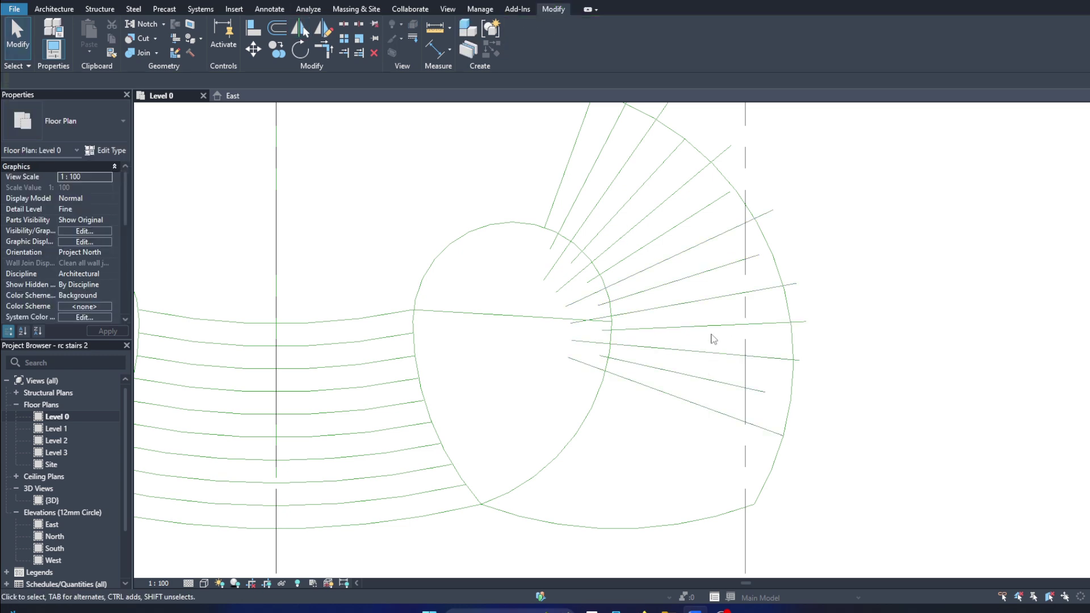
Step: Delete the unwanted mirrored lower radial lines
left_click(708, 442)
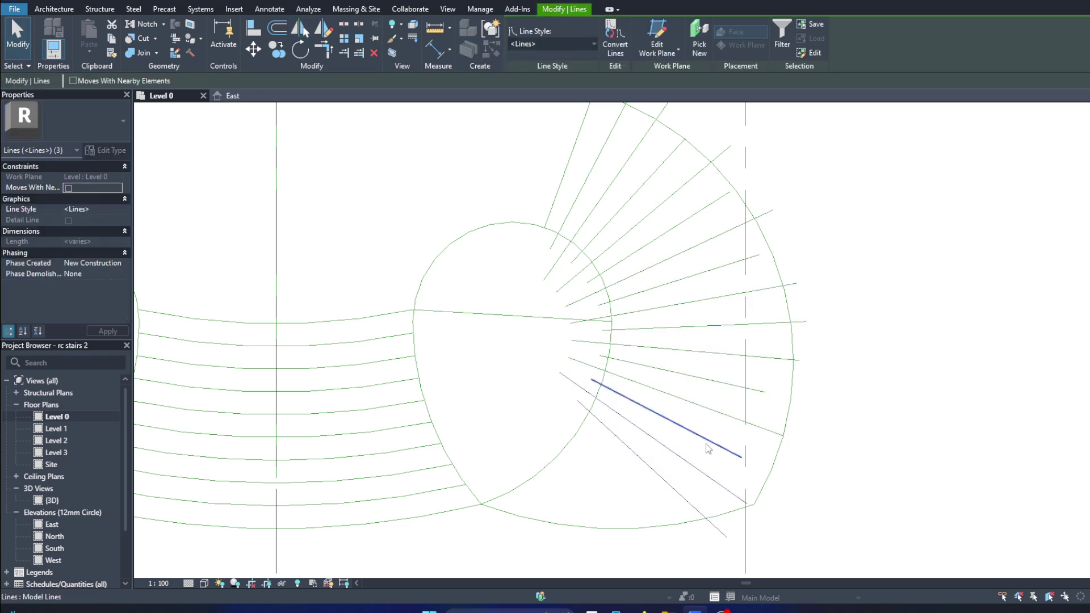
mouse_move(709, 448)
middle_mouse_down()
mouse_move(749, 458)
mouse_move(735, 414)
middle_mouse_up()
left_click(699, 345)
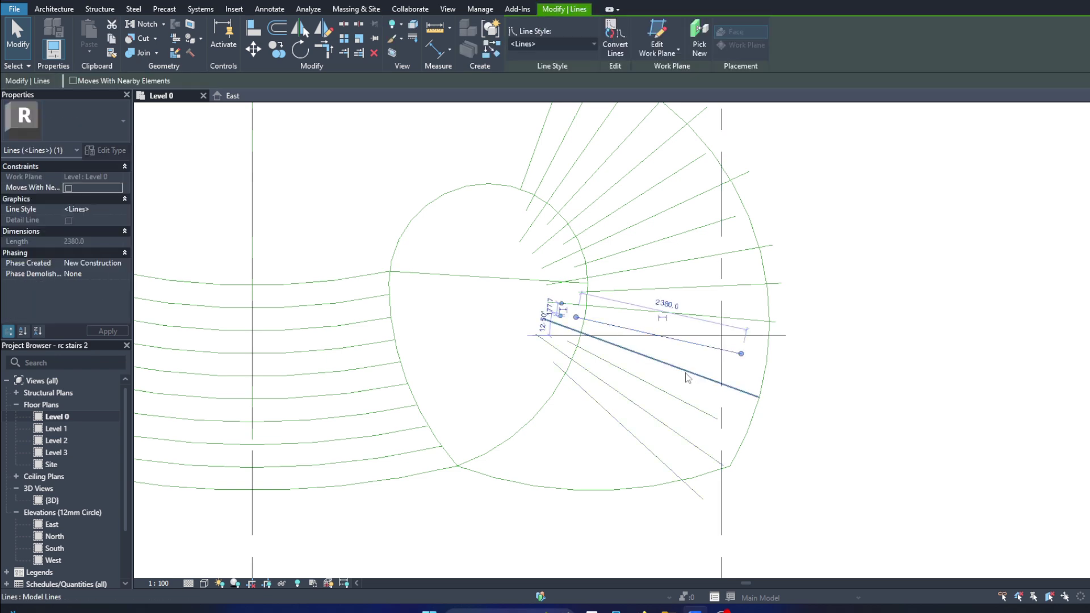
key("Delete")
scroll(585, 384, "up", 2)
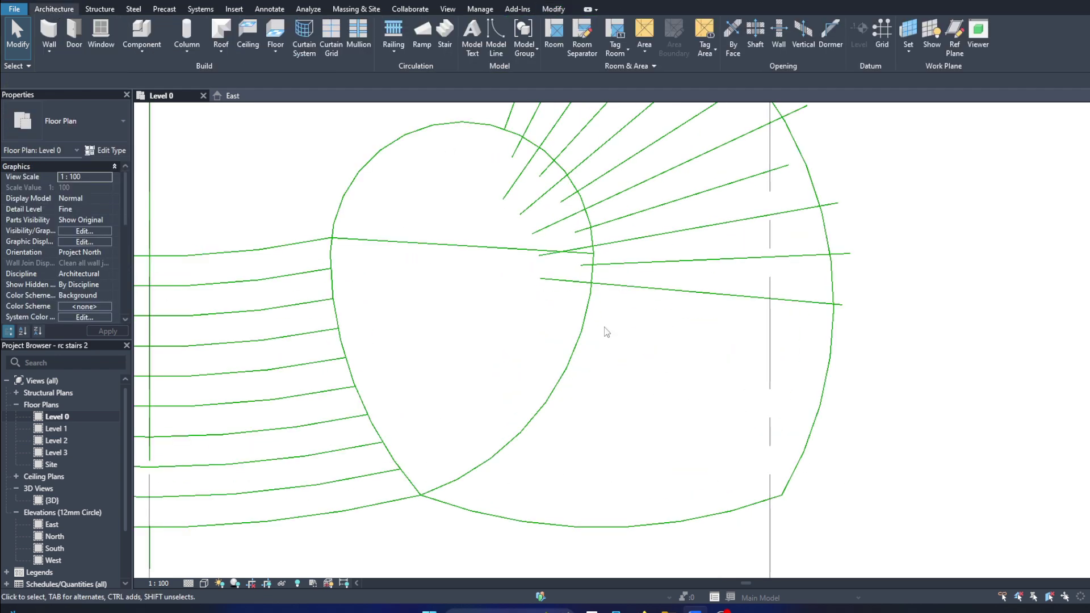
Step: Draw a Start-End-Radius arc from the right outer curve to the inner curve along the bottom
left_click(497, 39)
left_click(794, 472)
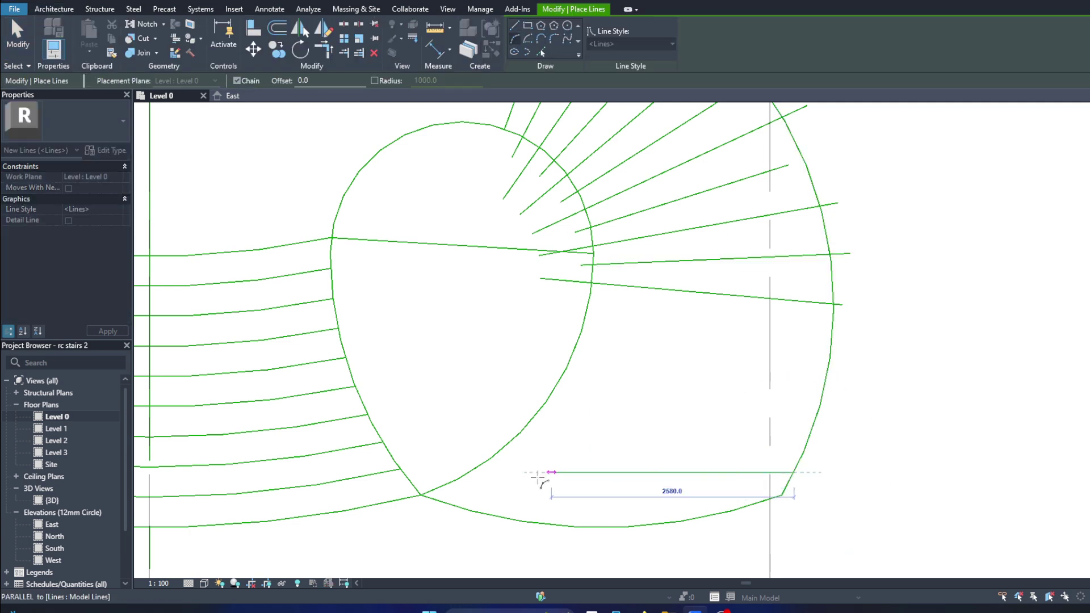
left_click(471, 472)
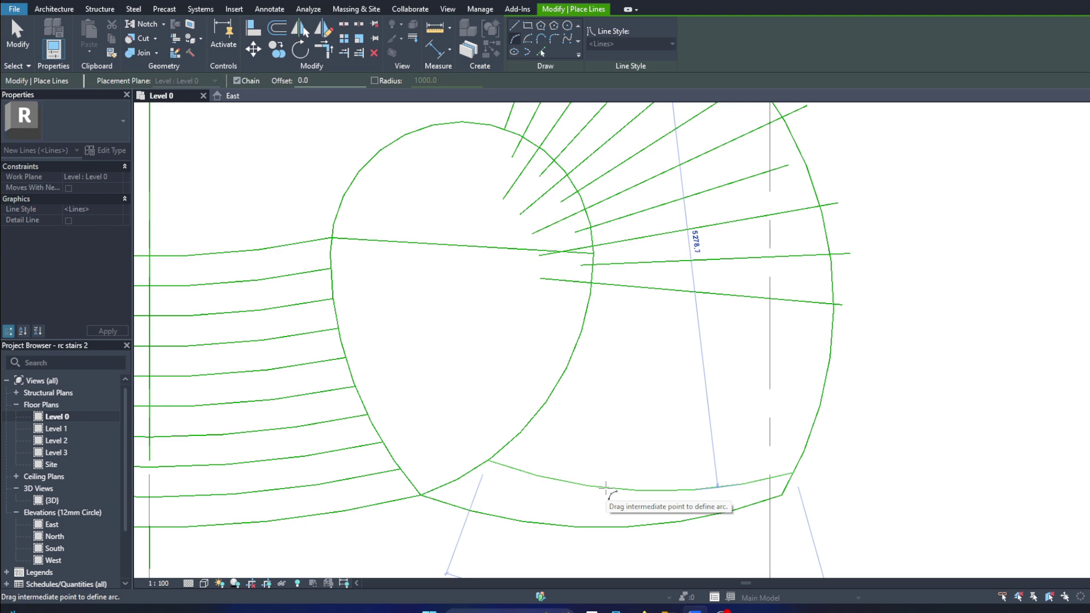
left_click(607, 487)
middle_click_drag(616, 477, 543, 423)
key("Escape")
key("Escape")
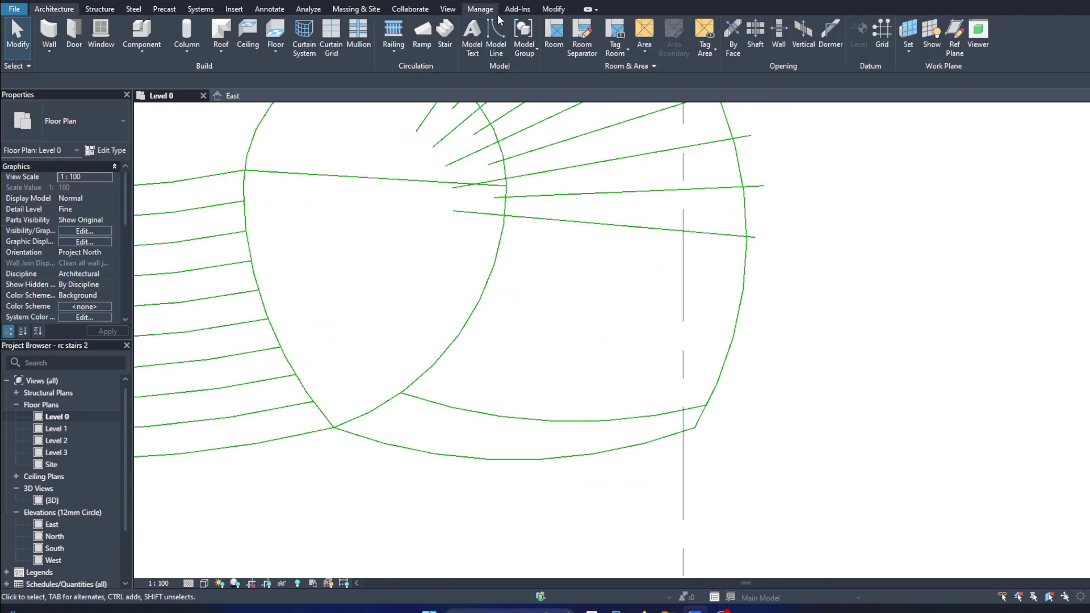
left_click(495, 34)
left_click(509, 419)
Step: Cancel an unfinished extra line and inspect the new lower arc
key("Escape")
key("Escape")
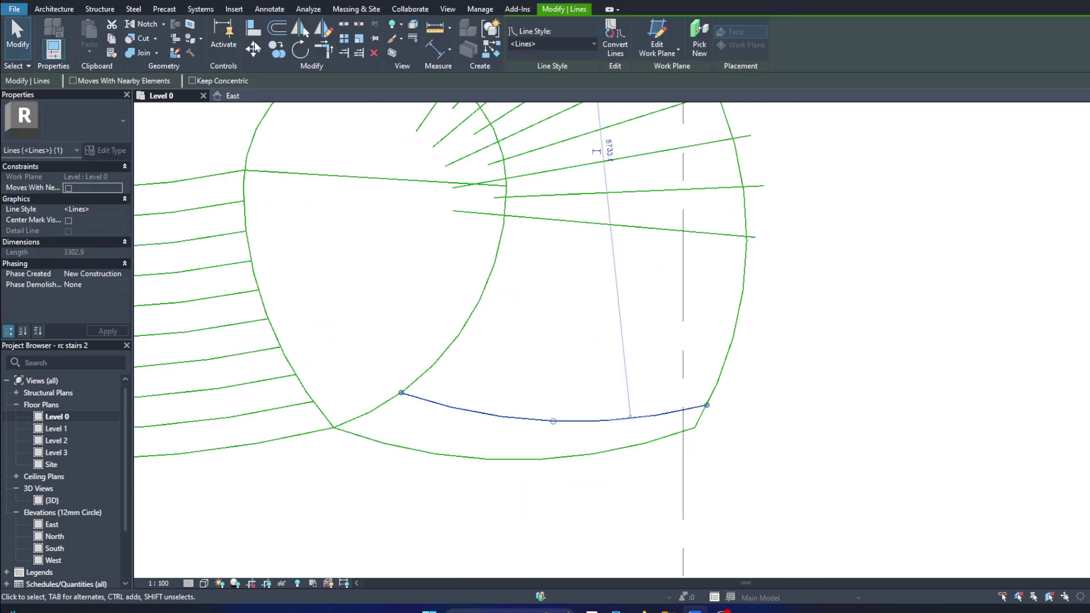
left_click(495, 34)
scroll(419, 420, "up", 3)
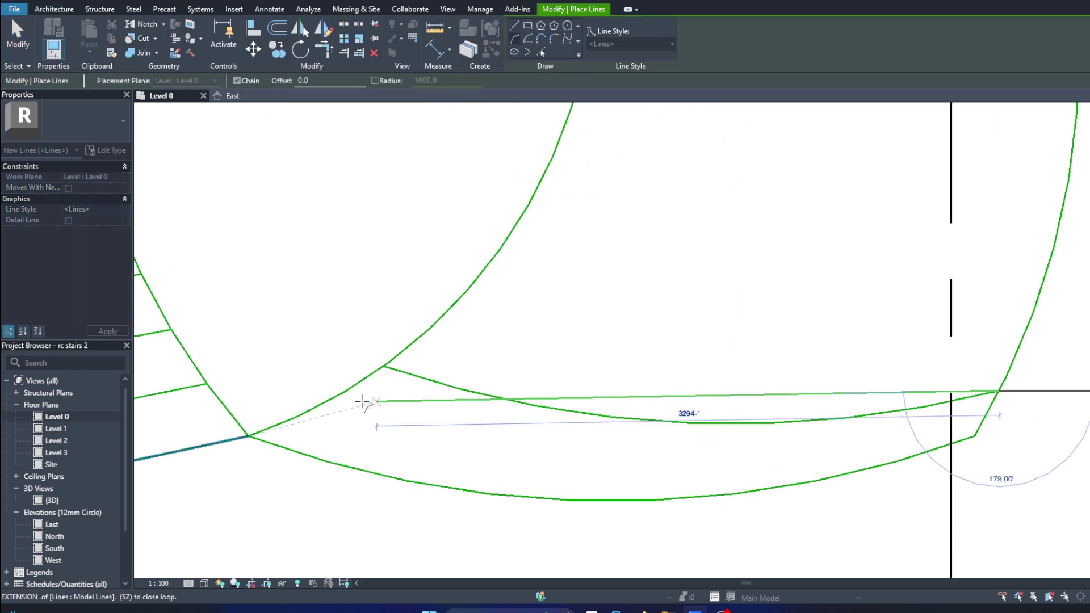
left_click(558, 413)
key("Escape")
key("Escape")
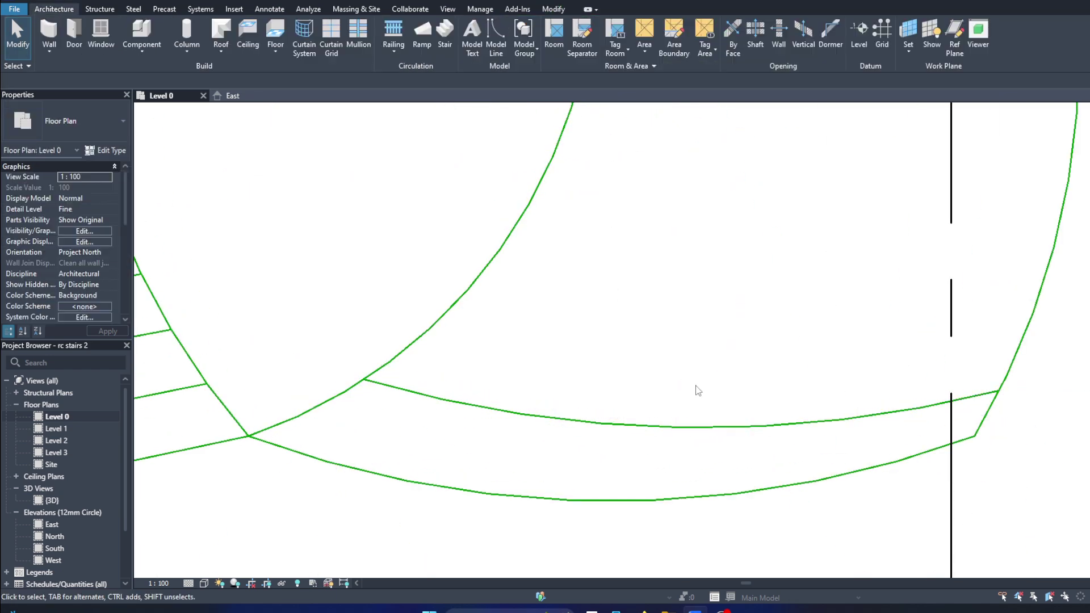
scroll(687, 394, "down", 3)
left_click(753, 418)
scroll(726, 386, "down", 1)
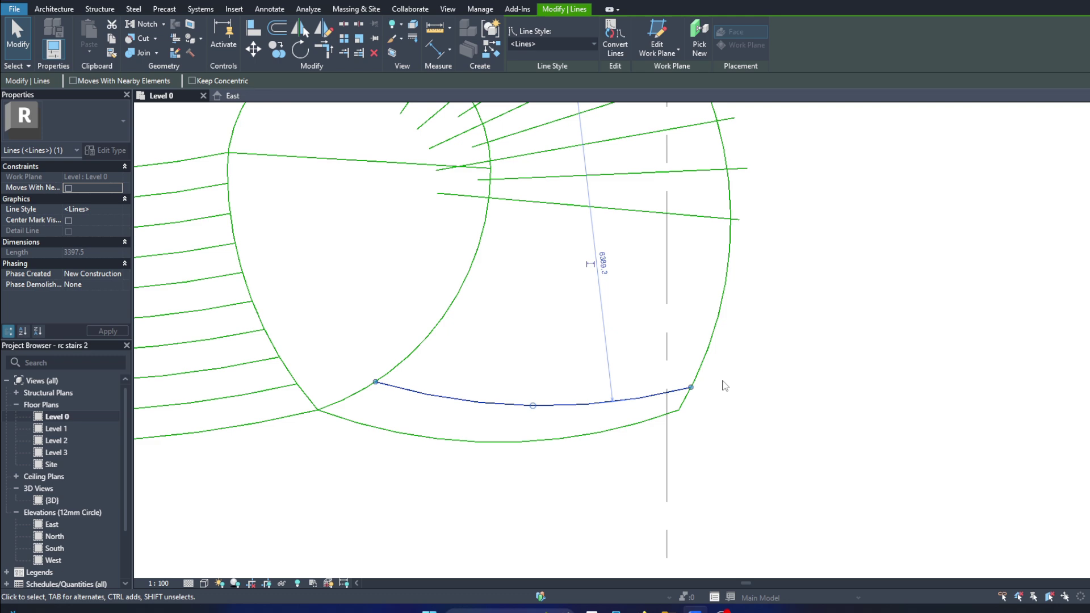
key("Escape")
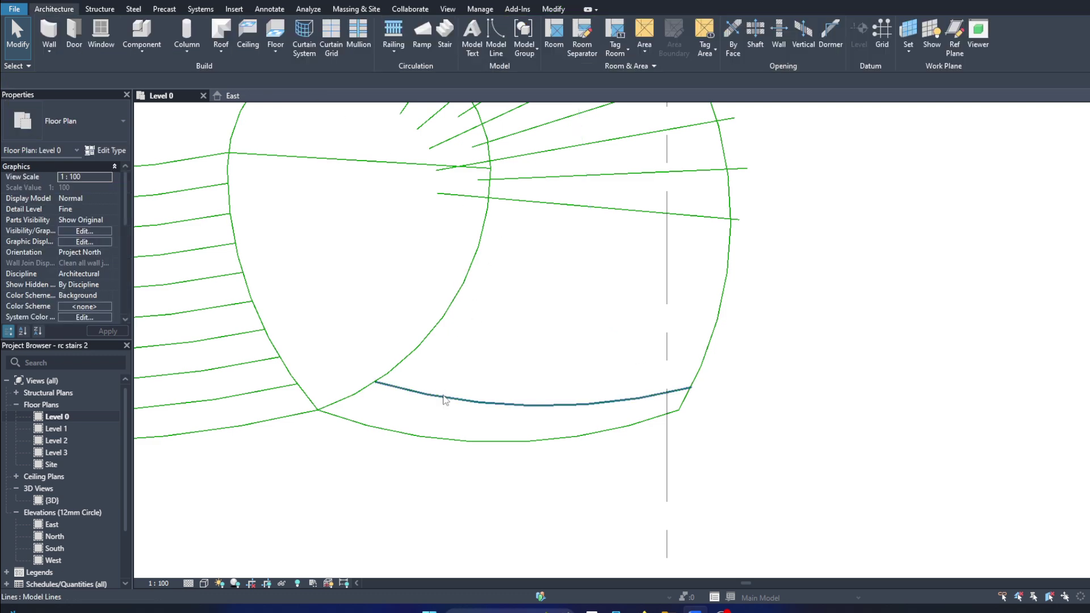
left_click(506, 403)
key("Escape")
Step: Reposition the lowest radial landing line and stretch its inner end
left_click(497, 34)
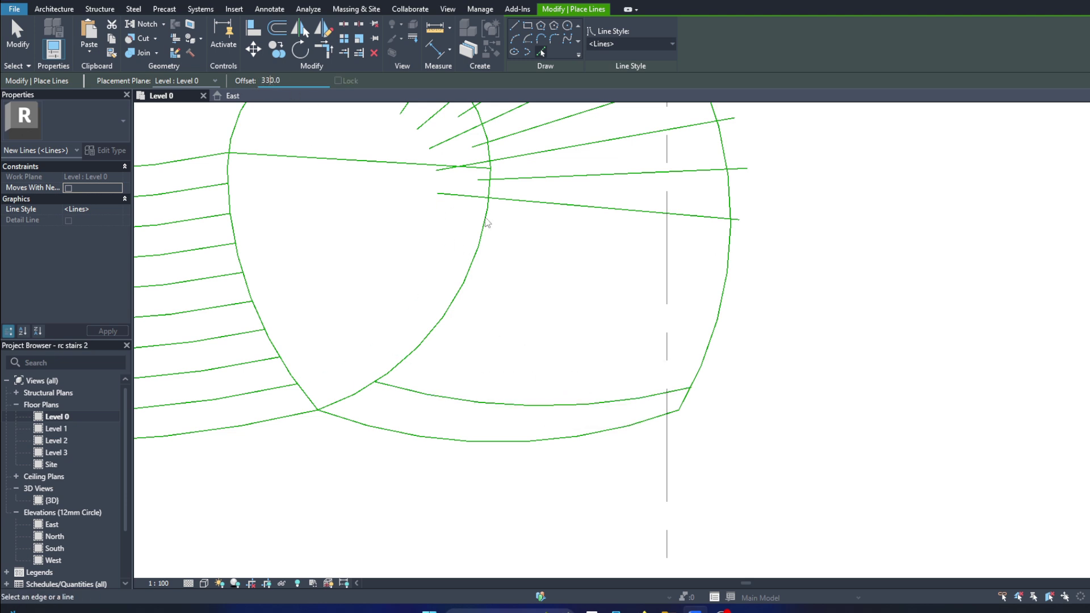
scroll(568, 284, "down", 3)
scroll(585, 296, "up", 3)
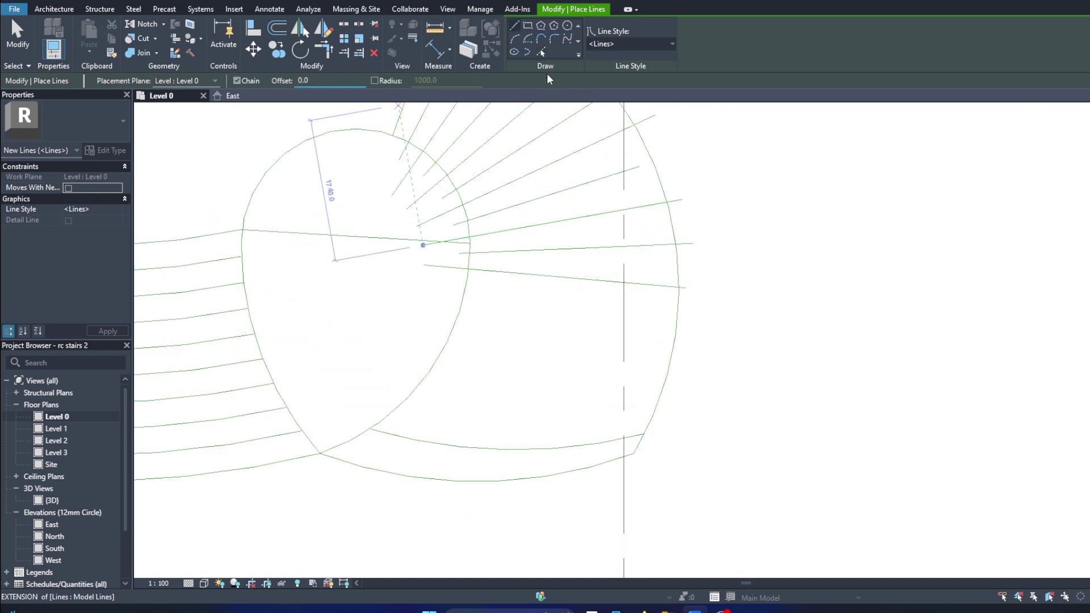
key("Escape")
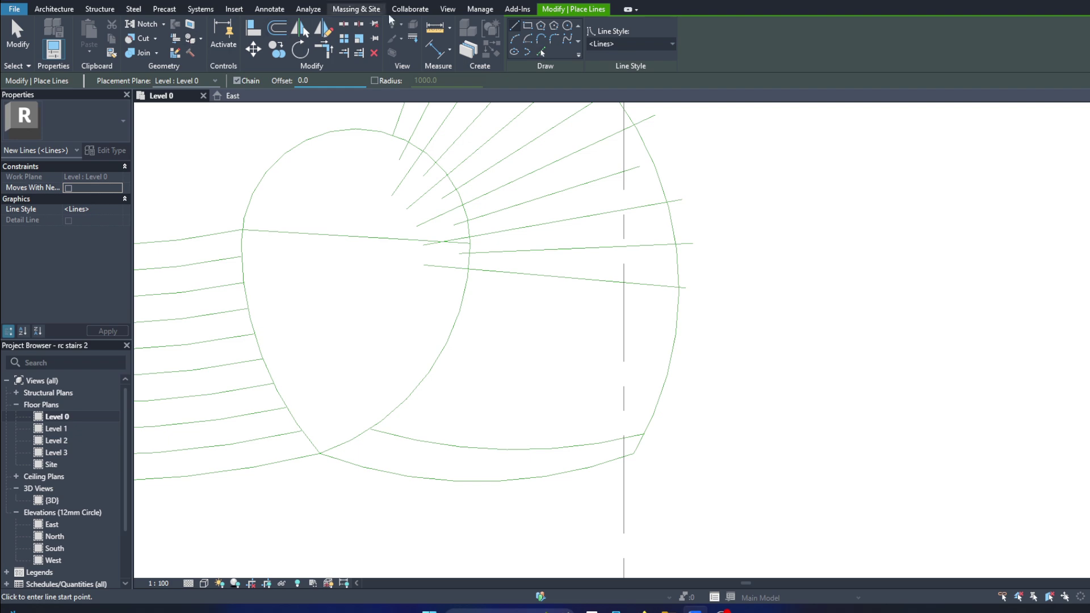
key("Escape")
key("Escape")
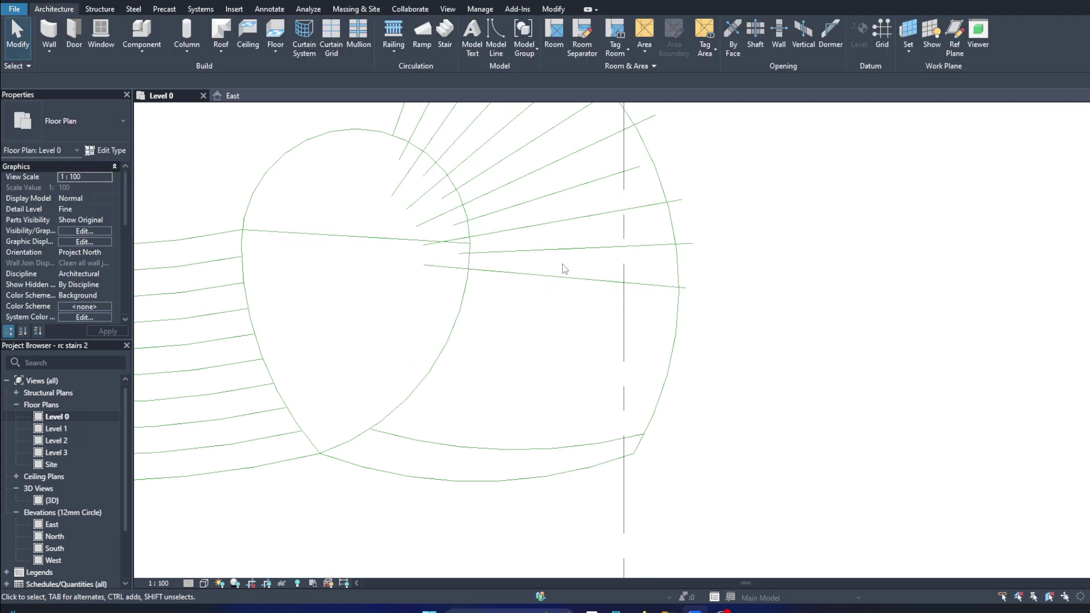
left_click(562, 263)
left_click_drag(571, 275, 578, 335)
scroll(534, 336, "up", 2)
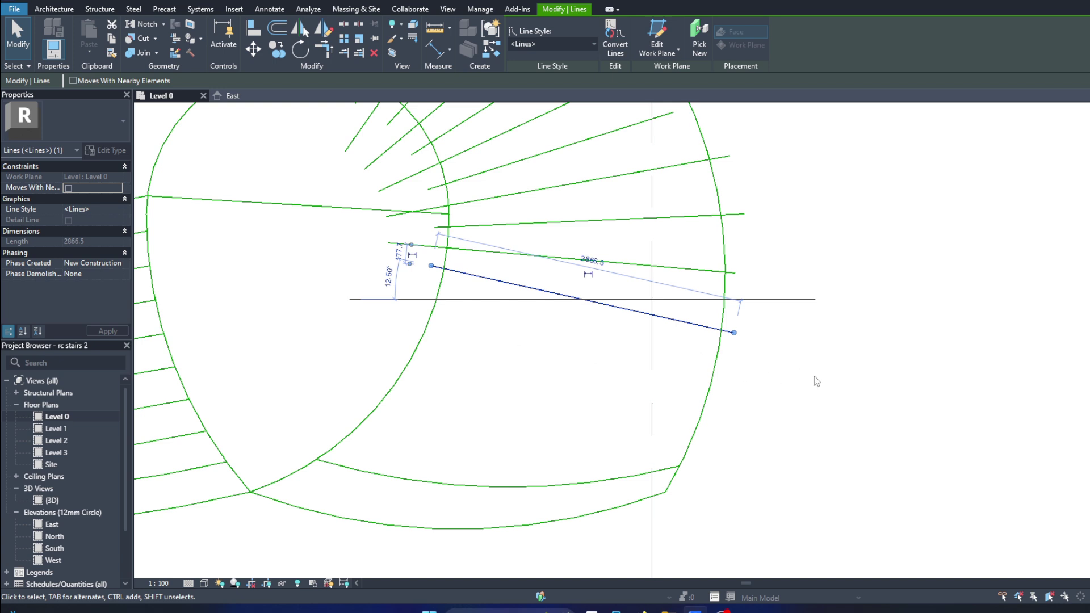
scroll(221, 15, "down", 1)
left_click_drag(431, 266, 428, 275)
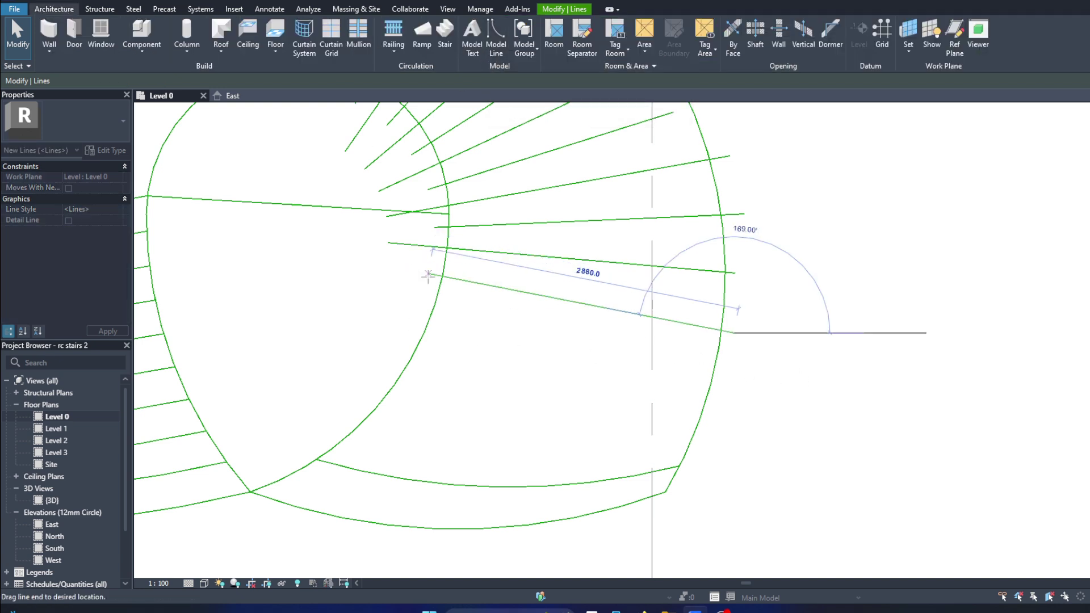
Step: Draw a model line (LI) from the inner curve past the outer boundary and adjust its inner end
key("l")
key("i")
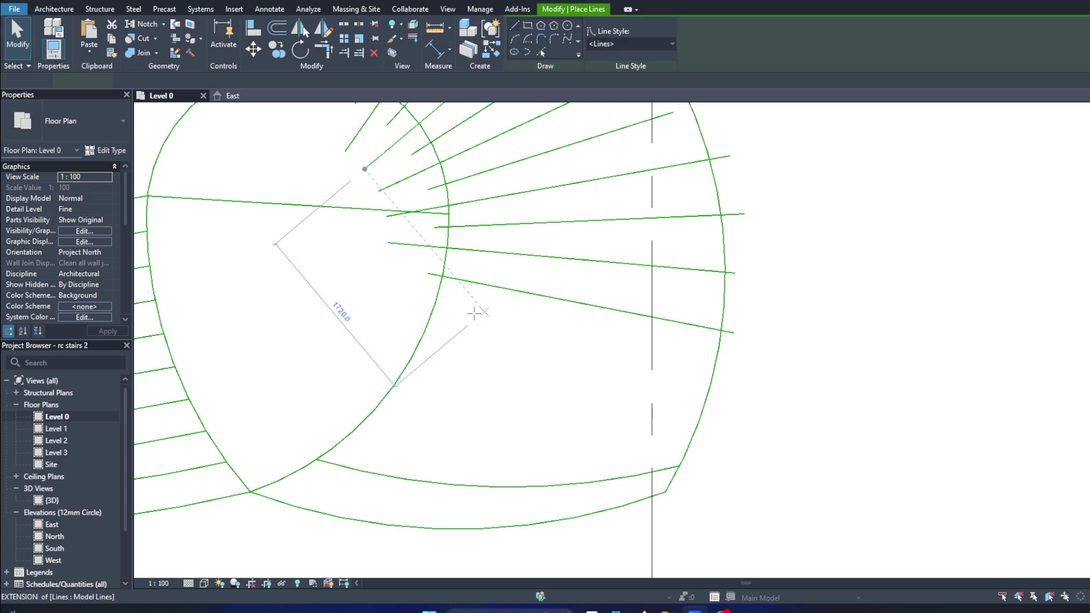
left_click(399, 291)
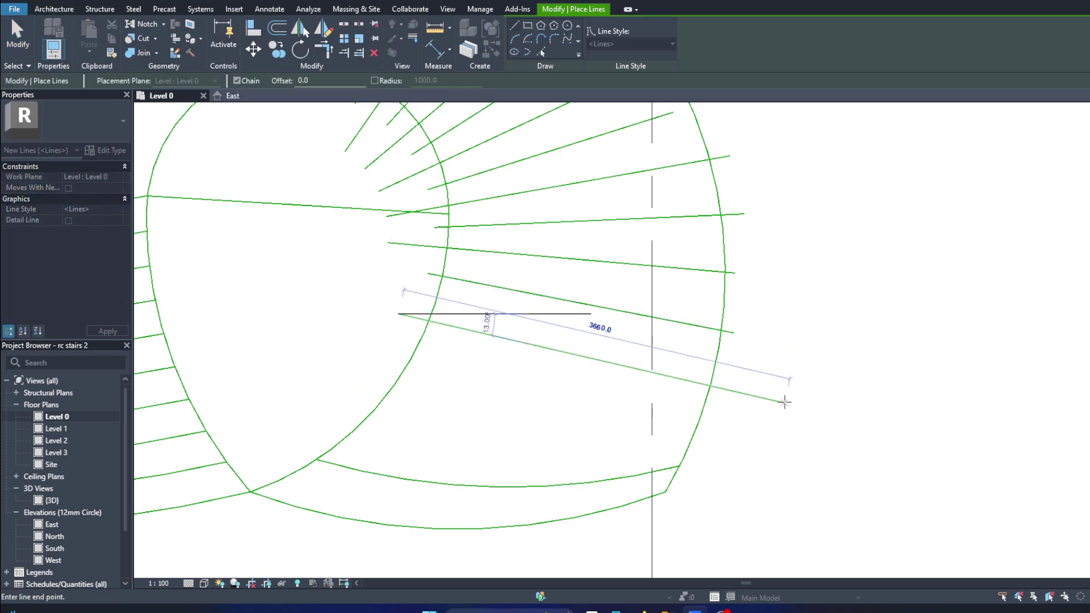
left_click(785, 402)
key("Escape")
key("Escape")
left_click_drag(399, 312, 394, 306)
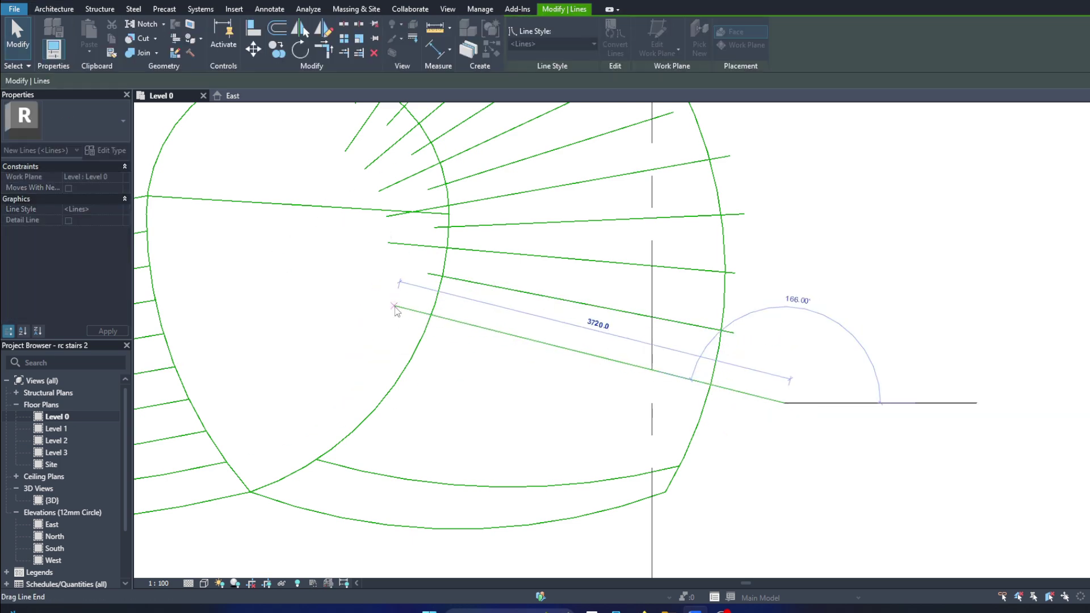
key("Delete")
scroll(494, 373, "down", 2)
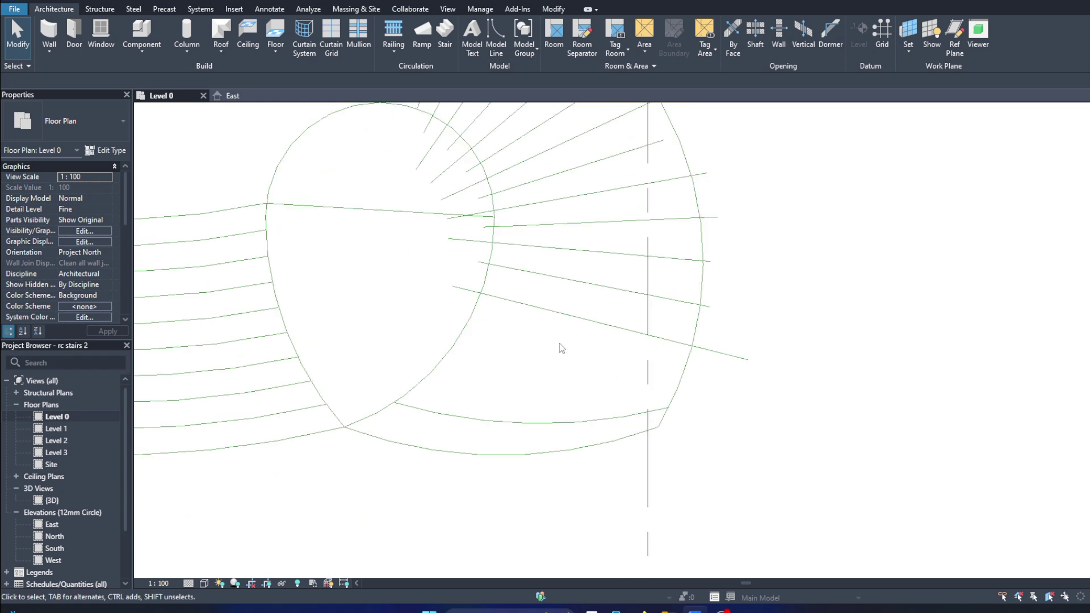
scroll(560, 348, "up", 1)
Step: Draw a sloping line from the inner loop and pull its right end onto the outer boundary
key("l")
key("i")
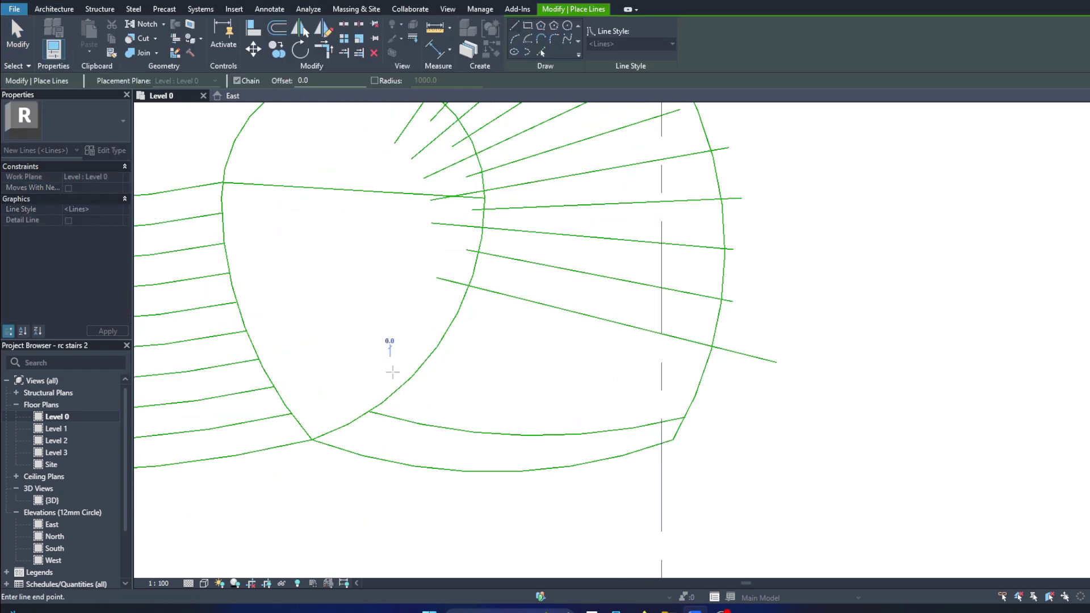
left_click(390, 371)
left_click(720, 400)
key("Escape")
key("Escape")
left_click(483, 387)
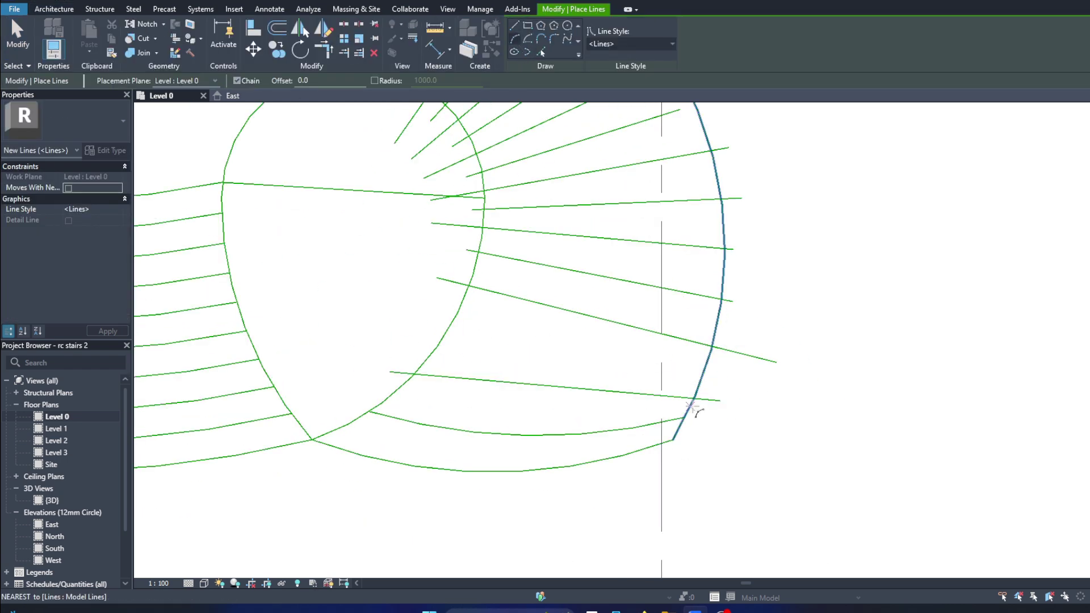
left_click_drag(720, 401, 729, 400)
scroll(665, 397, "up", 2)
Step: Draw a curved tread arc between the right and left intersections
key("Escape")
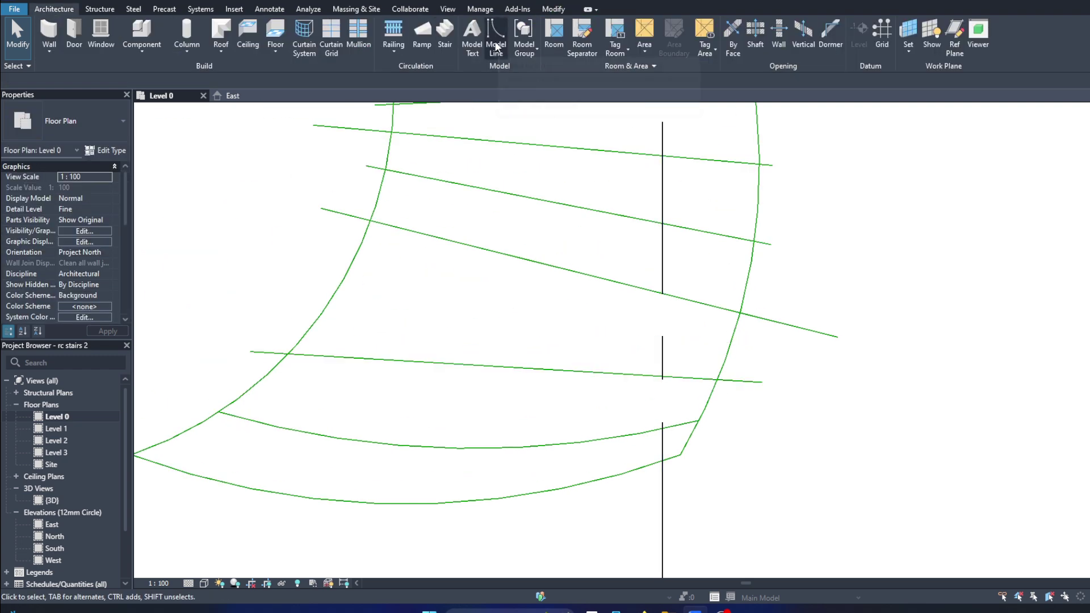
key("l")
key("i")
left_click(719, 380)
left_click(288, 354)
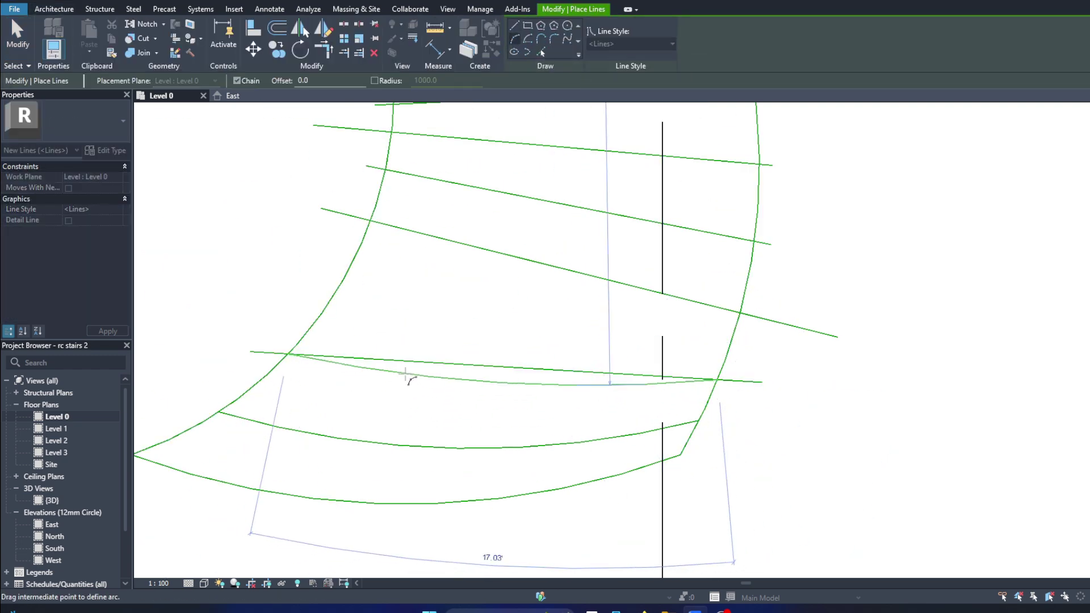
left_click(407, 382)
key("Escape")
key("Escape")
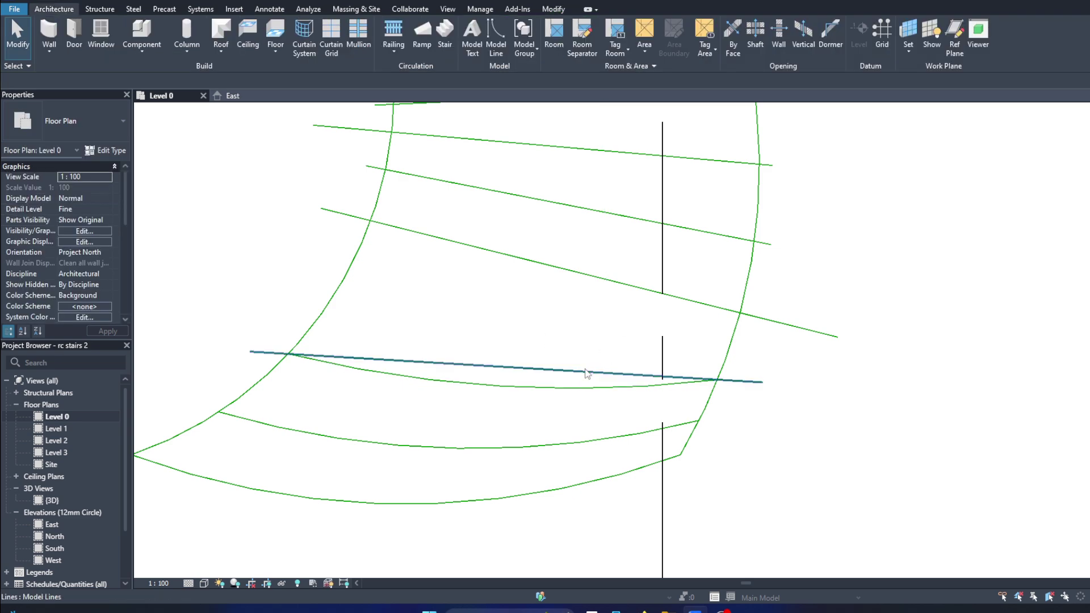
scroll(481, 231, "down", 2)
Step: Stretch a model line to about 3800 long
key("l")
key("i")
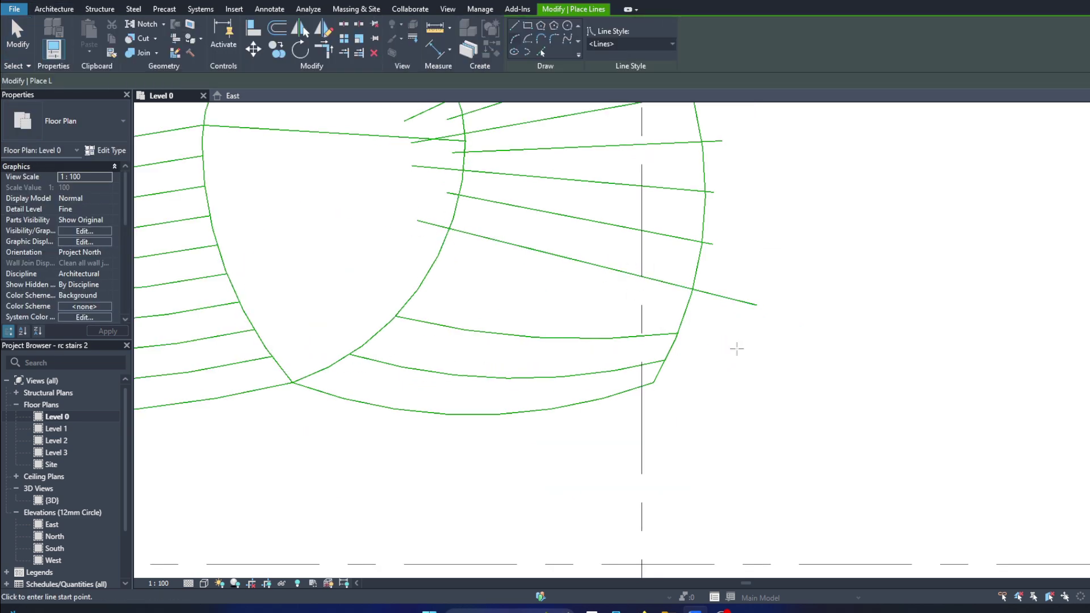
left_click_drag(418, 220, 766, 298)
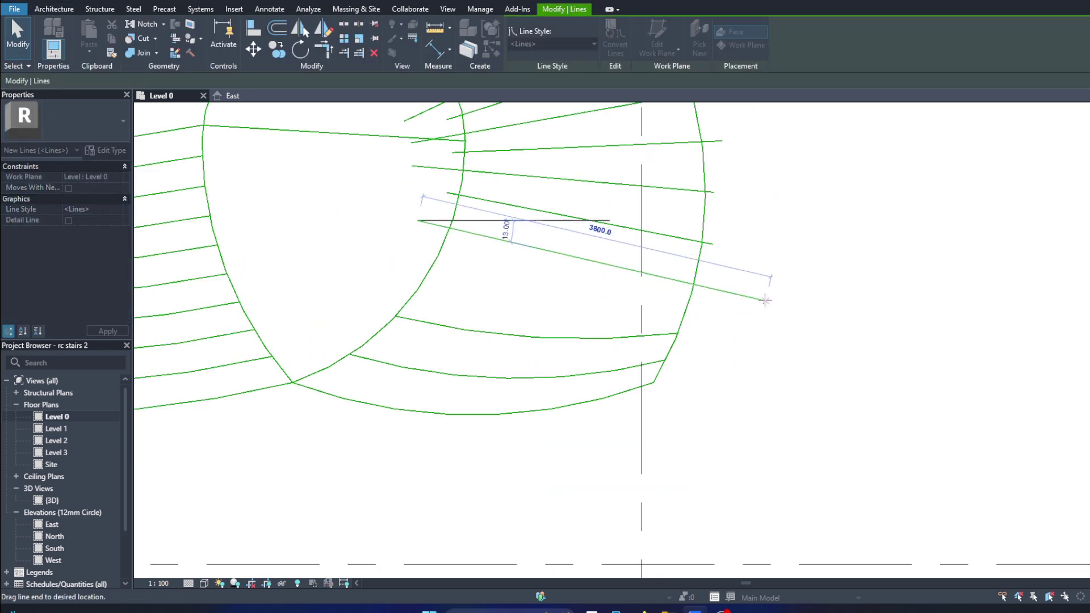
key("Escape")
scroll(738, 307, "up", 2)
Step: Draw another straight guide line across the right loop
key("l")
key("i")
left_click(715, 160)
left_click(701, 316)
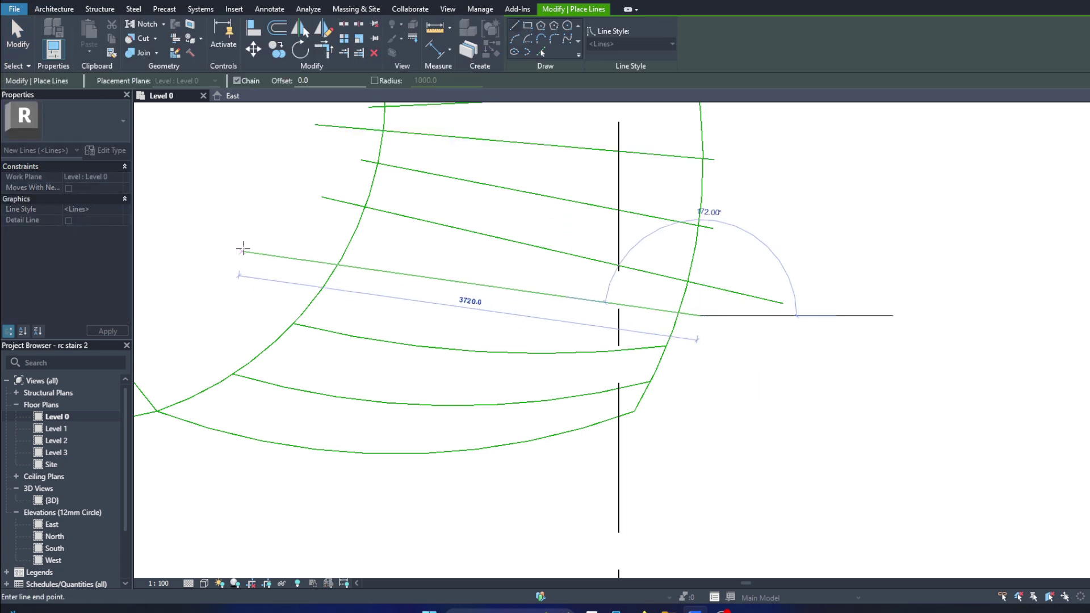
left_click(240, 251)
key("Escape")
key("Escape")
Step: Draw a curved tread arc from the guide line to the right boundary
key("l")
key("i")
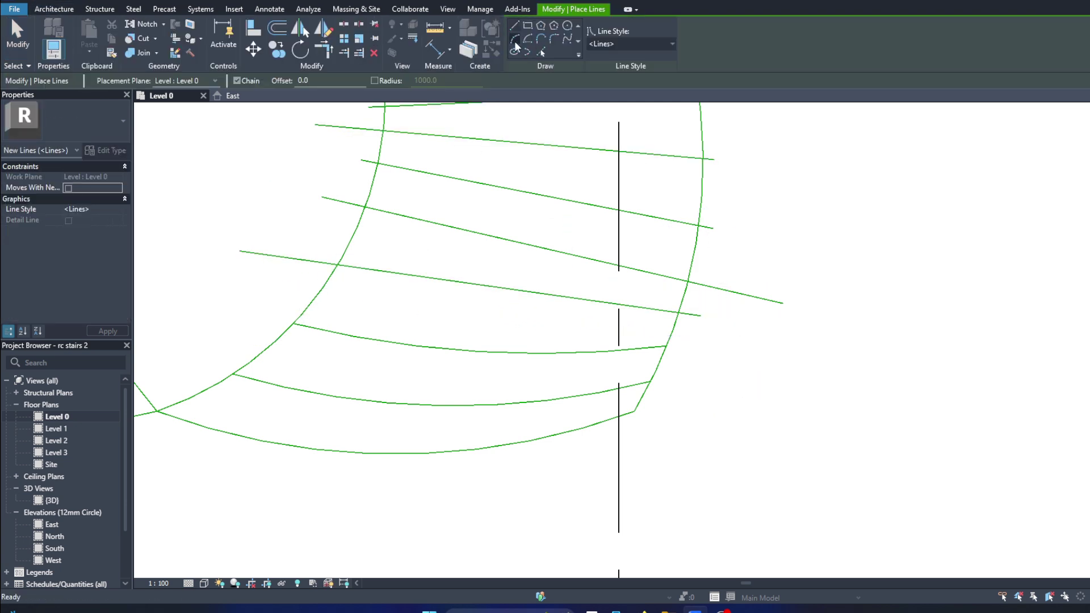
left_click(337, 265)
left_click(679, 313)
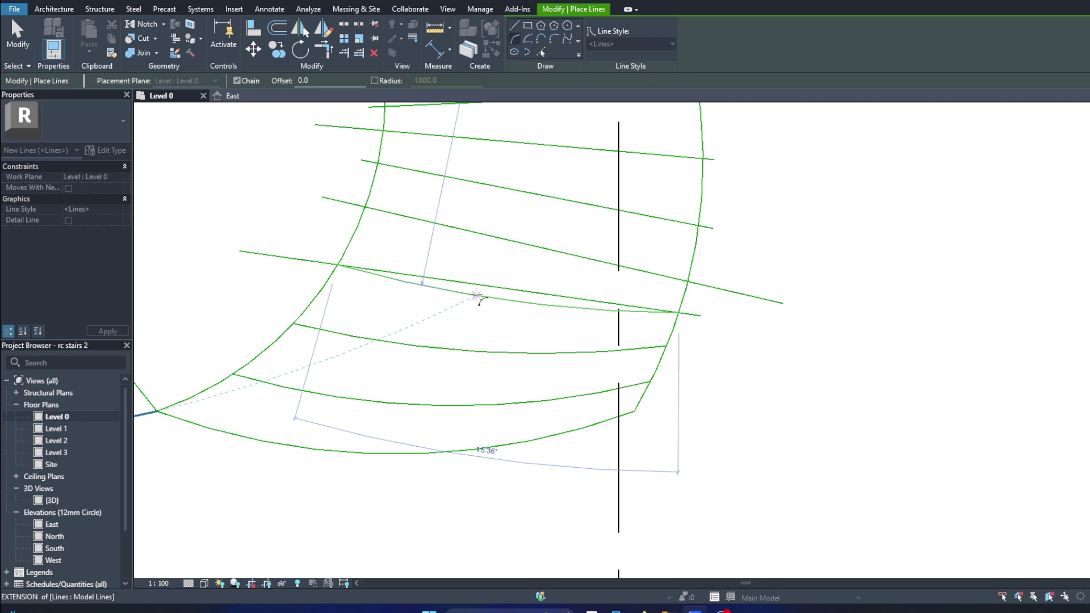
left_click(475, 304)
key("Escape")
key("Escape")
Step: Move the guide line's left end outward
left_click(299, 257)
scroll(299, 258, "up", 3)
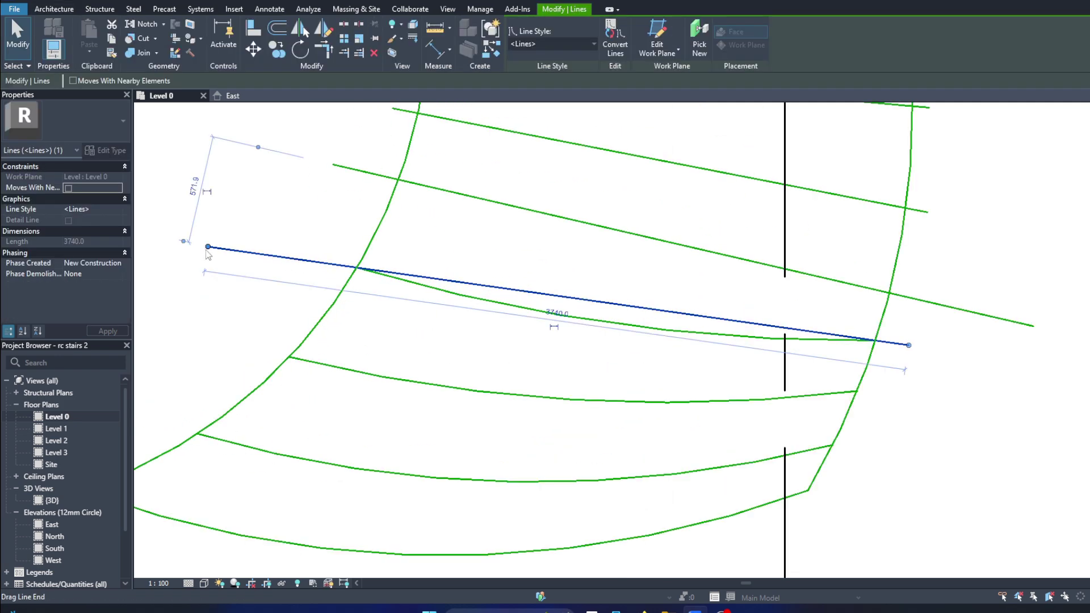
left_click_drag(209, 246, 203, 258)
key("Escape")
Step: Add a new sloping line across the outer boundary and lengthen its left end
key("l")
key("i")
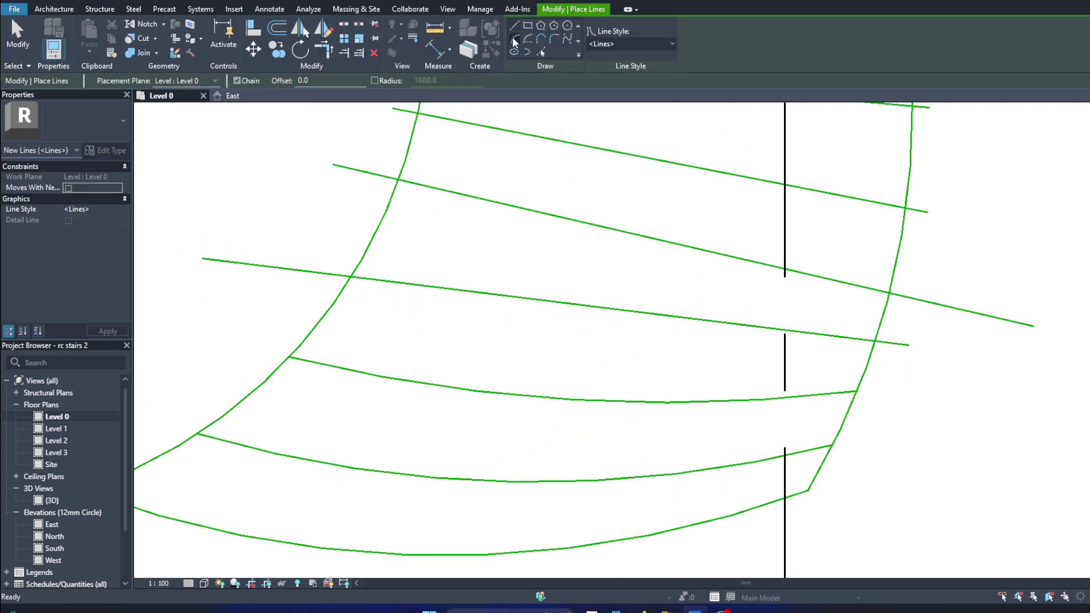
left_click(365, 277)
left_click(864, 341)
key("Escape")
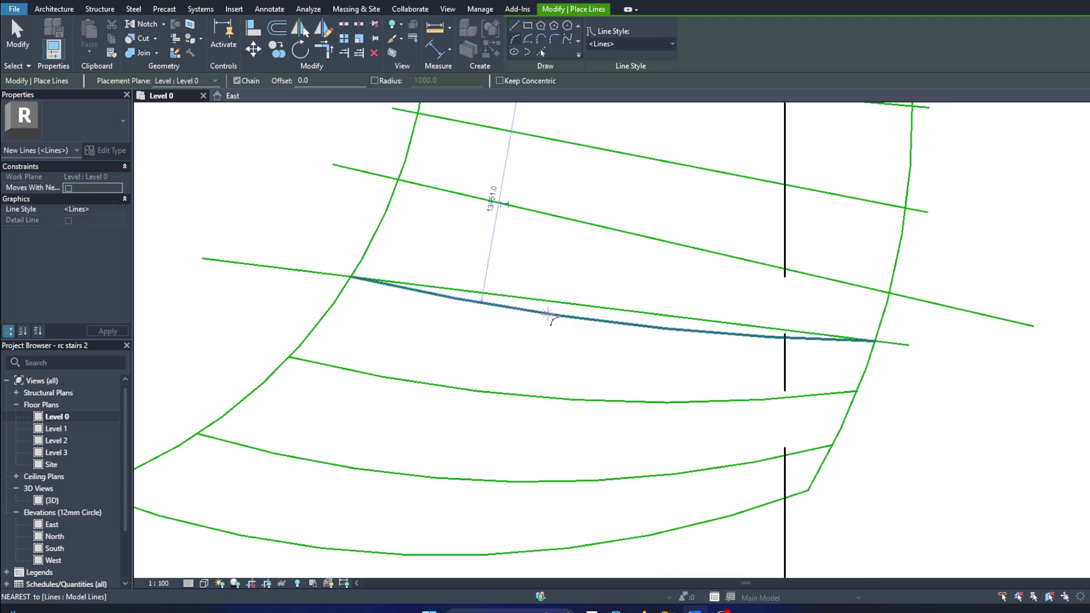
scroll(623, 307, "up", 2)
mouse_move(624, 307)
left_mouse_down()
mouse_move(782, 308)
mouse_move(765, 256)
mouse_move(786, 247)
left_mouse_up()
left_click_drag(459, 197, 443, 200)
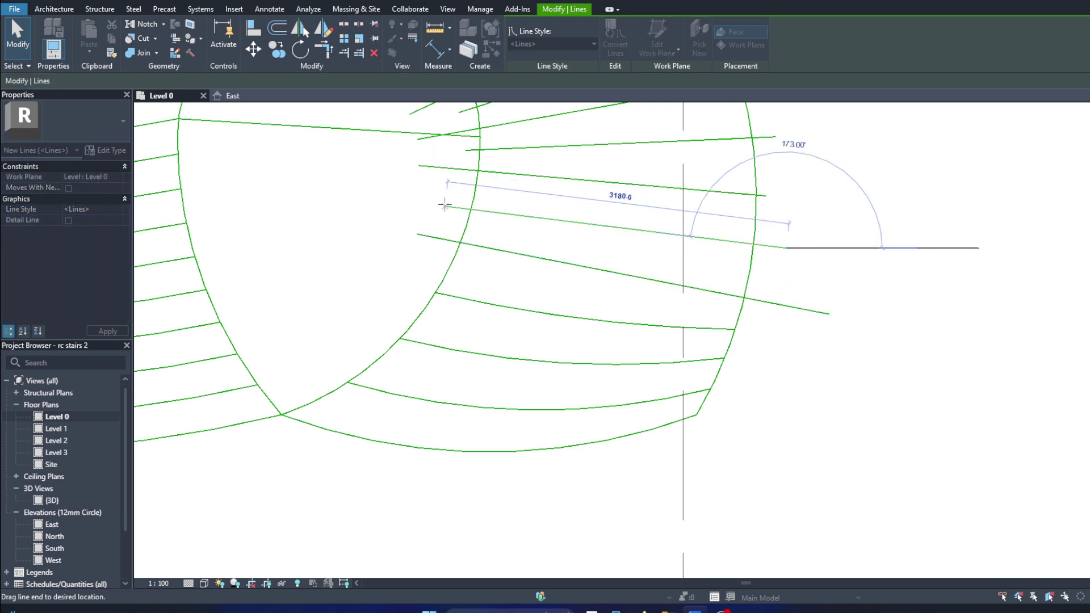
key("Escape")
scroll(601, 283, "down", 3)
scroll(602, 284, "up", 2)
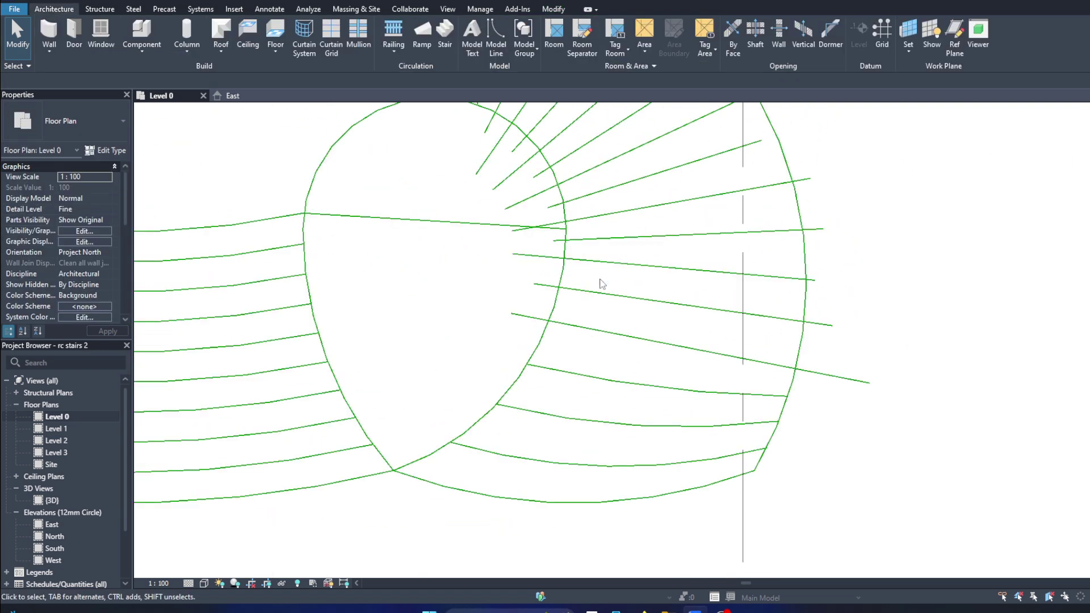
Step: Change the radial line's angle by moving its right end
left_click(542, 290)
left_click_drag(832, 325, 909, 341)
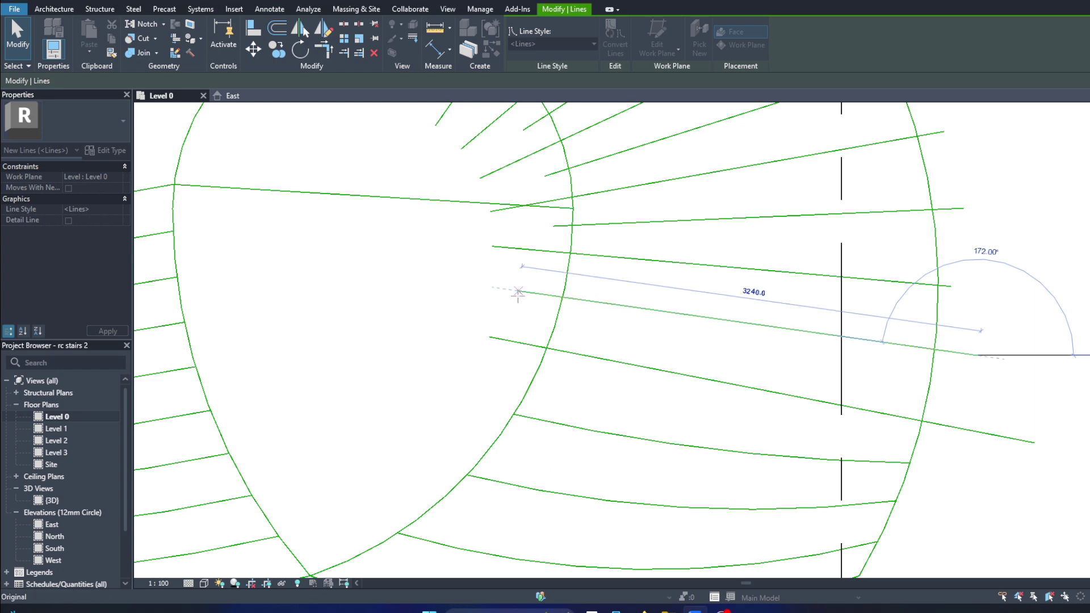
key("Escape")
scroll(782, 372, "up", 2)
Step: Extend the straight guide line's right end past the outer boundary, abandoning an unfinished arc
left_click(500, 38)
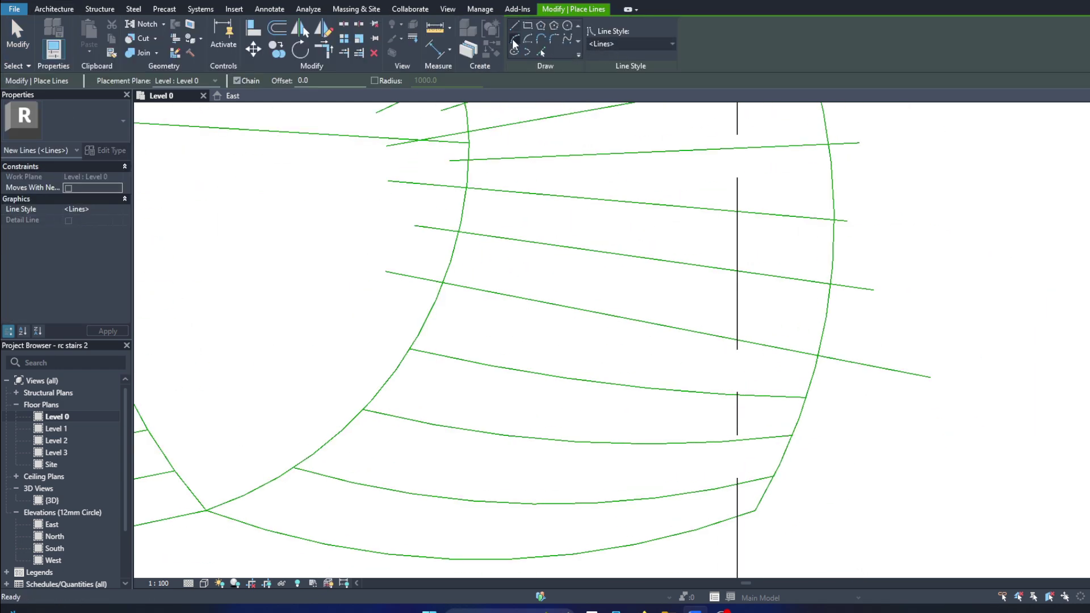
left_click(818, 356)
left_click(445, 287)
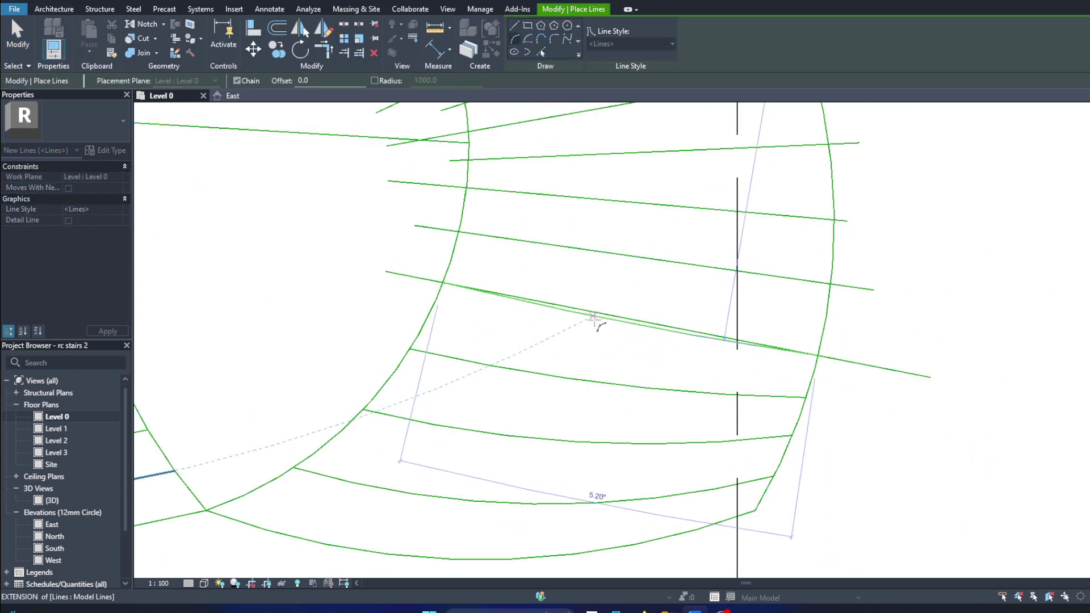
key("Escape")
key("Escape")
left_click(908, 375)
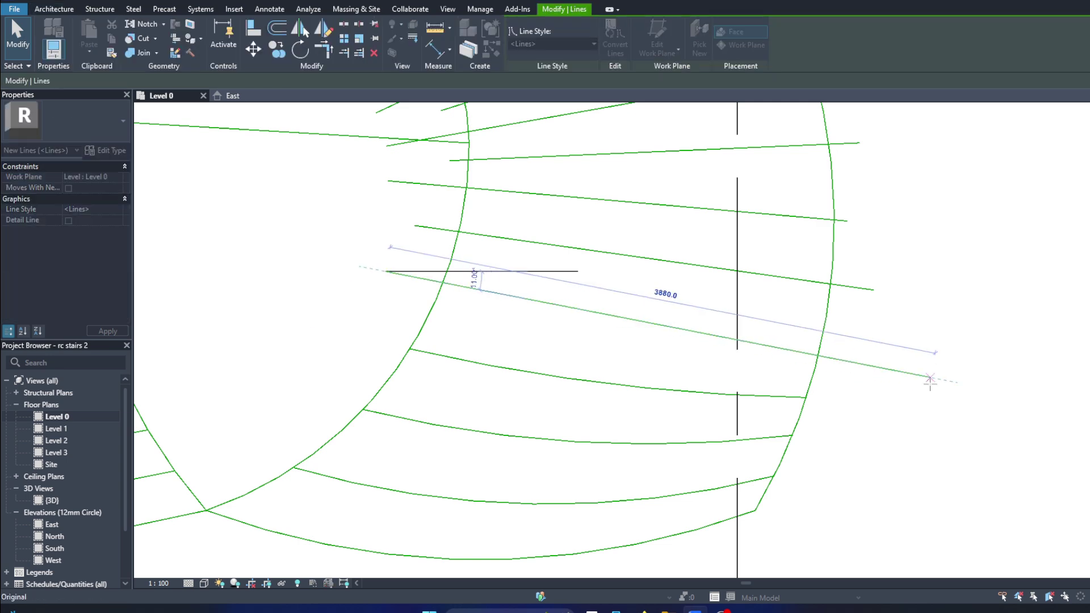
left_click_drag(931, 378, 957, 392)
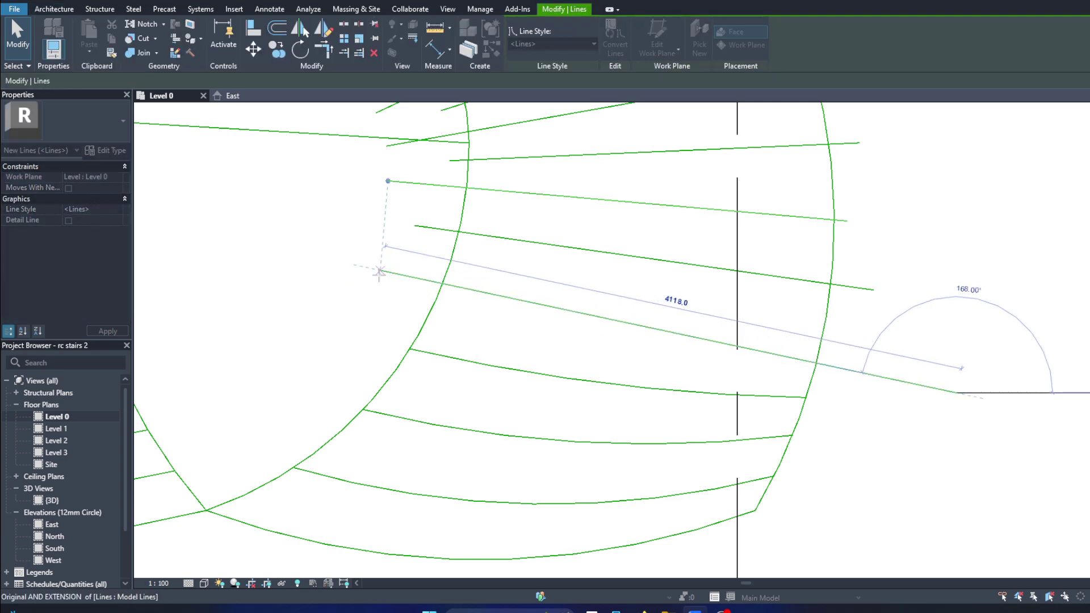
left_click_drag(386, 274, 380, 272)
key("Escape")
Step: Try placing another arc between the guide line and boundary, then cancel it
left_click(486, 32)
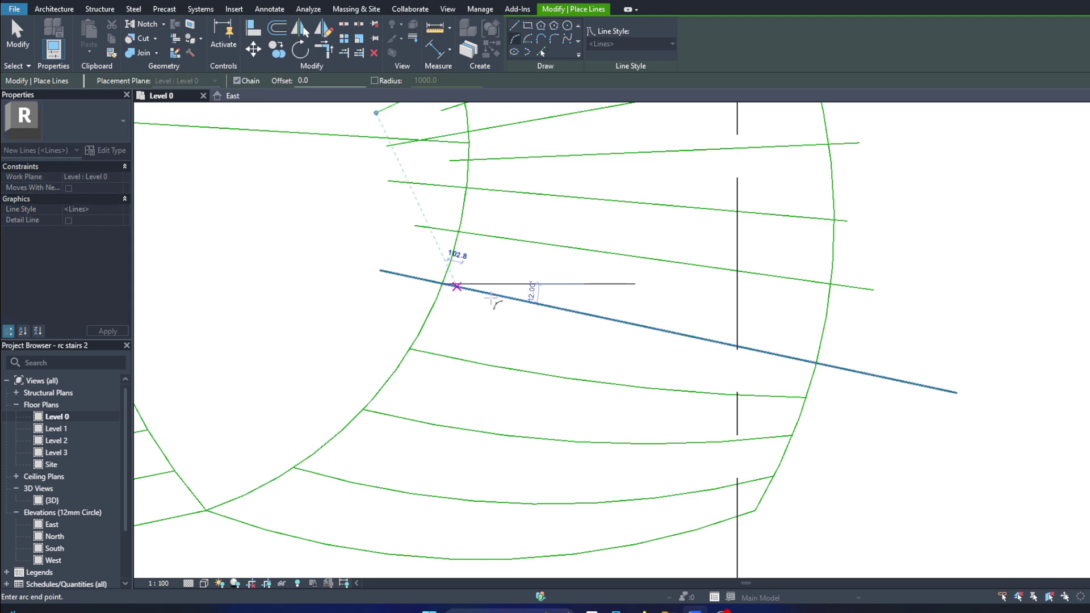
left_click(443, 283)
left_click(816, 362)
key("Escape")
key("Escape")
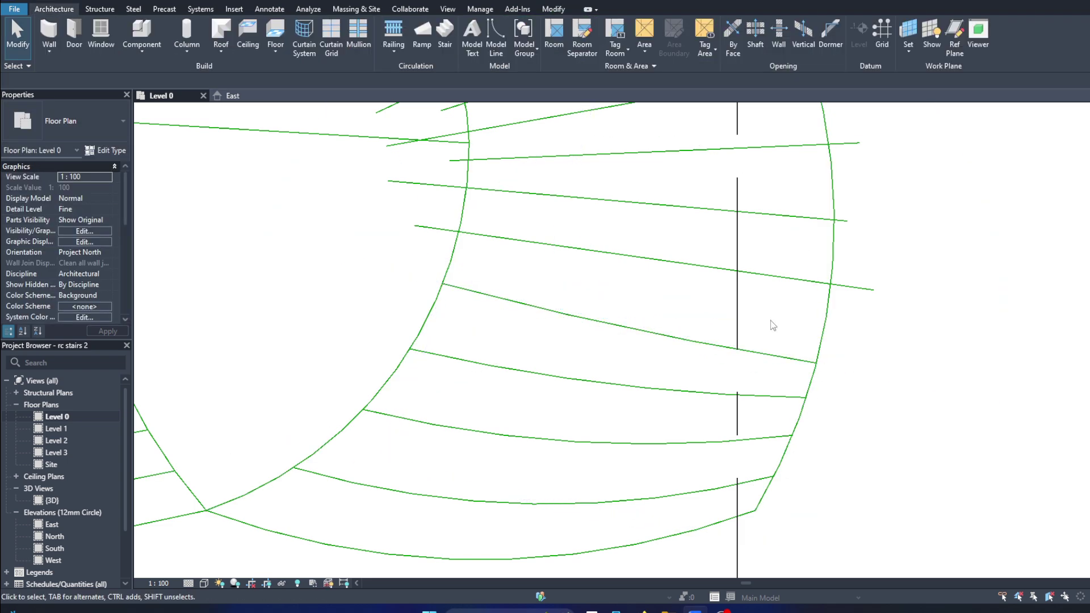
scroll(772, 321, "down", 5)
scroll(821, 268, "up", 3)
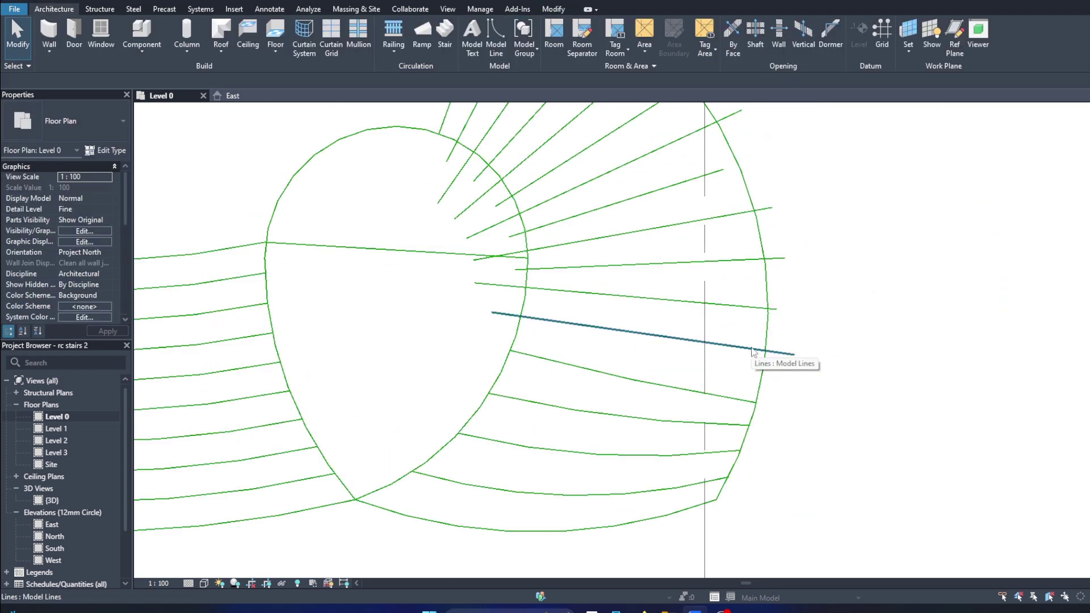
Step: Pull a radial landing line's left end onto the inner circle
left_click(758, 404)
scroll(968, 235, "down", 3)
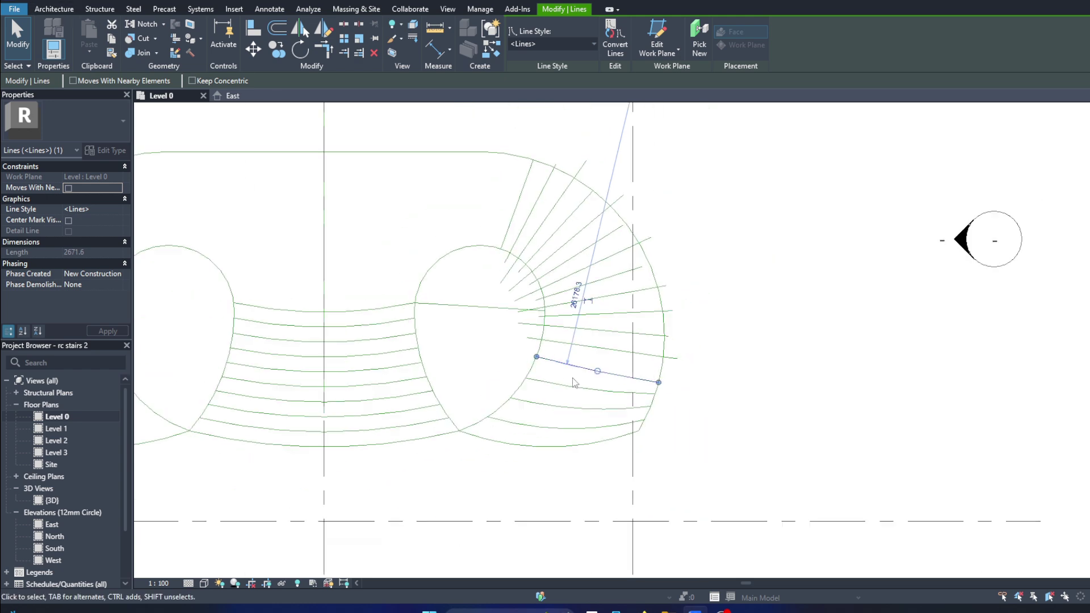
scroll(748, 312, "down", 2)
scroll(783, 297, "up", 1)
scroll(594, 381, "up", 5)
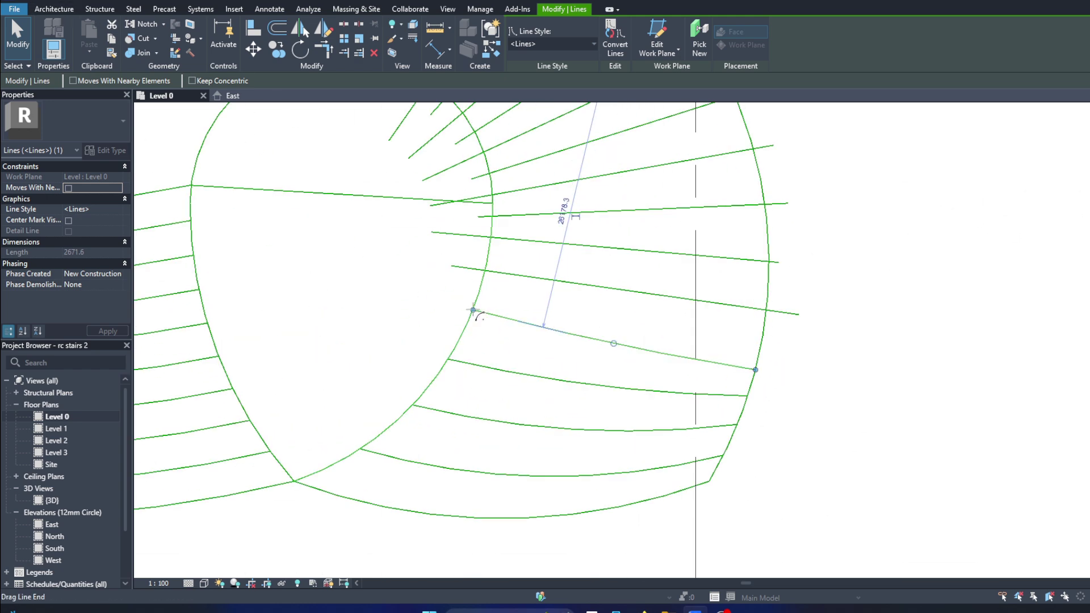
left_click_drag(473, 310, 454, 305)
key("Escape")
Step: Draw a new line from the inner circle to the outer boundary
key("l")
key("i")
left_click(432, 307)
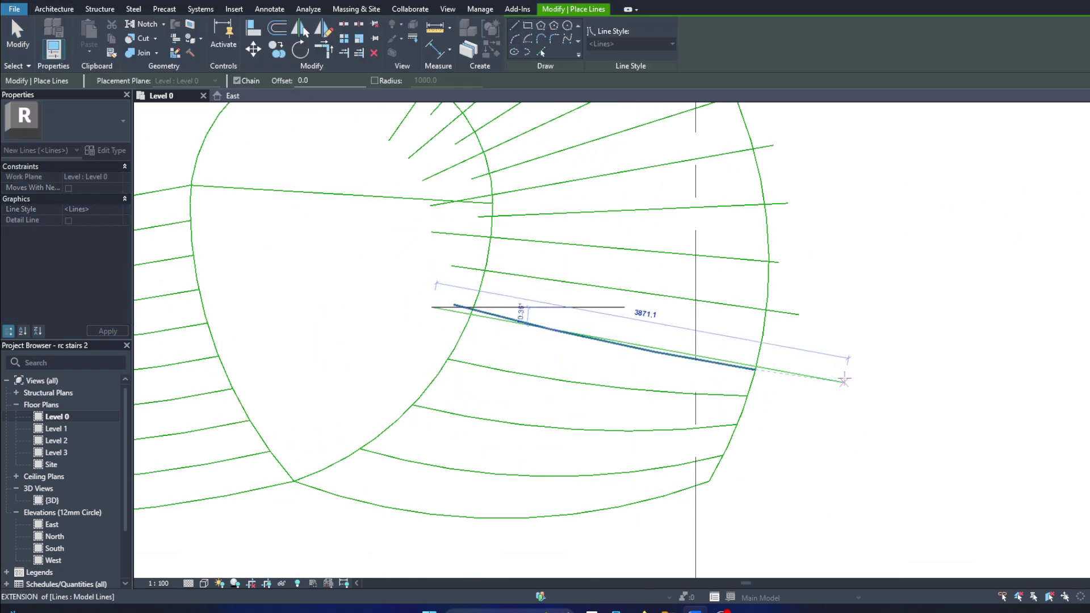
left_click(840, 377)
key("Escape")
key("Escape")
Step: Draw a curved tread arc between two points on the new line
key("l")
key("i")
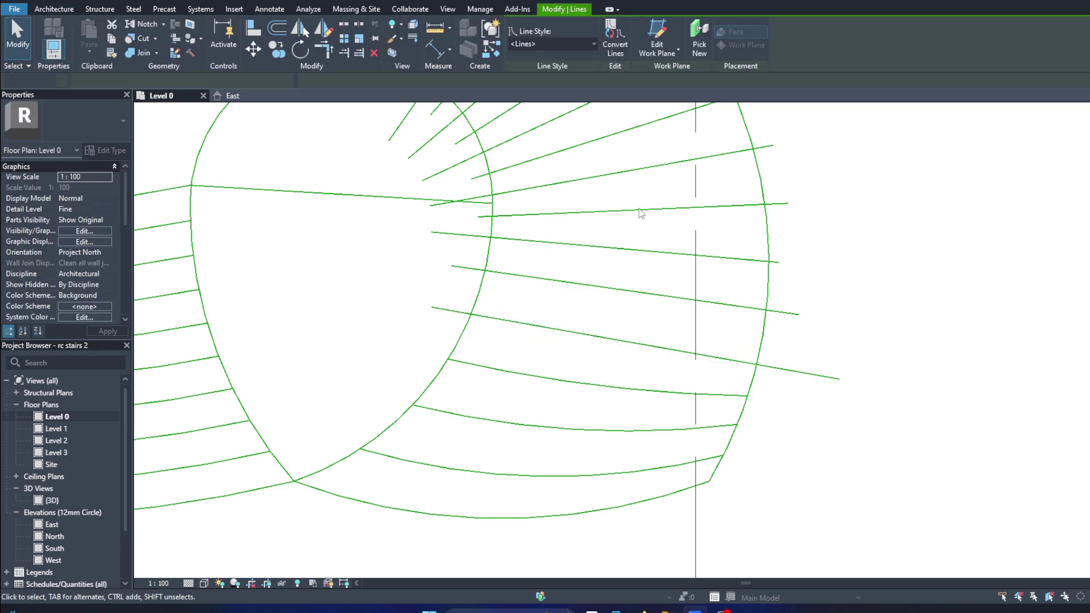
left_click(483, 316)
left_click(756, 363)
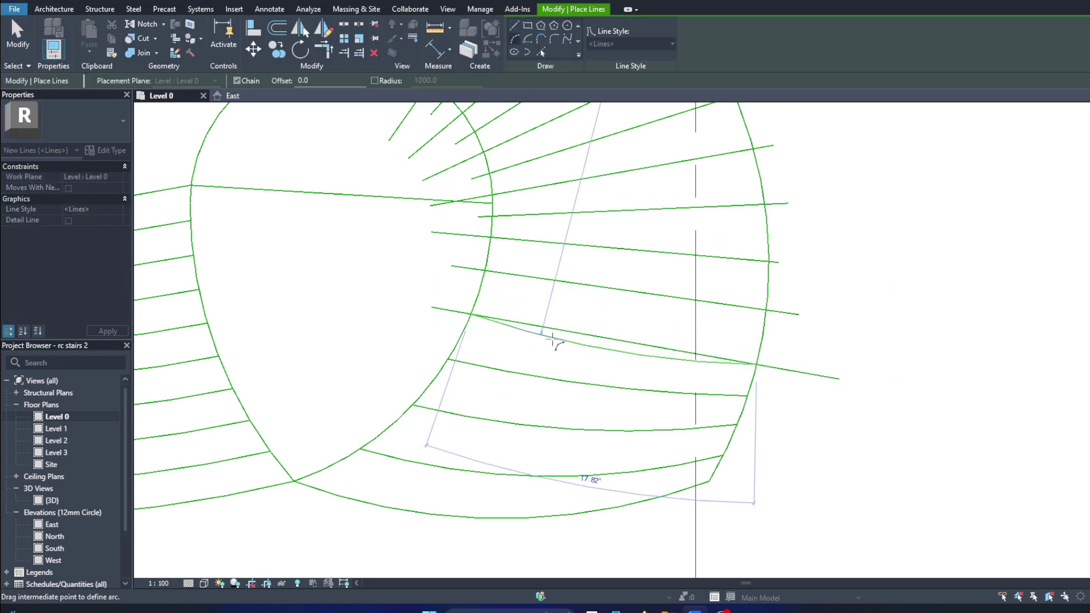
scroll(572, 341, "up", 3)
left_click(606, 359)
key("Escape")
key("Escape")
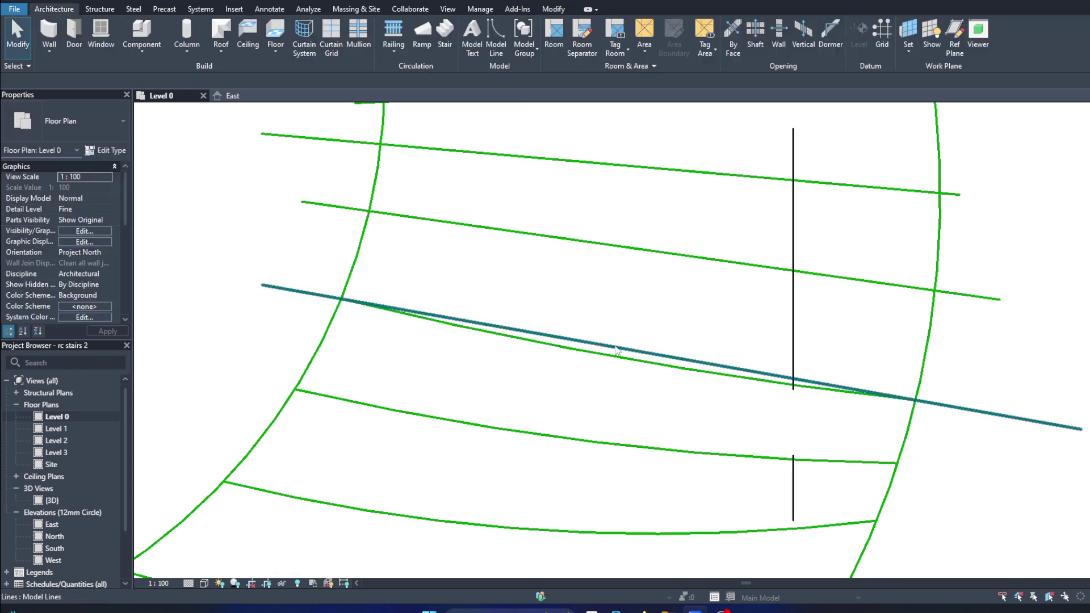
scroll(624, 341, "down", 3)
Step: Finish another curved tread line in the right loop
key("l")
key("i")
scroll(627, 380, "down", 2)
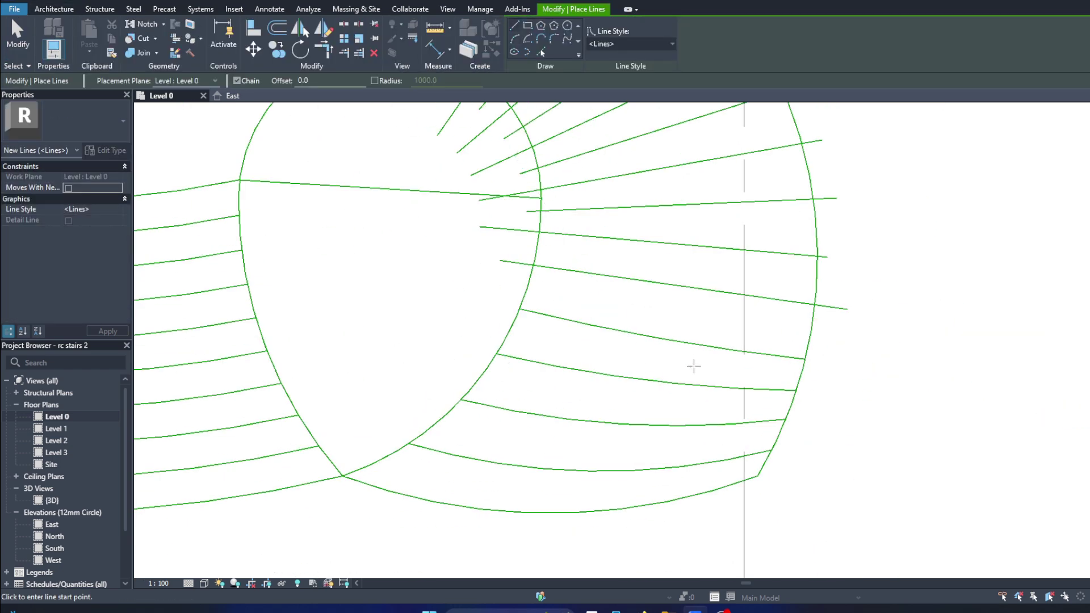
scroll(694, 366, "down", 2)
scroll(620, 365, "up", 2)
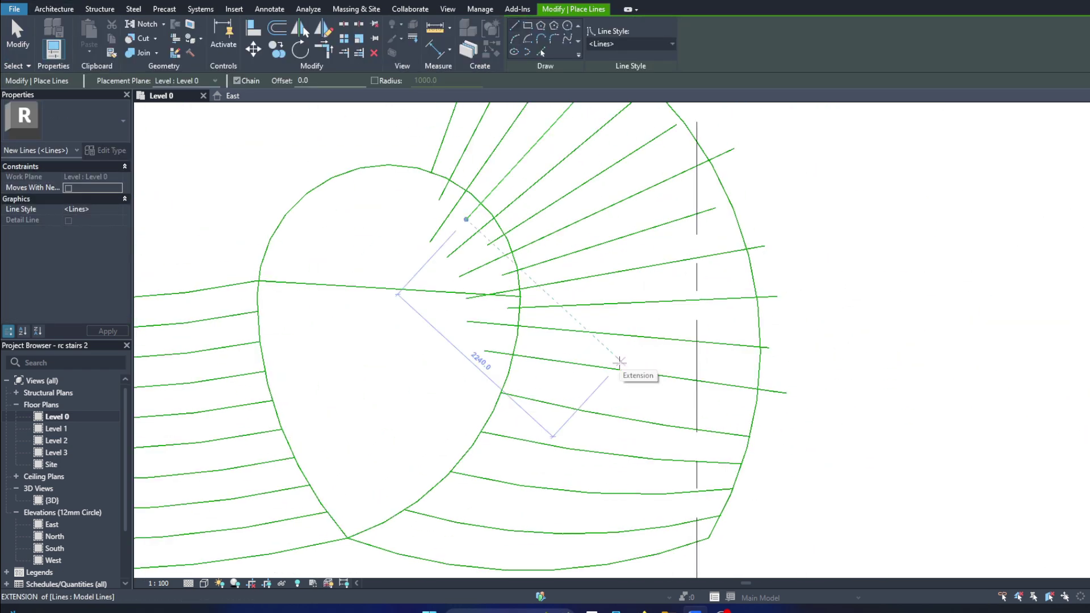
scroll(620, 362, "down", 2)
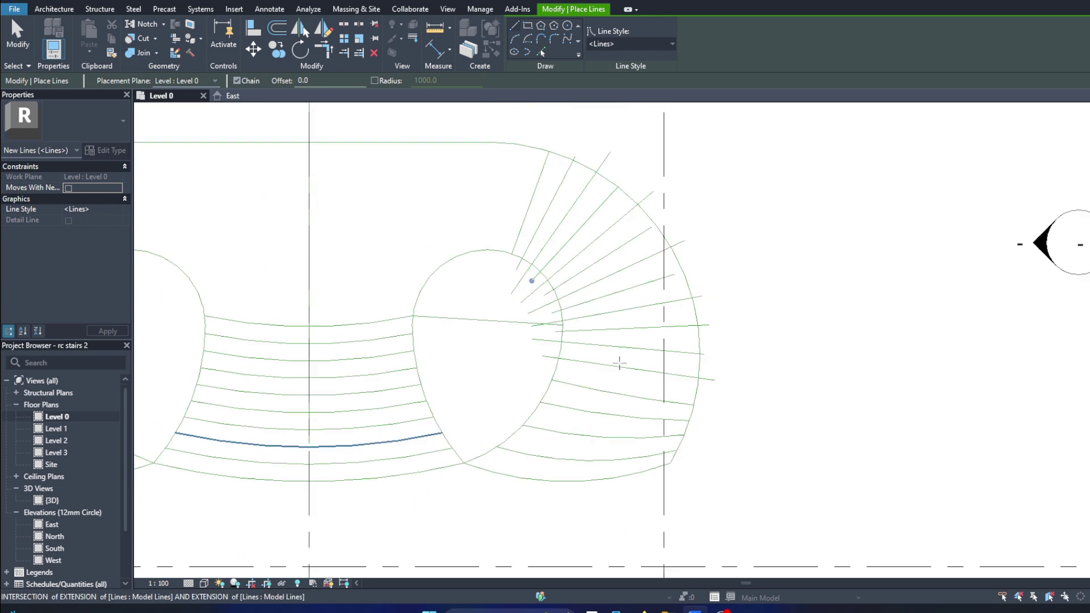
left_click(619, 360)
key("Escape")
key("Escape")
Step: Start a new line at the inner circle, then cancel it
left_click(496, 35)
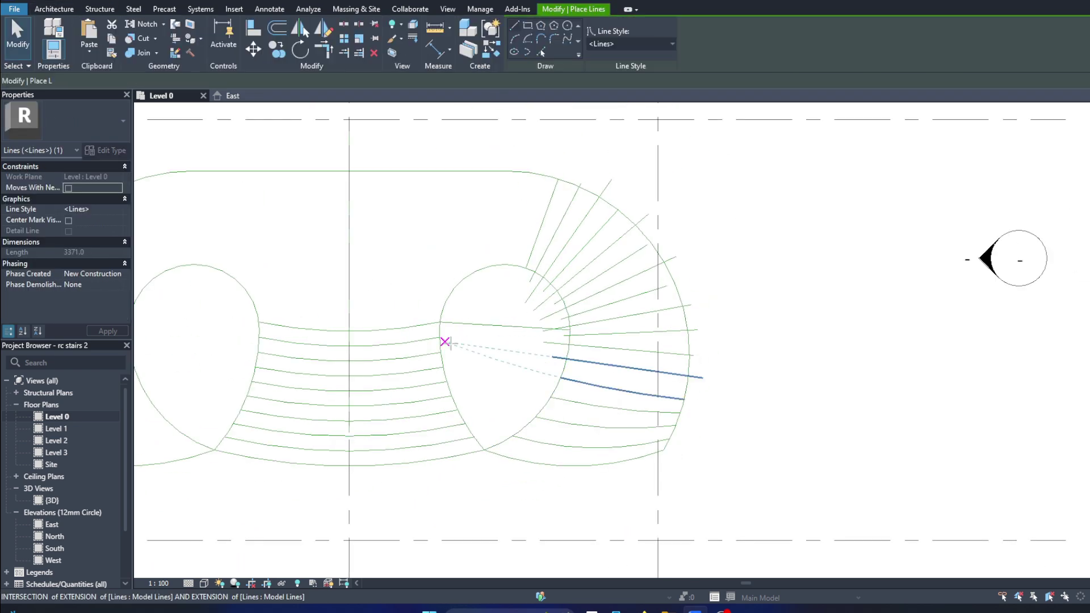
left_click(444, 329)
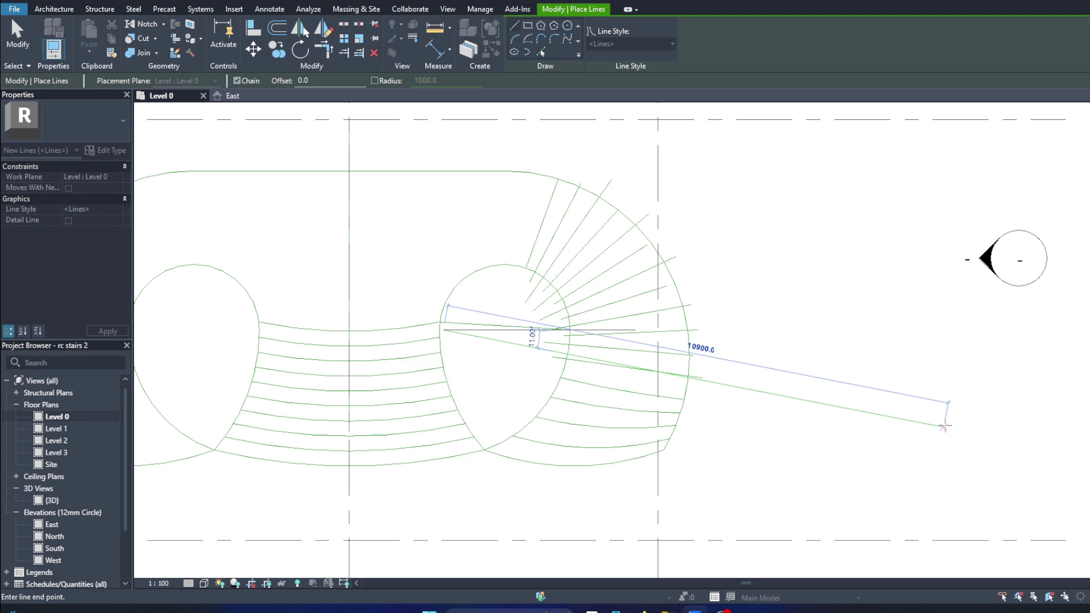
key("Escape")
scroll(568, 355, "up", 3)
Step: Delete the bottom arc of the right loop
left_click(568, 373)
key("Escape")
left_click(535, 452)
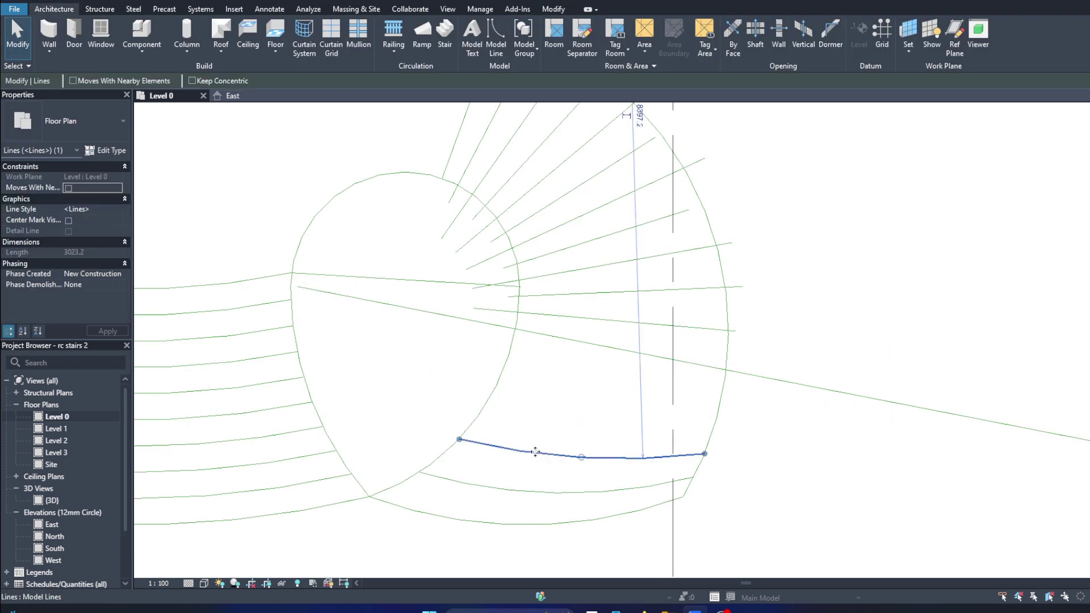
key("Delete")
left_click(676, 325)
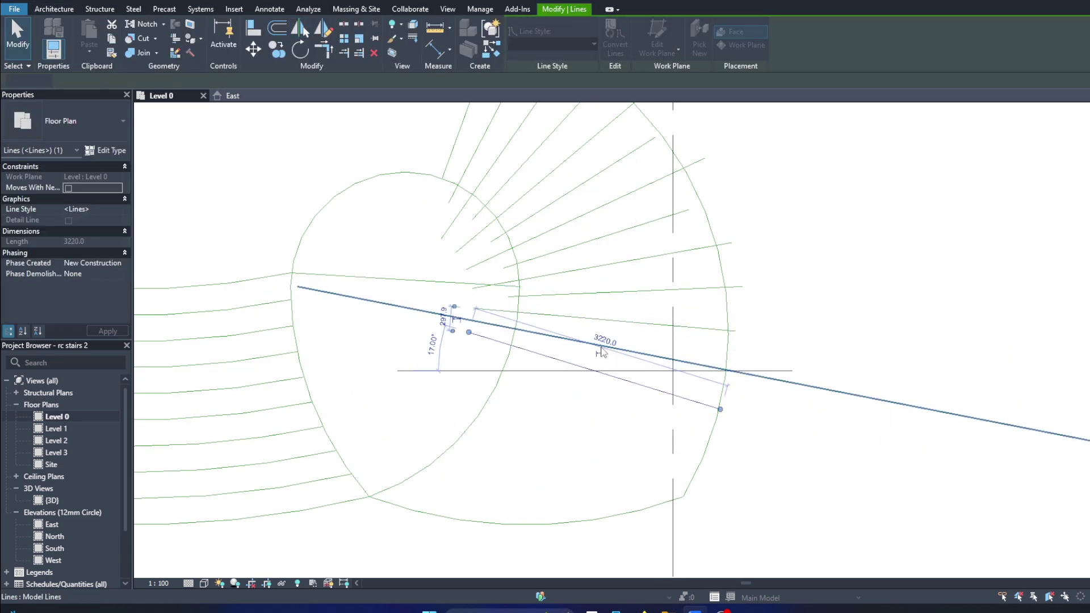
left_click(593, 444)
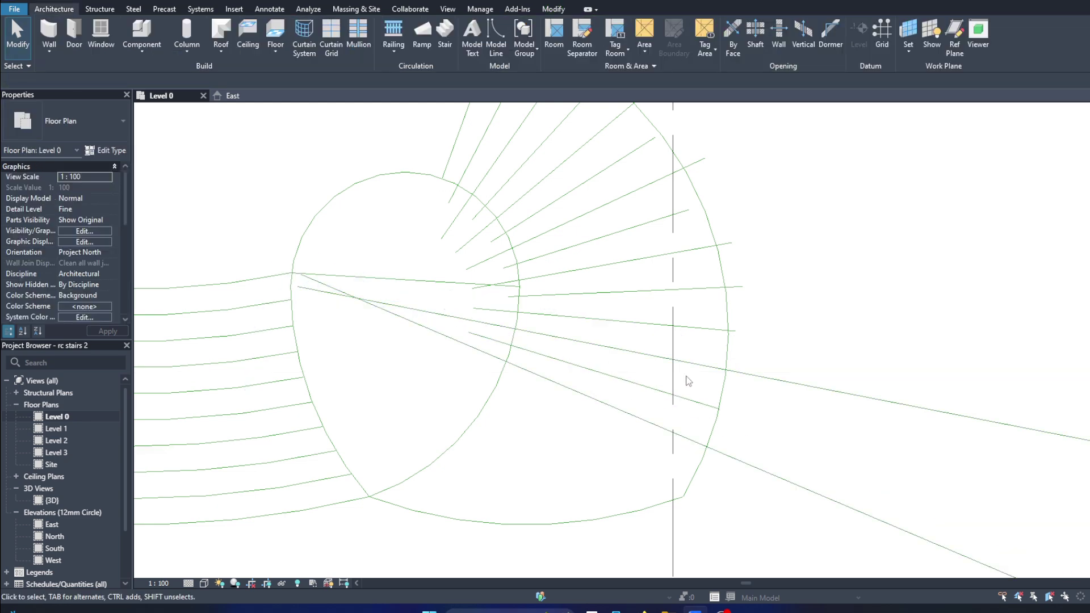
Step: Move the long diagonal's left end onto the circle and stretch it to 11000.0
scroll(689, 381, "down", 3)
scroll(625, 375, "up", 3)
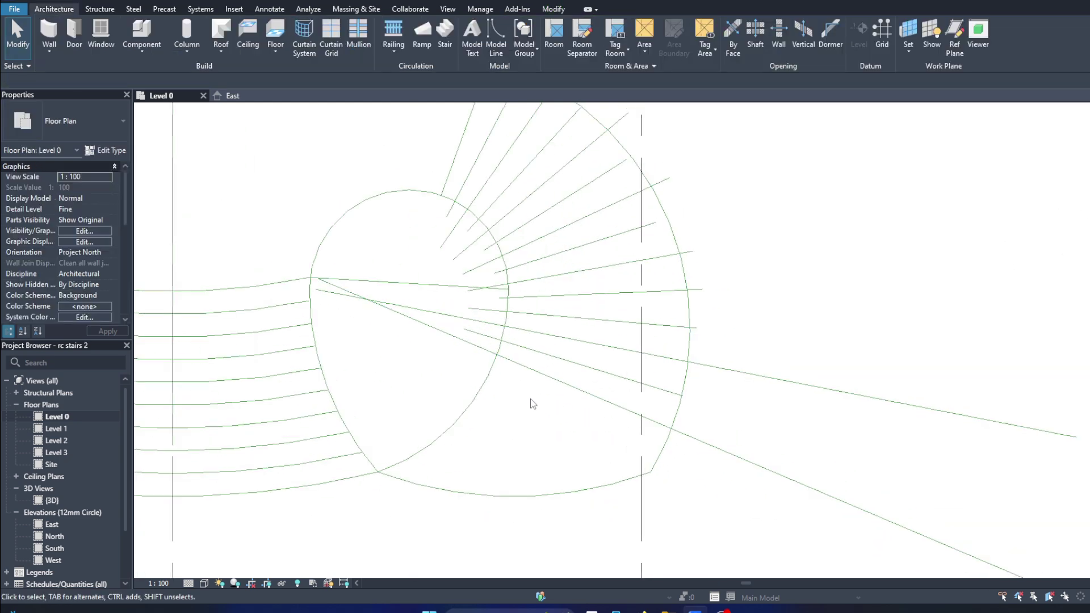
left_click(397, 294)
left_click_drag(318, 278, 316, 289)
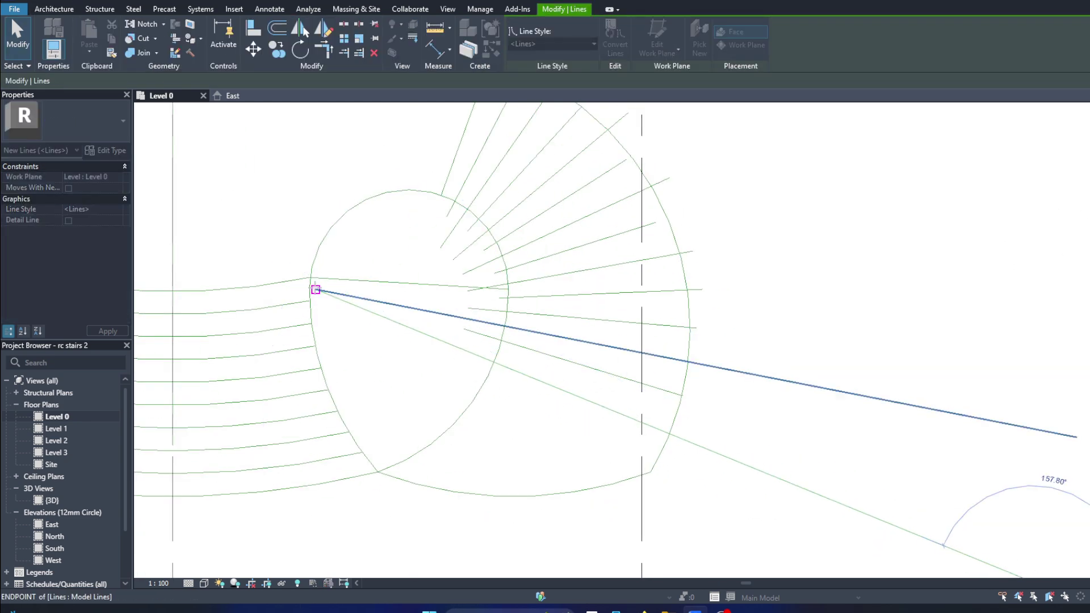
scroll(316, 290, "down", 3)
scroll(834, 443, "up", 3)
mouse_move(840, 448)
left_mouse_down()
mouse_move(825, 443)
mouse_move(839, 445)
left_mouse_up()
Step: Undo to remove the extra diagonal line
scroll(333, 321, "up", 1)
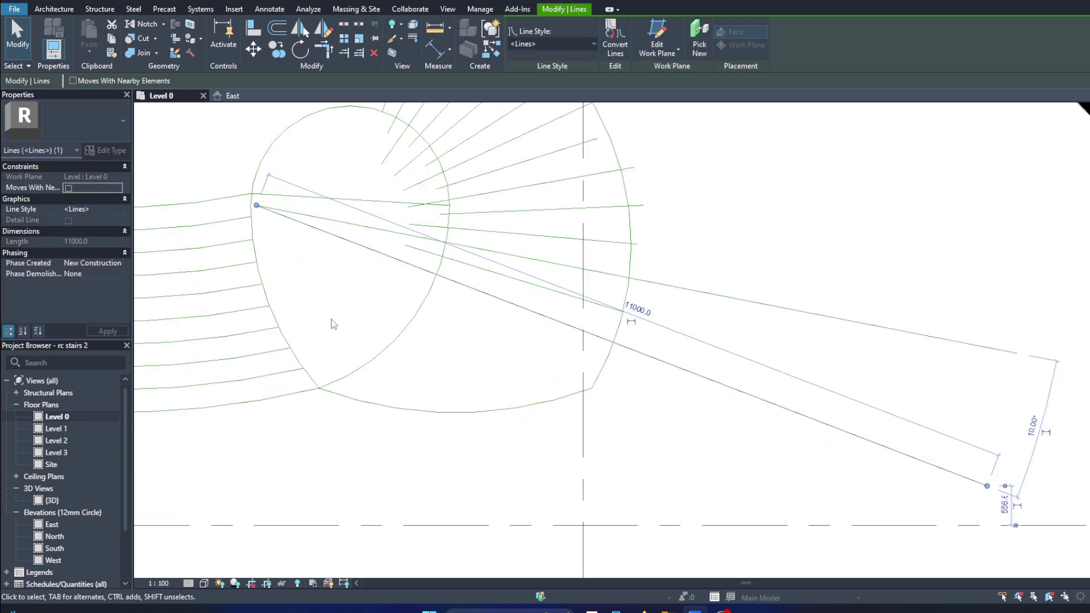
scroll(332, 321, "up", 1)
scroll(642, 354, "down", 1)
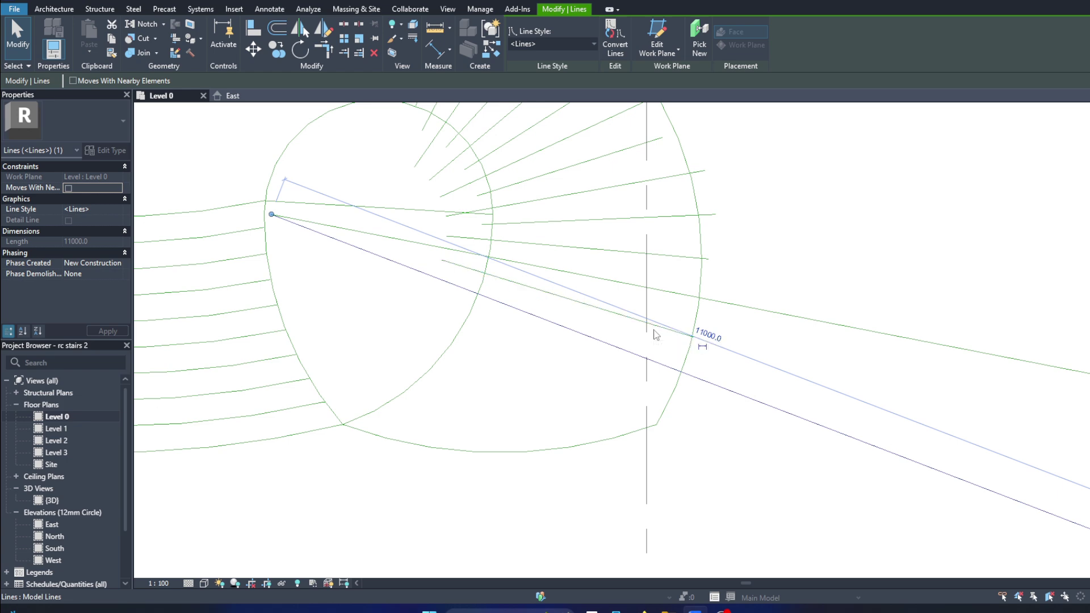
key("ctrl+z")
key("ctrl+z")
scroll(619, 331, "down", 1)
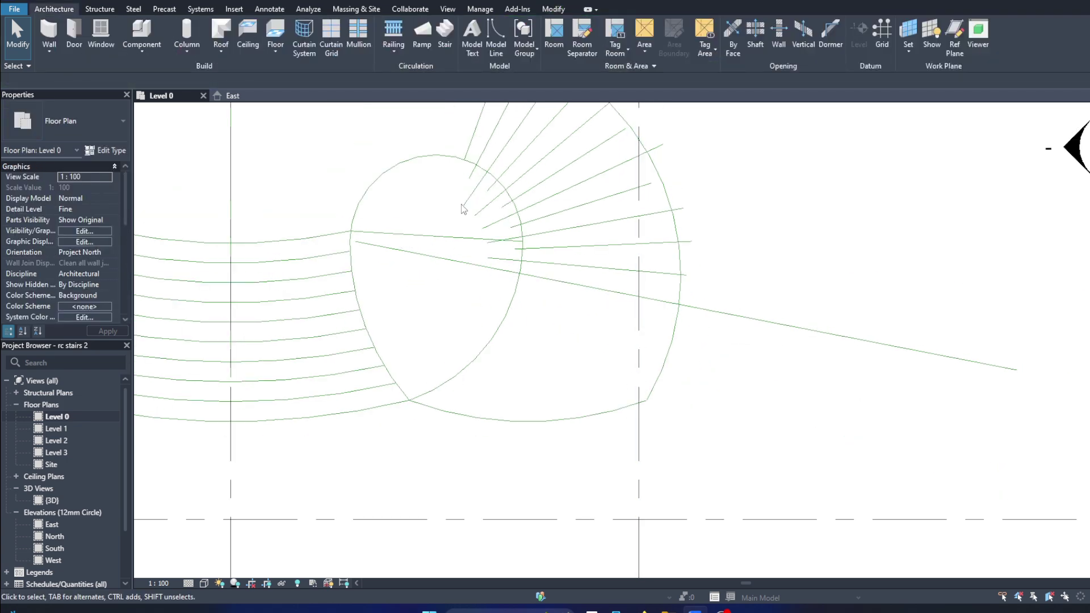
Step: Draw two model lines from the outer boundary to the inner circle of the right loop
left_click(495, 40)
left_click(670, 384)
left_click(430, 381)
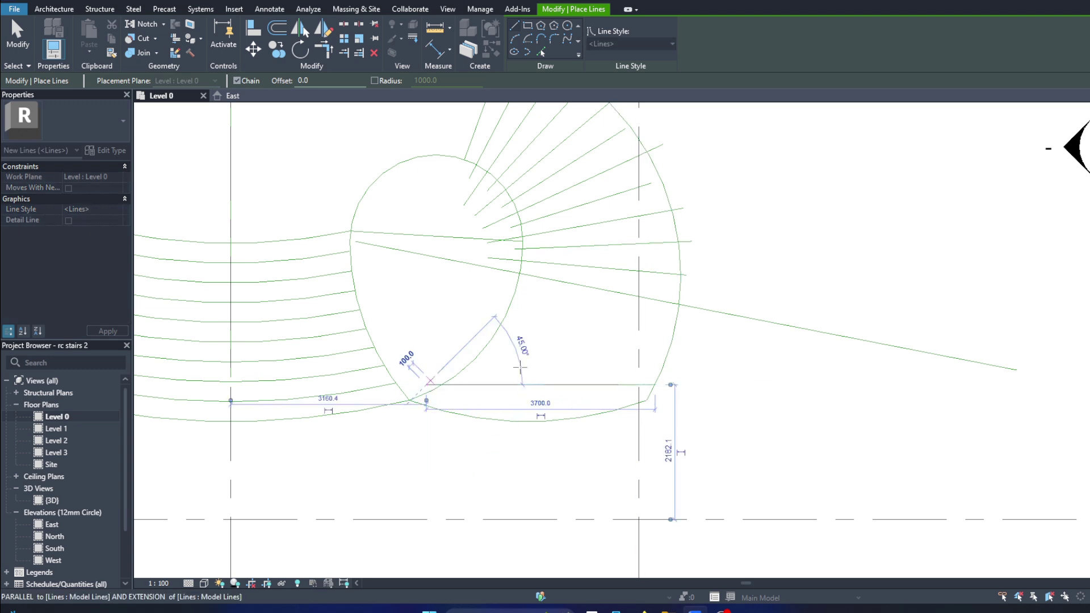
key("Escape")
left_click(664, 366)
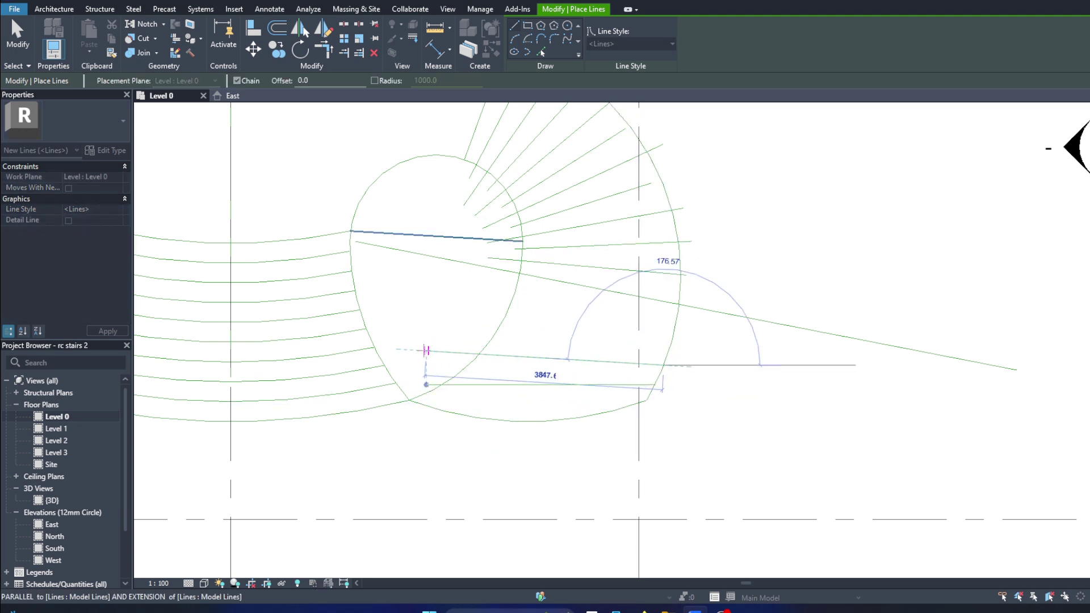
left_click(427, 350)
Step: Add a third landing line from the boundary intersection and stretch its end onto the boundary
scroll(668, 353, "up", 2)
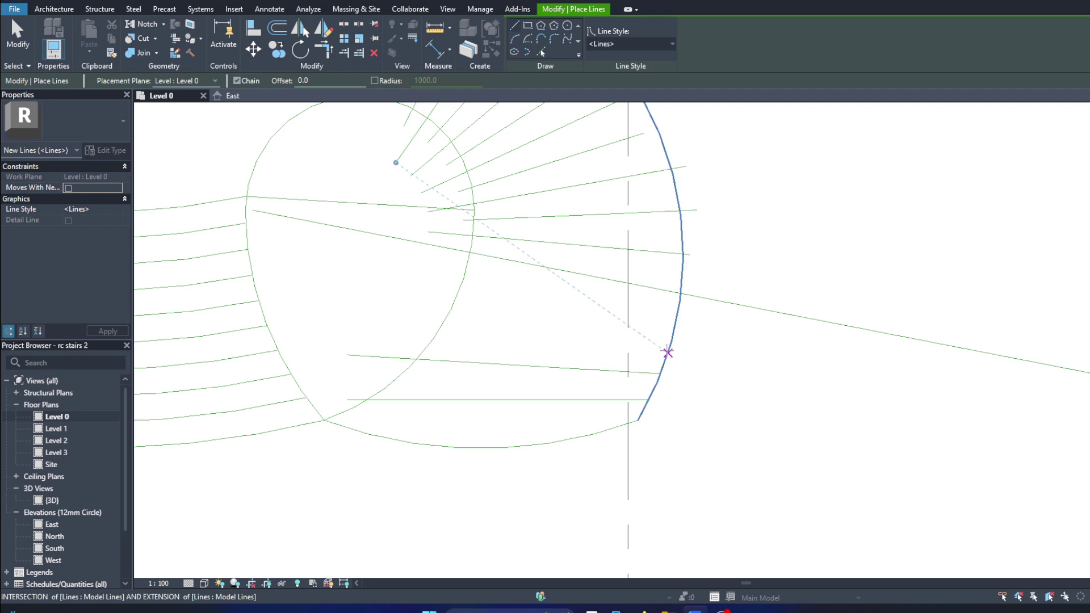
left_click(668, 353)
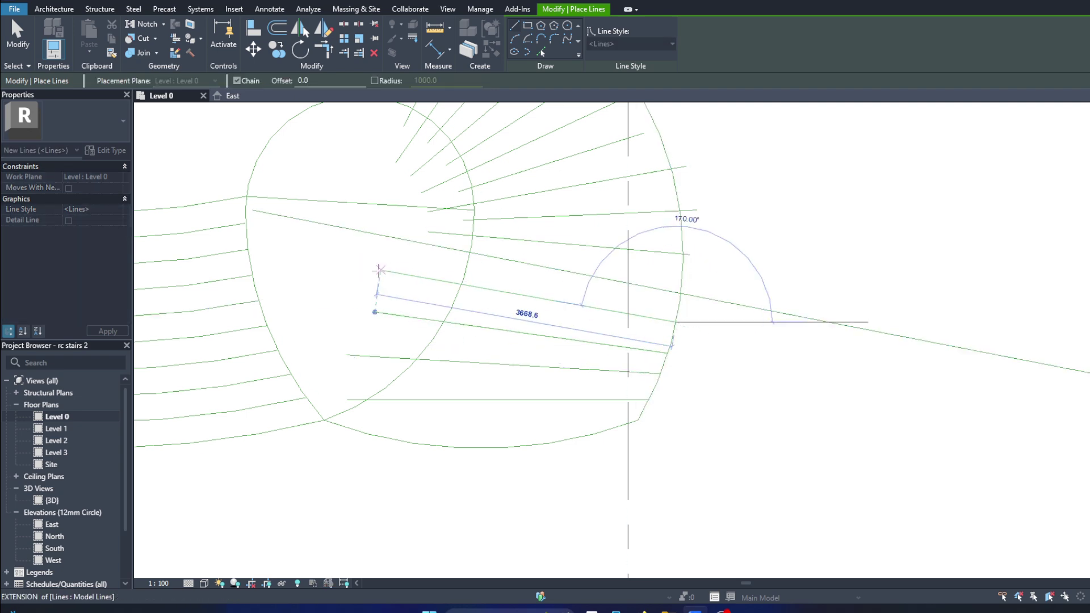
left_click(373, 269)
key("Escape")
left_click_drag(662, 318, 705, 339)
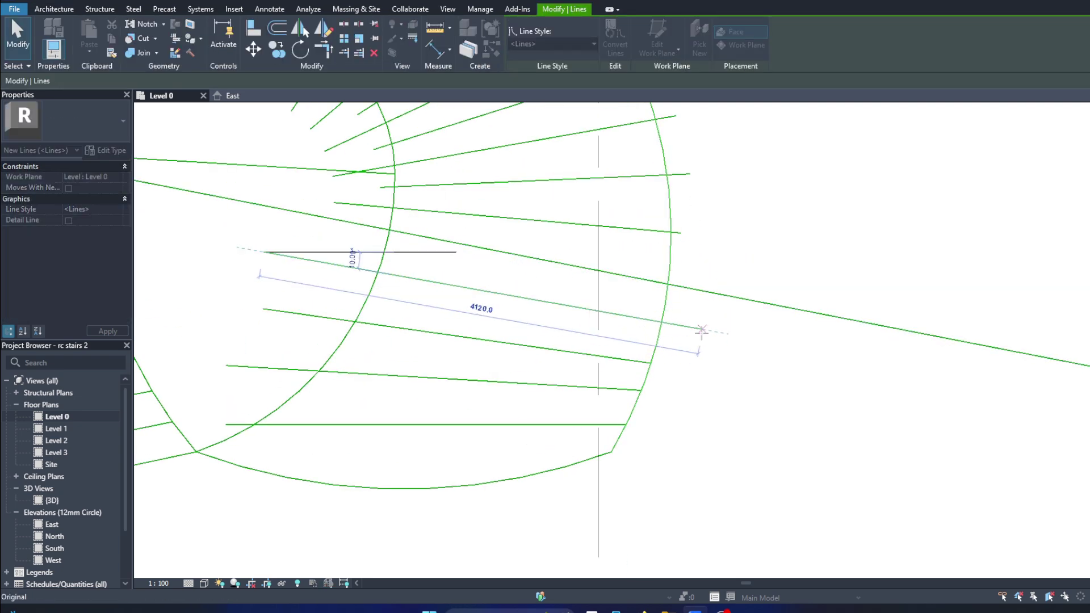
key("Escape")
Step: Inspect the new landing lines by selecting them, undoing one unintended change
scroll(440, 421, "down", 2)
scroll(441, 421, "down", 1)
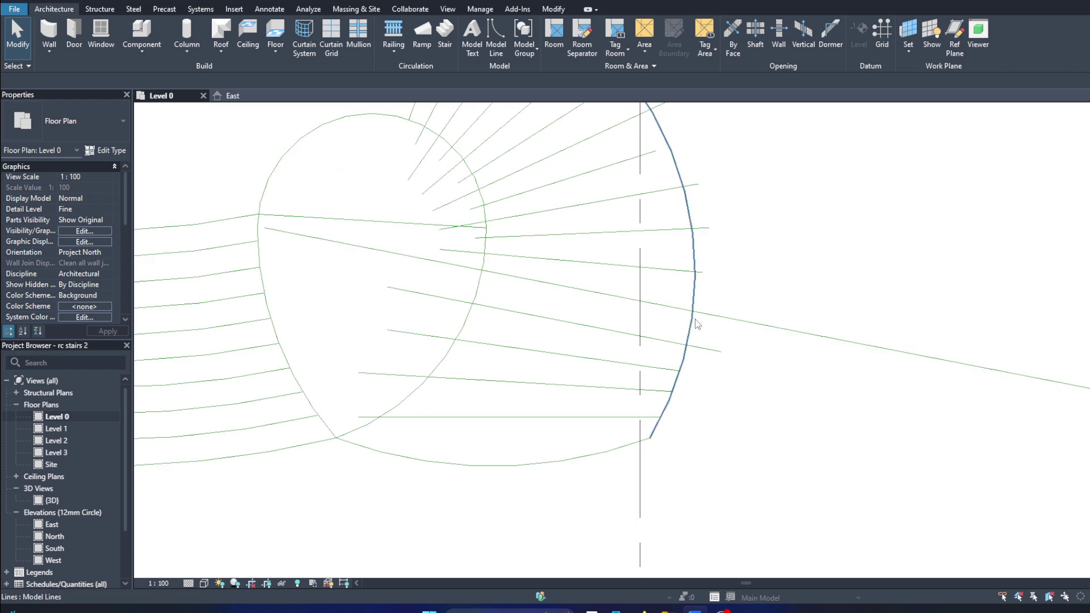
scroll(555, 396, "down", 4)
scroll(554, 396, "up", 3)
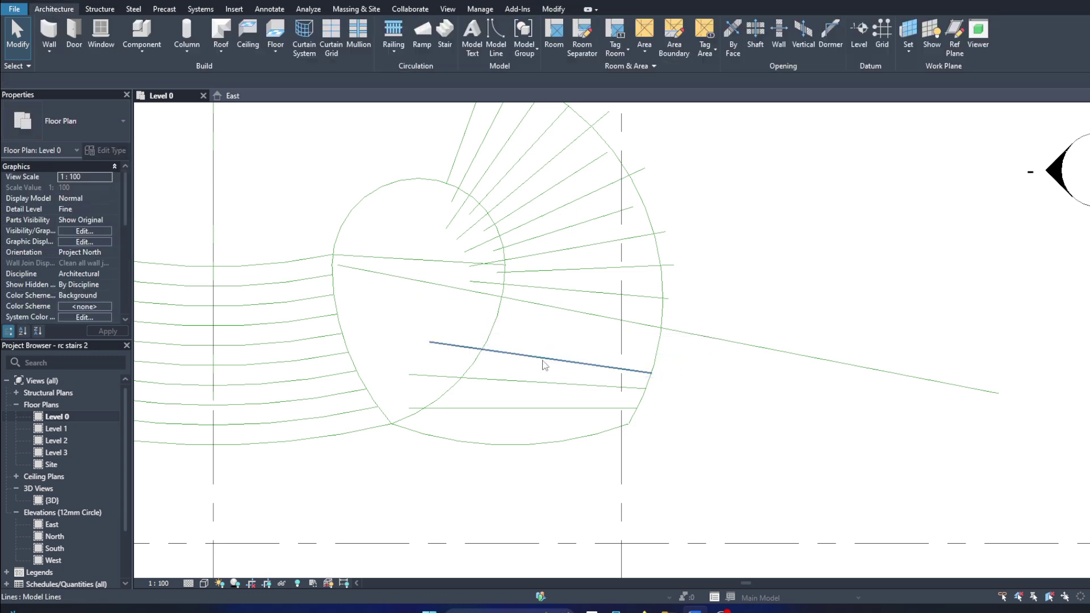
left_click(545, 359)
key("Escape")
scroll(363, 269, "up", 2)
left_click(622, 328)
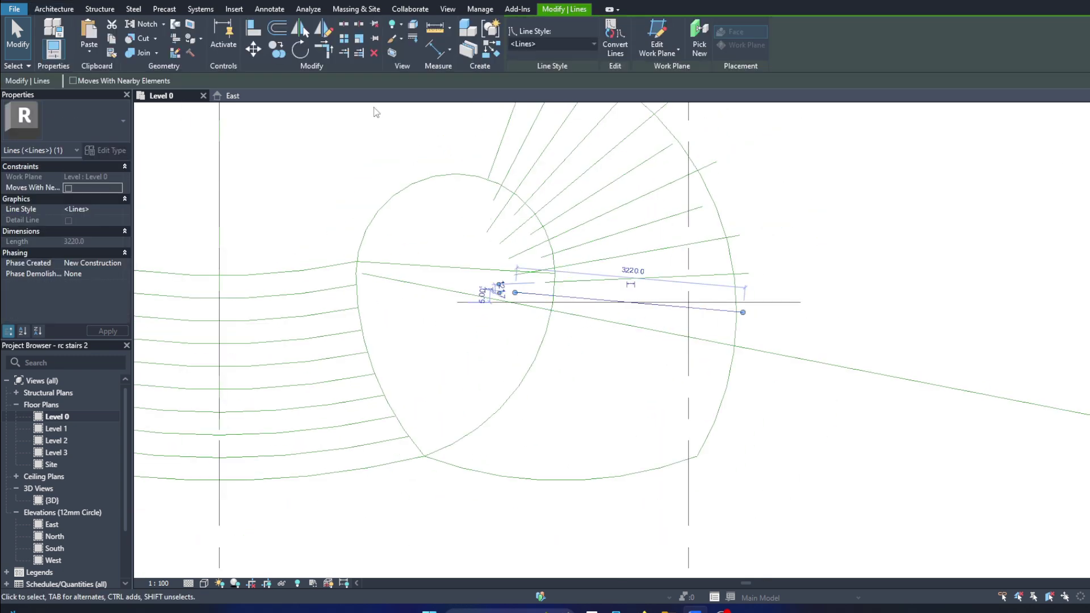
key("Escape")
key("ctrl+z")
key("Escape")
Step: Select the two diagonal landing lines together
left_click(632, 340)
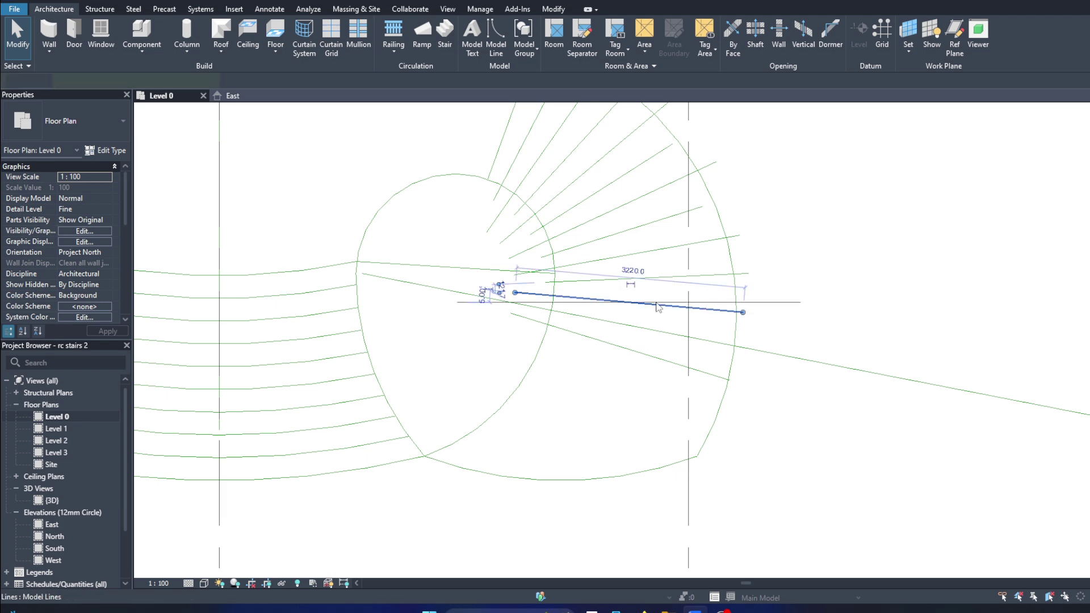
left_click(625, 350, "ctrl")
scroll(668, 368, "up", 2)
scroll(632, 398, "down", 1)
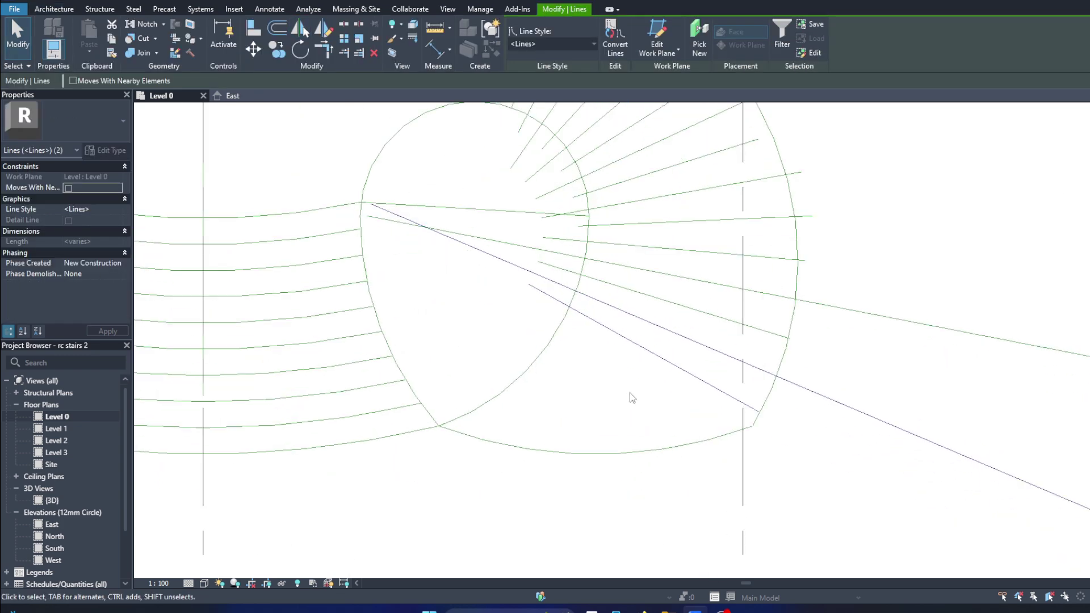
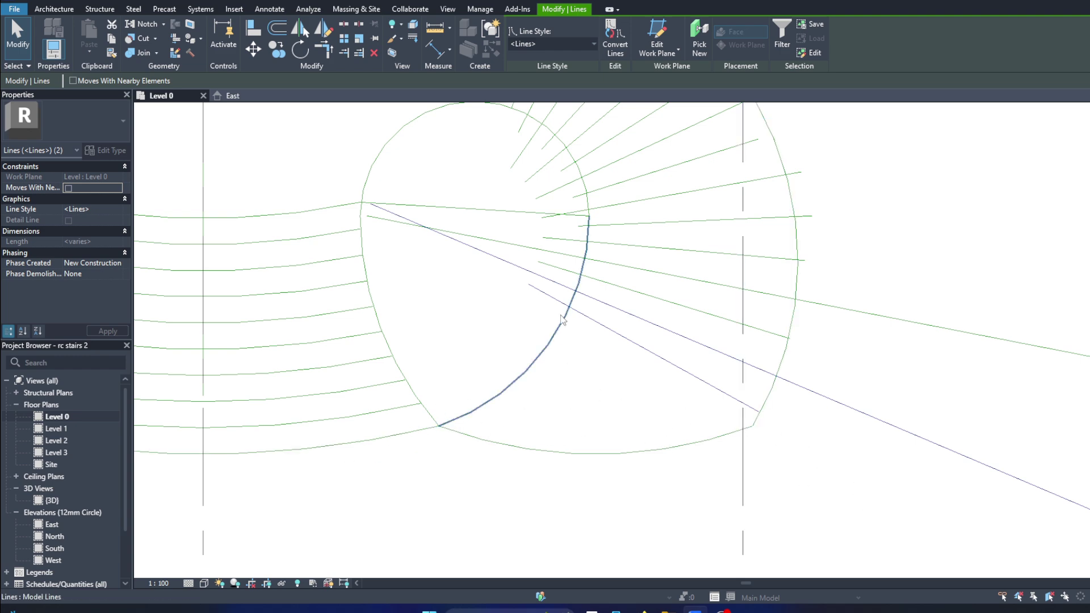
Step: Inspect the right loop's lower arc, outer arc and long radial step line
key("Escape")
scroll(676, 385, "down", 3)
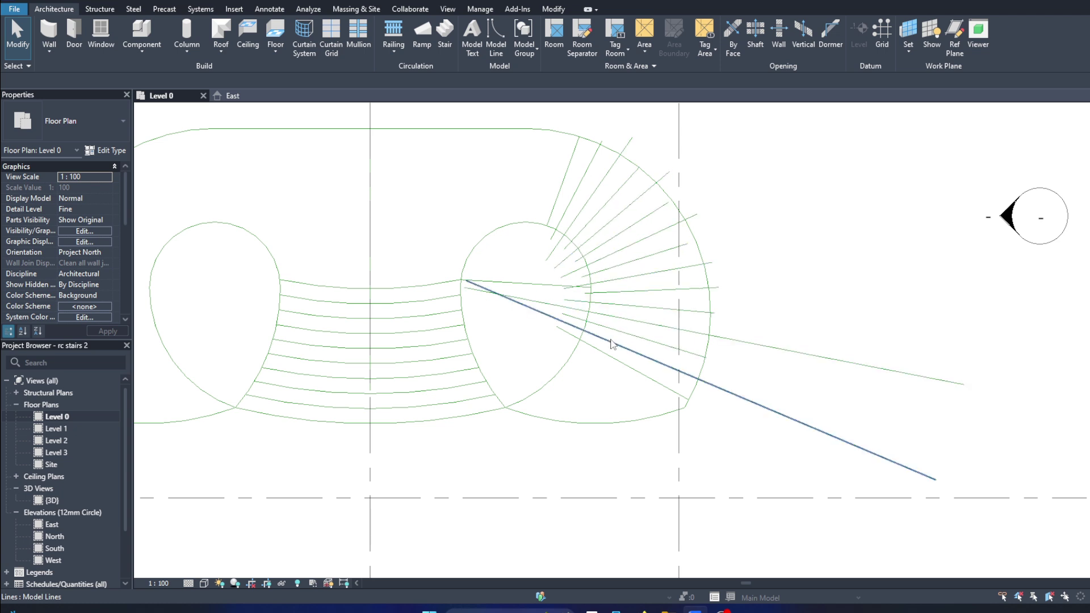
scroll(614, 385, "up", 2)
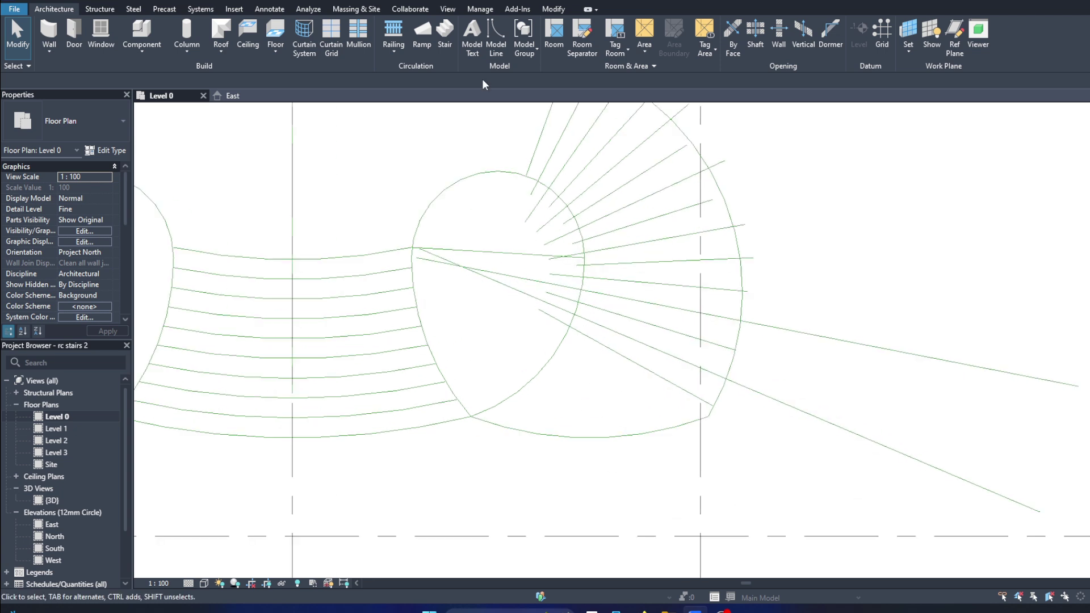
left_click(495, 34)
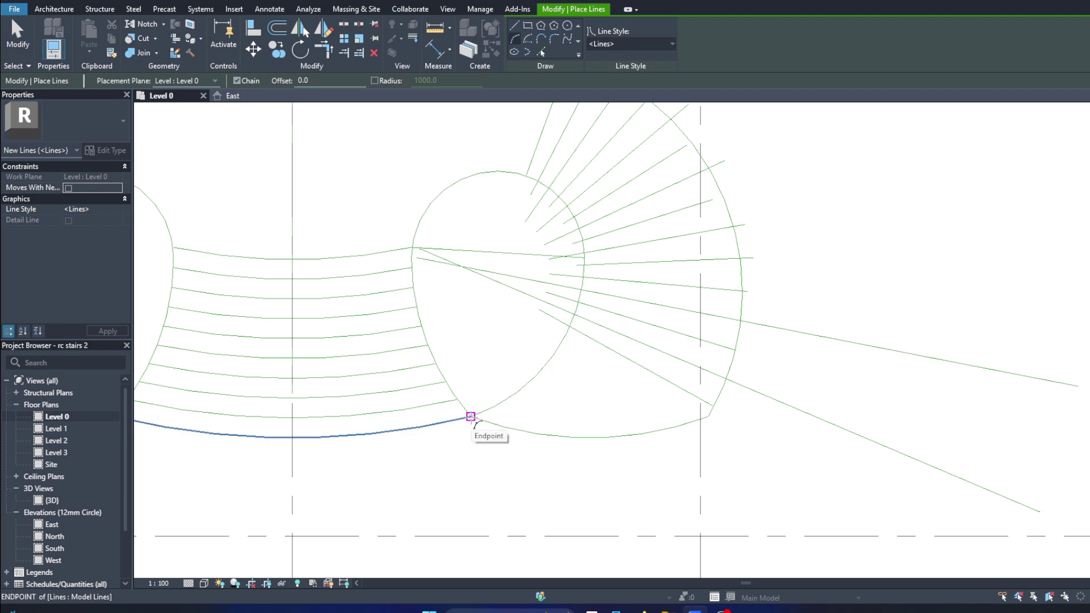
key("Escape")
key("Escape")
left_click(511, 428)
key("Escape")
left_click(740, 267)
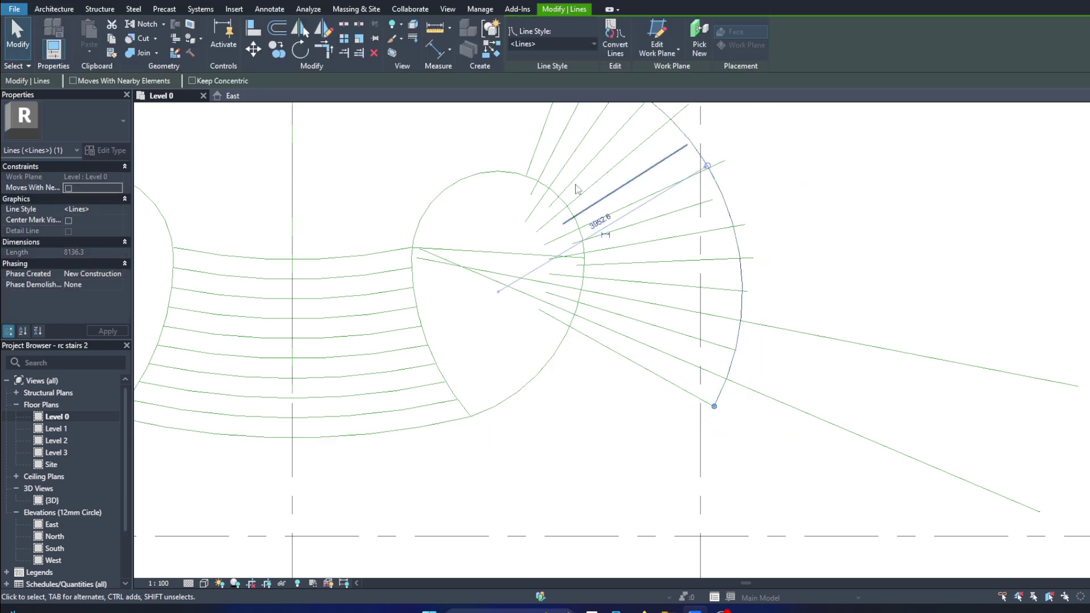
left_click(650, 304)
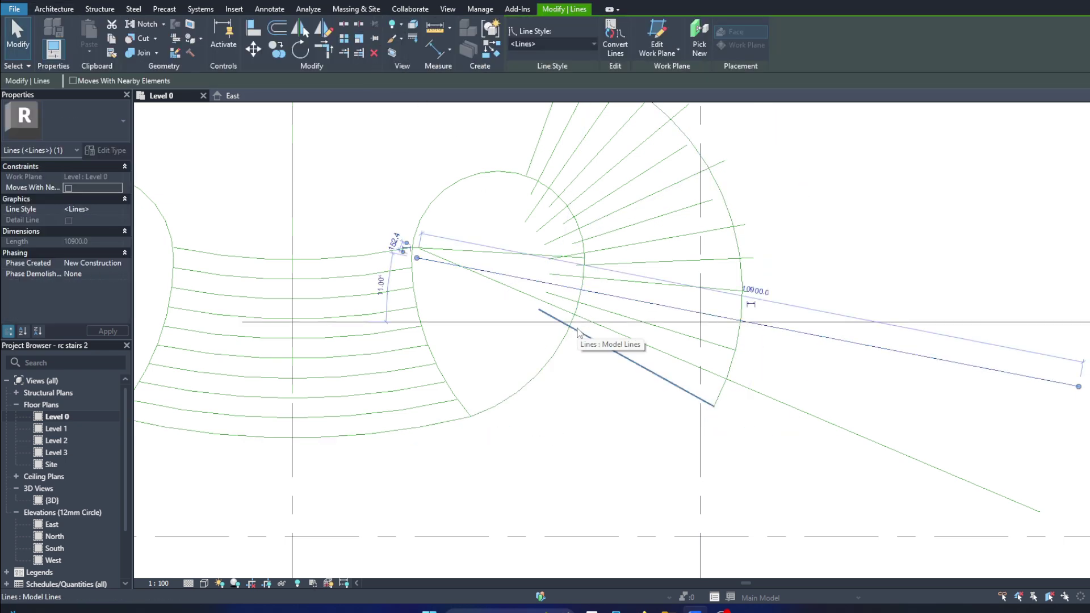
key("Escape")
scroll(585, 312, "up", 1)
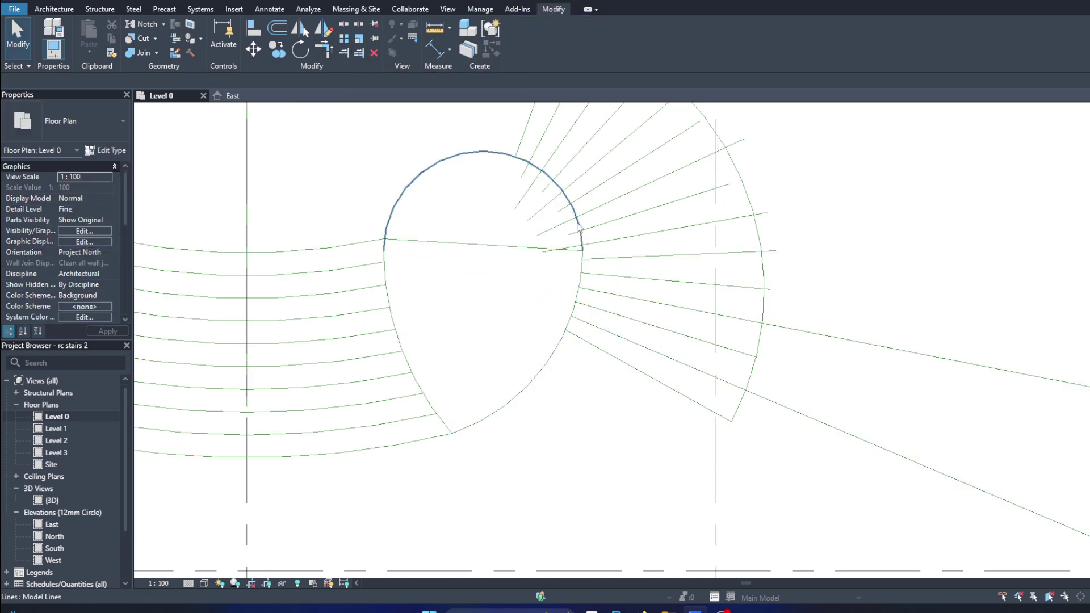
Step: Trim the overshooting radial step line back to the right loop's outer arc
key("Return")
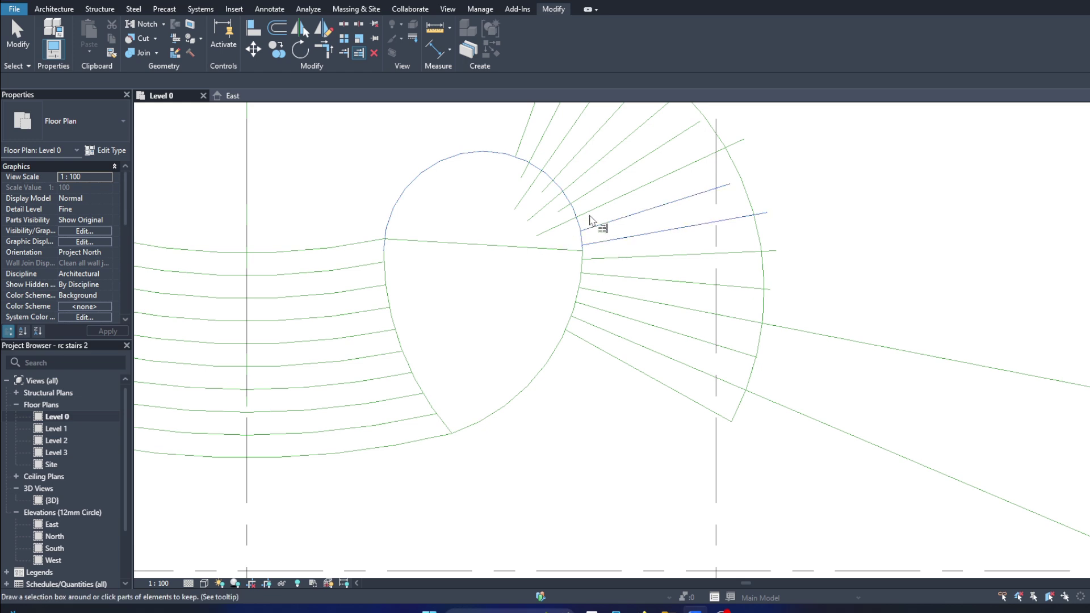
middle_click_drag(712, 132, 642, 233)
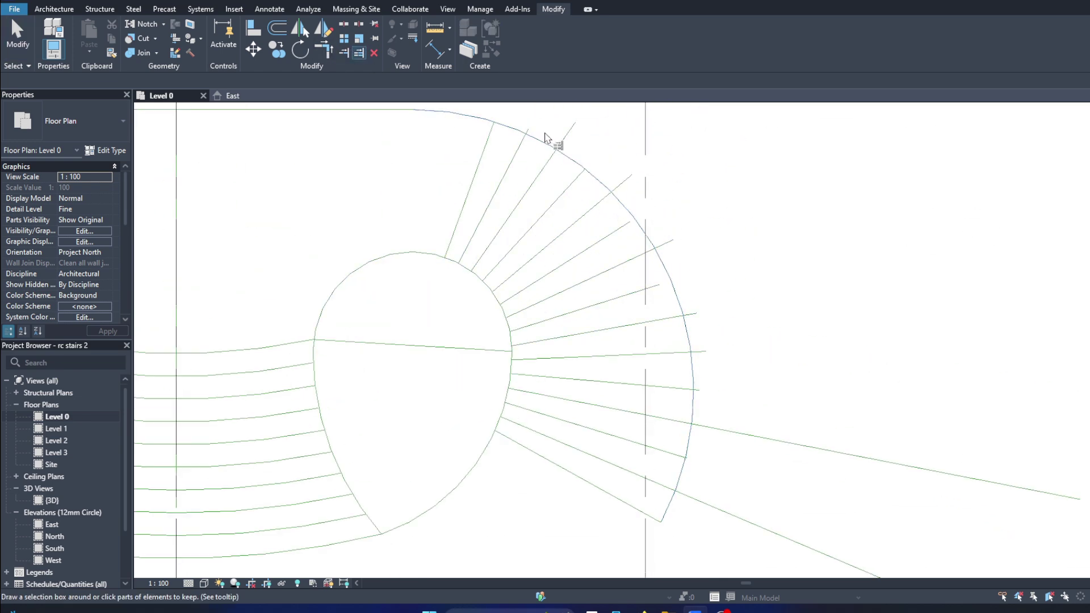
left_click(520, 132)
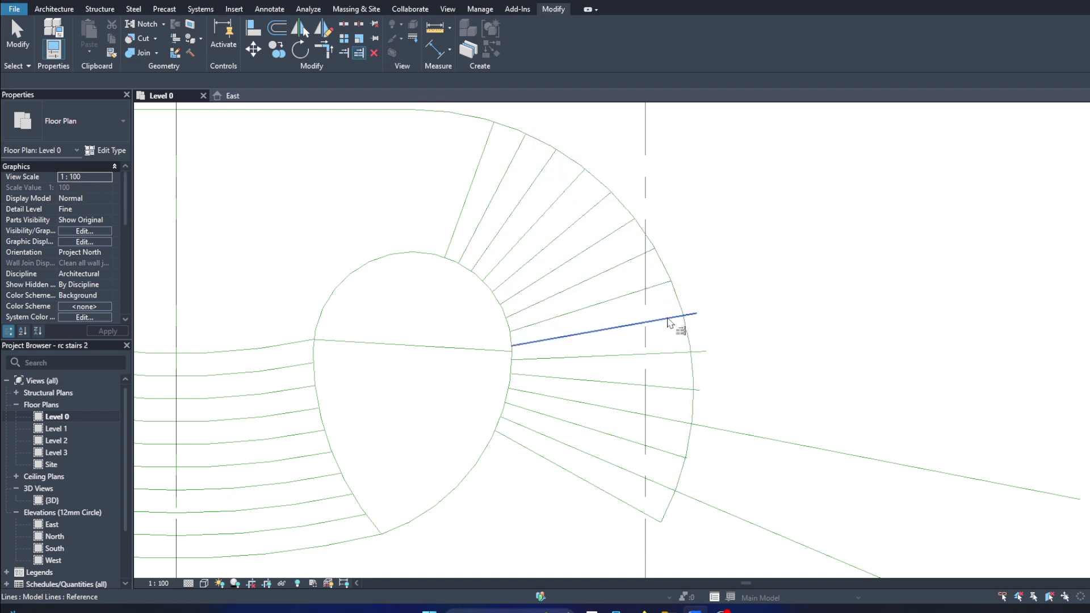
left_click(669, 322)
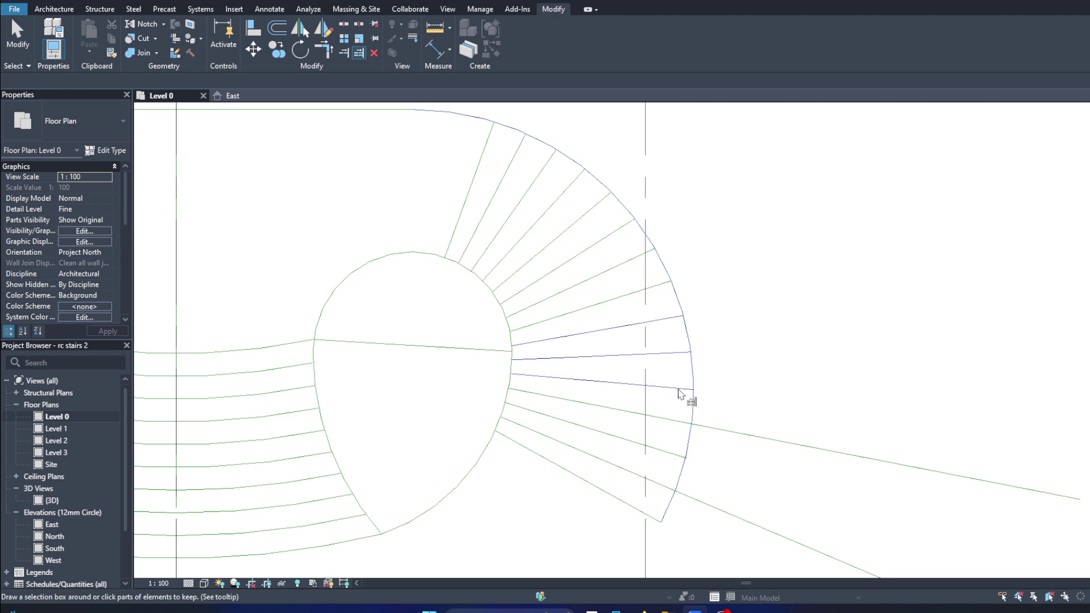
scroll(677, 430, "down", 4)
key("Escape")
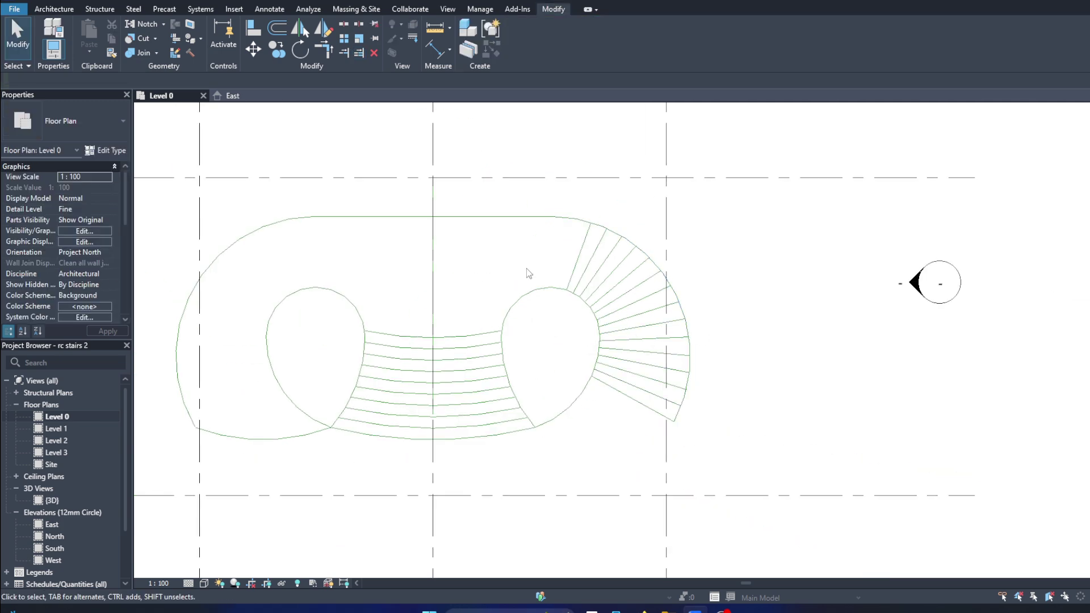
scroll(528, 296, "down", 2)
scroll(527, 319, "up", 2)
Step: Mirror the right loop's radial step lines across the central grid line for the left loop
left_click_drag(653, 214, 799, 427)
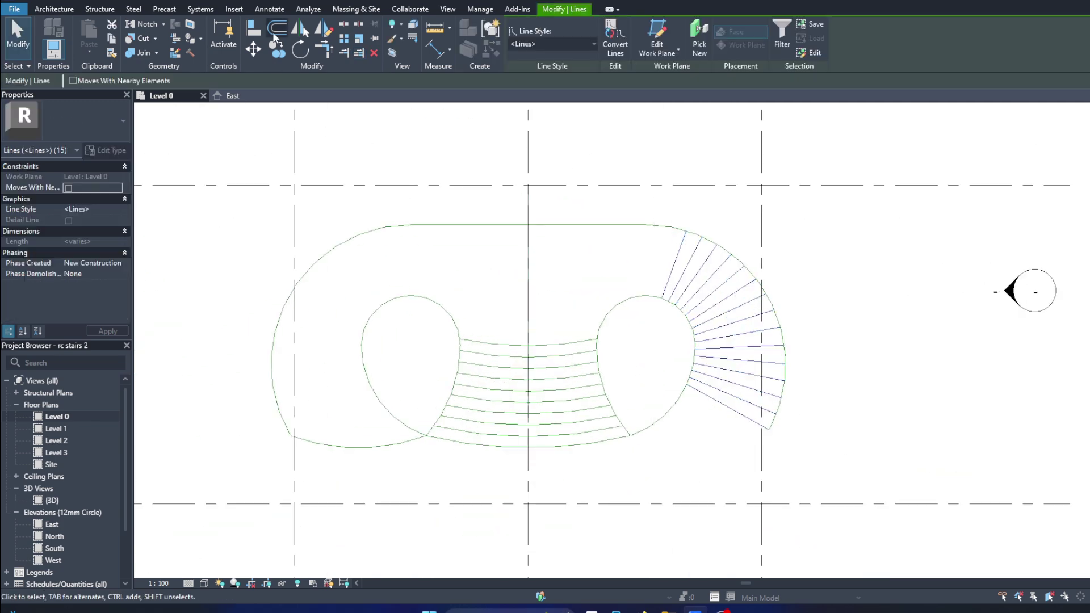
key("m")
key("m")
left_click(537, 279)
key("Escape")
scroll(475, 366, "up", 2)
scroll(487, 389, "down", 2)
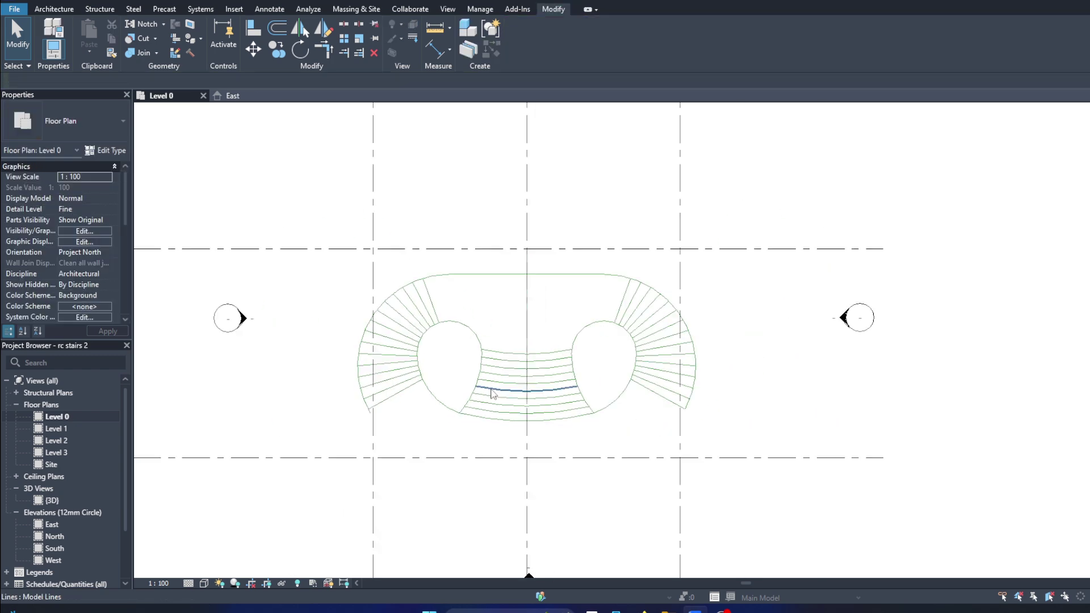
scroll(356, 394, "up", 1)
scroll(357, 394, "up", 2)
left_click(348, 418)
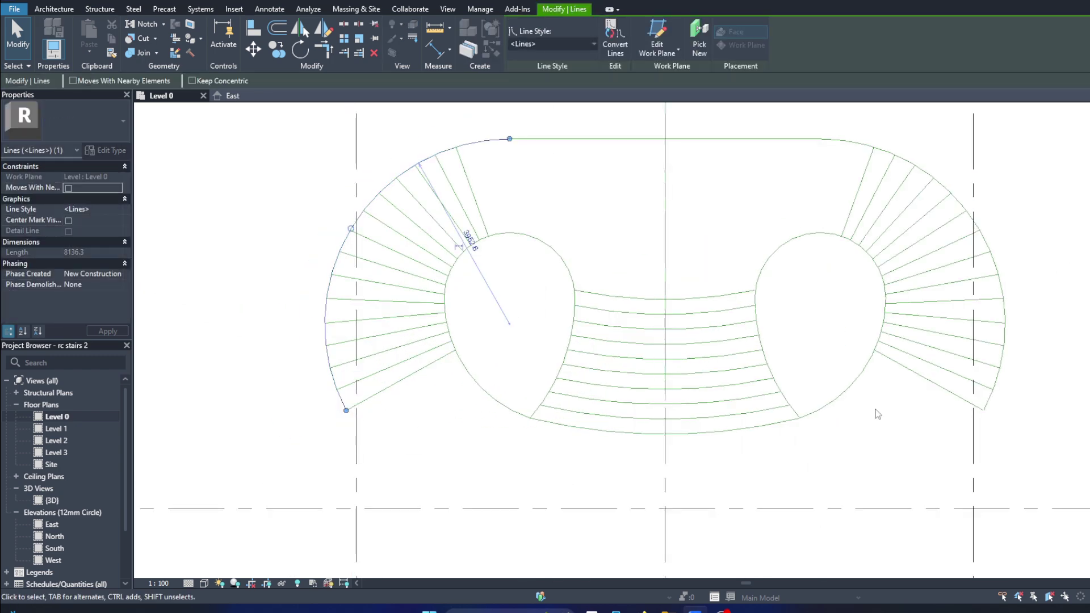
key("Escape")
scroll(636, 419, "down", 2)
scroll(710, 292, "up", 2)
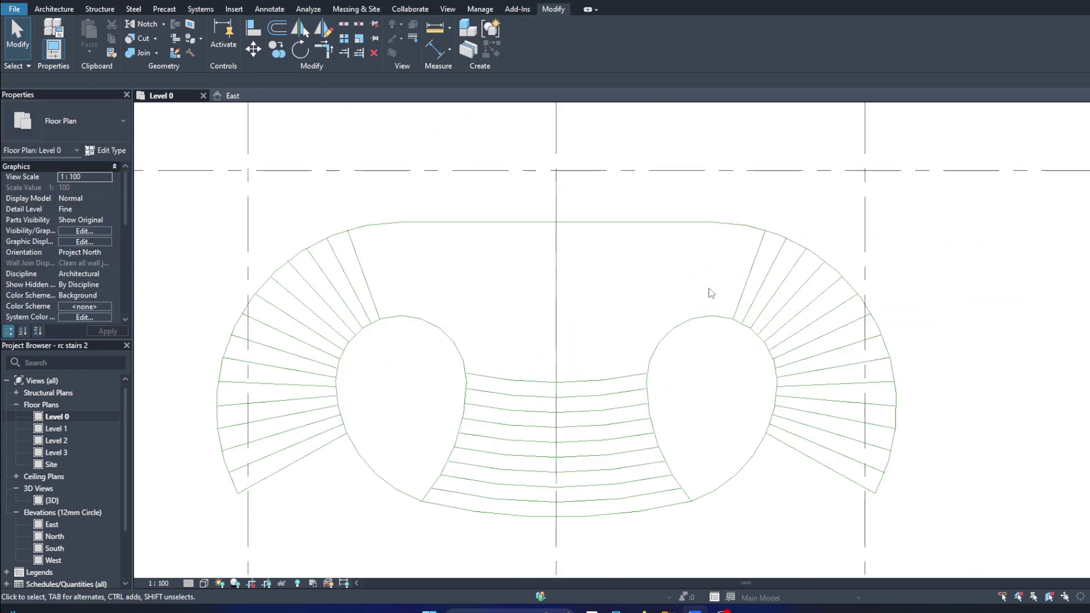
scroll(686, 317, "down", 3)
Step: Orbit the default 3D view to check the stair outline
scroll(686, 317, "up", 1)
double_click(52, 501)
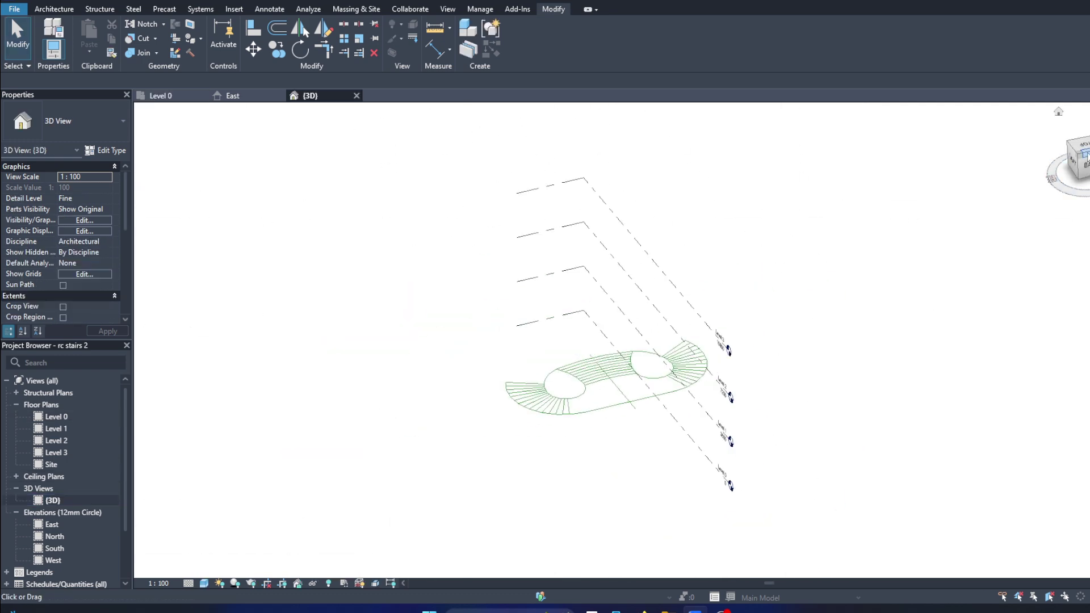
mouse_move(558, 350)
middle_mouse_down("shift")
mouse_move(437, 158)
mouse_move(601, 484)
middle_mouse_up("shift")
scroll(566, 370, "up", 3)
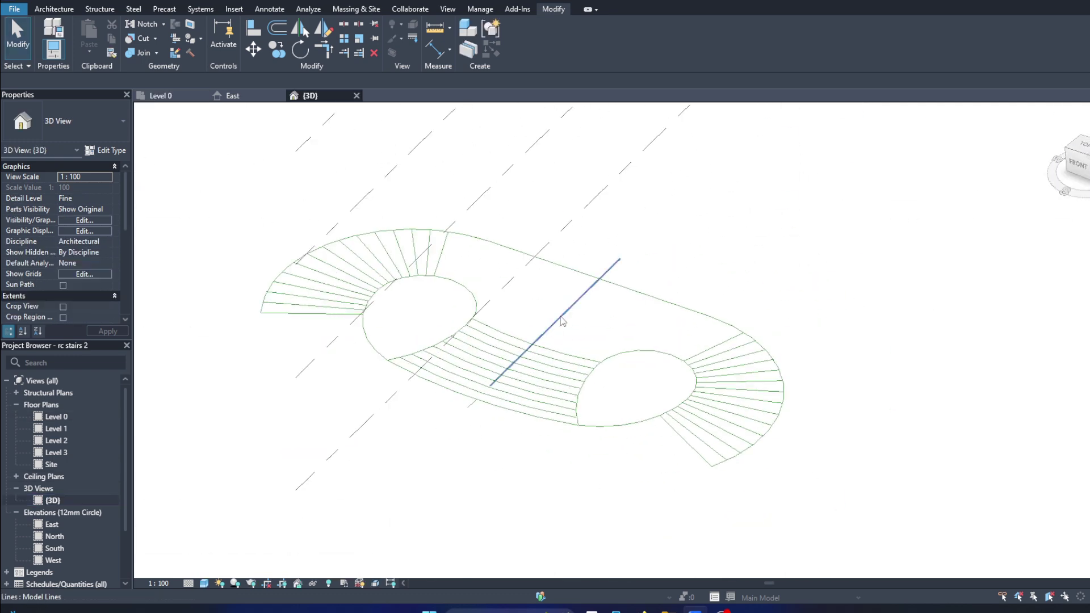
double_click(59, 417)
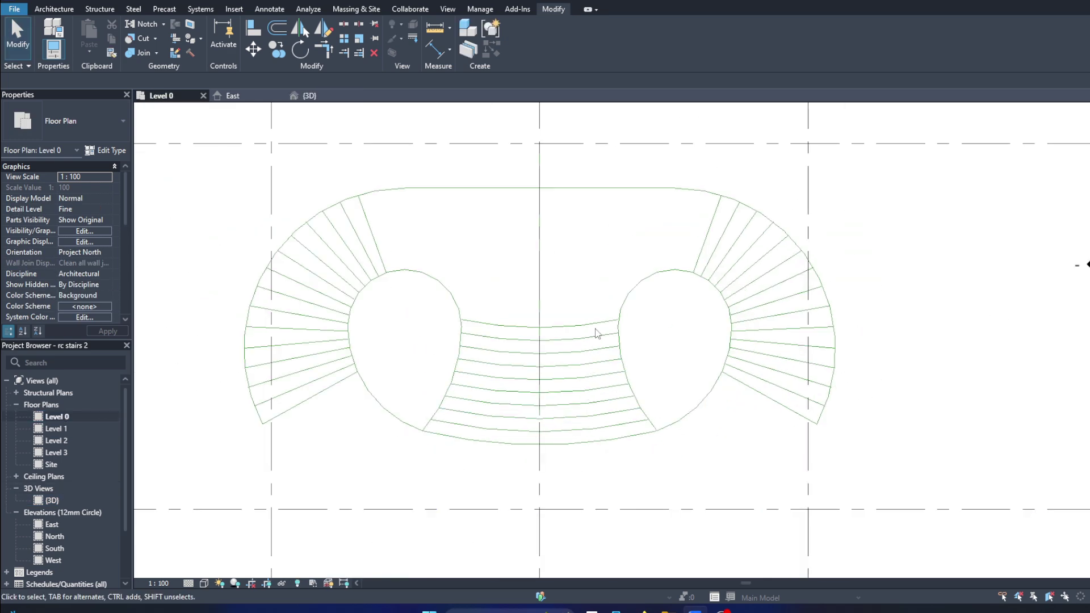
double_click(52, 501)
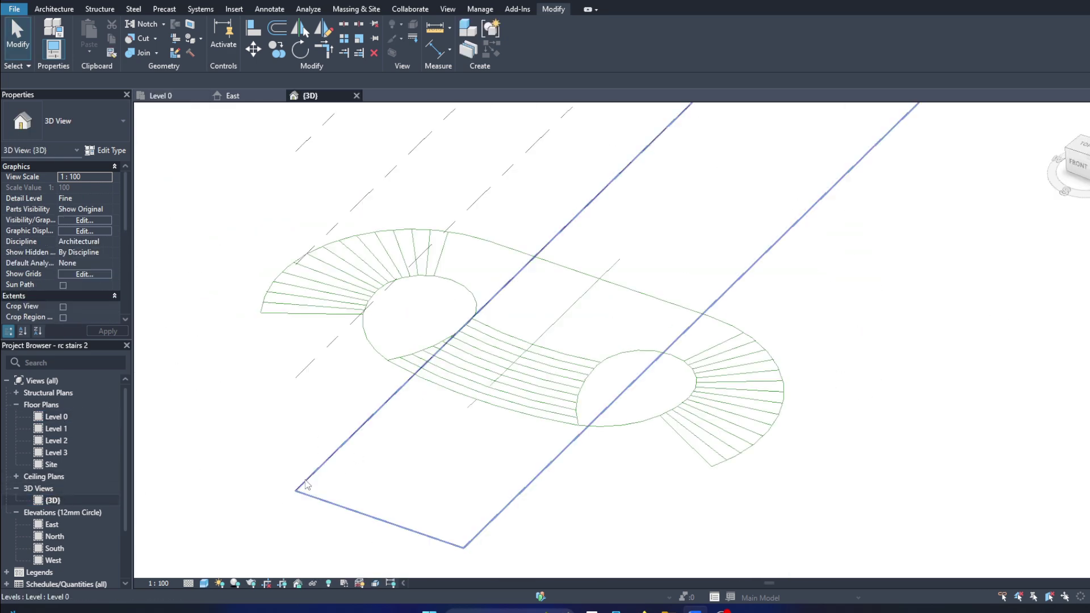
Step: In the East elevation, copy Level 0 up 1500 to a new level
double_click(52, 525)
scroll(497, 431, "up", 1)
left_click(542, 303)
left_click(752, 452)
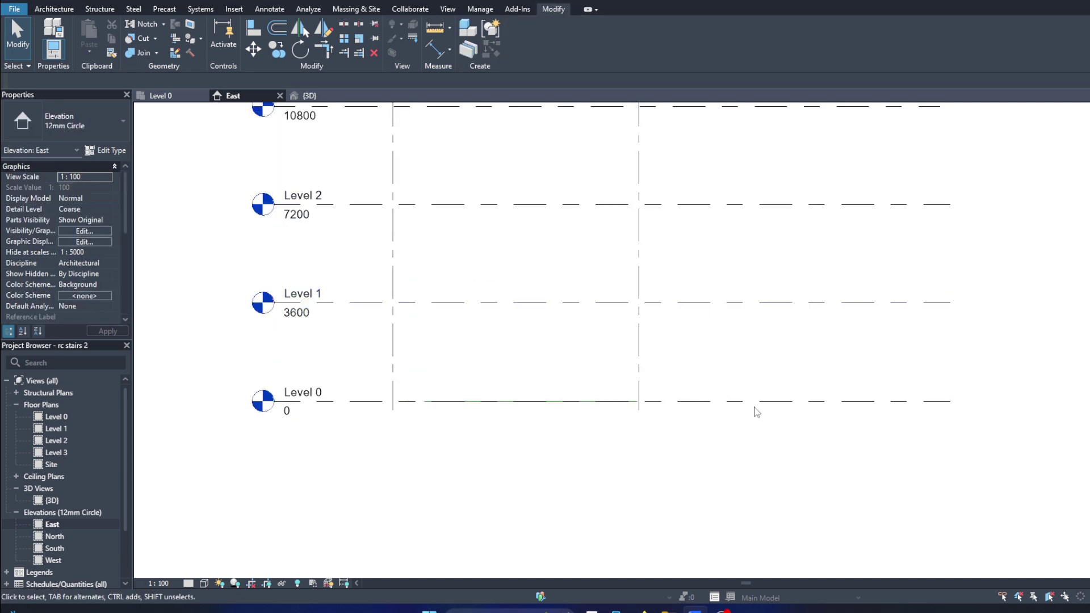
left_click(687, 401)
key("c")
key("o")
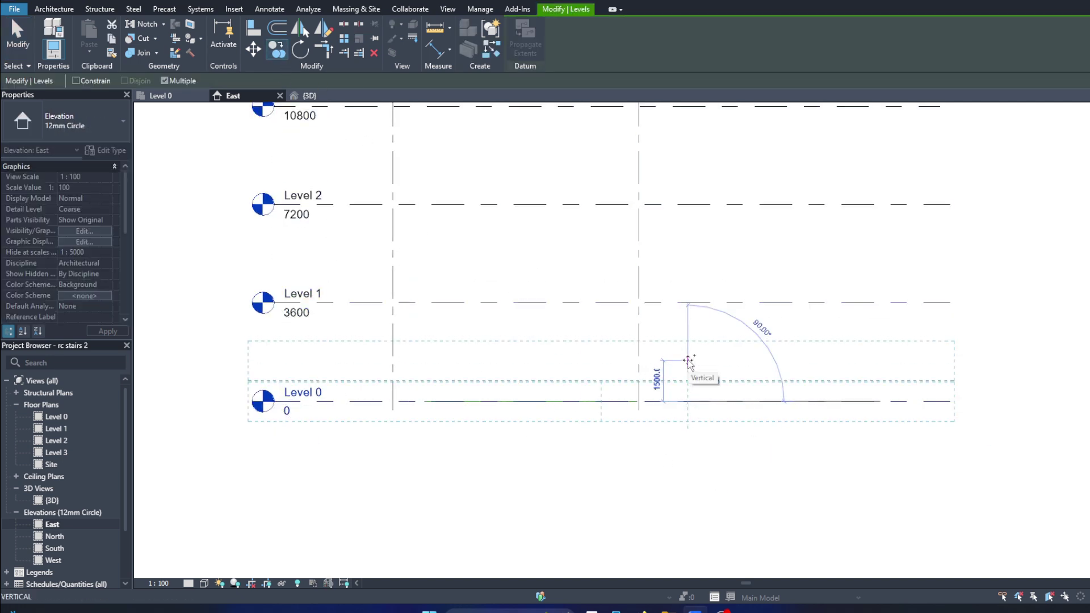
left_click(688, 360)
left_click(947, 301)
Step: Copy Level 1 and Level 2 up 1500, to 5100 and 8700
key("c")
key("o")
left_click(685, 302)
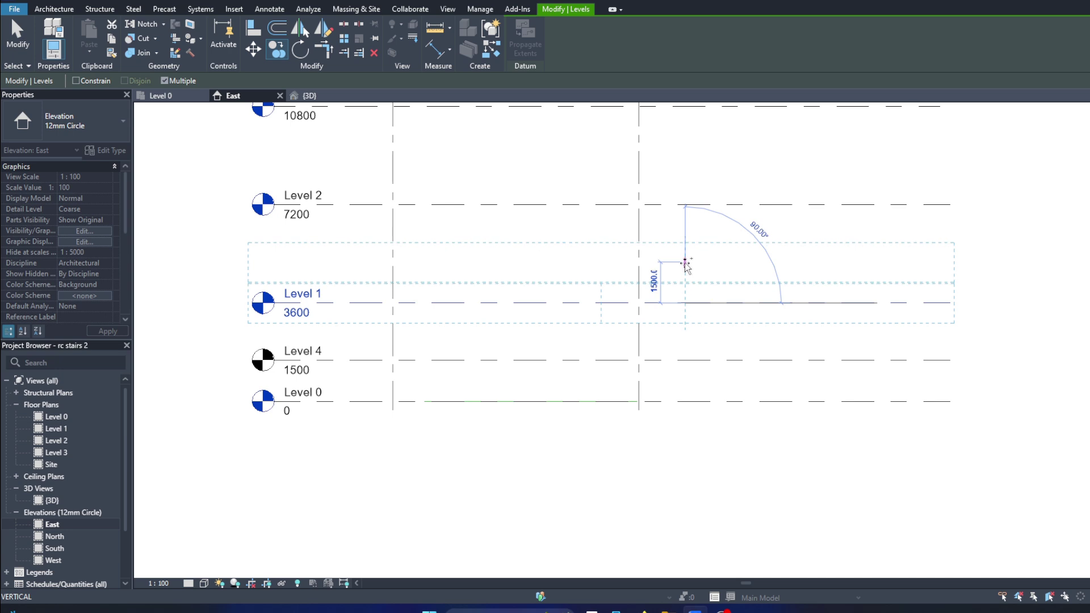
left_click(685, 265)
key("Escape")
left_click(694, 203)
key("c")
key("o")
left_click(685, 163)
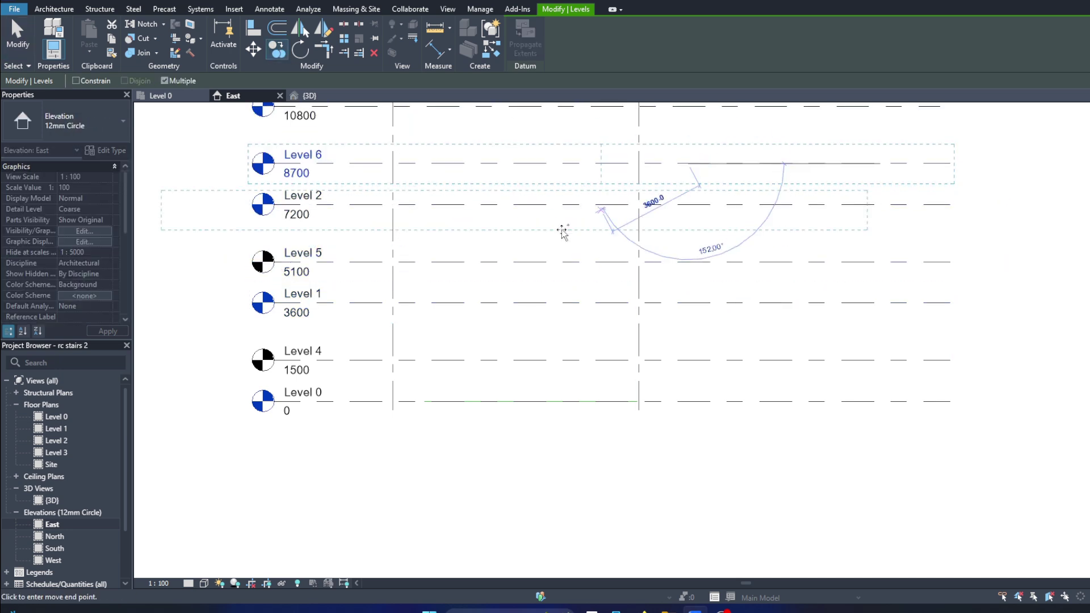
key("Escape")
Step: Rename the copied levels Level 0.1, Level 1.1 and Level 2.1
double_click(272, 373)
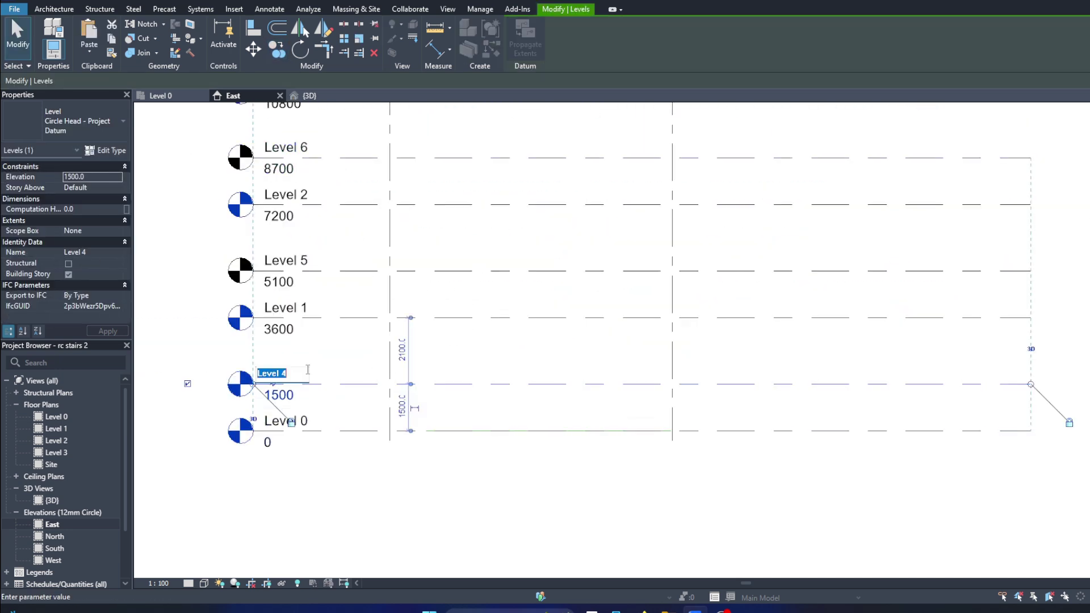
type("0.1")
key("Return")
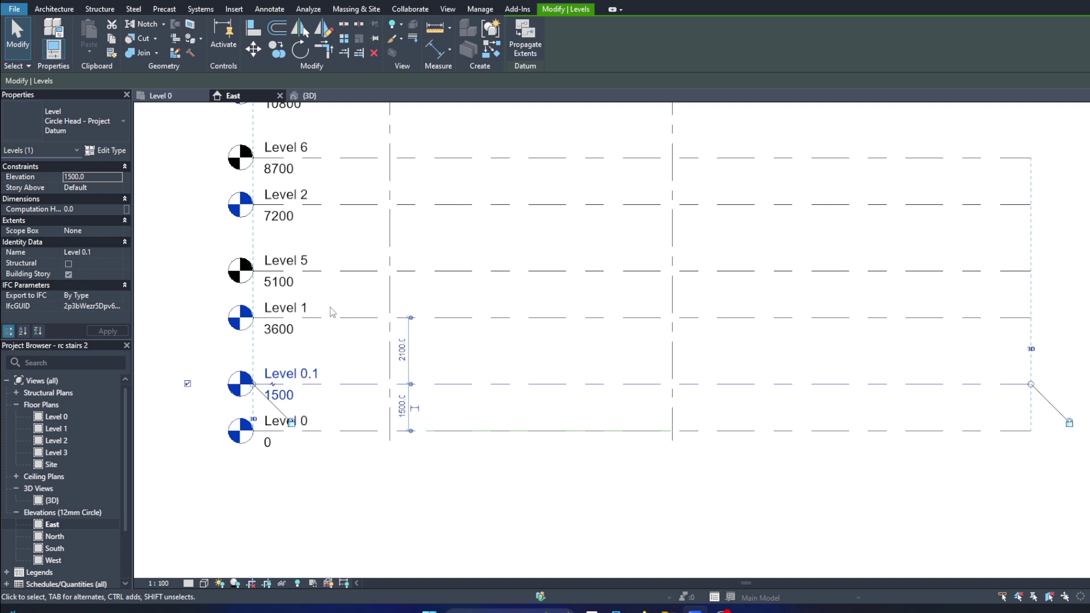
double_click(307, 262)
type("1.1")
key("Return")
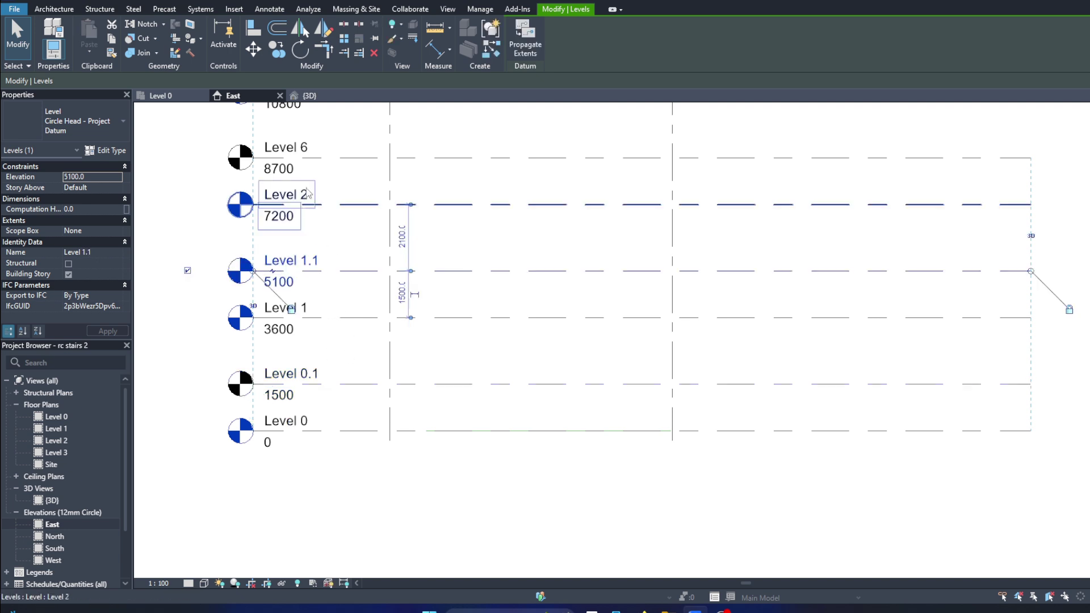
double_click(286, 146)
type("2.1")
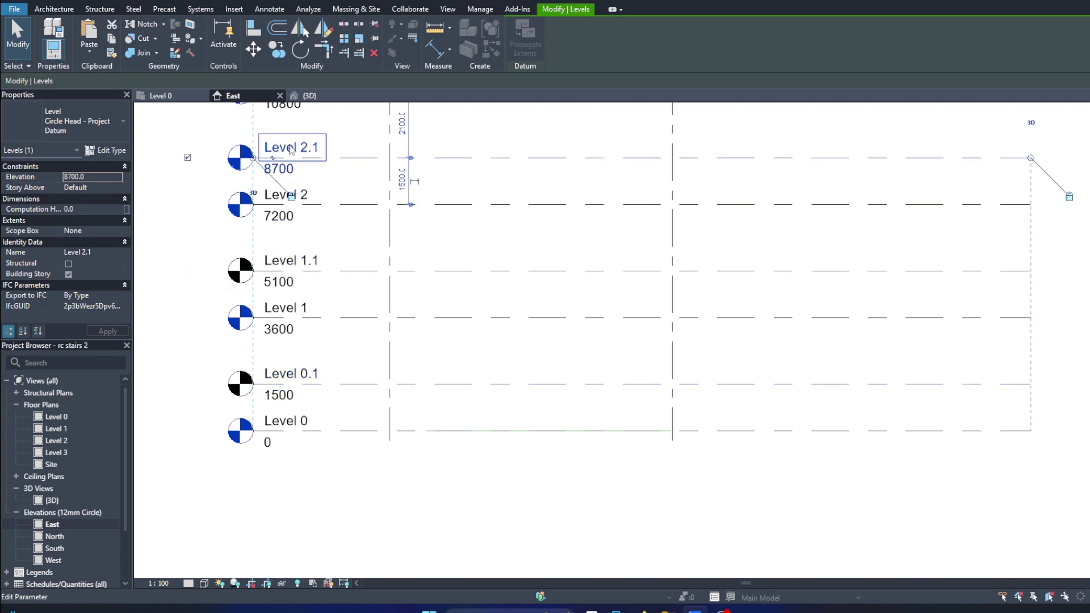
left_click(557, 385)
double_click(57, 417)
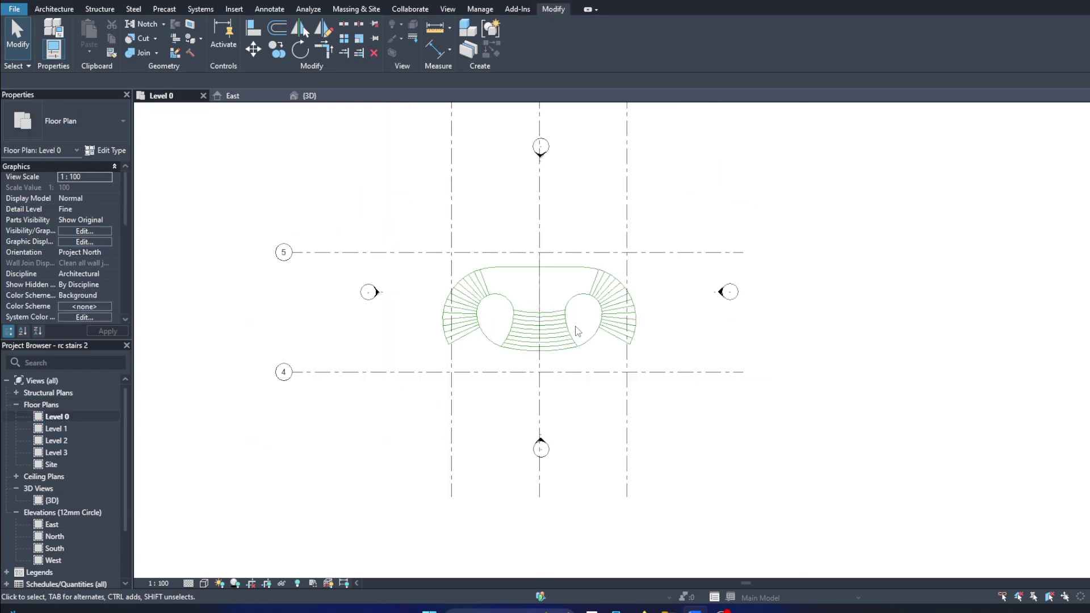
Step: Create a rectangular architectural floor around the stair at Level 0
left_click(54, 10)
left_click(272, 55)
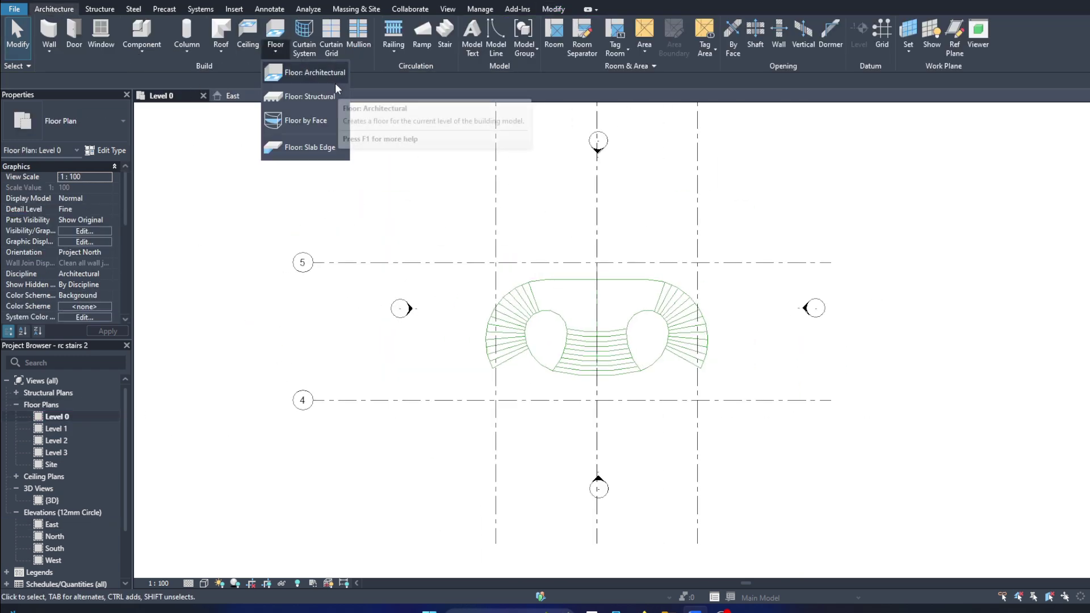
left_click(329, 75)
scroll(461, 267, "down", 2)
left_click(401, 202)
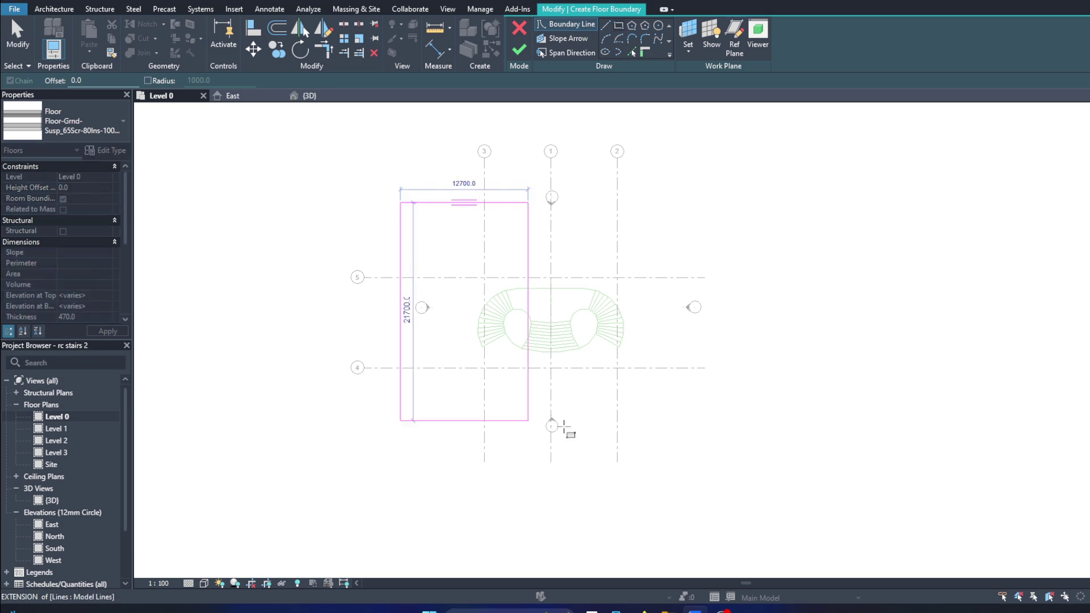
left_click(714, 426)
Step: Select the new slab in the 3D view and open its type's layer structure
left_click(519, 50)
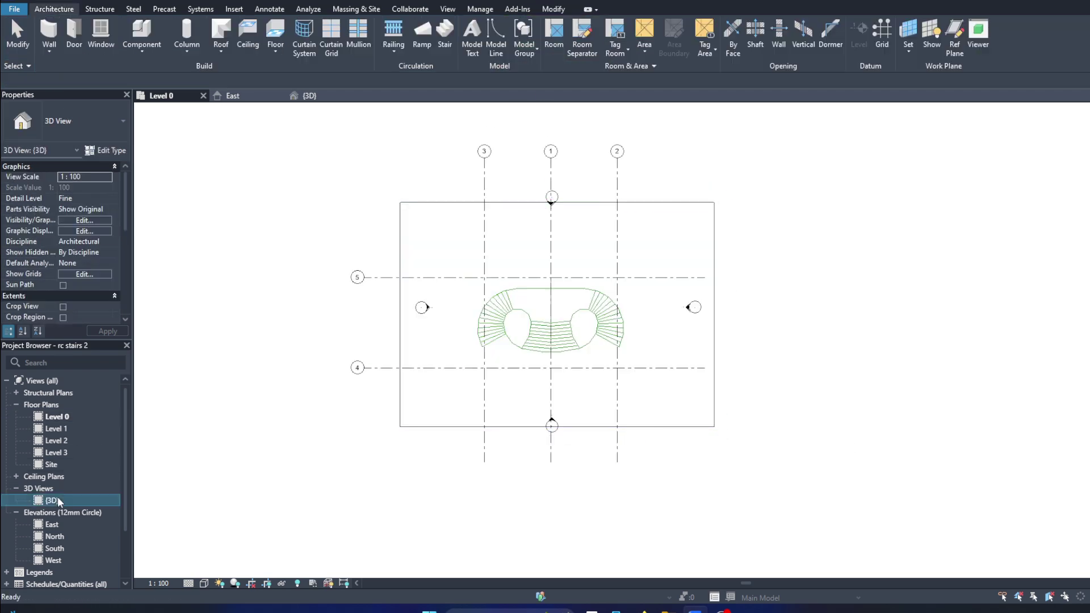
left_click(309, 95)
mouse_move(482, 381)
middle_mouse_down("shift")
mouse_move(568, 262)
mouse_move(1037, 208)
middle_mouse_up("shift")
scroll(545, 341, "up", 2)
left_click(545, 414)
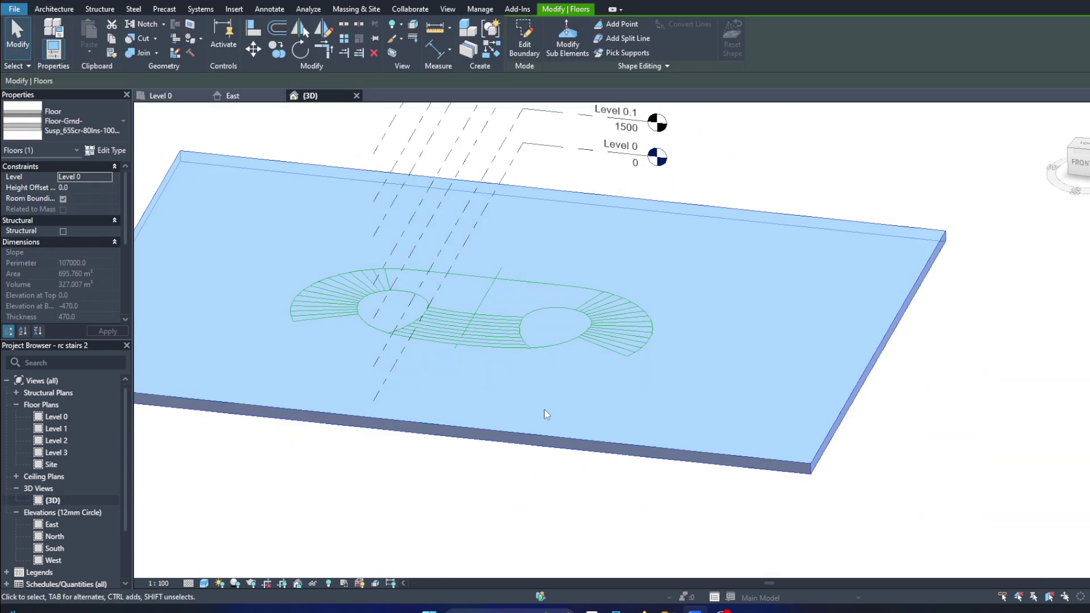
left_click(105, 150)
left_click(616, 217)
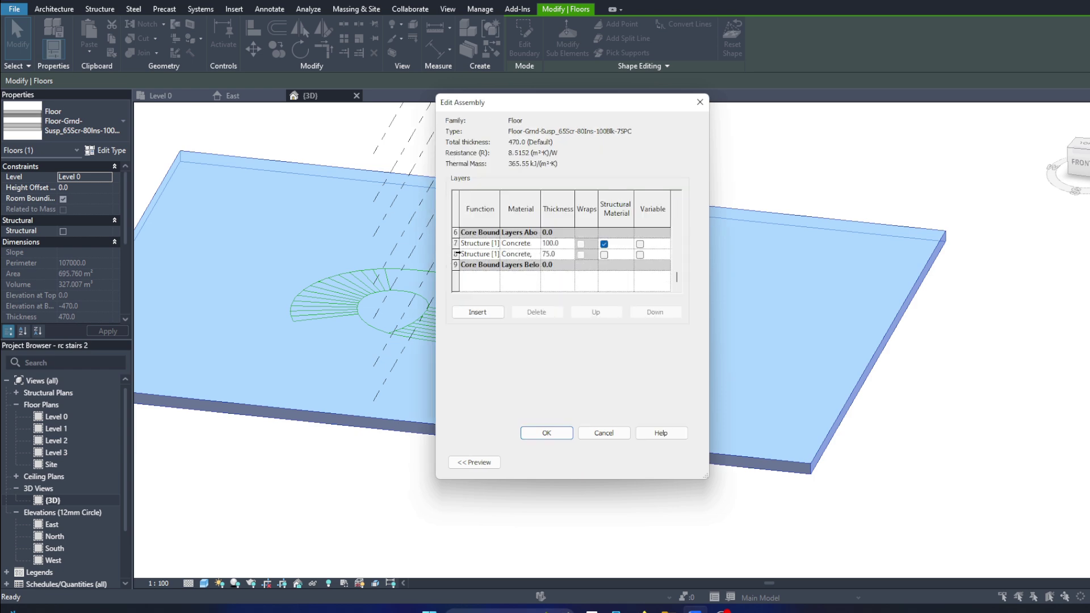
Step: Delete the 75 mm concrete layer, keep the 250 mm core and insert a 15 mm layer
left_click(457, 254)
key("Delete")
type("250")
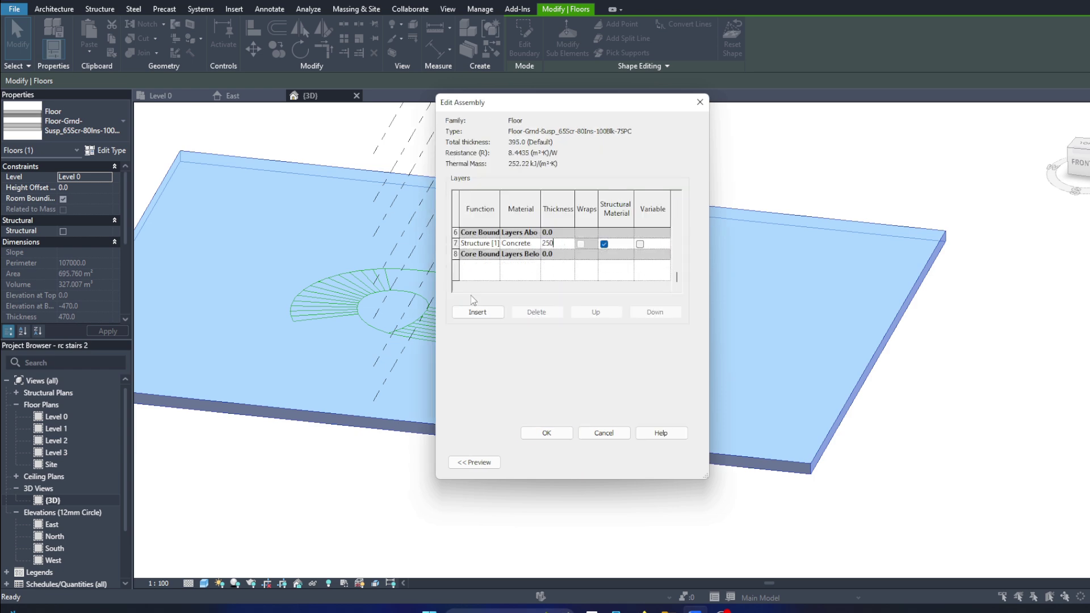
left_click(477, 312)
left_click(654, 311)
left_click(655, 312)
left_click(557, 265)
type("15")
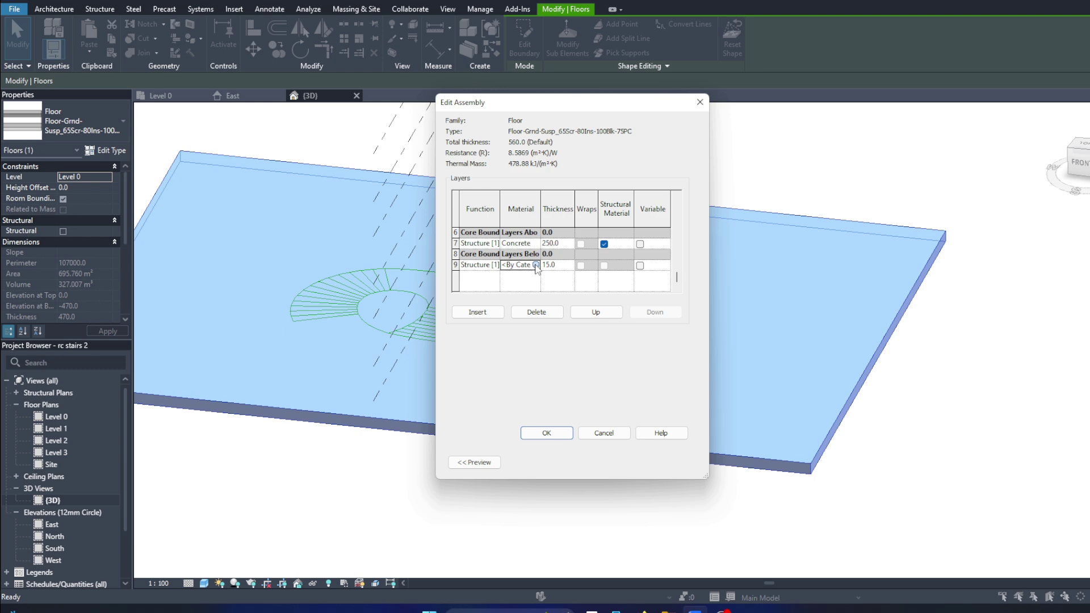
left_click(536, 265)
left_click_drag(679, 199, 674, 346)
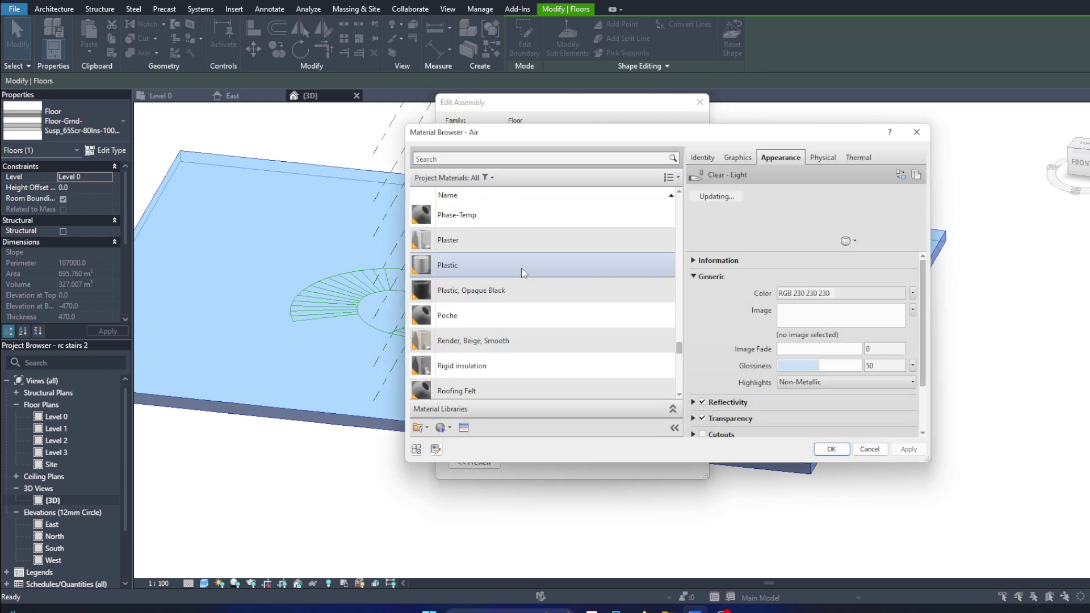
key("Escape")
Step: Delete the 150 mm air and damp-proof membrane layers and apply the floor build-up
left_click(456, 243)
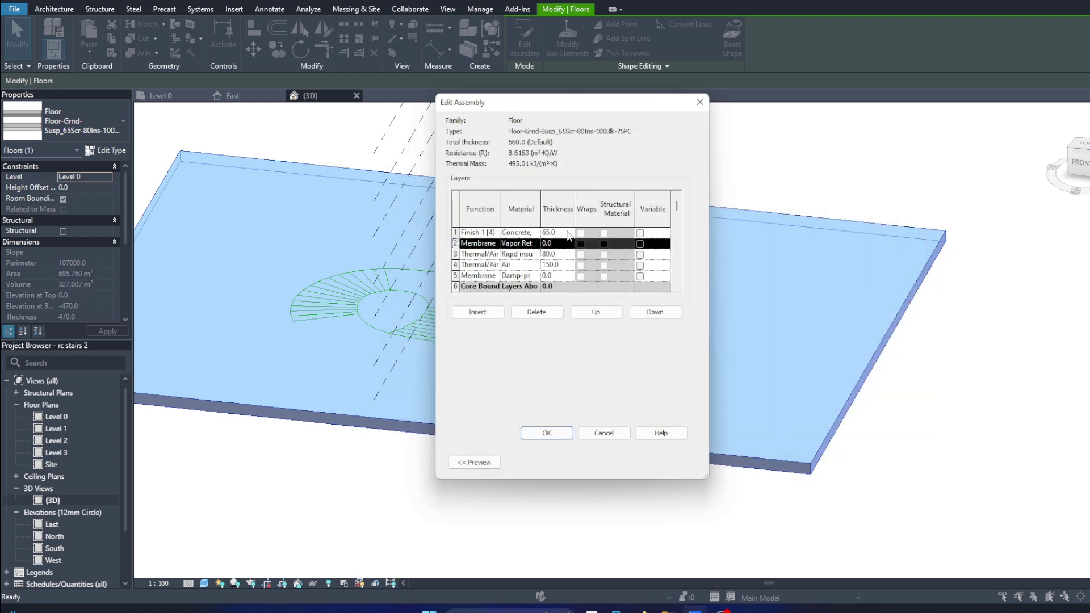
left_click(456, 254)
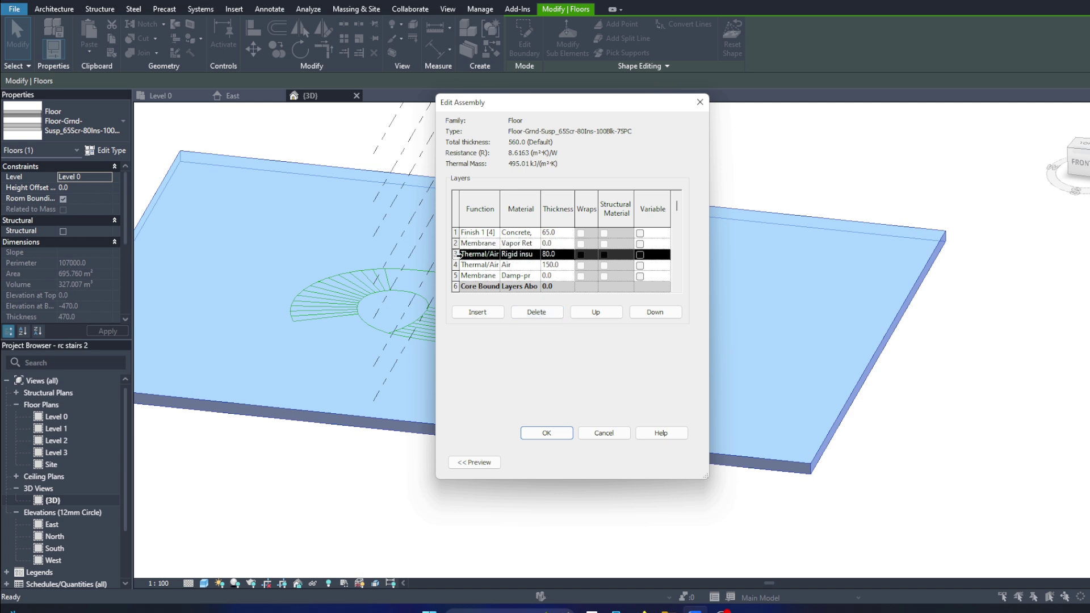
left_click(460, 266)
left_click(537, 312)
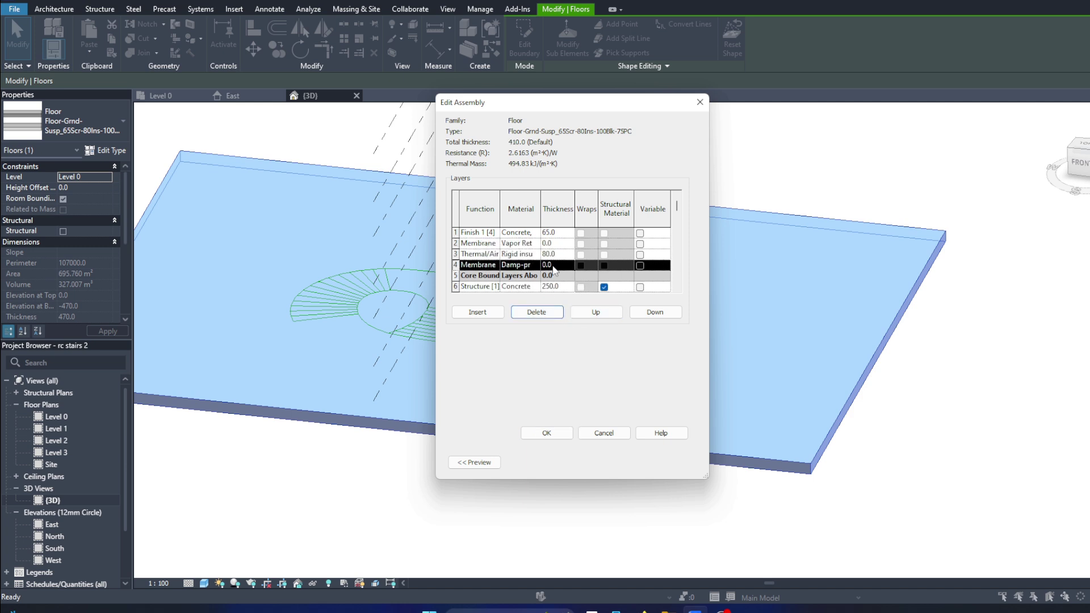
left_click(547, 315)
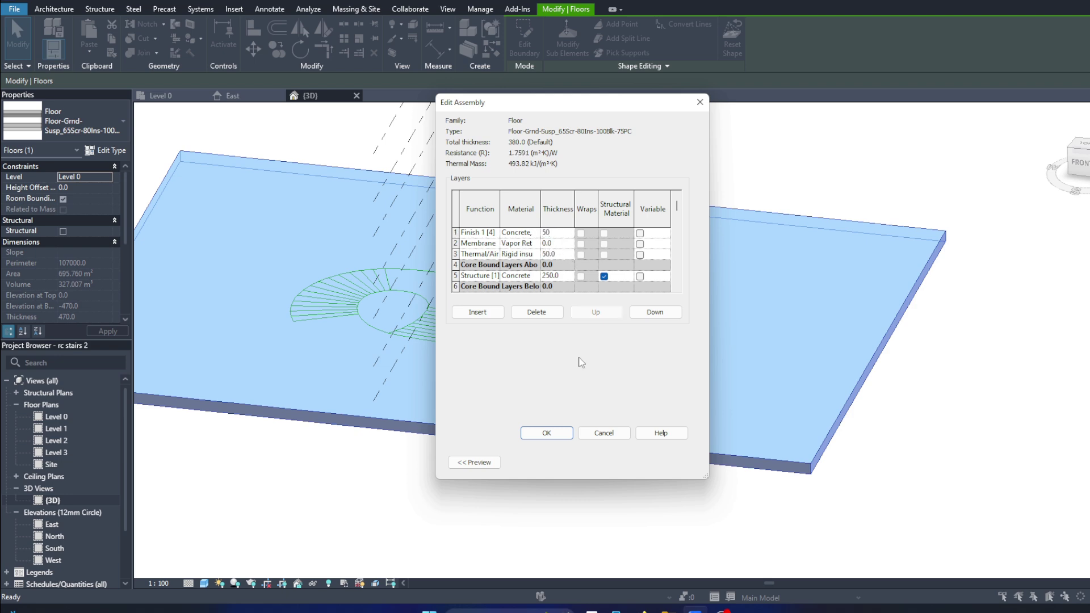
left_click(562, 435)
left_click(622, 500)
key("Escape")
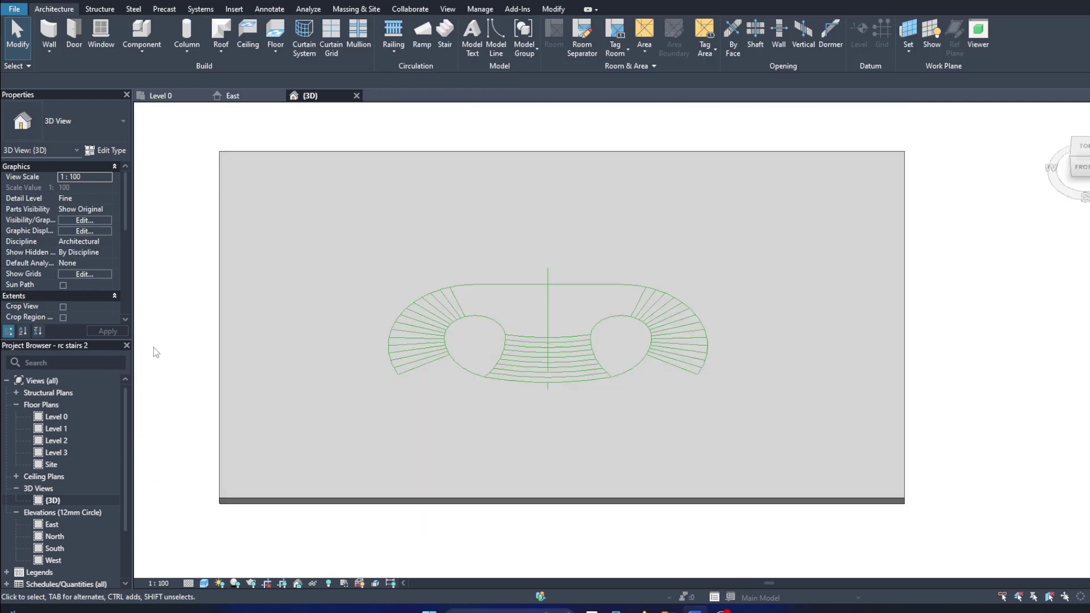
Step: Duplicate the architectural wall type as a new type named '1'
double_click(56, 417)
scroll(531, 326, "up", 3)
left_click(49, 51)
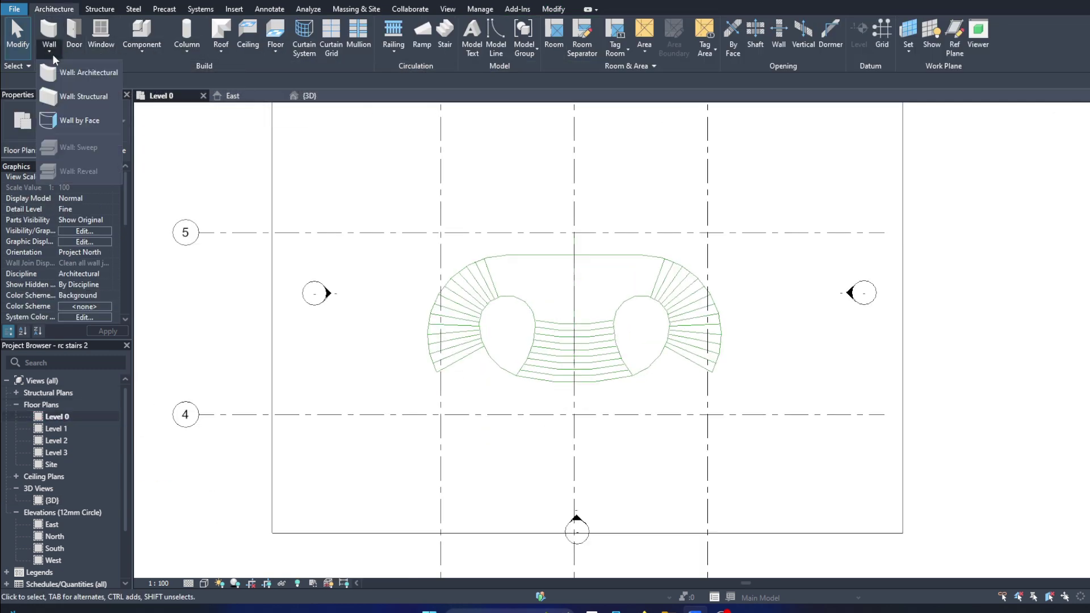
left_click(97, 73)
left_click(106, 150)
left_click(666, 144)
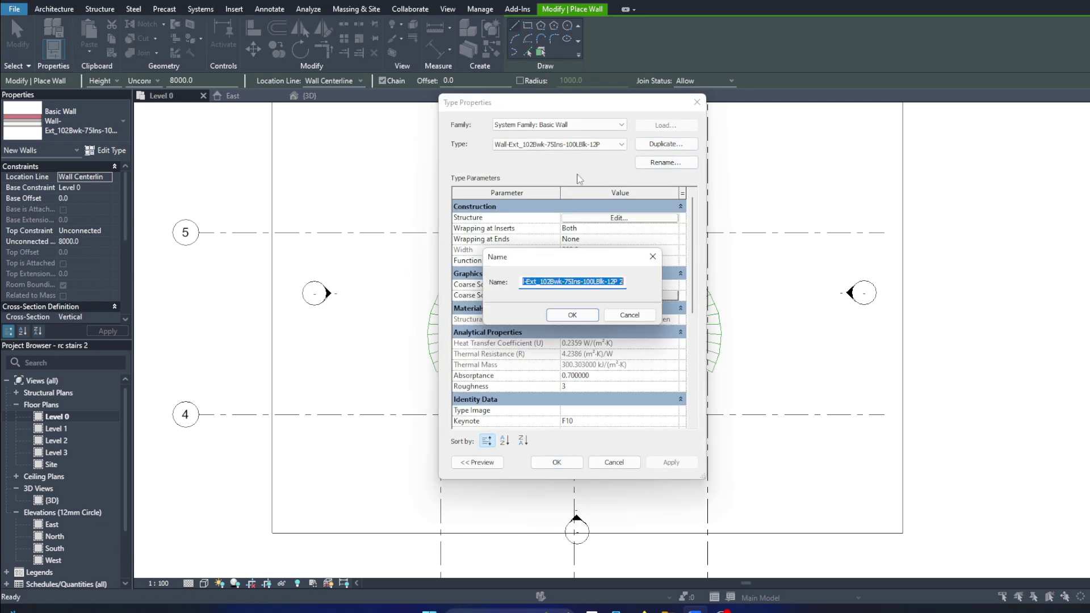
type("1")
key("Return")
Step: Set wall type 1's concrete core to 200 mm and delete its fiberglass insulation layer
left_click(628, 219)
left_click(567, 265)
type("200")
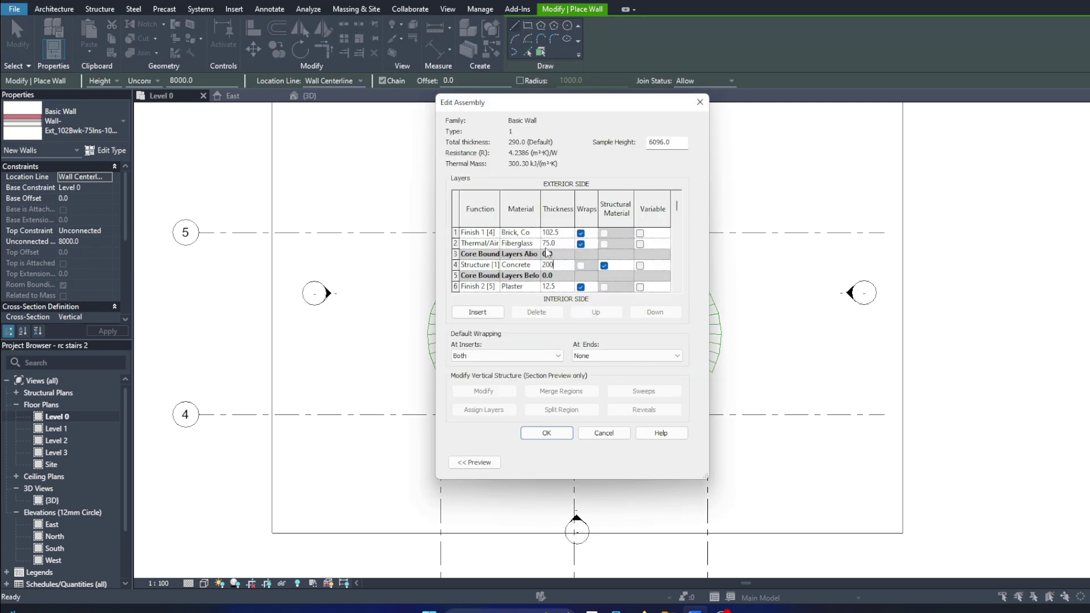
left_click(455, 243)
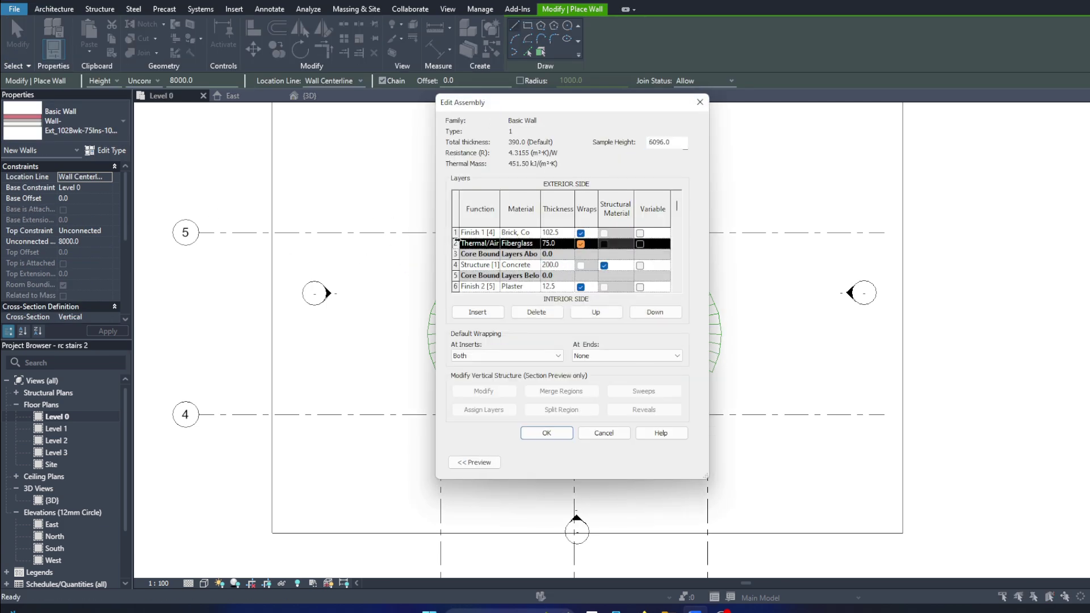
left_click(561, 312)
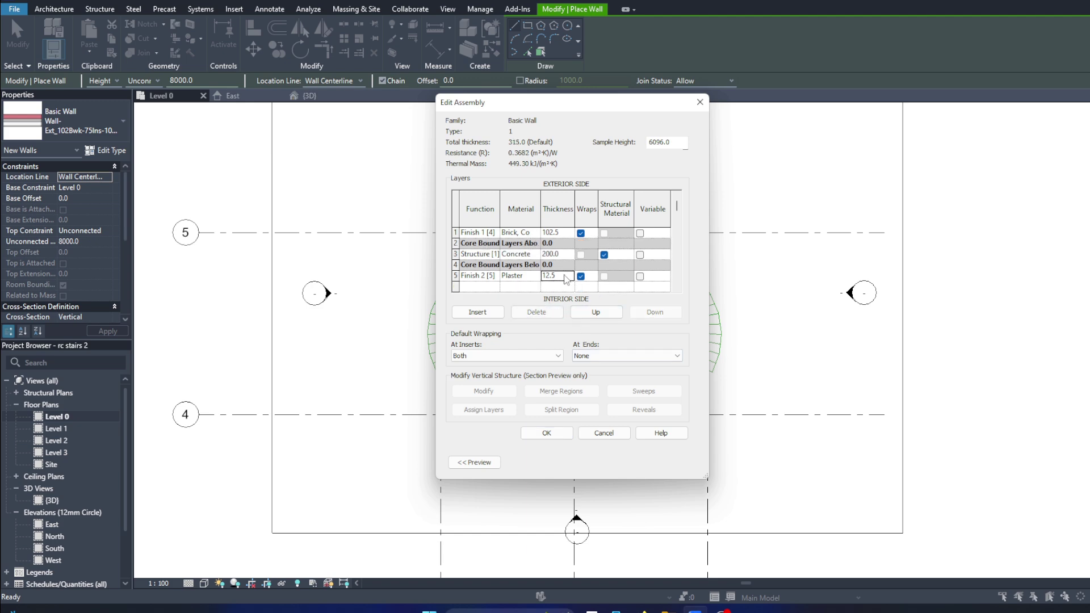
left_click(540, 234)
scroll(572, 322, "down", 5)
scroll(571, 321, "down", 3)
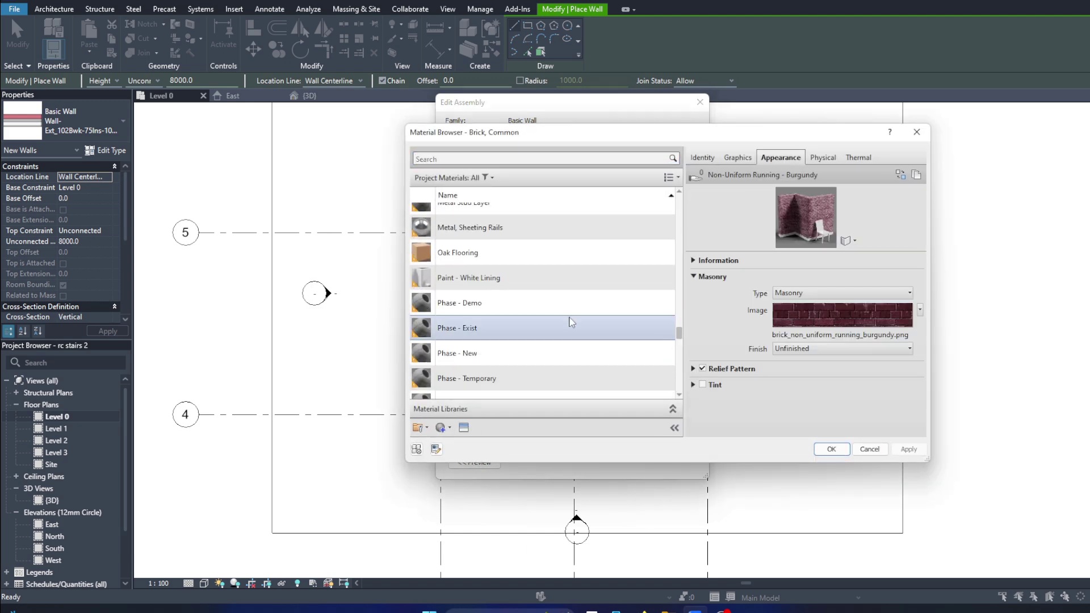
scroll(571, 322, "down", 3)
key("Return")
key("Return")
key("Return")
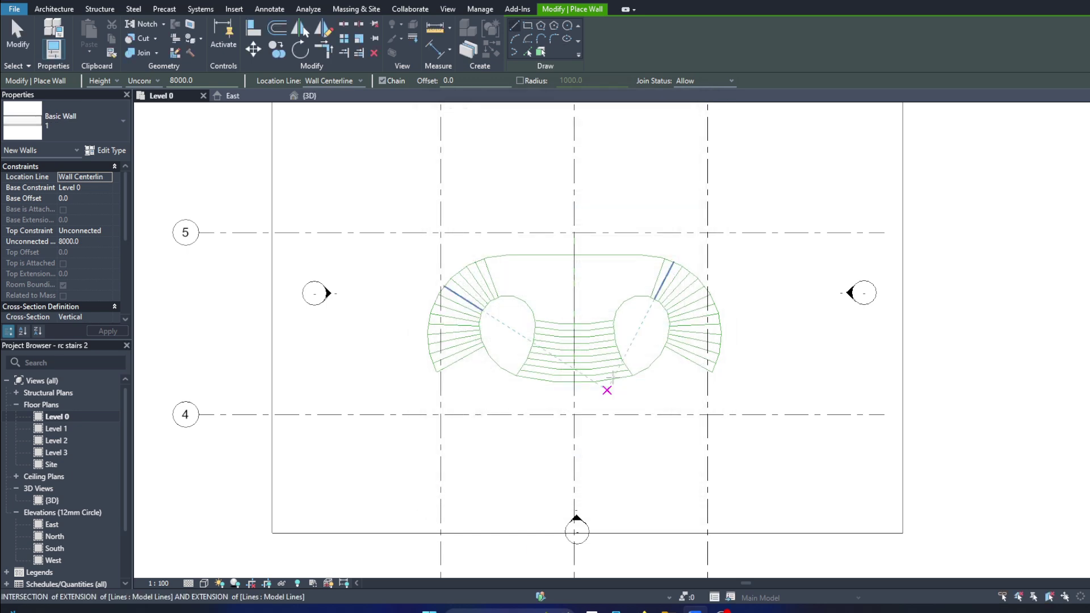
scroll(388, 520, "down", 1)
key("Escape")
key("Escape")
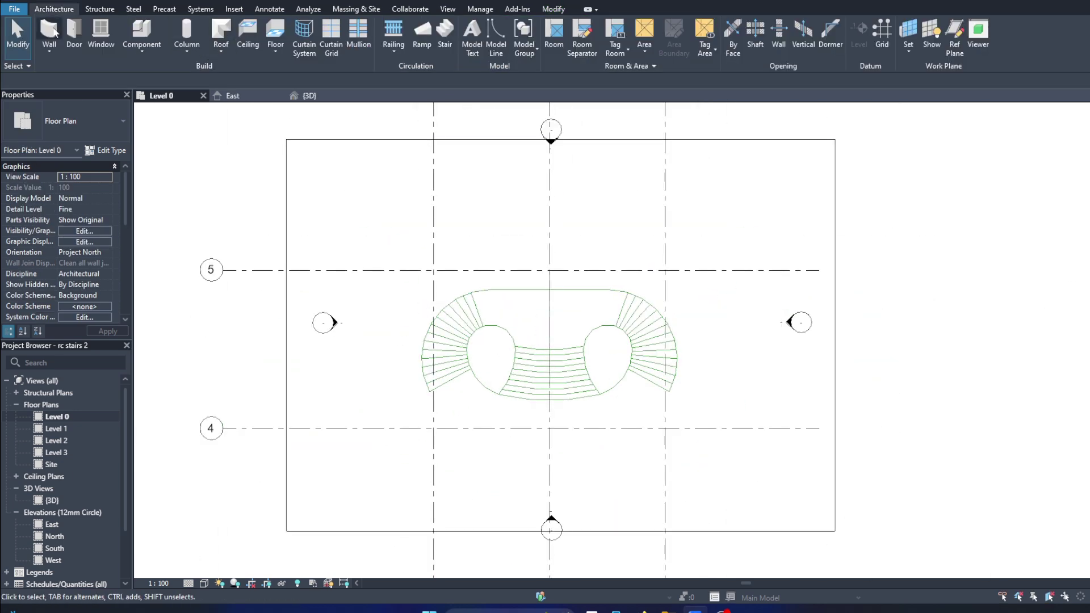
Step: Set up Pick Lines walls with height Level 1 and Finish Face: Interior location line
left_click(50, 31)
left_click(528, 52)
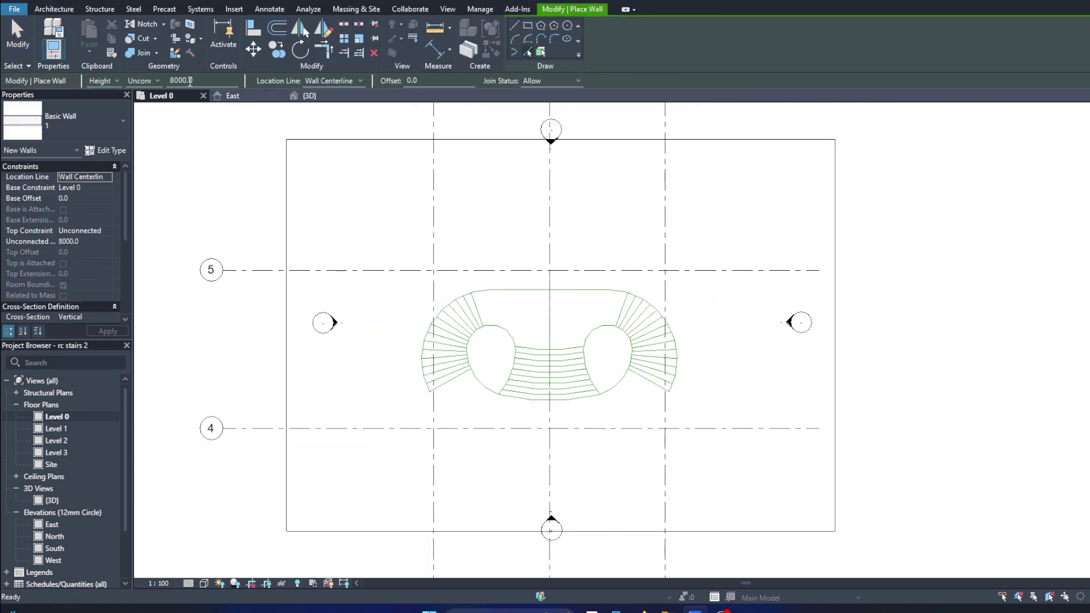
left_click(157, 80)
left_click(142, 115)
left_click(360, 81)
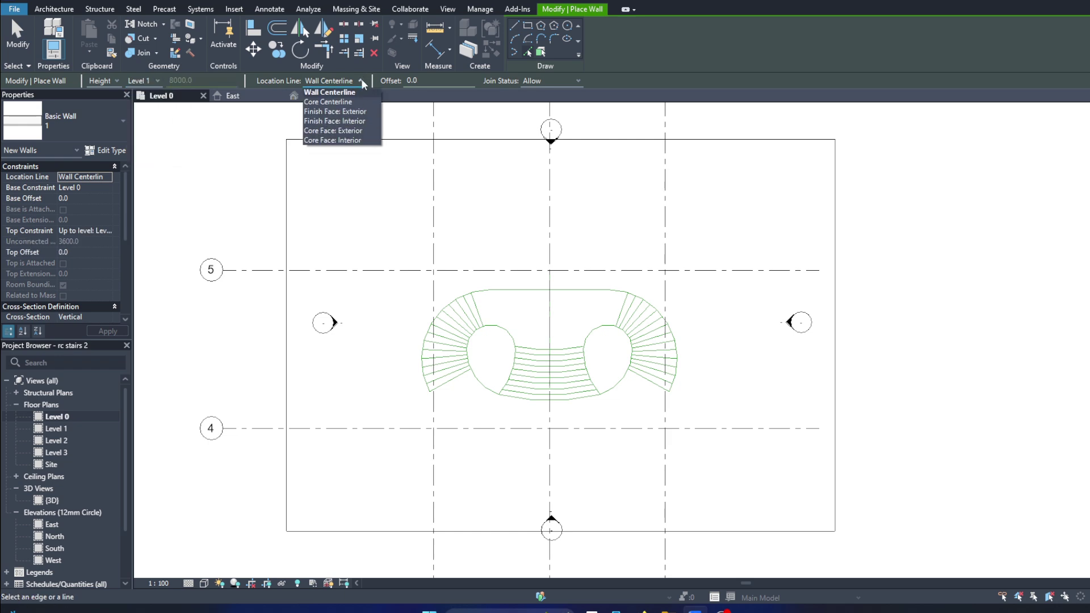
left_click(364, 122)
scroll(443, 348, "up", 3)
Step: Place walls along the stair's curved outer edge, its back edge and grid line 4
left_click(425, 318)
left_click(709, 242)
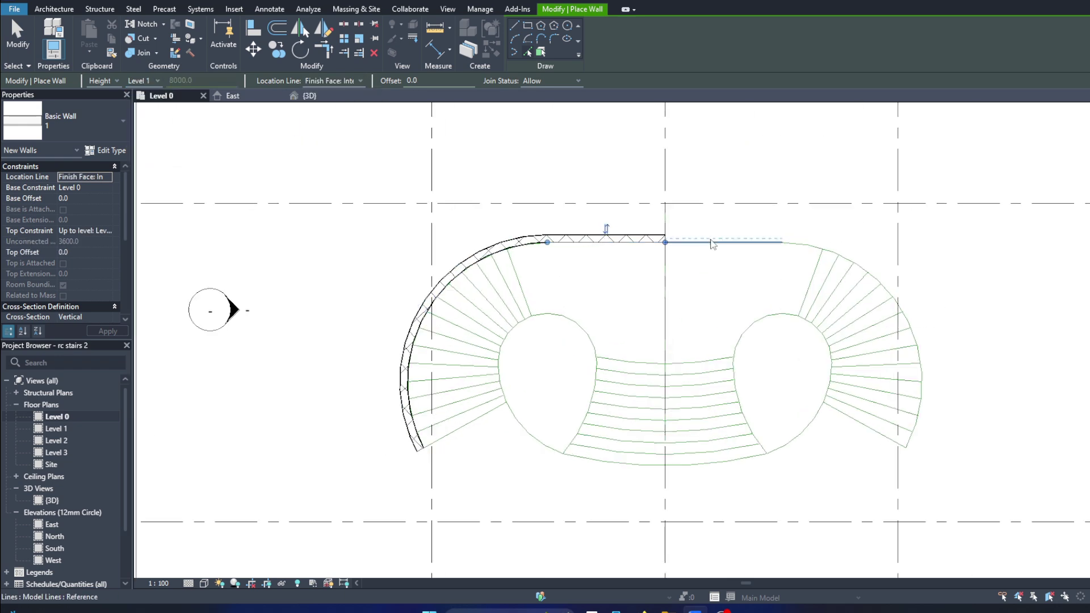
scroll(575, 352, "up", 1)
scroll(435, 377, "up", 2)
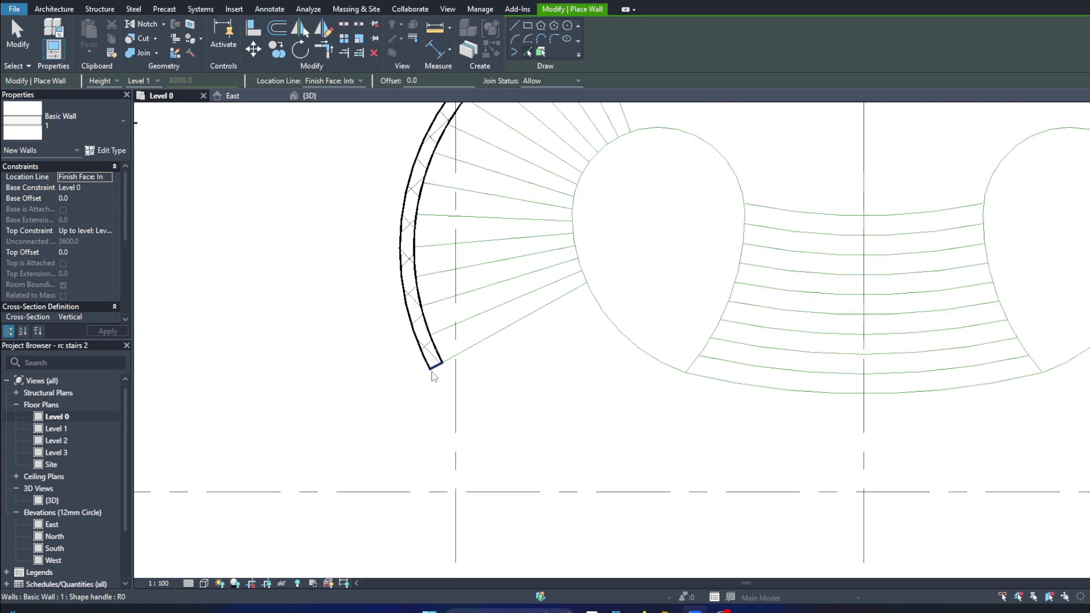
scroll(430, 481, "down", 2)
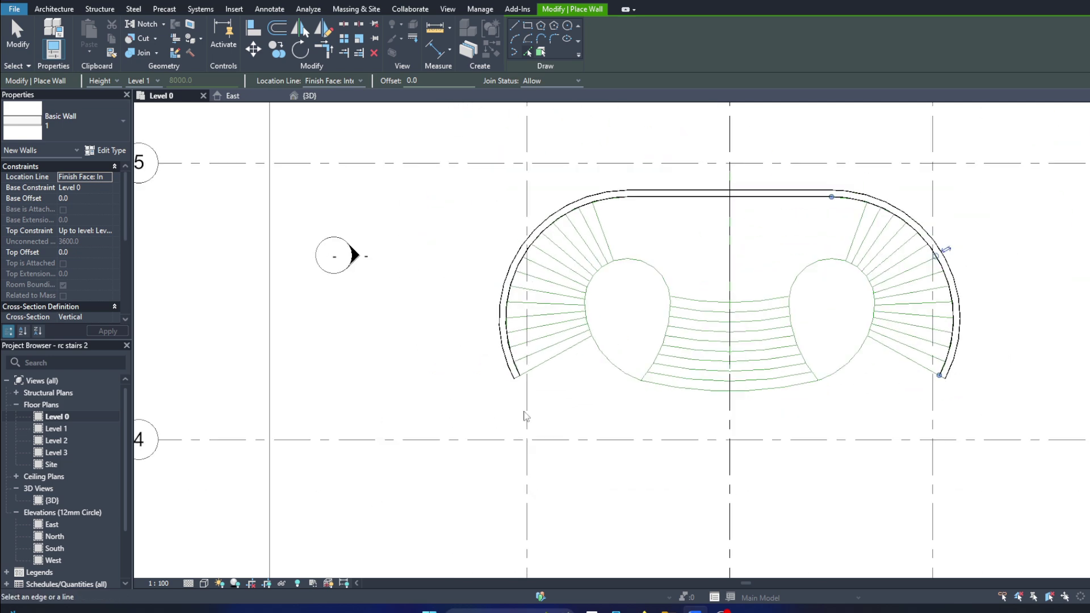
left_click(352, 438)
scroll(398, 386, "down", 2)
key("Escape")
key("Escape")
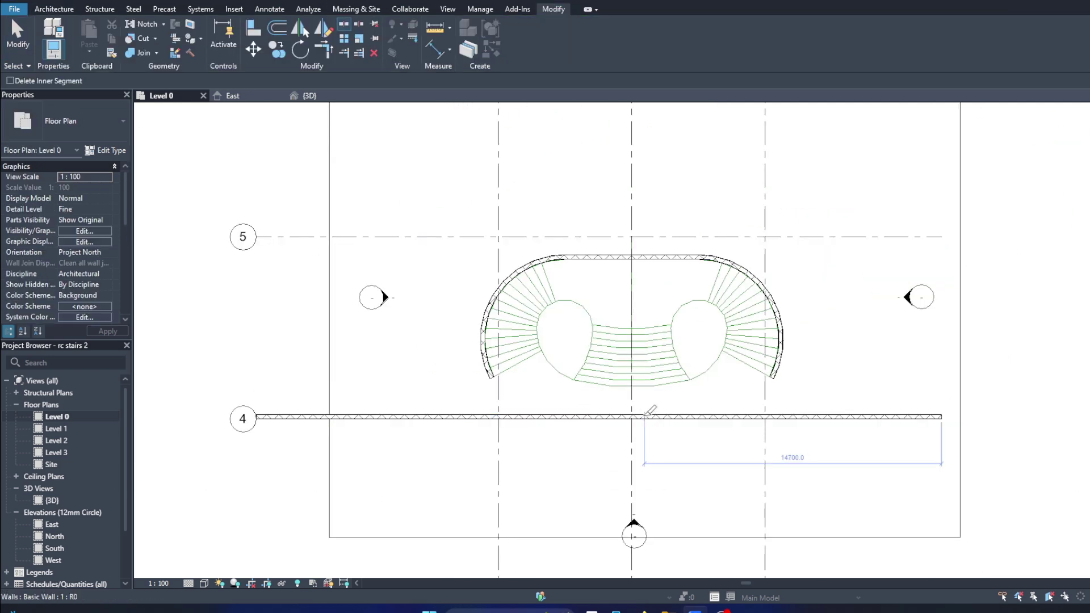
Step: Drag the grid 4 wall's end back to the vertical grid, leaving an opening
scroll(484, 420, "up", 2)
scroll(484, 421, "up", 3)
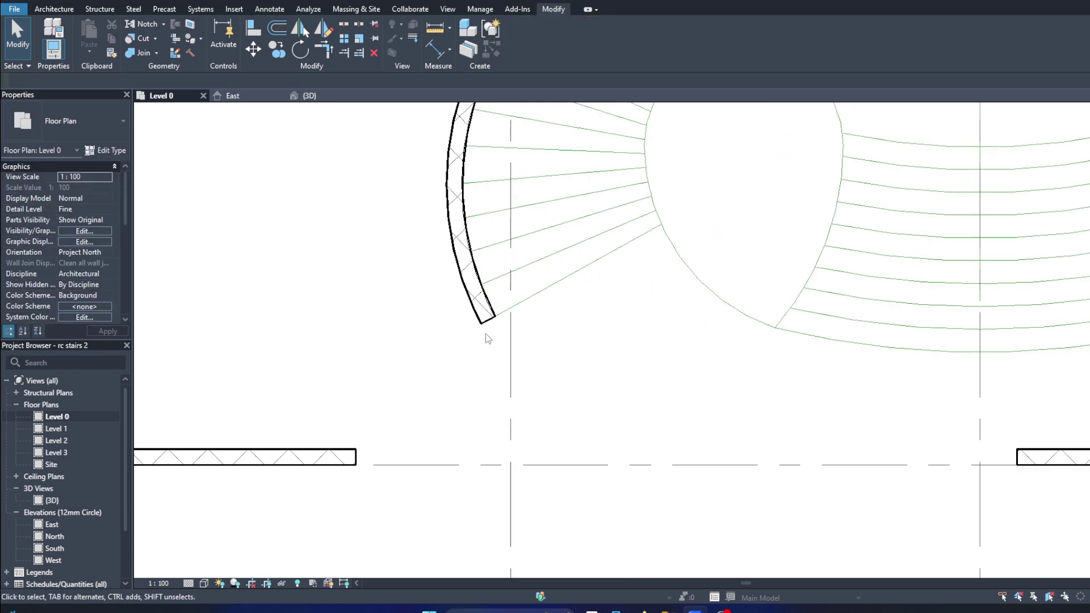
scroll(485, 333, "down", 3)
left_click(378, 435)
mouse_move(391, 436)
left_mouse_down()
mouse_move(450, 439)
mouse_move(363, 407)
left_mouse_up()
scroll(397, 420, "down", 2)
Step: Copy a vertical grid line 7000 to the left
left_click(491, 239)
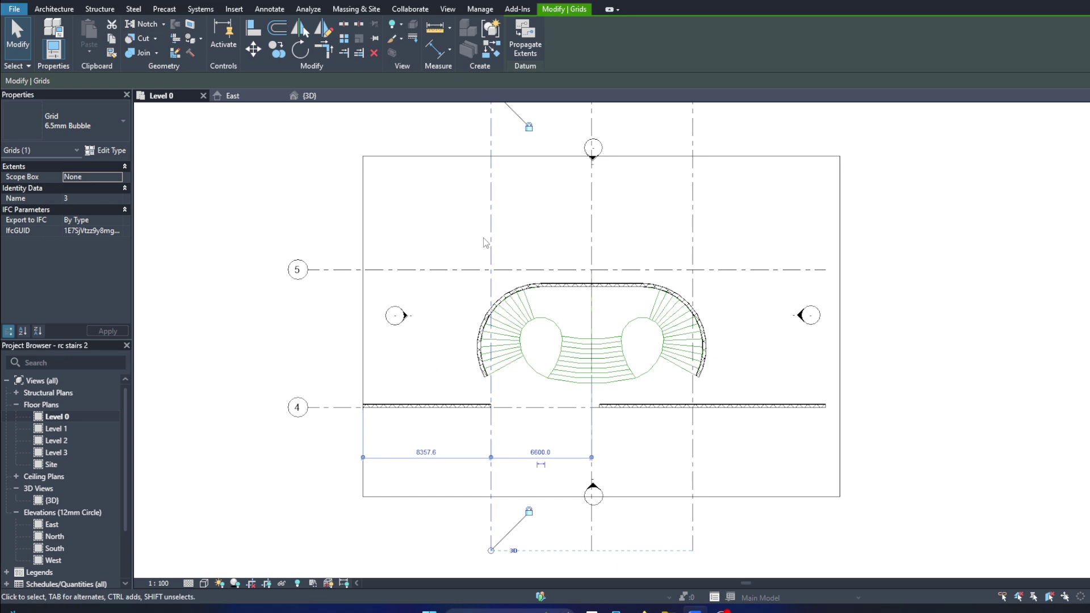
key("c")
key("o")
left_click(491, 200)
type("7000")
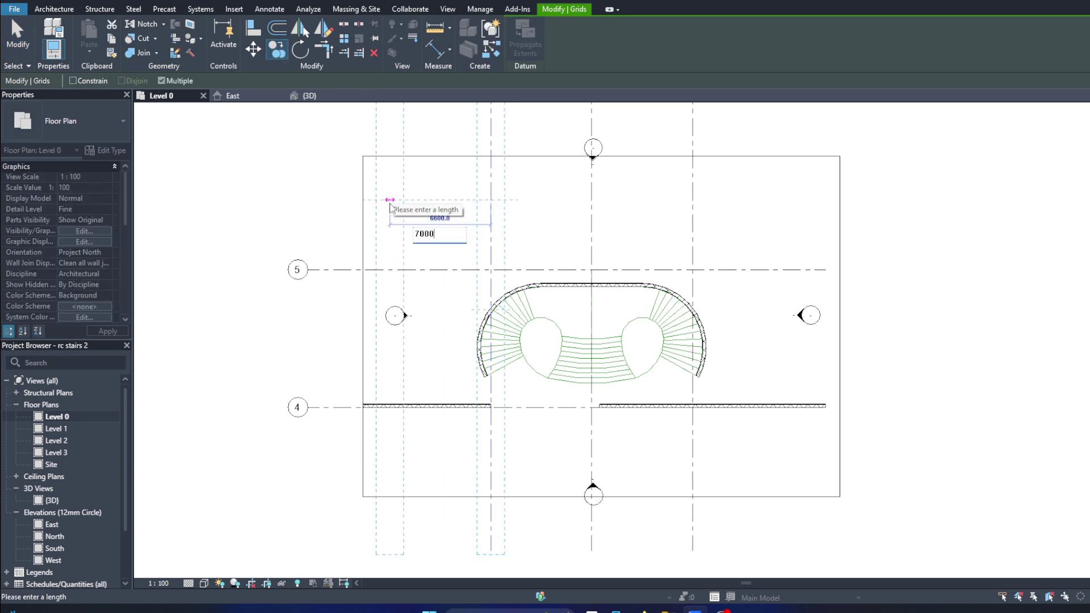
key("Return")
left_click(693, 238)
key("c")
key("o")
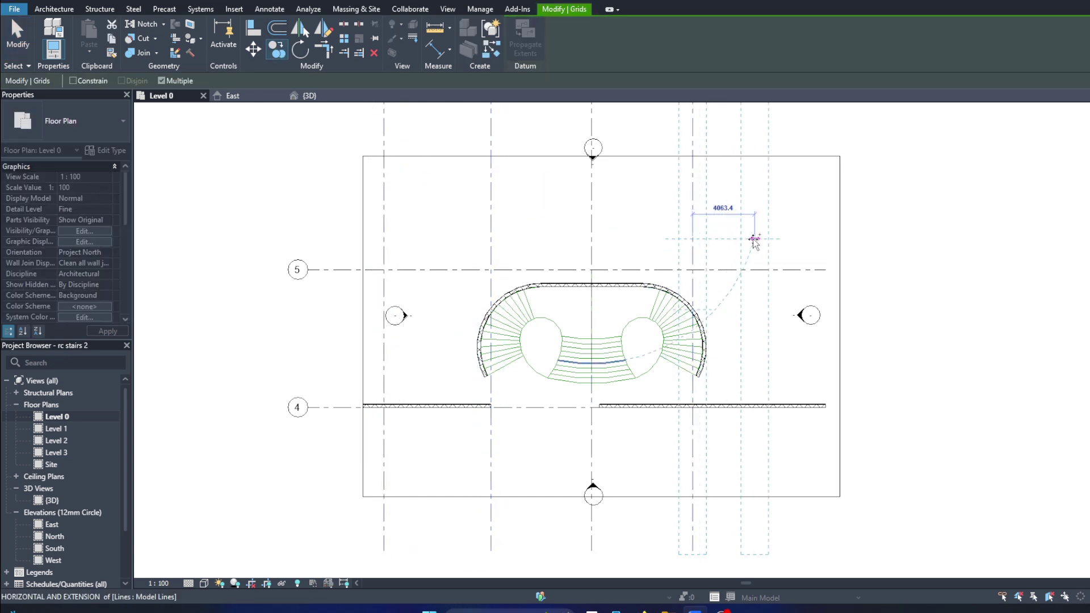
key("Escape")
scroll(625, 398, "up", 2)
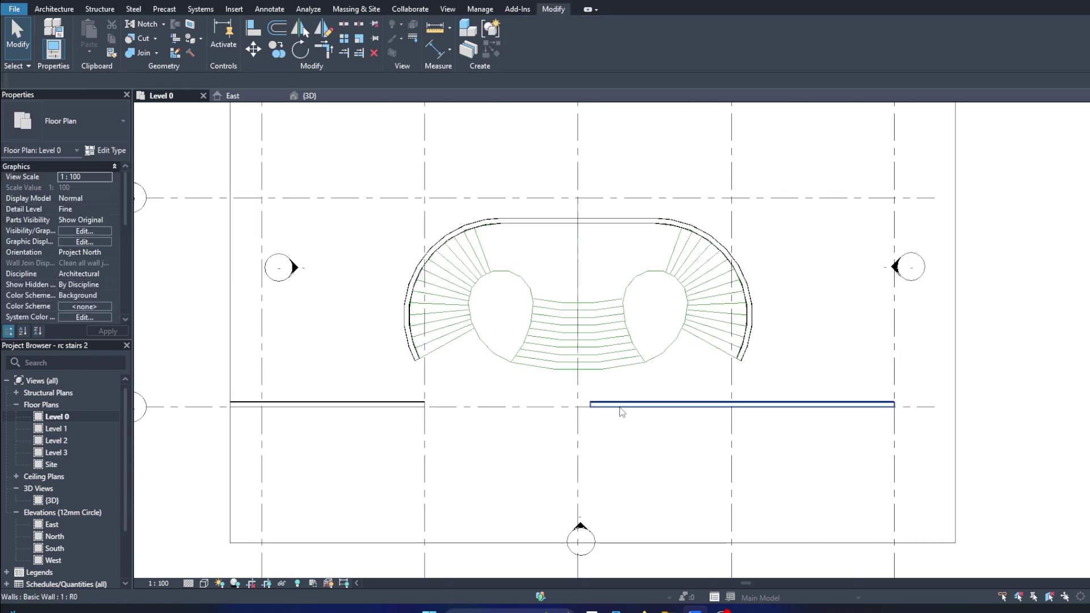
Step: Shorten the right wall on grid 4 to 5000 so it ends on the grid line
left_click(680, 407)
left_click(740, 413)
scroll(832, 412, "up", 2)
left_click(795, 396)
left_click(784, 331)
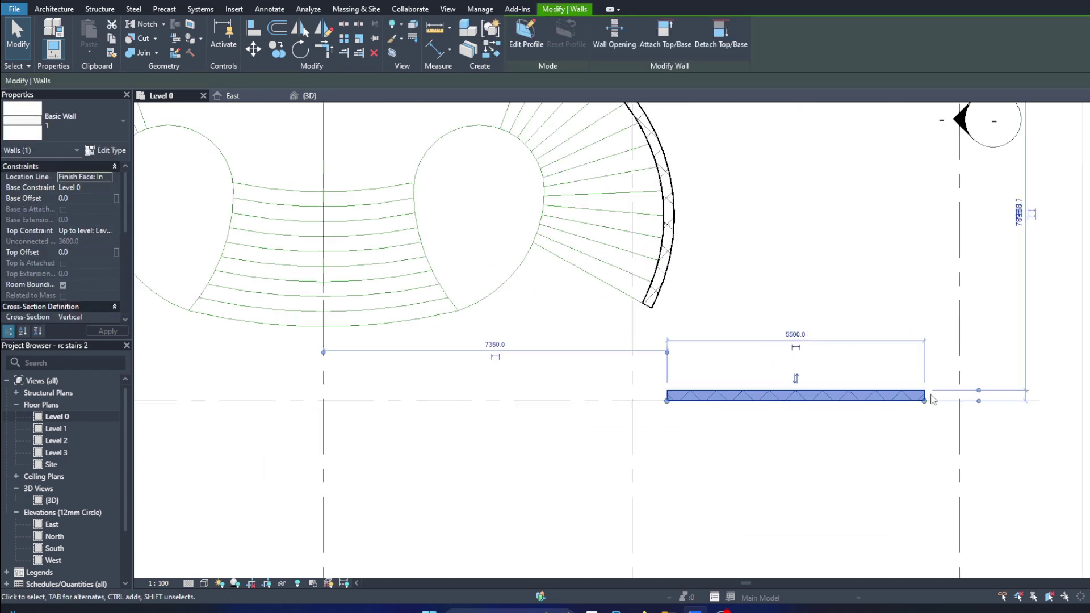
key("ctrl+z")
left_click(818, 396)
left_click_drag(631, 401, 725, 401)
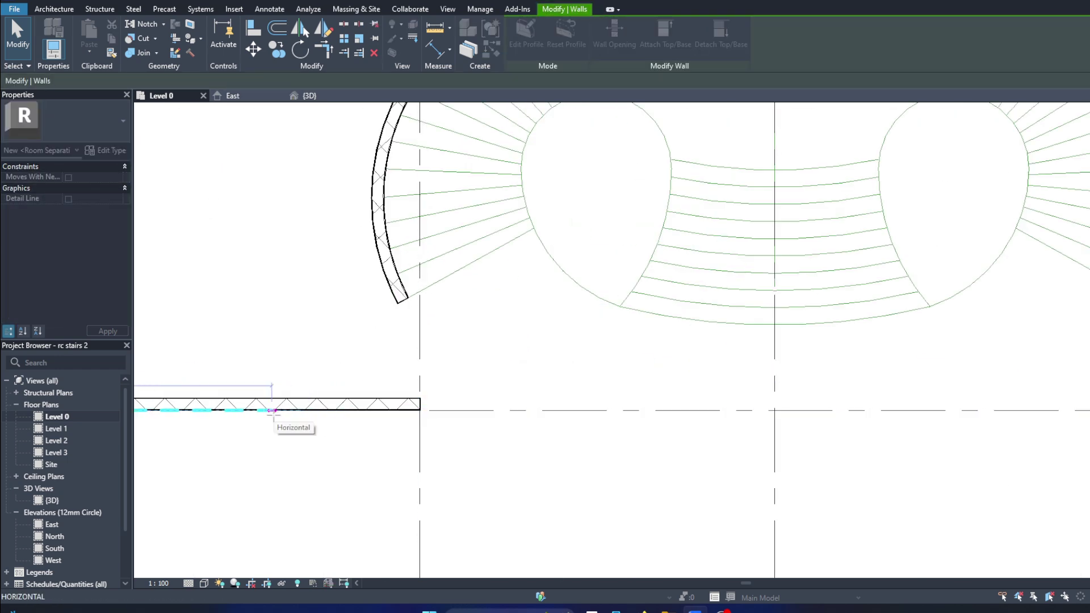
scroll(449, 395, "down", 2)
scroll(196, 398, "down", 2)
key("Escape")
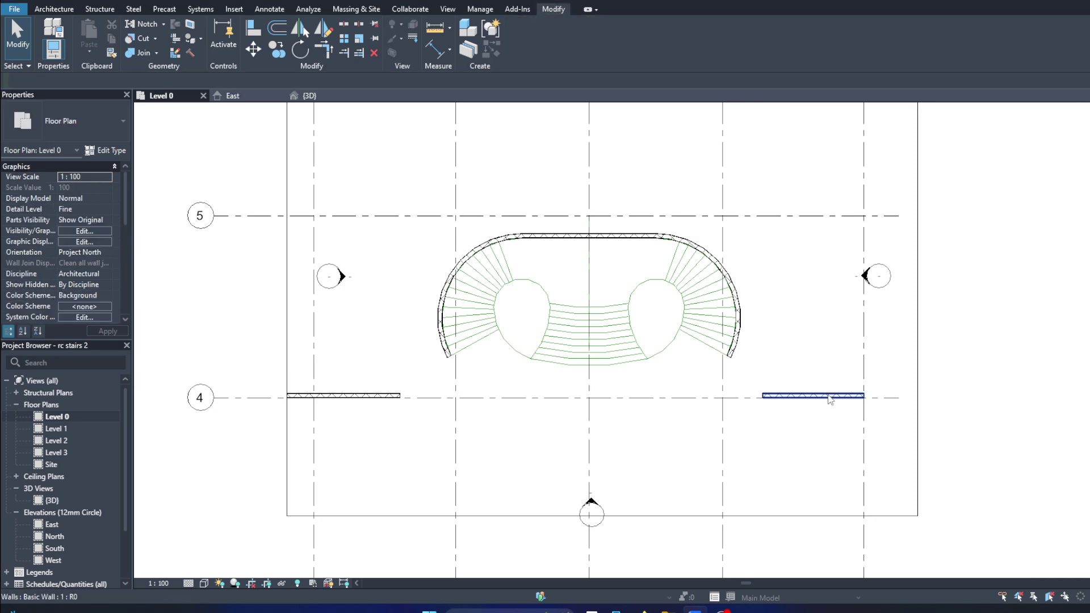
Step: Drag the left grid 4 wall's end back onto the grid line
left_click(344, 396)
left_click_drag(400, 396, 449, 403)
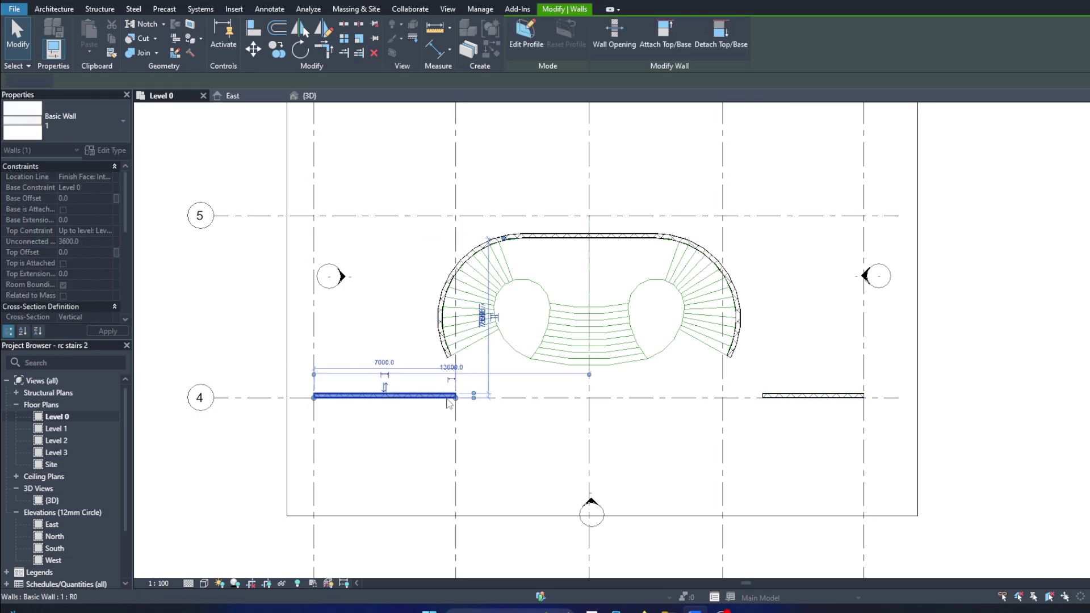
key("r")
key("s")
left_click(314, 396)
key("Escape")
key("ctrl+z")
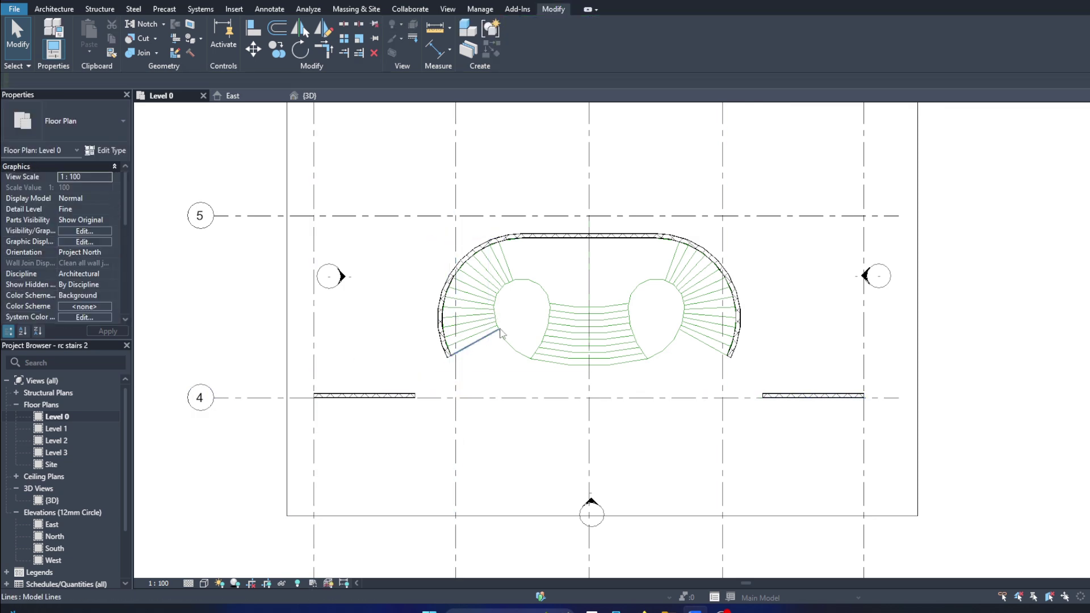
scroll(479, 336, "up", 1)
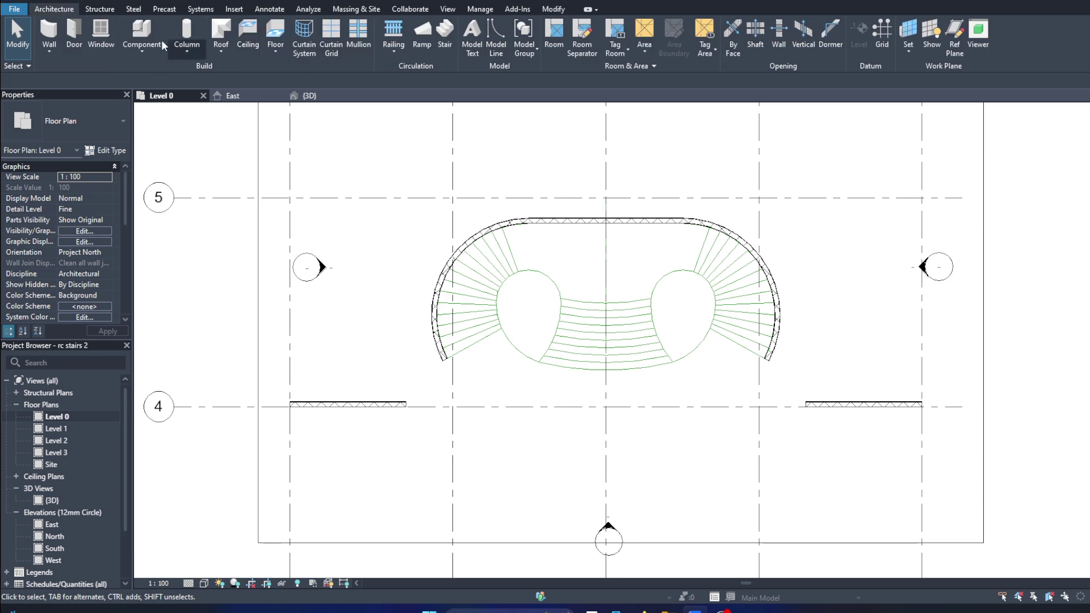
Step: Draw an arc wall starting at the left straight wall's end
left_click(49, 49)
left_click(60, 80)
scroll(470, 360, "up", 2)
scroll(440, 353, "up", 4)
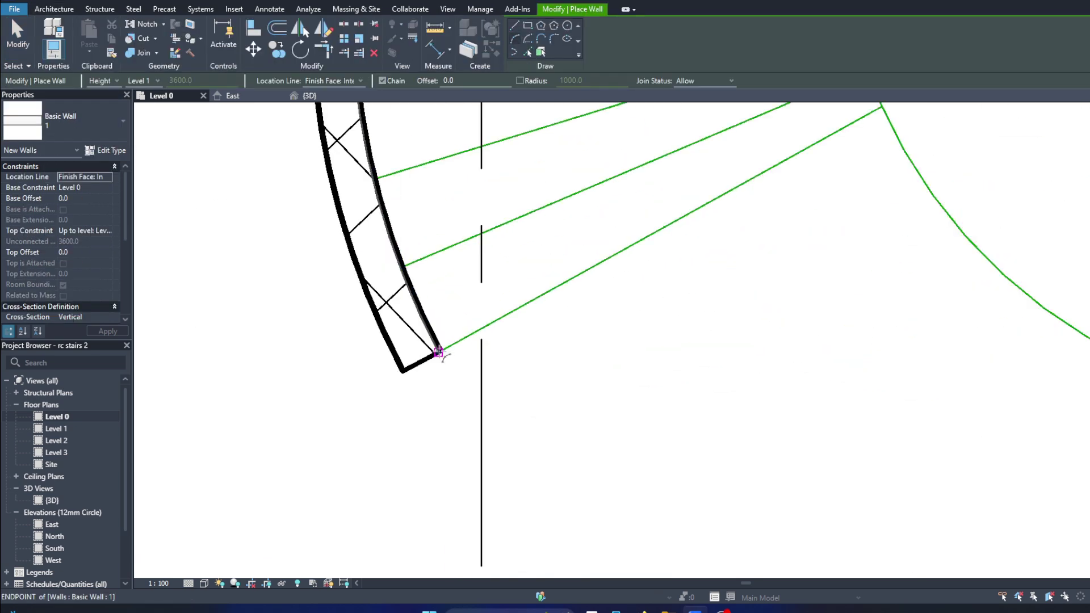
scroll(439, 353, "down", 4)
left_click(373, 435)
scroll(485, 332, "up", 3)
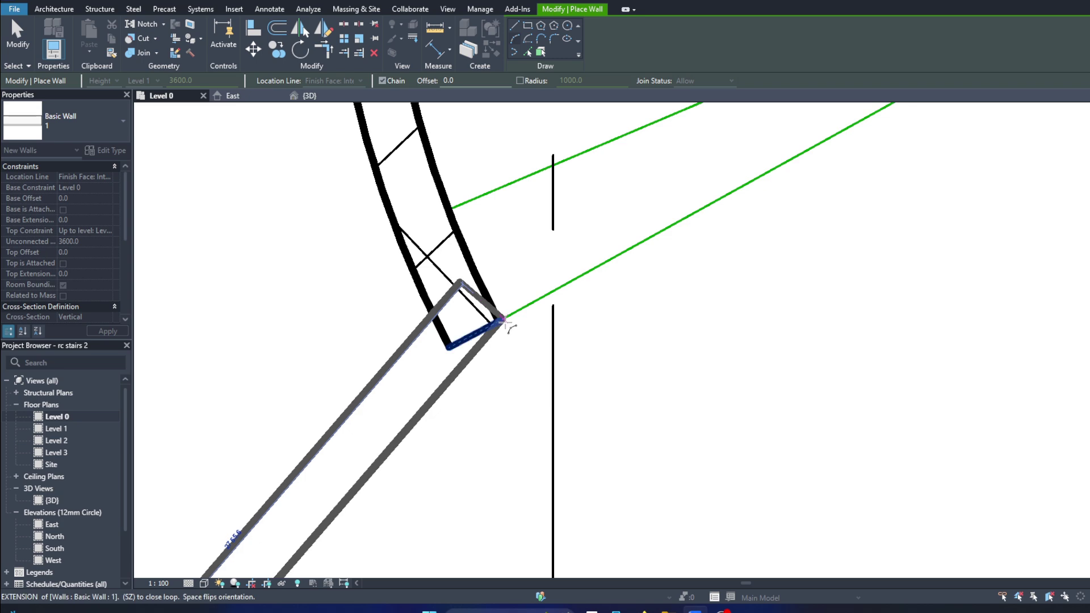
scroll(499, 352, "down", 2)
left_click(507, 362)
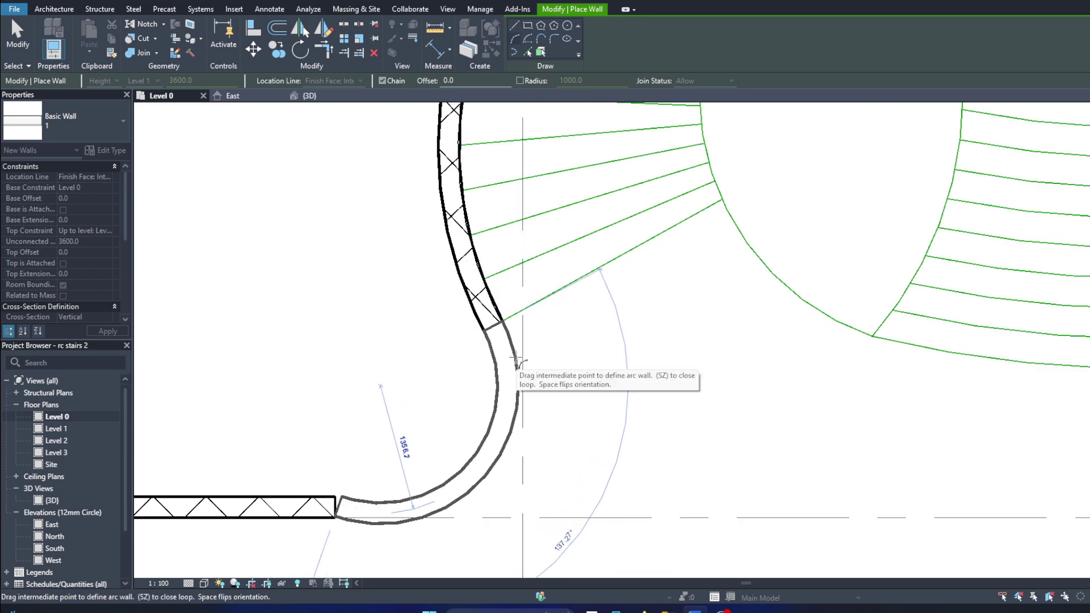
left_click(518, 363)
key("Escape")
key("Escape")
scroll(511, 341, "down", 3)
scroll(426, 369, "down", 1)
Step: Reshape the arc wall so its end lands on grid 4
left_click(400, 379)
scroll(437, 367, "up", 4)
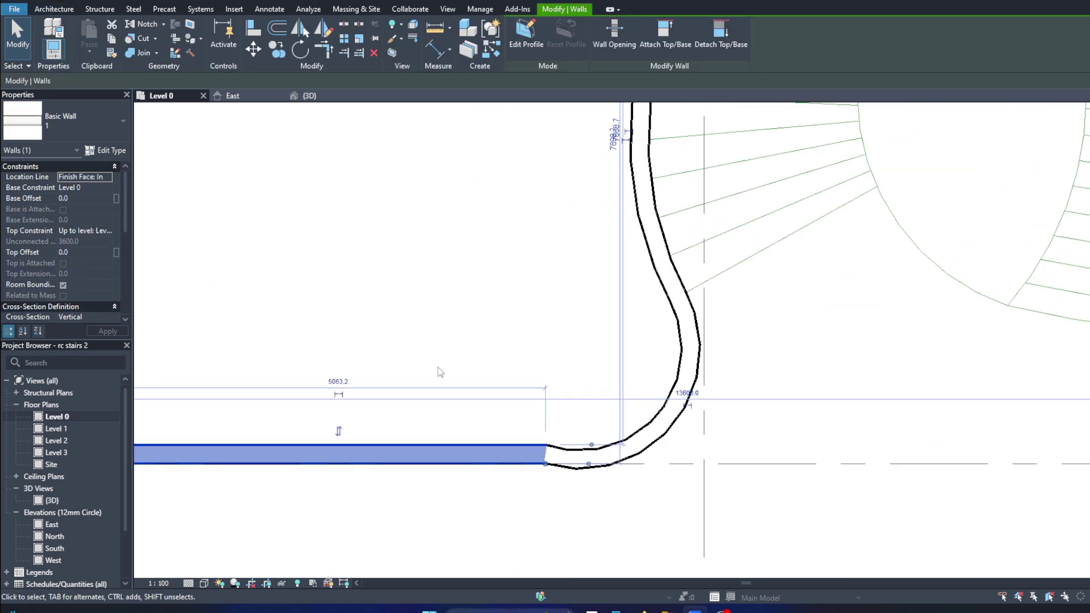
scroll(438, 367, "down", 3)
key("Escape")
left_click(645, 418)
key("Escape")
scroll(567, 408, "up", 3)
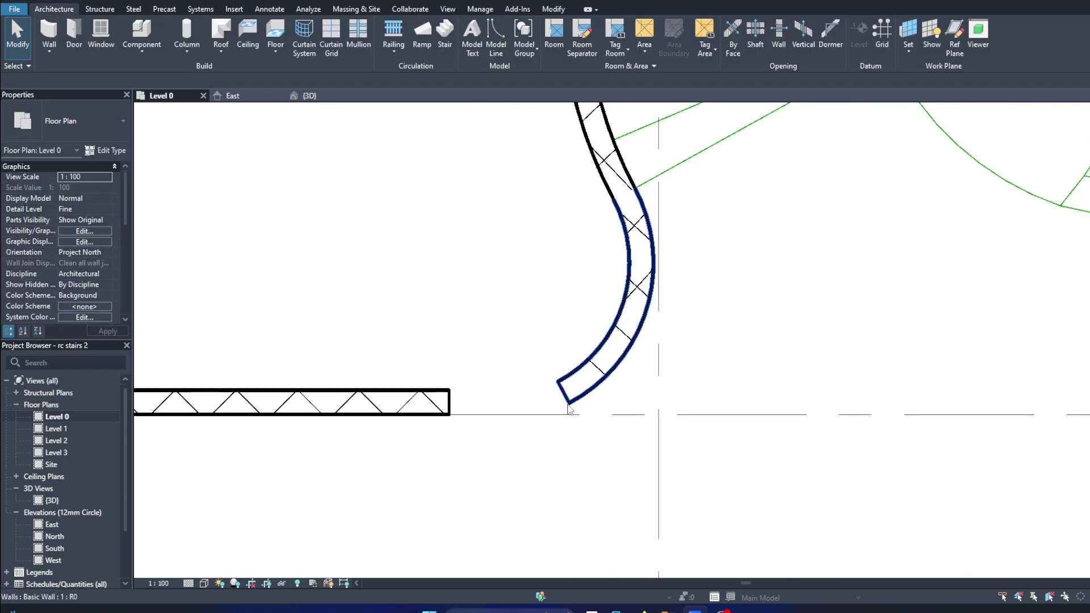
left_click(568, 408)
key("Escape")
scroll(511, 409, "down", 1)
scroll(556, 412, "up", 2)
left_click(559, 410)
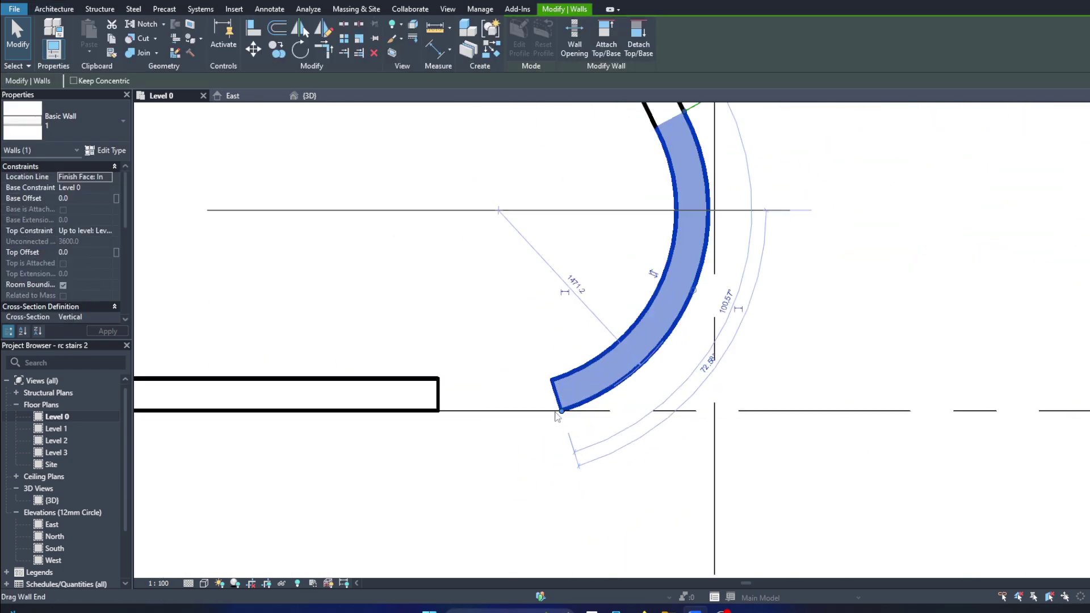
mouse_move(557, 415)
left_mouse_down()
mouse_move(512, 410)
mouse_move(500, 420)
left_mouse_up()
scroll(573, 437, "down", 2)
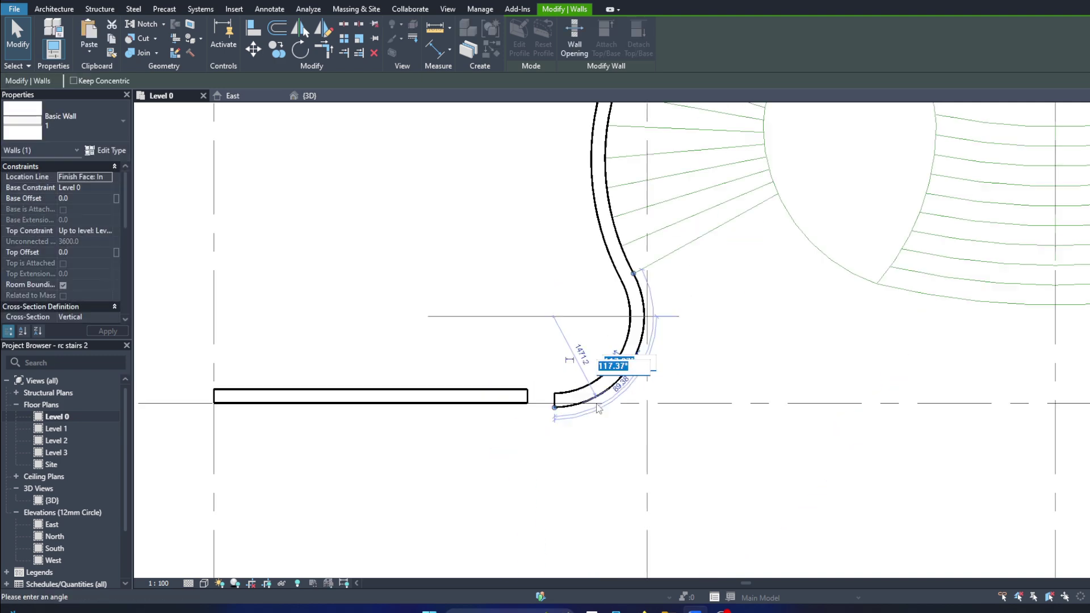
Step: Set the plan scale to 1:5 and delete the old straight wall on grid 4
left_click(485, 417)
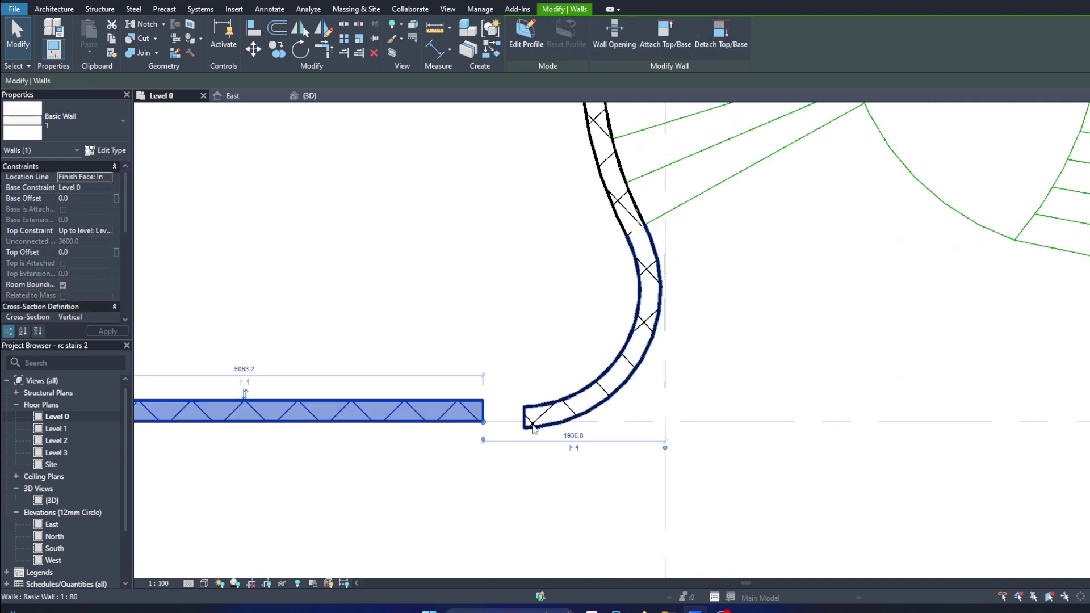
left_click(54, 9)
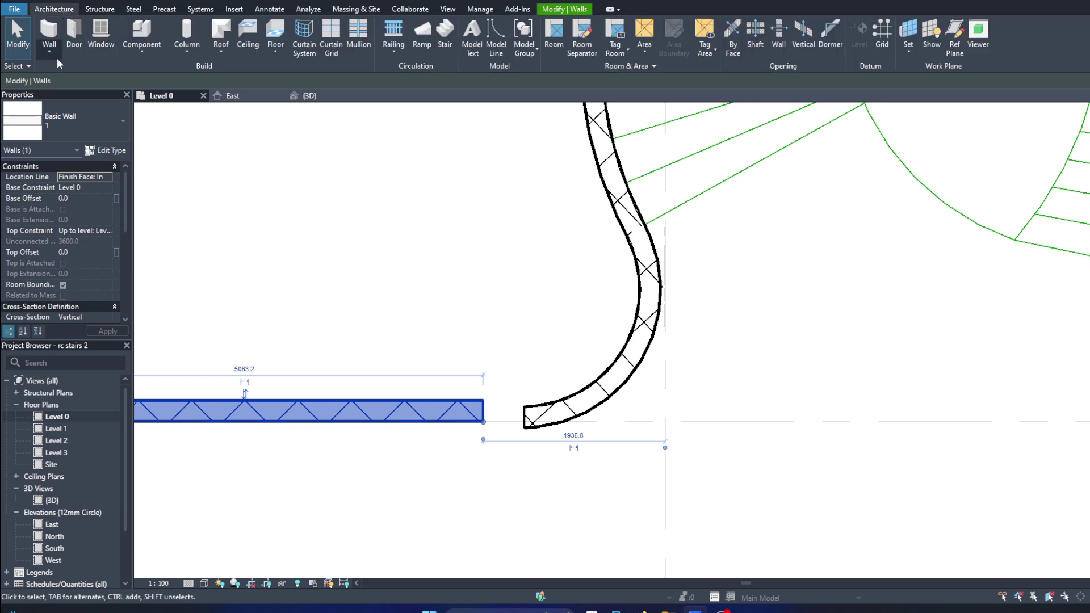
key("Escape")
scroll(531, 422, "up", 3)
left_click(156, 584)
left_click(170, 433)
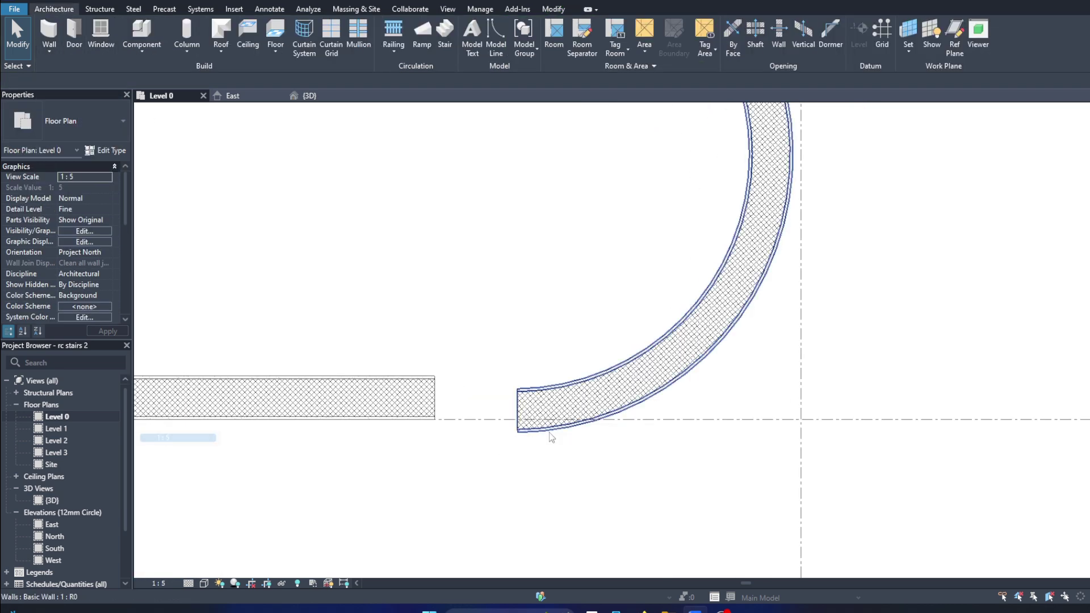
left_click(511, 403)
scroll(505, 438, "up", 2)
left_click(493, 436)
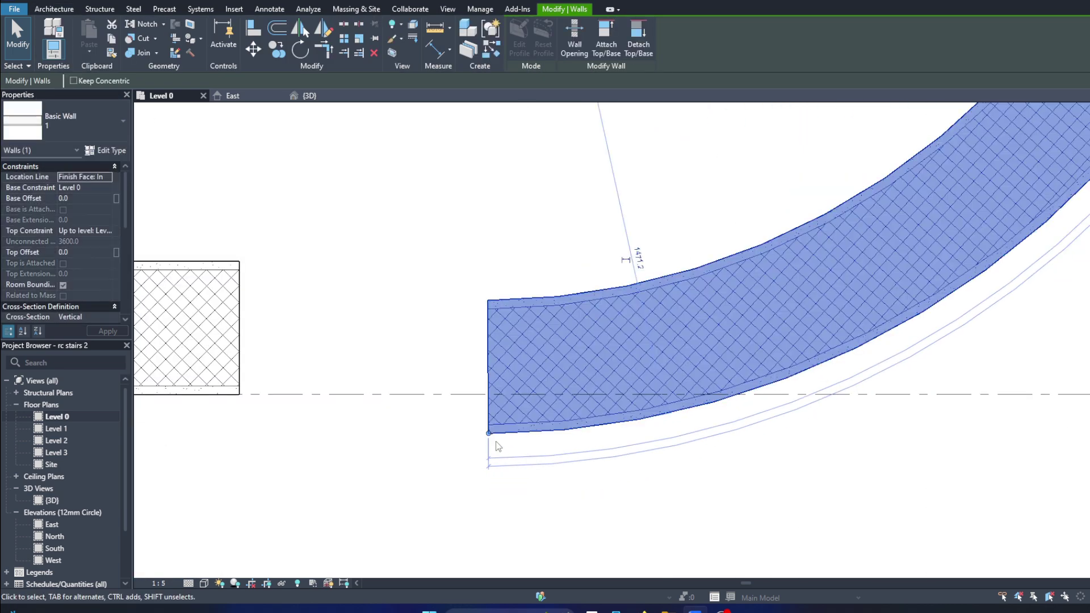
scroll(488, 425, "down", 4)
left_click(420, 386)
key("Delete")
scroll(412, 392, "down", 3)
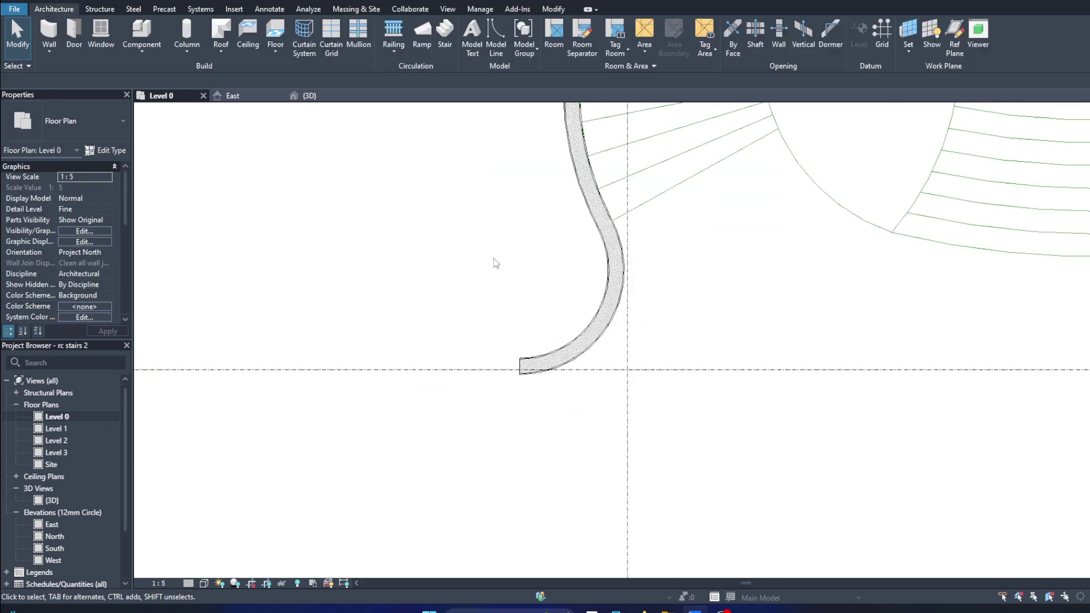
Step: Redraw the straight wall along grid 4 from the arc wall's end
left_click(49, 50)
left_click(76, 60)
left_click(519, 374)
left_click(385, 383)
scroll(398, 374, "down", 3)
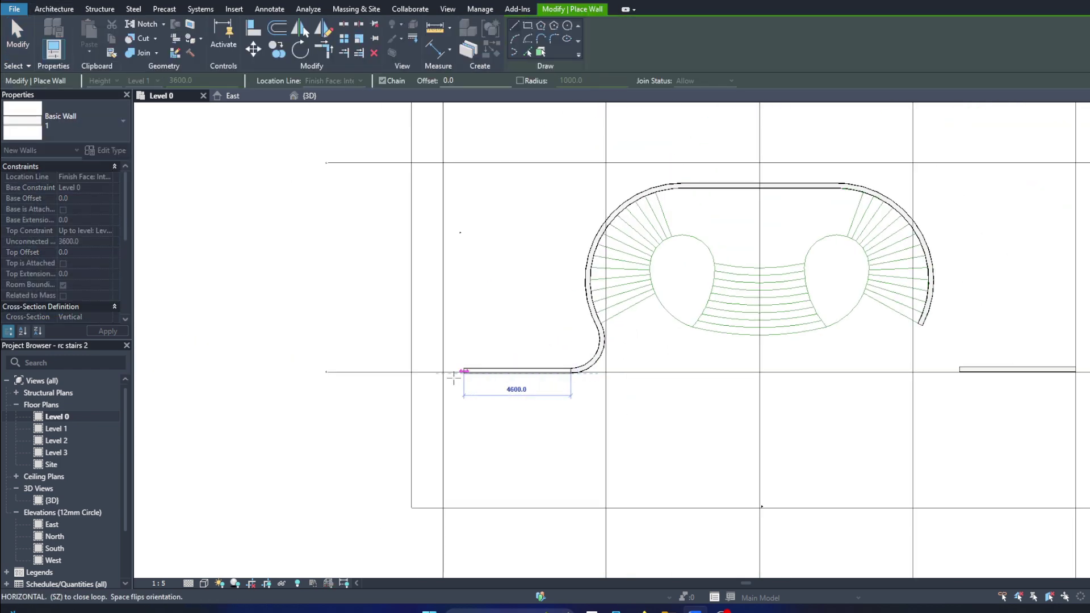
scroll(408, 364, "down", 2)
scroll(420, 352, "up", 3)
key("Escape")
key("Escape")
Step: Mirror the curved and straight walls about the centre grid, then inspect them in 3D
left_click(377, 328)
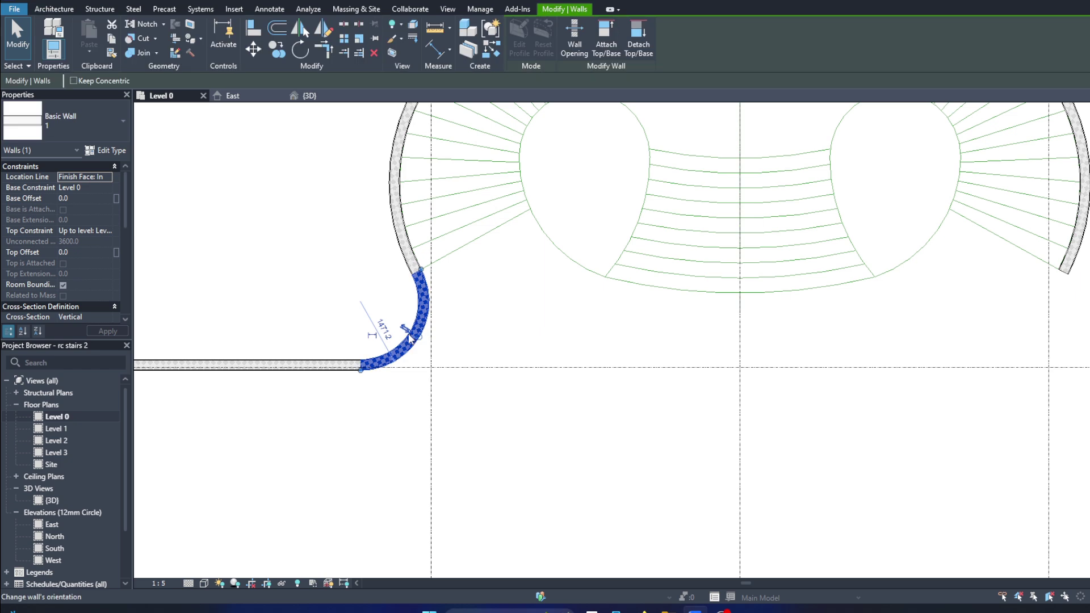
left_click(255, 365, "ctrl")
key("m")
key("m")
left_click(743, 340)
scroll(625, 341, "down", 3)
double_click(51, 500)
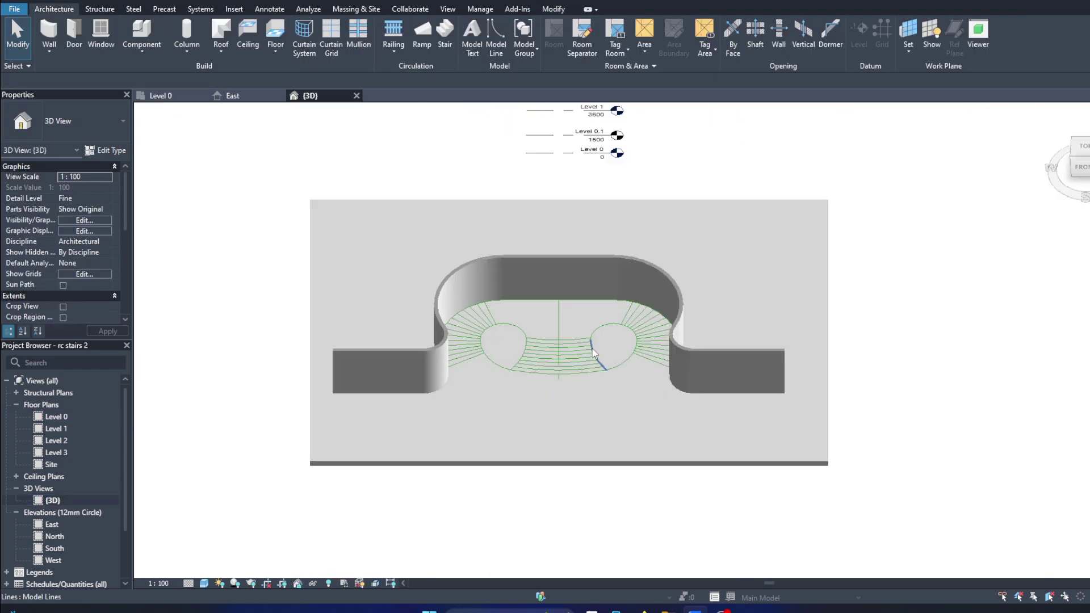
middle_click_drag(559, 303, 625, 341, "shift")
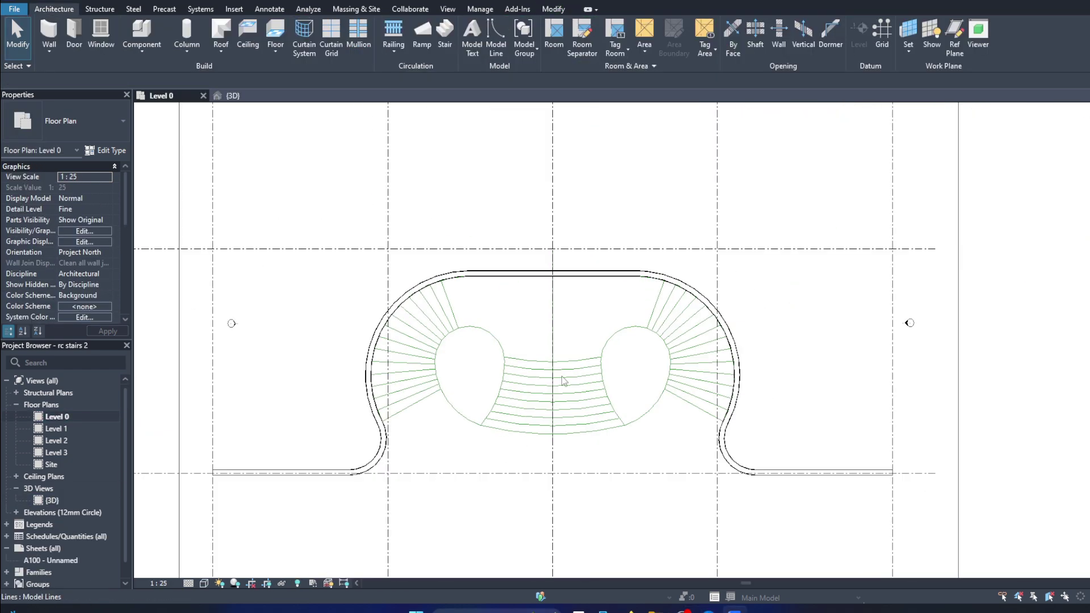
scroll(564, 381, "up", 2)
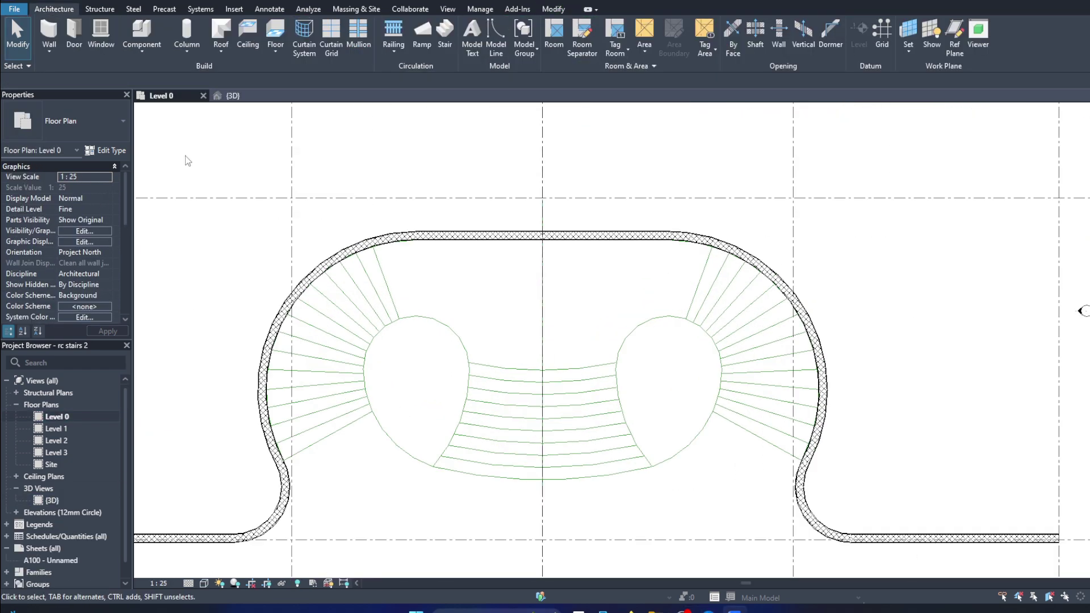
Step: Start an Insitu_Concrete_150mm_Waist stair run sketch, picking the right tread edge as boundary
left_click(447, 34)
left_click(85, 121)
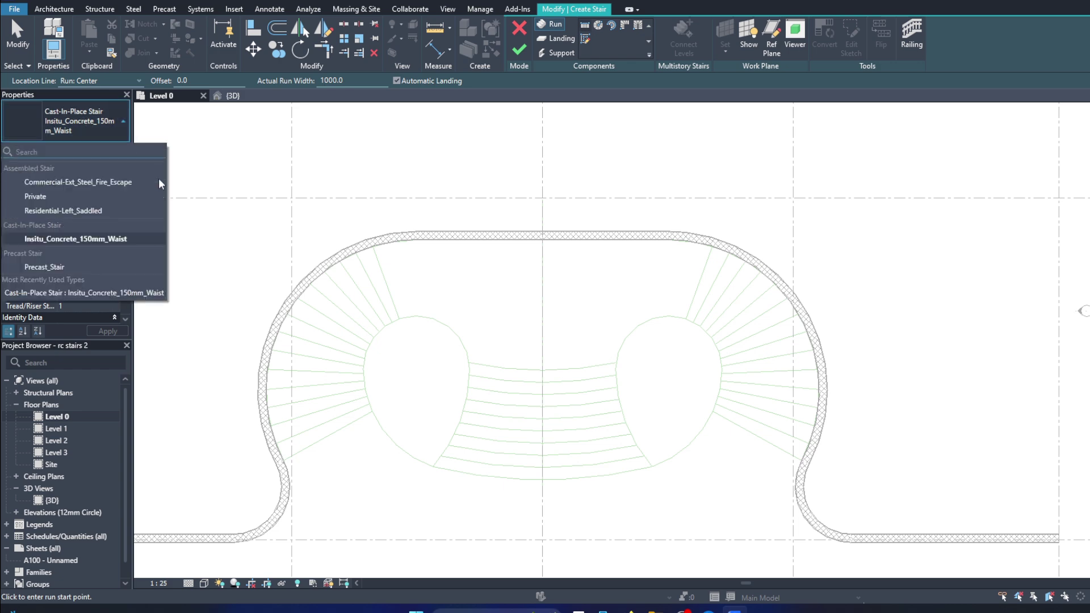
left_click(115, 238)
scroll(563, 494, "up", 3)
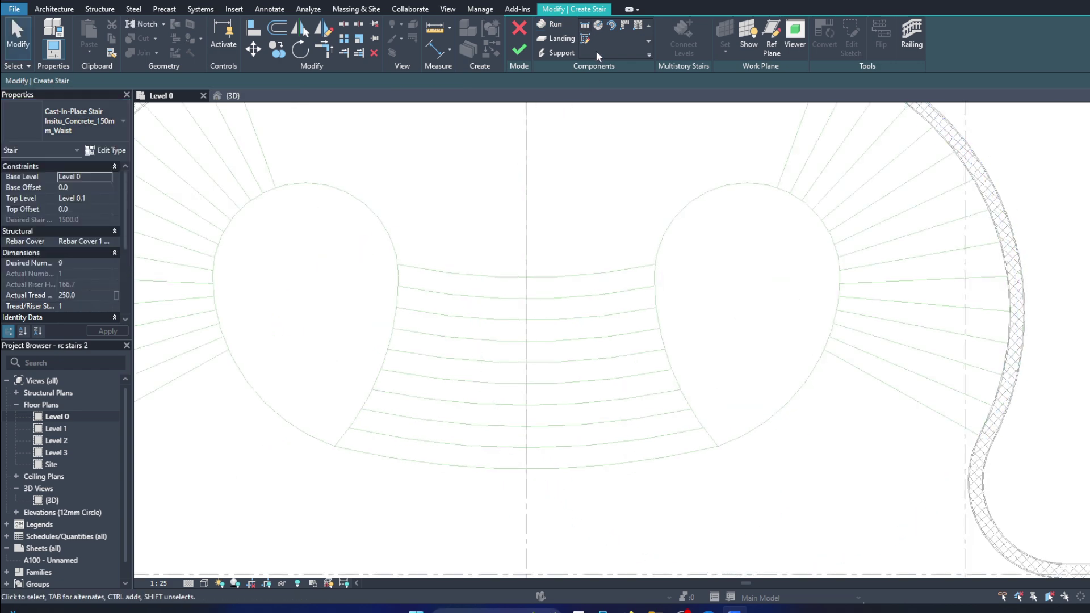
left_click(586, 39)
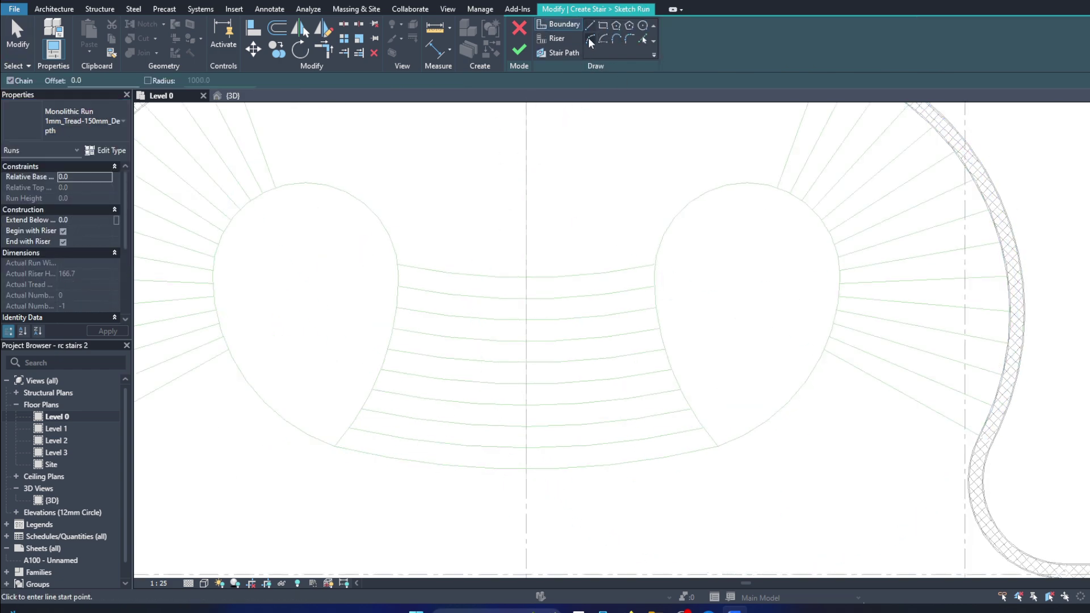
left_click(662, 321)
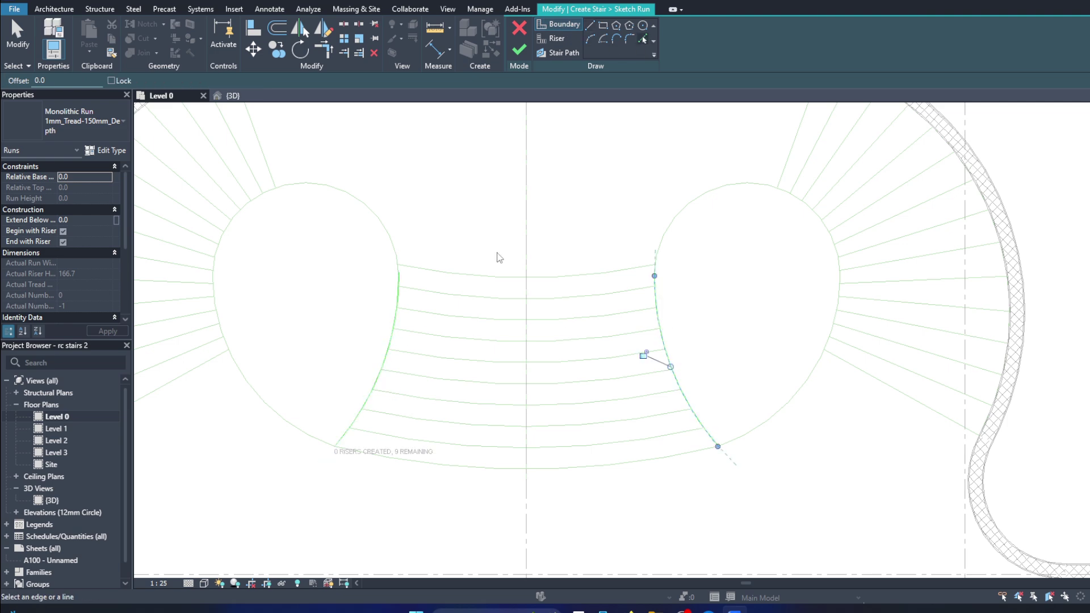
scroll(426, 227, "up", 2)
scroll(656, 247, "down", 2)
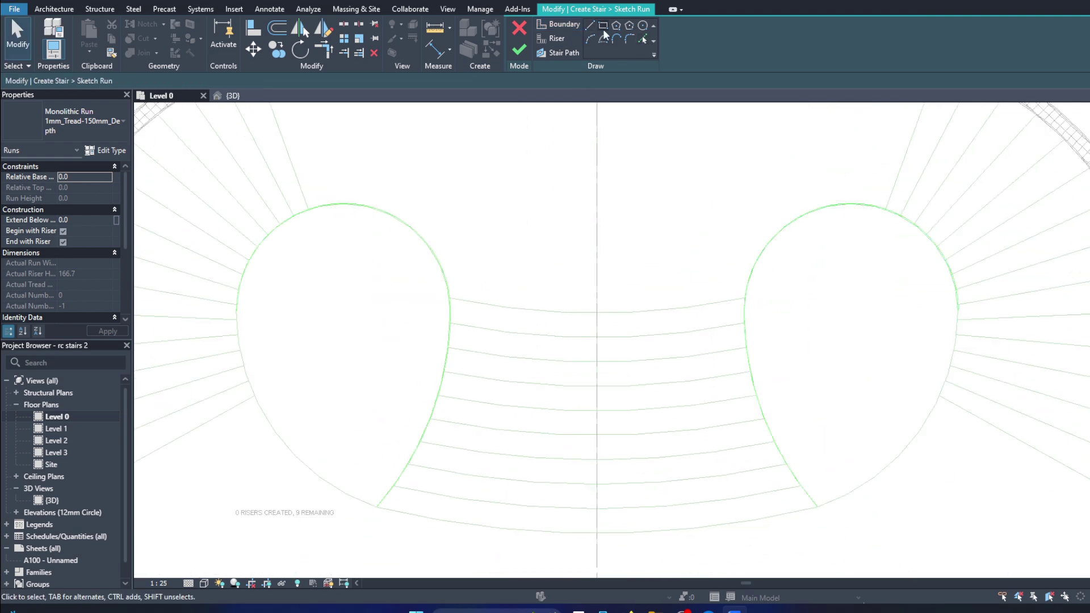
Step: Draw a straight top riser line between the two circles
left_click(562, 38)
scroll(755, 262, "up", 1)
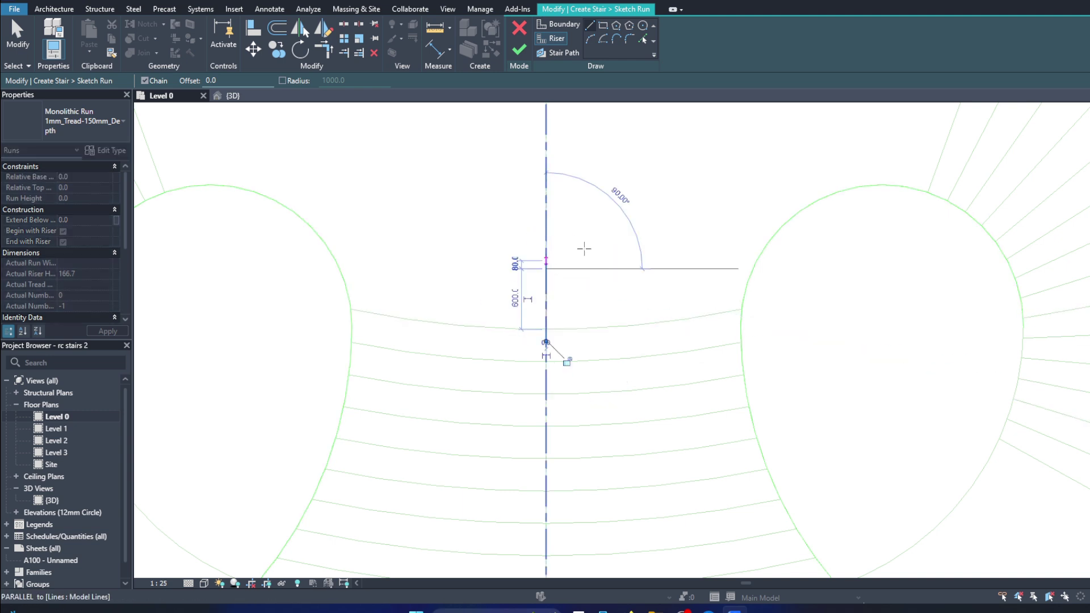
left_click(340, 269)
left_click(744, 269)
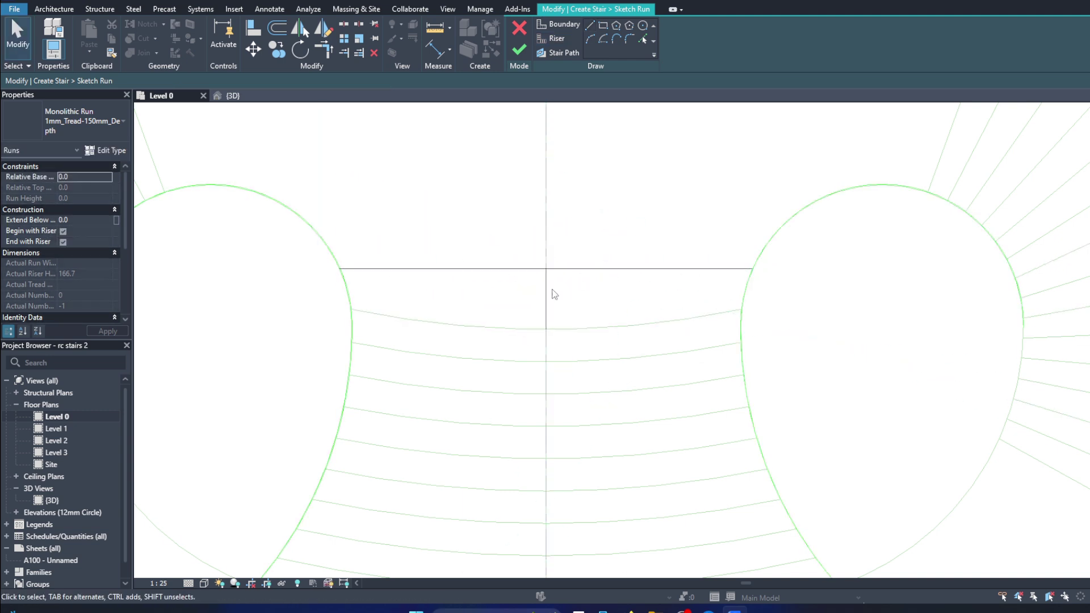
key("Escape")
key("Escape")
Step: Delete the upper arcs of both the left and right circles
left_click(335, 249)
scroll(293, 311, "down", 2)
key("Delete")
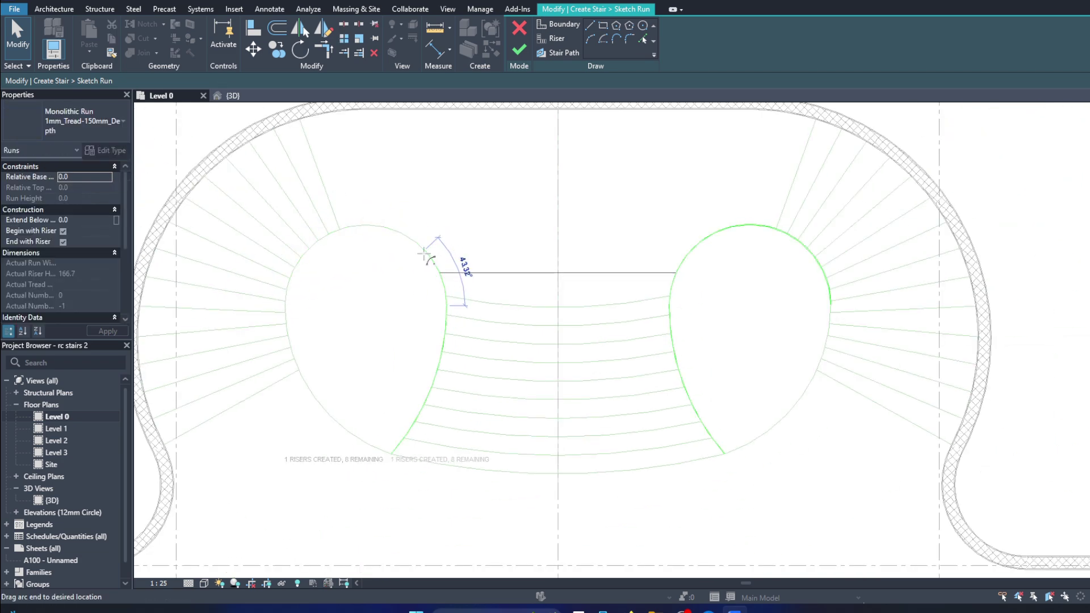
left_click(443, 290)
key("Delete")
scroll(651, 316, "up", 1)
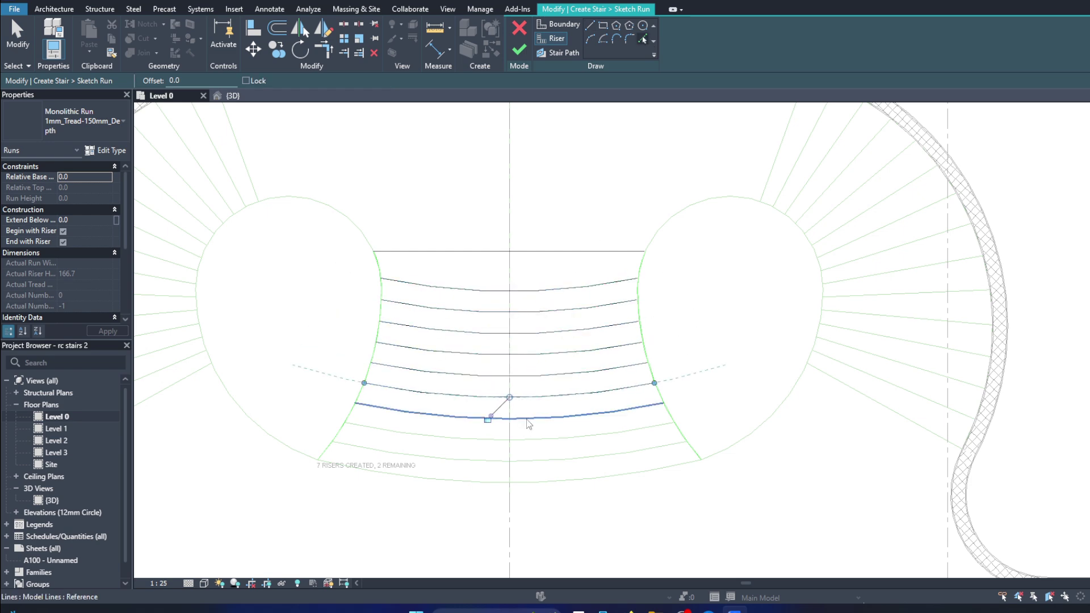
scroll(477, 478, "up", 1)
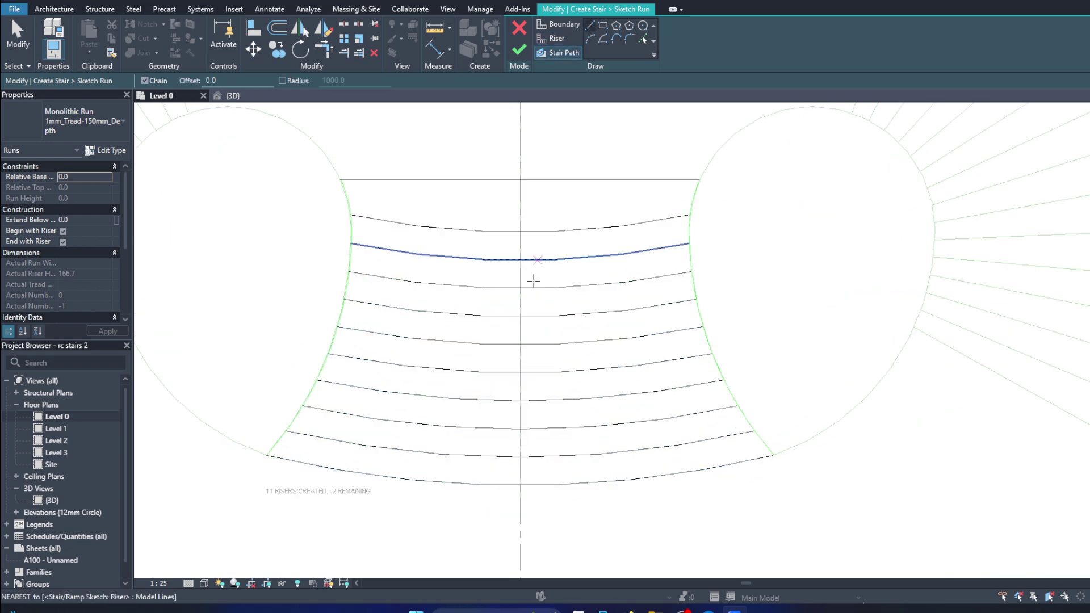
scroll(517, 264, "down", 1)
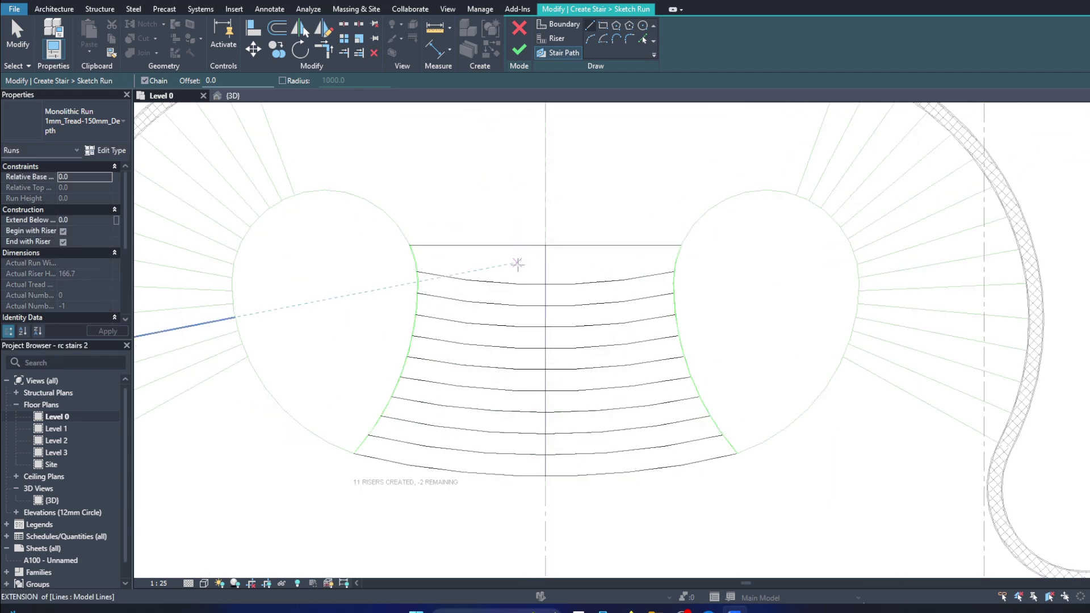
Step: Attempt to finish the sketch, then inspect the short top-left boundary segment
left_click(520, 49)
scroll(624, 288, "up", 1)
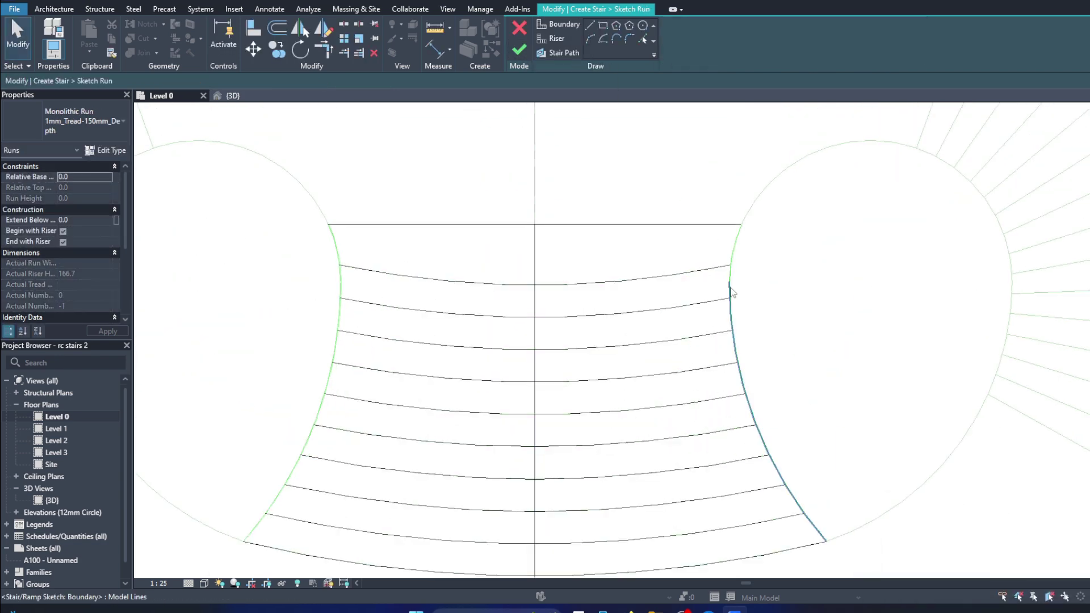
scroll(344, 256, "up", 2)
left_click(330, 241)
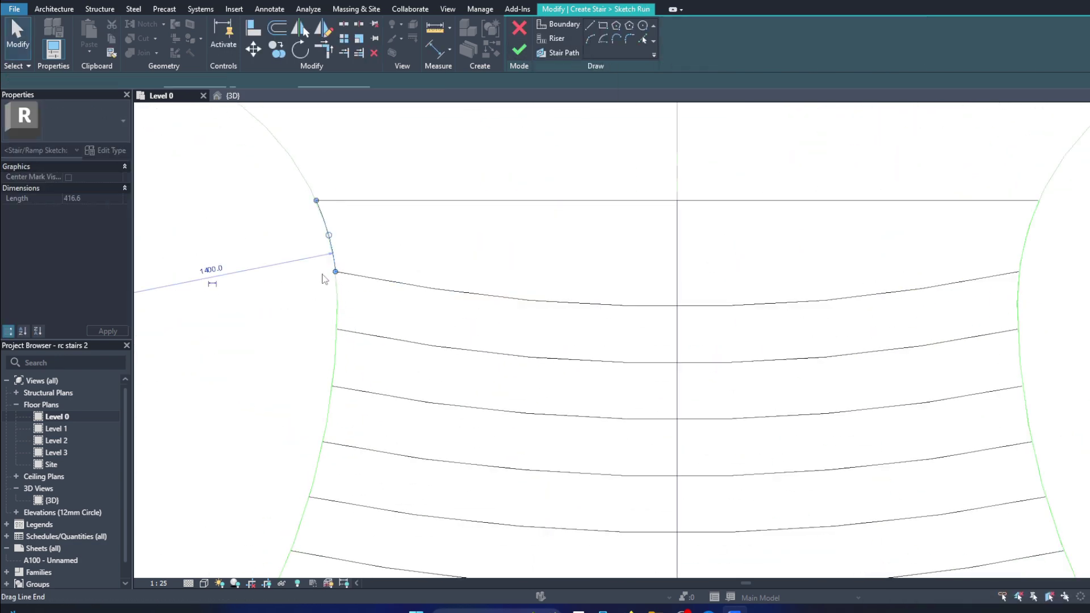
scroll(324, 278, "down", 1)
key("Escape")
scroll(704, 311, "down", 1)
scroll(704, 311, "up", 2)
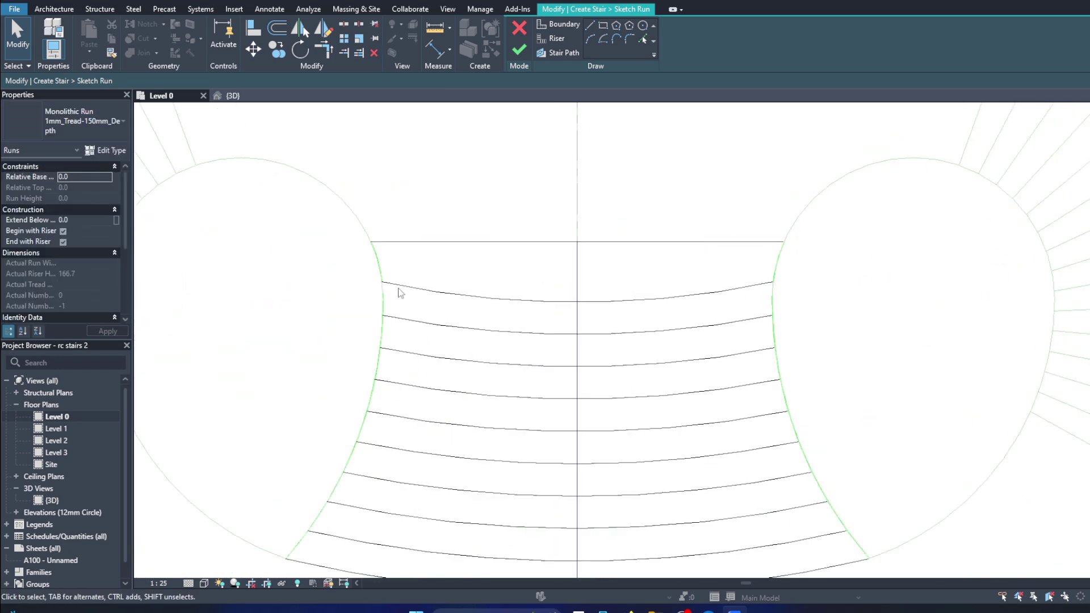
scroll(400, 292, "up", 3)
scroll(384, 305, "down", 1)
Step: Inspect the long left boundary and the short upper-right boundary arcs
left_click(399, 363)
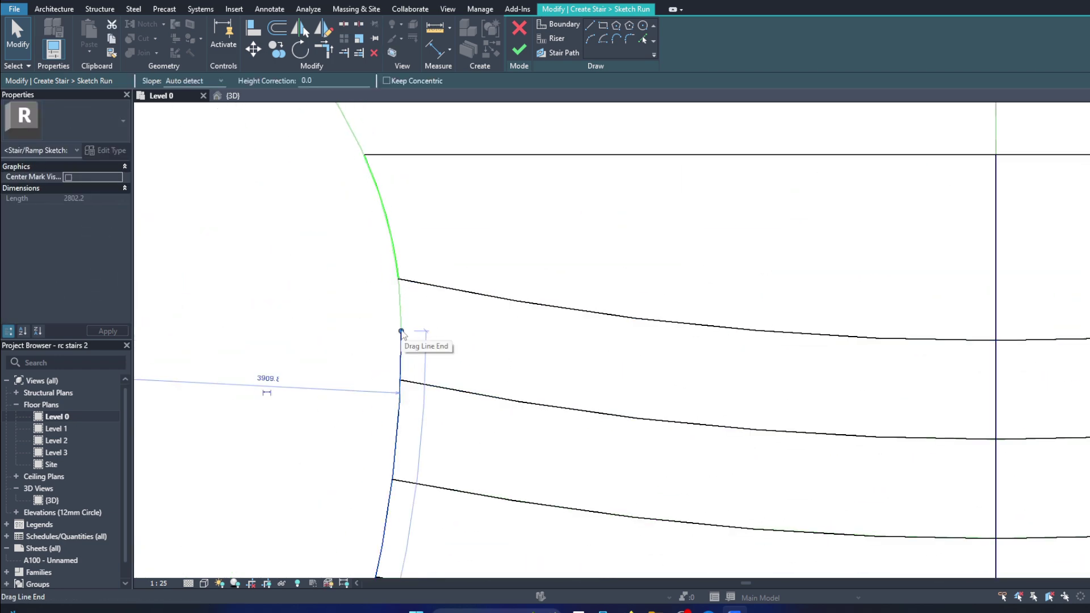
scroll(384, 353, "down", 5)
scroll(703, 353, "up", 4)
key("Escape")
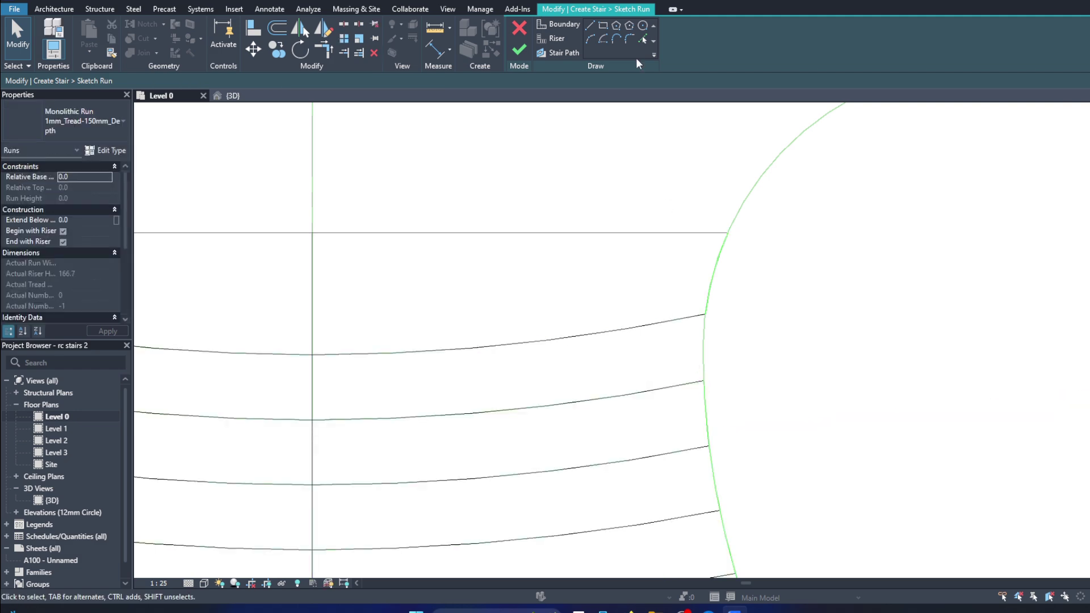
scroll(728, 277, "up", 2)
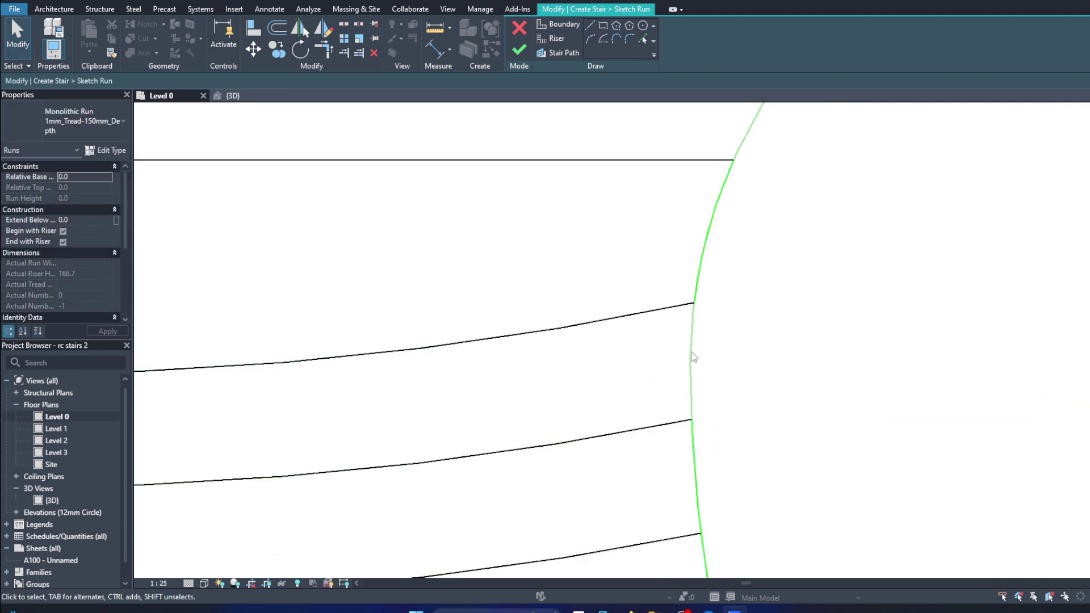
left_click(693, 295)
left_click(720, 343)
left_click(690, 298)
scroll(687, 303, "down", 2)
scroll(688, 304, "down", 2)
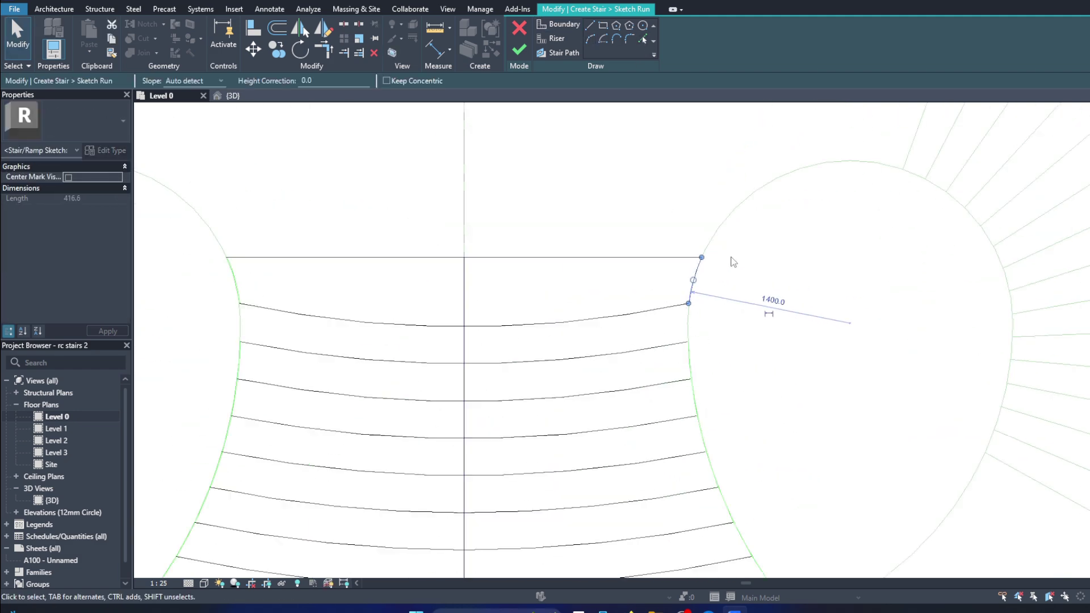
key("Escape")
scroll(709, 327, "up", 2)
Step: Draw new boundary arcs between the riser ends and finish the stair sketch
left_click(674, 284)
scroll(672, 346, "up", 2)
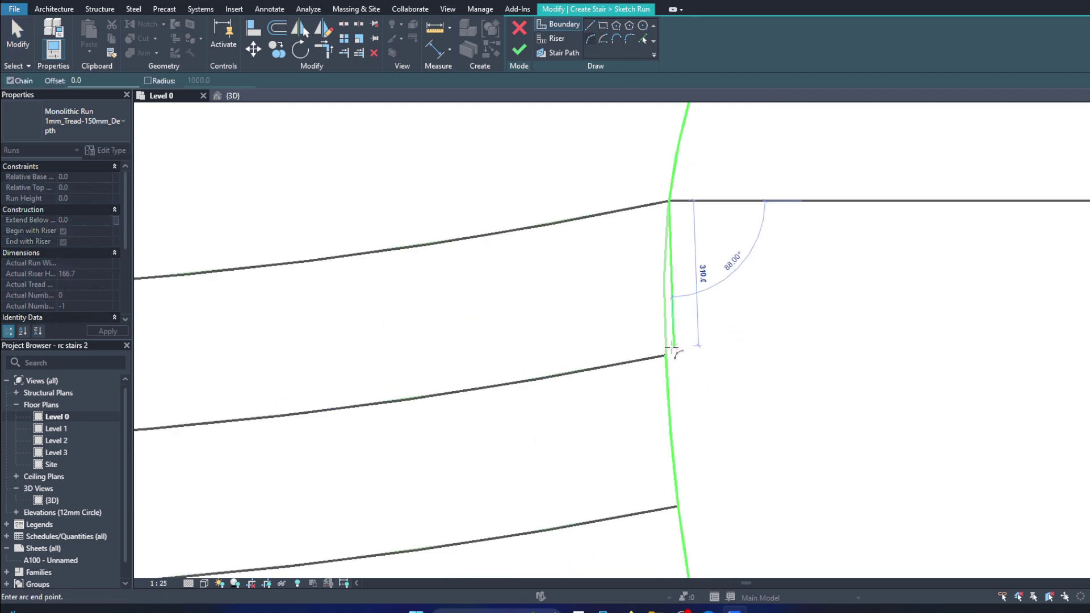
left_click(664, 355)
scroll(591, 297, "down", 3)
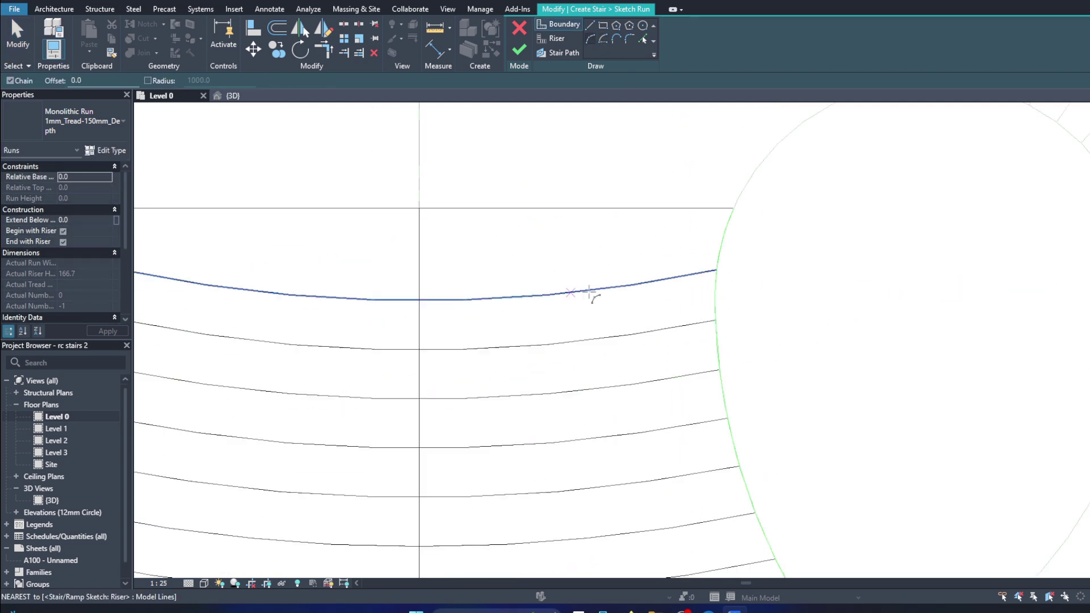
scroll(421, 358, "up", 2)
scroll(430, 335, "up", 2)
left_click(430, 333)
left_click(414, 138)
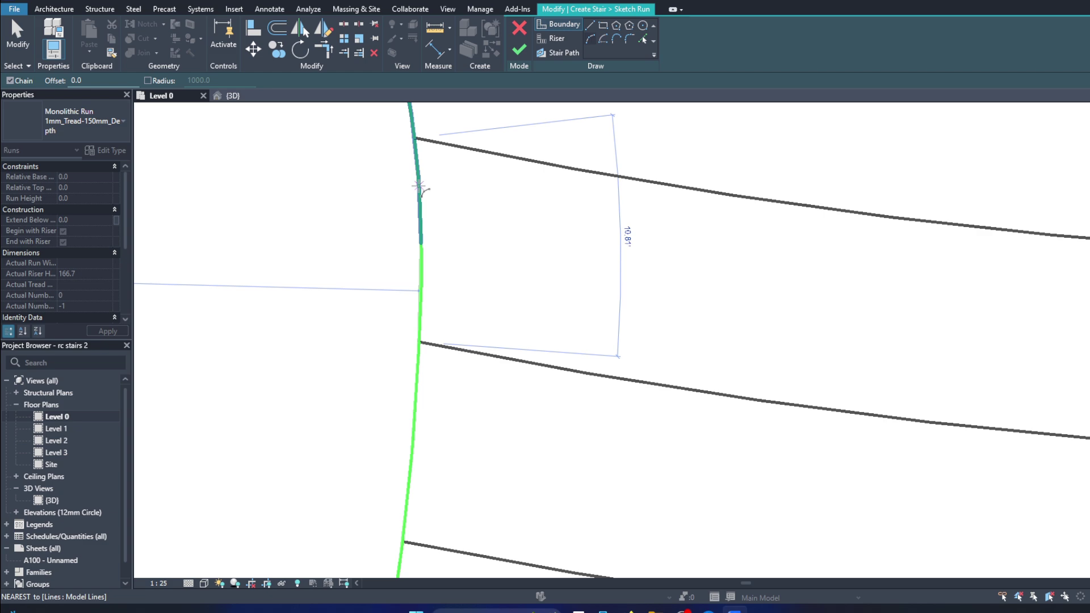
scroll(432, 227, "down", 3)
key("Escape")
scroll(451, 264, "up", 2)
left_click(519, 50)
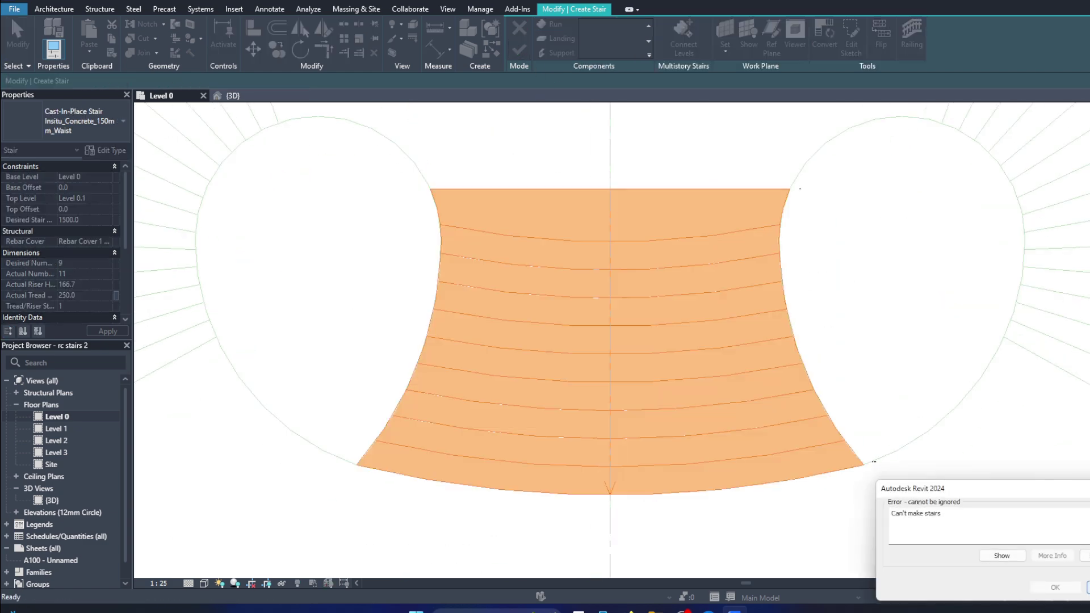
Step: Move the top riser line upward and retry finishing the stair sketch
key("Escape")
scroll(562, 353, "up", 2)
left_click(559, 296)
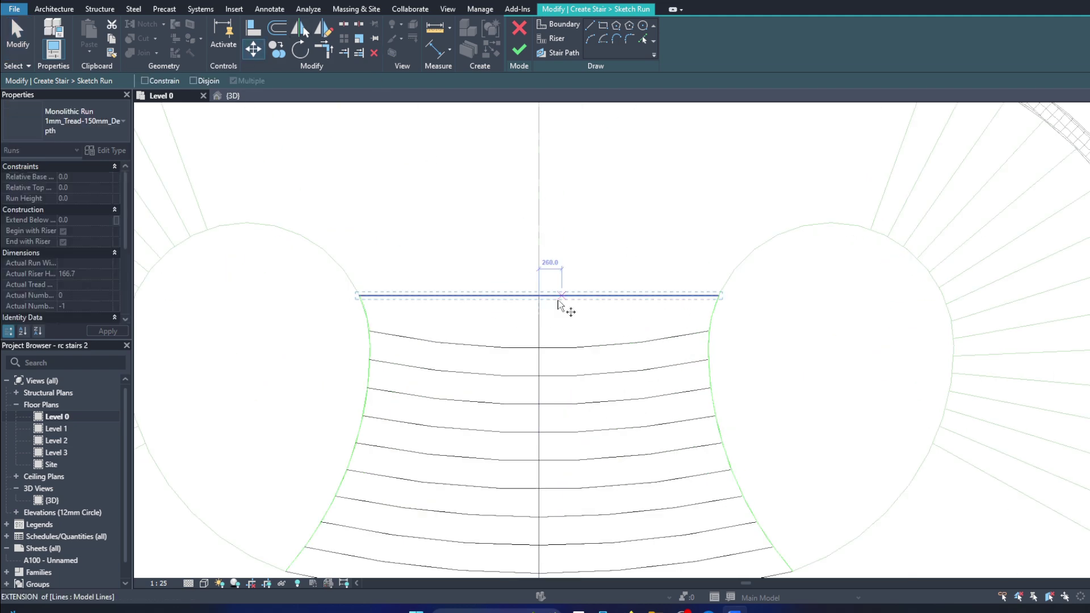
left_click(540, 262)
left_click(525, 47)
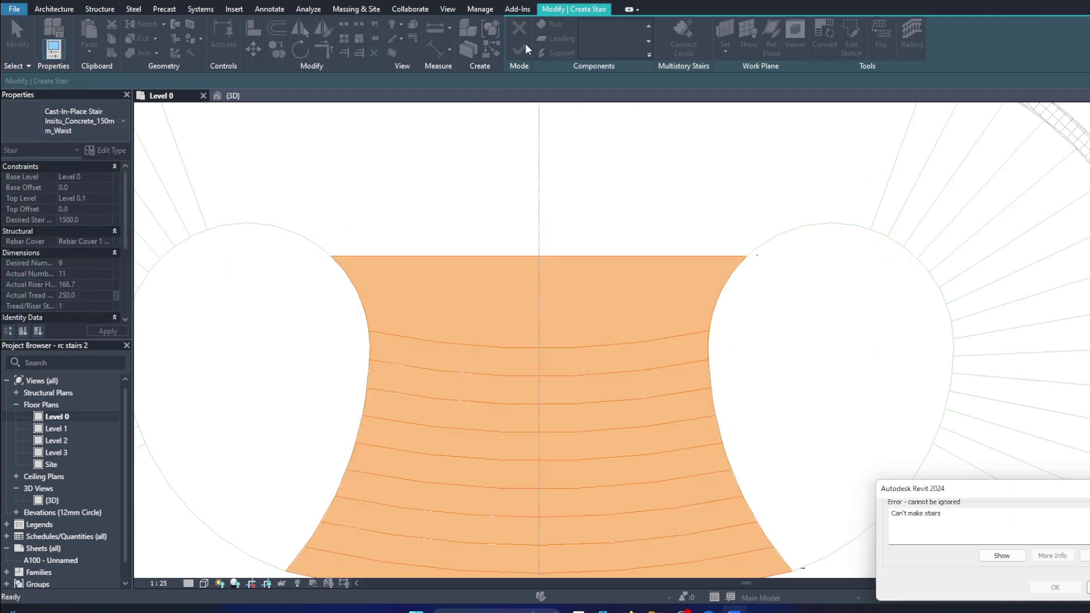
key("Escape")
scroll(590, 362, "down", 2)
Step: Delete the old left boundary arc of the central run
left_click(575, 360)
scroll(466, 488, "up", 2)
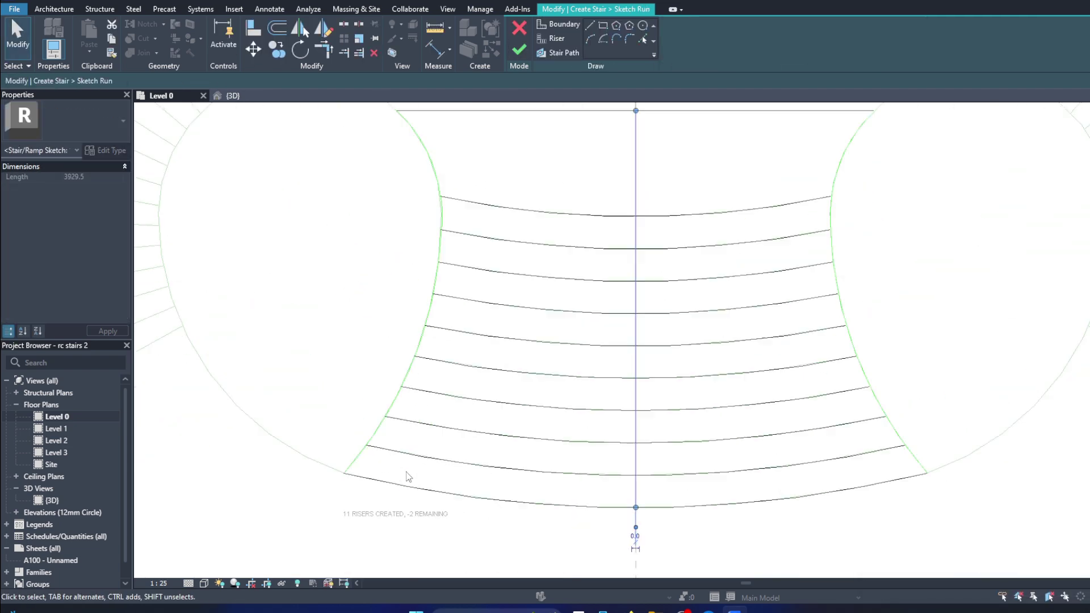
left_click(359, 463)
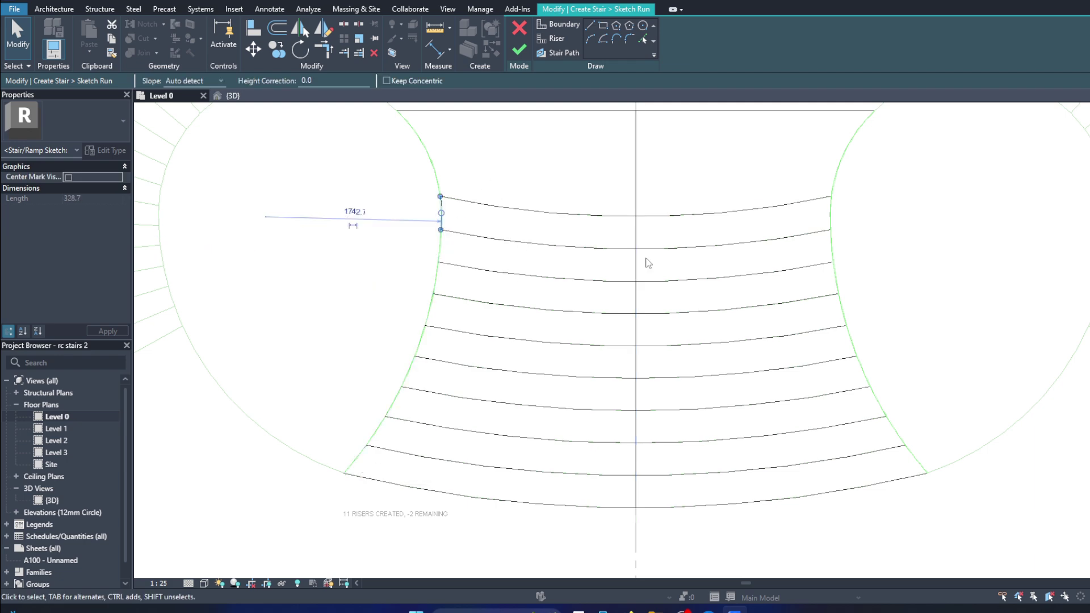
key("Delete")
left_click(591, 25)
scroll(439, 188, "up", 2)
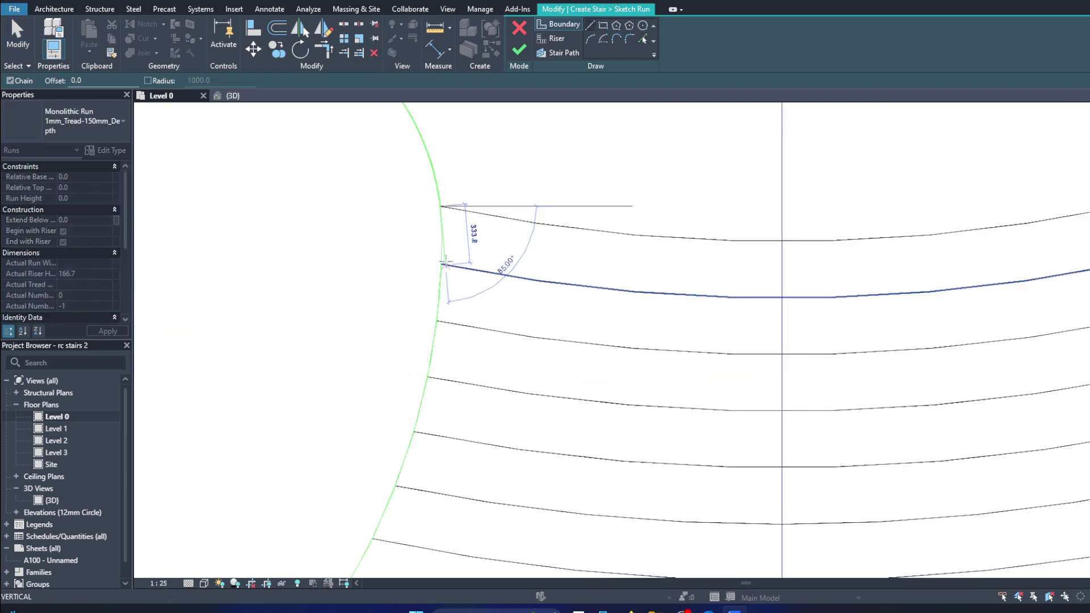
scroll(440, 296, "up", 4)
scroll(440, 296, "down", 4)
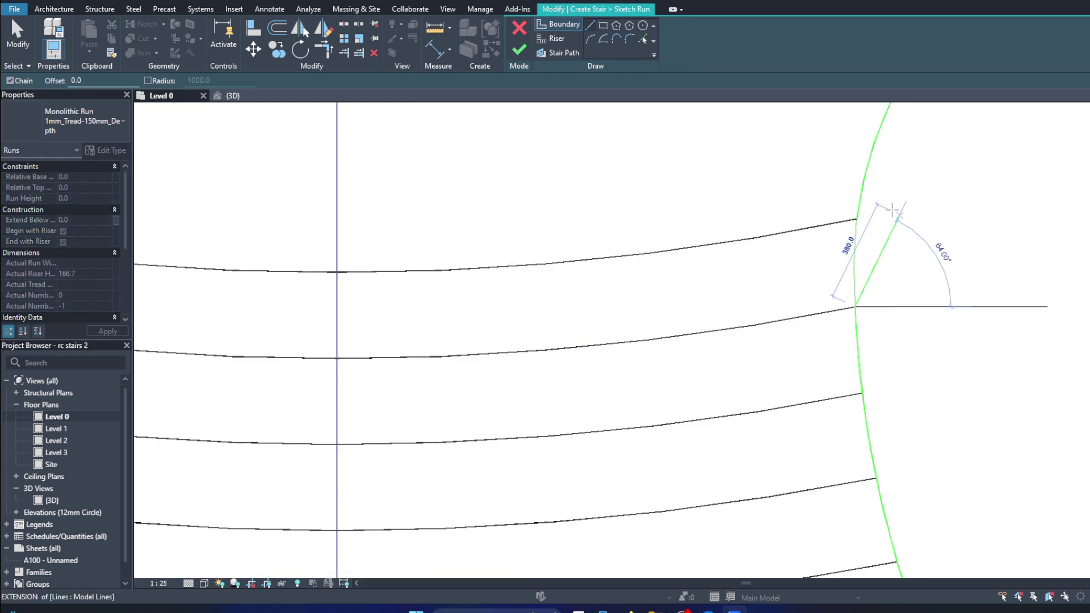
scroll(754, 240, "up", 4)
scroll(753, 240, "down", 4)
scroll(730, 324, "up", 4)
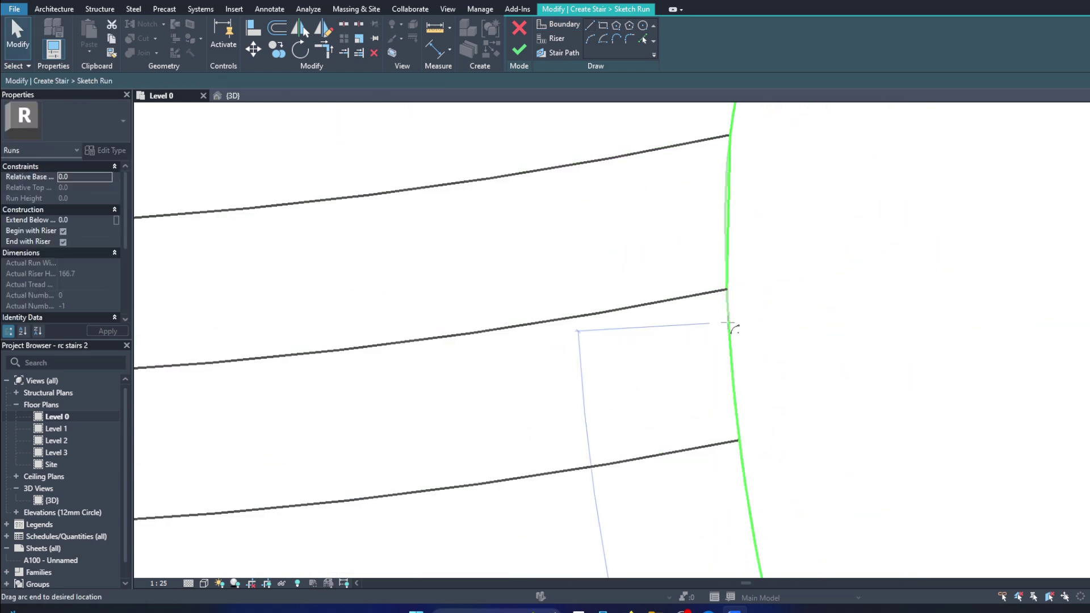
scroll(730, 323, "down", 2)
key("Escape")
key("Escape")
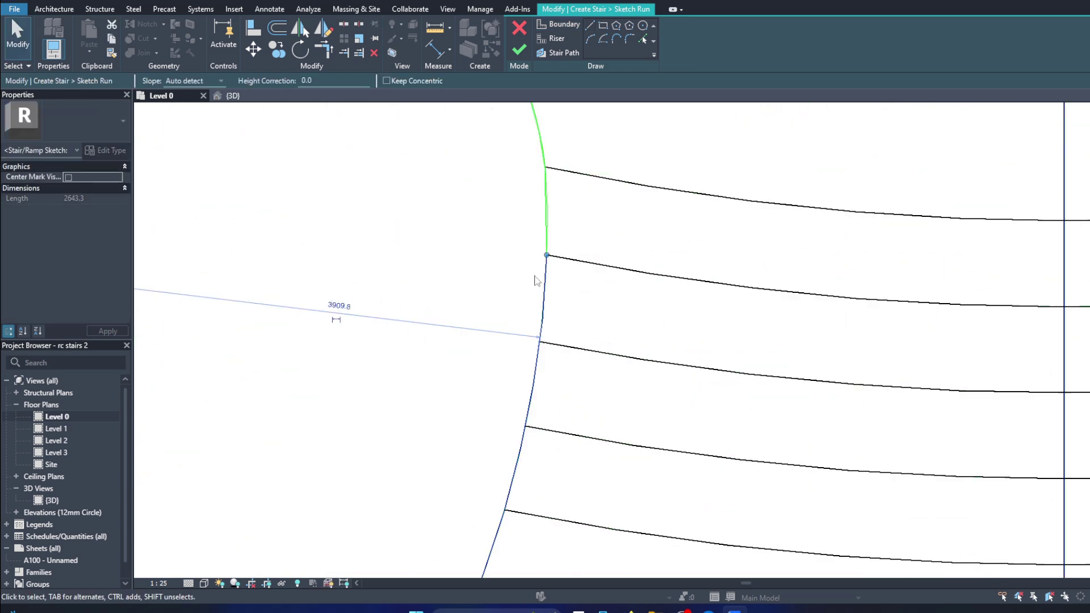
Step: Retry finishing the sketch, then inspect the right stair boundary
scroll(562, 273, "down", 5)
left_click(519, 50)
key("Escape")
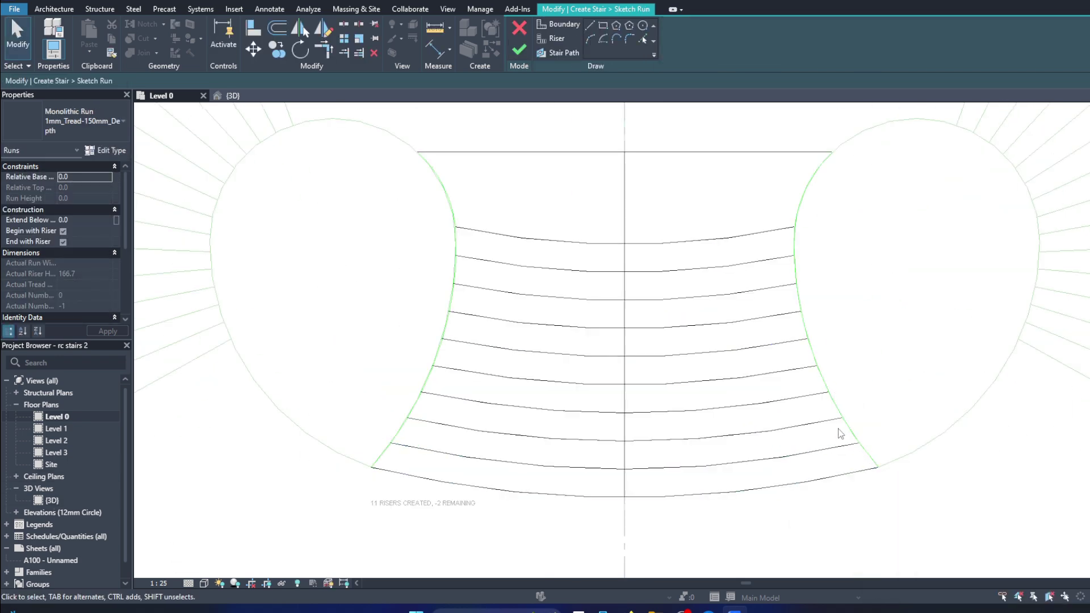
scroll(529, 360, "up", 2)
scroll(437, 454, "down", 3)
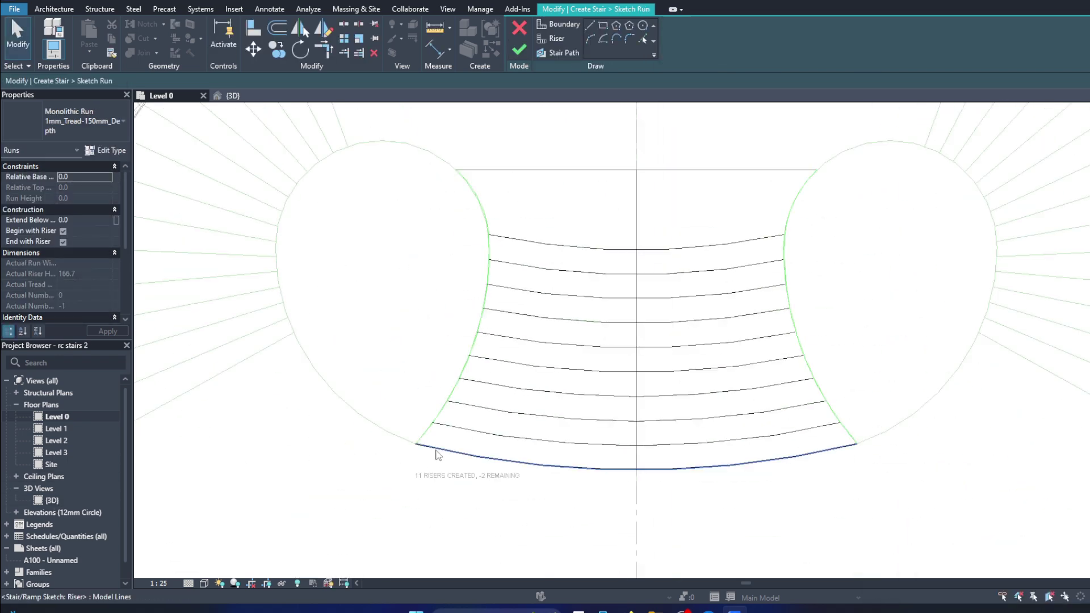
left_click(843, 430)
key("Escape")
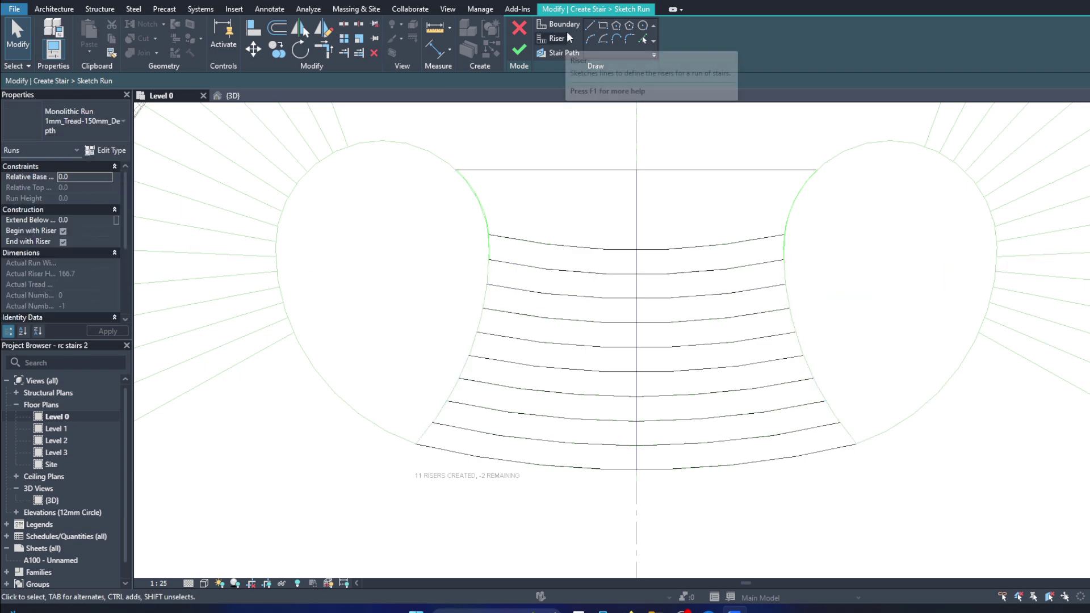
Step: Draw a boundary chain up the left arc from the lower-left edge to a riser end
left_click(562, 25)
scroll(409, 432, "up", 3)
scroll(387, 448, "up", 2)
left_click(378, 451)
left_click(434, 379)
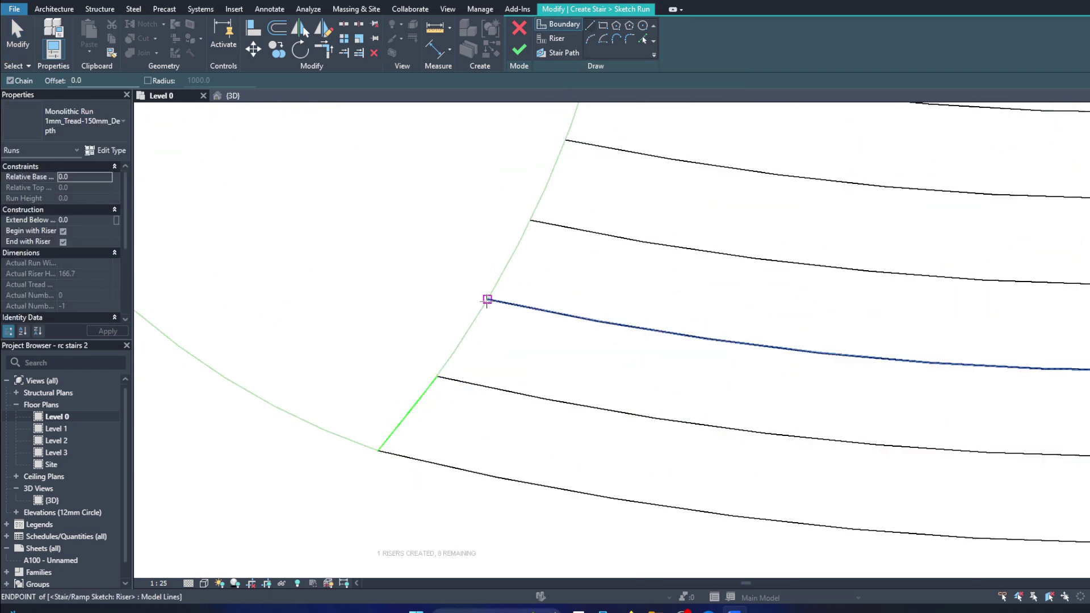
left_click(488, 300)
key("Escape")
middle_click_drag(480, 352, 395, 510)
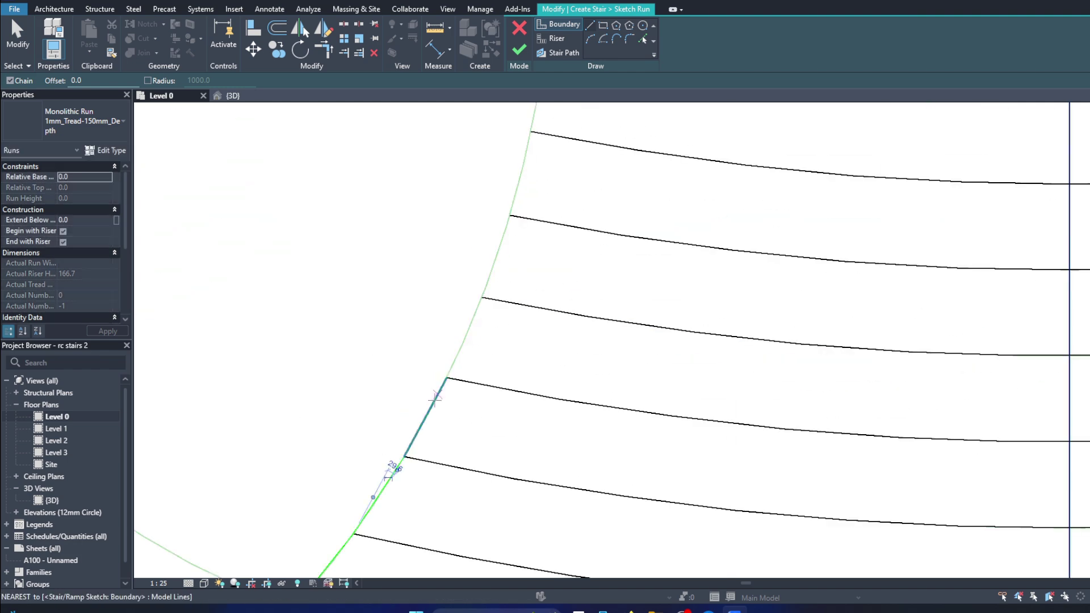
scroll(446, 377, "down", 1)
Step: Add a short boundary segment between two risers on the left arc
left_click(434, 389)
scroll(478, 304, "down", 3)
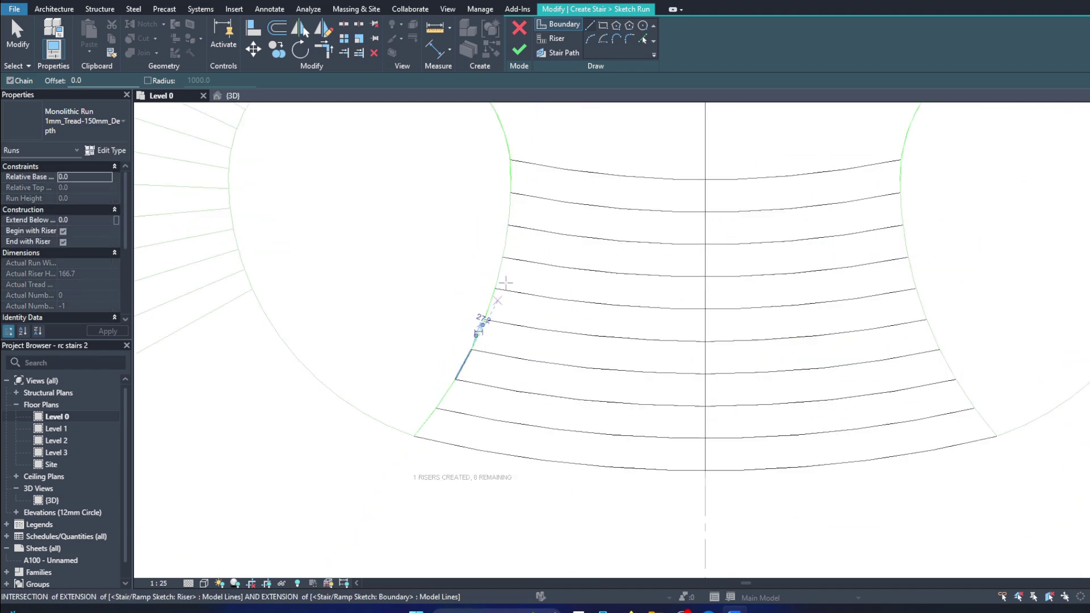
scroll(496, 373, "up", 4)
scroll(496, 373, "down", 2)
scroll(488, 340, "up", 3)
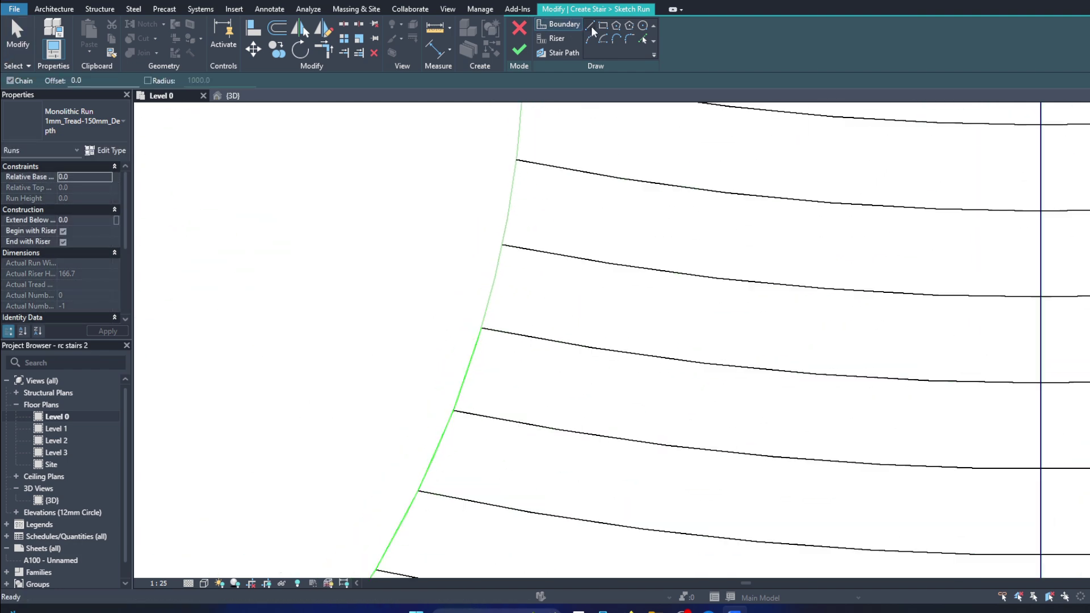
left_click(481, 328)
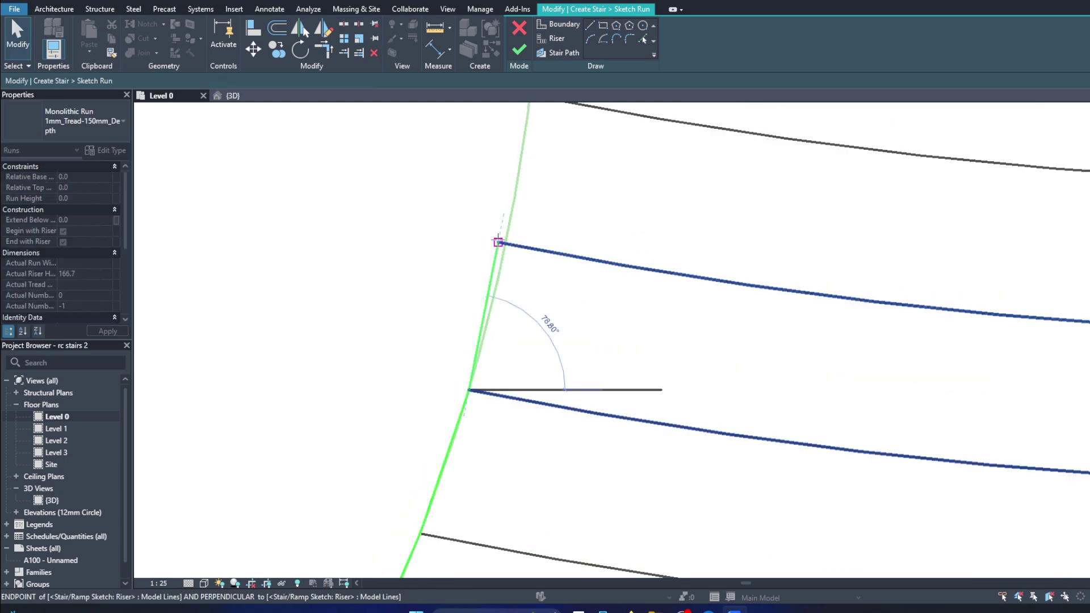
key("Escape")
key("Escape")
Step: Check the redrawn left boundary segments against the riser ends
left_click(499, 286)
scroll(511, 298, "down", 2)
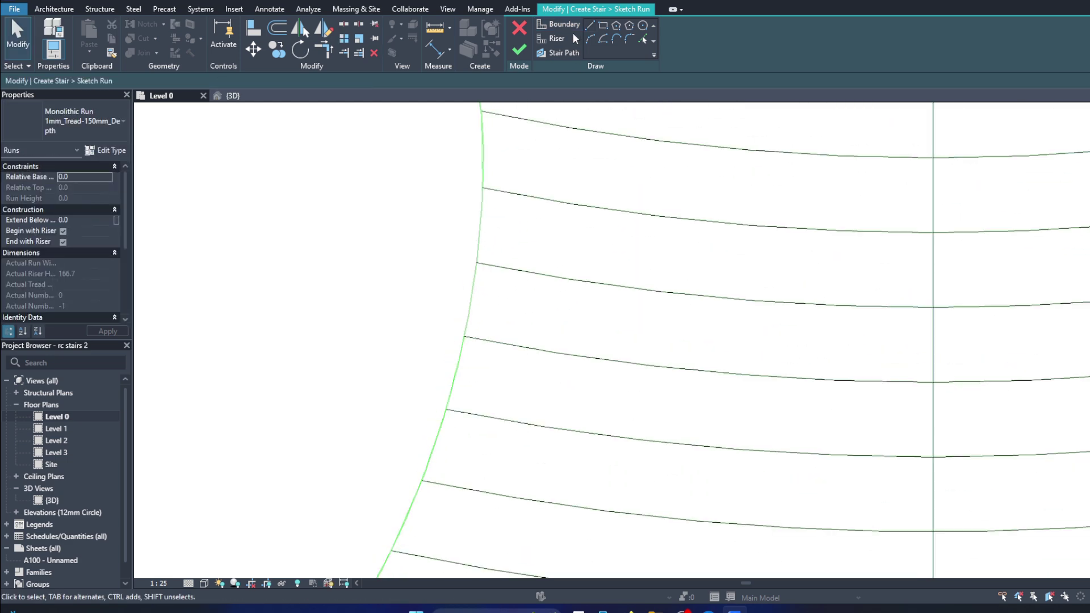
scroll(453, 410, "up", 2)
left_click(476, 274)
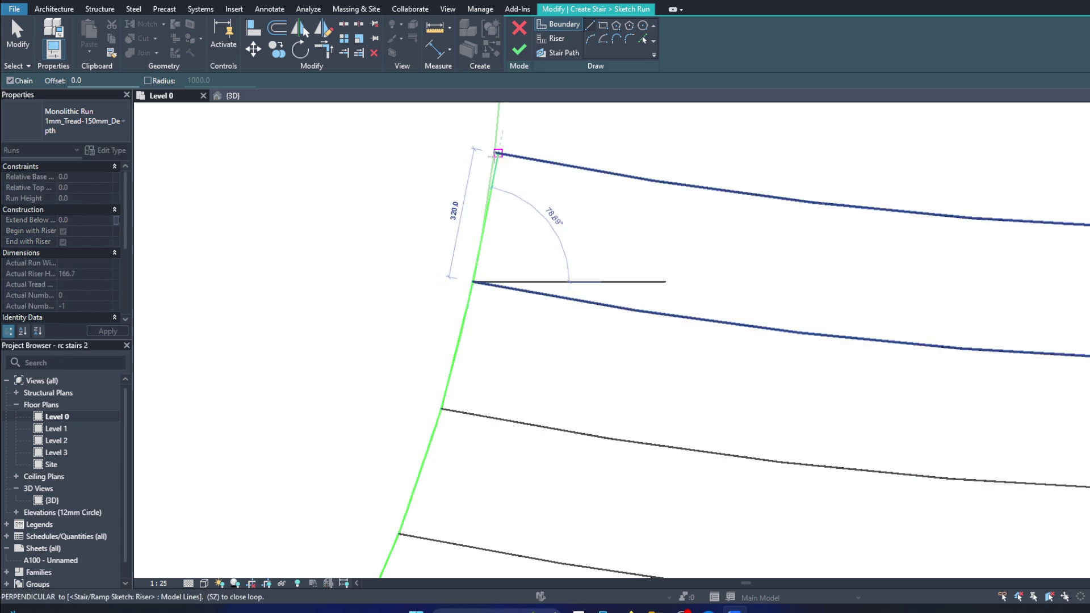
scroll(477, 324, "down", 3)
scroll(453, 443, "up", 3)
scroll(454, 443, "up", 2)
key("Escape")
key("Escape")
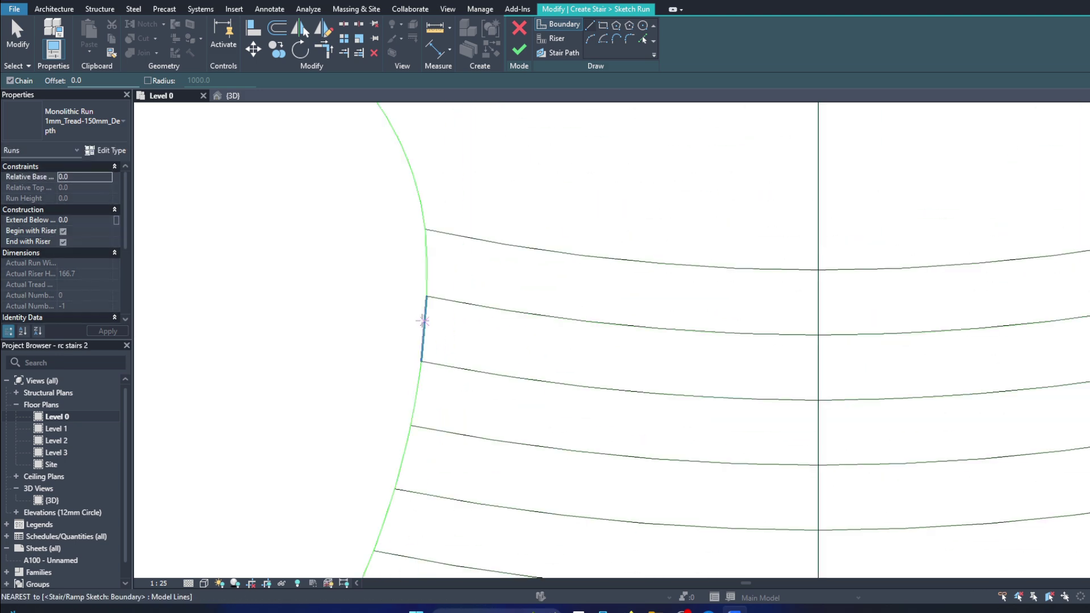
scroll(470, 193, "down", 5)
left_click(446, 339)
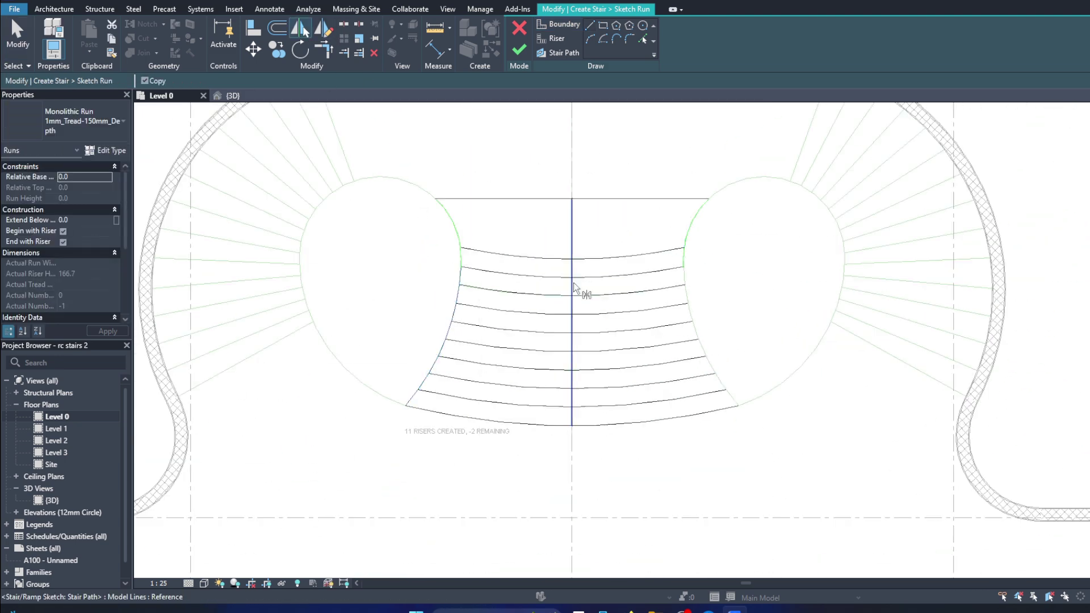
Step: Finish the central run sketch and delete its railing in the {3D} view
left_click(519, 50)
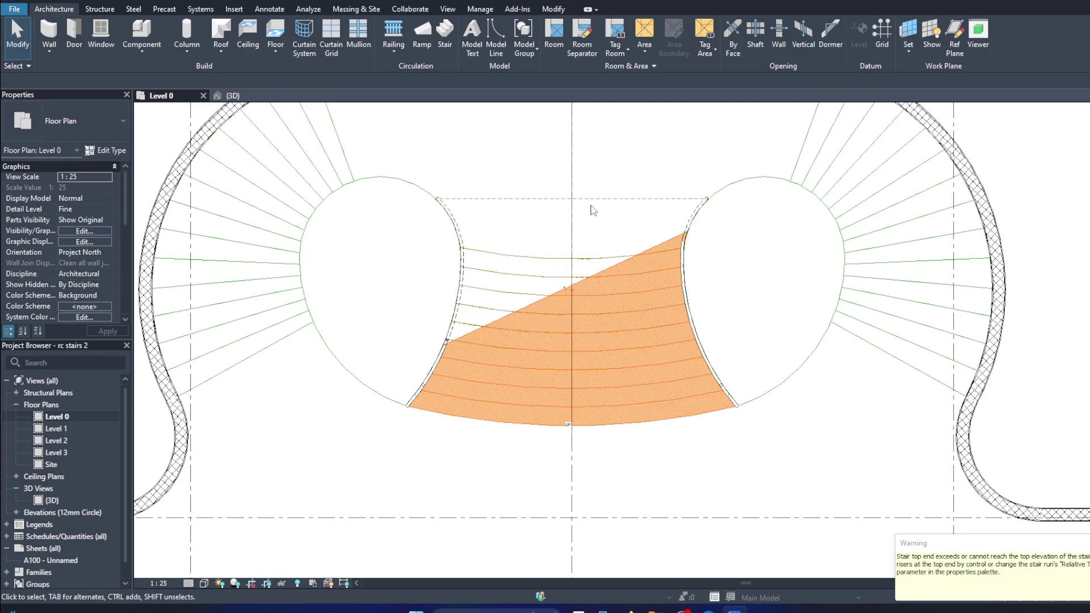
double_click(52, 500)
scroll(624, 284, "up", 5)
middle_click_drag(624, 284, 732, 215, "shift")
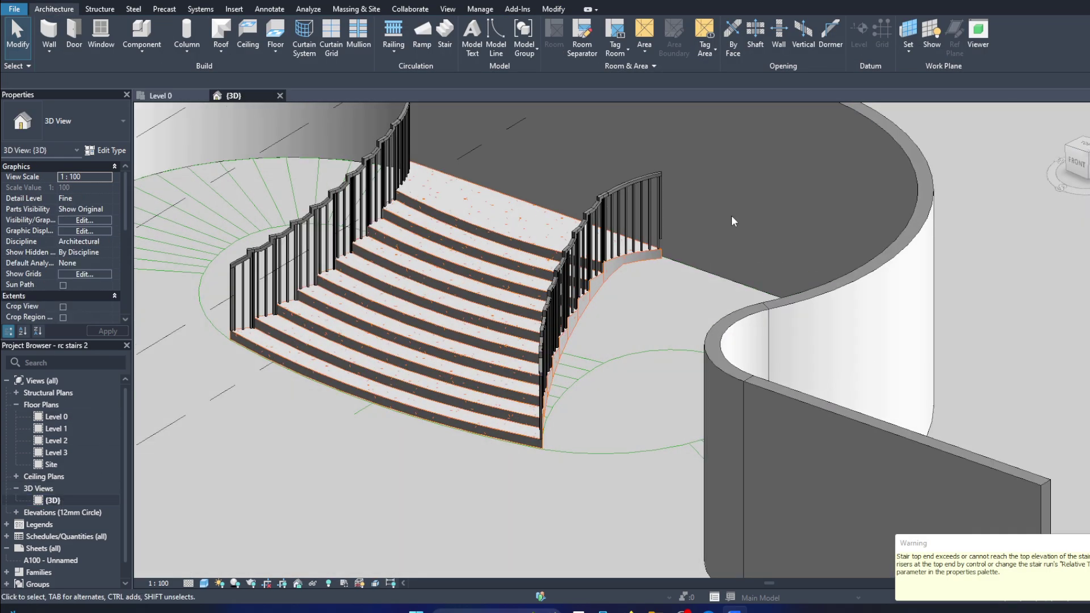
scroll(581, 258, "up", 3)
scroll(580, 258, "down", 5)
left_click(423, 207)
key("Delete")
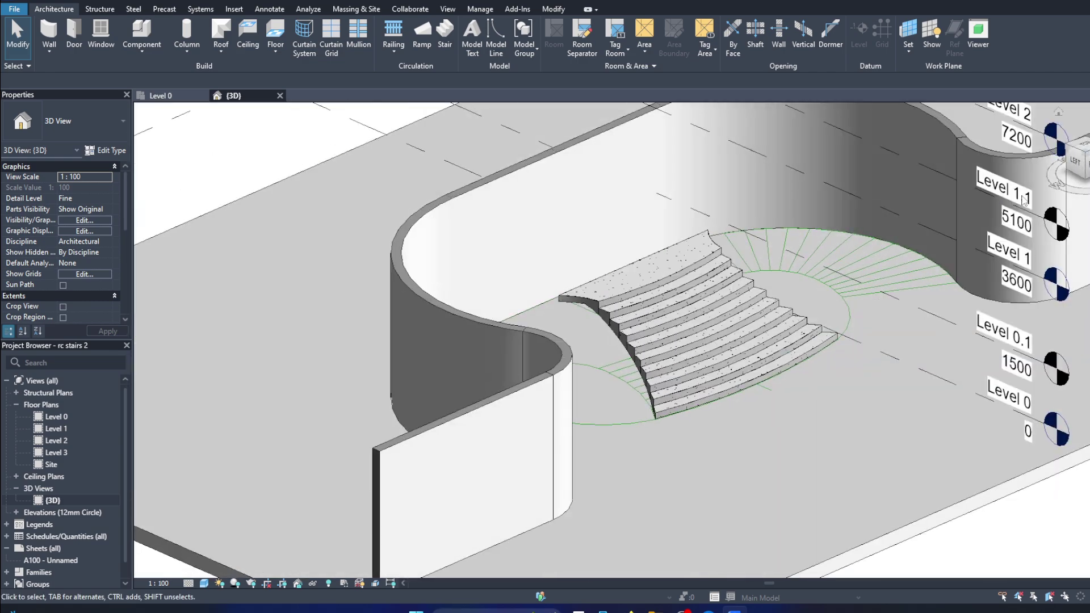
Step: Set the central stair's Desired Number of Risers to 10 and review its shape
mouse_move(511, 341)
middle_mouse_down("shift")
mouse_move(561, 457)
mouse_move(971, 168)
mouse_move(947, 140)
mouse_move(1006, 213)
middle_mouse_up("shift")
scroll(560, 457, "up", 2)
left_click(1079, 143)
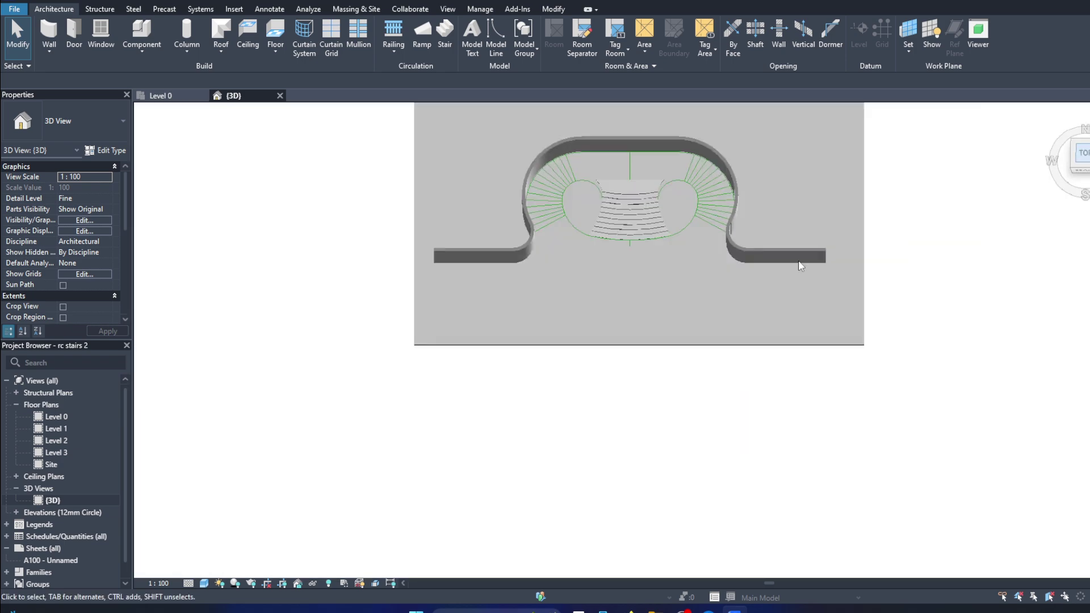
scroll(645, 406, "up", 2)
left_click(624, 413)
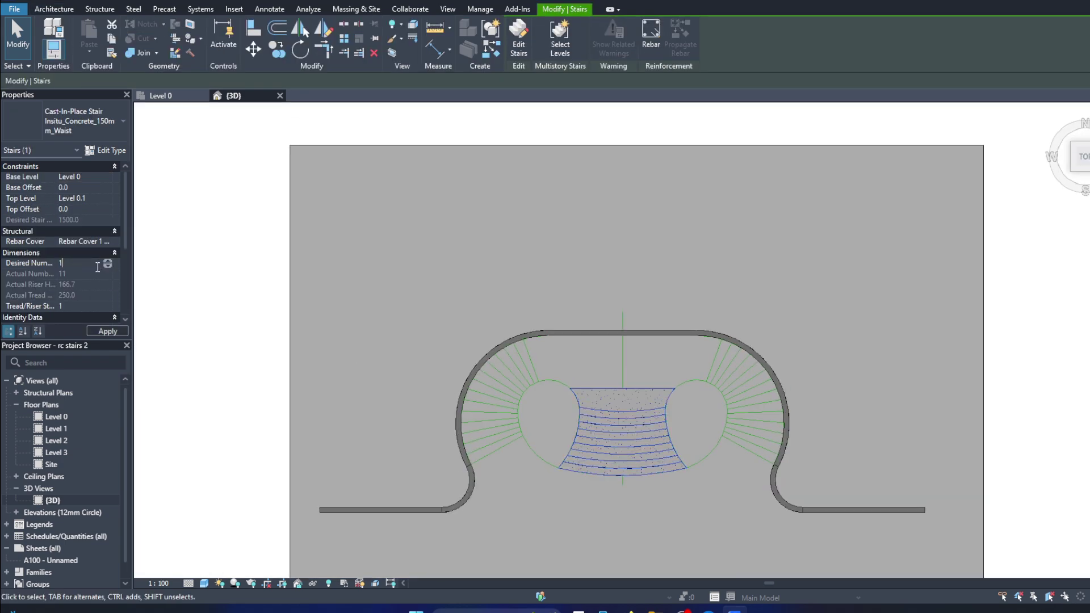
left_click(1082, 162)
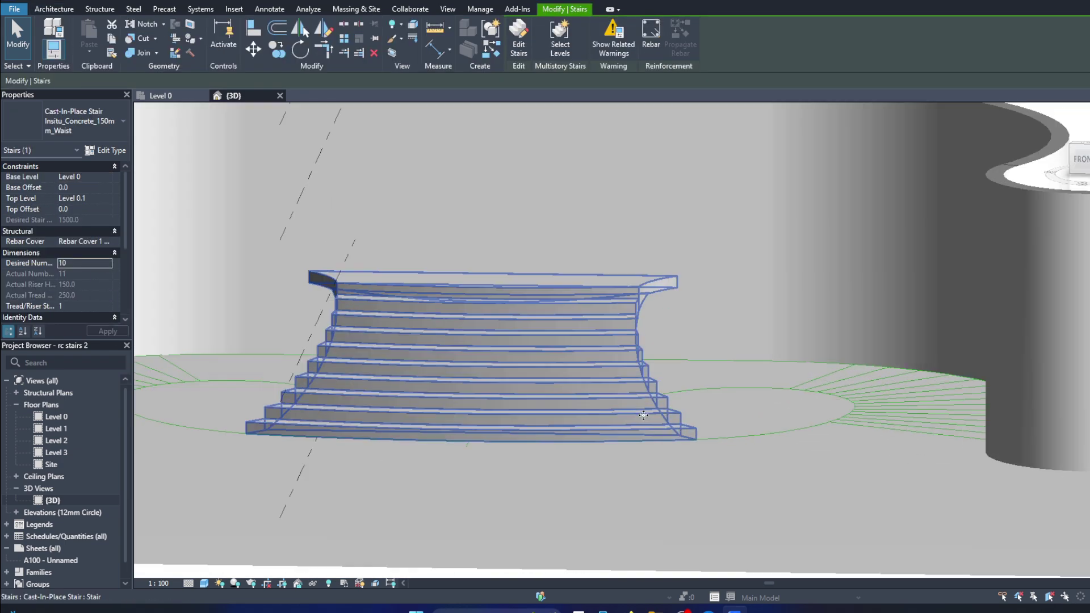
key("Escape")
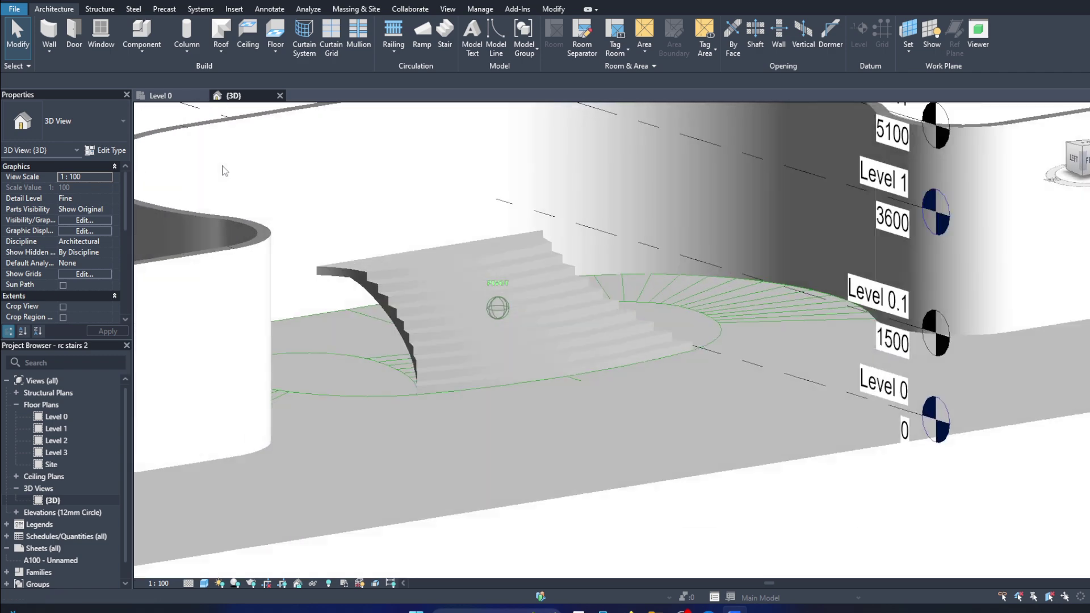
middle_click_drag(496, 309, 445, 243, "shift")
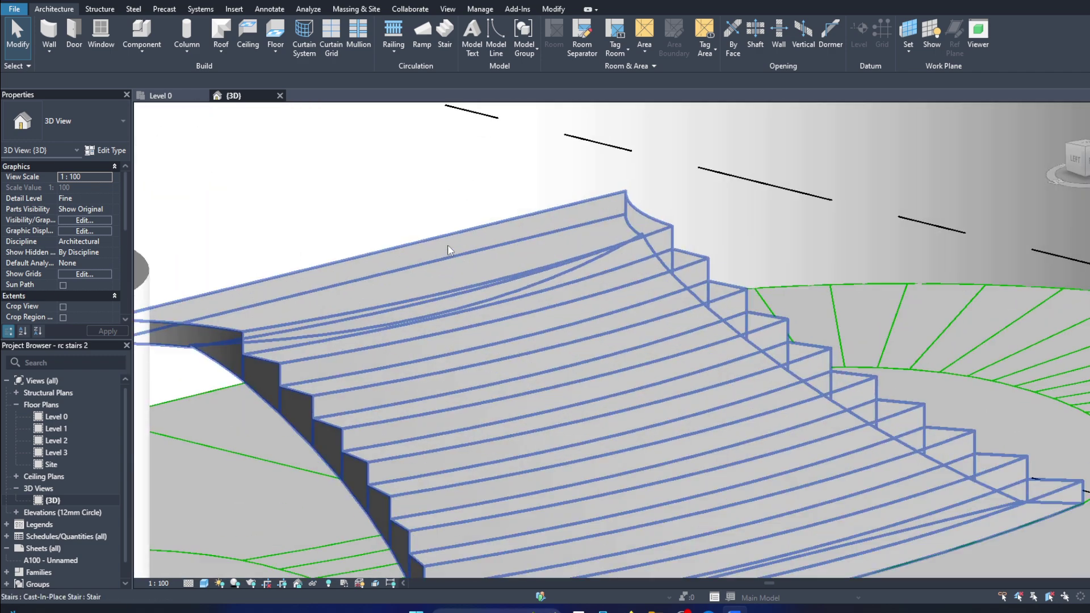
double_click(57, 417)
scroll(596, 341, "down", 3)
Step: Start a new sketched stair and draw its top riser to the right landing circle
scroll(450, 370, "up", 3)
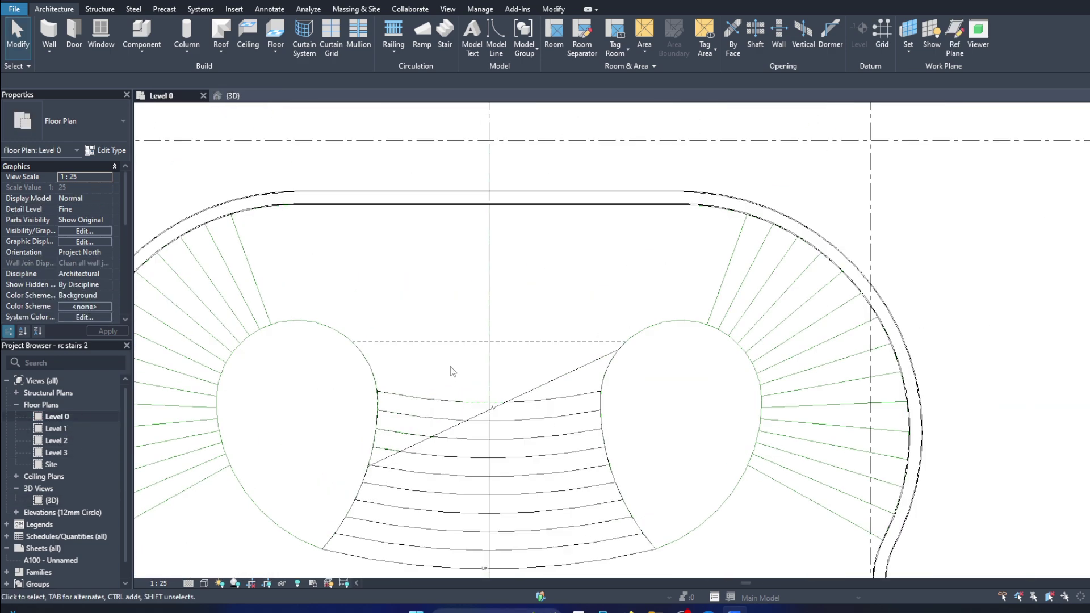
left_click(444, 31)
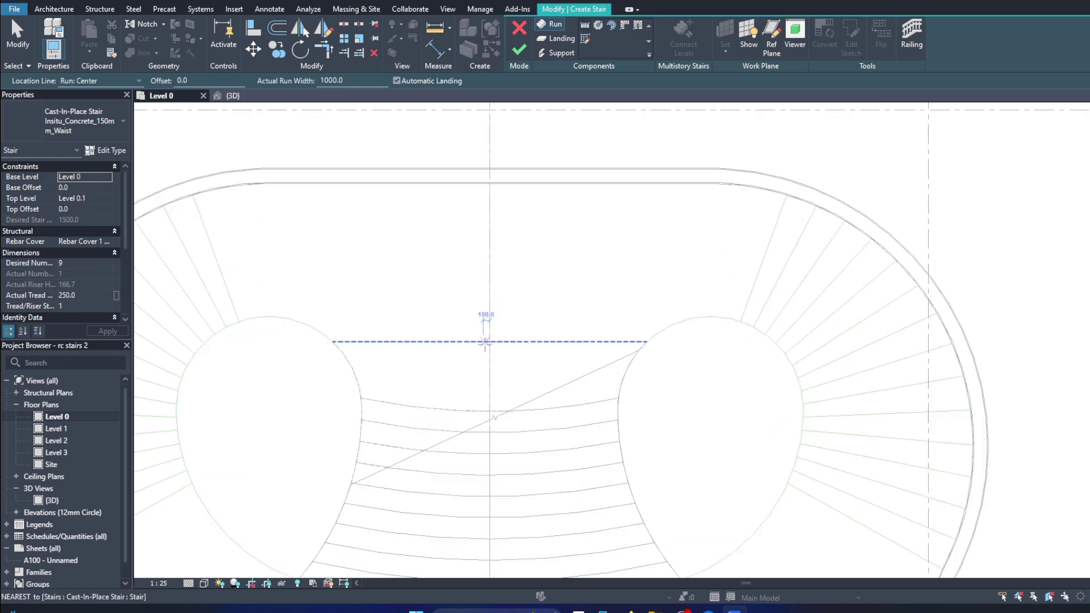
scroll(488, 340, "up", 1)
left_click(586, 39)
scroll(533, 311, "up", 2)
scroll(498, 377, "down", 1)
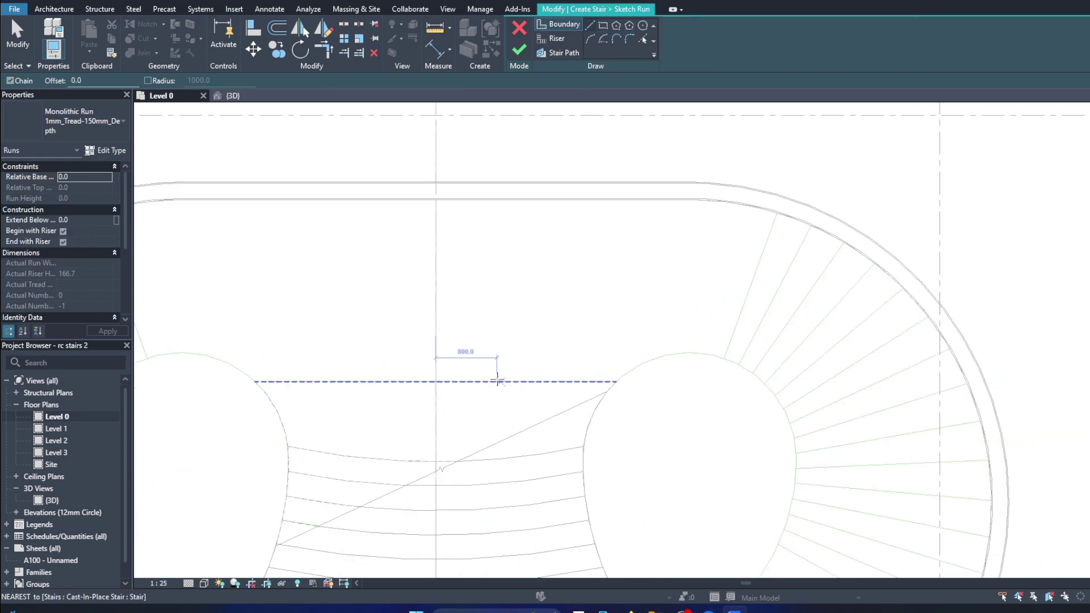
left_click(436, 382)
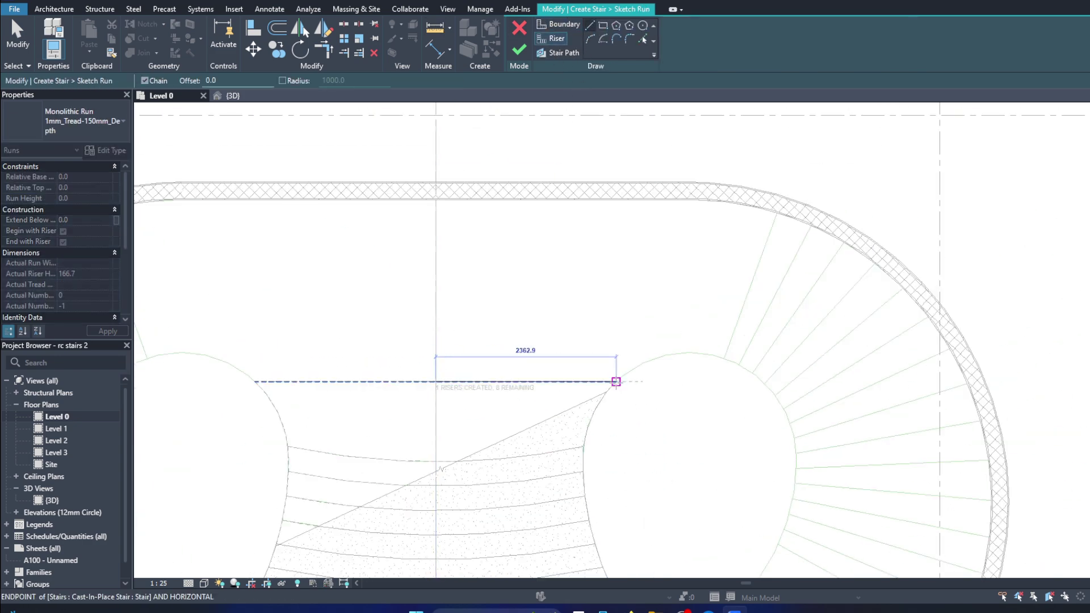
left_click(616, 382)
Step: Attempt a line along the wall's inner edge, then cancel it
scroll(435, 284, "up", 4)
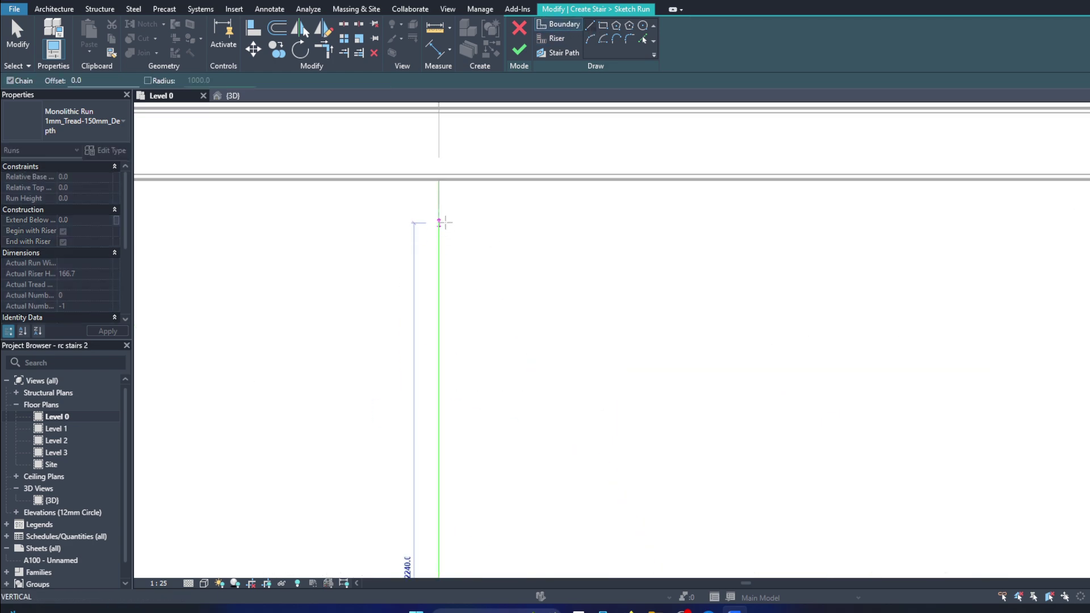
left_click(438, 175)
scroll(730, 182, "down", 2)
scroll(731, 181, "up", 1)
scroll(732, 182, "down", 3)
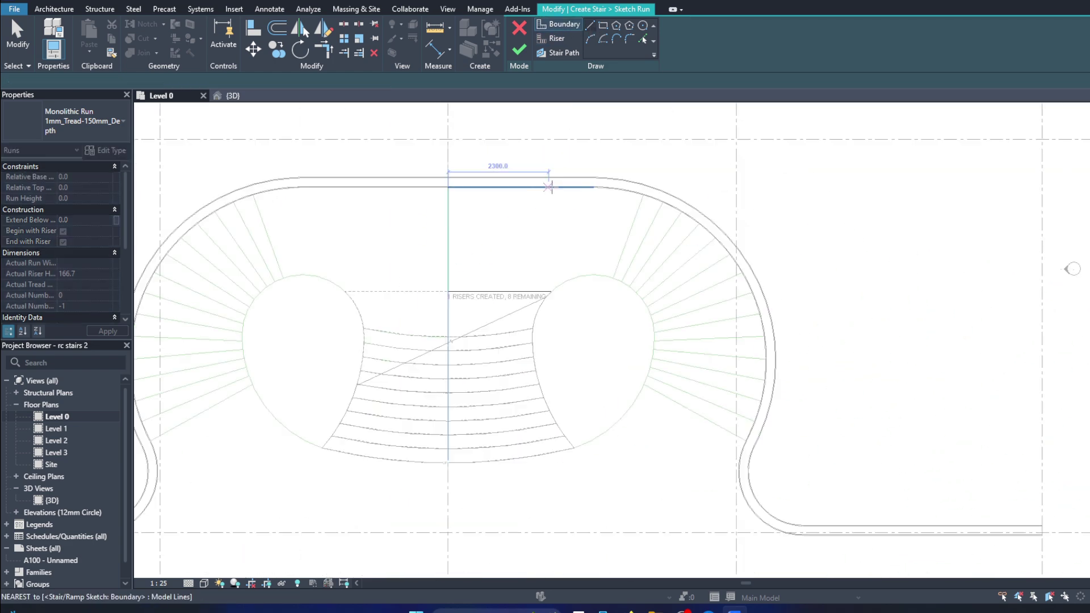
key("Escape")
key("Escape")
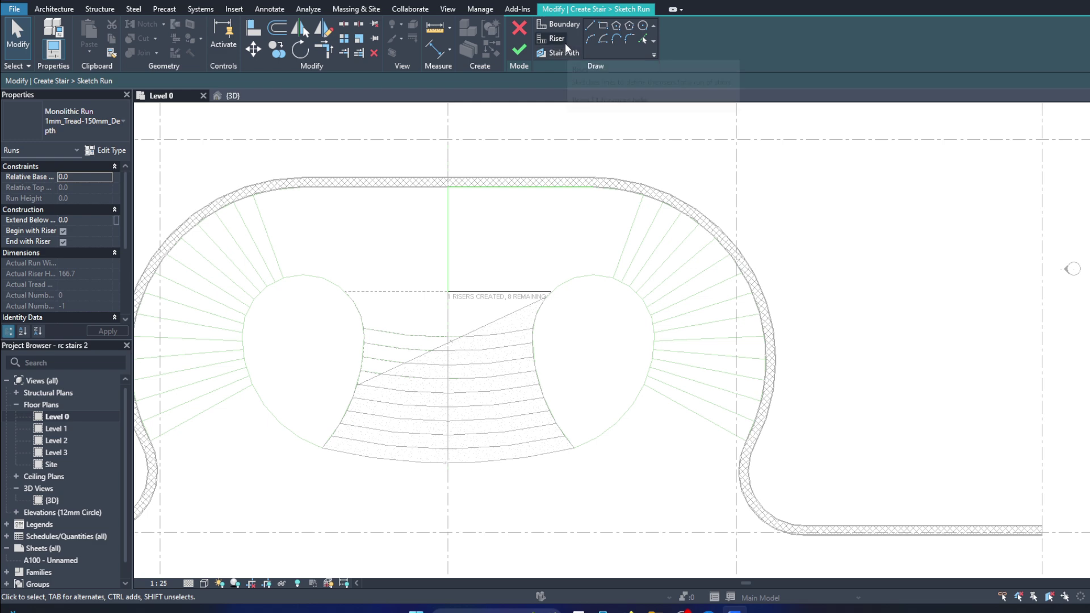
scroll(548, 335, "up", 1)
scroll(599, 113, "up", 3)
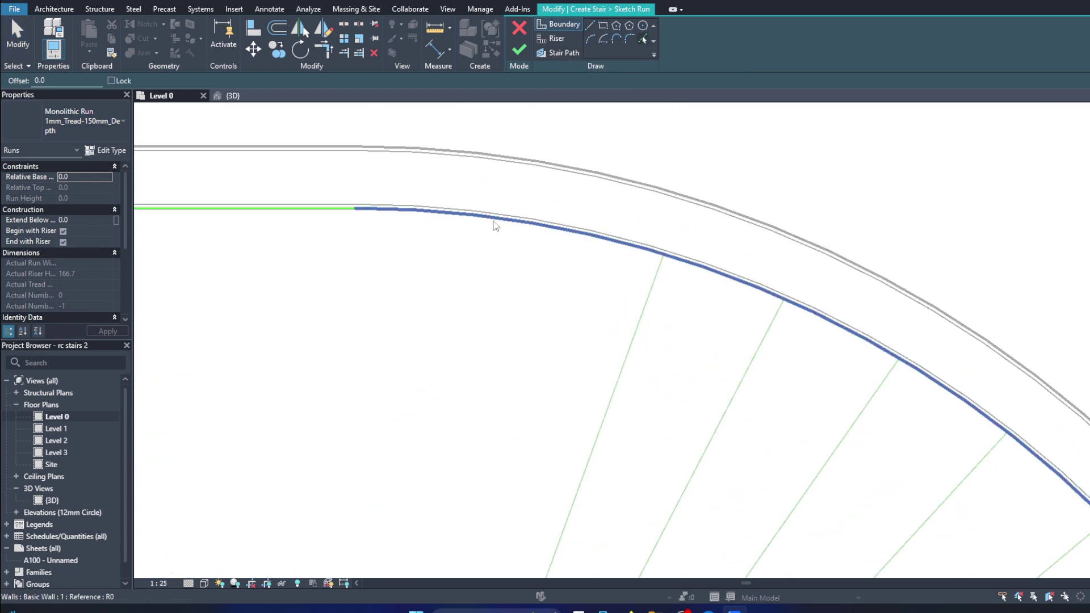
scroll(509, 203, "down", 1)
Step: Shorten the landing circle's boundary arc by moving its end
middle_click_drag(509, 202, 528, 318)
scroll(499, 310, "up", 1)
scroll(501, 311, "down", 2)
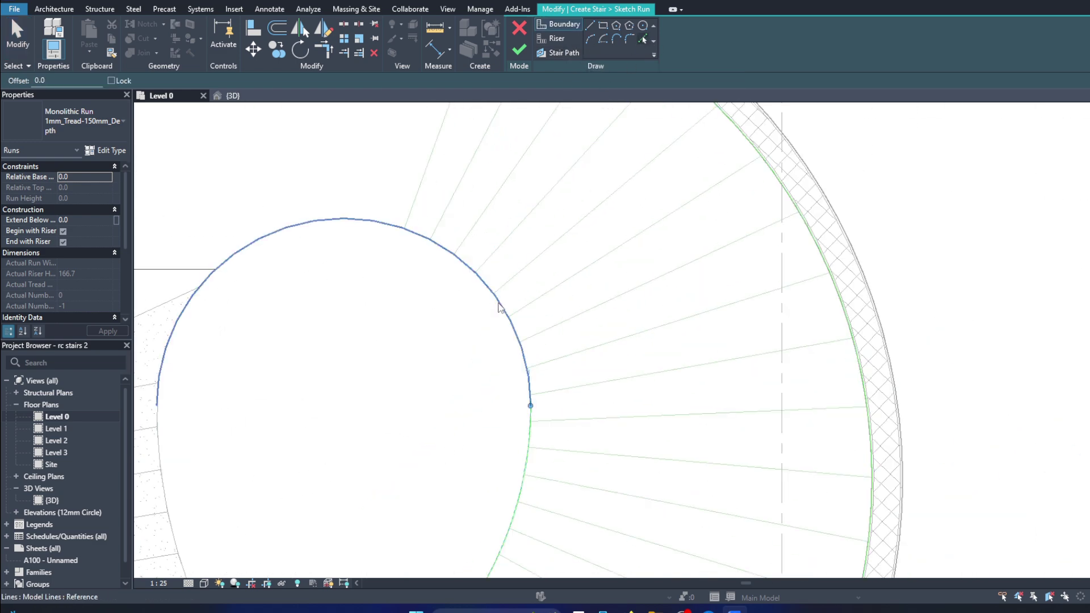
scroll(502, 307, "down", 1)
left_click(395, 321)
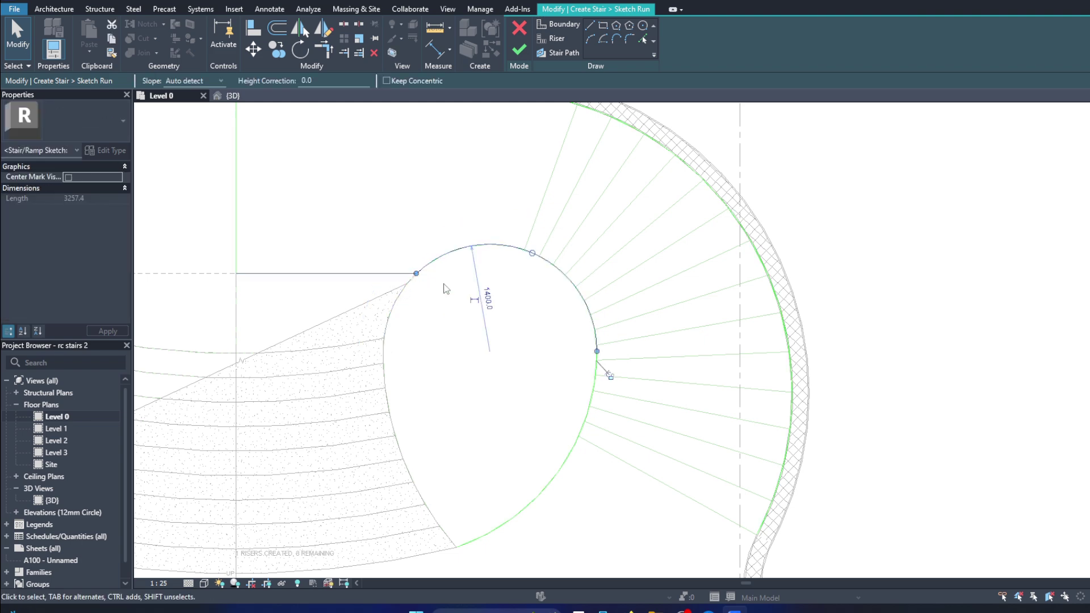
mouse_move(596, 353)
left_mouse_down()
mouse_move(489, 531)
mouse_move(579, 438)
left_mouse_up()
Step: Draw the curved stair path between the riser midpoints and finish the sketch
scroll(563, 298, "down", 2)
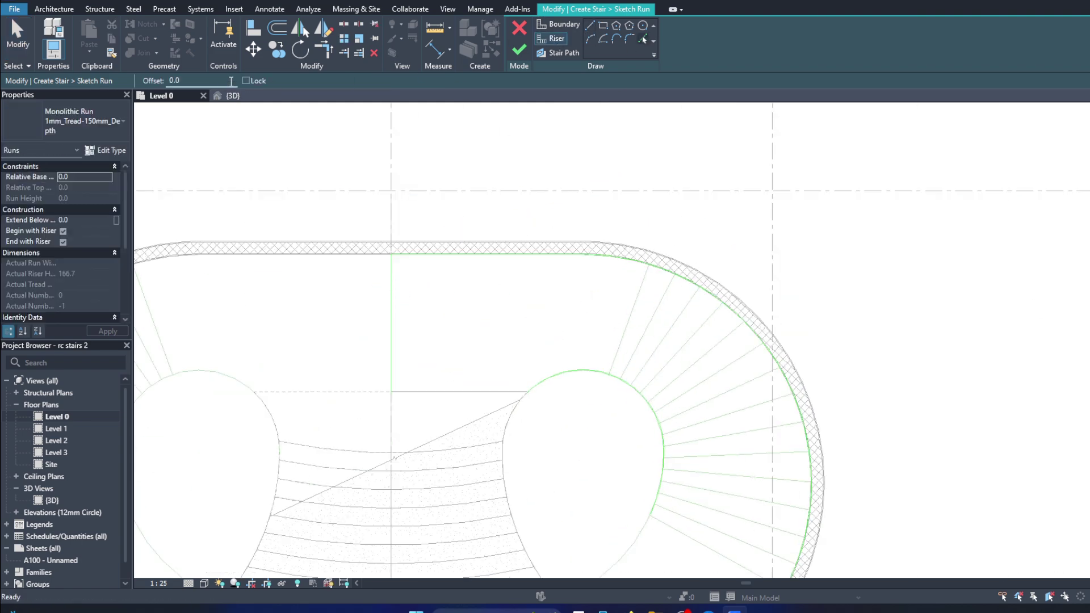
middle_click_drag(705, 549, 662, 373)
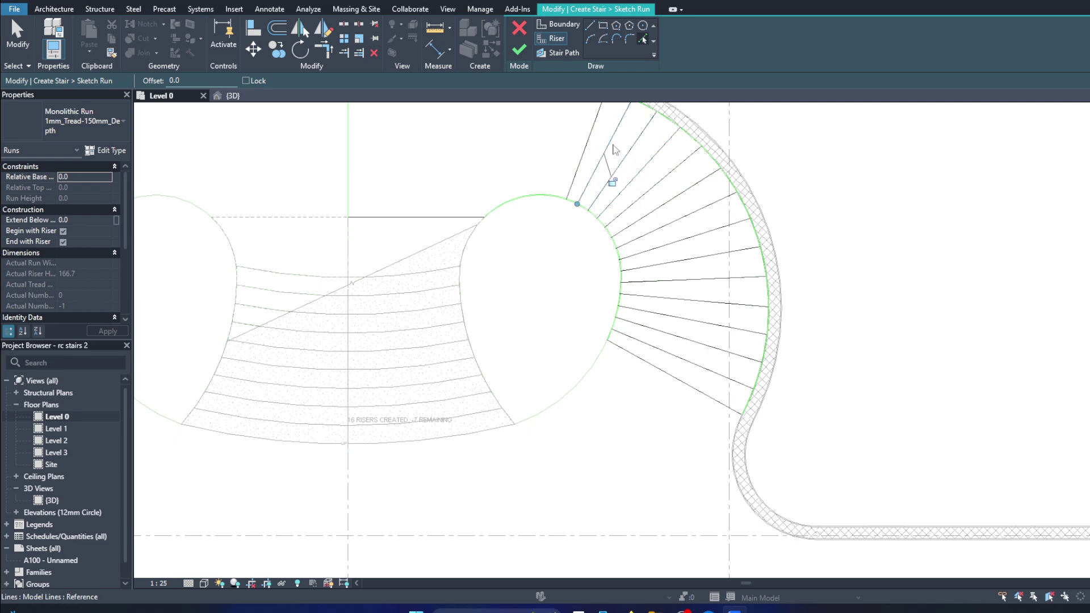
middle_click_drag(614, 149, 544, 261)
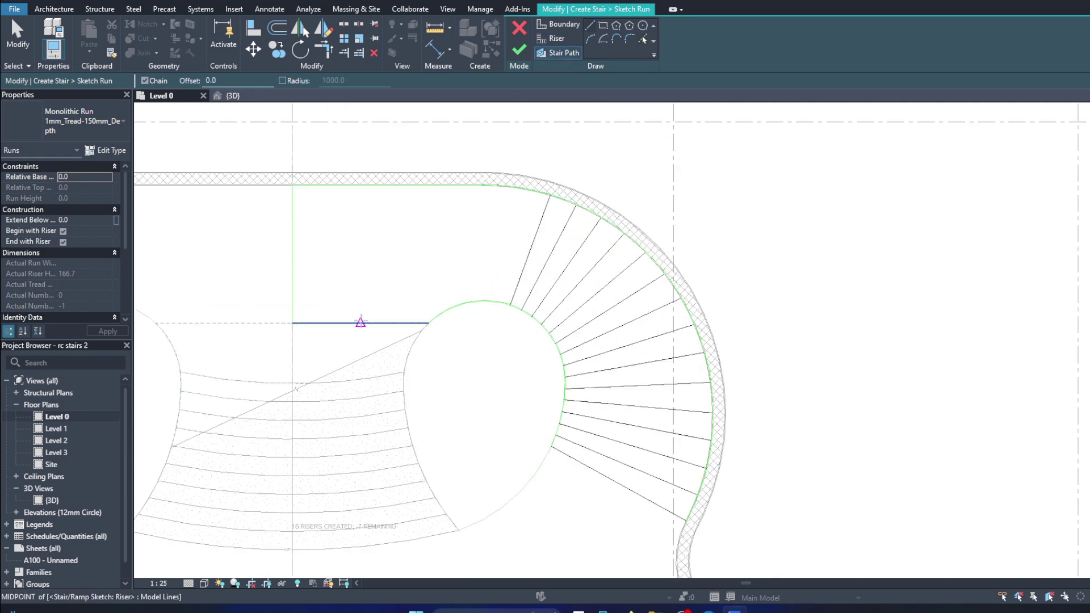
left_click(619, 485)
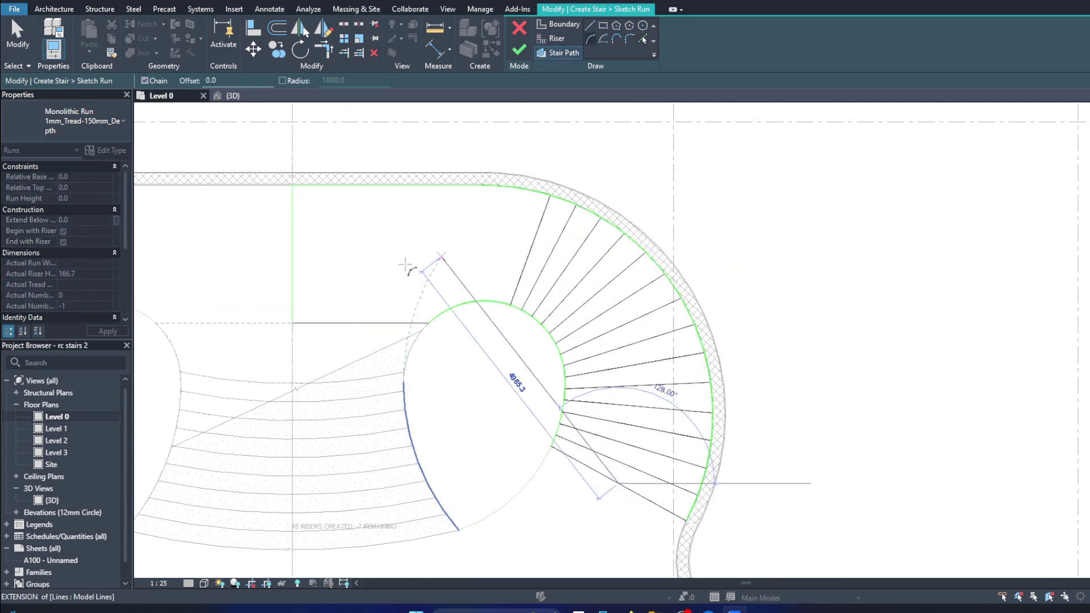
left_click(361, 324)
left_click(517, 52)
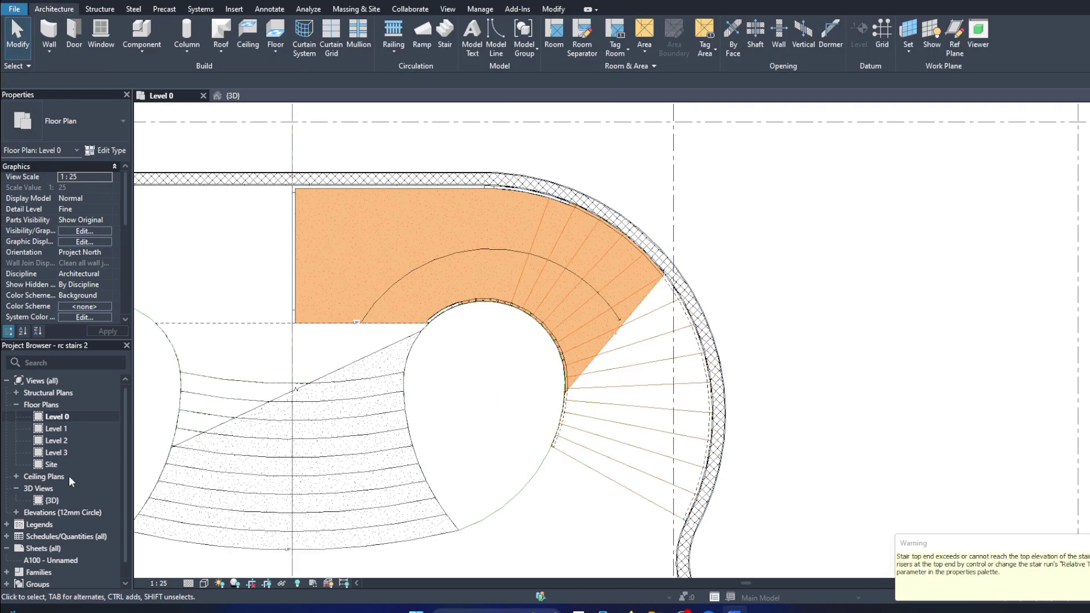
Step: Delete the railings from the new upper flight in the {3D} view
double_click(52, 500)
left_click(683, 219)
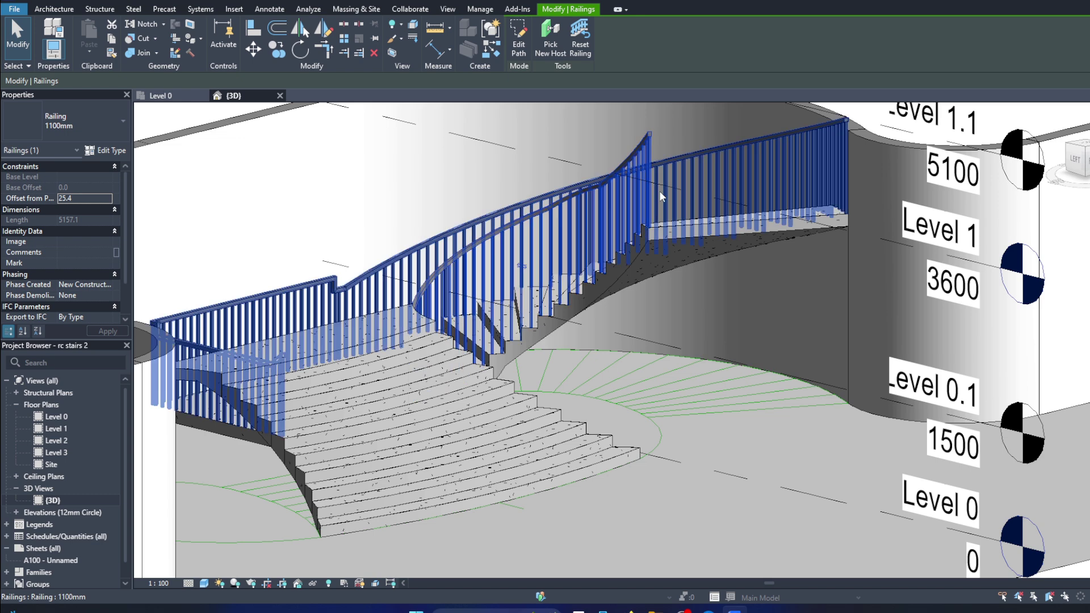
key("Delete")
Step: Set the upper stair's Base Level to Level 0.1 and Top Level to Level 1
left_click(684, 234)
left_click(83, 205)
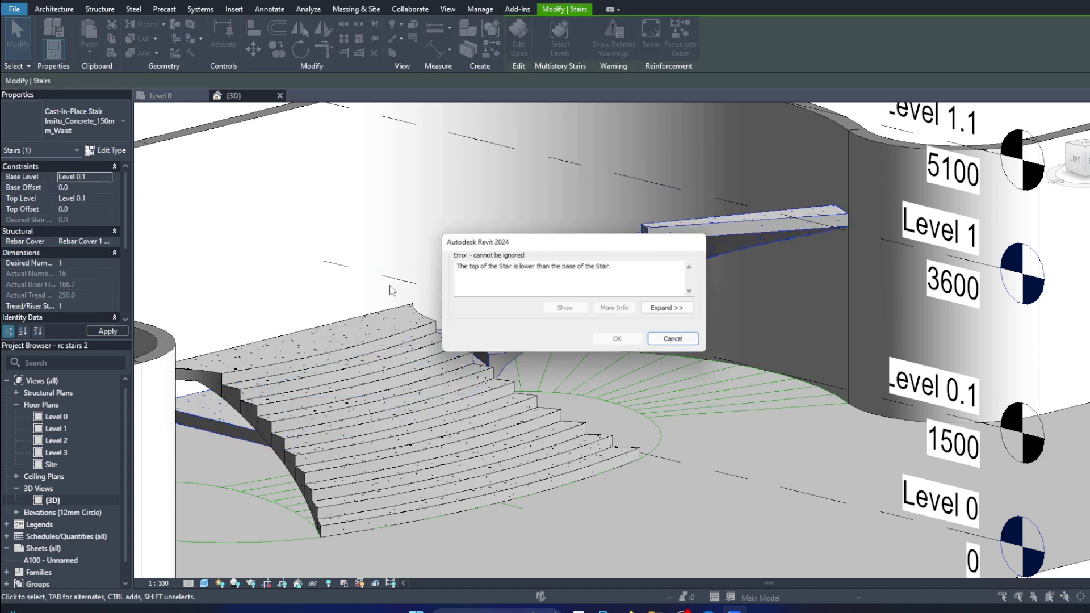
key("Return")
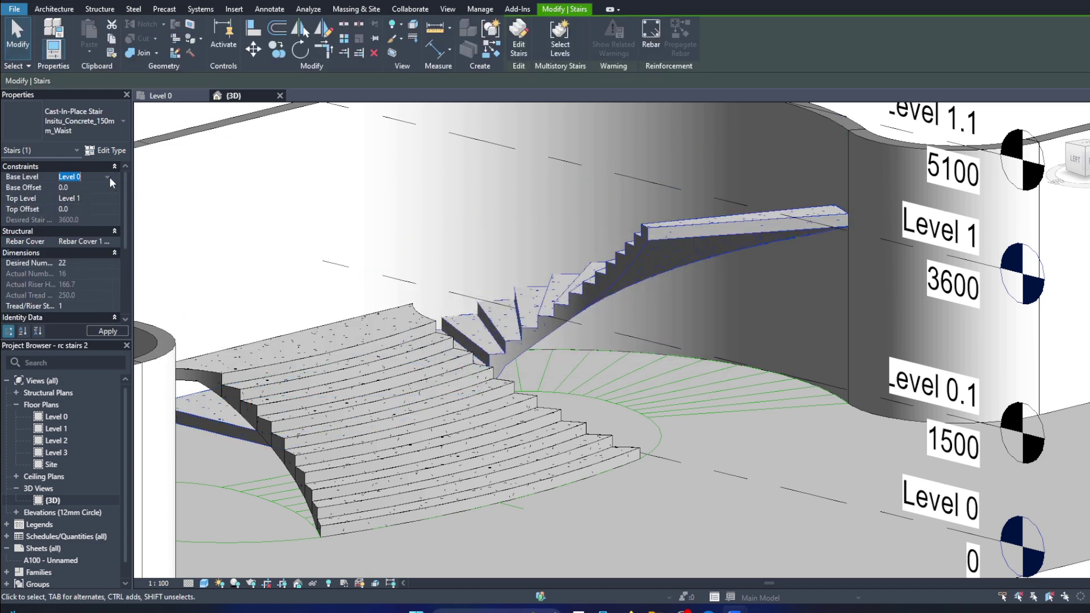
left_click(107, 199)
left_click(85, 216)
key("Escape")
Step: Reselect the upper flight, view it from above, and apply its new base offset
scroll(357, 332, "up", 5)
left_click(357, 332)
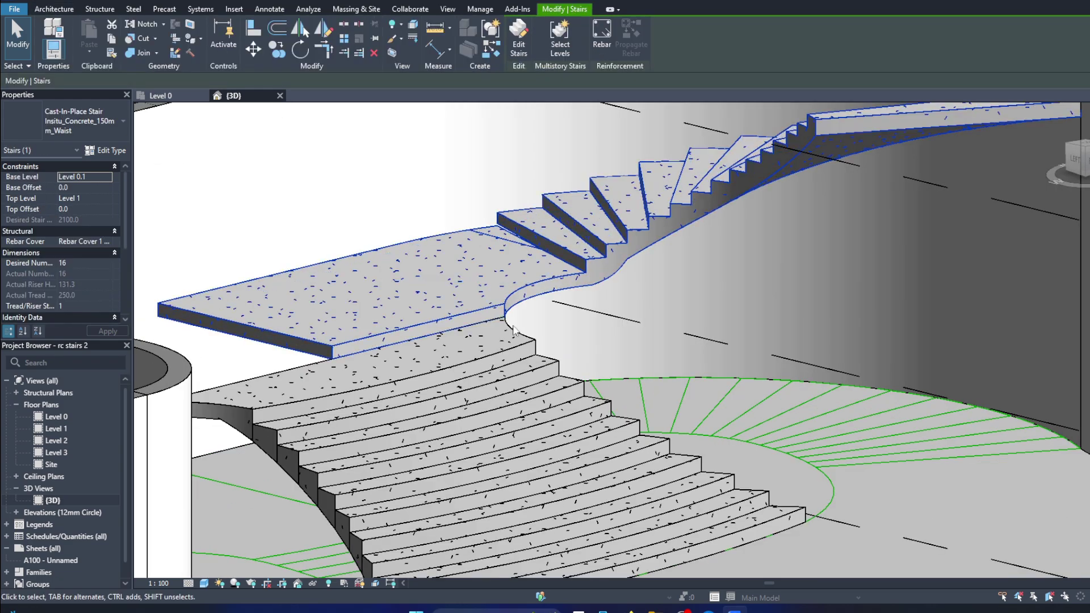
scroll(356, 332, "down", 5)
mouse_move(357, 332)
middle_mouse_down("shift")
mouse_move(511, 256)
mouse_move(926, 212)
middle_mouse_up("shift")
scroll(522, 245, "up", 5)
scroll(528, 269, "down", 3)
scroll(925, 212, "up", 3)
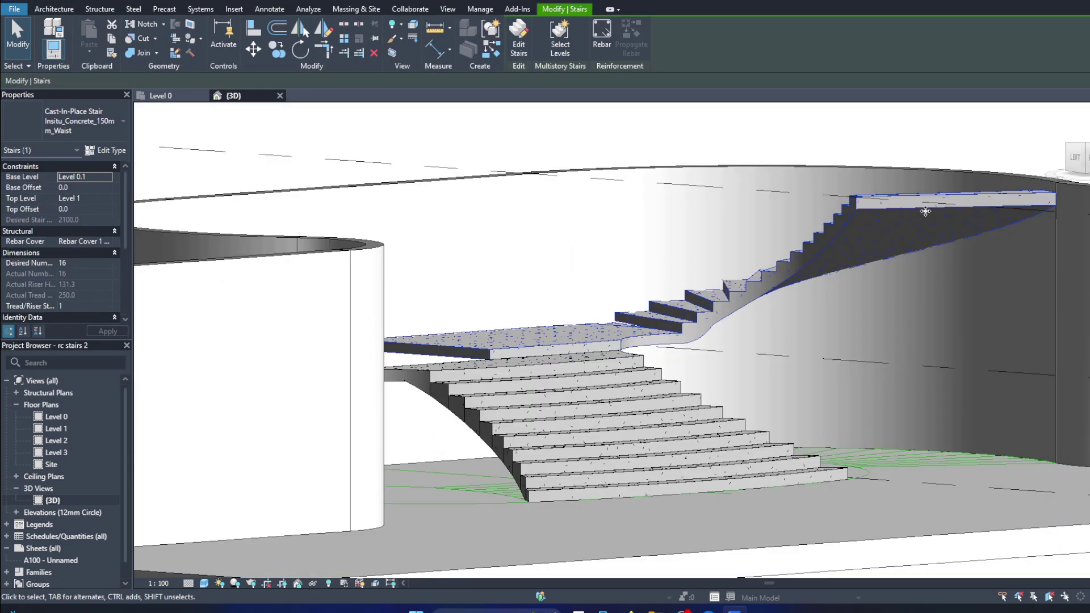
scroll(504, 359, "up", 3)
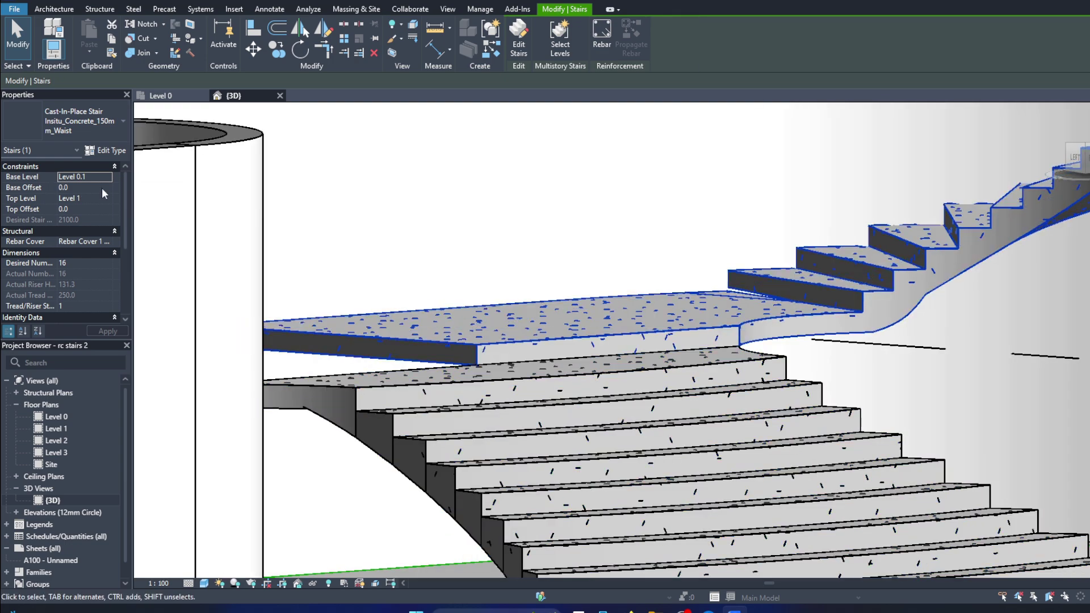
key("Return")
Step: Give the upper curved stair flight a base offset of -140.6
key("Escape")
scroll(605, 311, "down", 5)
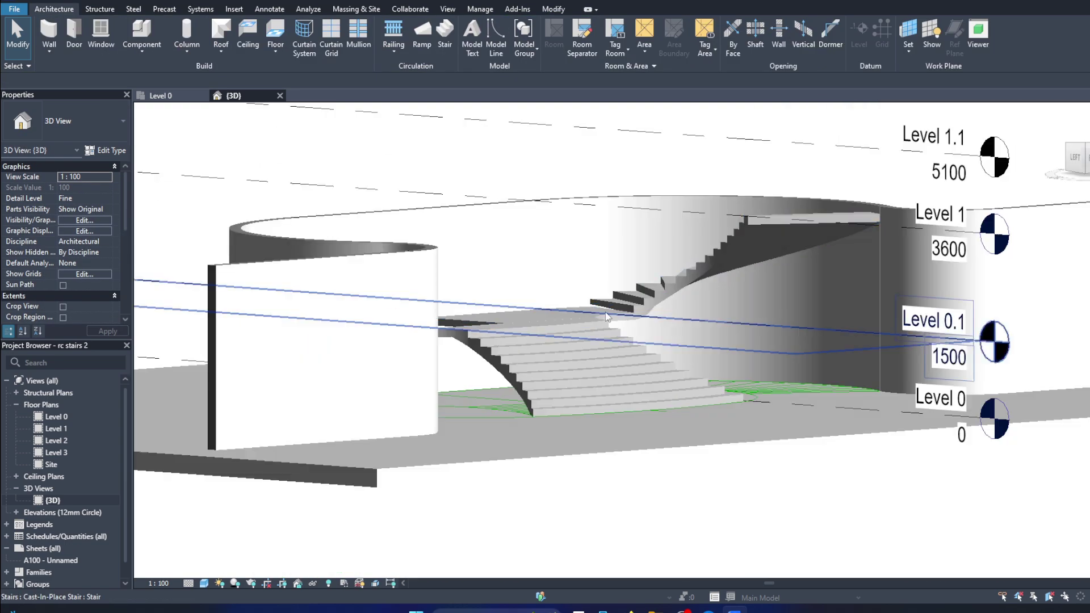
middle_click_drag(605, 311, 731, 314, "shift")
scroll(731, 315, "up", 4)
scroll(731, 315, "up", 3)
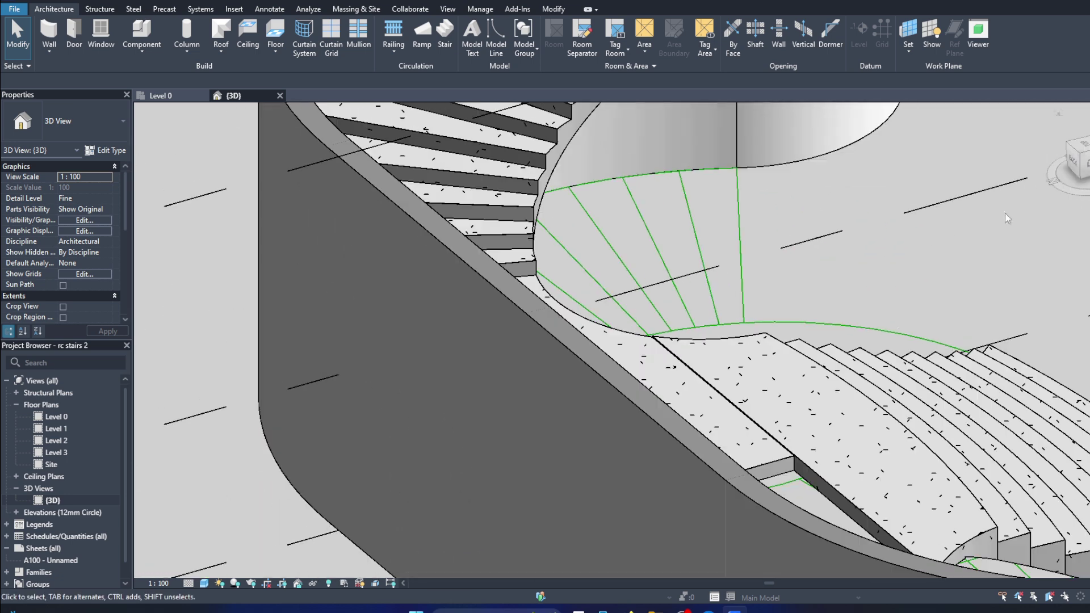
scroll(361, 151, "up", 4)
left_click(361, 151)
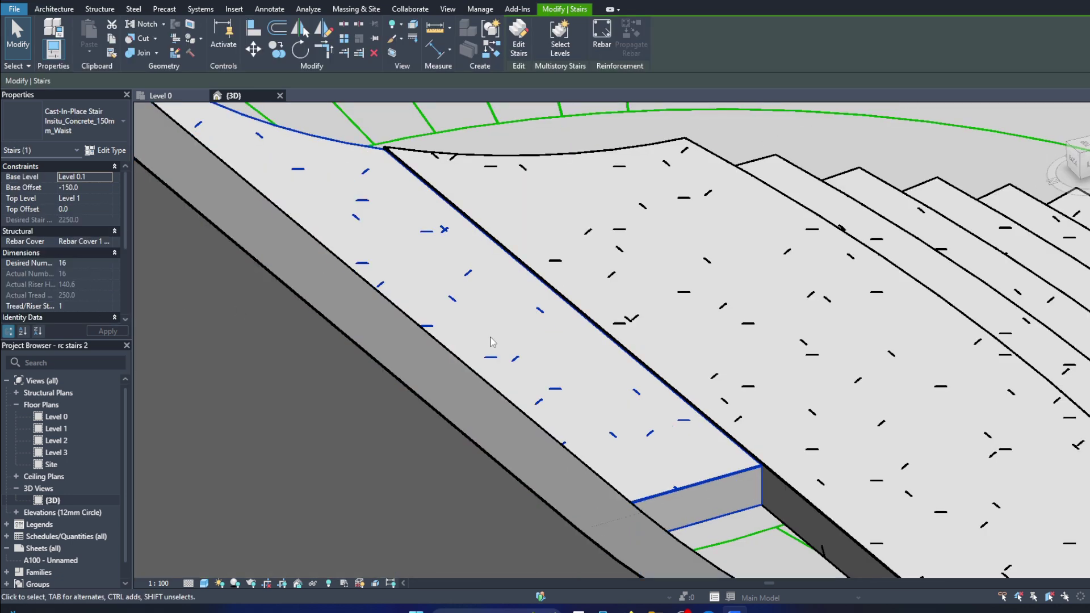
middle_click_drag(491, 341, 392, 307, "shift")
scroll(391, 308, "up", 3)
type("-140.6")
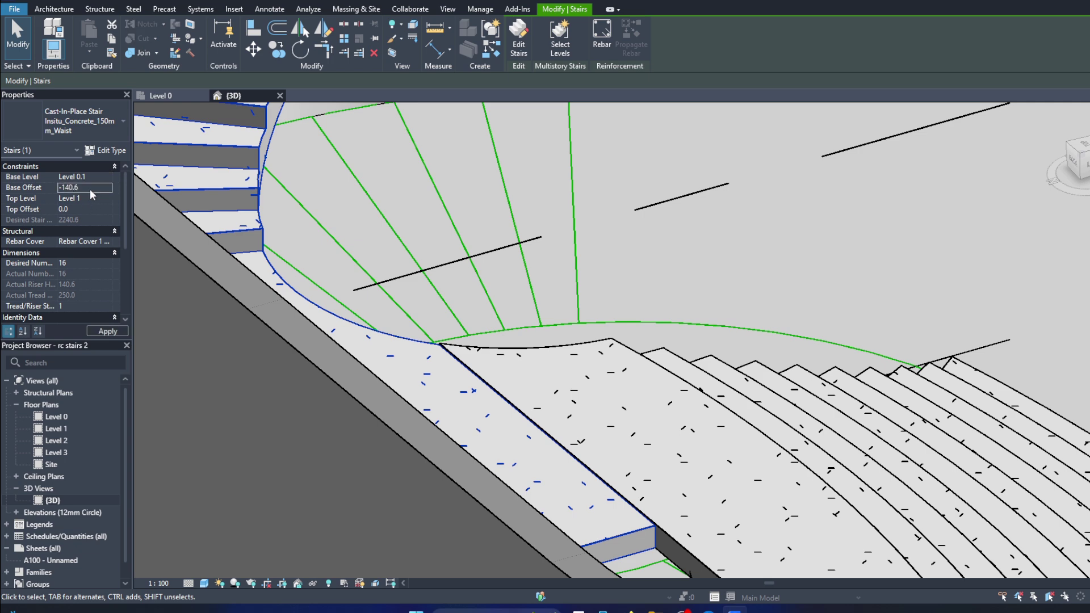
key("Return")
Step: Orbit around the stairs to check the lowered upper flight meets the landing
key("Escape")
scroll(507, 227, "down", 5)
mouse_move(507, 227)
middle_mouse_down("shift")
mouse_move(507, 117)
mouse_move(568, 238)
mouse_move(511, 199)
mouse_move(511, 114)
mouse_move(393, 311)
mouse_move(469, 259)
middle_mouse_up("shift")
scroll(507, 117, "down", 3)
scroll(629, 227, "up", 3)
scroll(629, 227, "down", 1)
scroll(629, 227, "down", 3)
scroll(393, 311, "up", 4)
left_click(394, 311)
scroll(469, 259, "down", 2)
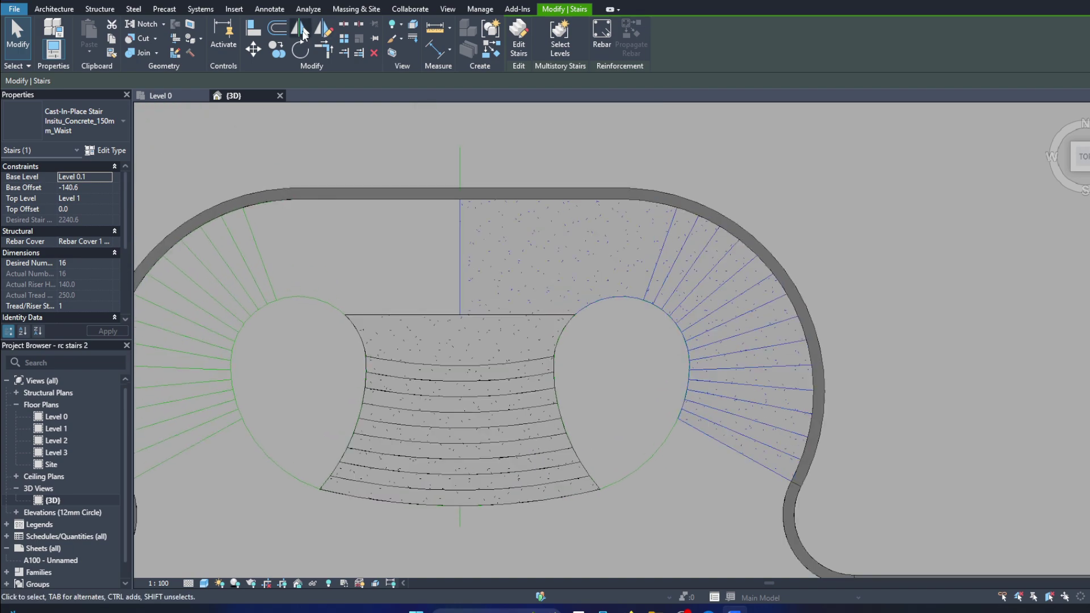
key("Escape")
mouse_move(459, 248)
middle_mouse_down("shift")
mouse_move(459, 171)
mouse_move(515, 311)
middle_mouse_up("shift")
scroll(487, 463, "up", 4)
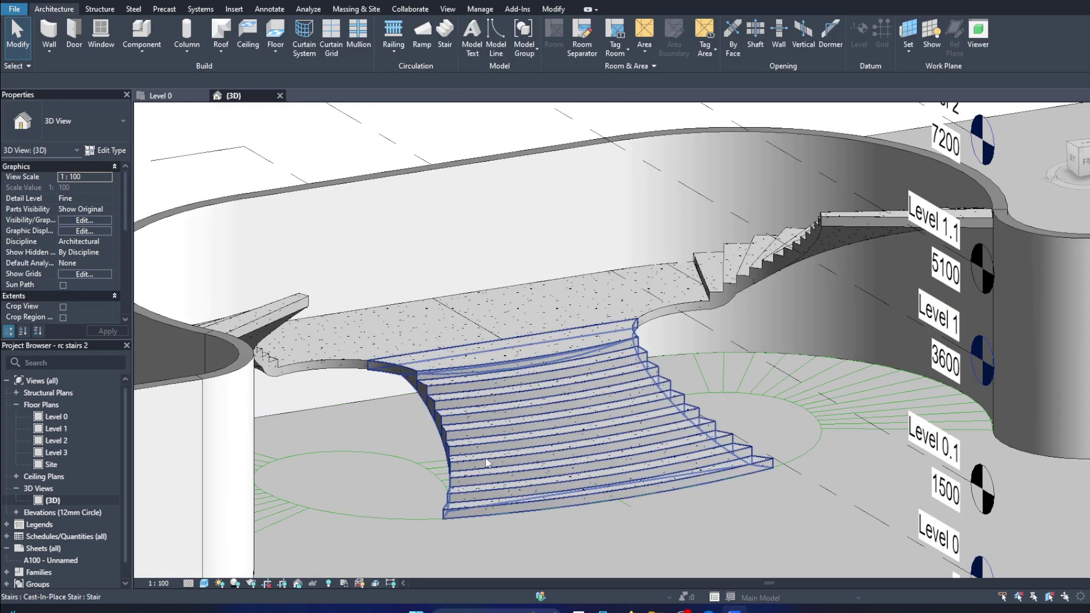
scroll(487, 463, "up", 2)
scroll(449, 471, "down", 2)
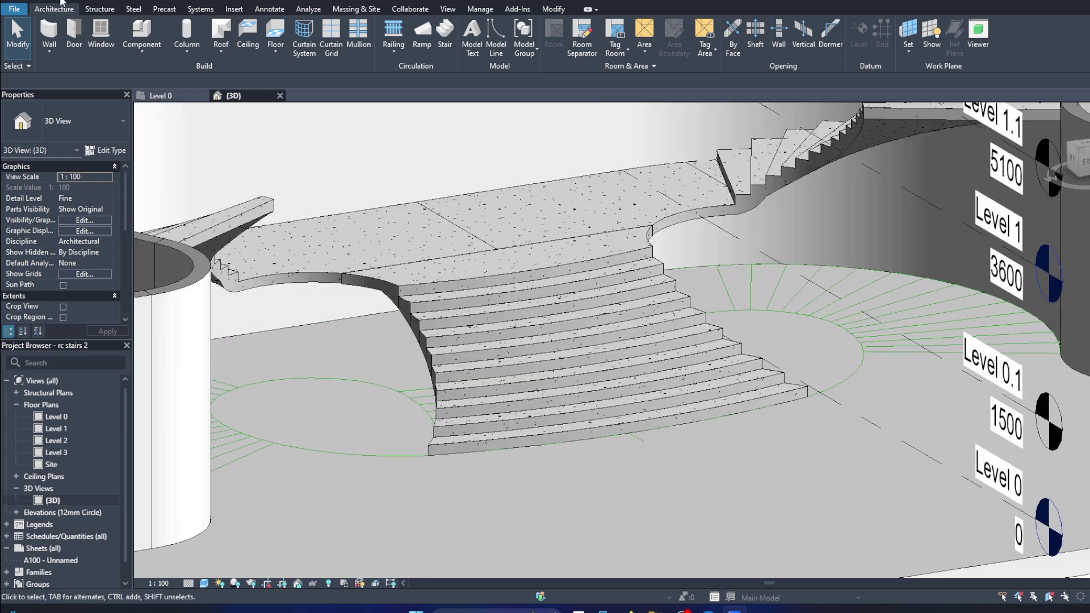
scroll(528, 323, "down", 5)
middle_click_drag(528, 323, 540, 302, "shift")
scroll(540, 302, "up", 3)
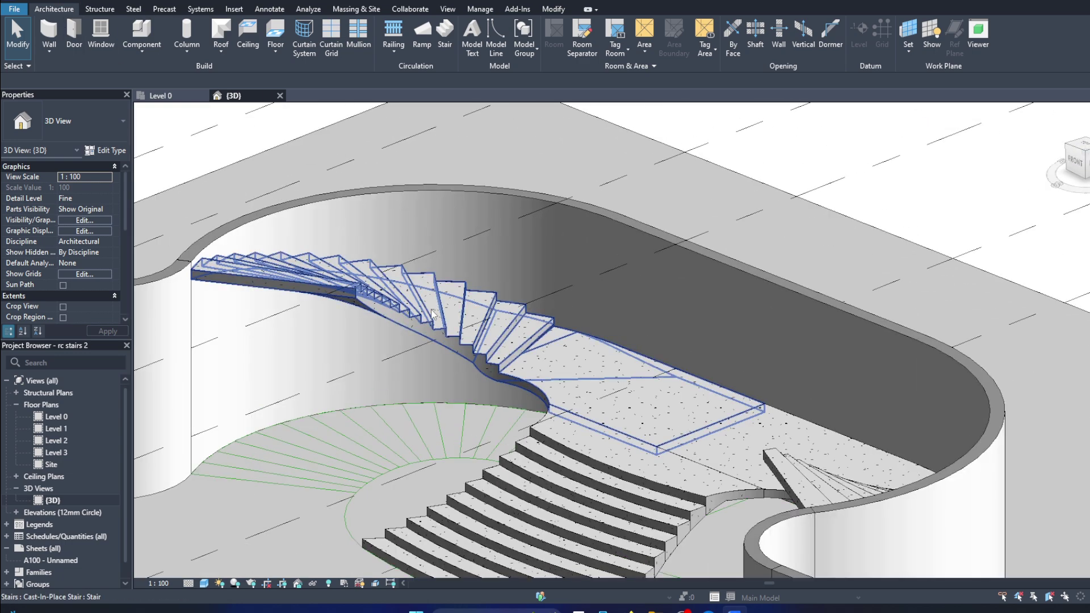
scroll(540, 302, "up", 2)
scroll(540, 302, "down", 4)
left_click(317, 345)
scroll(317, 346, "up", 3)
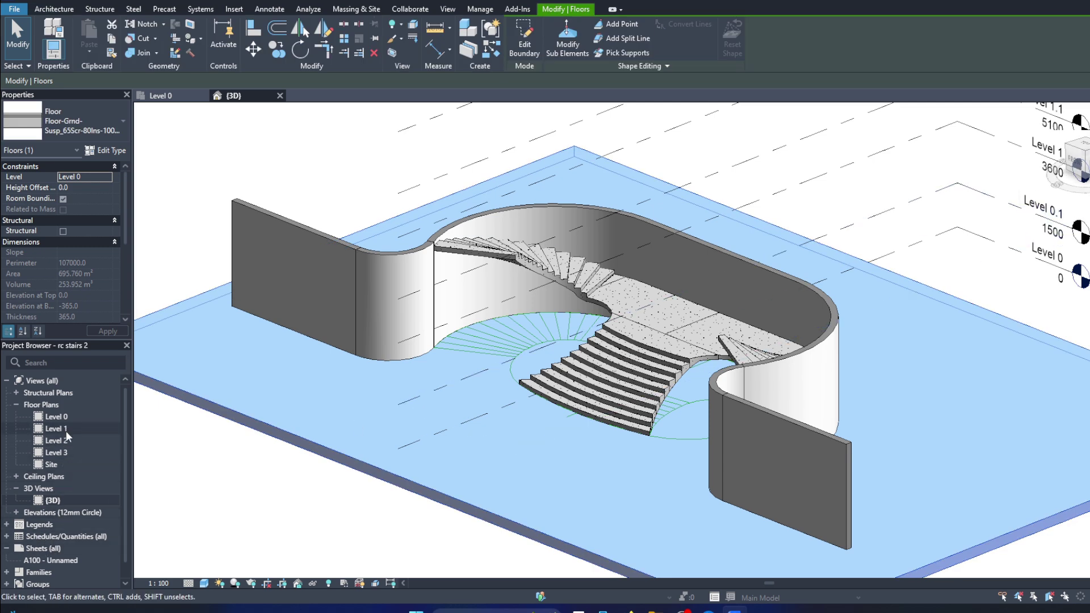
Step: Copy the ground floor slab up to Level 1 from the East elevation
left_click(16, 512)
double_click(53, 524)
key("c")
key("o")
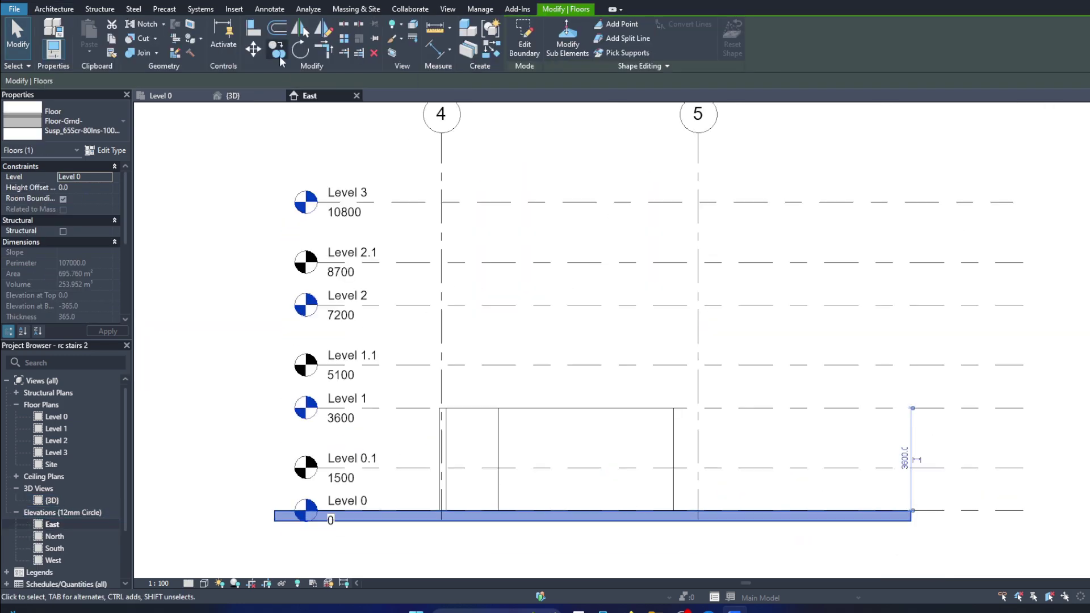
scroll(747, 504, "up", 3)
left_click(747, 504)
scroll(733, 500, "down", 3)
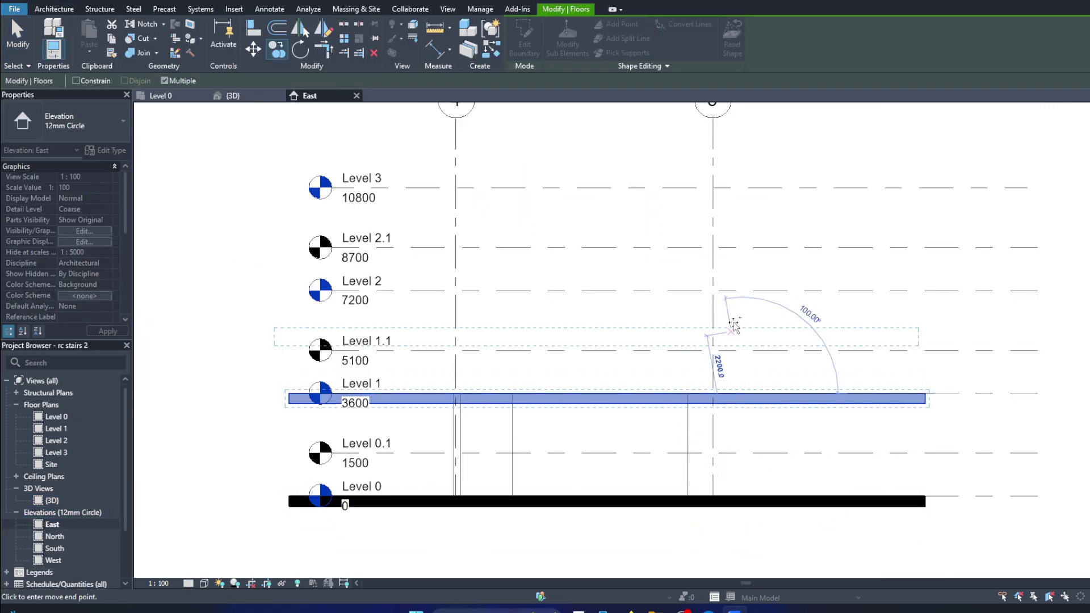
left_click(742, 291)
double_click(52, 500)
Step: Edit the copied slab's outline from the top view, adding an edge to the stairwell rim
double_click(531, 360)
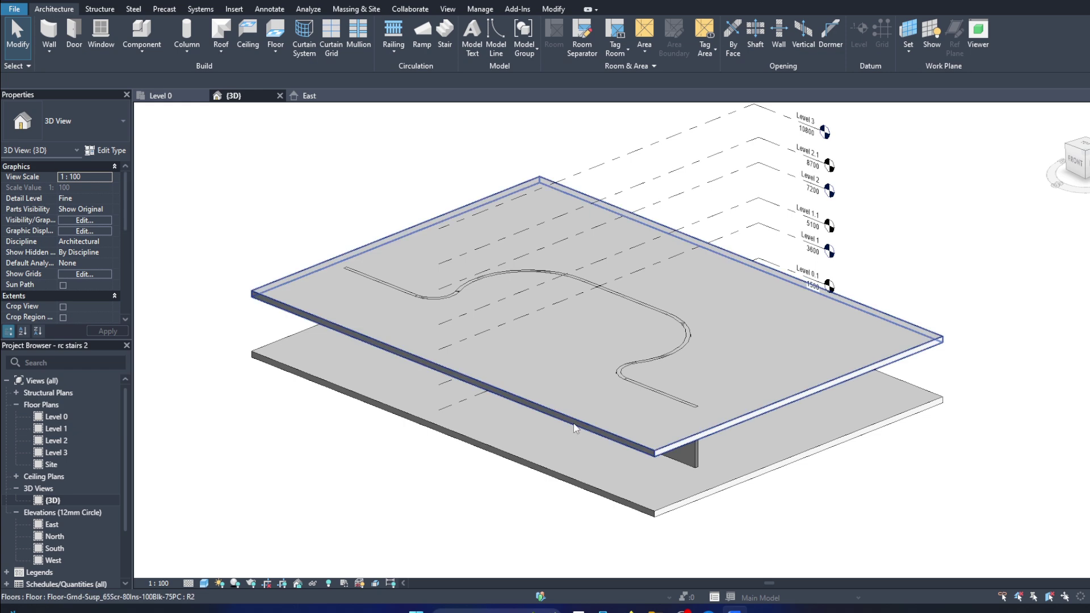
left_click(1083, 146)
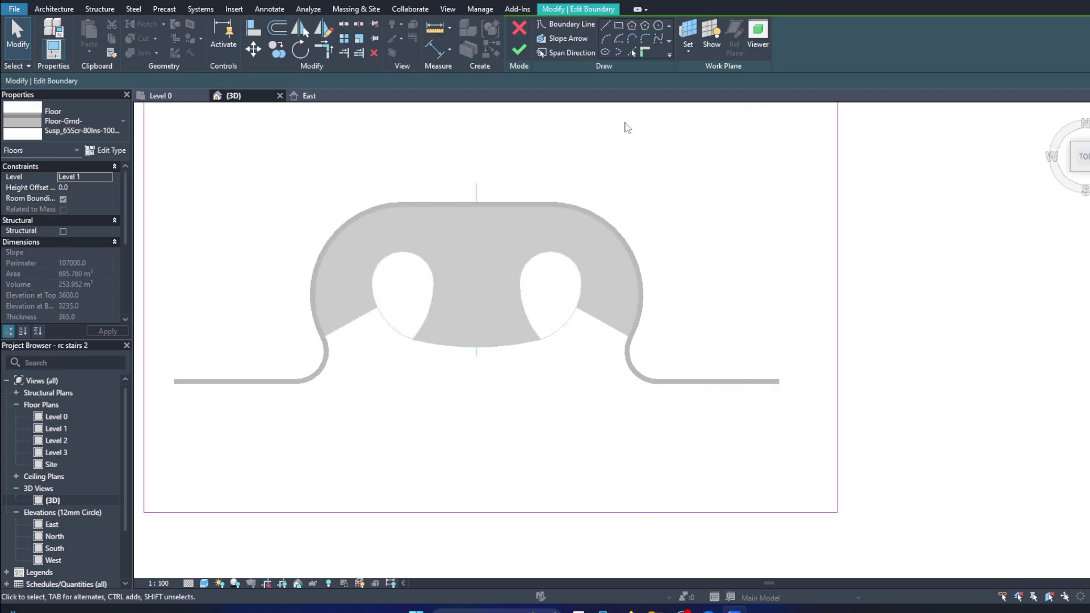
scroll(312, 250, "up", 3)
scroll(451, 160, "up", 2)
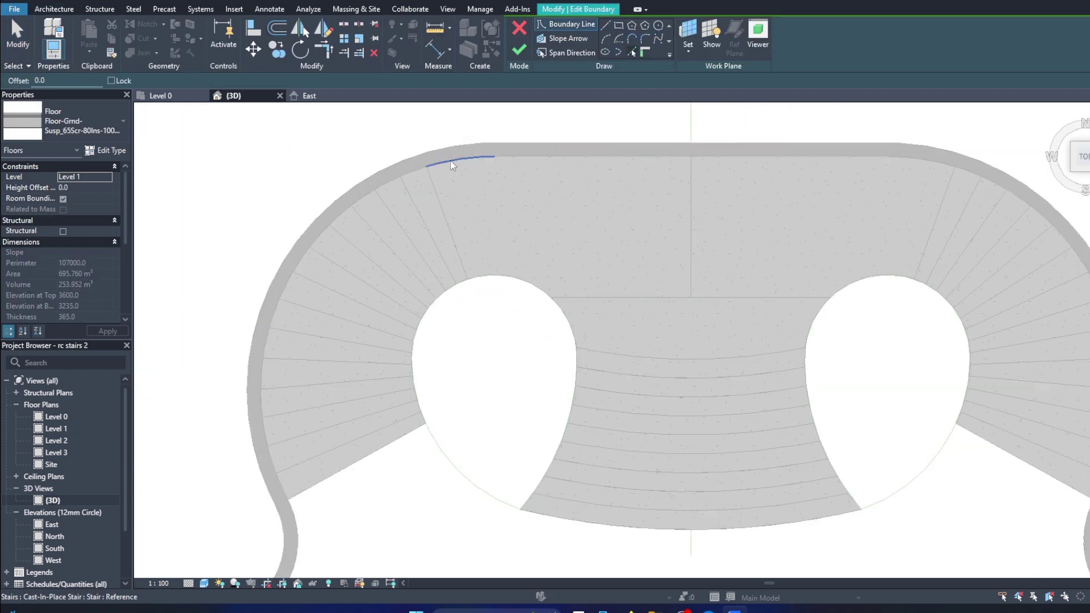
left_click(605, 41)
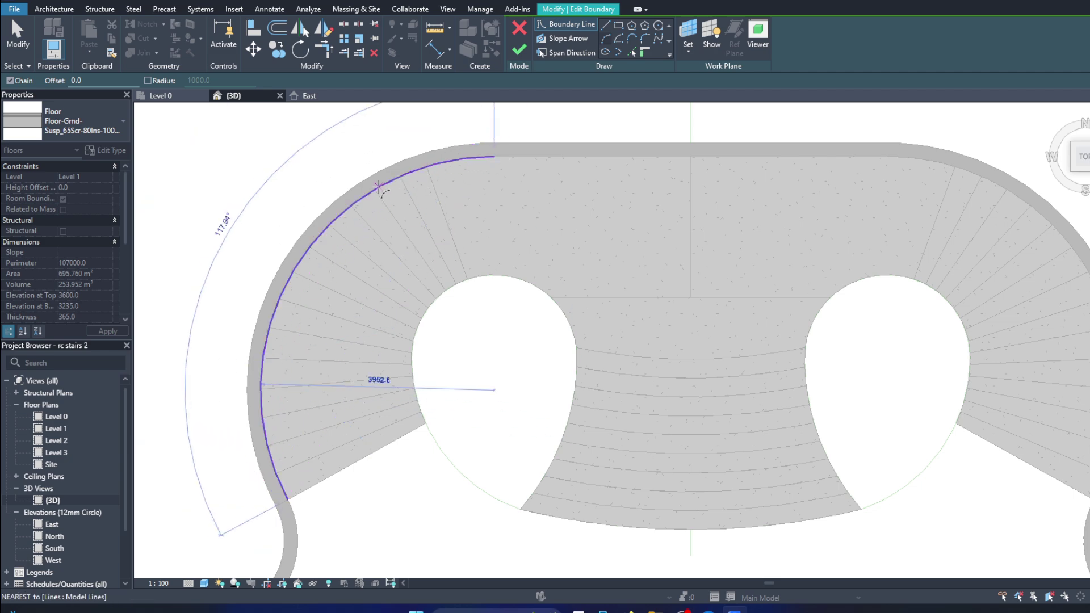
scroll(379, 188, "down", 3)
scroll(445, 251, "up", 3)
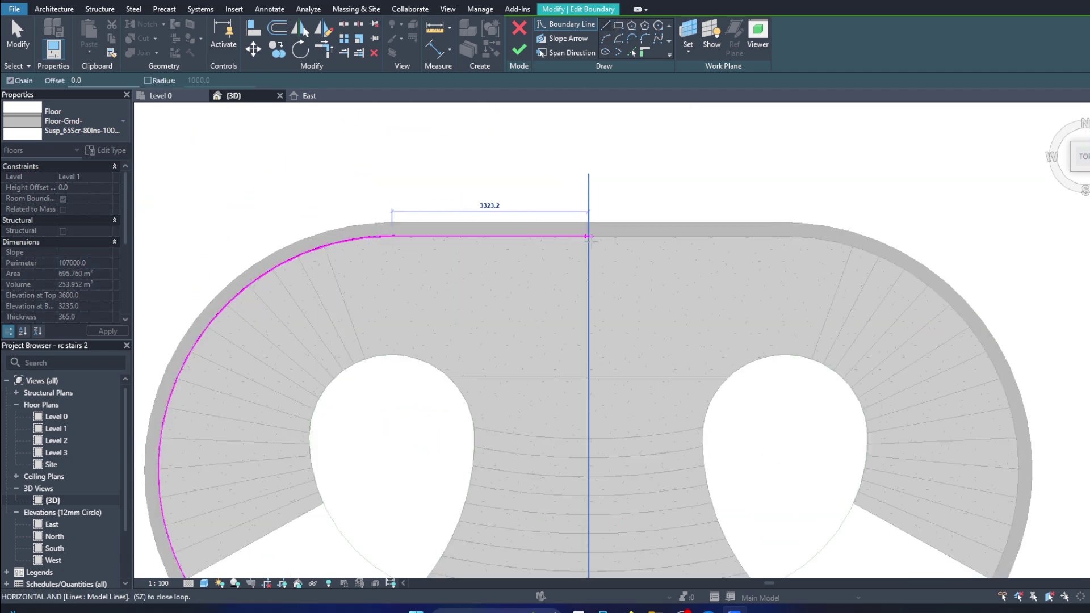
scroll(590, 233, "down", 2)
scroll(426, 419, "down", 1)
scroll(450, 341, "up", 4)
left_click(366, 322)
left_click(499, 237)
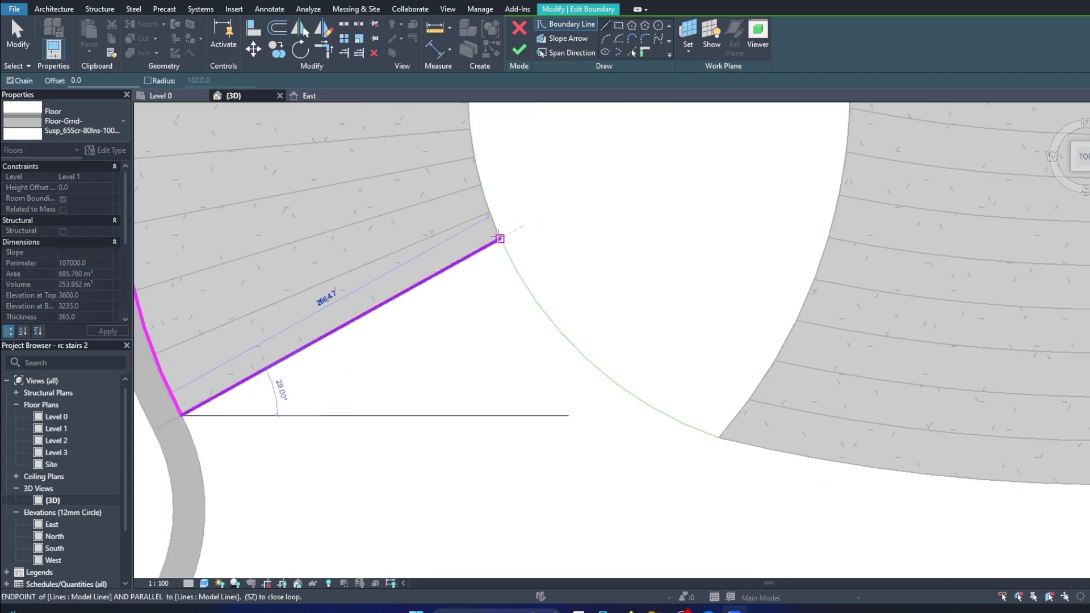
scroll(499, 236, "down", 3)
key("Escape")
key("Escape")
Step: Select the arcs along the stairwell opening's edge in the slab sketch
scroll(449, 281, "up", 3)
left_click(449, 281)
scroll(454, 284, "down", 1)
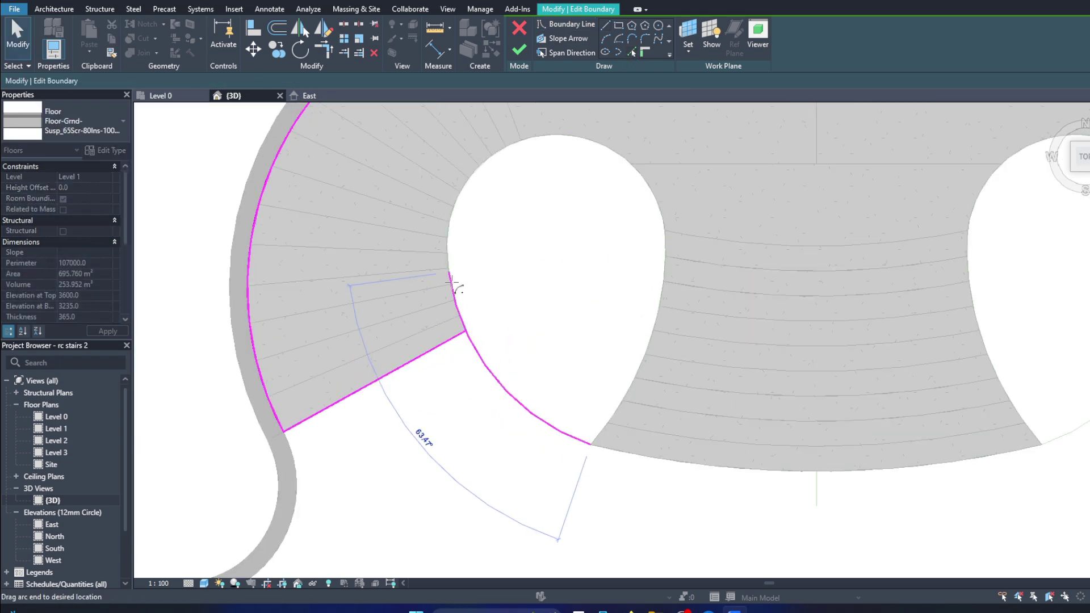
scroll(454, 283, "down", 1)
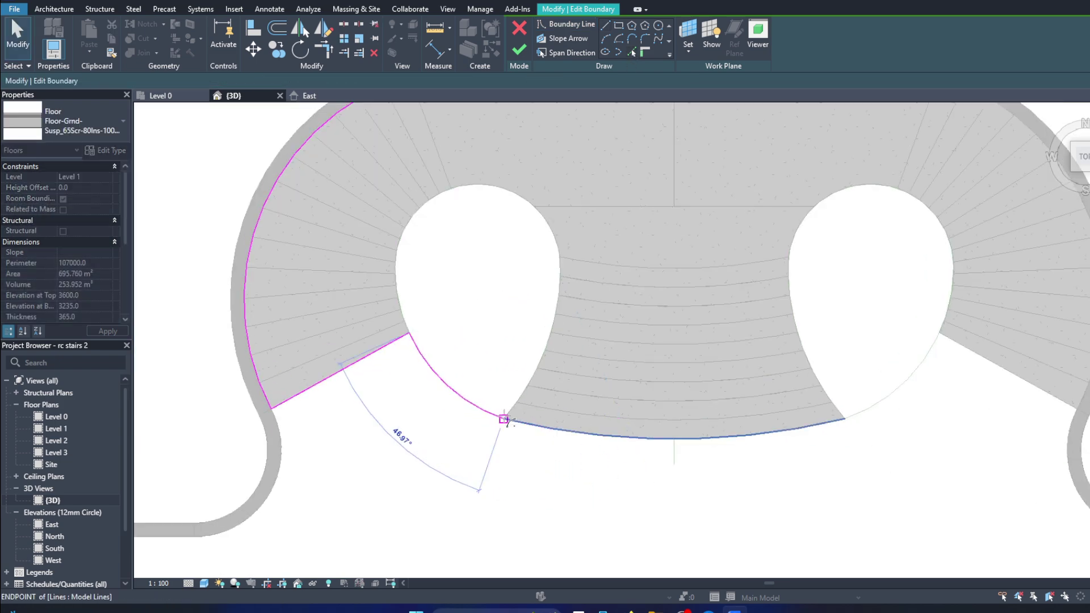
key("Escape")
scroll(555, 436, "down", 1)
scroll(496, 397, "down", 2)
left_click(358, 395)
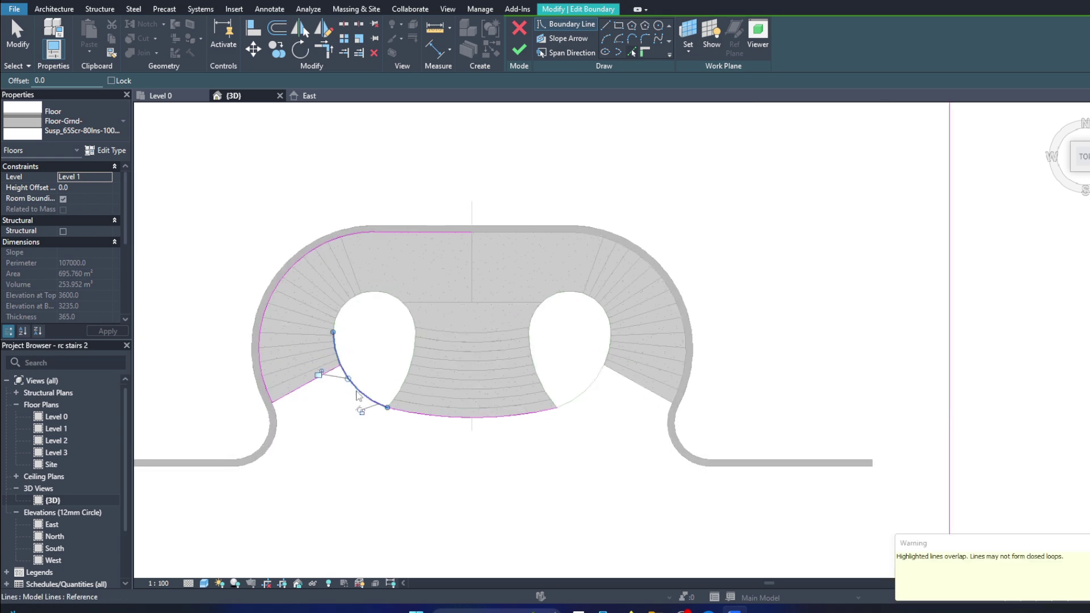
left_click(344, 385)
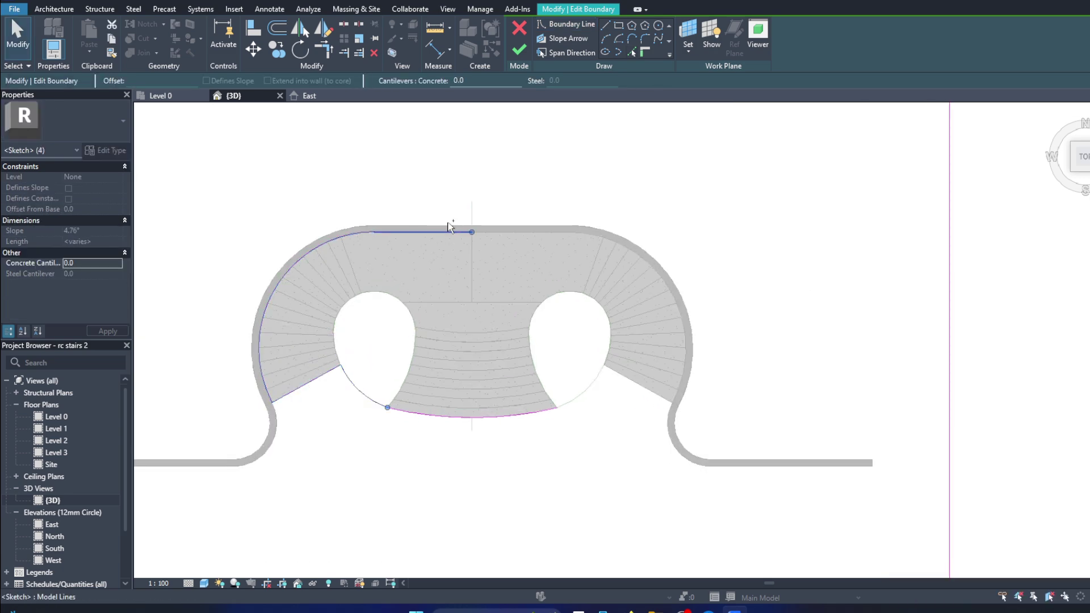
Step: Finish the slab sketch without attaching walls, then orbit to review the opening
left_click(519, 49)
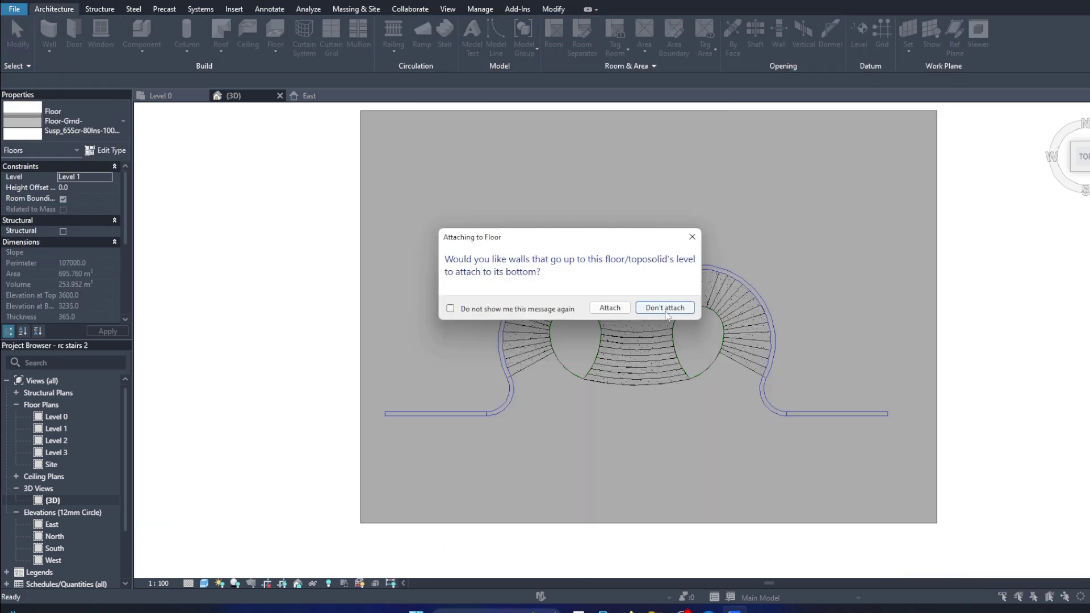
left_click(665, 308)
middle_click_drag(805, 298, 738, 256, "shift")
key("Escape")
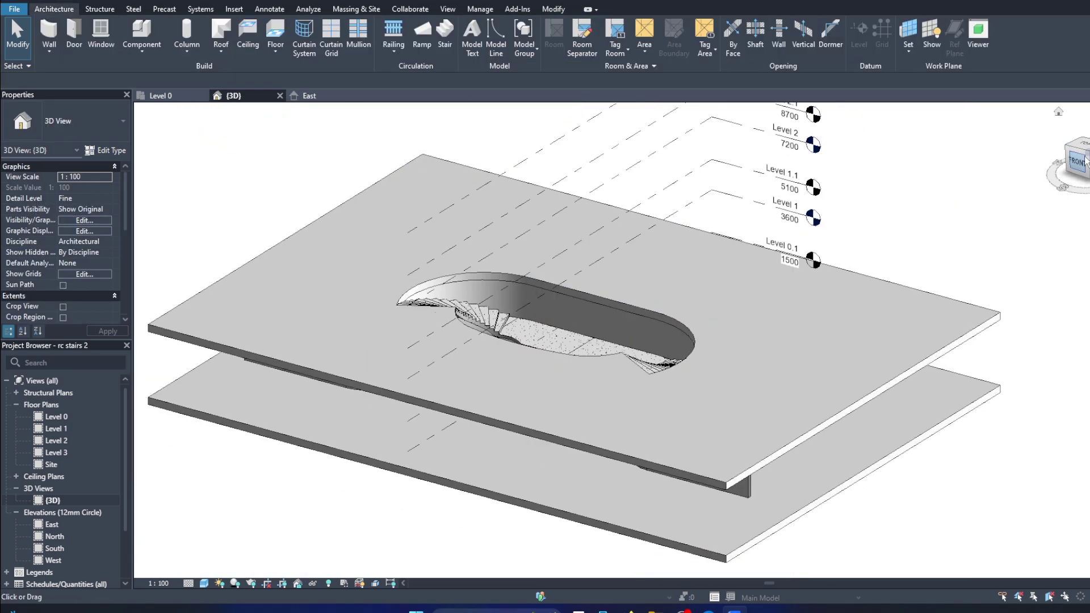
middle_click_drag(568, 309, 602, 329, "shift")
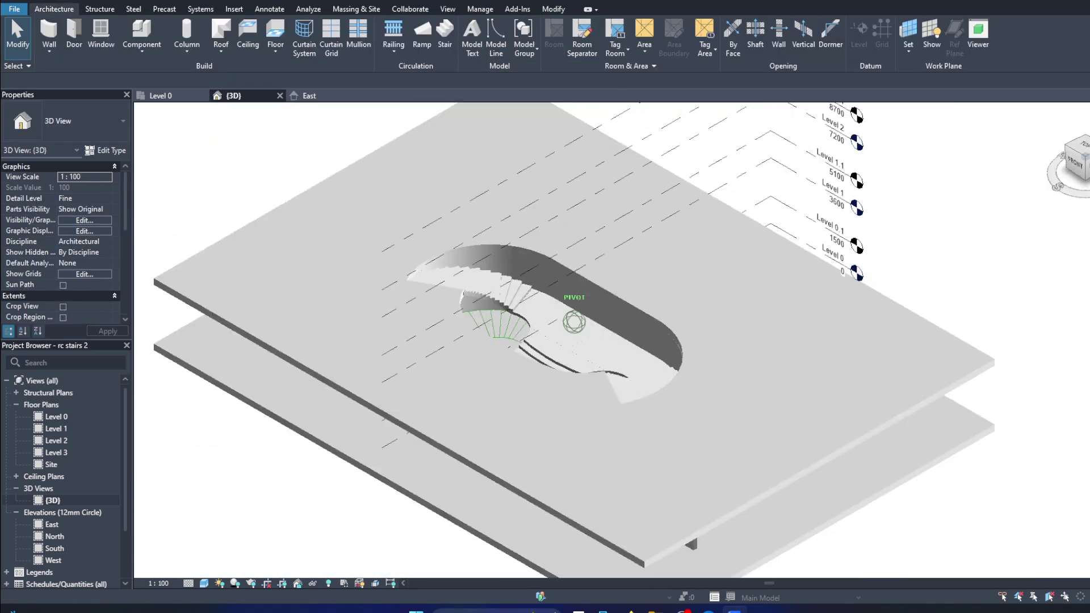
Step: Start editing the Level 1 slab outline and draw a vertical boundary line from its edge
double_click(436, 446)
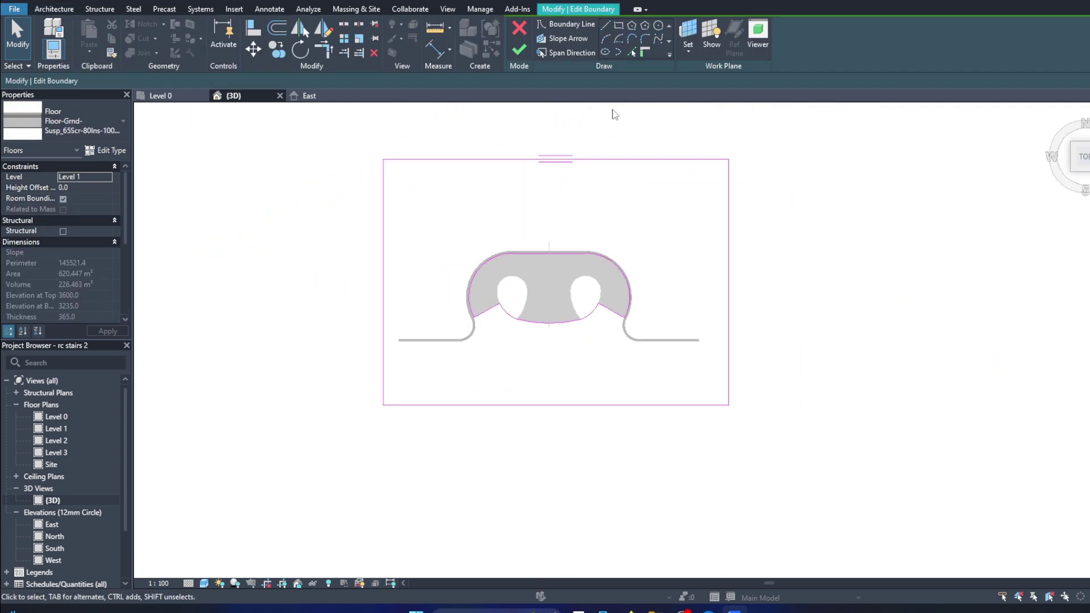
scroll(545, 386, "up", 2)
left_click(555, 421)
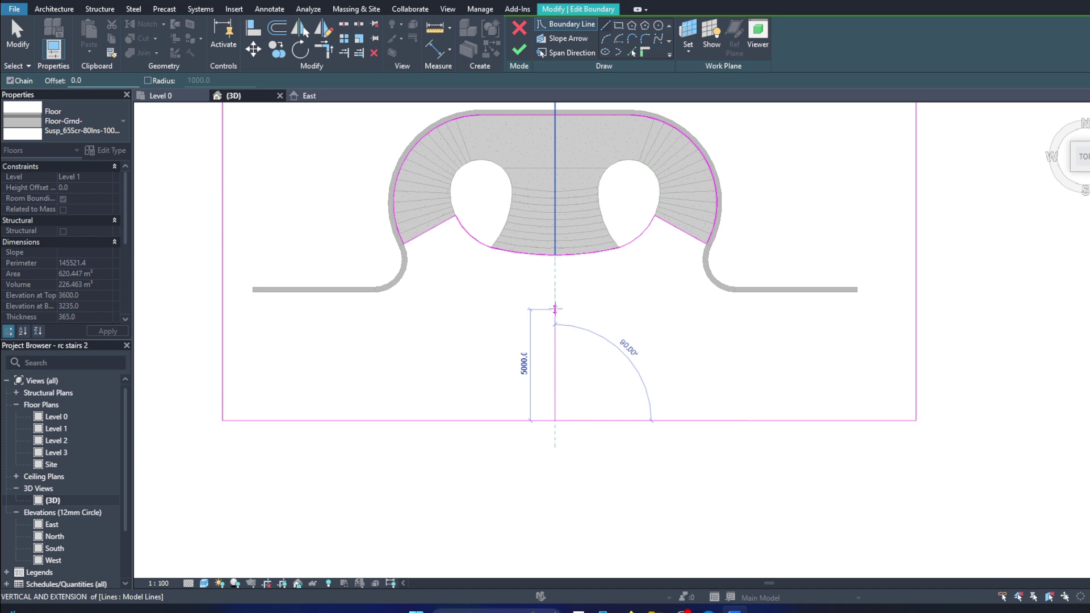
left_click(555, 309)
key("Escape")
key("Escape")
Step: Copy the vertical line 3500 over, then place another copy further right
left_click(580, 363)
key("c")
key("o")
left_click(581, 419)
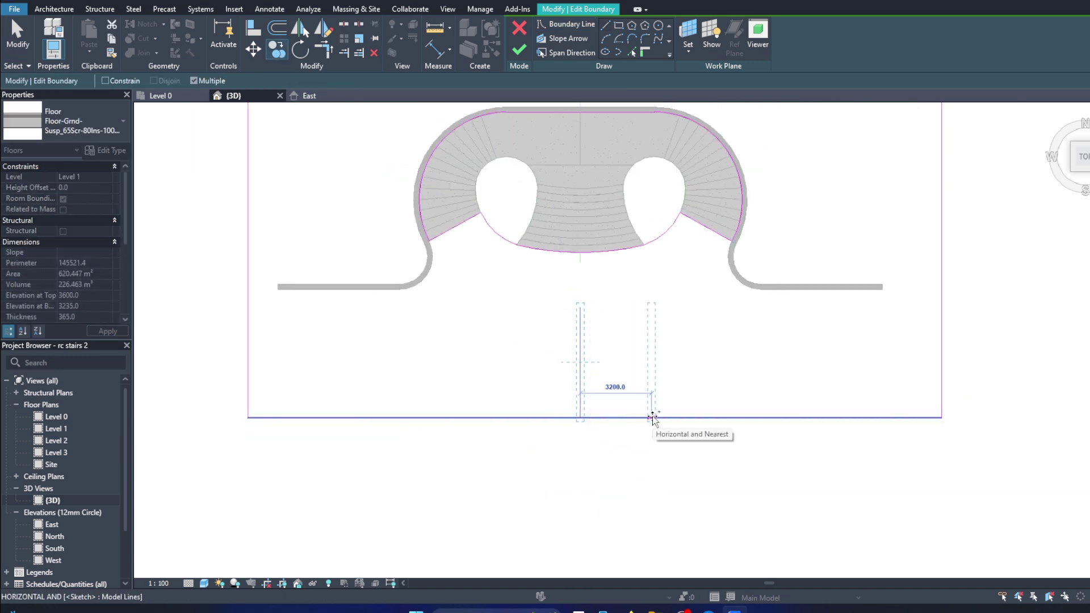
type("3500")
key("Return")
key("c")
key("o")
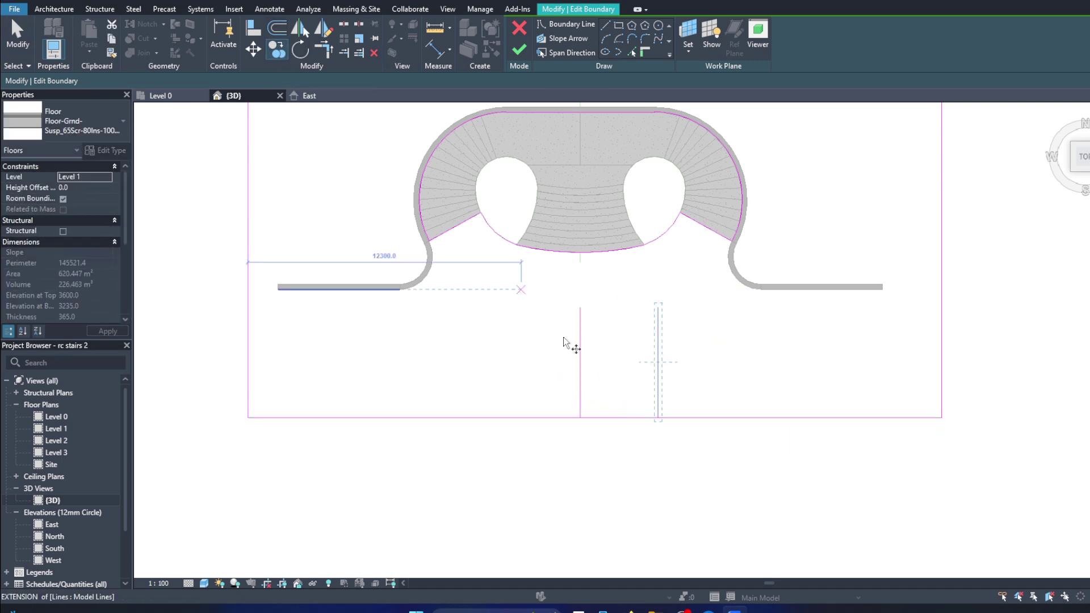
left_click(659, 361)
left_click(504, 418)
Step: Draw a top line across the verticals and delete the middle vertical line
scroll(556, 316, "up", 2)
scroll(556, 315, "up", 1)
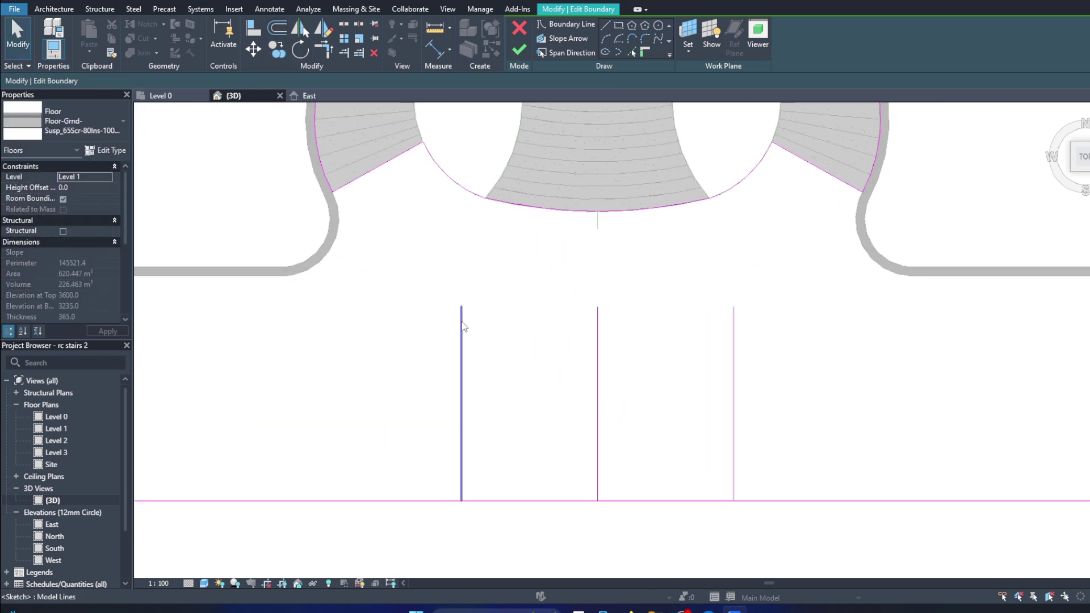
left_click(461, 307)
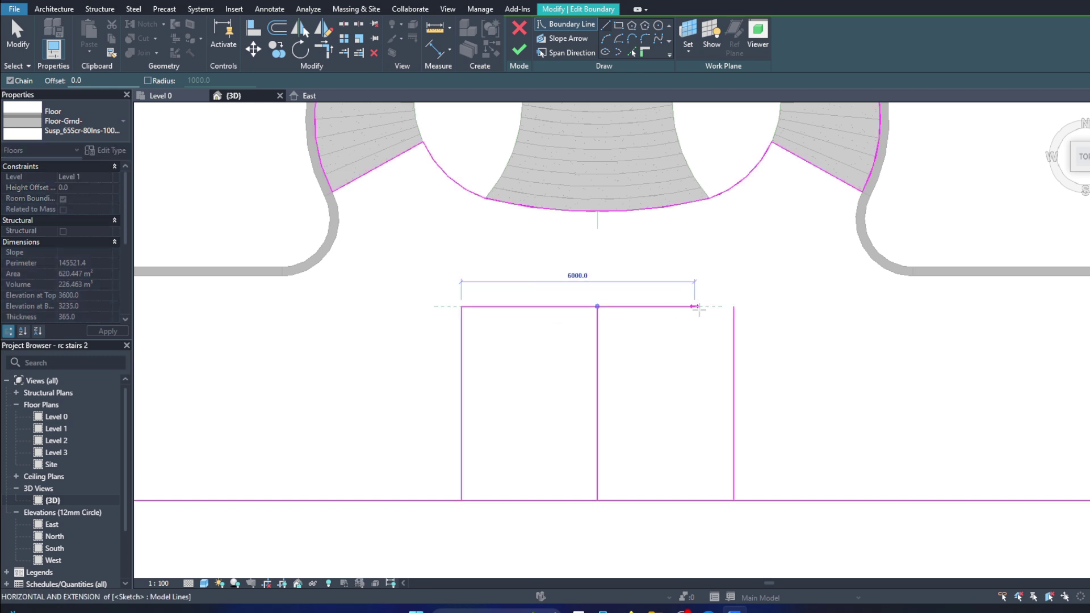
left_click(733, 307)
key("Escape")
key("Escape")
left_click(597, 330)
key("Delete")
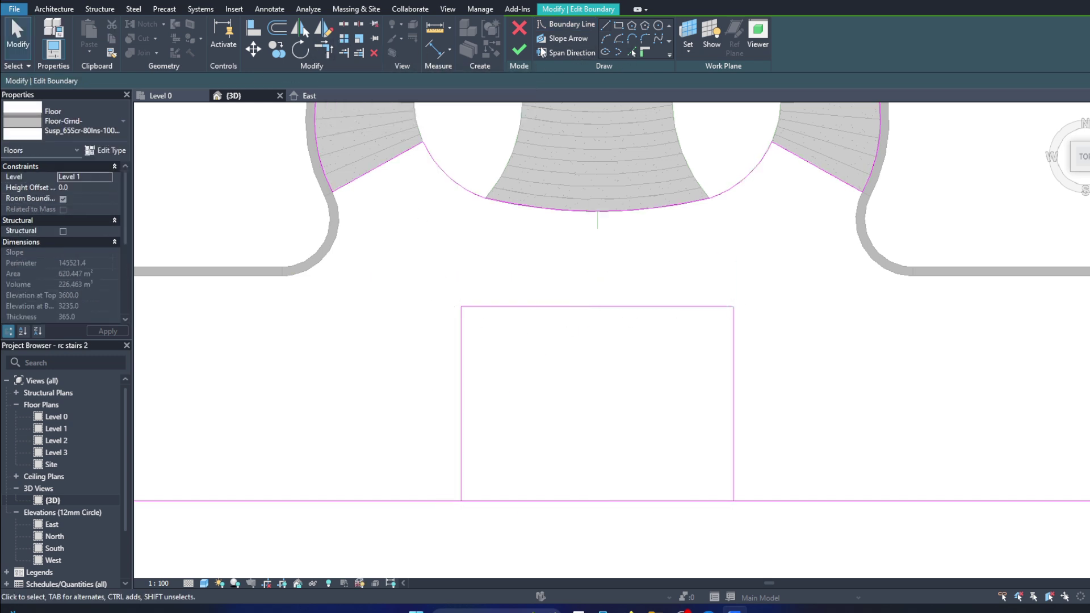
Step: Round both top corners of the notch with 2500-radius fillet arcs
left_click(461, 329)
left_click(482, 306)
left_click(649, 313)
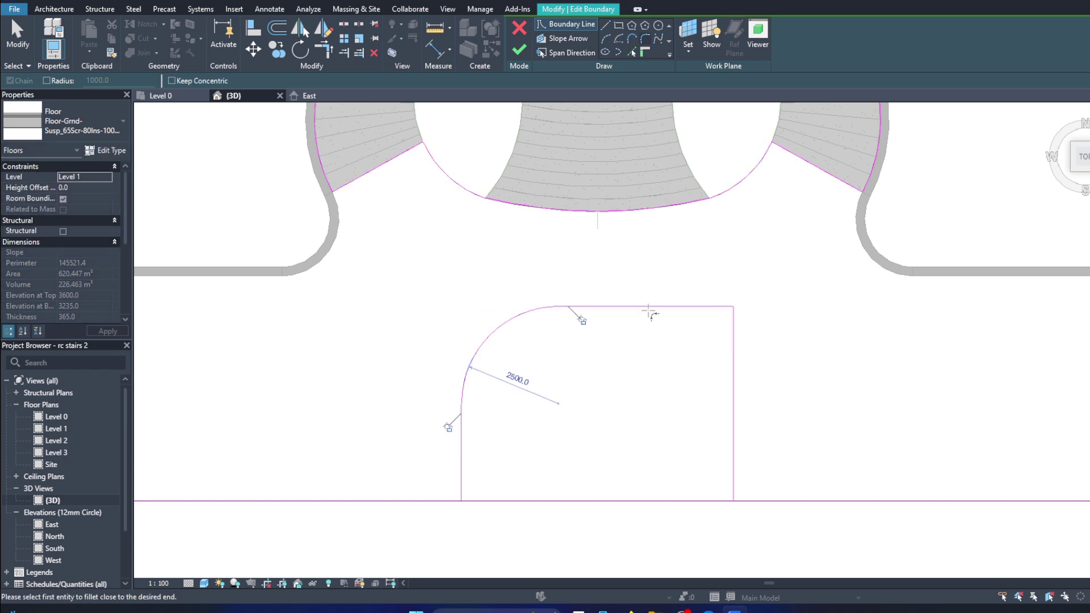
left_click(725, 356)
left_click(633, 363)
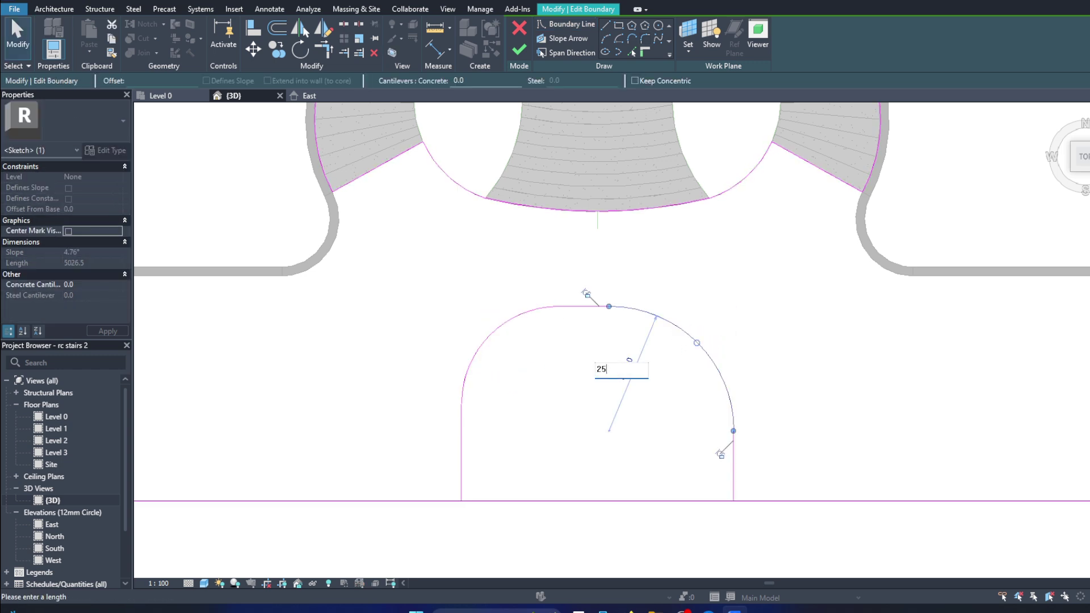
left_click(476, 350)
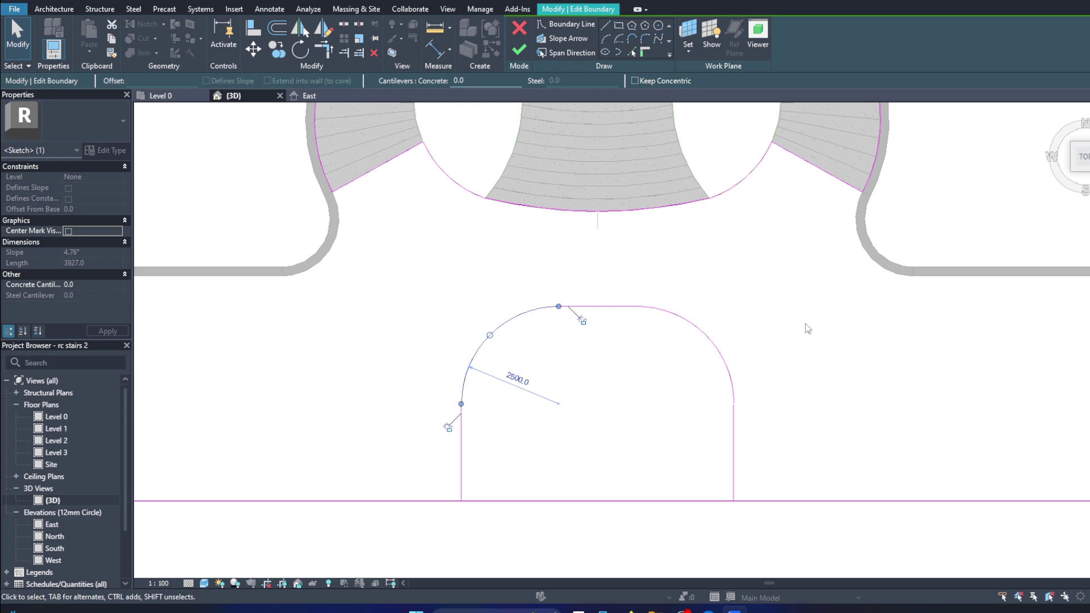
Step: Finish the notched slab sketch without attaching walls and orbit to review it
left_click(541, 501)
left_click(344, 25)
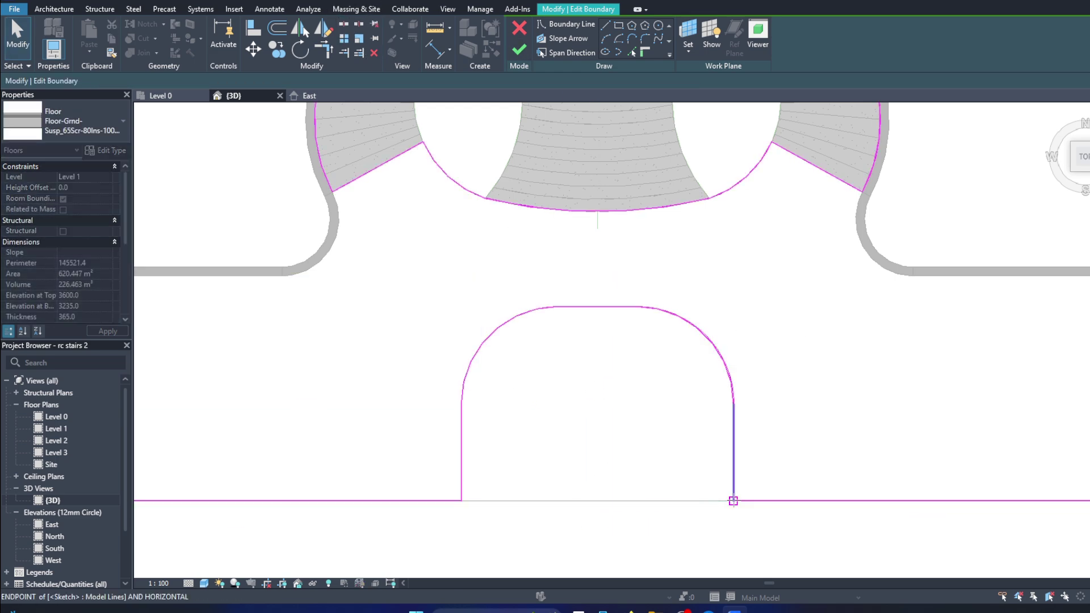
key("Escape")
left_click(519, 49)
left_click(662, 375)
mouse_move(662, 375)
middle_mouse_down("shift")
mouse_move(842, 253)
mouse_move(712, 245)
middle_mouse_up("shift")
scroll(842, 254, "up", 3)
key("Escape")
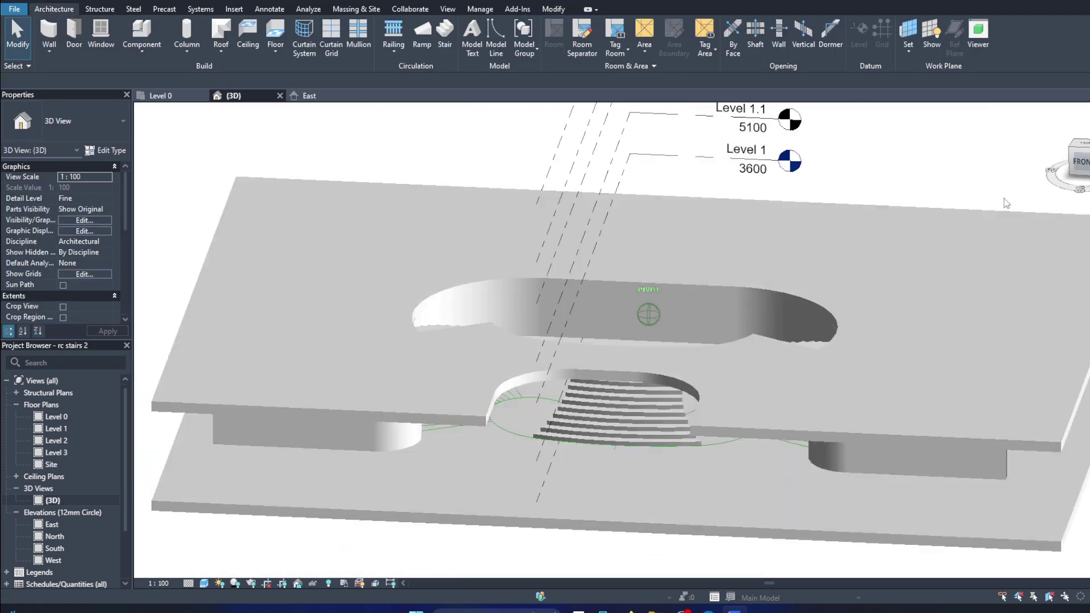
Step: Select Level 1.1 and orbit the 3D model to a new angle
scroll(711, 244, "down", 3)
left_click(711, 245)
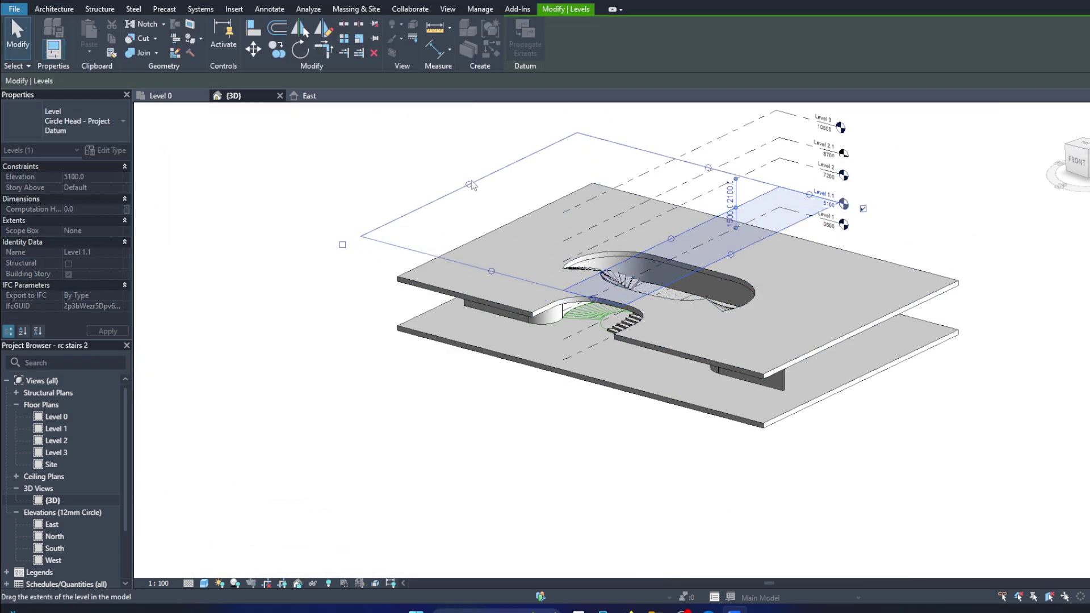
middle_click_drag(735, 257, 663, 333, "shift")
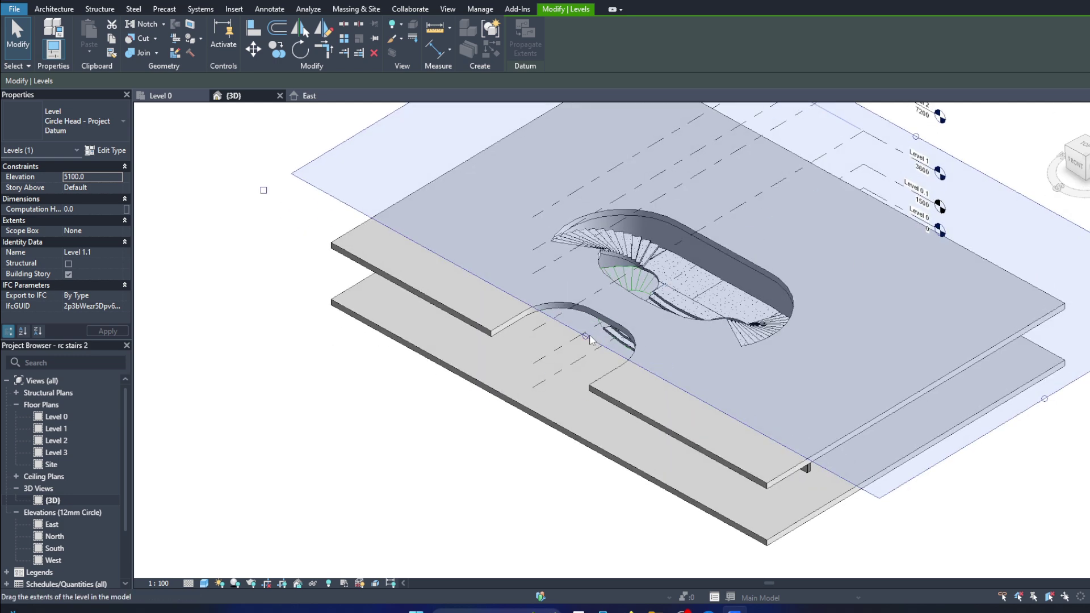
scroll(663, 333, "up", 2)
Step: In the North elevation, drag the level lines' ends further left, then return to 3D
double_click(51, 524)
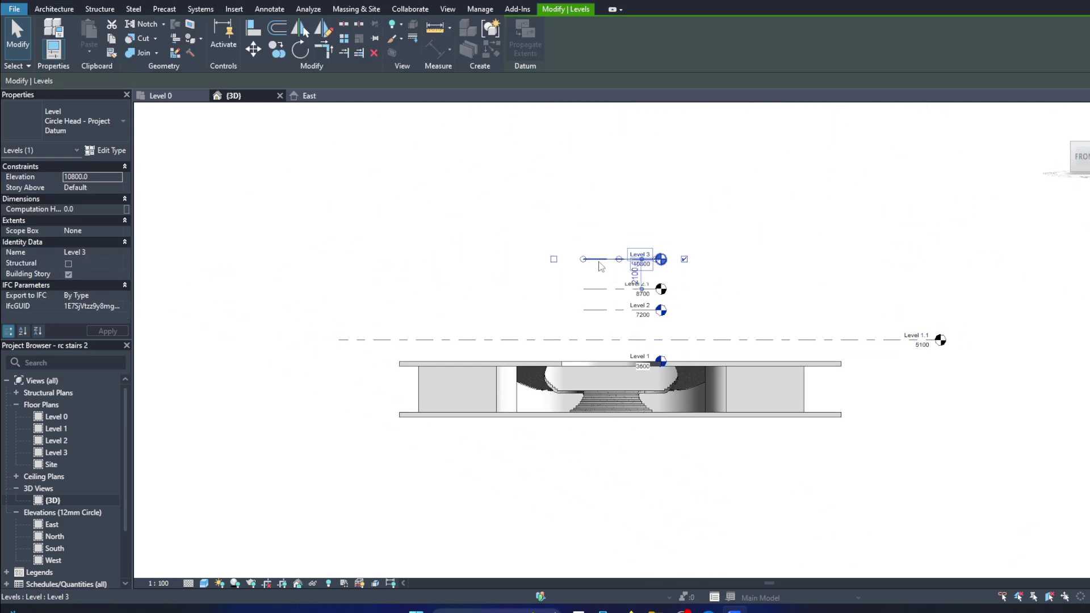
double_click(54, 537)
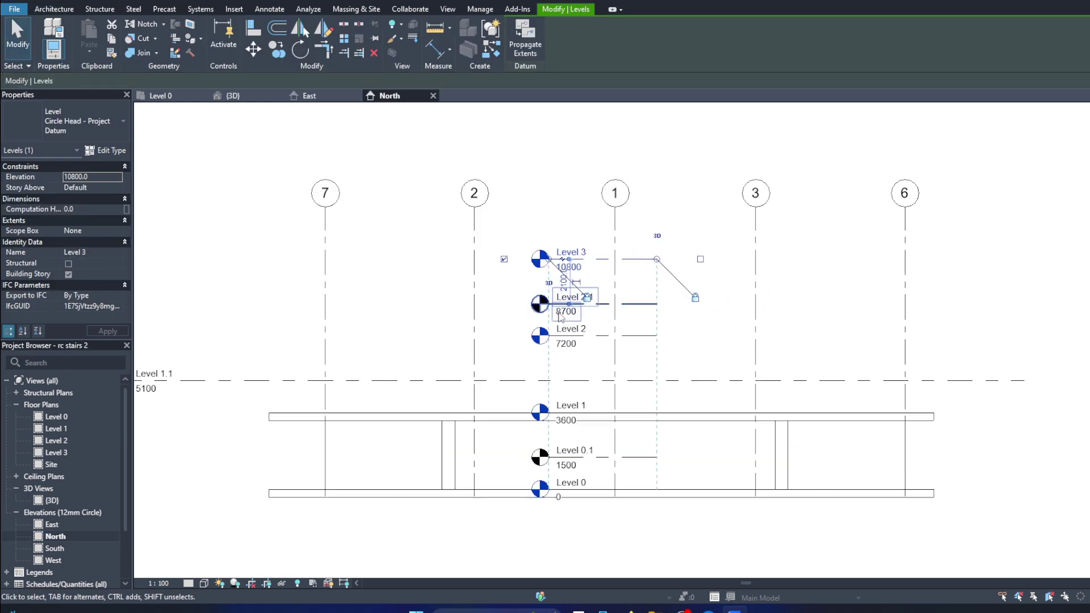
left_click(640, 305)
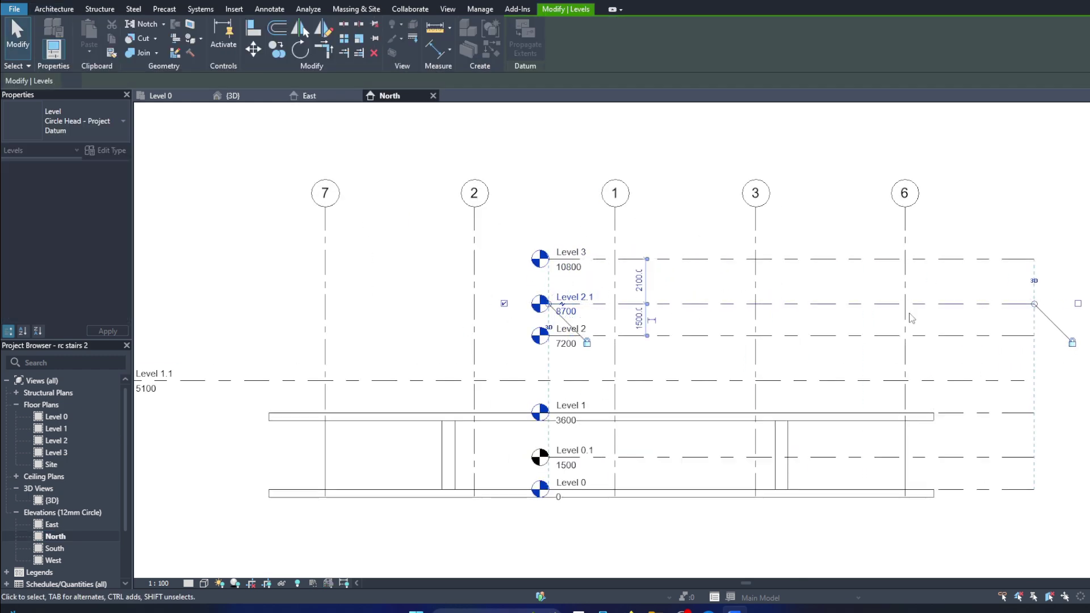
scroll(544, 257, "up", 2)
scroll(543, 257, "down", 3)
left_click_drag(544, 257, 255, 272)
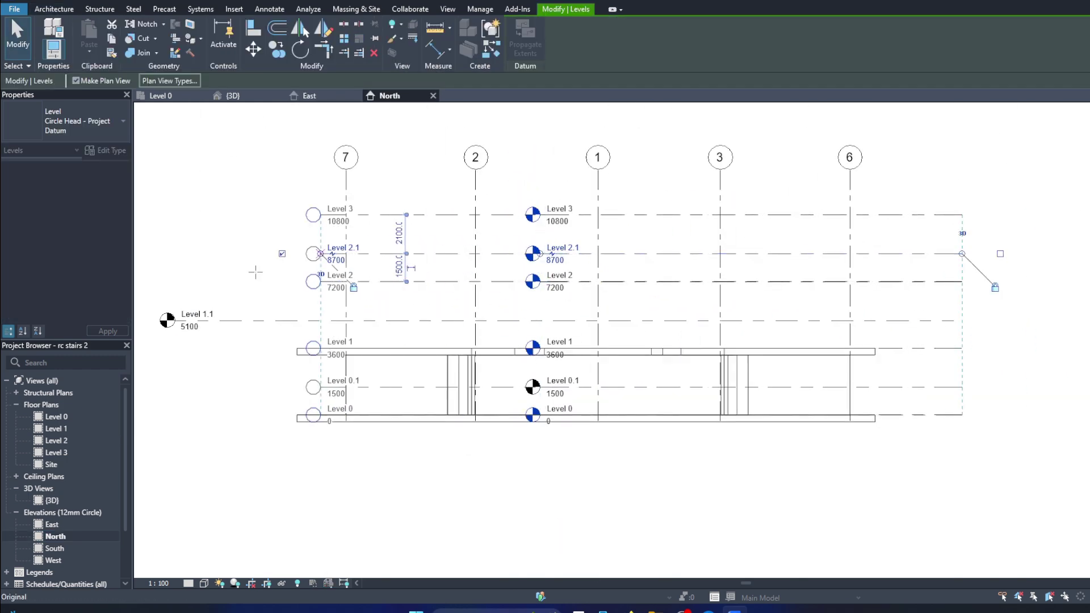
double_click(82, 500)
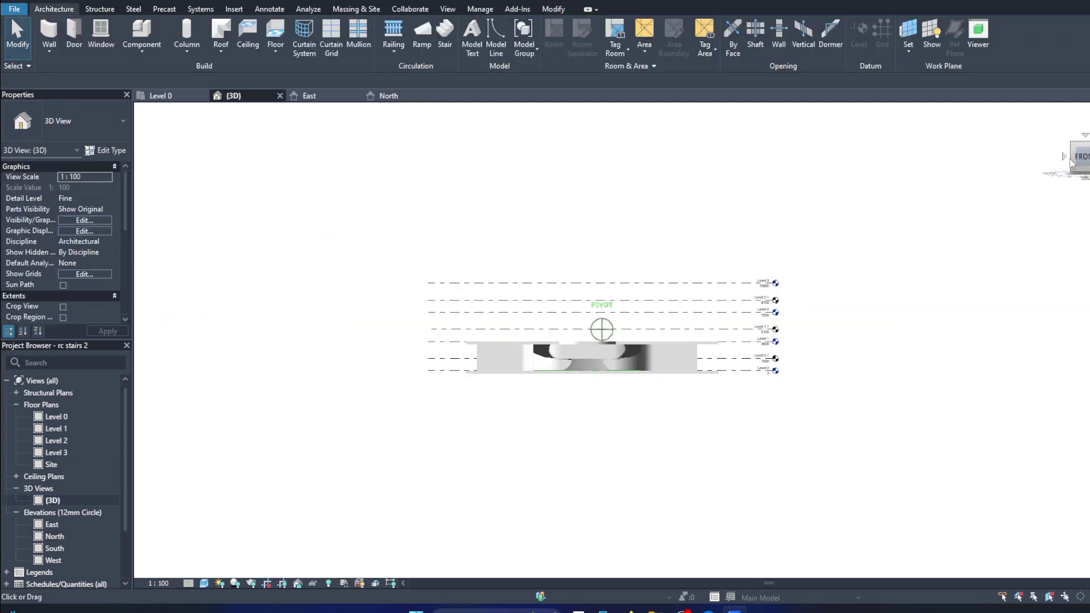
mouse_move(1071, 163)
left_mouse_down()
mouse_move(1086, 163)
mouse_move(164, 239)
mouse_move(523, 215)
left_mouse_up()
scroll(523, 214, "up", 5)
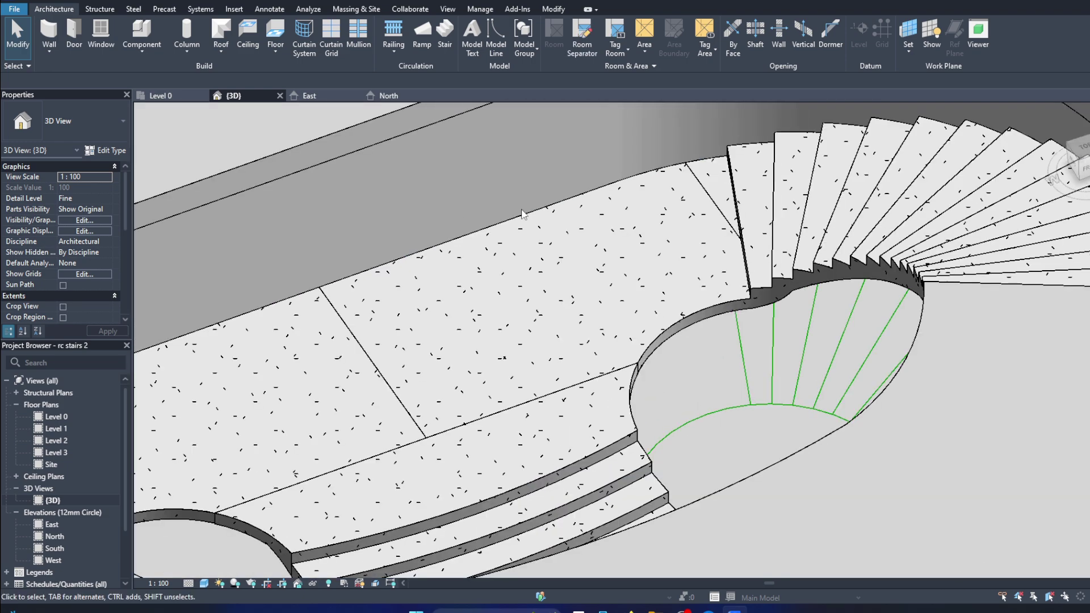
scroll(523, 214, "down", 5)
mouse_move(1076, 165)
left_mouse_down()
mouse_move(1086, 166)
mouse_move(203, 155)
left_mouse_up()
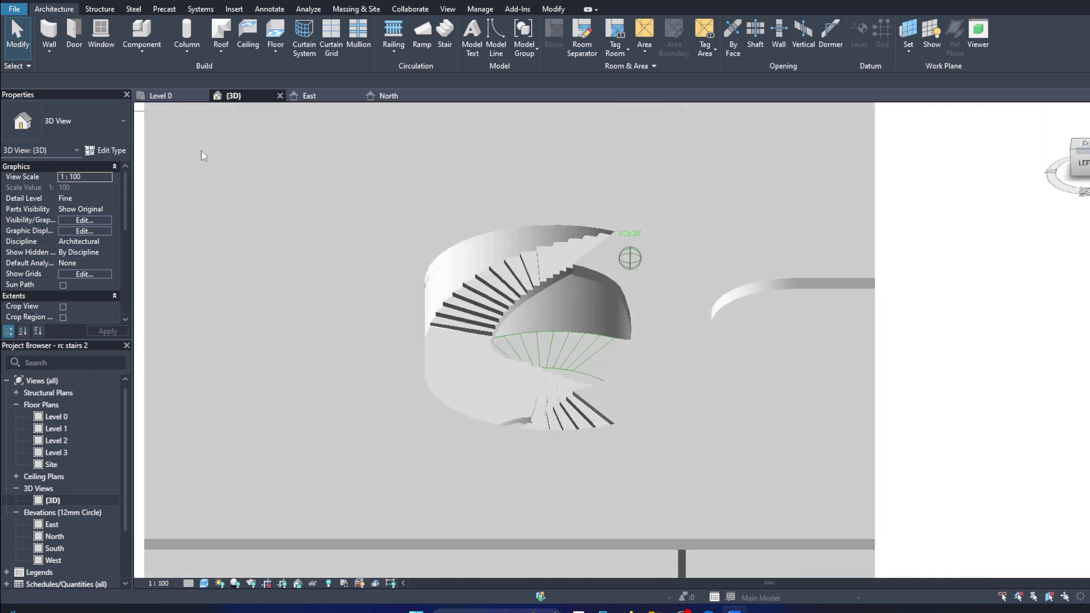
mouse_move(203, 156)
middle_mouse_down("shift")
mouse_move(921, 245)
mouse_move(700, 351)
mouse_move(1040, 207)
middle_mouse_up("shift")
left_click(701, 351)
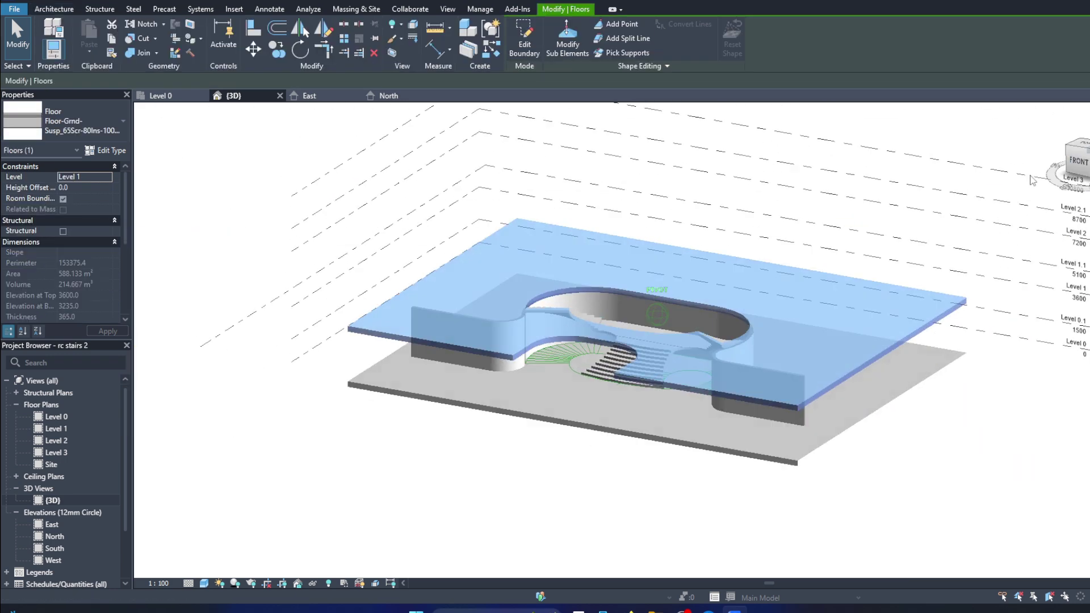
Step: Switch to a front view, start and cancel a floor slab copy, then orbit
scroll(960, 245, "up", 2)
left_click(1077, 164)
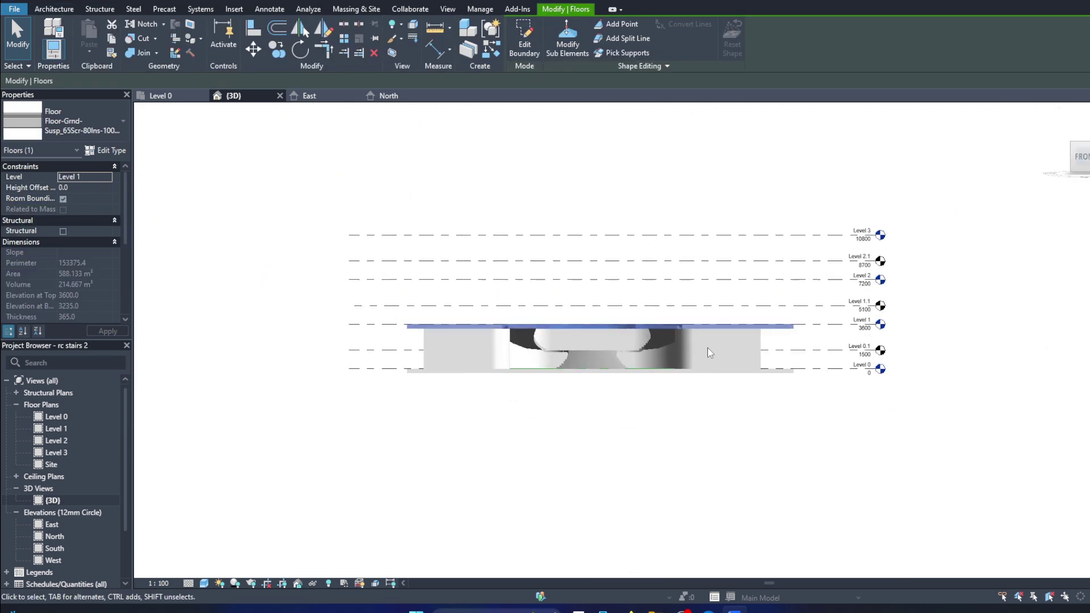
key("c")
key("o")
key("Escape")
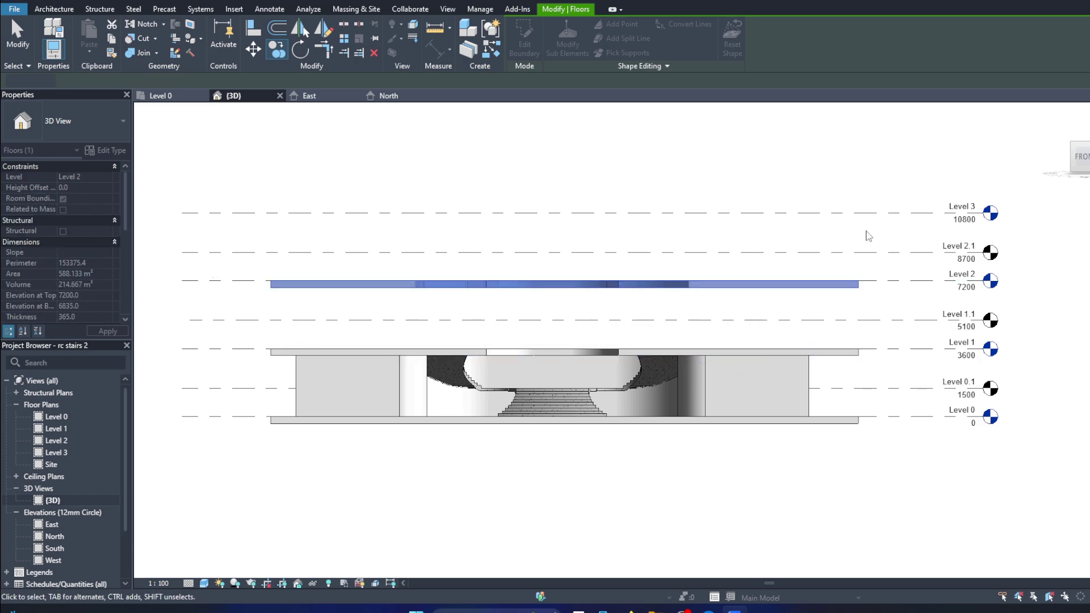
middle_click_drag(759, 301, 615, 318, "shift")
Step: Finish editing the Level 2 floor outline from a side view and select the lower stair flight
double_click(615, 318)
scroll(417, 347, "up", 3)
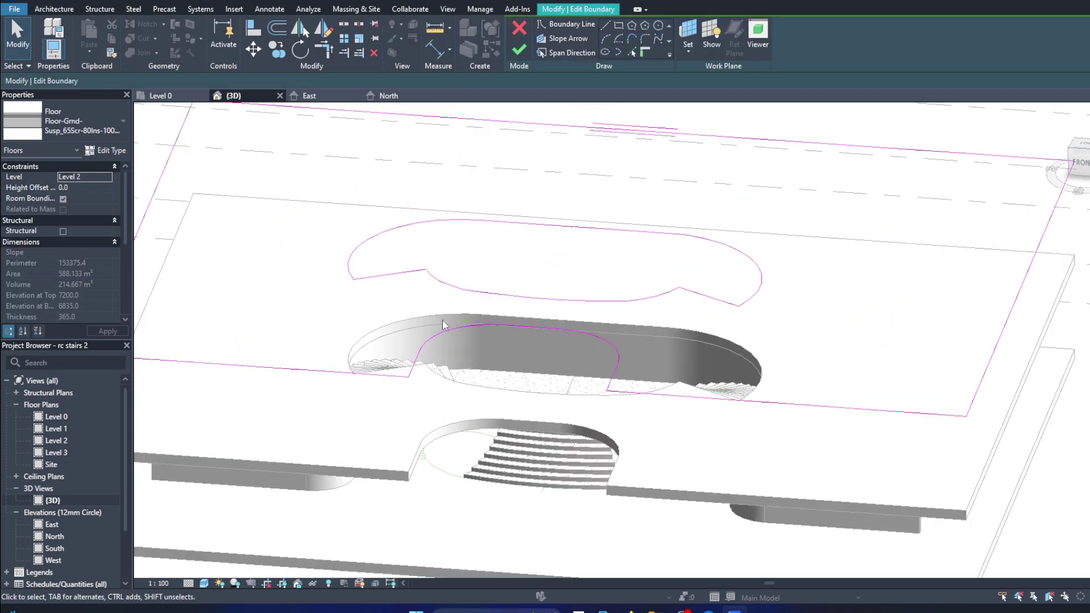
scroll(441, 319, "down", 2)
scroll(465, 326, "up", 2)
scroll(493, 335, "down", 2)
scroll(523, 344, "up", 2)
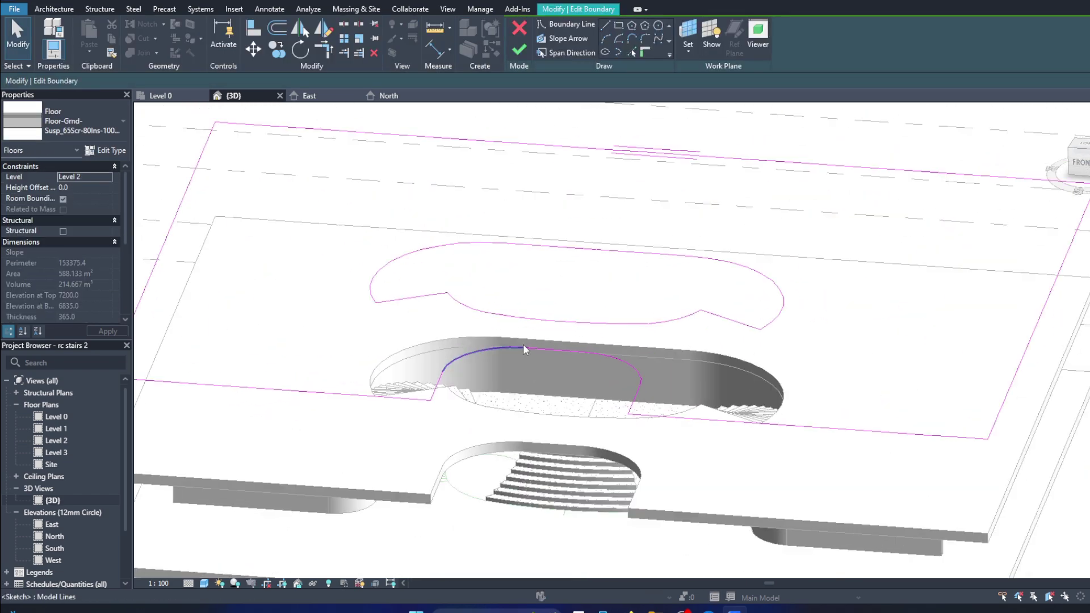
middle_click_drag(523, 344, 601, 285, "shift")
left_click(519, 50)
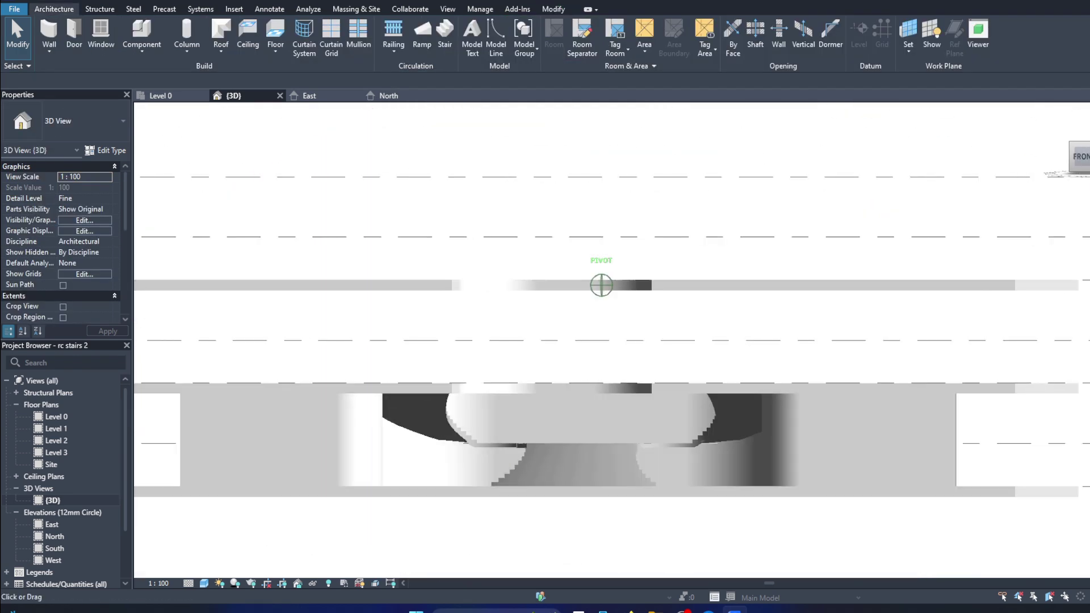
left_click(676, 443)
Step: Copy the selected stair flights in place with zero distance and set the copy's base level to Level 1.1
left_click(671, 443, "ctrl")
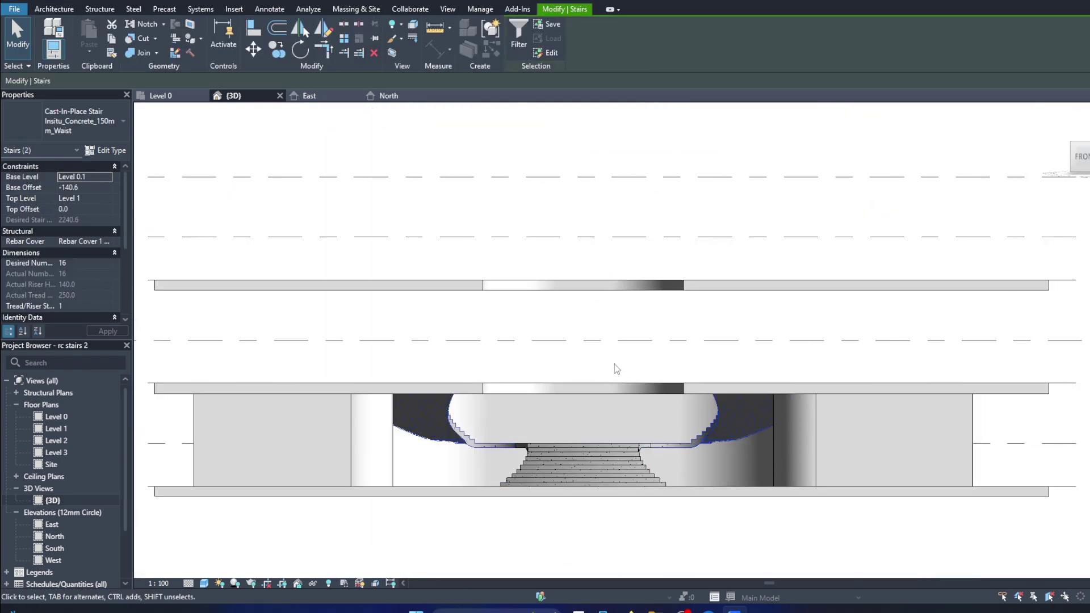
scroll(615, 368, "down", 1)
key("c")
key("o")
left_click(567, 296)
key("Return")
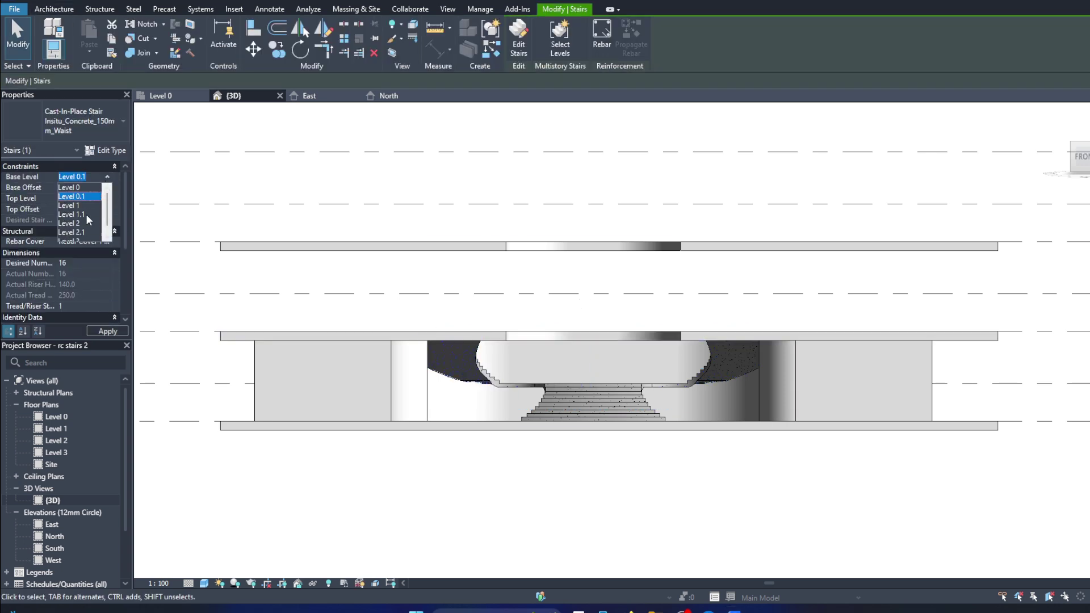
left_click(84, 214)
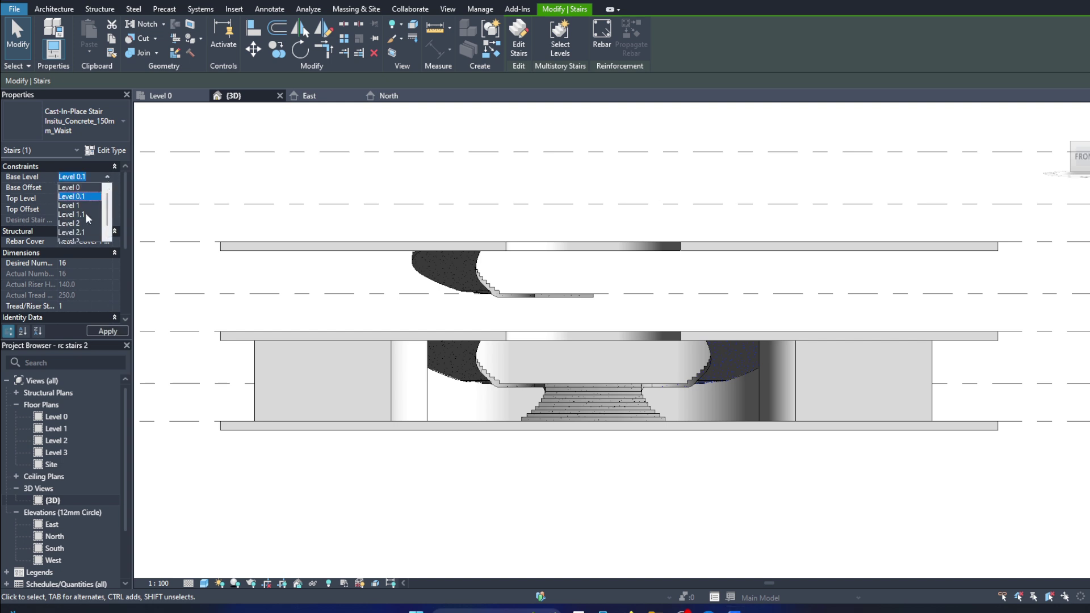
left_click(85, 213)
left_click(104, 197)
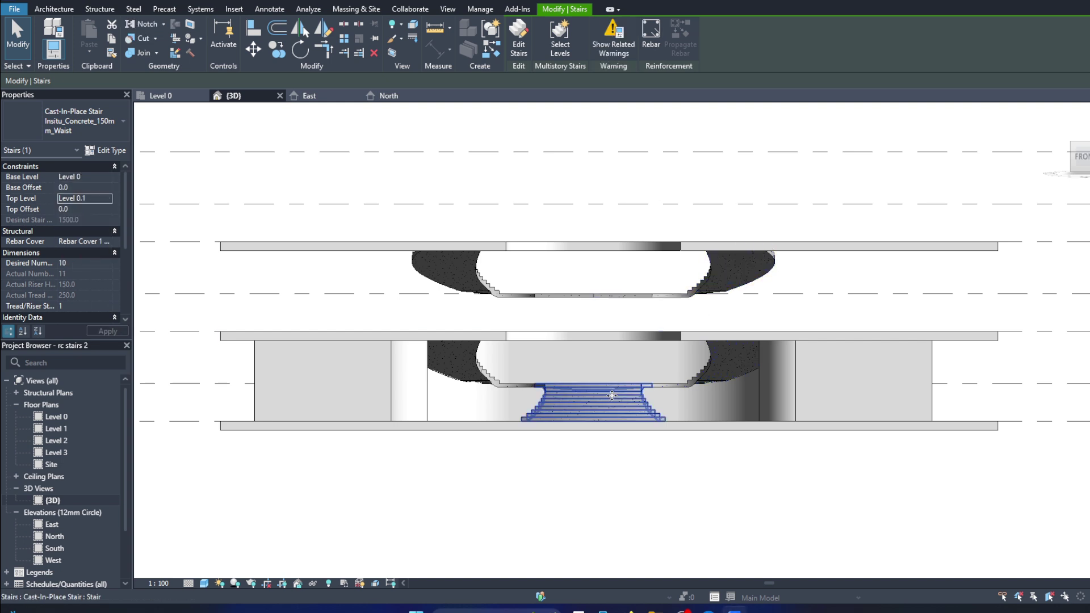
Step: Copy the lower flight in place and make it run from Level 1 to Level 1.1, accepting the warnings
key("c")
key("o")
key("Escape")
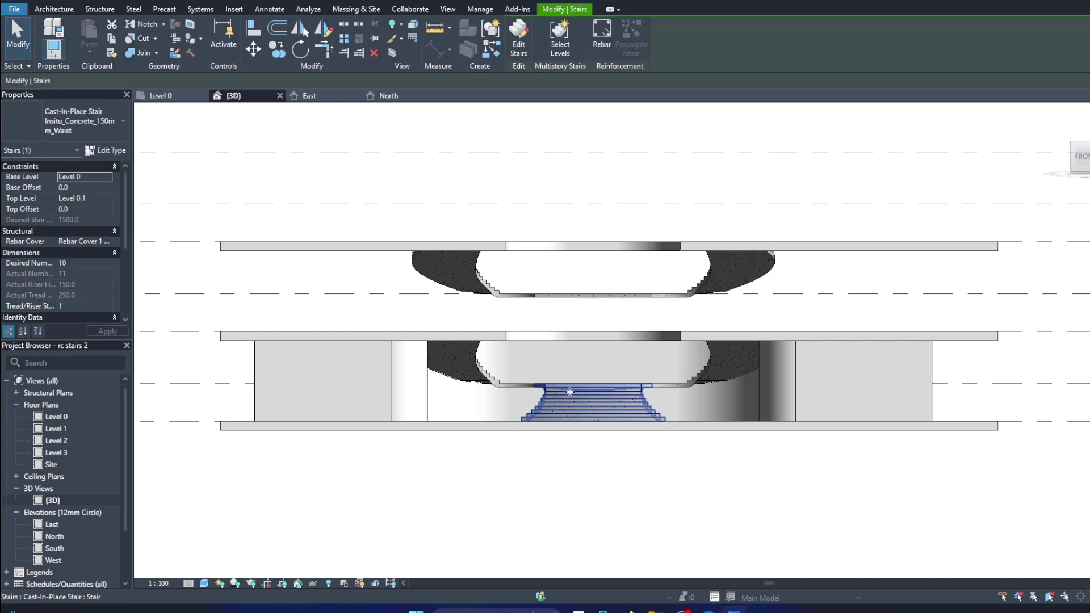
left_click(73, 205)
left_click(694, 344)
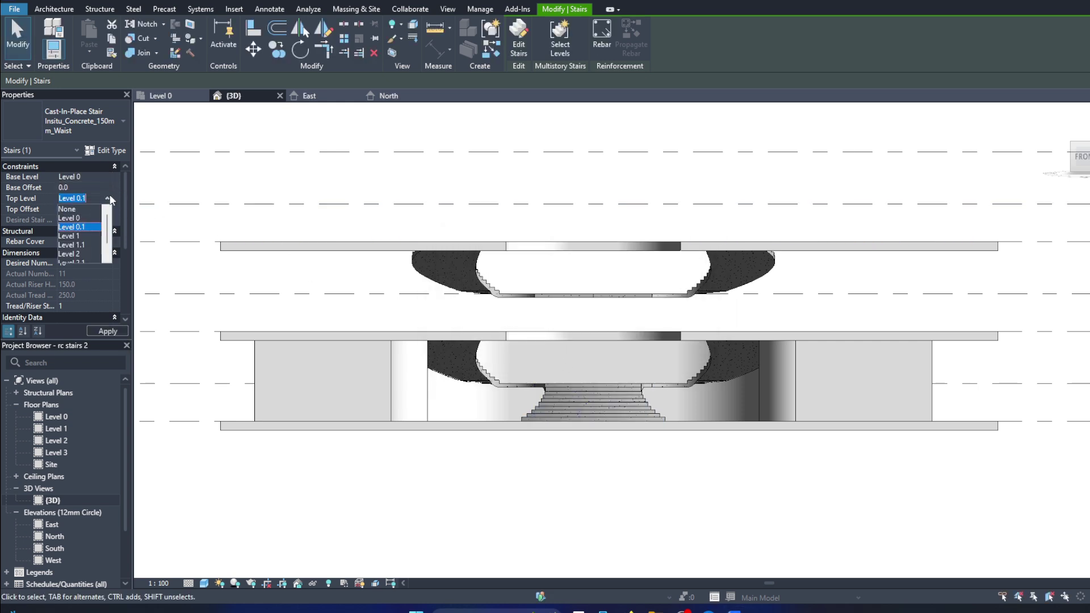
left_click(87, 205)
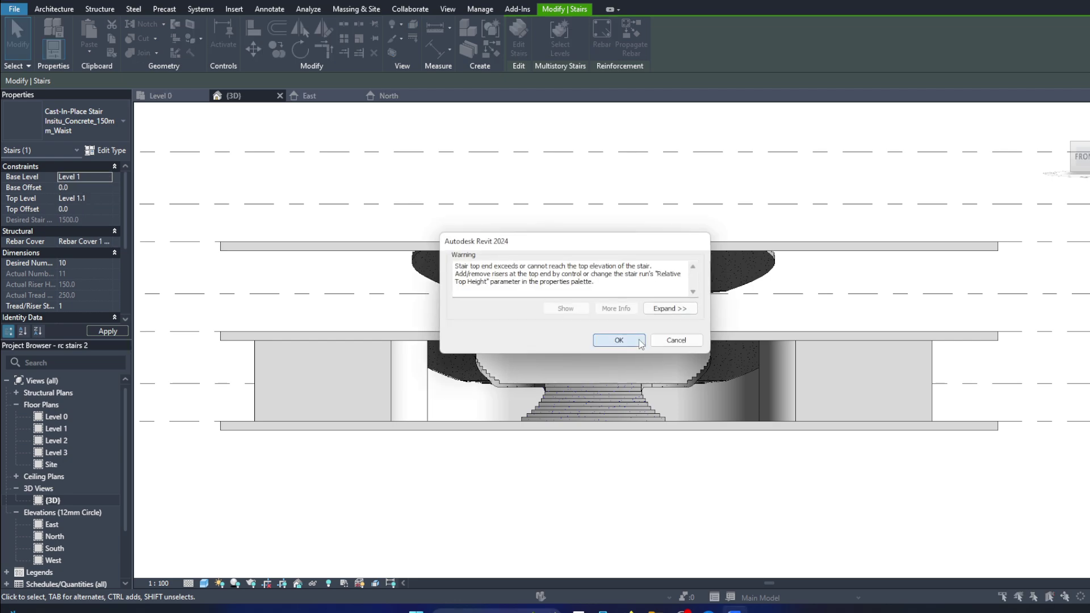
key("Escape")
key("Escape")
mouse_move(625, 341)
middle_mouse_down("shift")
mouse_move(551, 322)
mouse_move(1031, 138)
mouse_move(713, 288)
middle_mouse_up("shift")
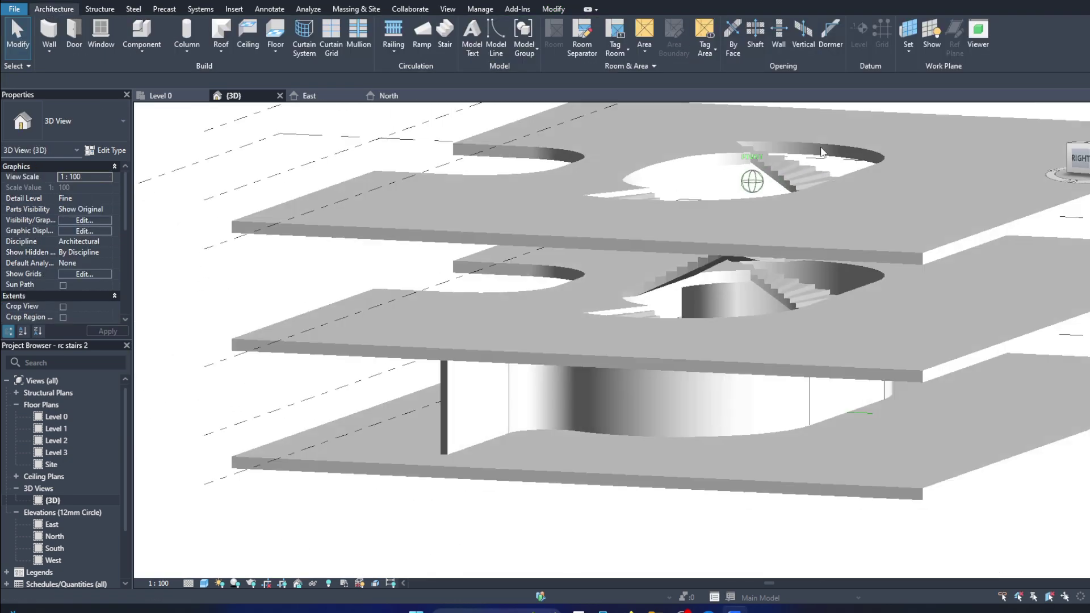
Step: Open the Level 1 floor's boundary sketch and view it from the top
scroll(713, 287, "up", 3)
scroll(507, 318, "up", 3)
double_click(507, 318)
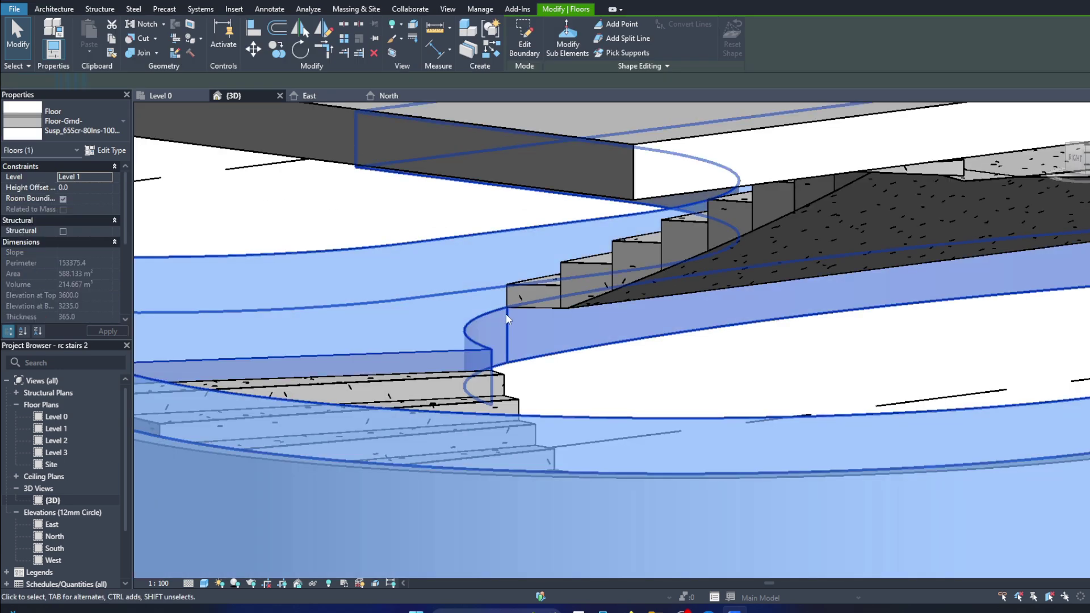
middle_click_drag(507, 318, 1084, 146, "shift")
left_click(1084, 146)
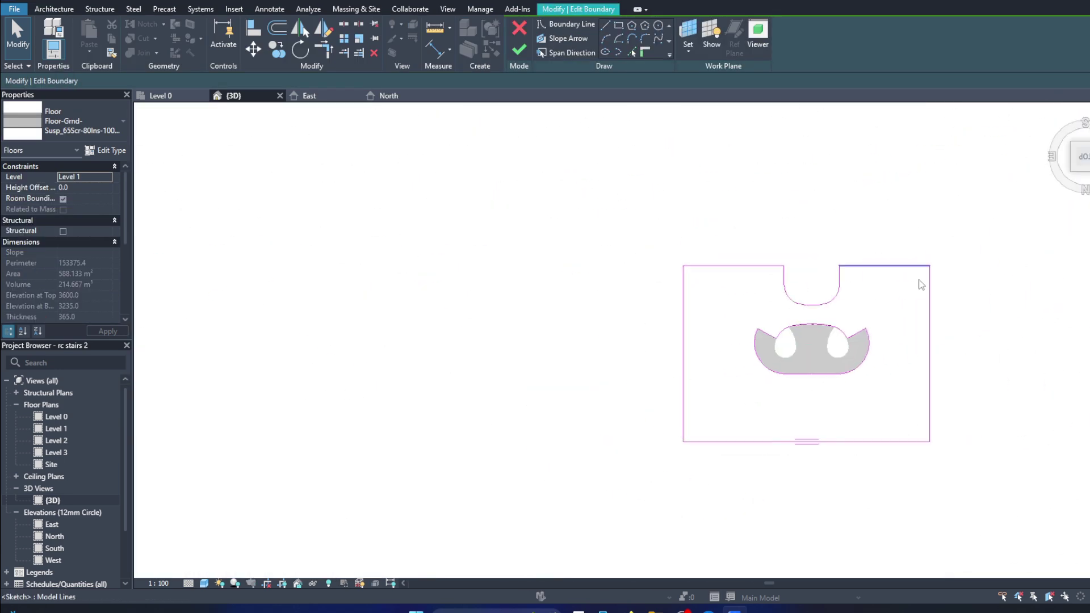
scroll(572, 338, "up", 3)
scroll(497, 338, "up", 2)
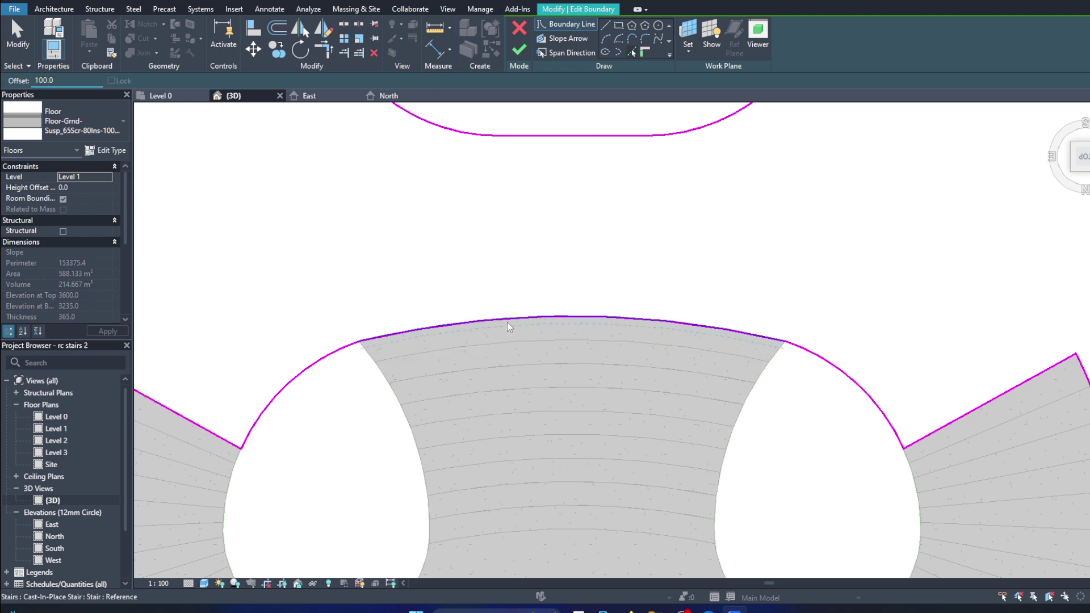
scroll(362, 341, "up", 2)
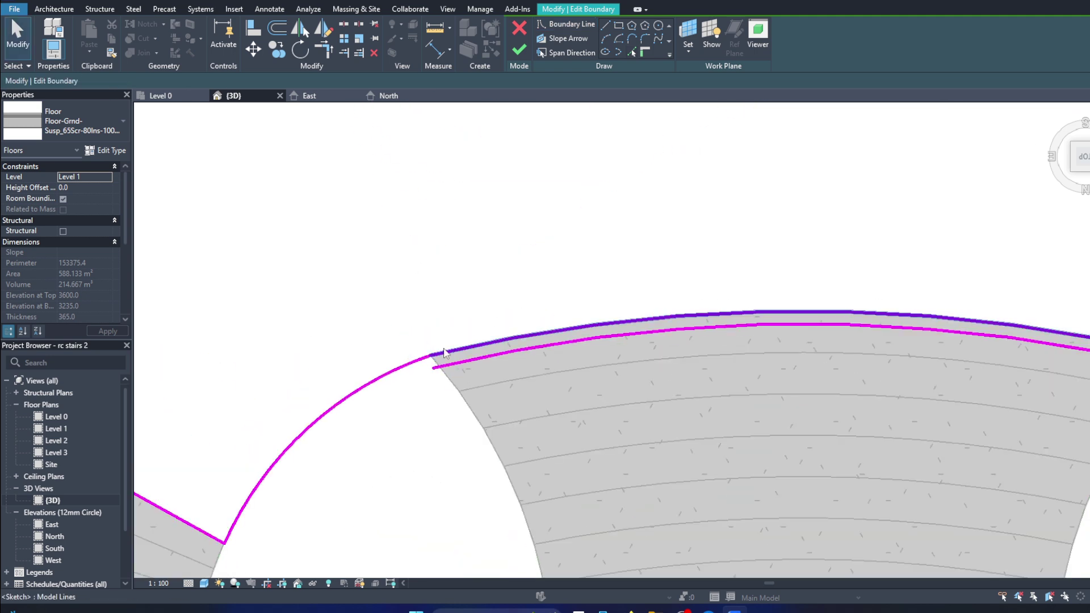
scroll(440, 366, "down", 3)
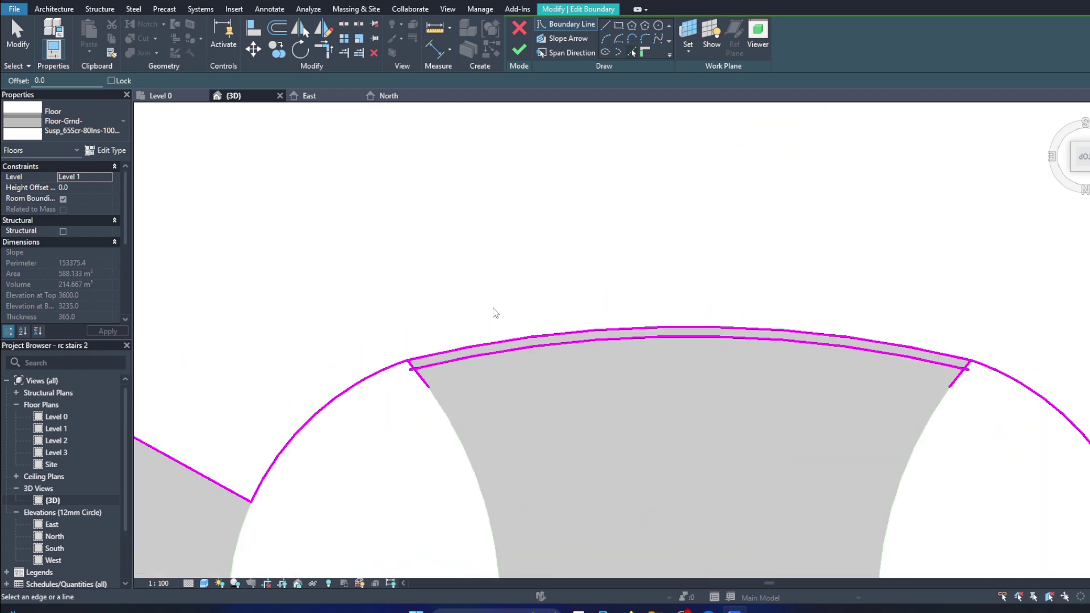
scroll(967, 368, "down", 3)
Step: Finish the floor edit, answer the attach prompt, and orbit to inspect the stair opening
key("Escape")
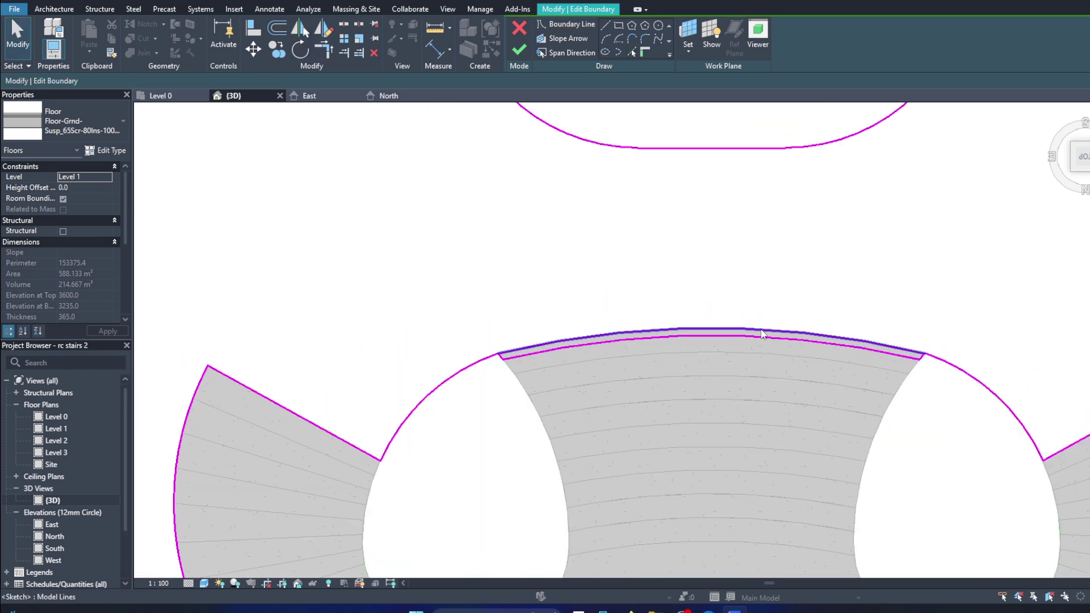
left_click(519, 50)
middle_click_drag(655, 311, 644, 382, "shift")
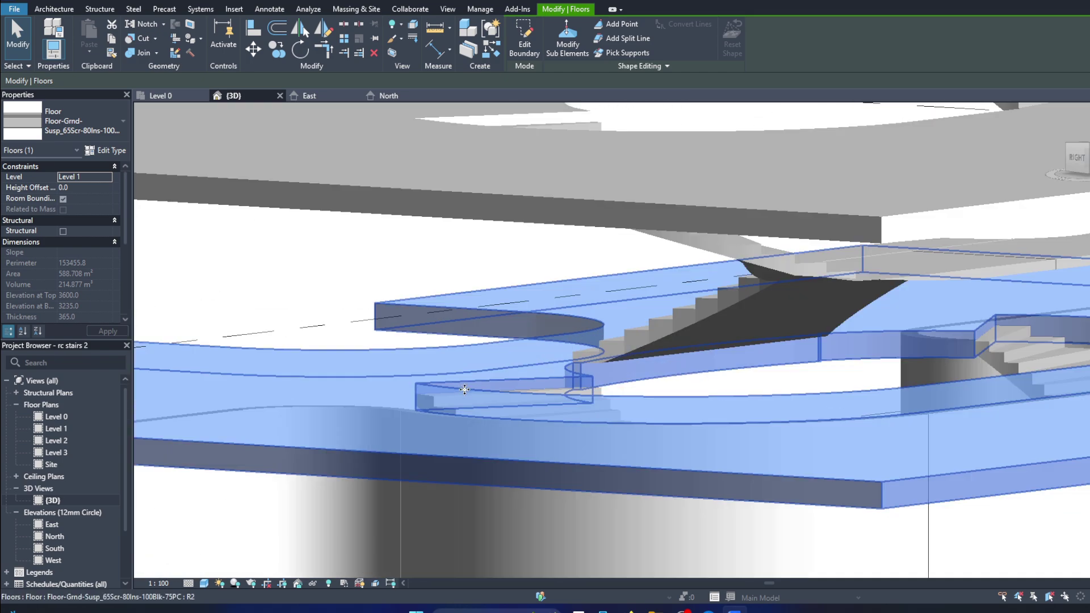
key("Escape")
middle_click_drag(644, 382, 486, 455, "shift")
mouse_move(1079, 202)
middle_mouse_down("shift")
mouse_move(522, 334)
mouse_move(604, 363)
middle_mouse_up("shift")
Step: Clear the floor selection and switch to the South elevation view
left_click(521, 334)
key("Escape")
double_click(51, 524)
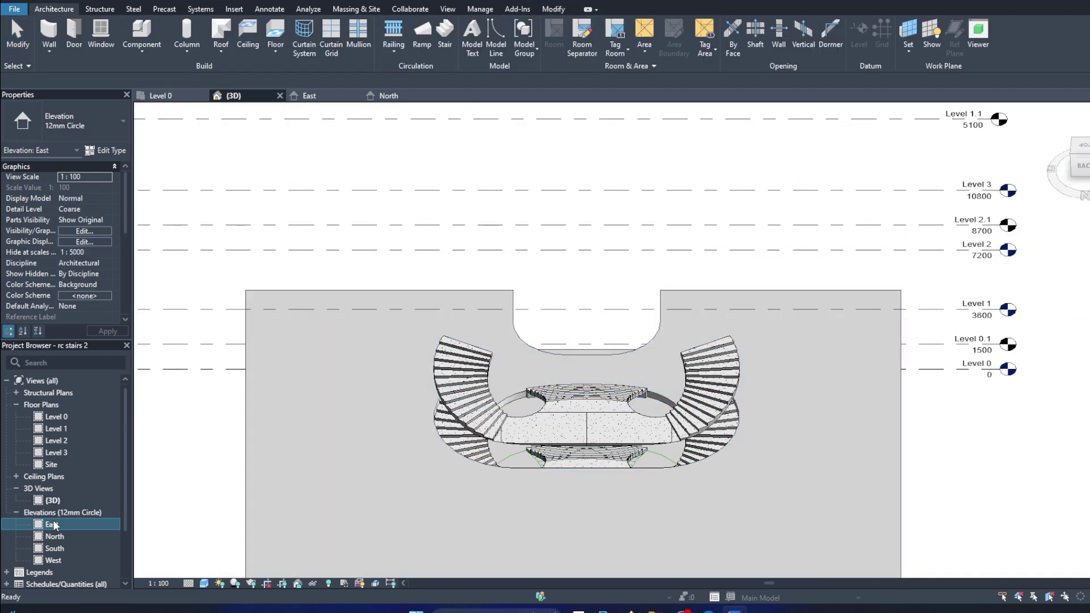
left_click(793, 411)
key("Escape")
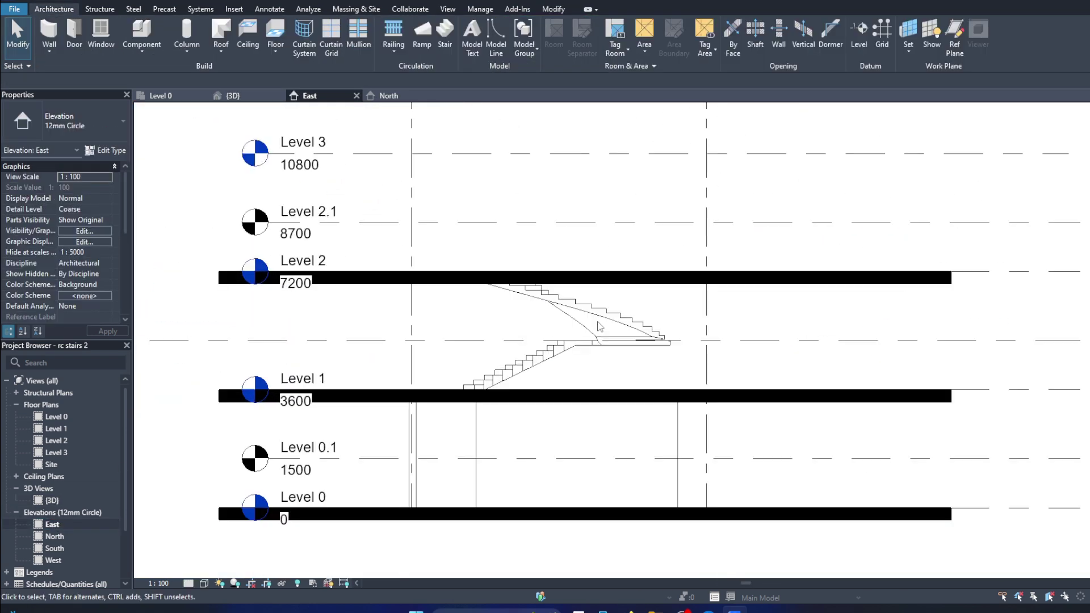
double_click(57, 416)
double_click(54, 548)
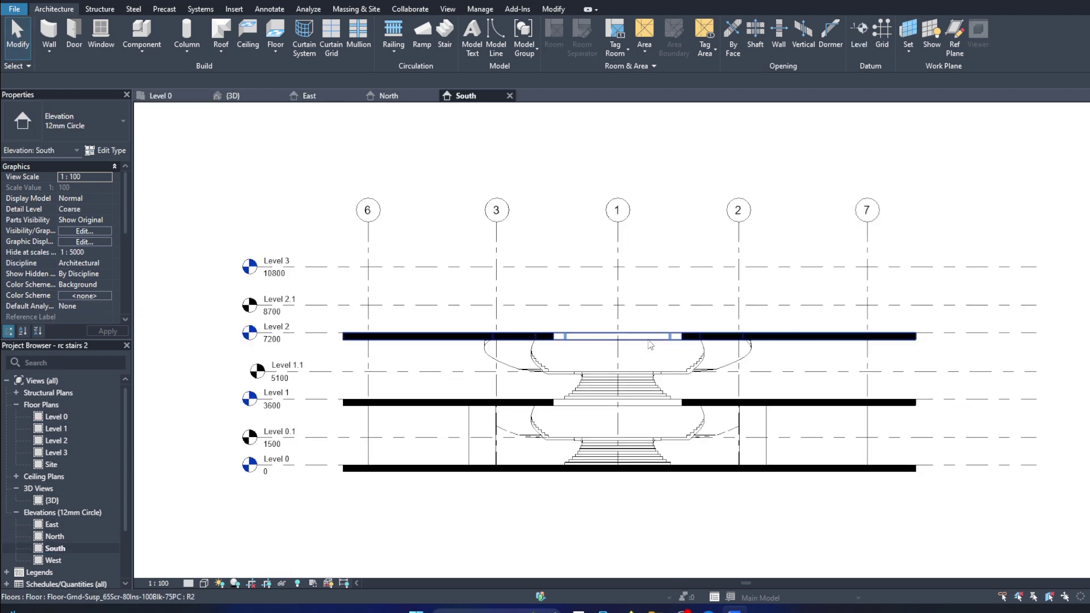
scroll(590, 341, "up", 3)
scroll(640, 350, "up", 2)
Step: Copy the central and both flared stairs in place, running from Level 1.1 to Level 2
left_click(639, 350)
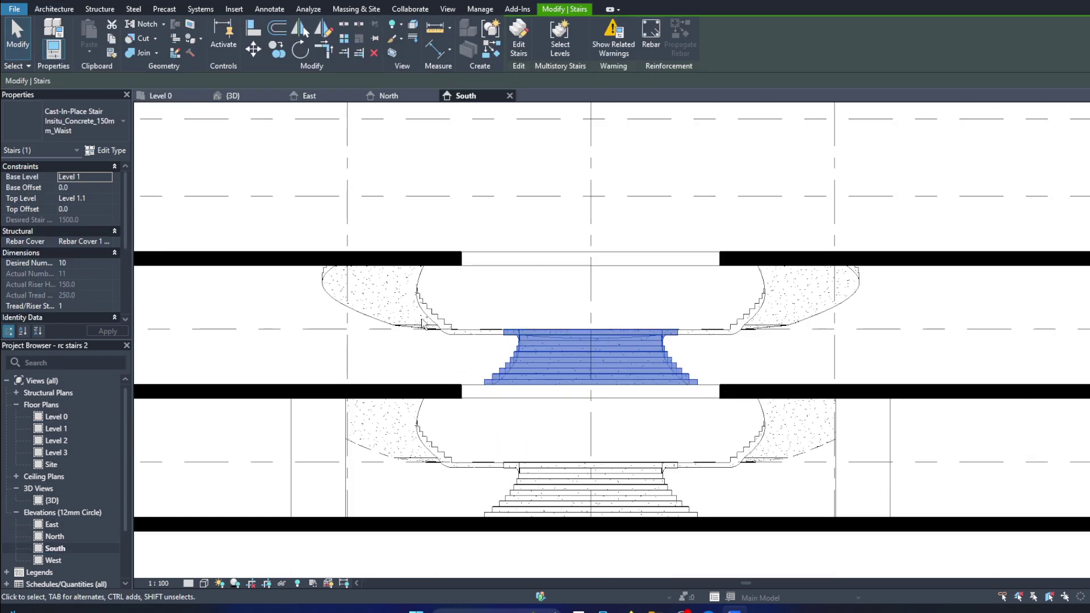
left_click(375, 295, "ctrl")
left_click(806, 295, "ctrl")
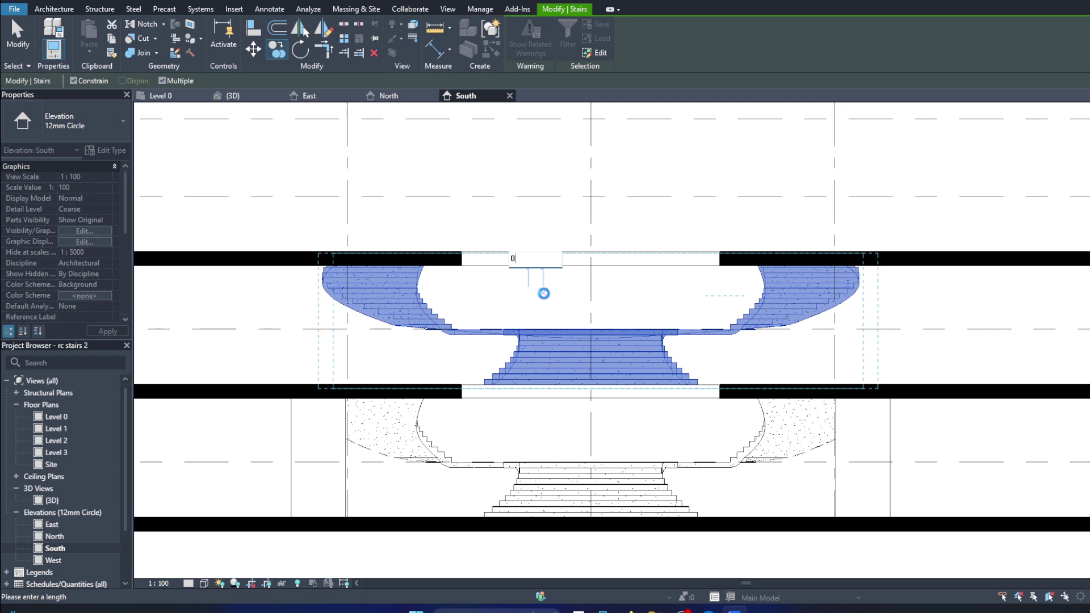
key("Escape")
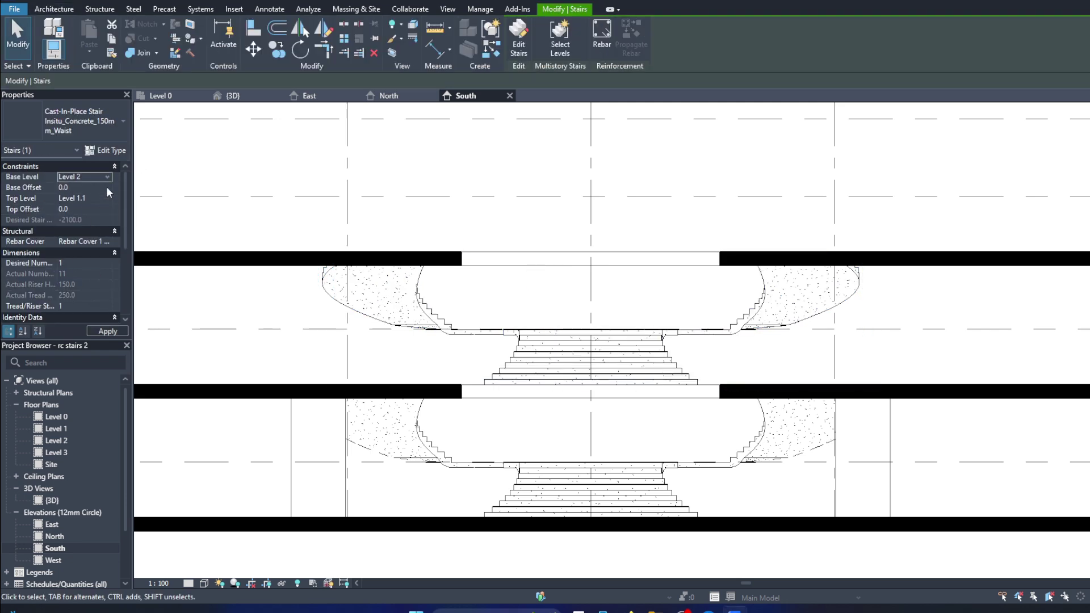
left_click(81, 255)
left_click(107, 176)
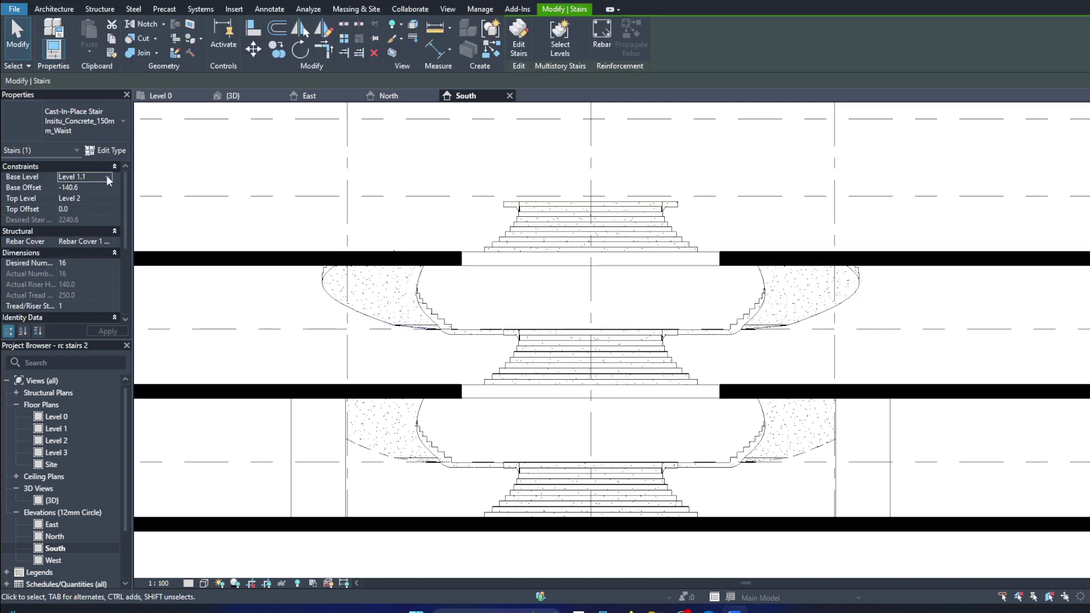
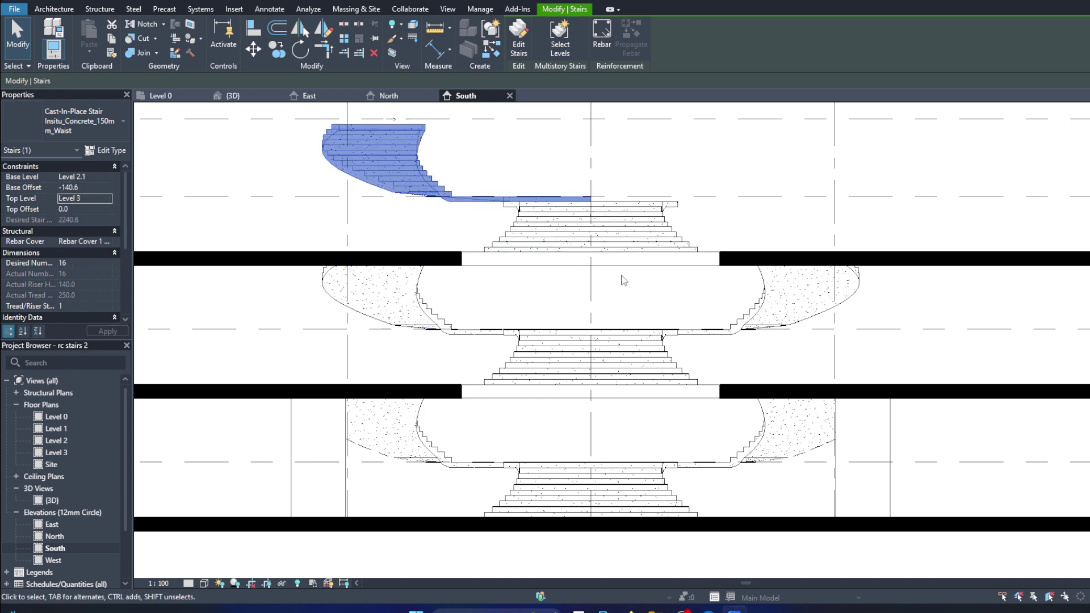
Step: Keep the upper stair's base at Level 2.1, then open the {3D} view at a front angle
left_click(106, 177)
left_click(81, 224)
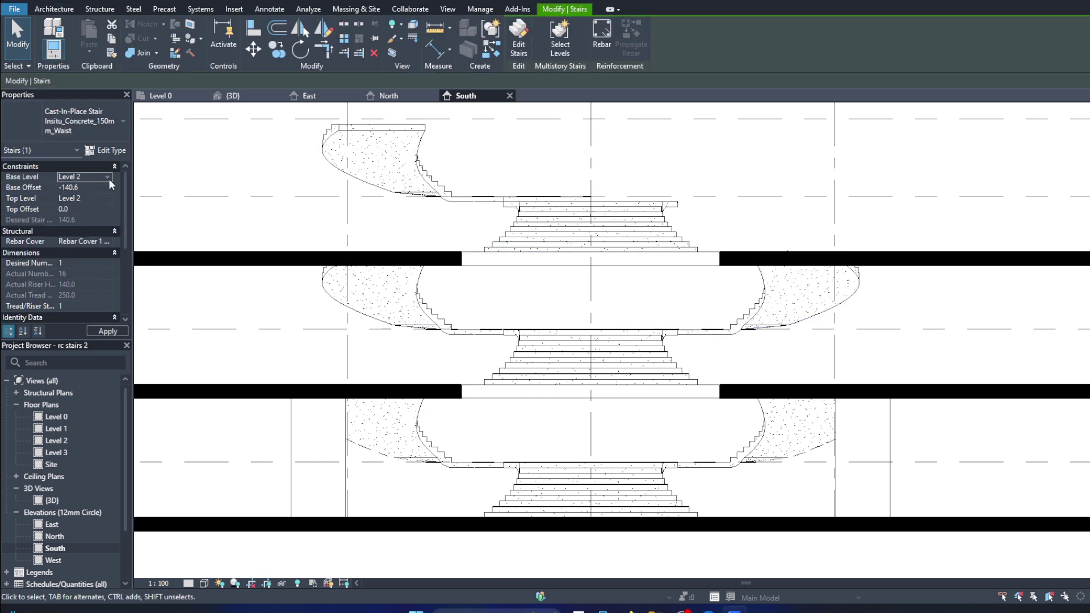
left_click(107, 178)
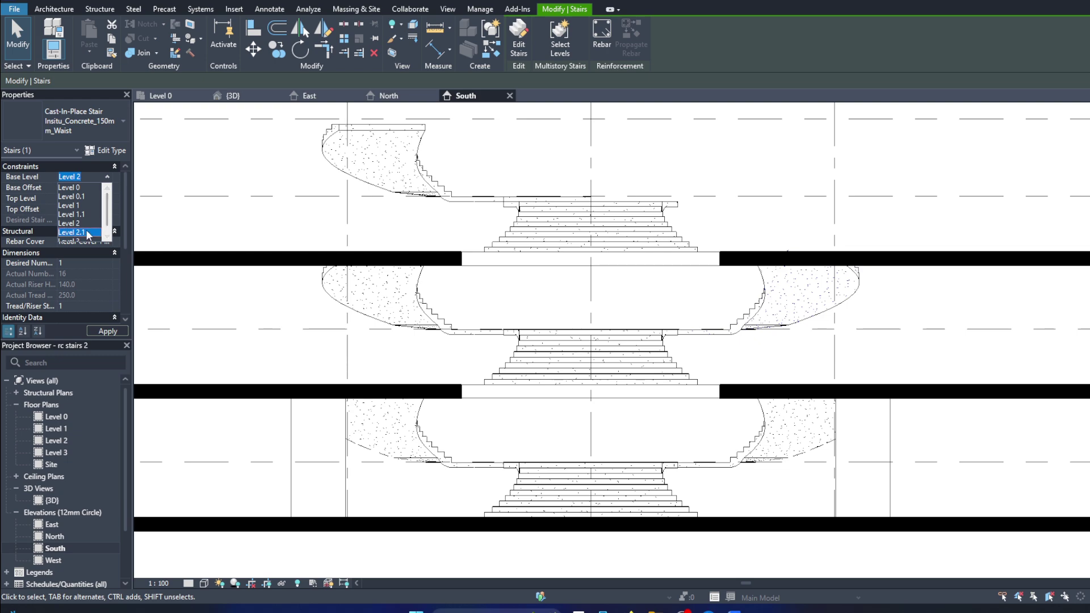
left_click(267, 334)
double_click(53, 500)
mouse_move(567, 340)
middle_mouse_down("shift")
mouse_move(490, 163)
mouse_move(568, 340)
middle_mouse_up("shift")
Step: Attach the tops of the ground-storey void walls to the floor slabs above
left_click(728, 478)
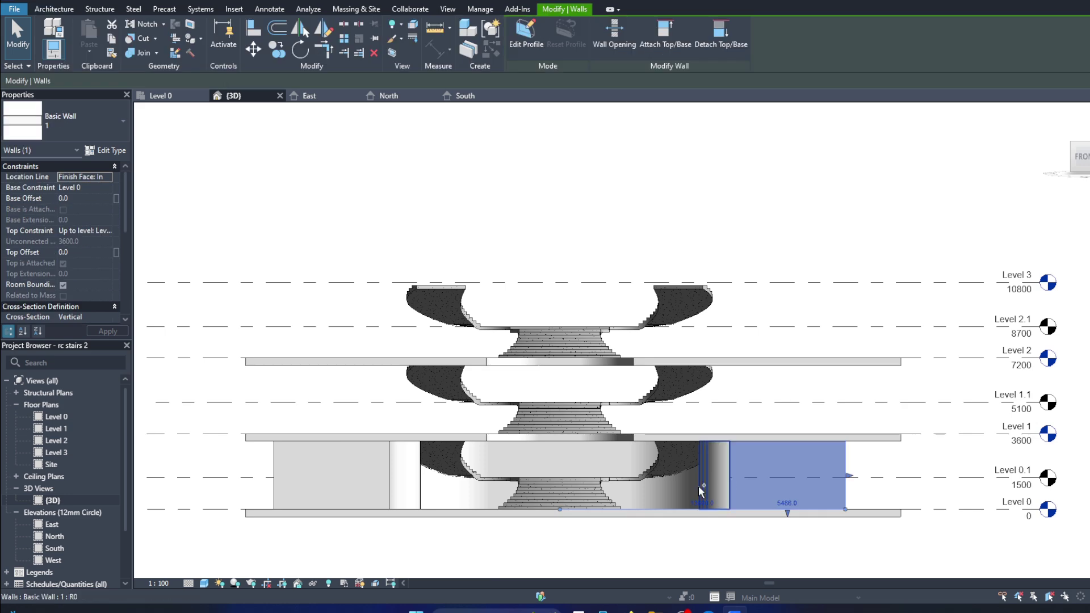
left_click(419, 487, "ctrl")
left_click(363, 488, "ctrl")
middle_click_drag(363, 488, 791, 189, "shift")
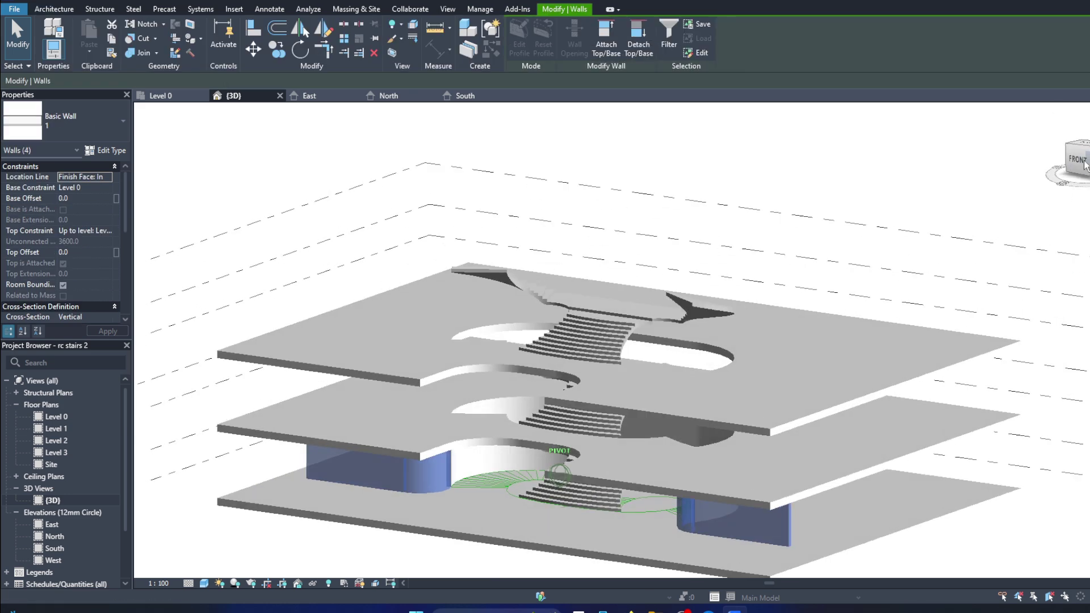
left_click(680, 523, "ctrl")
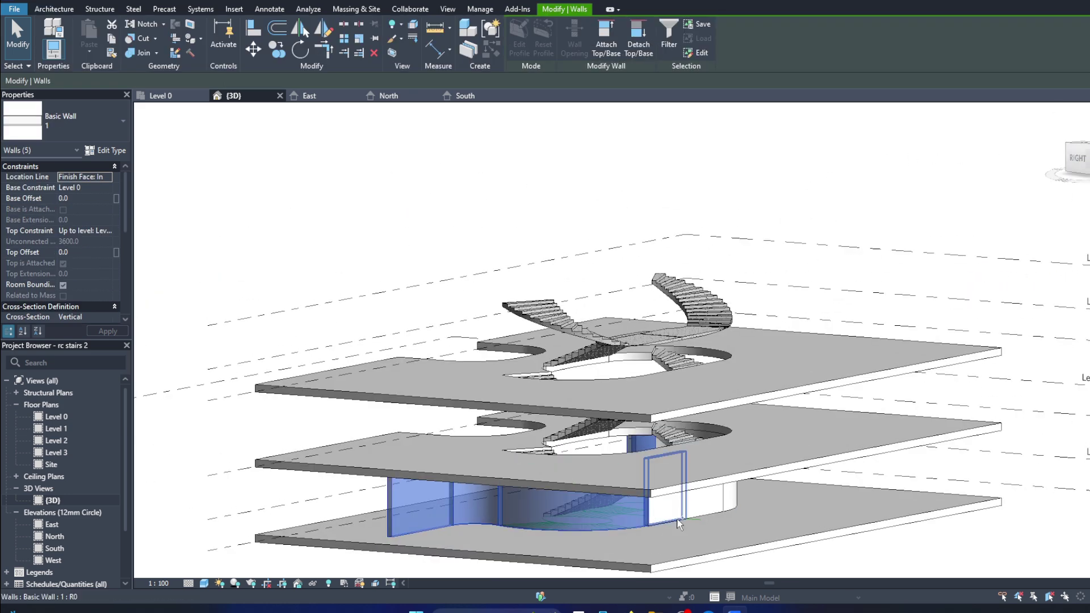
left_click(607, 40)
mouse_move(625, 398)
middle_mouse_down("shift")
mouse_move(629, 422)
mouse_move(626, 395)
middle_mouse_up("shift")
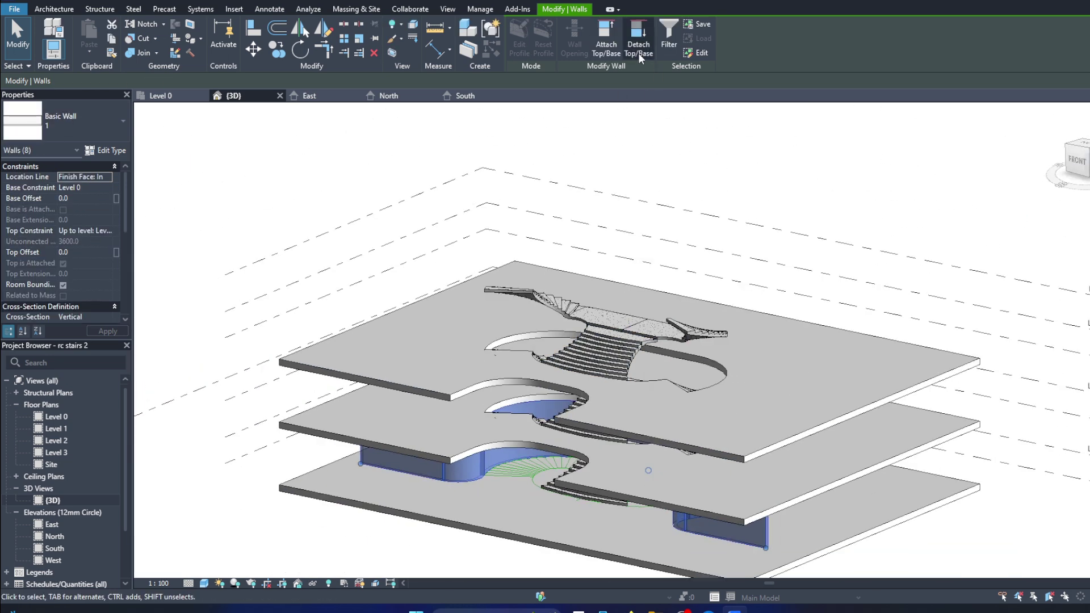
left_click(694, 453)
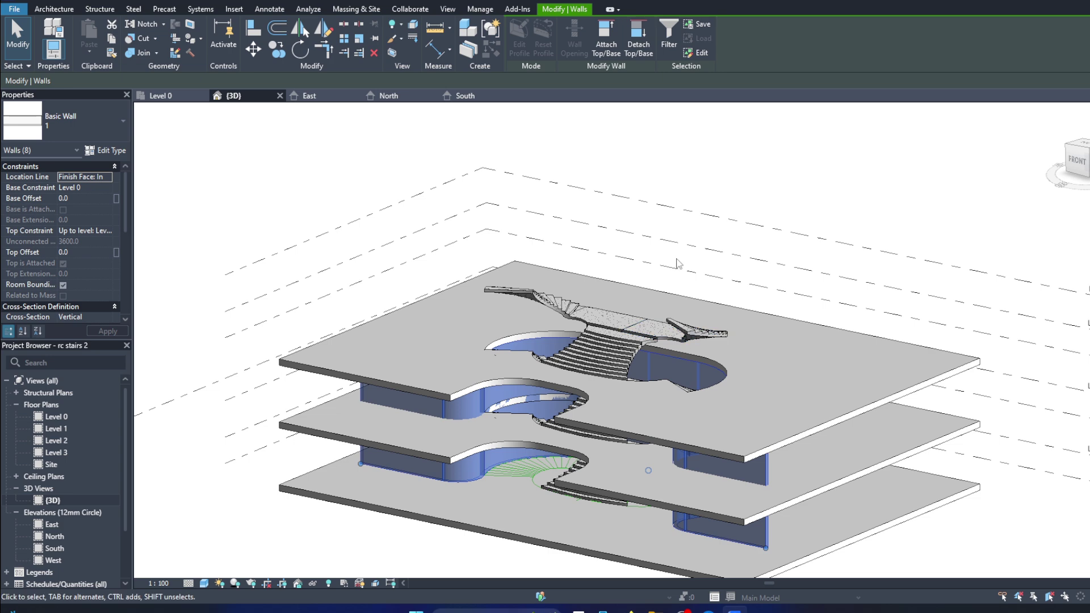
left_click(1077, 160)
middle_click_drag(606, 432, 681, 352, "shift")
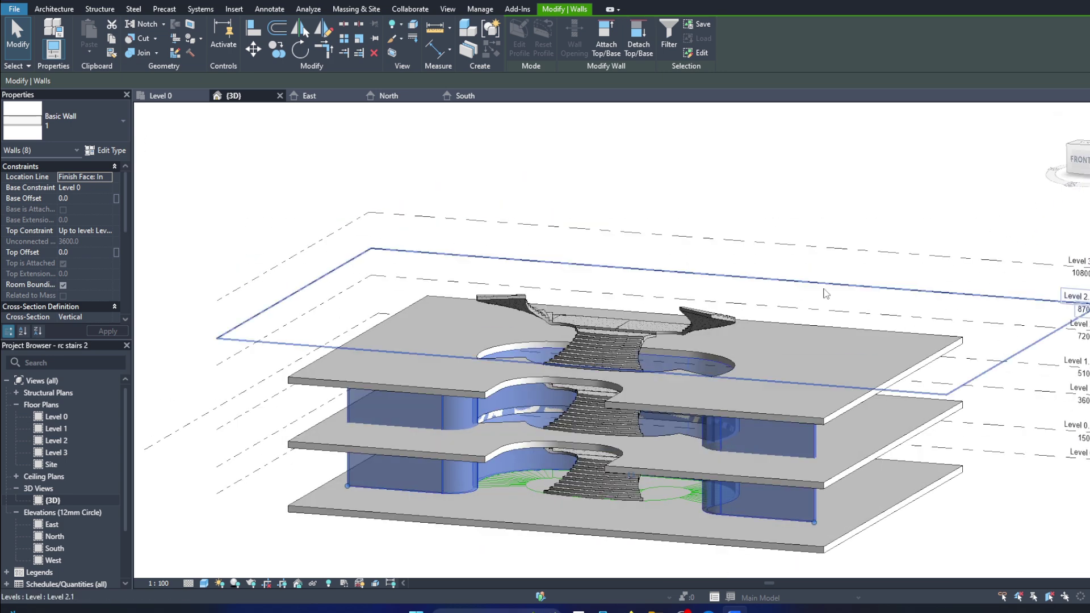
key("Escape")
left_click(1078, 160)
Step: Select all instances of the void wall type and start copying them from a base point
left_click(471, 460)
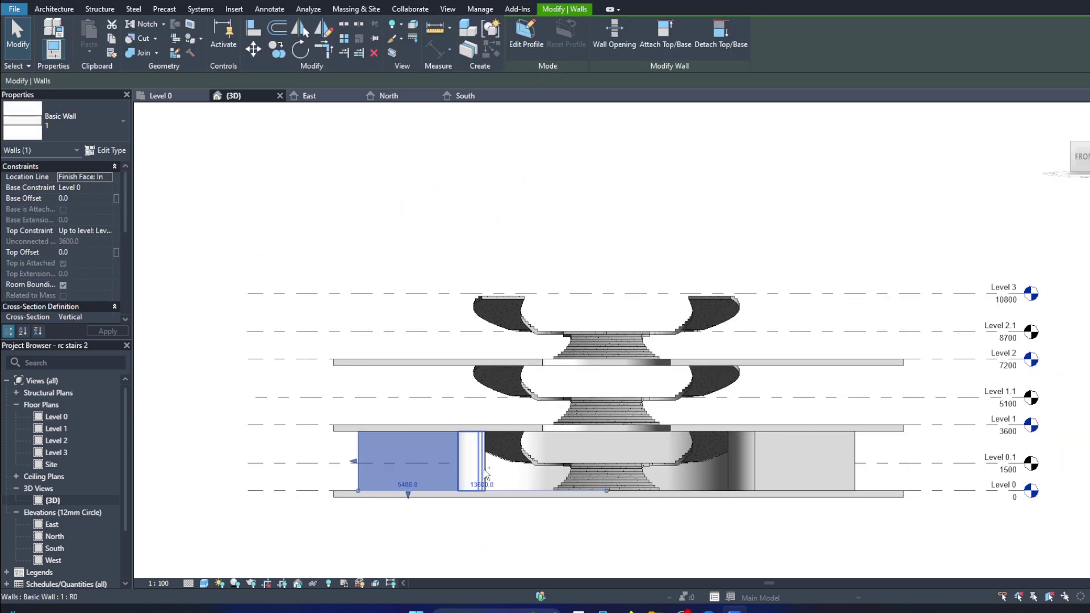
left_click(754, 473, "ctrl")
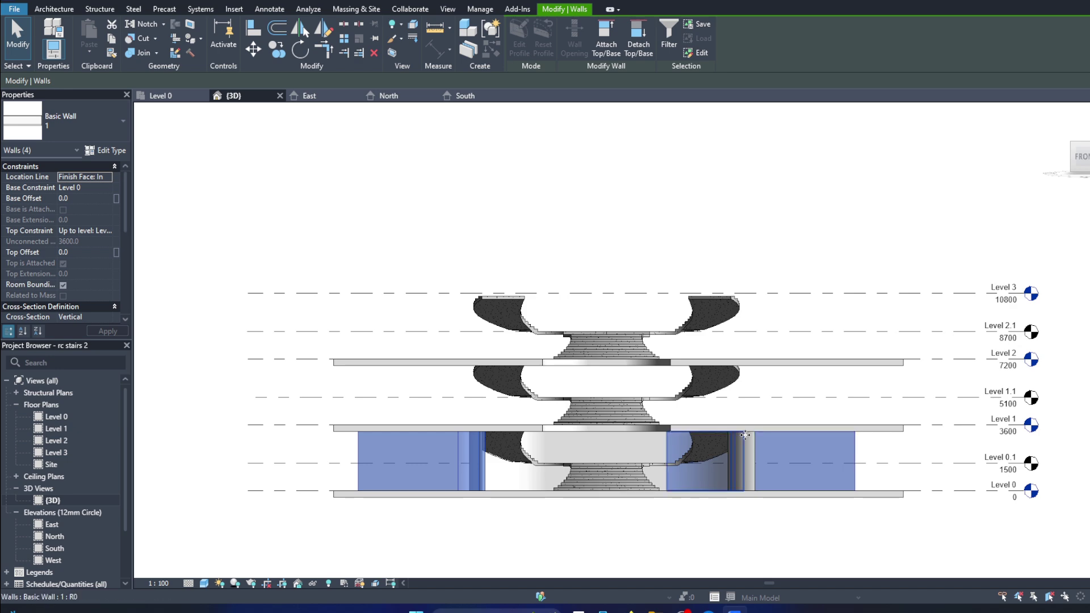
key("Escape")
left_click(465, 463)
right_click(465, 463)
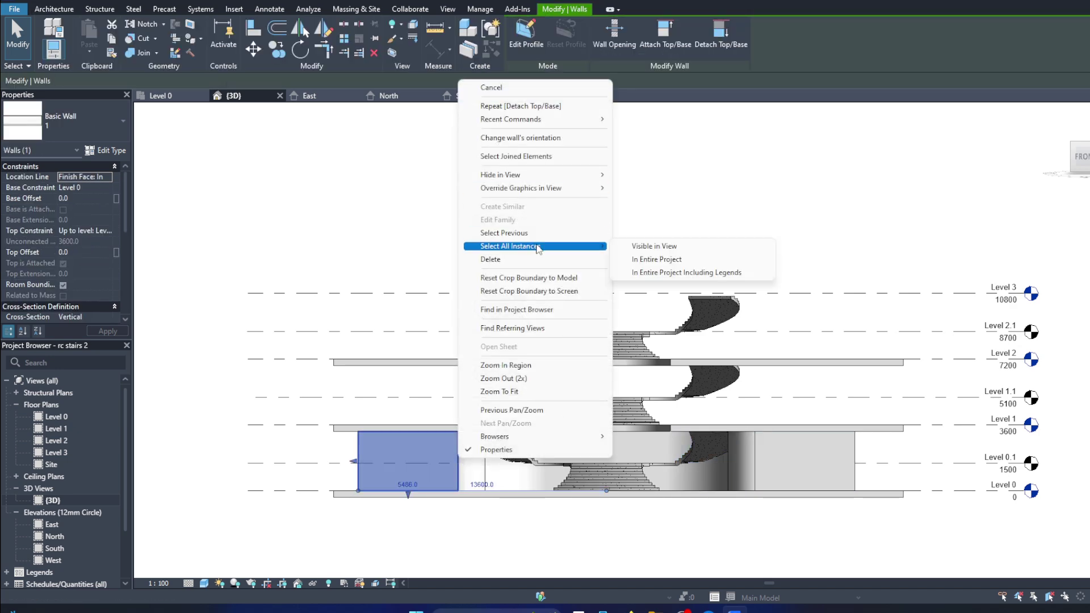
left_click(641, 256)
scroll(640, 255, "down", 2)
left_click(277, 49)
left_click(527, 353)
type("30000")
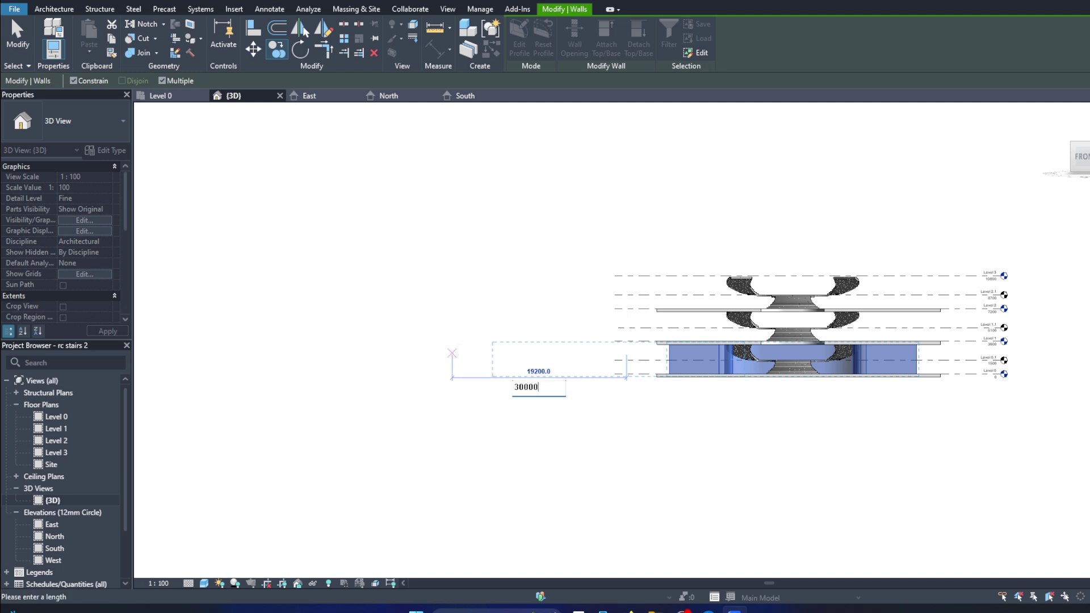
Step: Place the wall copies 30000 left, set their top to the next level, and move them 3000
key("Return")
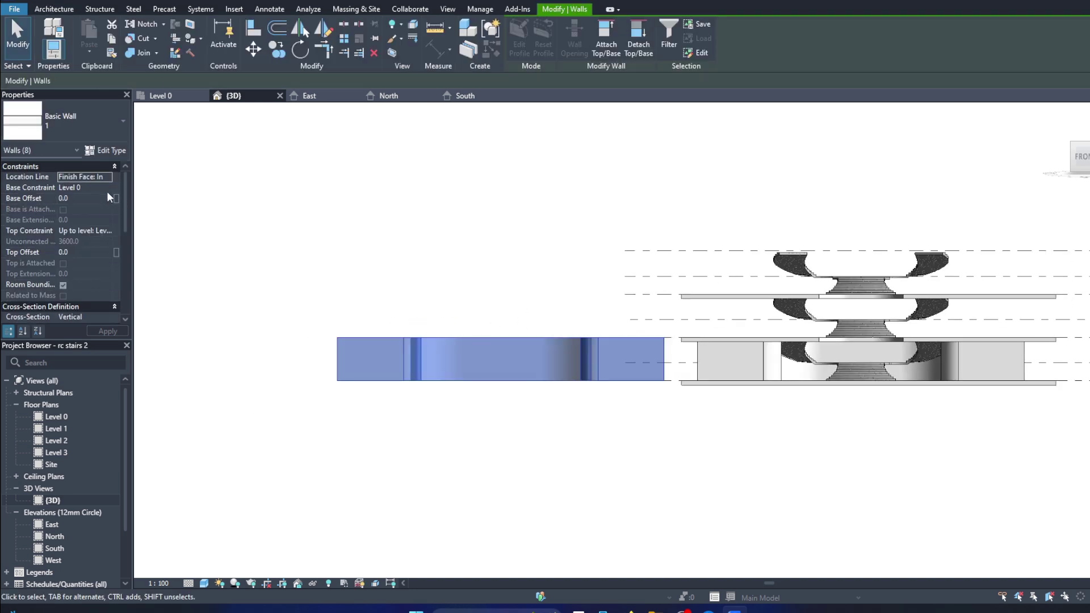
left_click(111, 232)
left_click(86, 245)
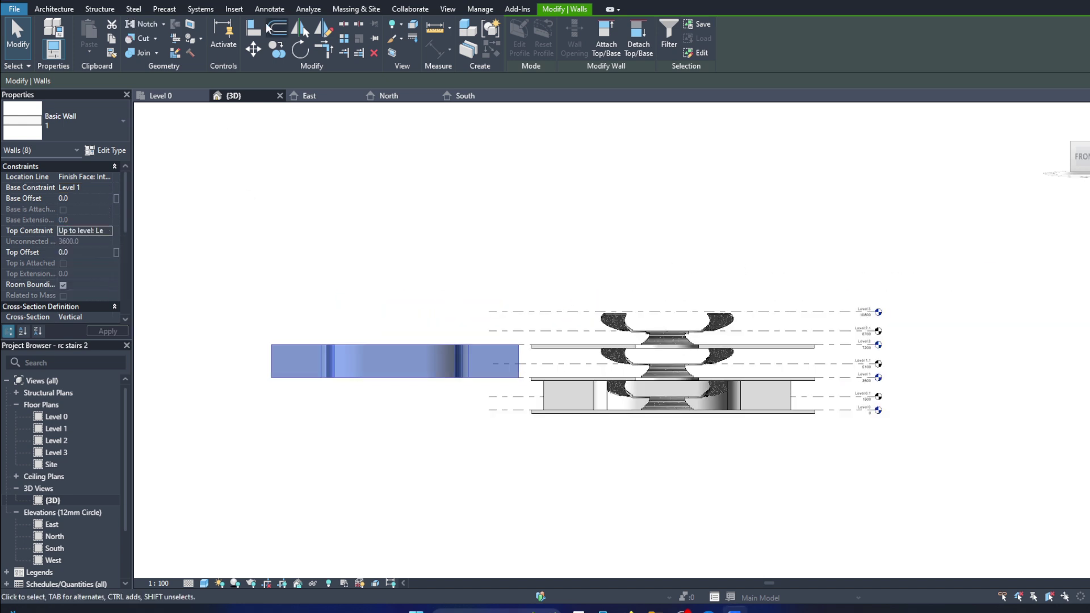
key("m")
key("v")
type("3000")
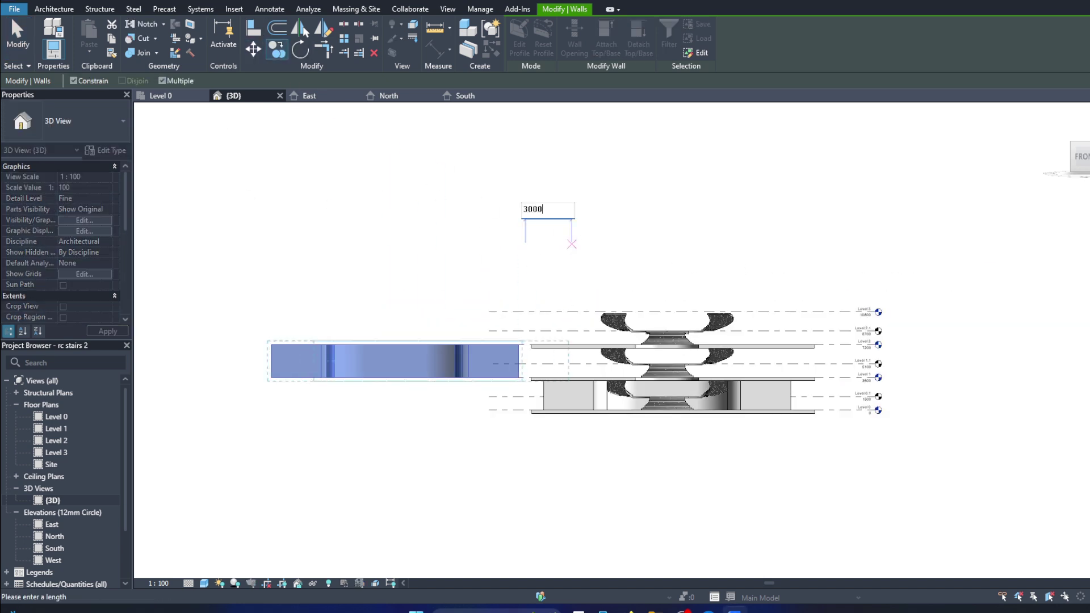
key("Return")
Step: Constrain the left group of copied walls to top at Level 3 and move it 3000 into position
left_click_drag(179, 340, 497, 411)
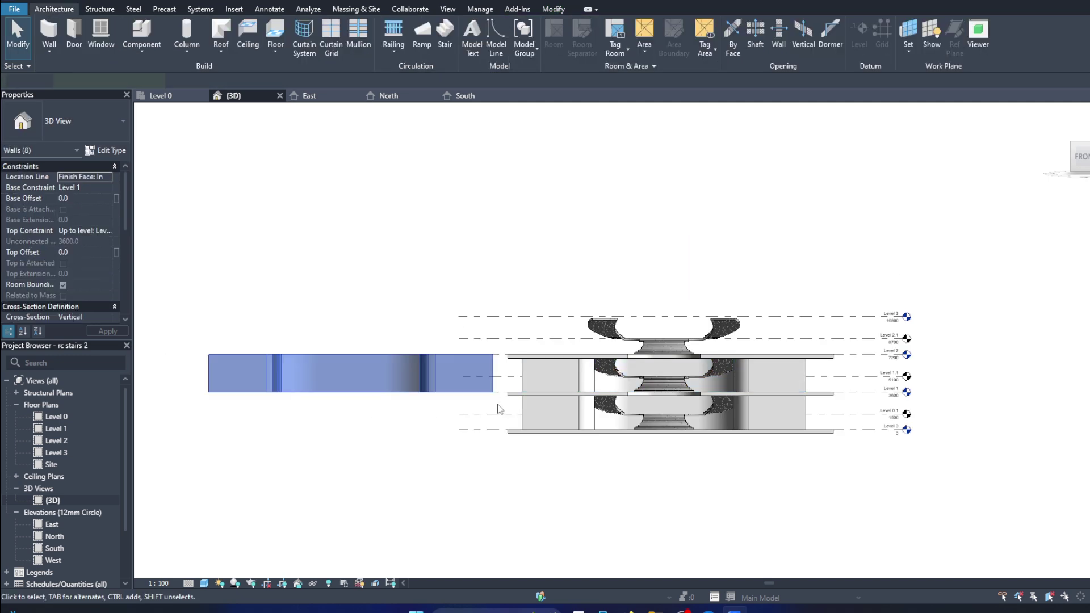
left_click(107, 189)
left_click(108, 231)
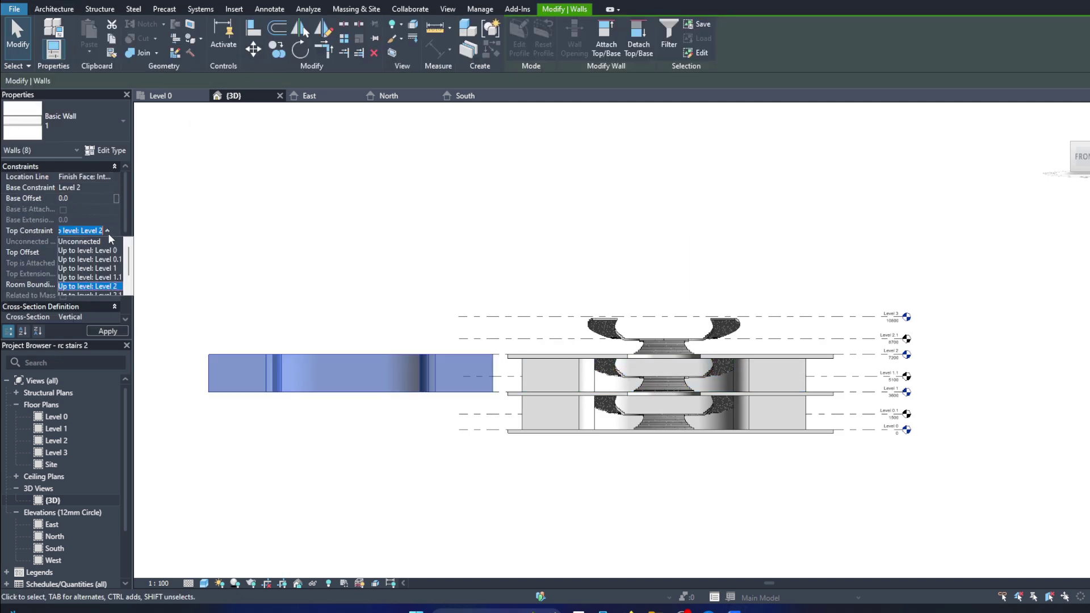
left_click(107, 286)
key("m")
key("v")
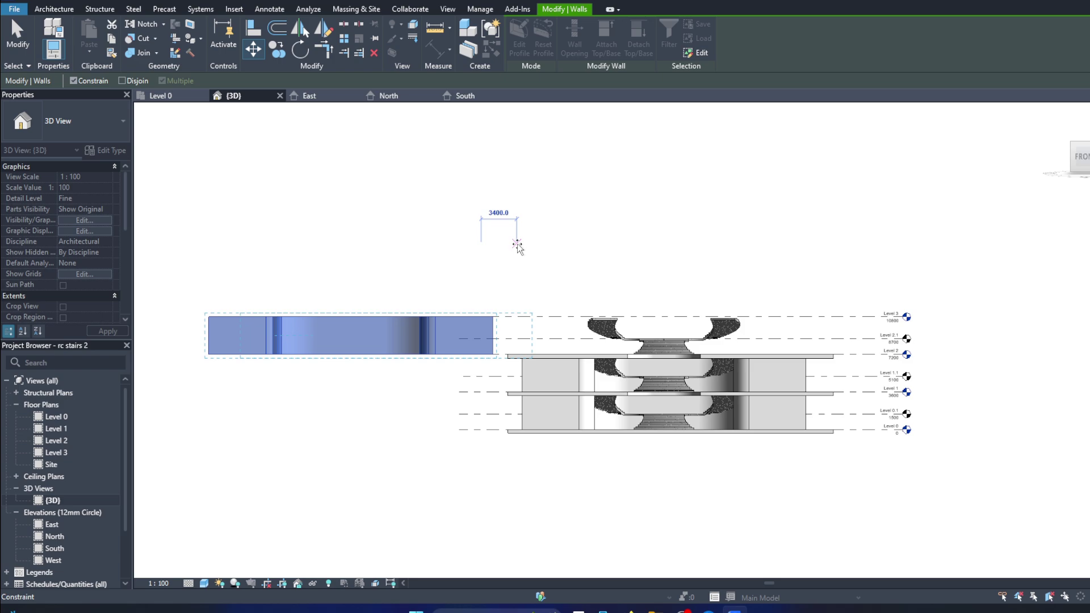
type("3000")
key("Return")
key("Escape")
left_click(1076, 150)
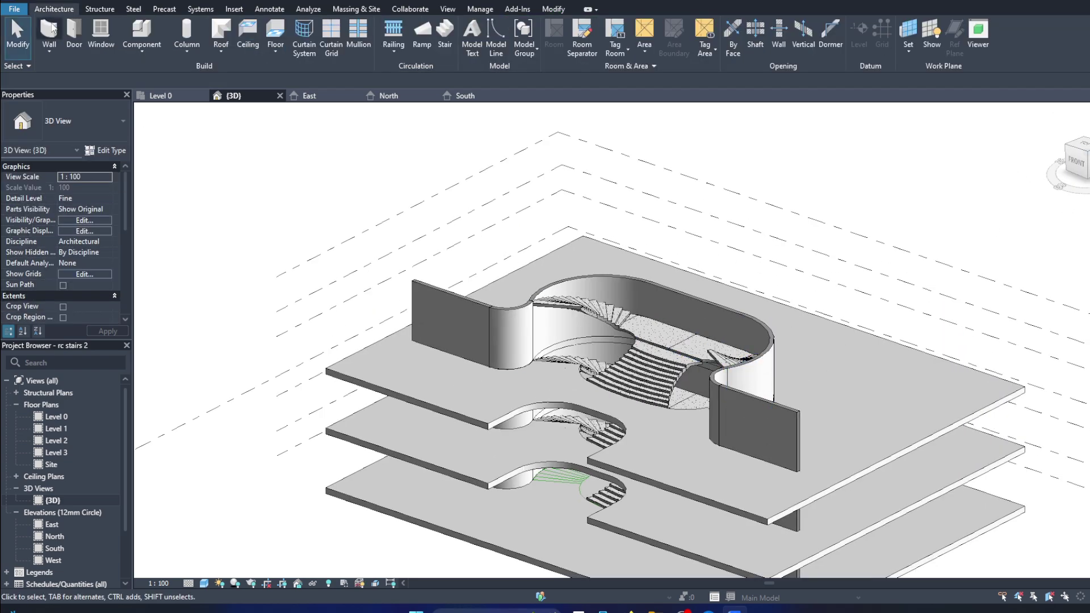
left_click_drag(1087, 190, 648, 298)
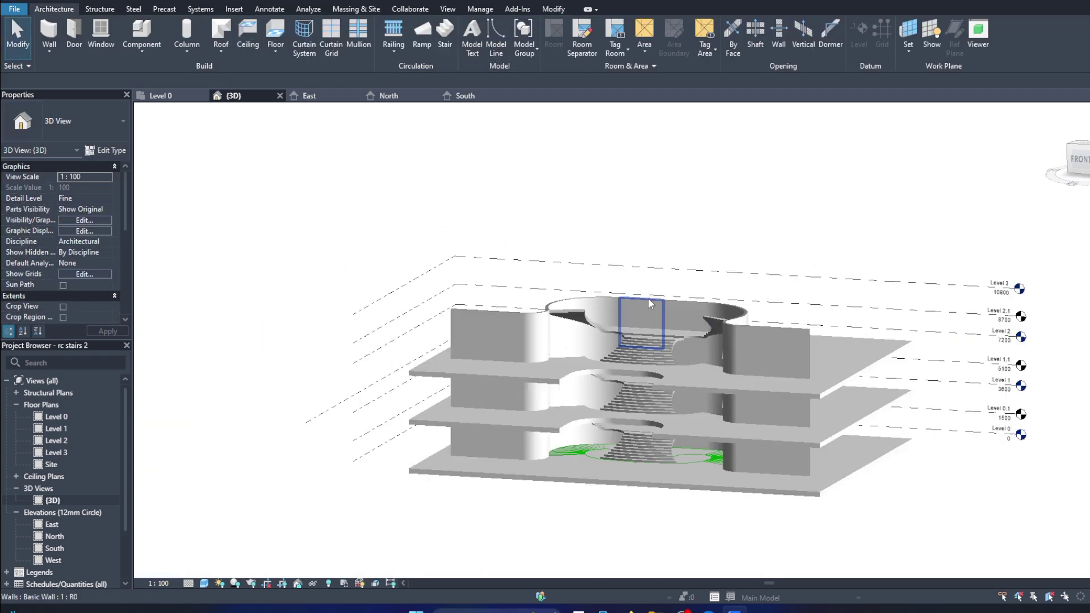
scroll(641, 400, "up", 3)
scroll(704, 462, "up", 3)
right_click(703, 462)
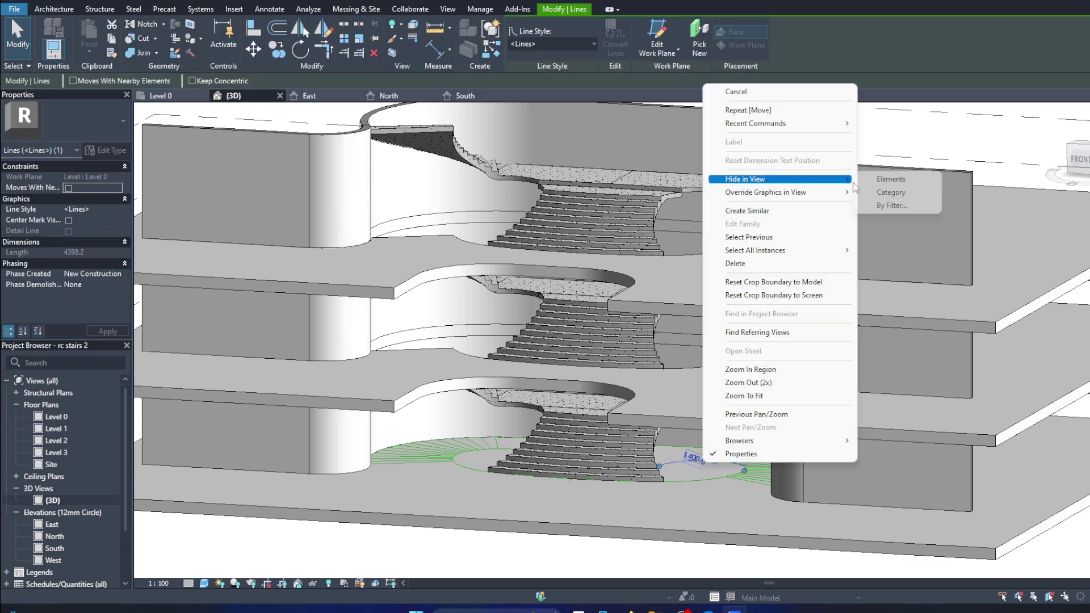
left_click(733, 394)
mouse_move(462, 433)
middle_mouse_down("shift")
mouse_move(208, 210)
mouse_move(1034, 153)
middle_mouse_up("shift")
scroll(462, 420, "up", 4)
scroll(463, 420, "up", 1)
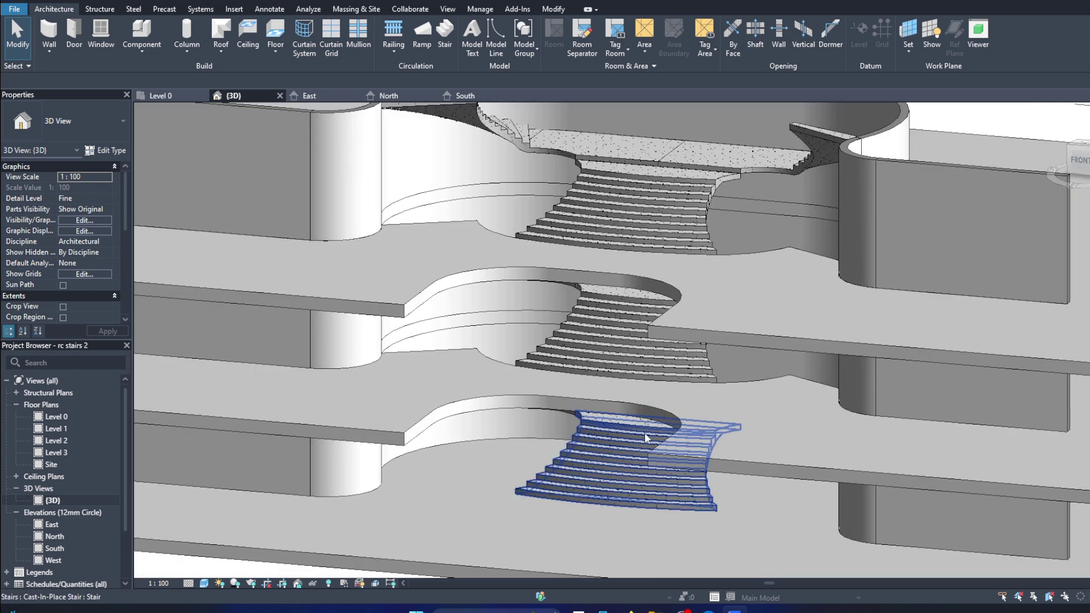
left_click(115, 420)
middle_click_drag(618, 259, 683, 250, "shift")
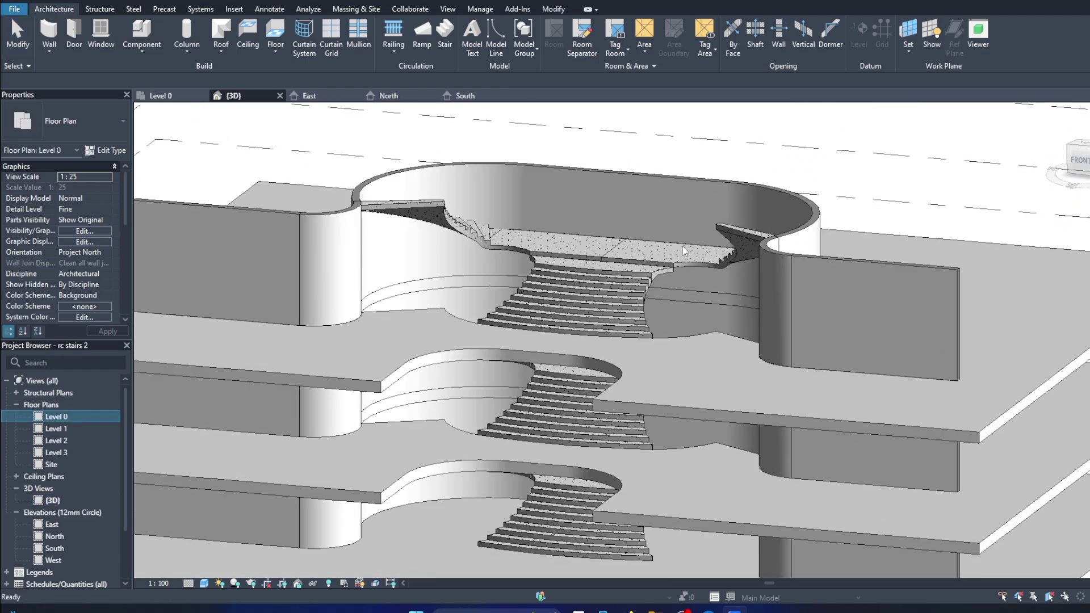
left_click(1046, 175)
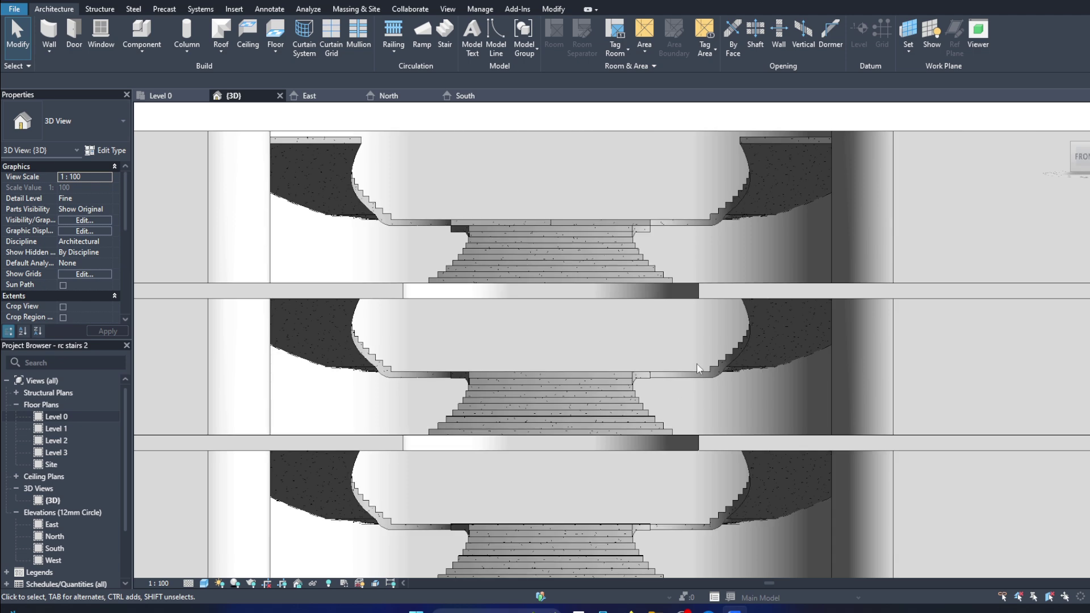
scroll(635, 213, "up", 3)
scroll(634, 212, "down", 2)
left_click(634, 233)
scroll(789, 297, "down", 2)
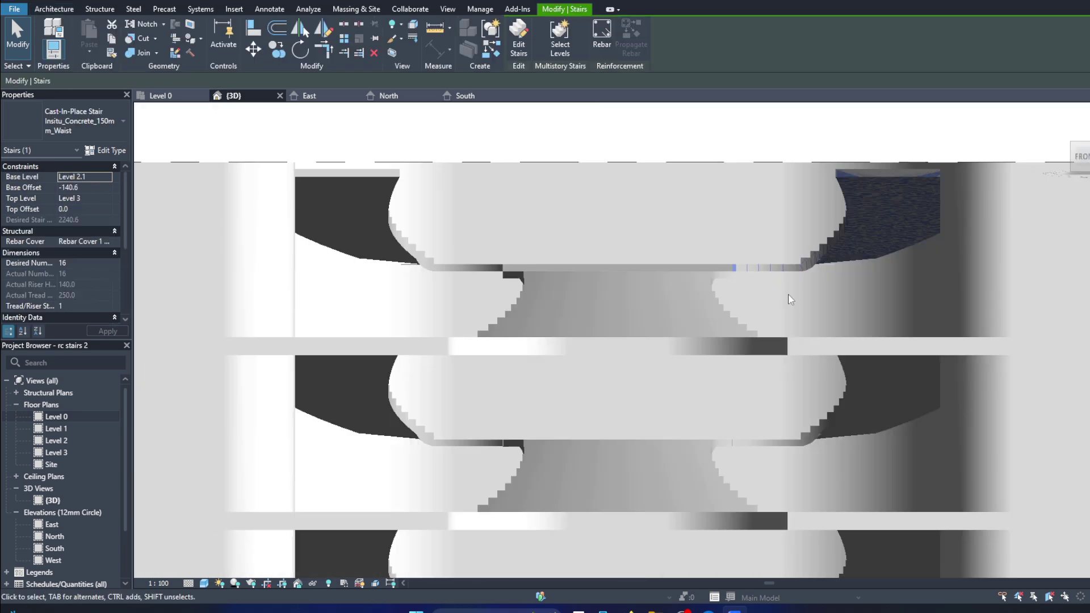
scroll(665, 257, "down", 2)
scroll(608, 362, "down", 3)
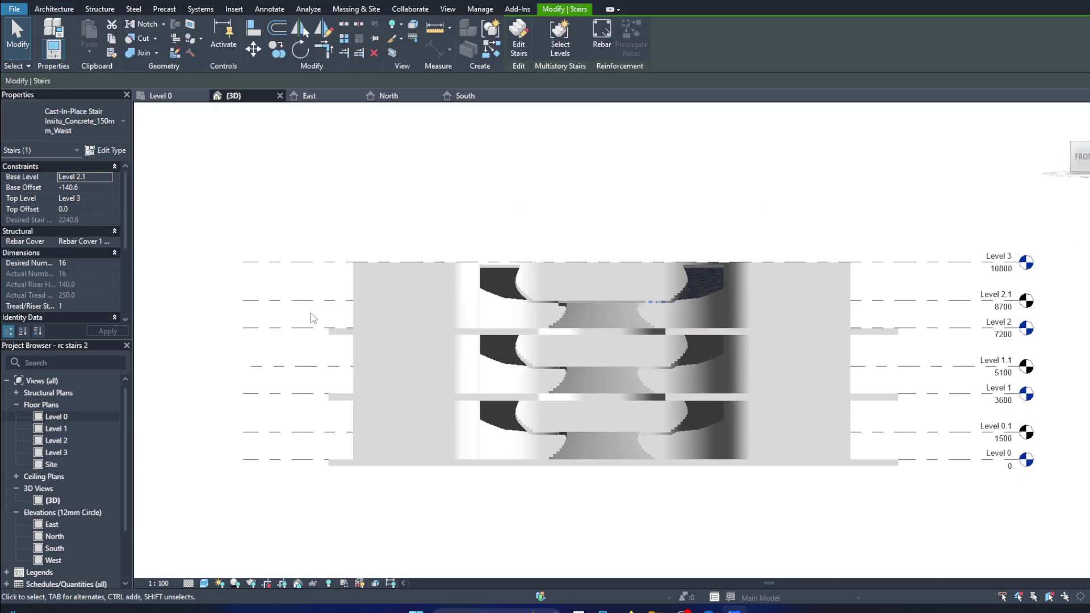
scroll(1042, 284, "up", 1)
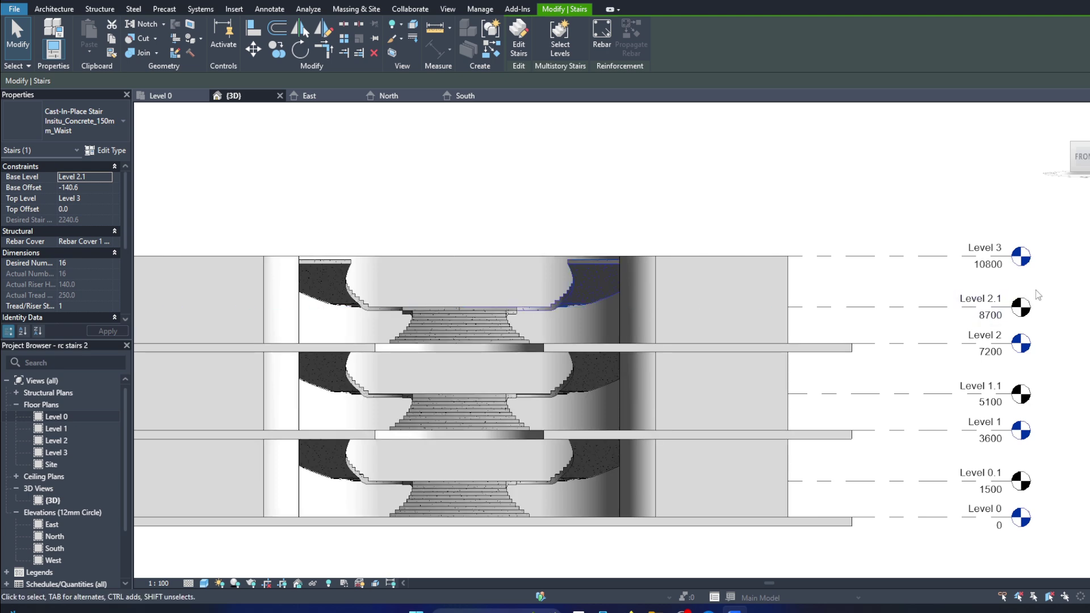
scroll(1036, 289, "up", 3)
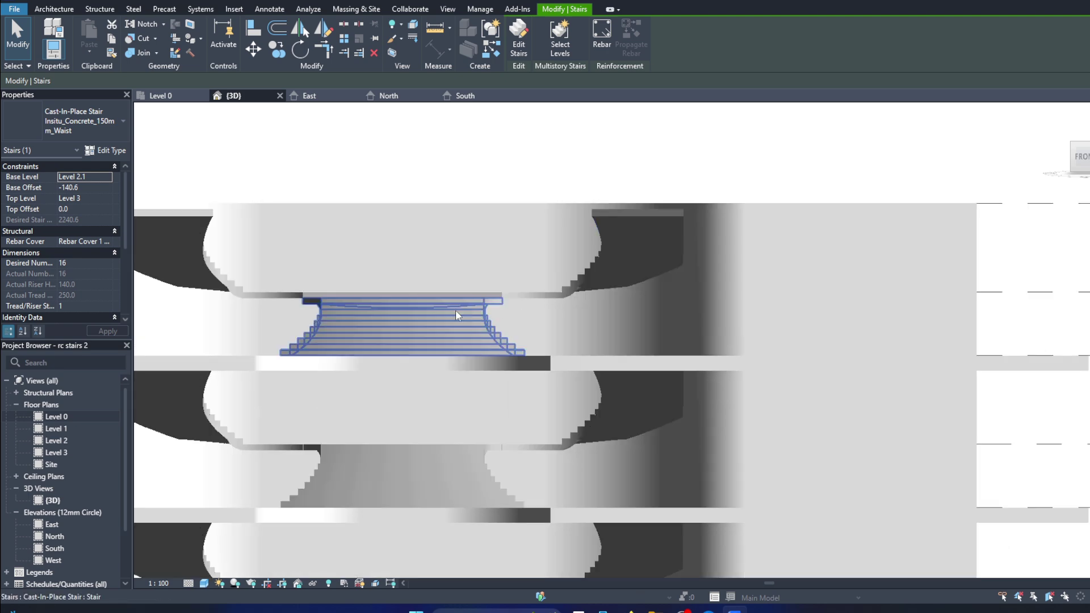
scroll(456, 310, "down", 1)
scroll(667, 352, "up", 1)
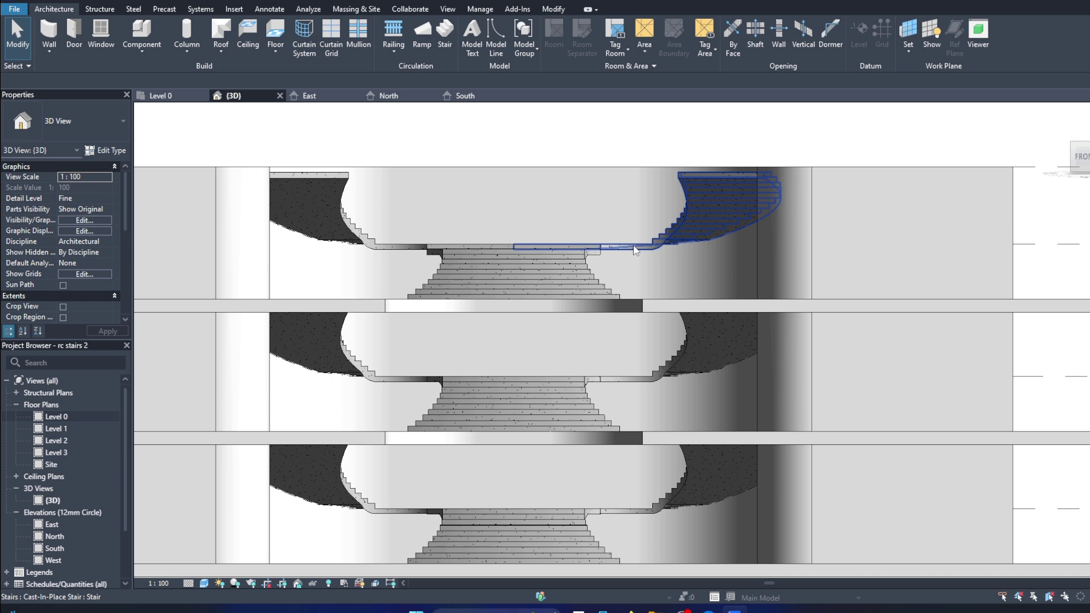
key("Escape")
scroll(851, 283, "down", 5)
scroll(1005, 304, "up", 3)
scroll(1005, 304, "up", 1)
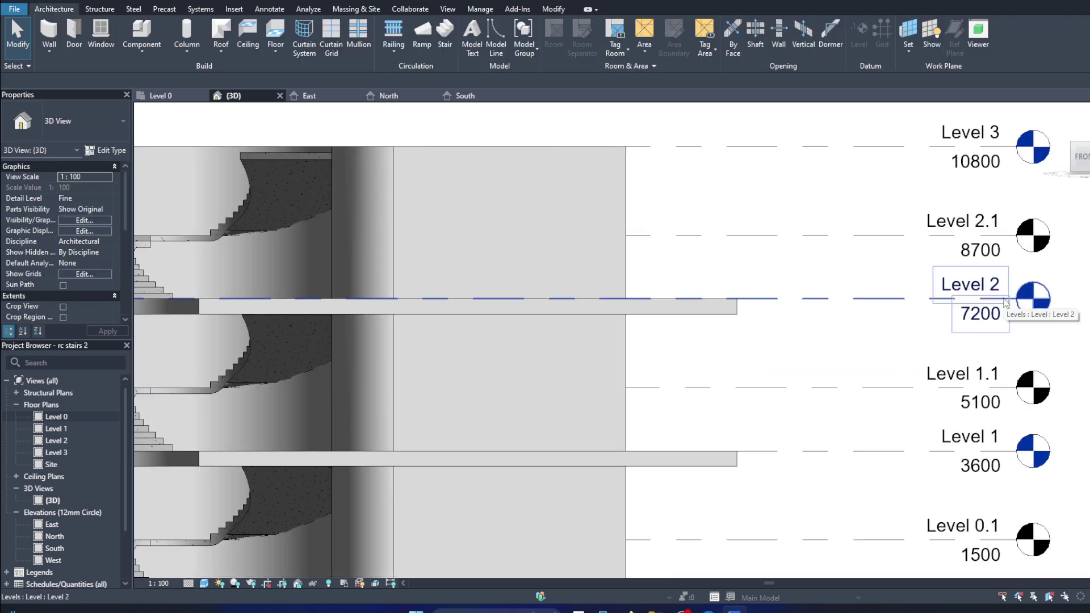
scroll(1005, 303, "down", 3)
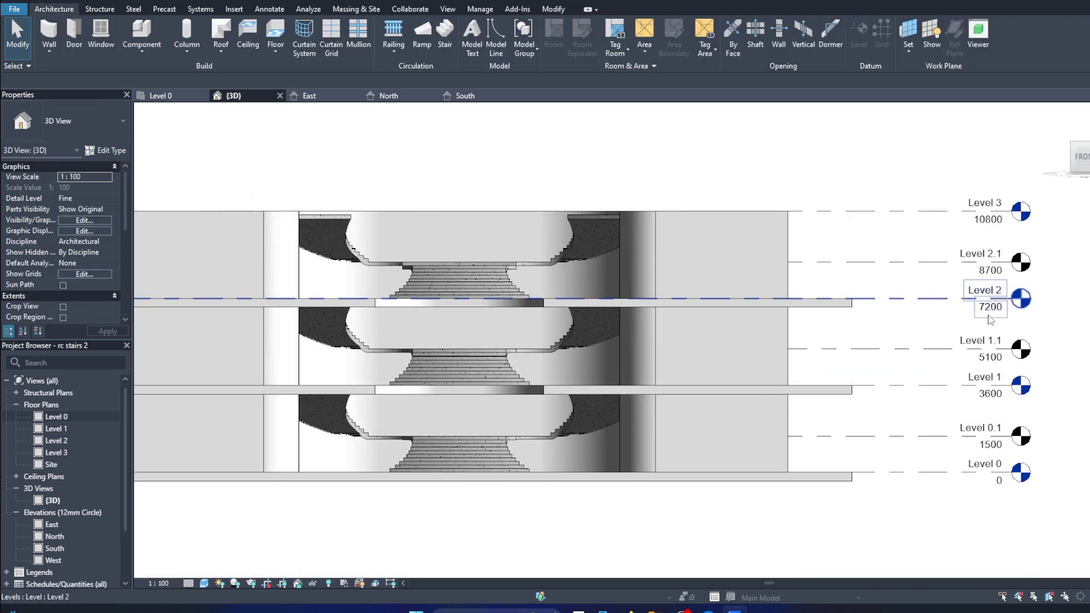
scroll(1019, 397, "up", 3)
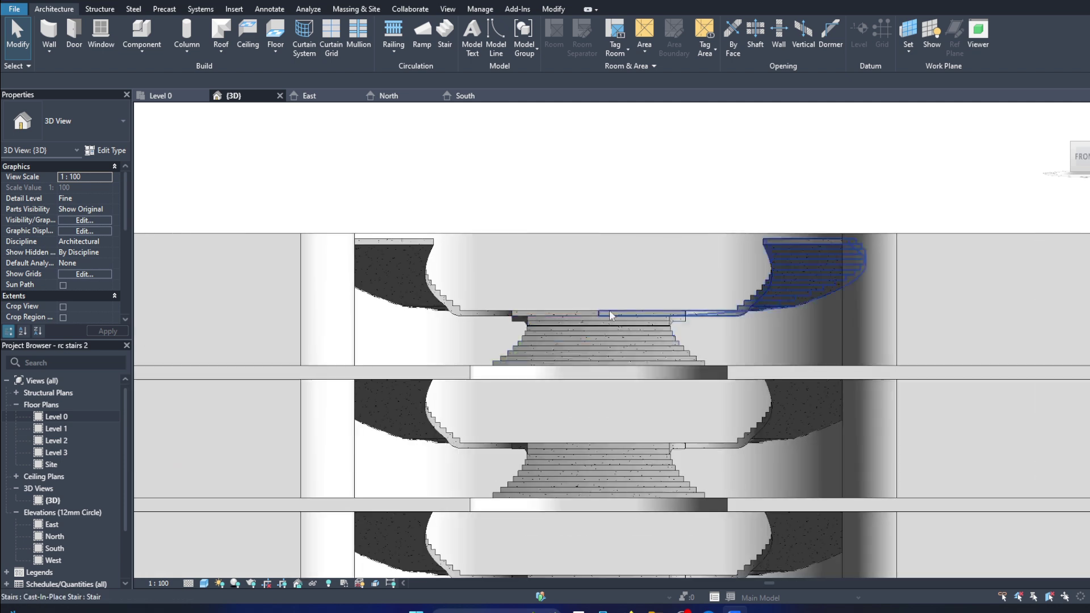
left_click(598, 311)
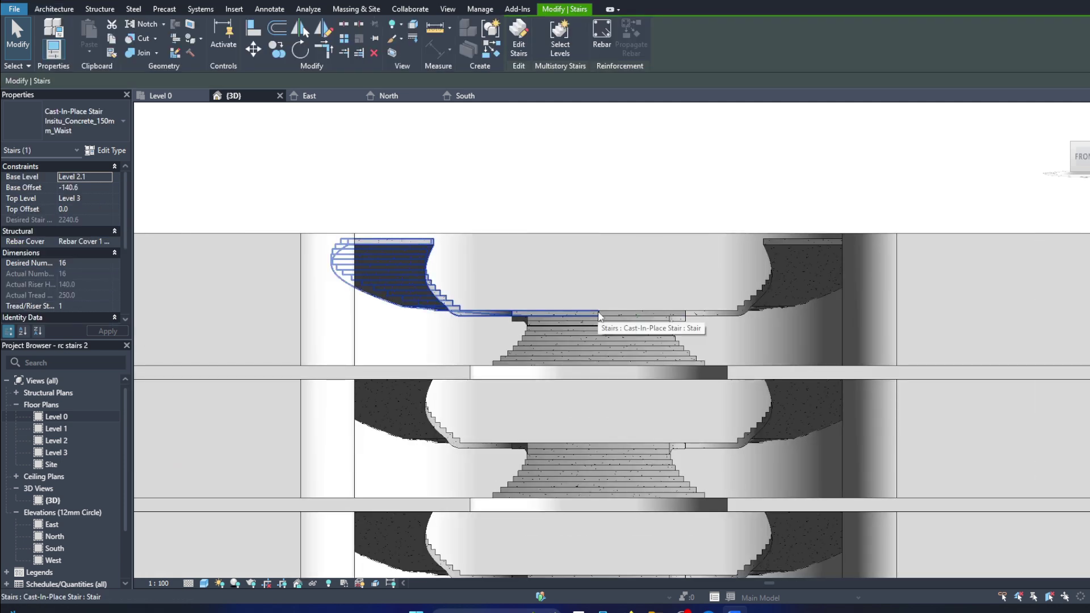
scroll(624, 426, "down", 3)
scroll(638, 499, "up", 2)
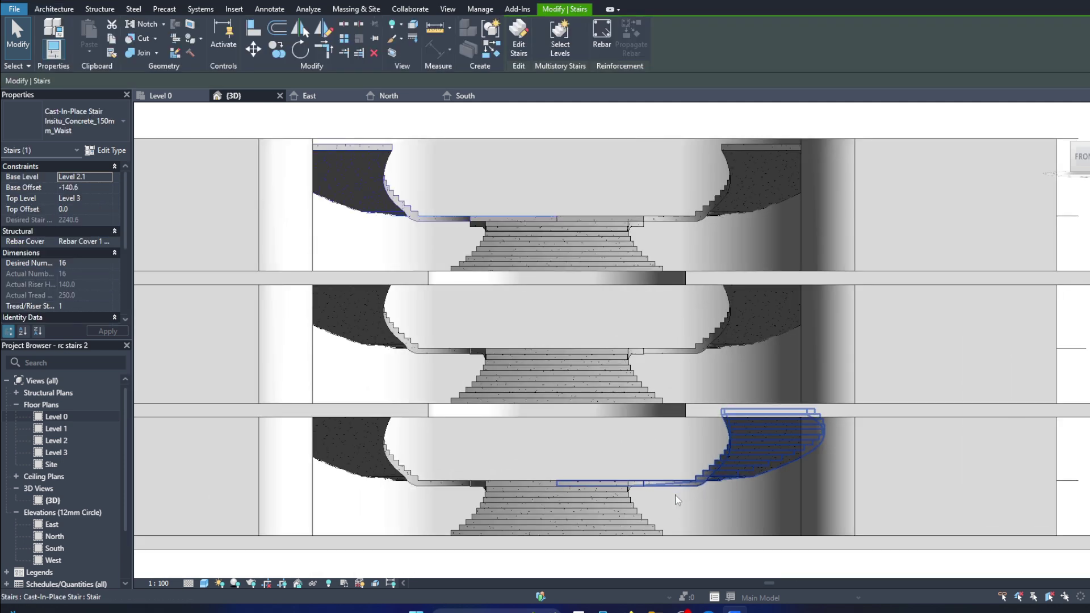
scroll(672, 496, "up", 2)
scroll(674, 511, "up", 2)
scroll(673, 516, "down", 3)
scroll(568, 341, "down", 3)
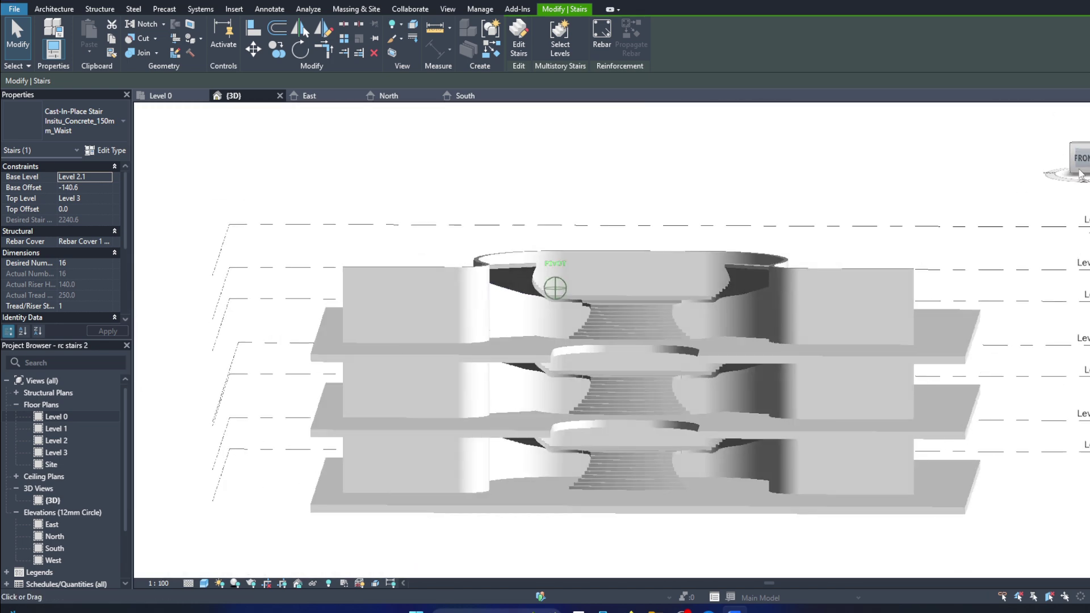
left_click(613, 327)
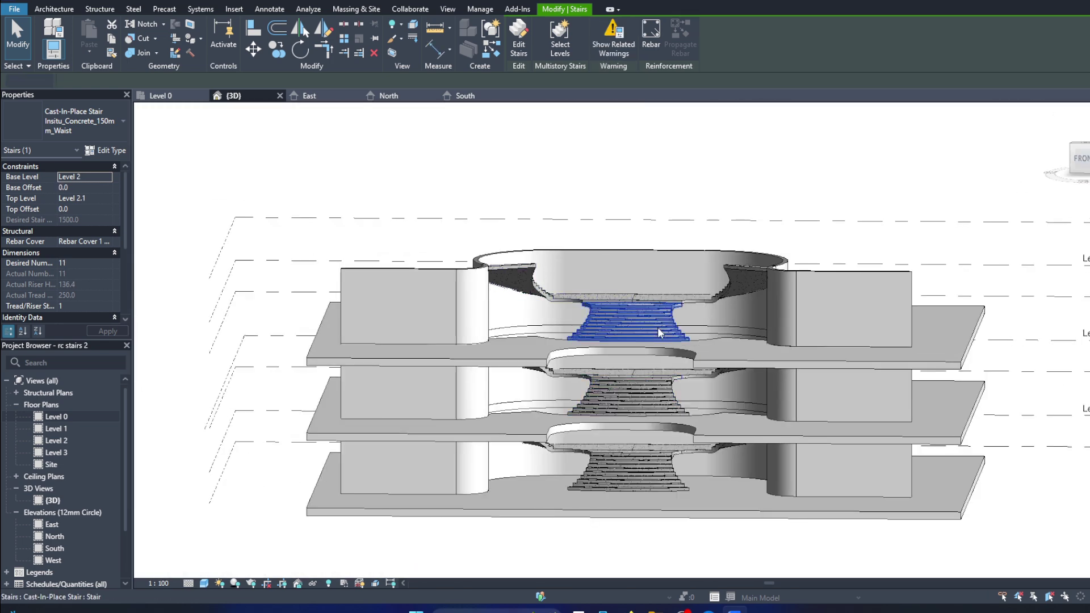
middle_click_drag(658, 330, 628, 316, "shift")
scroll(628, 317, "up", 3)
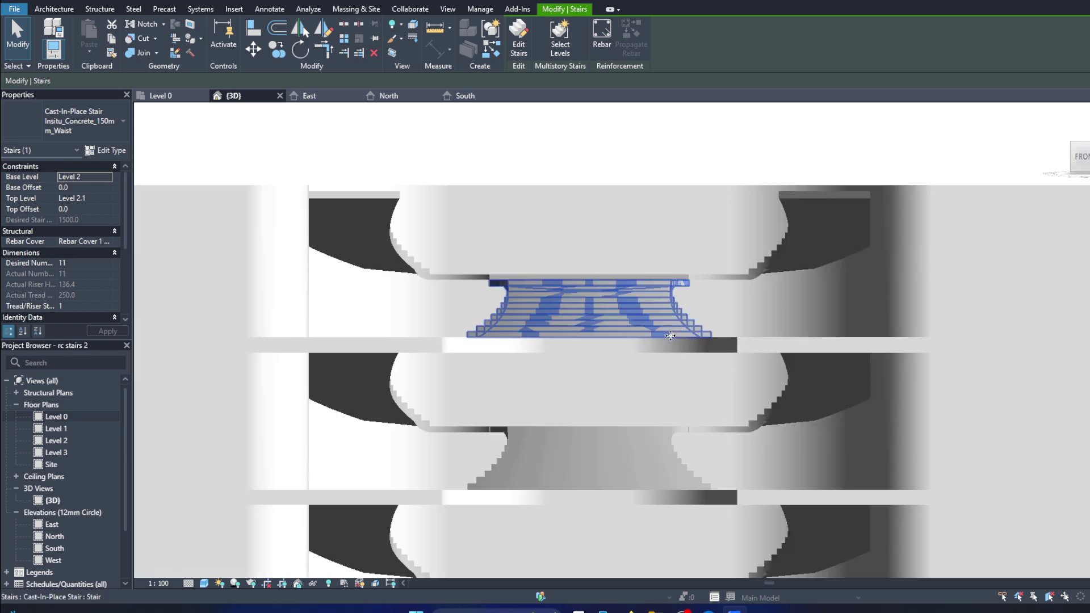
scroll(567, 290, "up", 2)
left_click(105, 263)
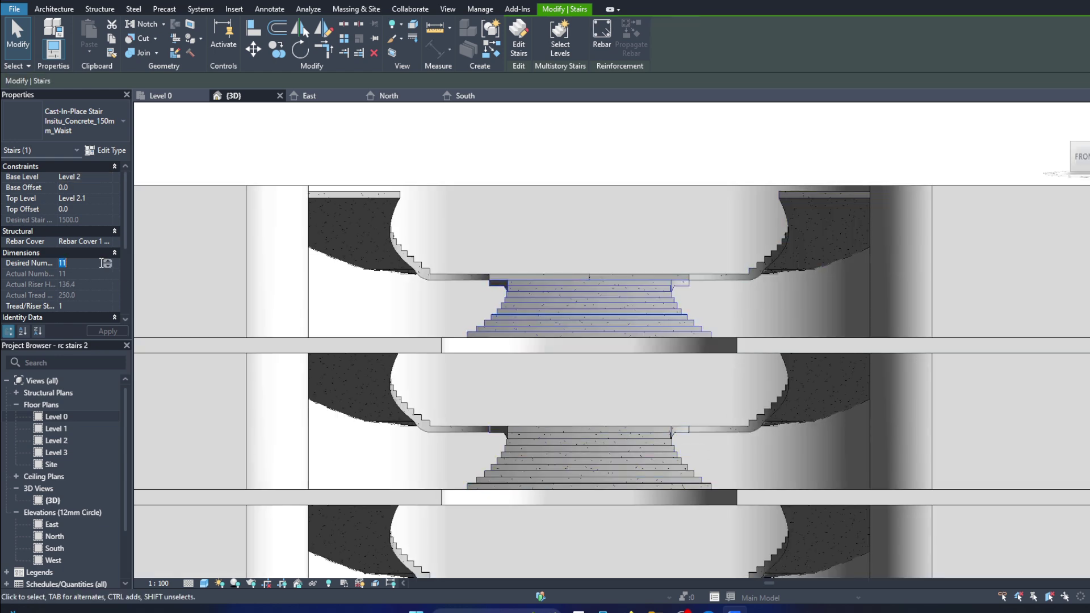
key("Escape")
scroll(558, 282, "down", 5)
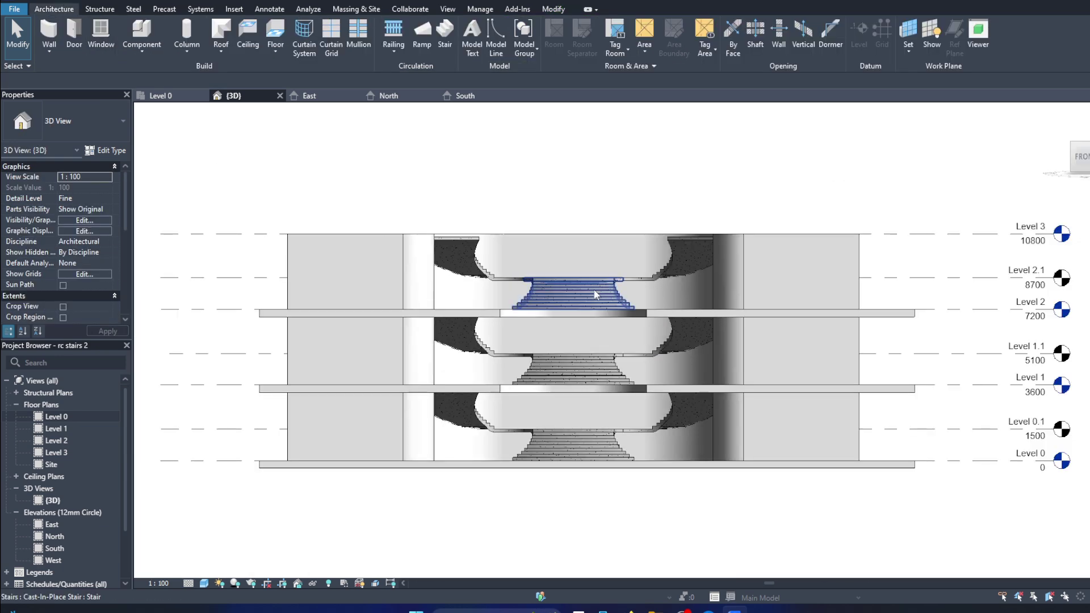
left_click_drag(1078, 156, 1048, 195)
middle_click_drag(1047, 194, 636, 214, "shift")
scroll(708, 226, "down", 4)
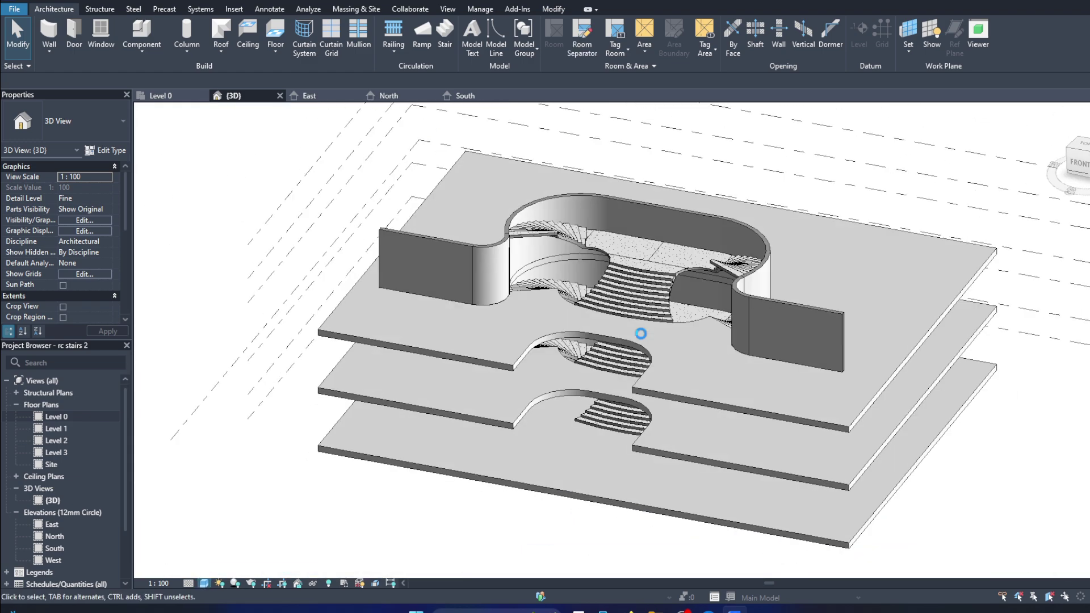
Step: Enable smooth anti-aliased lines and cast and ambient shadows, then view into the stair opening
scroll(673, 271, "up", 2)
left_click(84, 220)
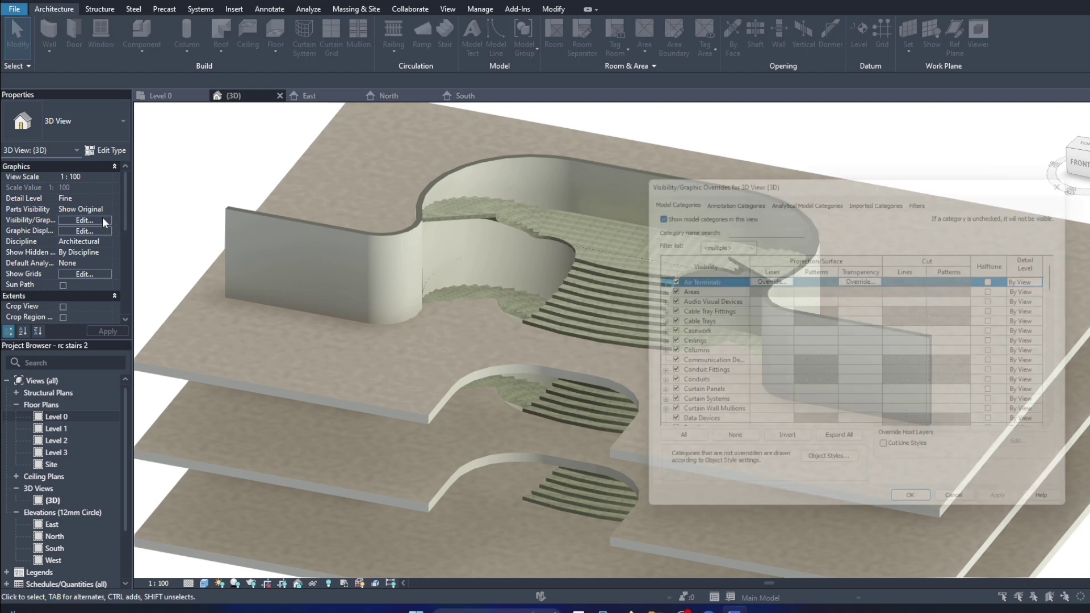
key("Escape")
left_click(84, 231)
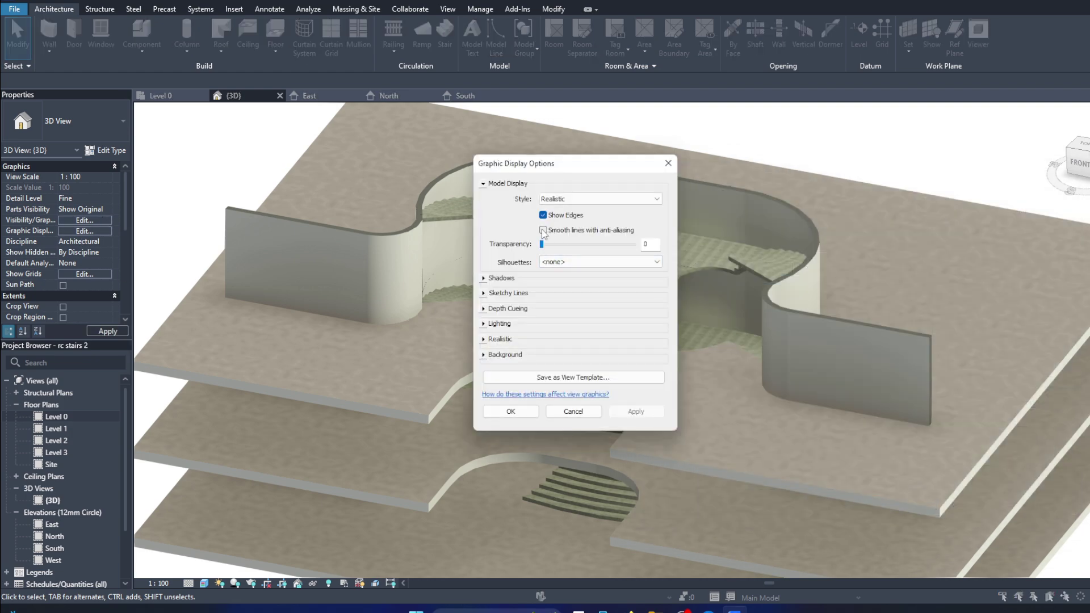
left_click(543, 230)
left_click(500, 279)
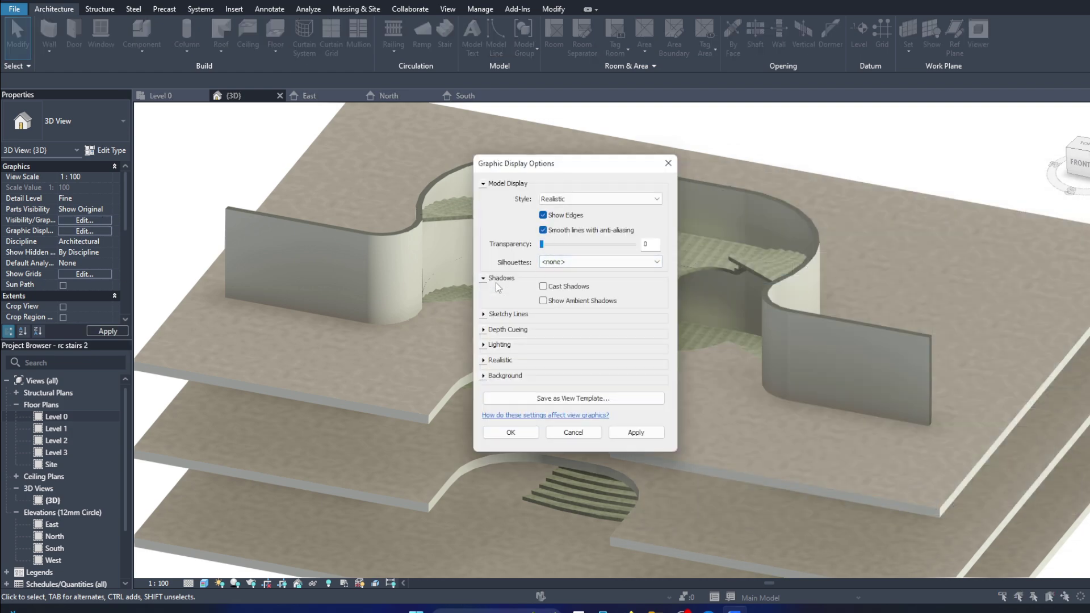
left_click(634, 431)
left_click(534, 433)
middle_click_drag(534, 433, 601, 344, "shift")
scroll(601, 344, "up", 5)
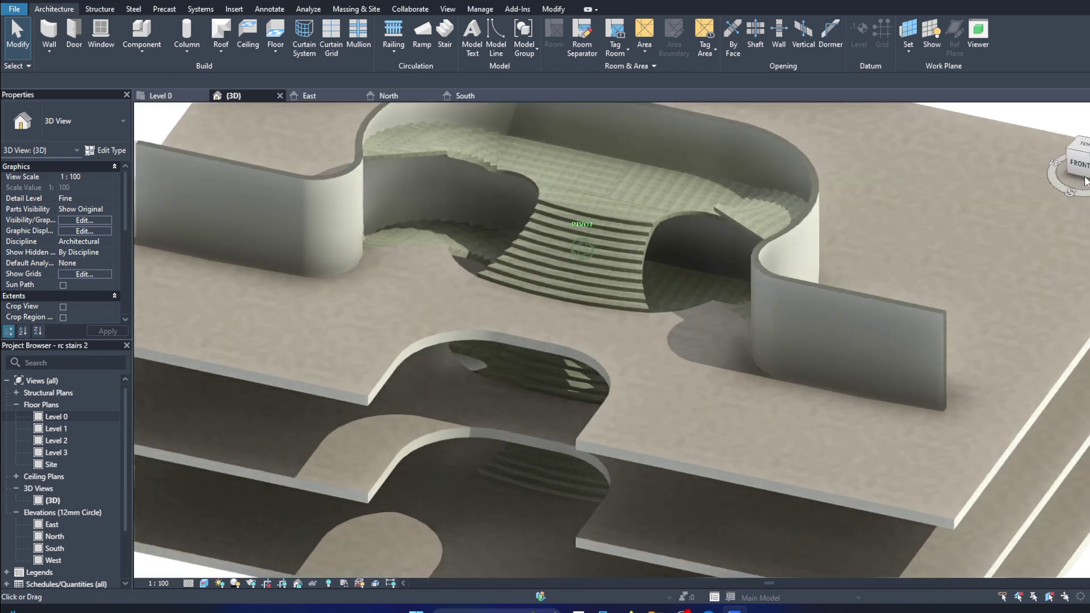
middle_click_drag(639, 240, 631, 187, "shift")
scroll(529, 181, "up", 3)
Step: Start sketching a new railing path and look down on the stairs from above
mouse_move(529, 176)
middle_mouse_down("shift")
mouse_move(569, 169)
mouse_move(625, 249)
middle_mouse_up("shift")
scroll(625, 248, "up", 2)
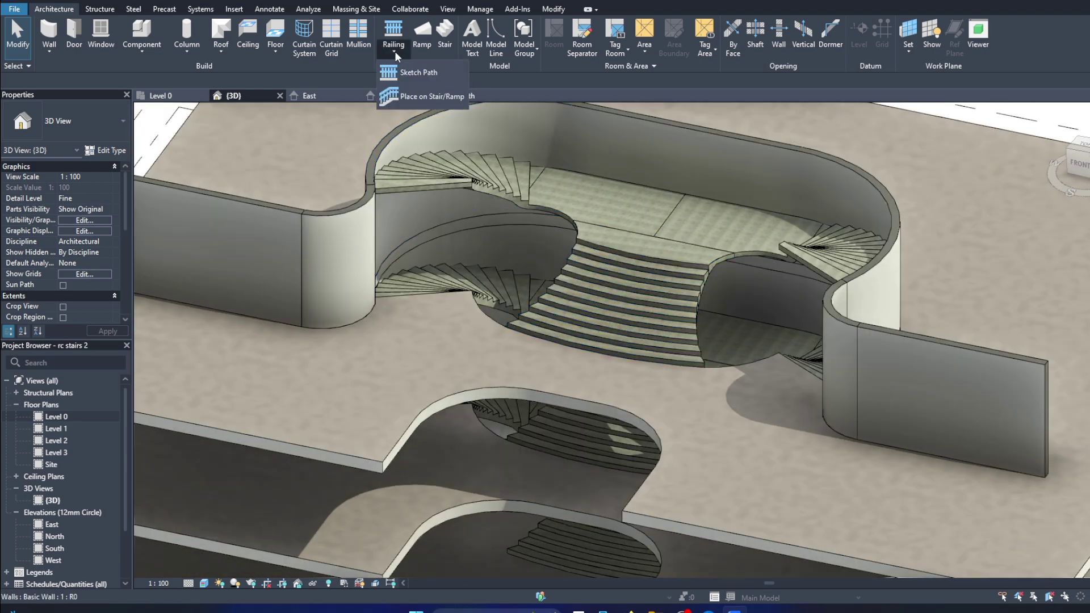
left_click(434, 72)
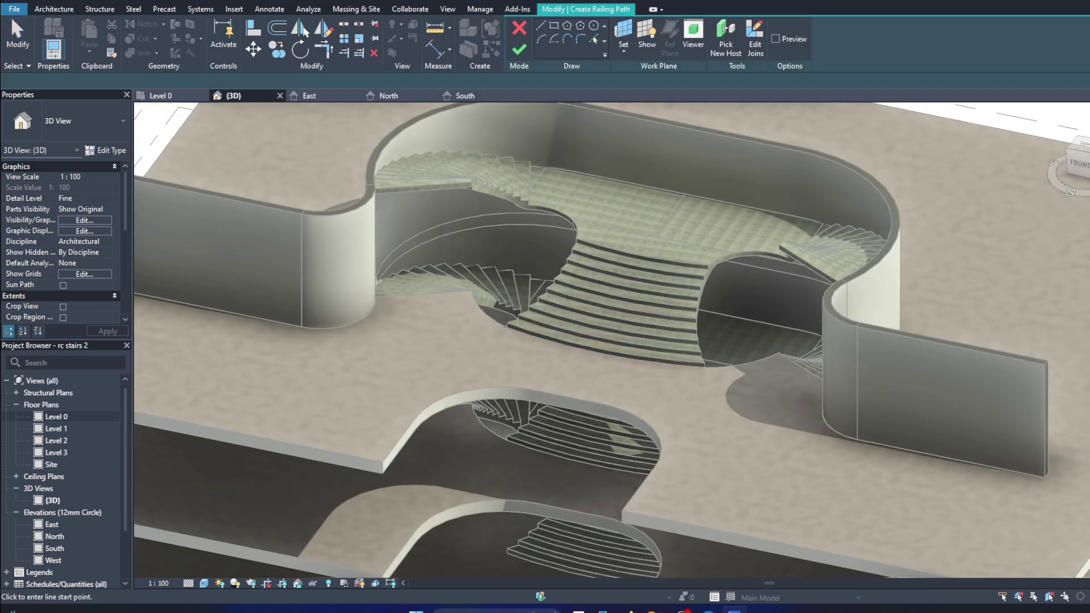
scroll(651, 237, "up", 2)
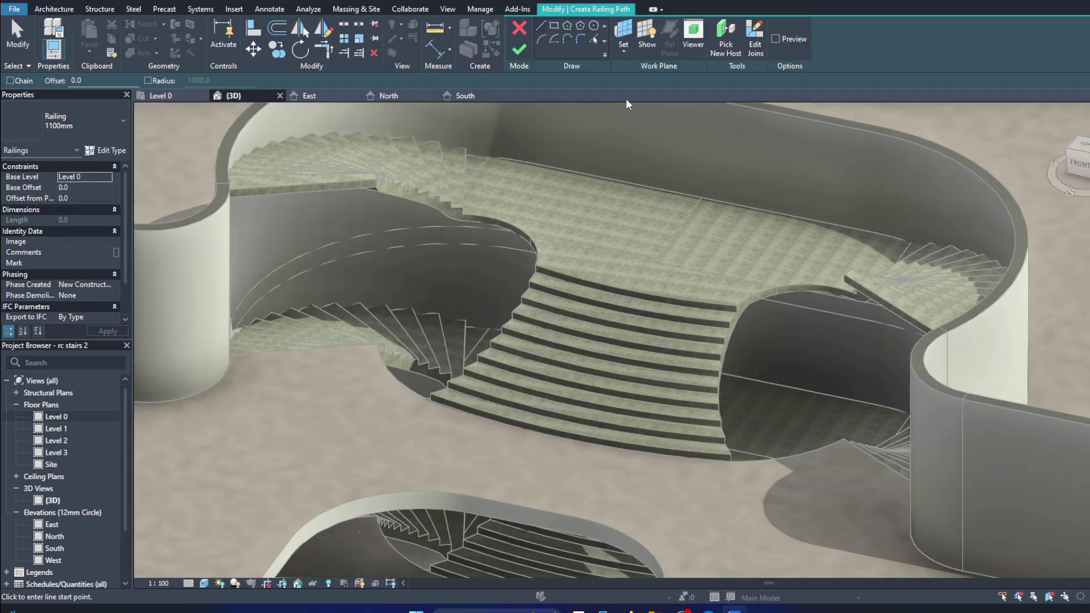
left_click(1084, 149)
scroll(568, 330, "up", 5)
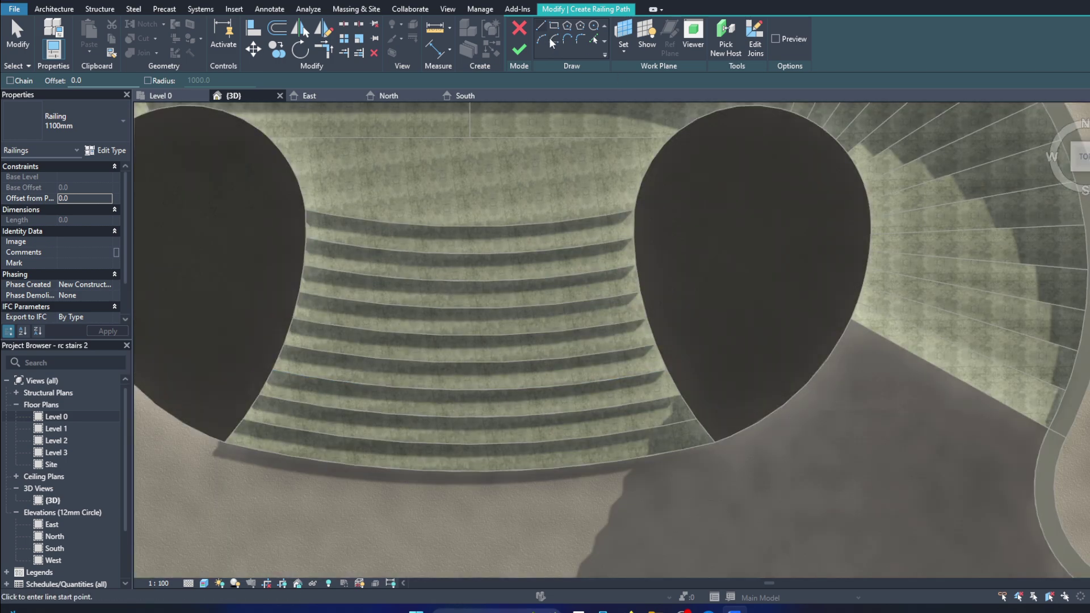
Step: Switch the view to Hidden Line and adjust its graphic display shadow settings
left_click(204, 583)
left_click(250, 526)
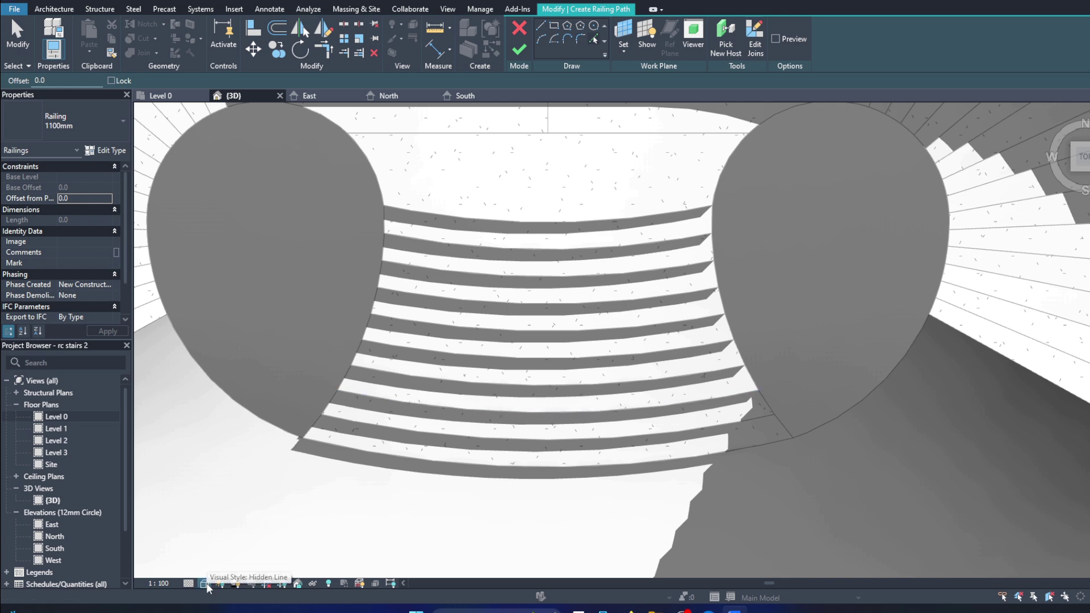
left_click(205, 583)
left_click(249, 493)
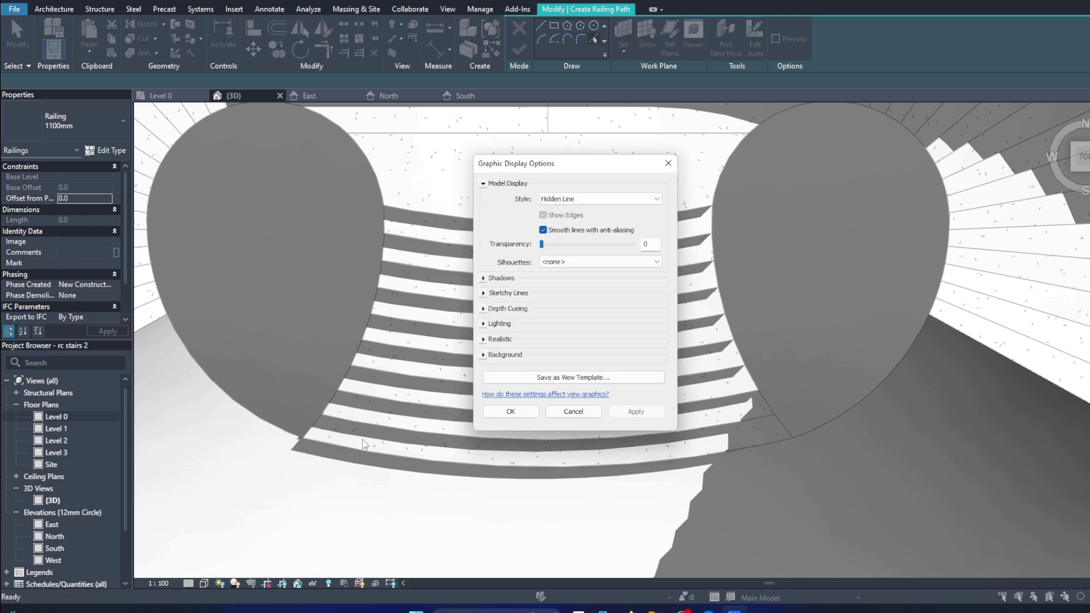
left_click(485, 280)
left_click(625, 437)
left_click(511, 433)
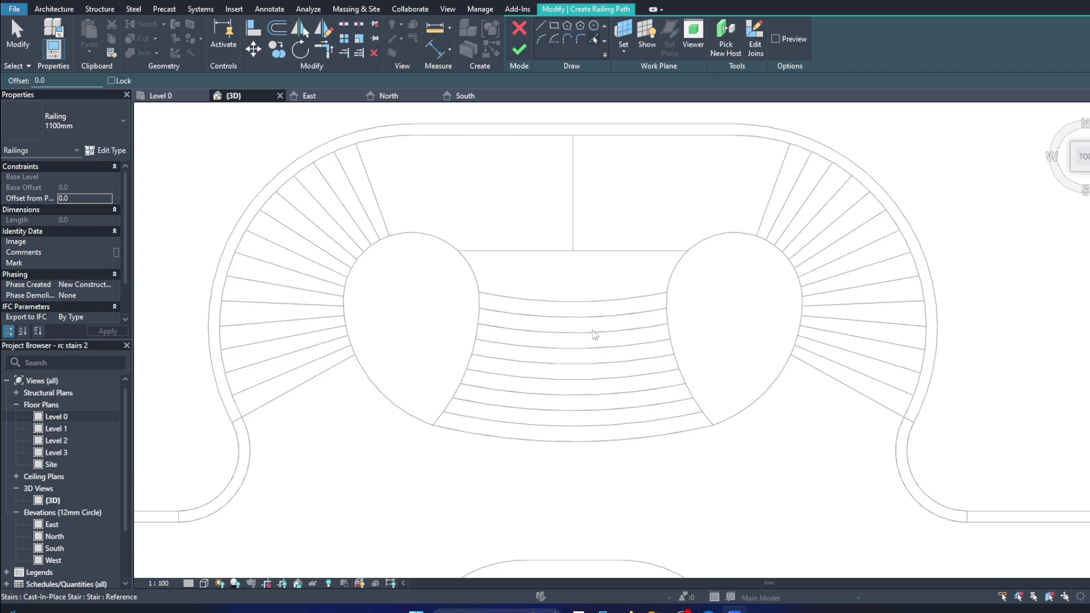
Step: Trace the flight's left curved edge at a 50 offset and create the 1100mm railing
scroll(463, 372, "up", 2)
type("50")
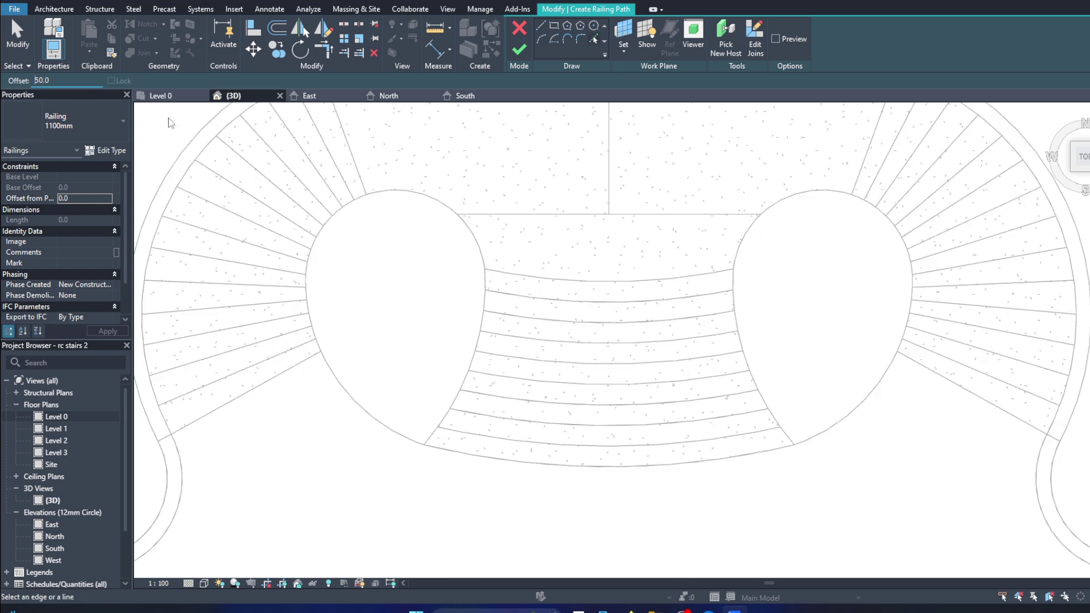
scroll(454, 398, "up", 2)
scroll(427, 496, "down", 1)
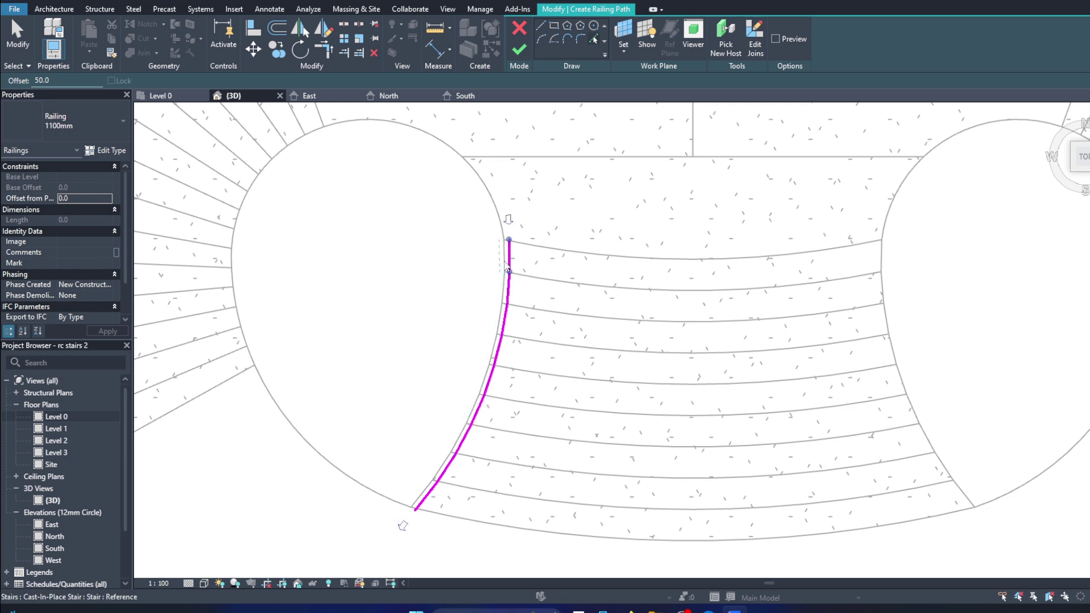
scroll(568, 279, "down", 2)
scroll(502, 404, "down", 2)
scroll(612, 296, "down", 2)
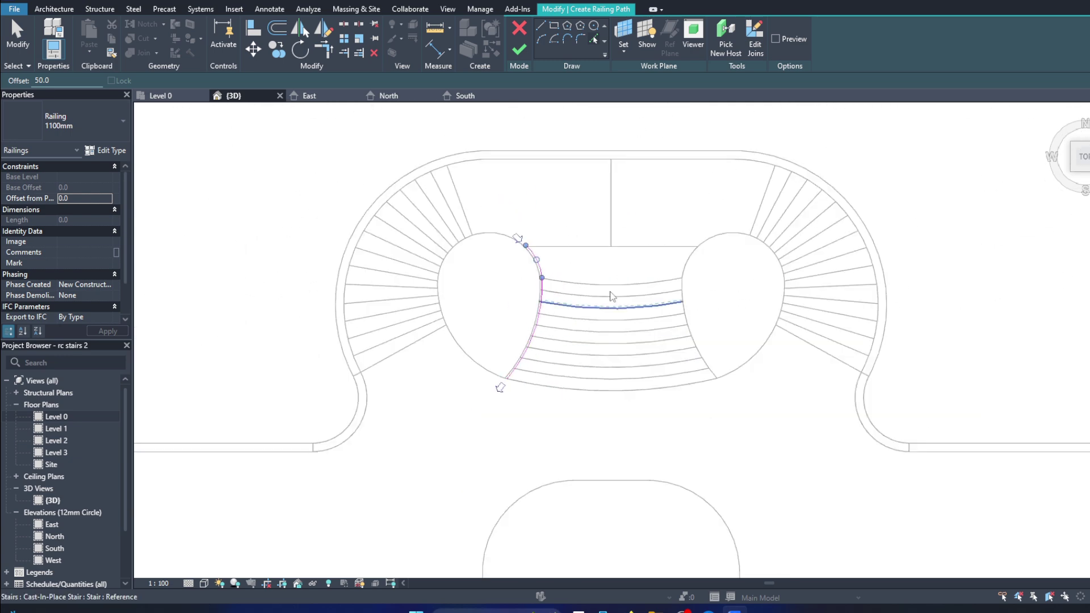
left_click(523, 55)
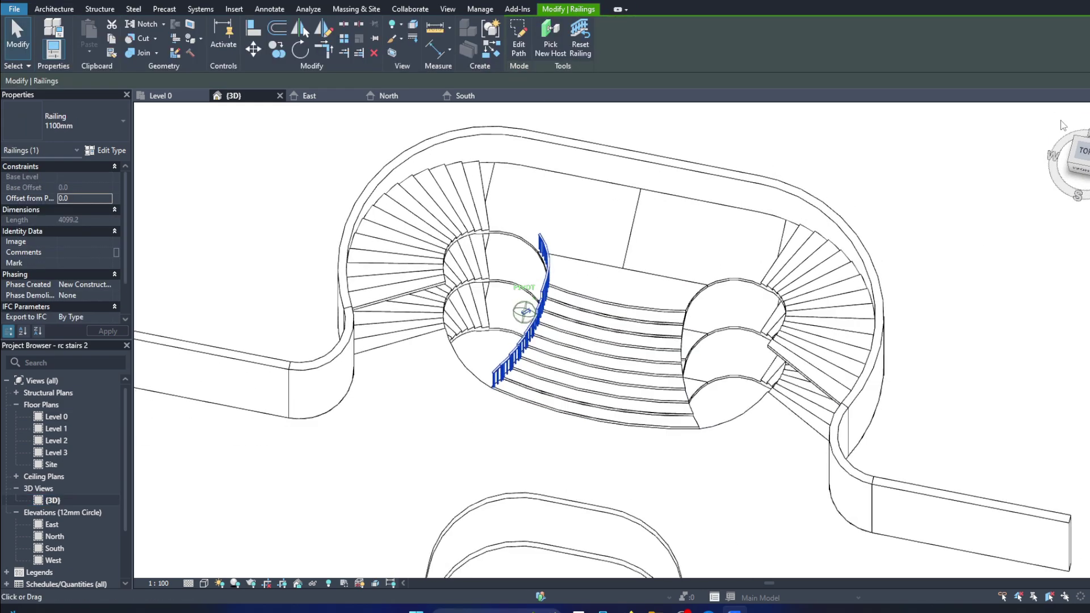
Step: Reopen the railing path in top view and delete the short stray sketch segment
middle_click_drag(518, 309, 545, 291, "shift")
double_click(570, 284)
scroll(591, 377, "up", 3)
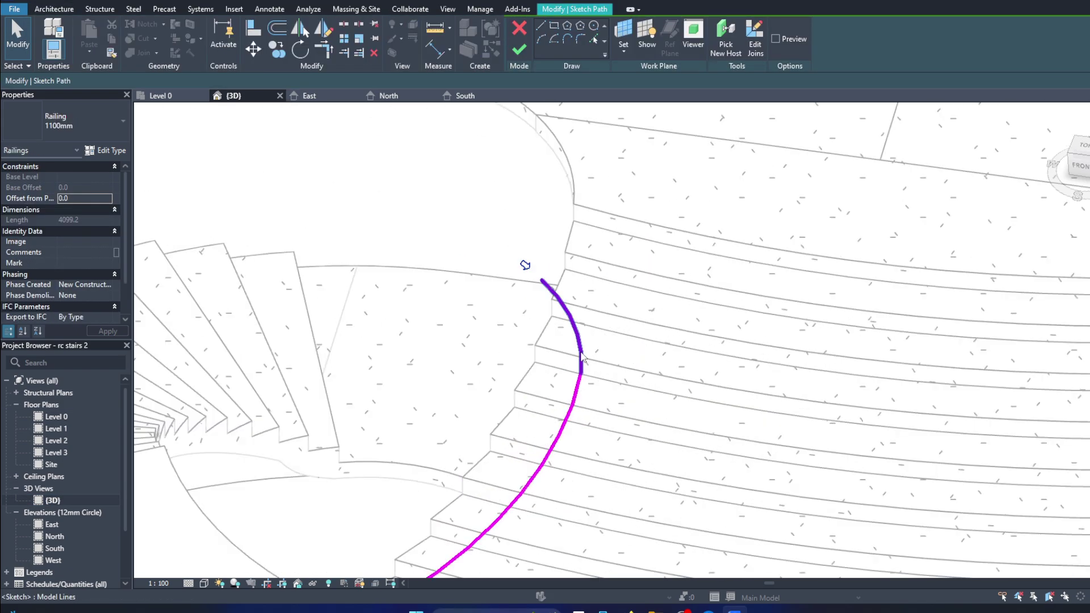
scroll(590, 377, "up", 2)
middle_click_drag(590, 378, 573, 395, "shift")
scroll(574, 395, "down", 3)
scroll(567, 369, "up", 3)
scroll(531, 267, "up", 2)
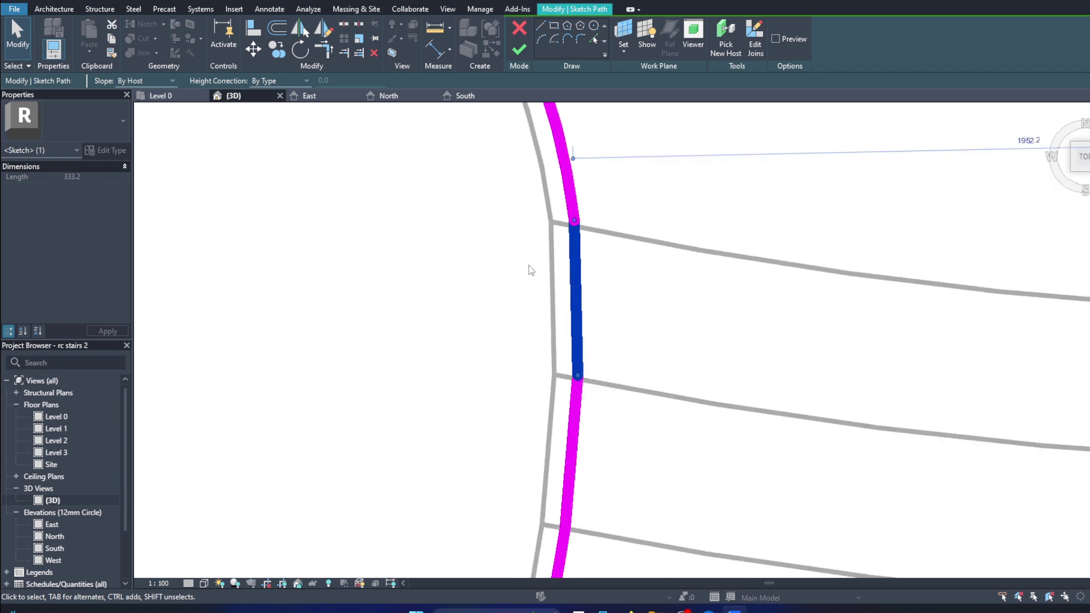
scroll(550, 377, "down", 3)
scroll(577, 306, "down", 1)
left_click_drag(449, 190, 586, 448)
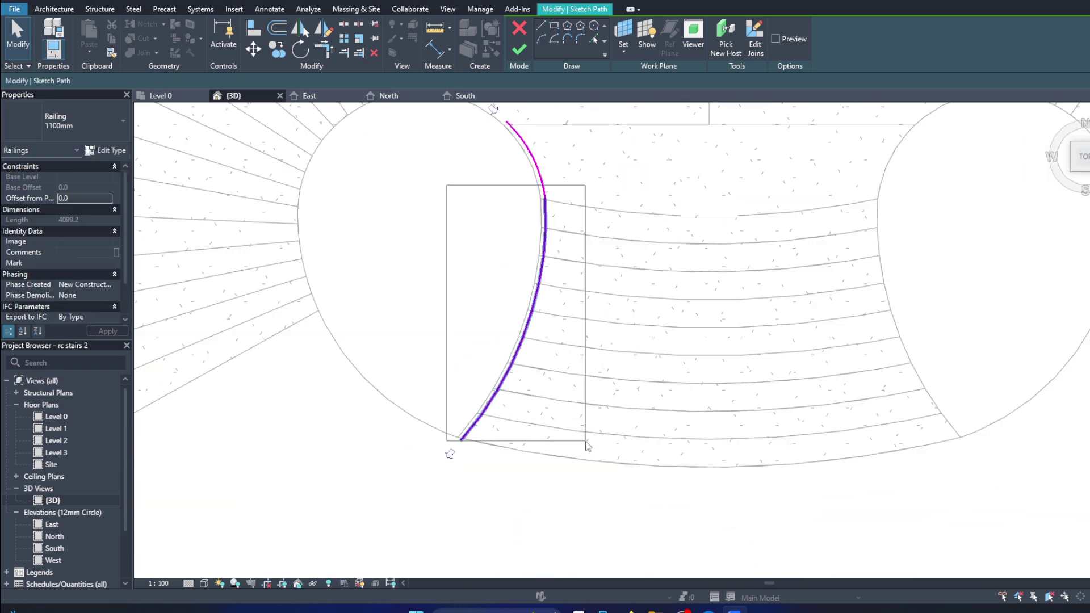
key("Delete")
Step: Draw a new path arc along the middle stair's curved inner edge
key("l")
key("i")
left_click(463, 438)
scroll(544, 199, "up", 3)
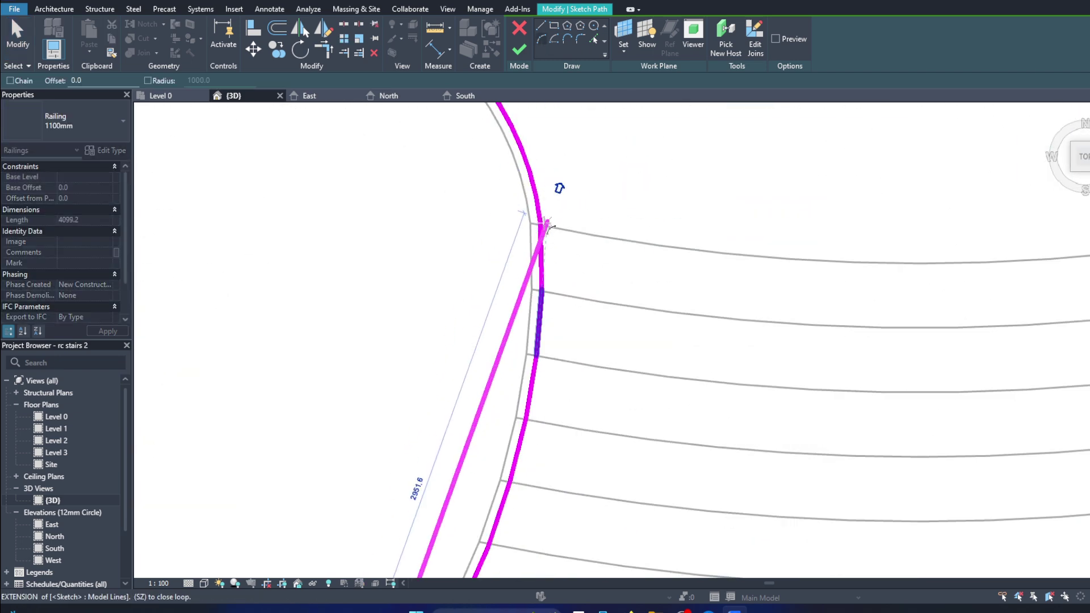
scroll(540, 222, "up", 1)
scroll(540, 222, "up", 2)
scroll(540, 233, "down", 2)
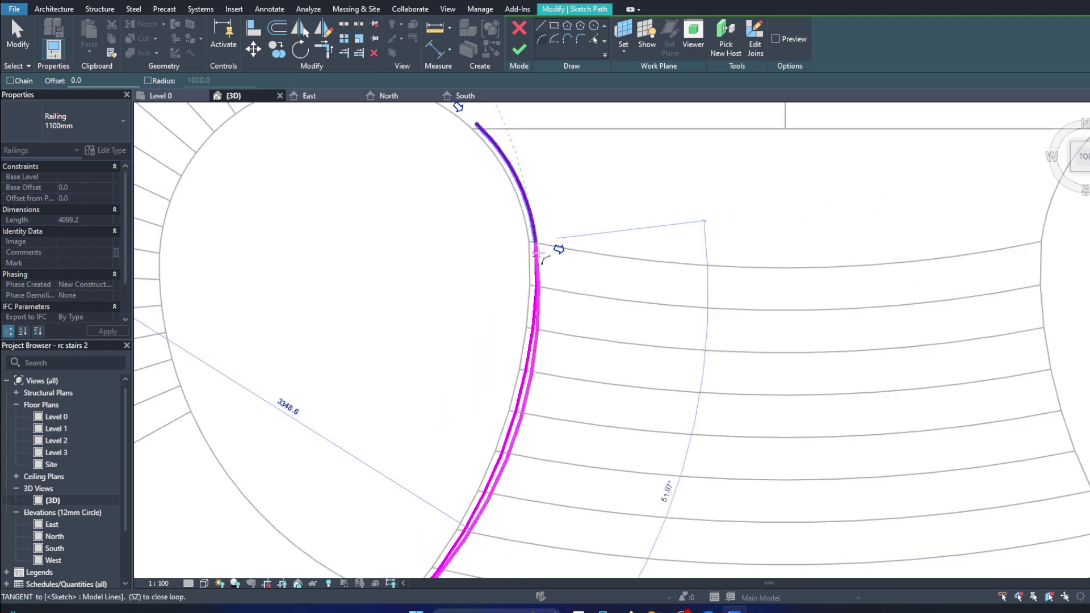
scroll(539, 233, "down", 2)
left_click(538, 249)
left_click(528, 341)
scroll(534, 284, "up", 3)
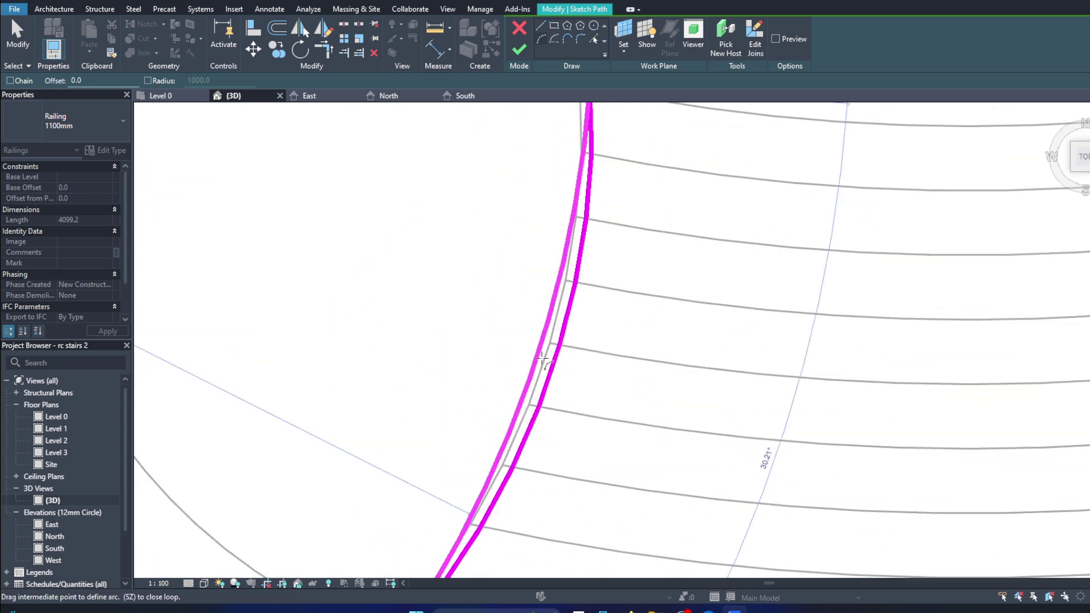
scroll(538, 224, "down", 2)
key("Escape")
Step: Check the path lines along the stair edge and finish, lengthening the railing to 4311.5
left_click_drag(521, 244, 630, 433)
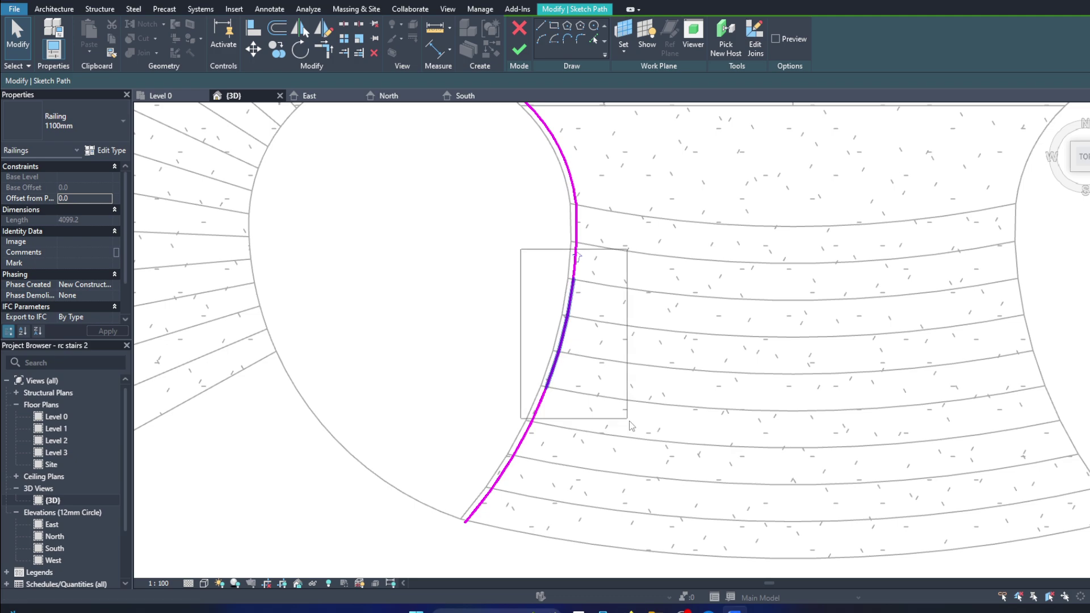
left_click_drag(453, 429, 549, 514)
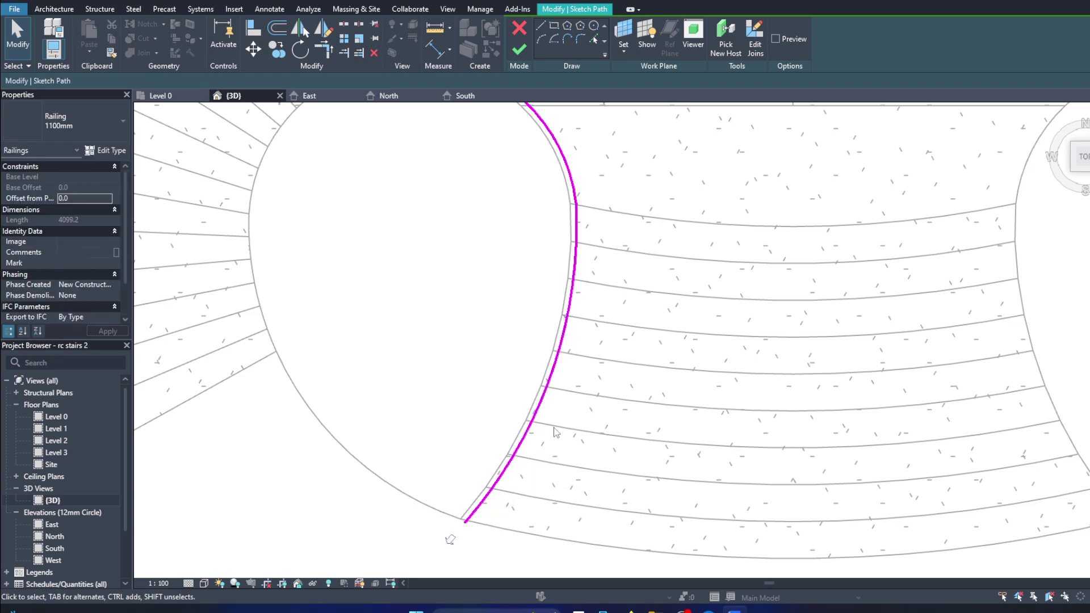
scroll(571, 202, "down", 3)
left_click(519, 50)
left_click(1077, 161)
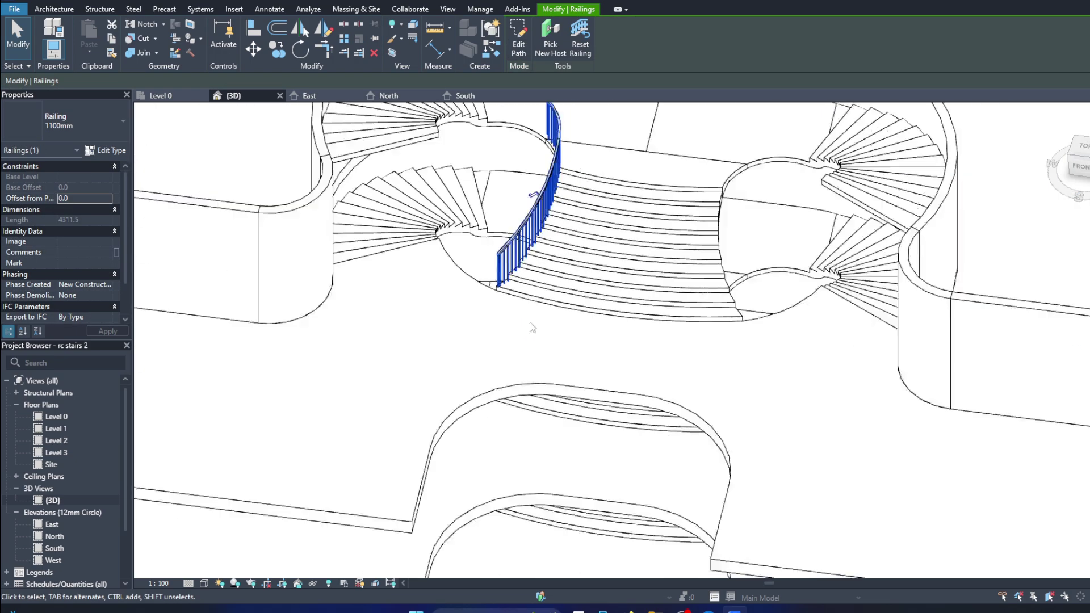
scroll(528, 318, "up", 3)
Step: Change the railing type to 900mm_Pipe after briefly trying Glass_Panel-Bottom_Fill
left_click(118, 151)
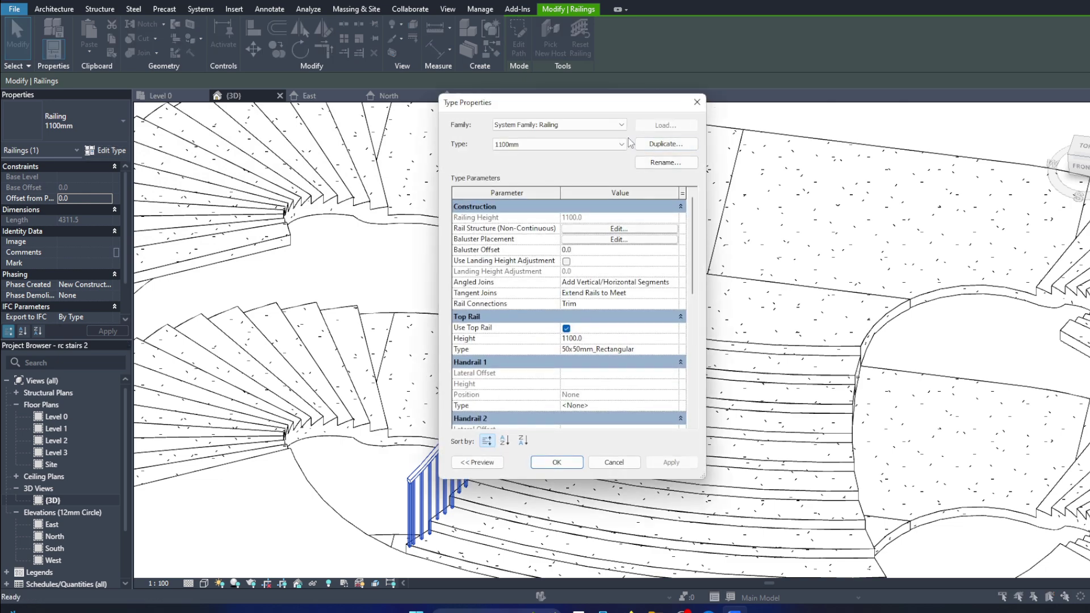
key("Escape")
left_click(79, 125)
left_click(63, 225)
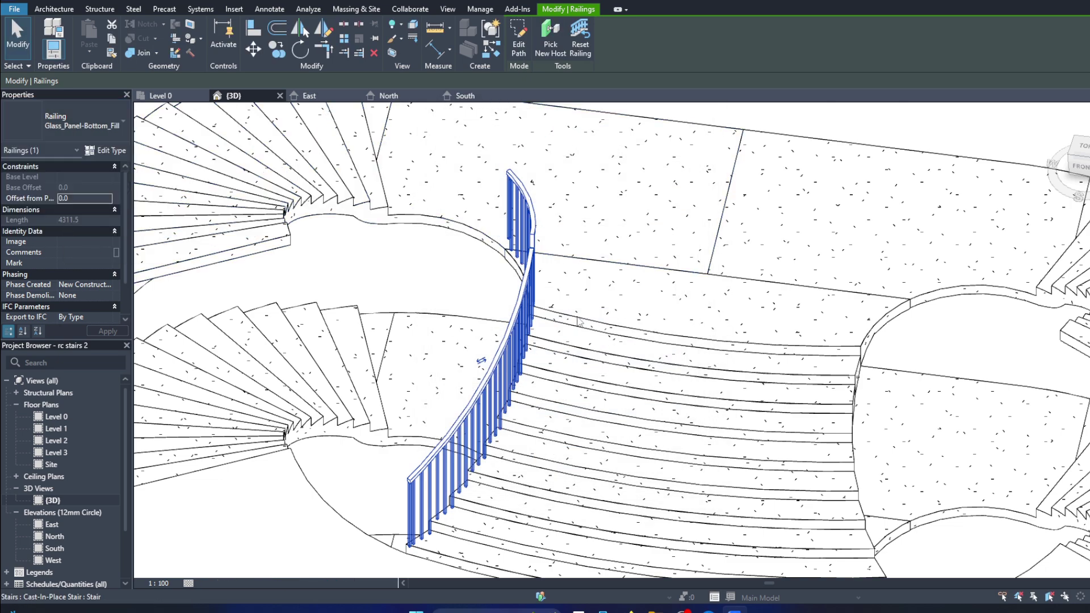
left_click(80, 124)
left_click(82, 198)
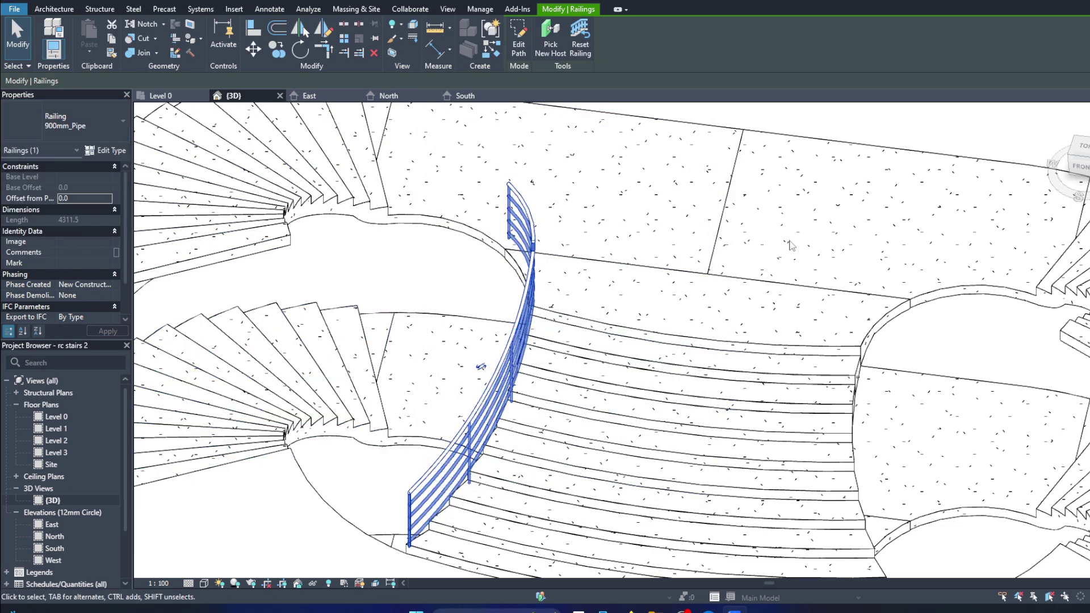
middle_click_drag(523, 469, 568, 397, "shift")
scroll(511, 341, "up", 3)
Step: Duplicate the 900mm_Pipe railing type as 900mm_Pipe 2
left_click(106, 150)
left_click(667, 144)
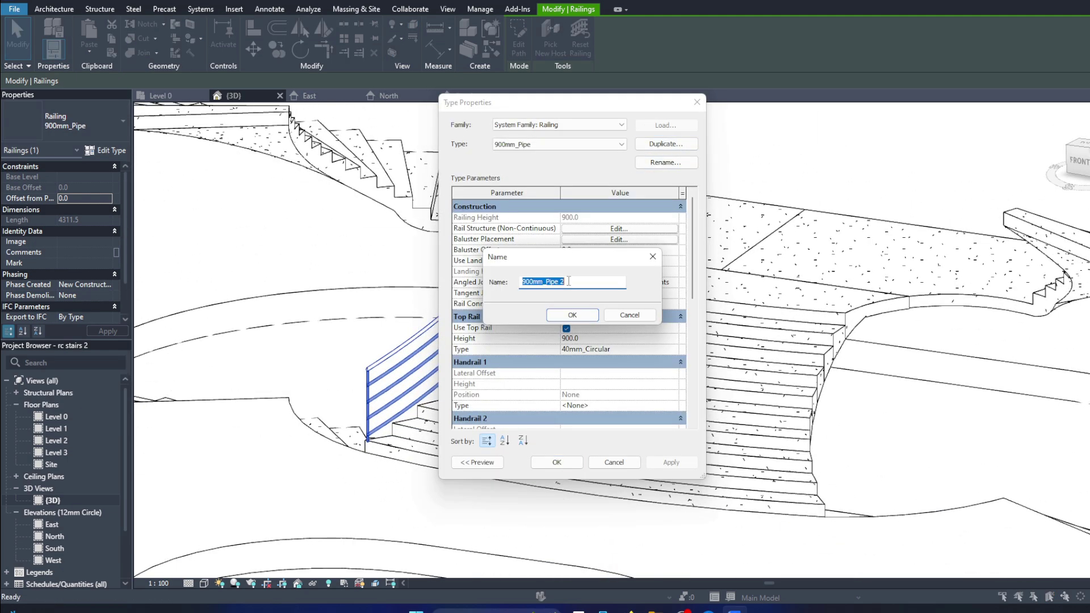
left_click(601, 342)
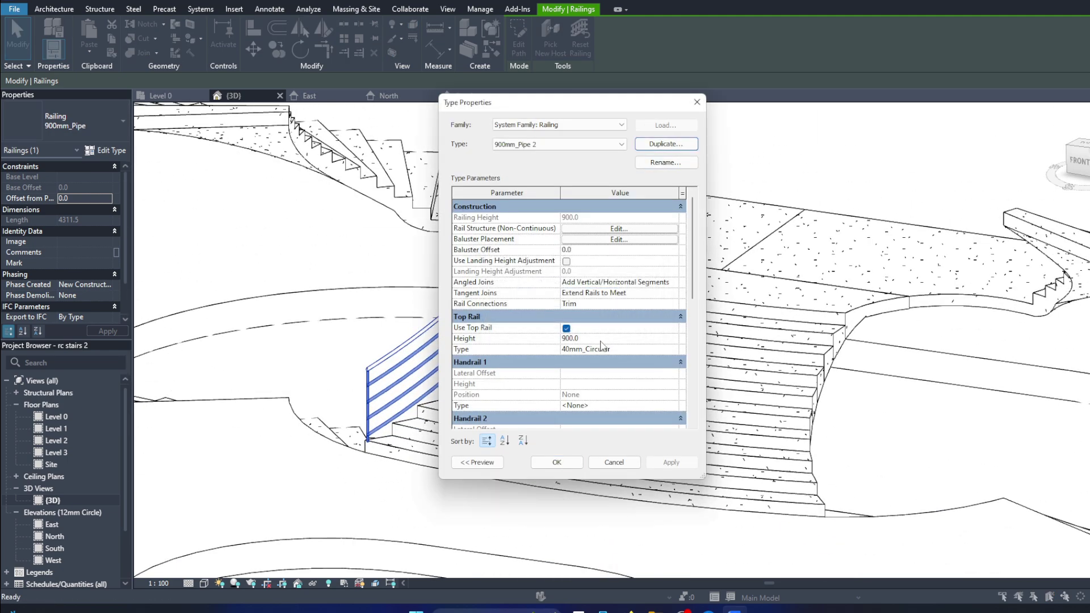
left_click(557, 462)
key("Escape")
Step: Remove an extra line from the railing path and finish the path edit
scroll(511, 340, "down", 3)
mouse_move(397, 284)
middle_mouse_down("shift")
mouse_move(291, 178)
mouse_move(484, 234)
middle_mouse_up("shift")
scroll(483, 234, "up", 3)
double_click(483, 234)
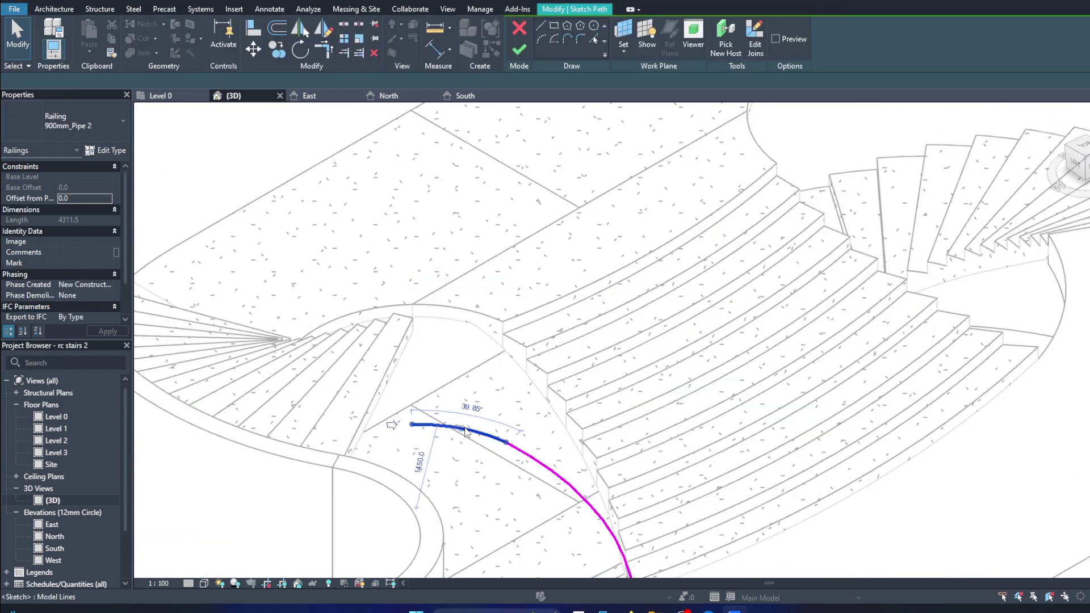
key("Delete")
left_click(519, 50)
scroll(511, 341, "down", 3)
Step: Set the top rail height to 1100 and insert a new rail below Rail 4
left_click(106, 150)
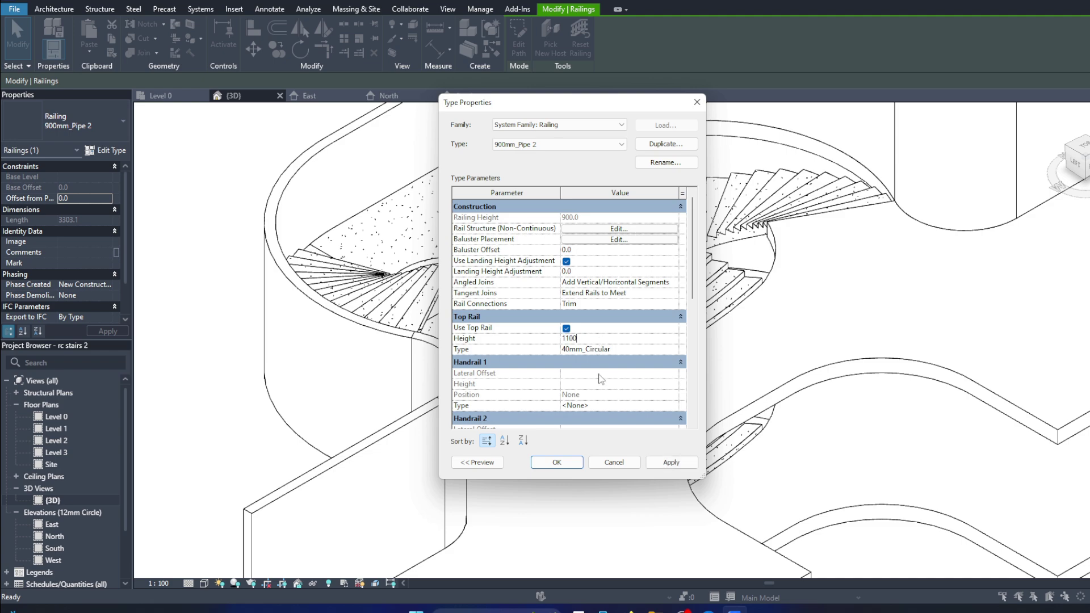
left_click(671, 462)
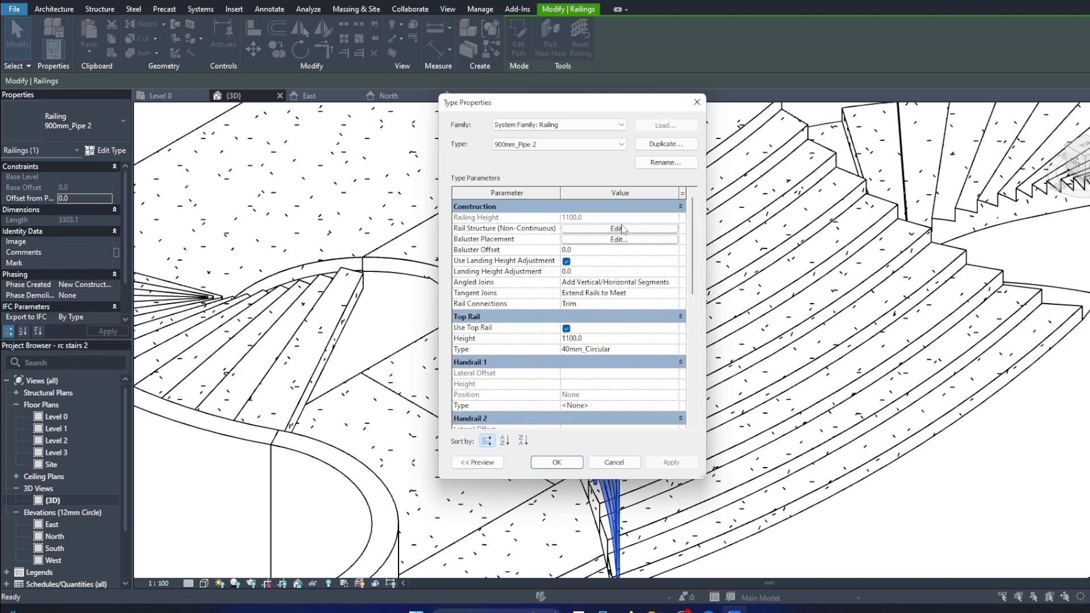
left_click(619, 228)
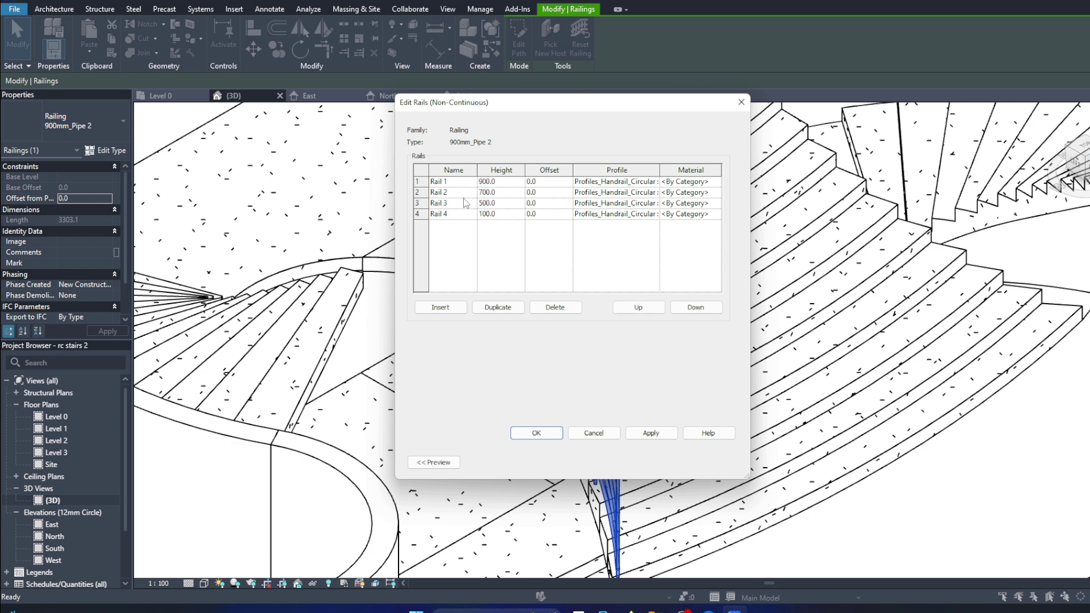
type("300")
left_click(419, 215)
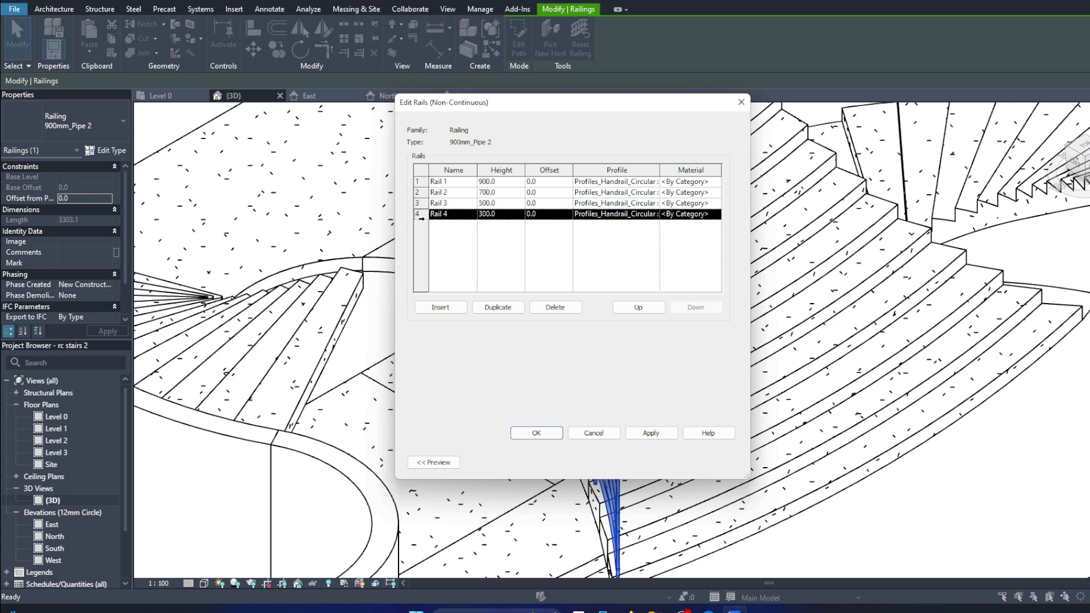
left_click(506, 217)
left_click(482, 227)
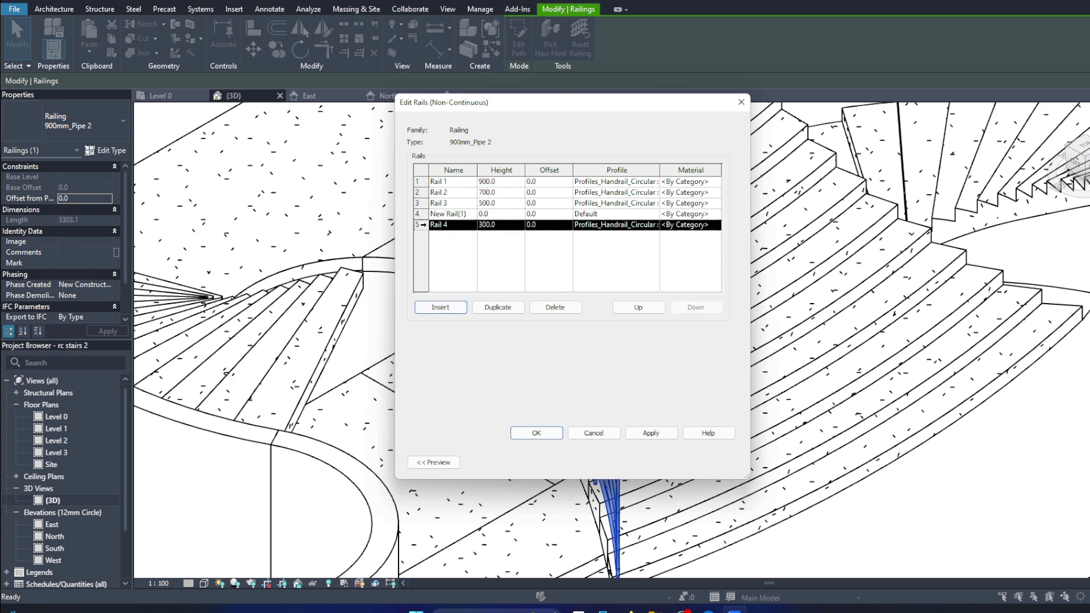
left_click(695, 307)
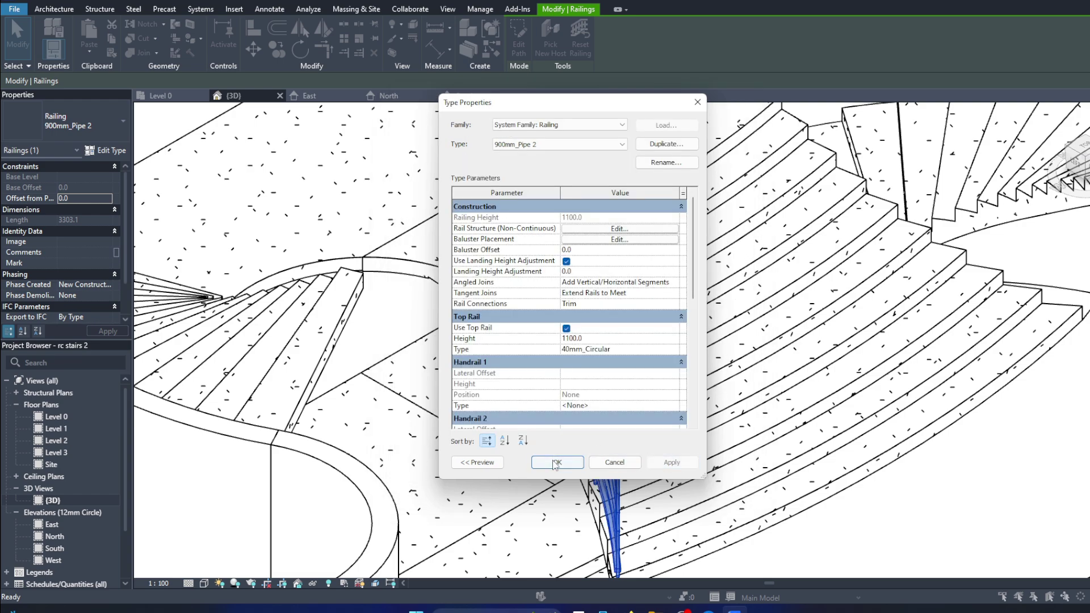
left_click(555, 463)
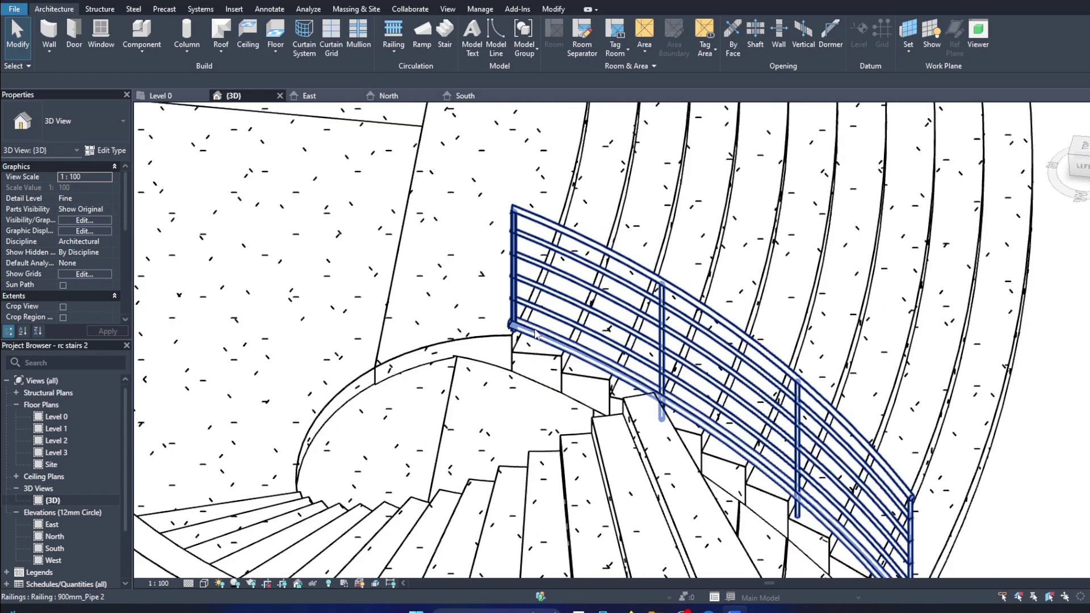
Step: Refinish the path and confirm rails at 900, 700, 500 and 300 under the top rail
double_click(535, 334)
left_click(519, 49)
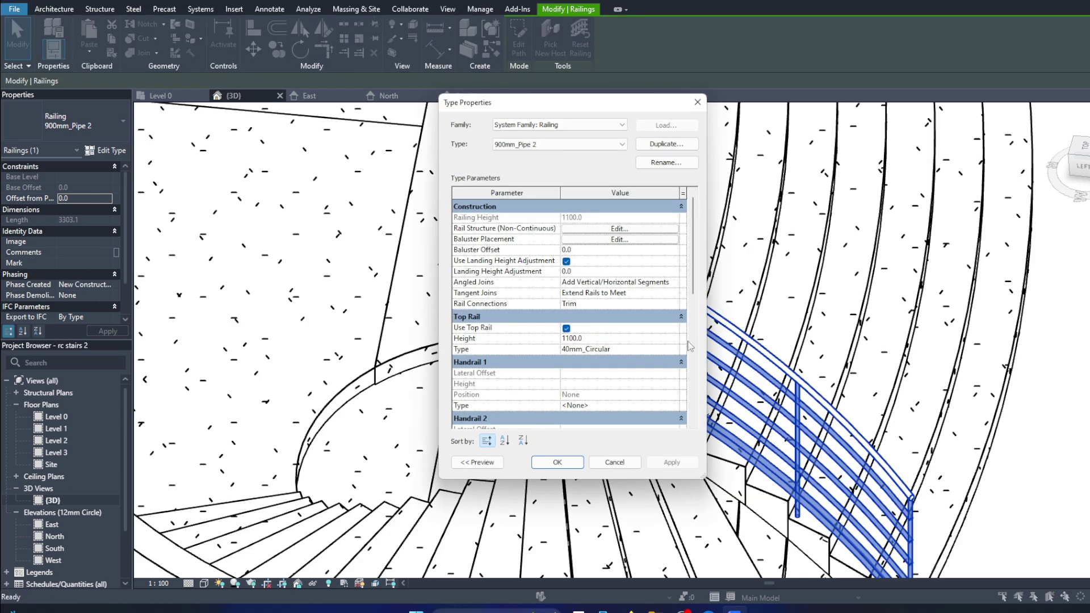
left_click(648, 229)
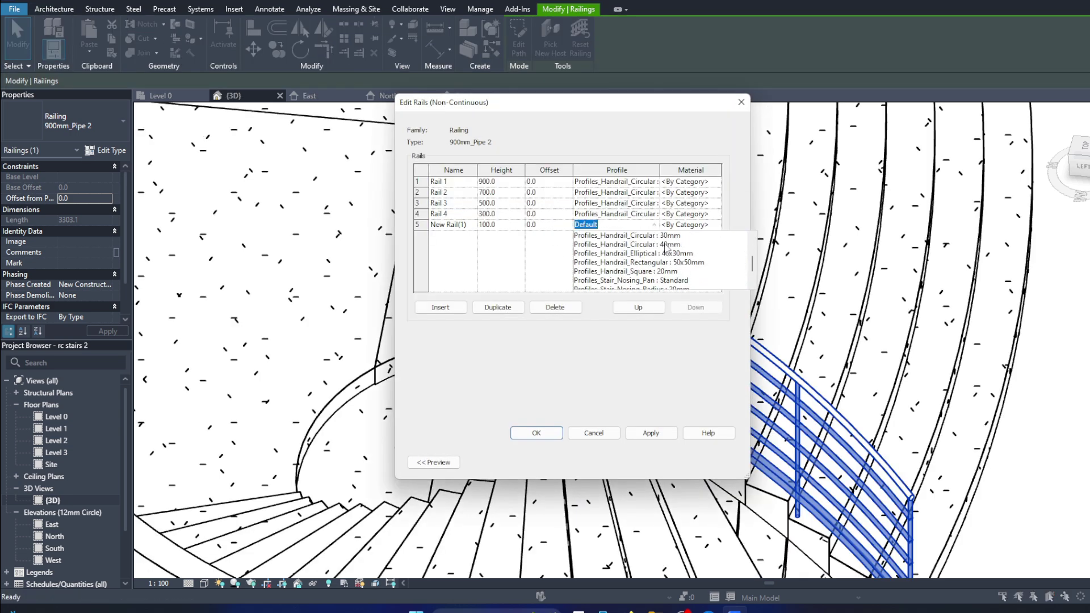
left_click(652, 438)
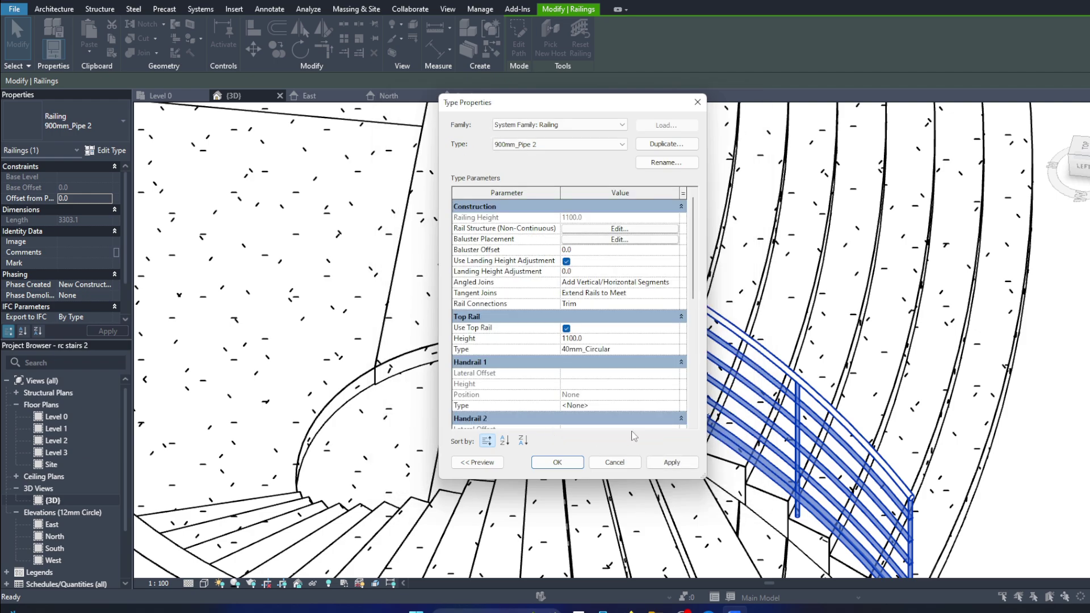
left_click(557, 461)
middle_click_drag(567, 461, 451, 471, "shift")
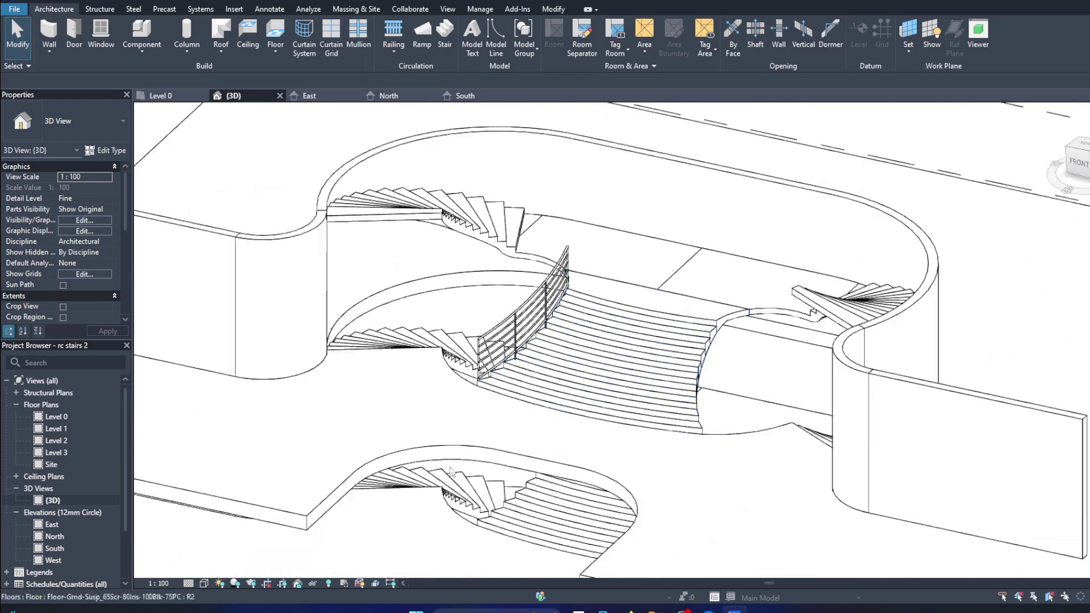
Step: Switch the 3D view to the Shaded visual style
left_click(204, 583)
left_click(227, 530)
scroll(519, 237, "up", 5)
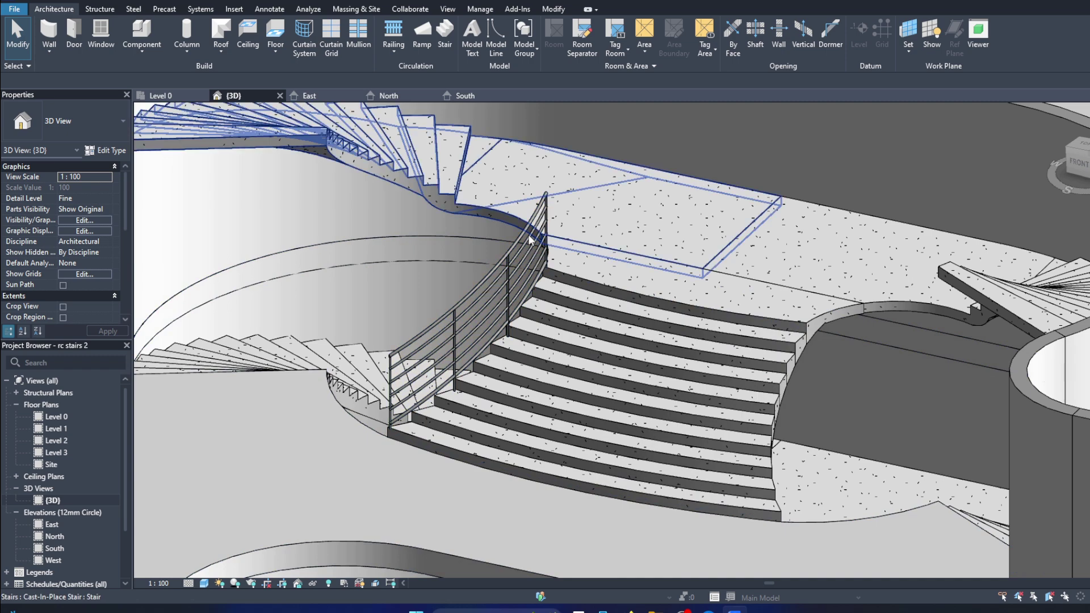
left_click(519, 238)
key("Escape")
Step: Mirror the pipe railing onto the stair's opposite curved edge and begin a new railing path sketch
left_click(510, 246)
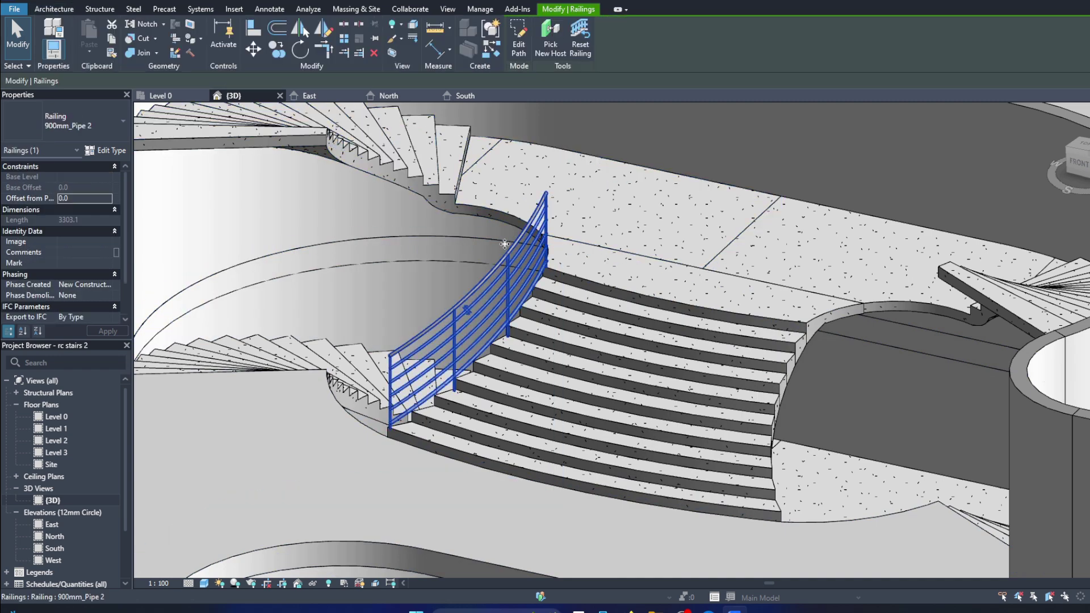
key("m")
key("m")
left_click(707, 250)
scroll(707, 251, "down", 4)
middle_click_drag(706, 250, 636, 295, "shift")
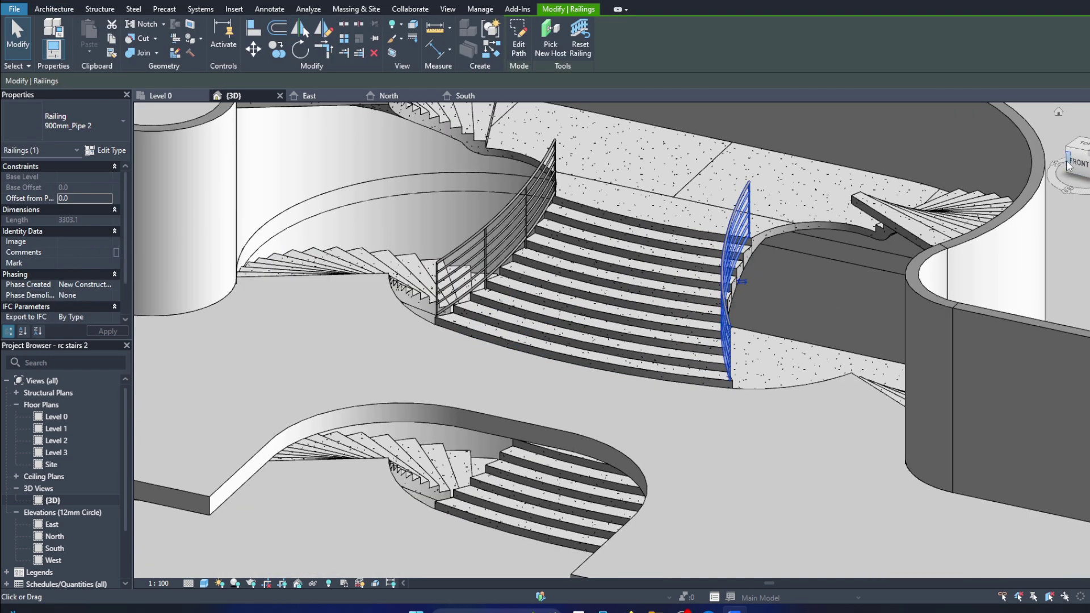
key("Escape")
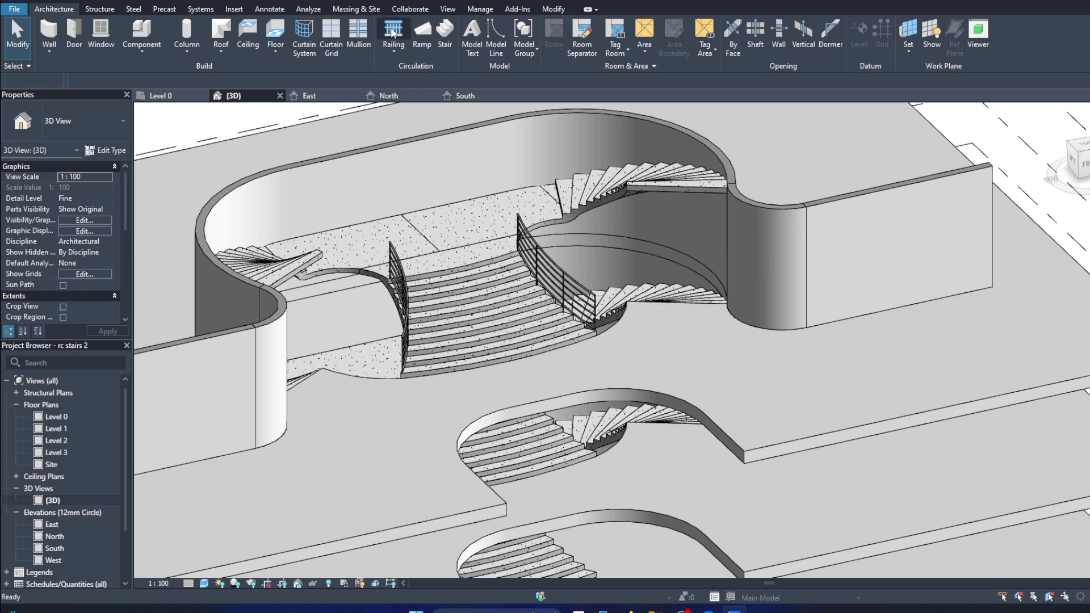
left_click(393, 33)
scroll(577, 264, "up", 2)
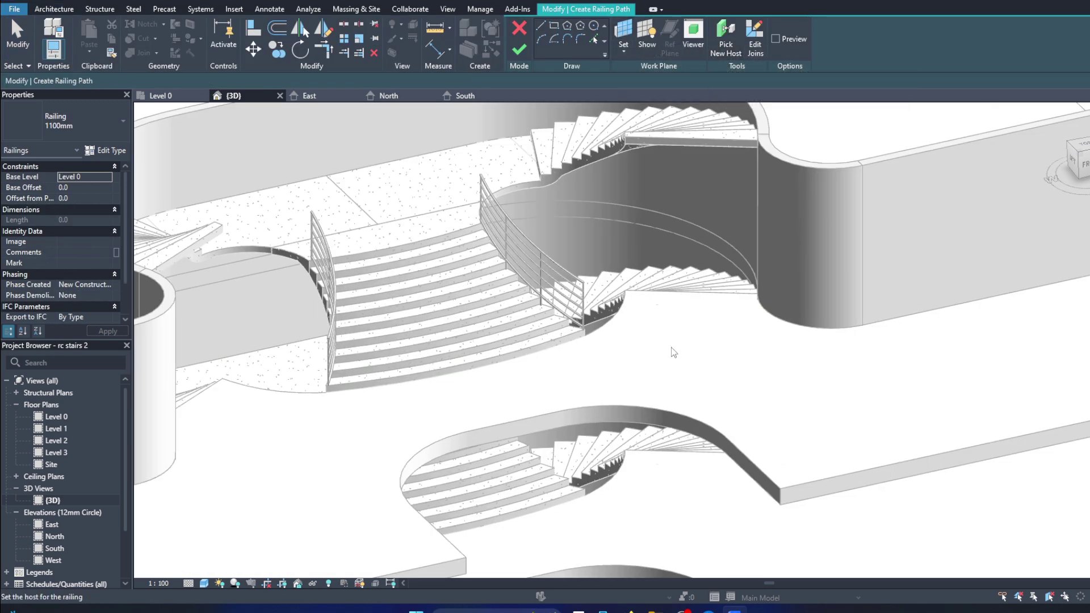
Step: Look straight down on the stair opening and stop picking edges for the path
left_click(1084, 145)
scroll(458, 390, "up", 4)
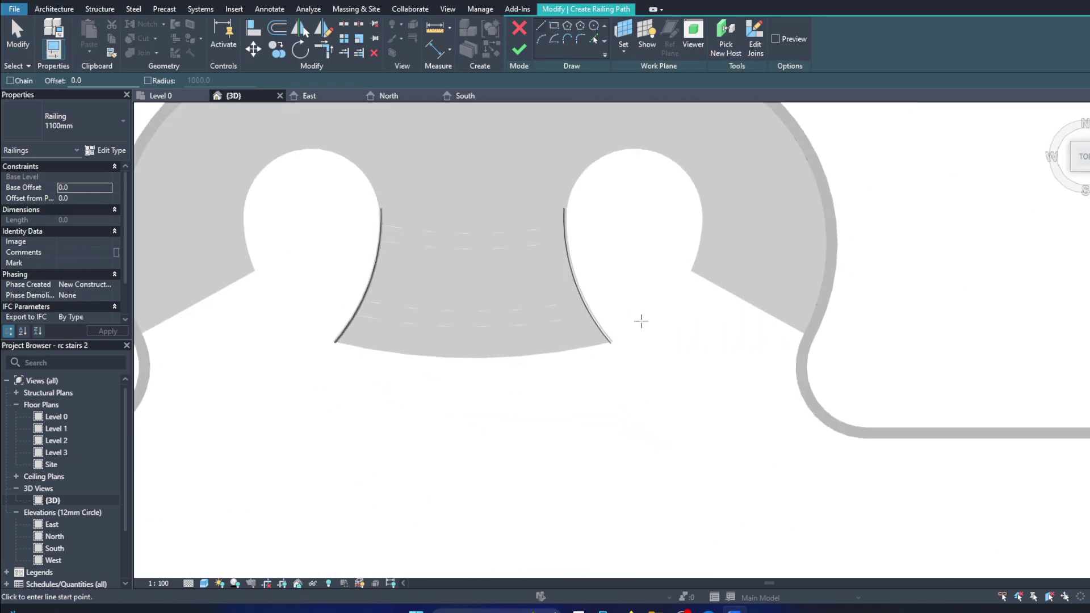
scroll(518, 262, "up", 3)
scroll(429, 340, "up", 1)
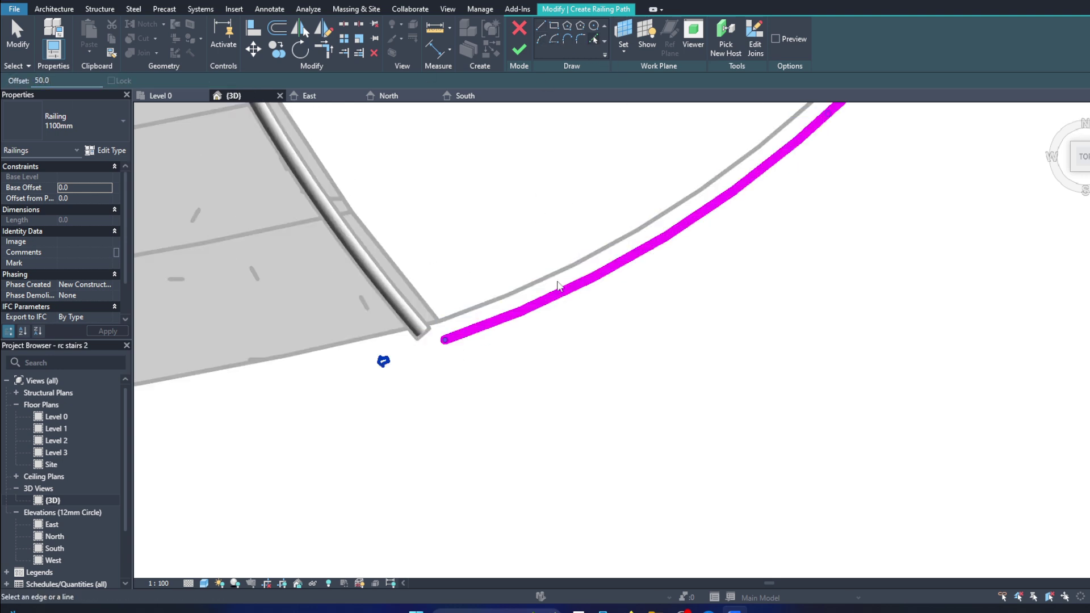
scroll(558, 286, "up", 1)
key("Escape")
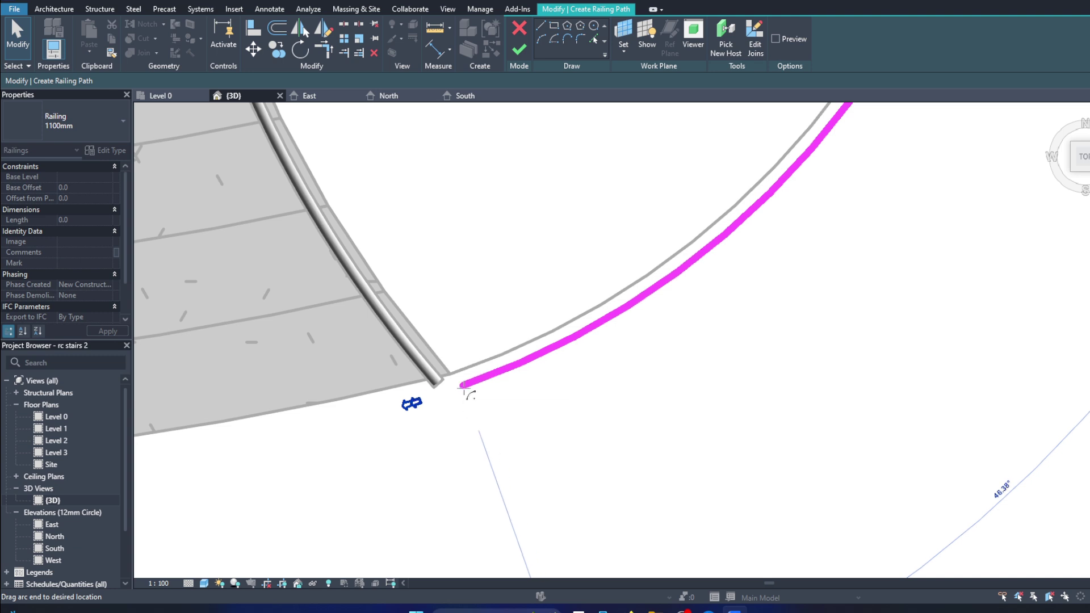
scroll(464, 387, "down", 3)
scroll(499, 420, "up", 1)
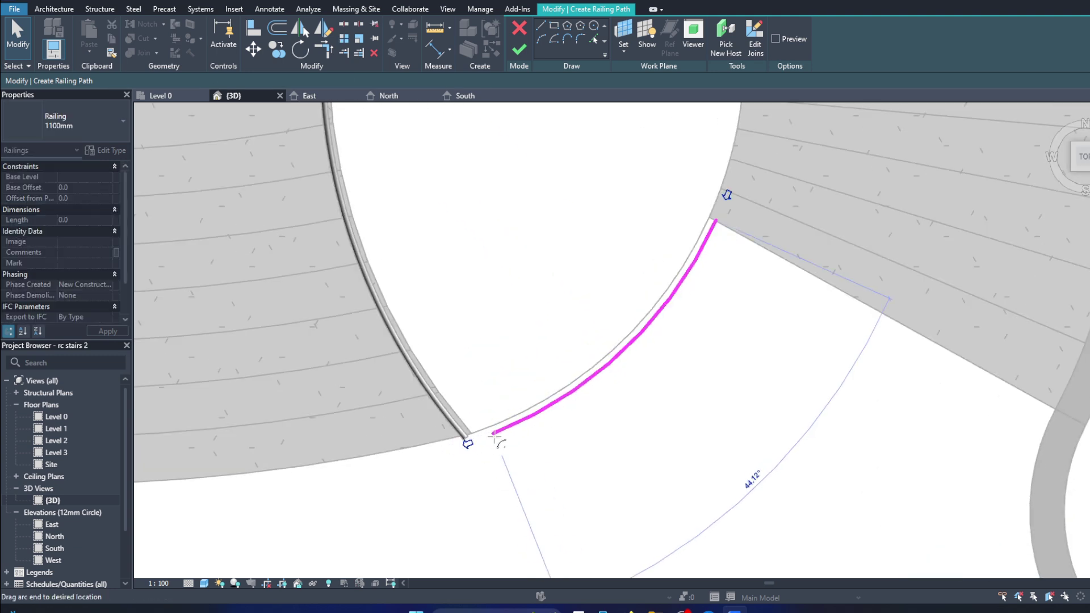
scroll(500, 436, "up", 1)
Step: Draw a start-end-radius arc from the stair railing end to the existing path line
left_click(556, 43)
scroll(457, 433, "up", 2)
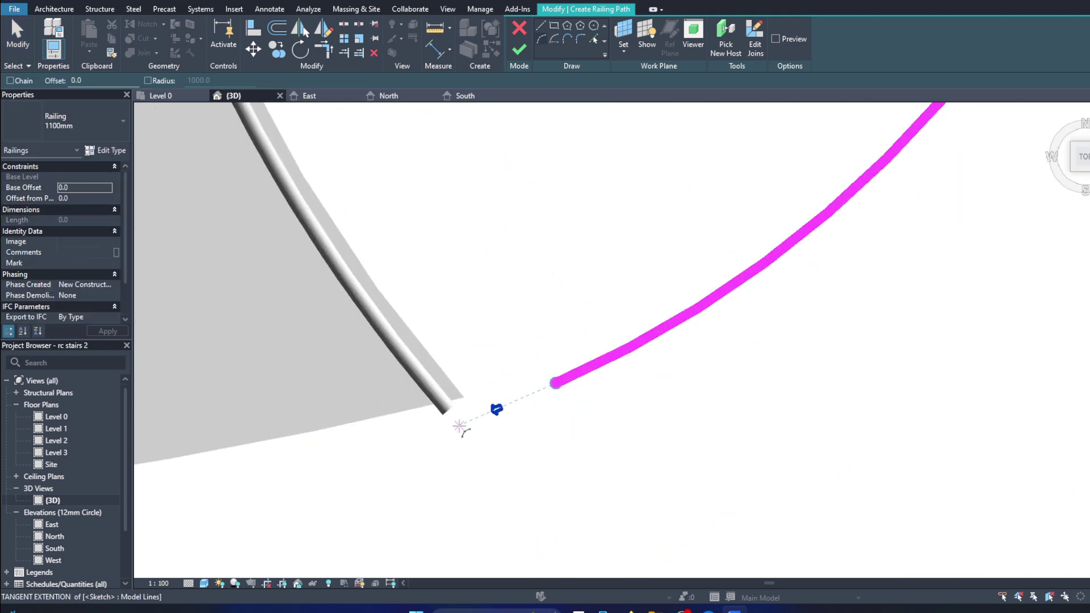
left_click(446, 410)
left_click(554, 384)
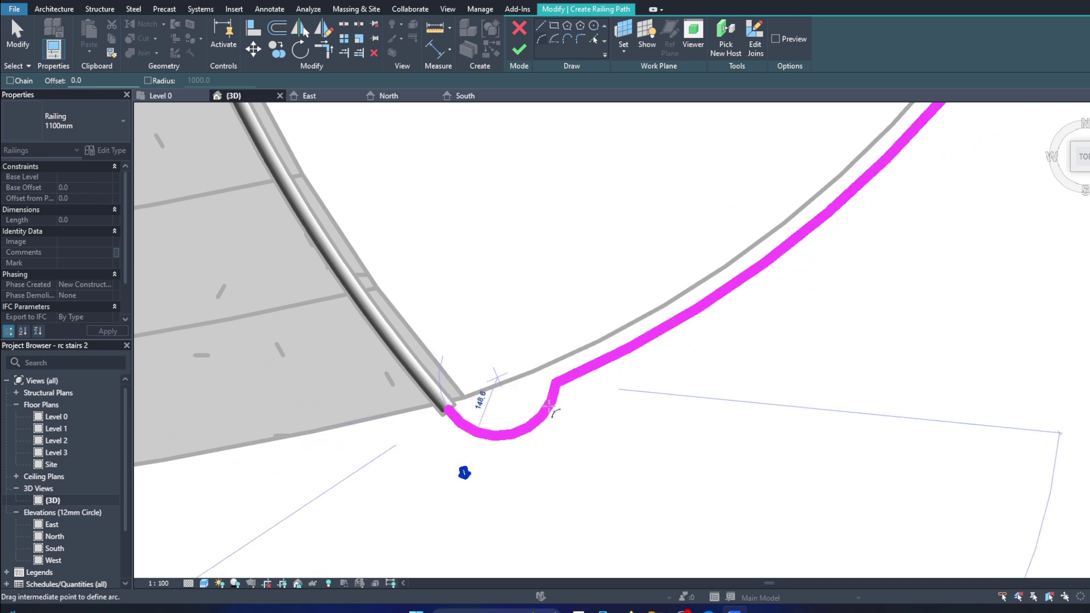
left_click(552, 410)
scroll(534, 397, "up", 2)
key("Escape")
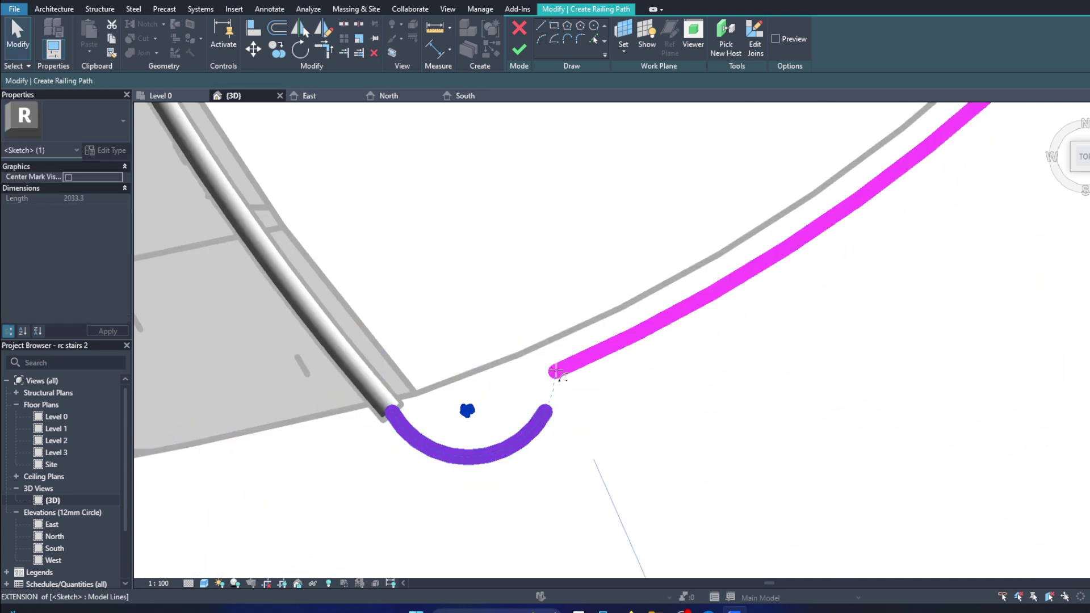
Step: Fillet the straight segment into the curved return, producing a 2398.4-long 1100mm railing
left_click(580, 38)
left_click(545, 415)
left_click(653, 324)
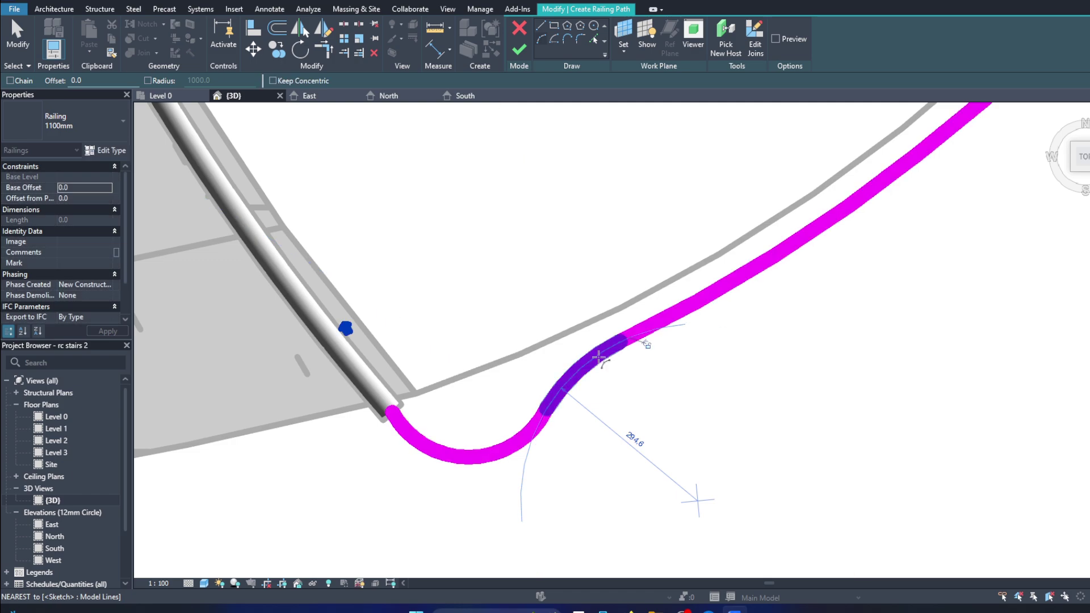
left_click(519, 50)
middle_click_drag(568, 341, 454, 313, "shift")
Step: Change the railing to 900mm_Pipe 2 and duplicate it as a new type 900mm_Pipe 3
scroll(450, 312, "up", 2)
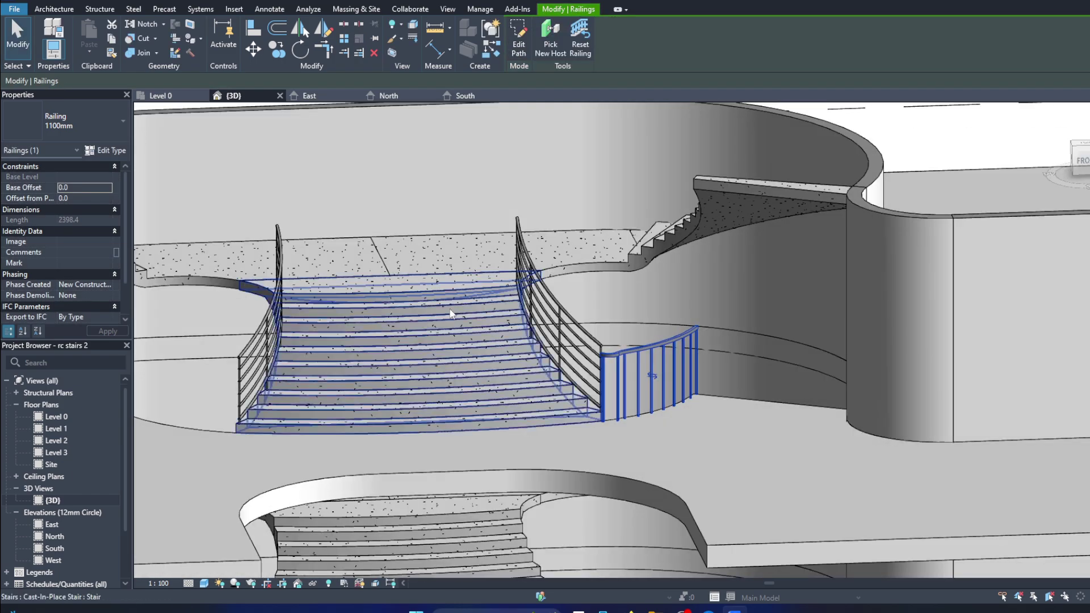
left_click(93, 130)
left_click(48, 210)
scroll(637, 375, "up", 2)
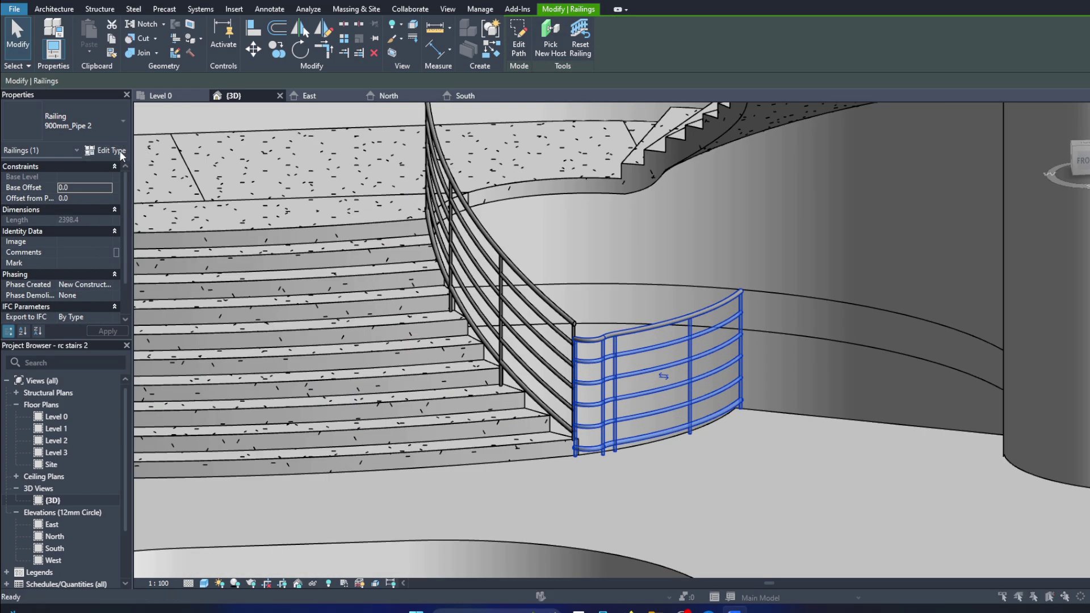
left_click(120, 155)
left_click(662, 144)
left_click(592, 322)
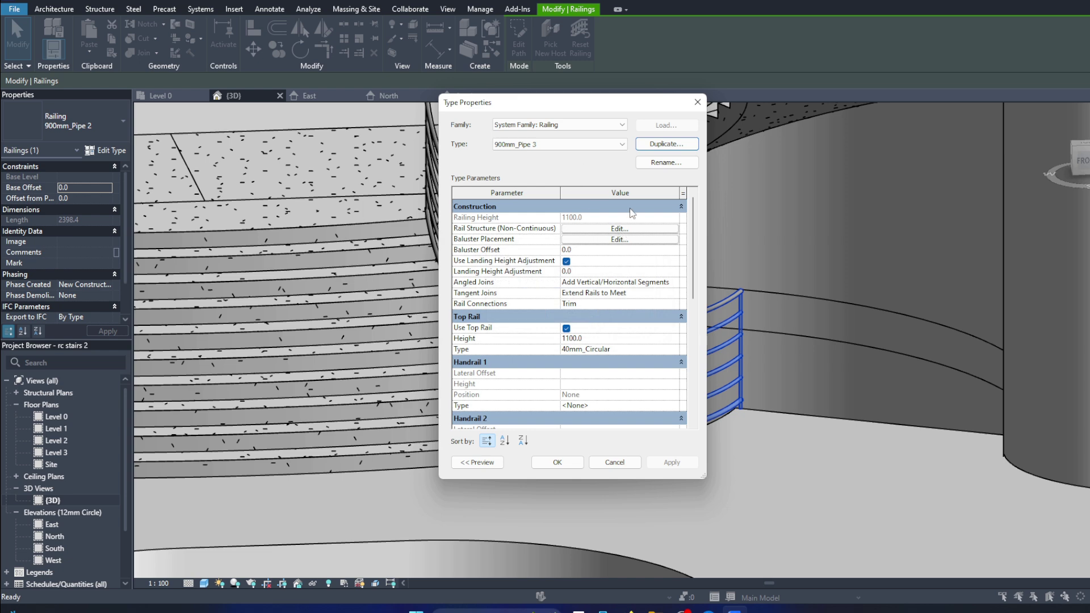
left_click(624, 229)
key("Return")
key("Return")
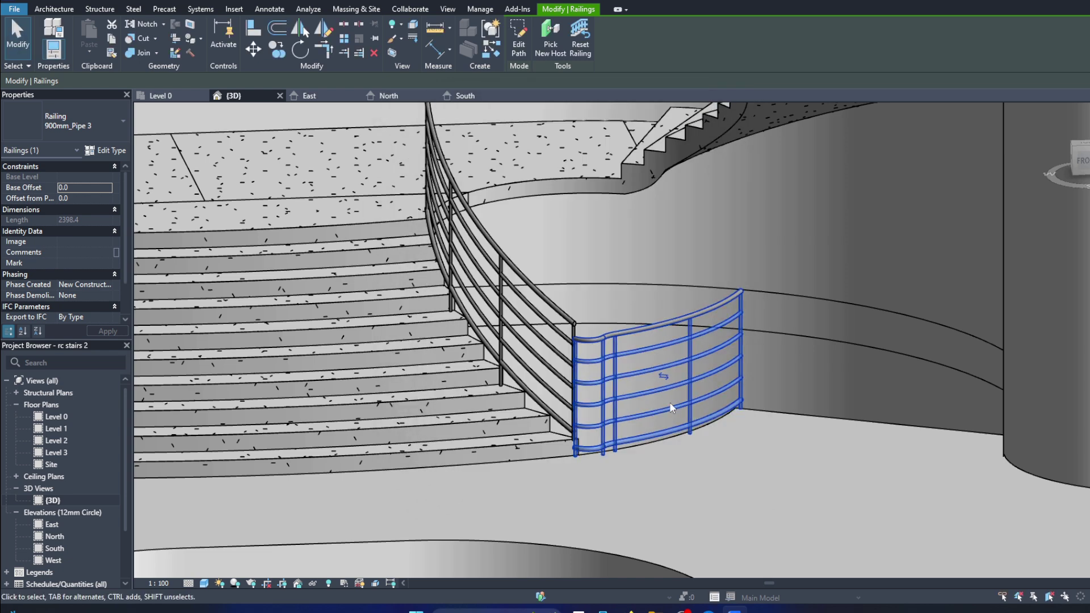
Step: Set the curved railing type's Top Rail Height to 1250
scroll(669, 402, "up", 2)
left_click(545, 286)
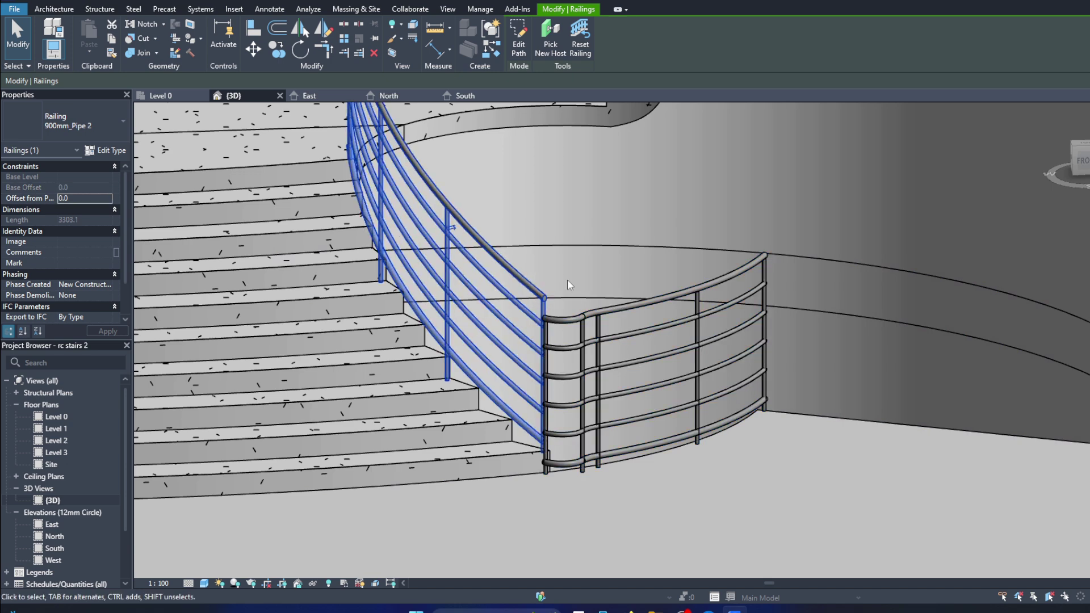
double_click(598, 336)
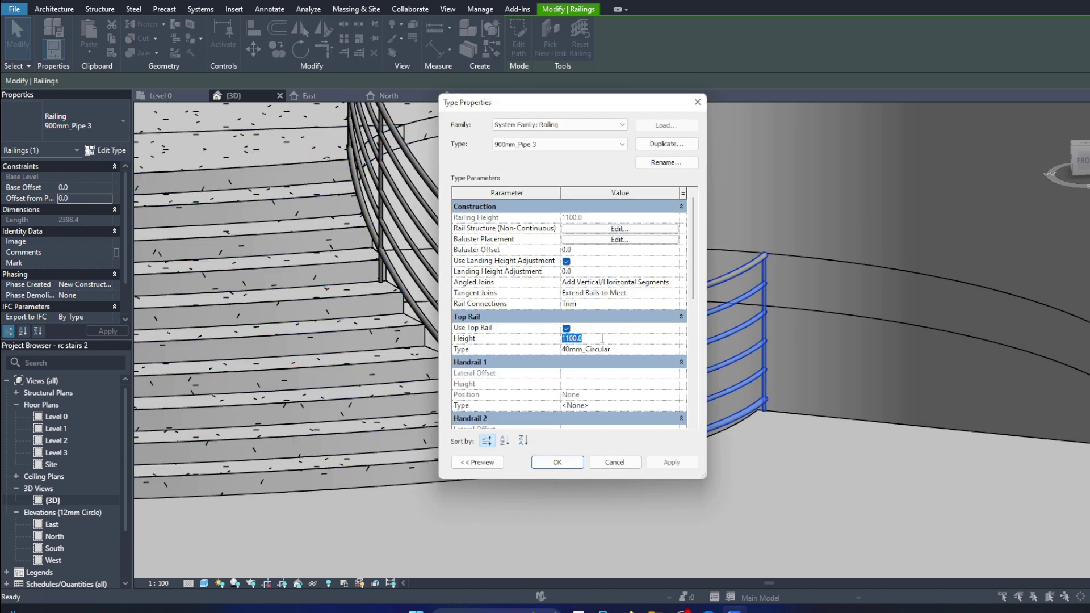
left_click(576, 465)
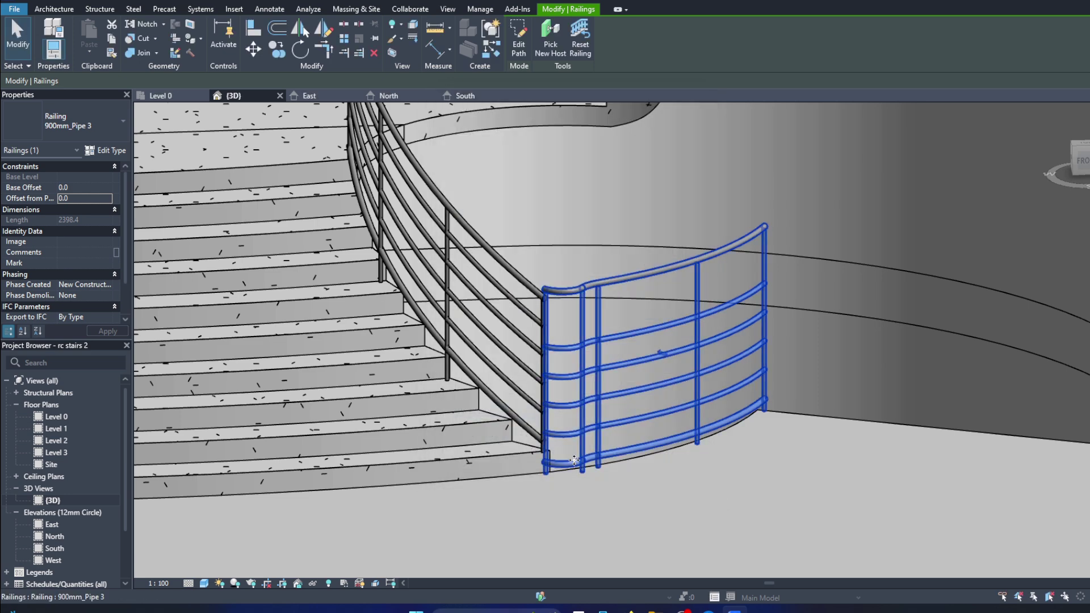
double_click(632, 345)
type("1250")
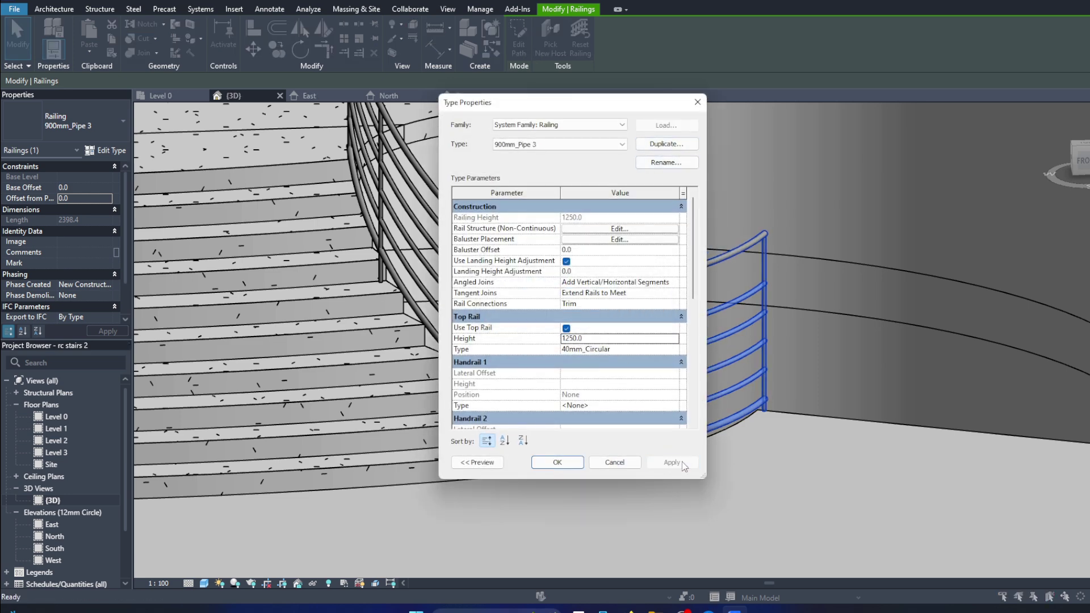
left_click(573, 463)
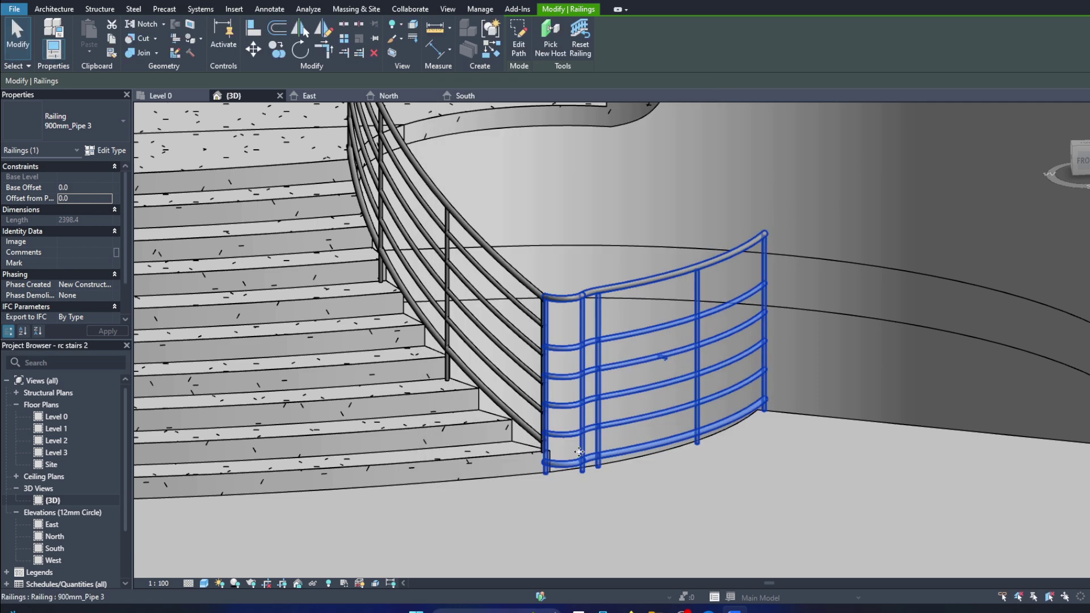
Step: Add a rail so the horizontal rails sit at 1050, 850, 650, 450 and 250
double_click(579, 303)
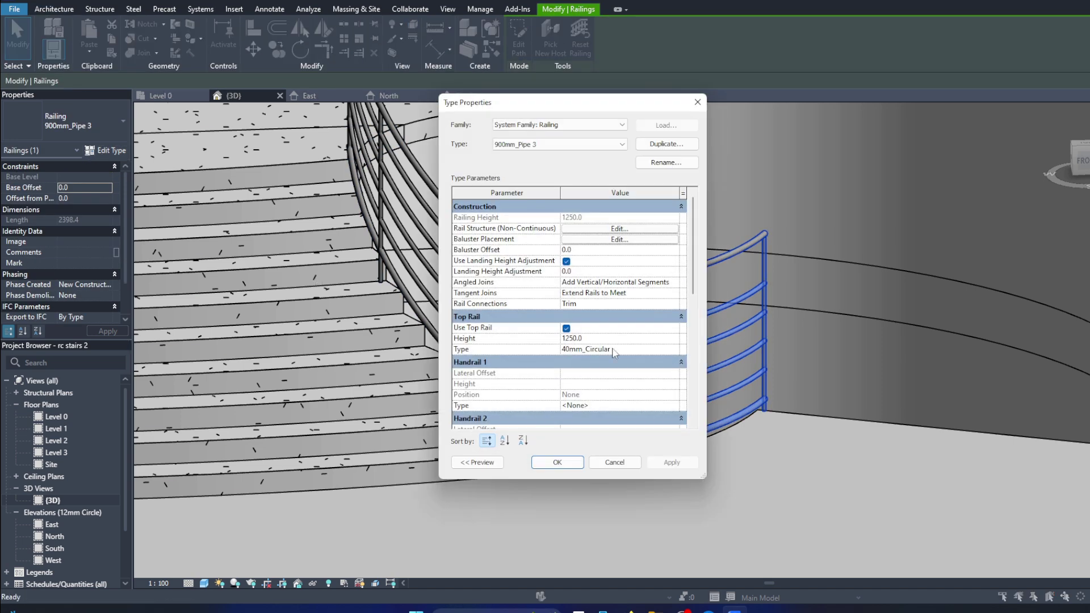
left_click(634, 230)
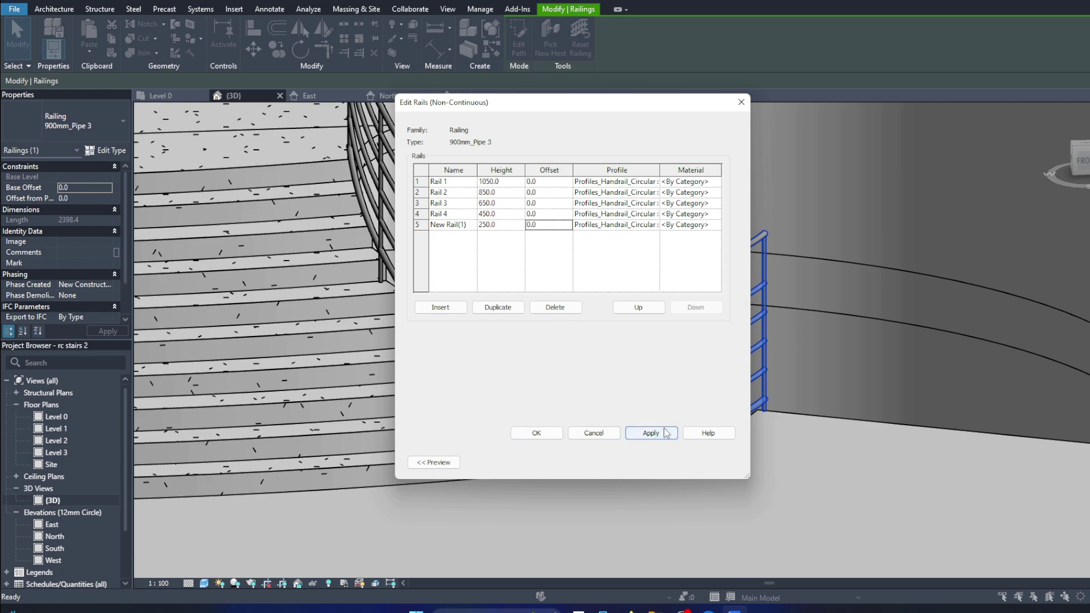
left_click(537, 434)
left_click(557, 462)
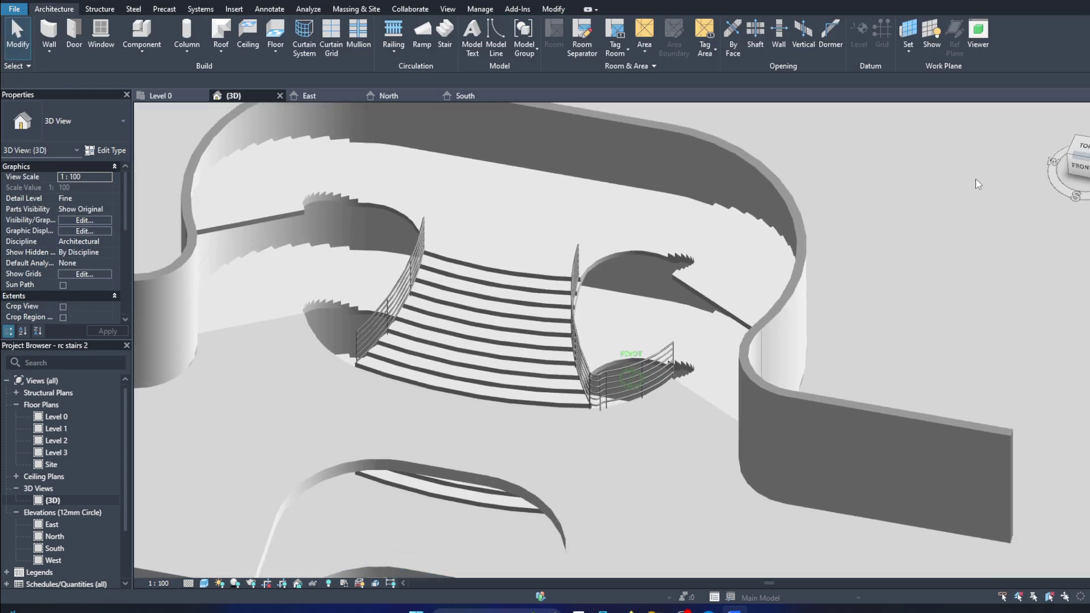
Step: Sketch a railing path along the upper opening edge with a 50 offset and finish it
left_click(1070, 165)
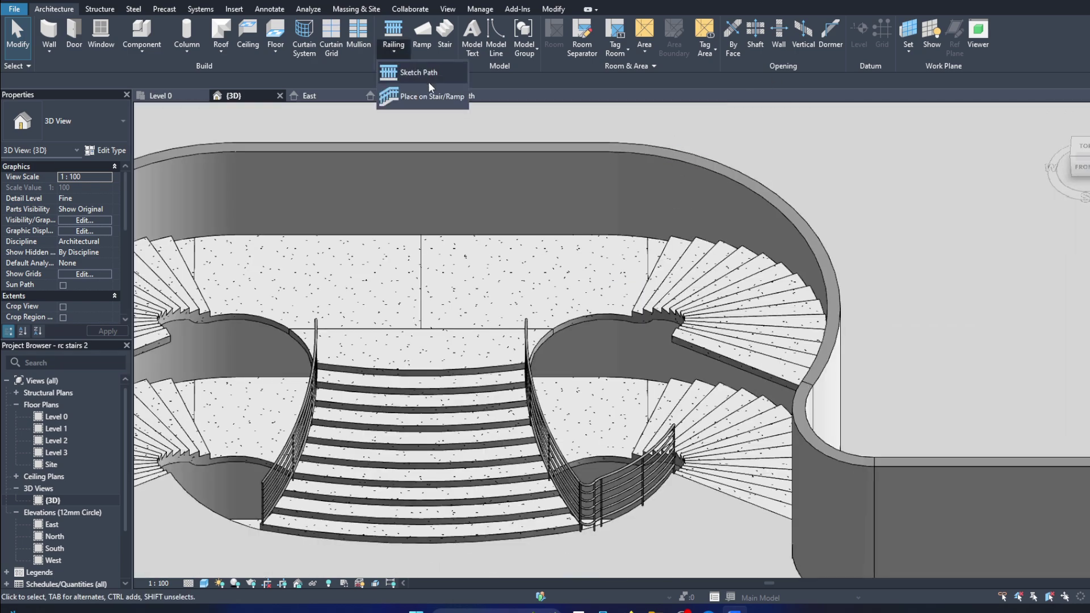
left_click(429, 83)
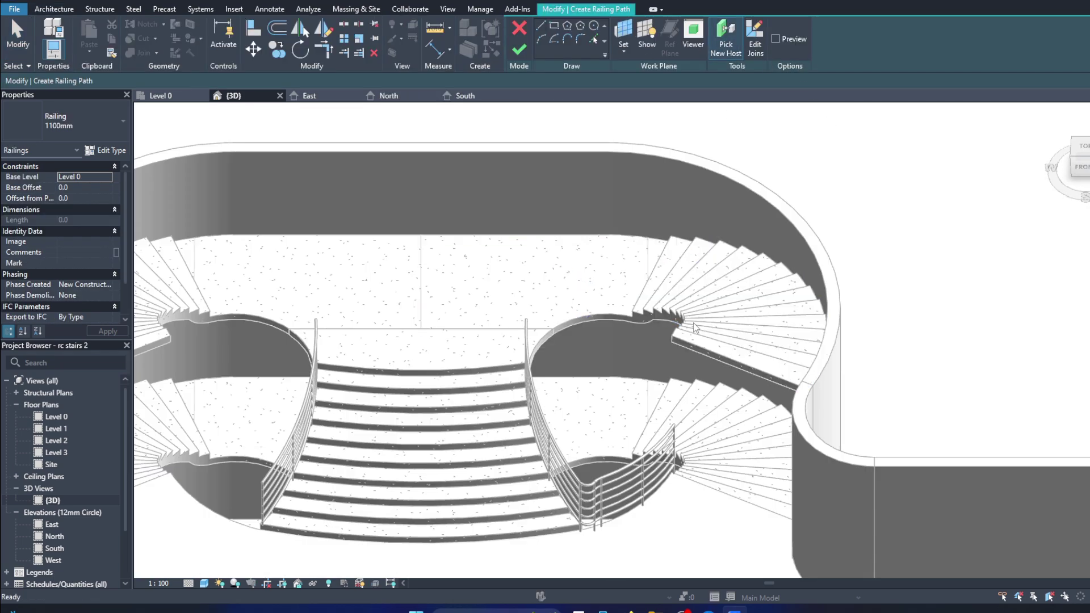
scroll(597, 370, "up", 6)
scroll(506, 370, "up", 3)
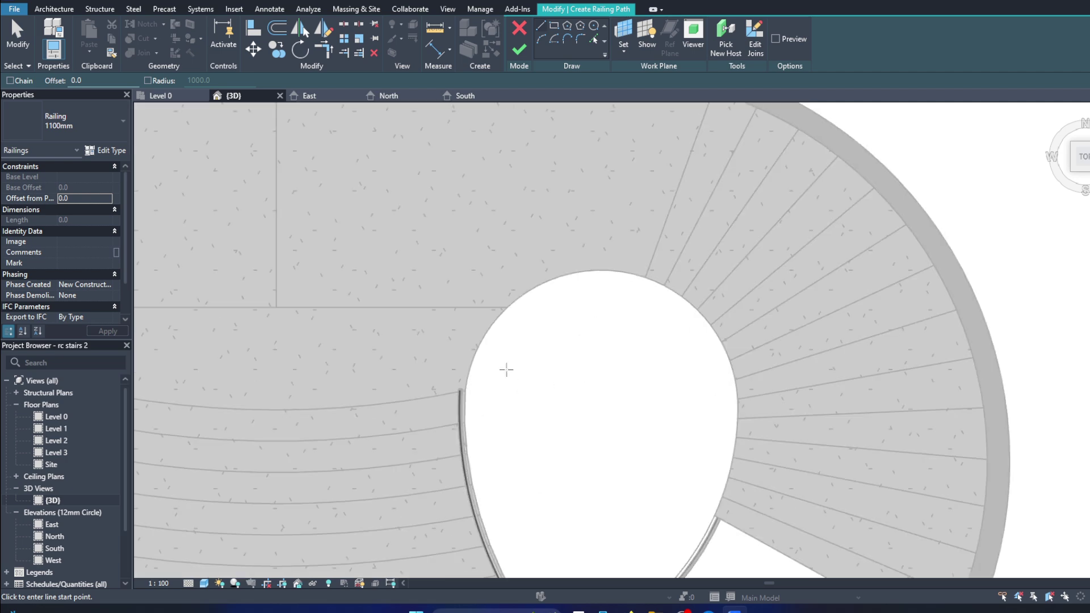
scroll(415, 371, "up", 2)
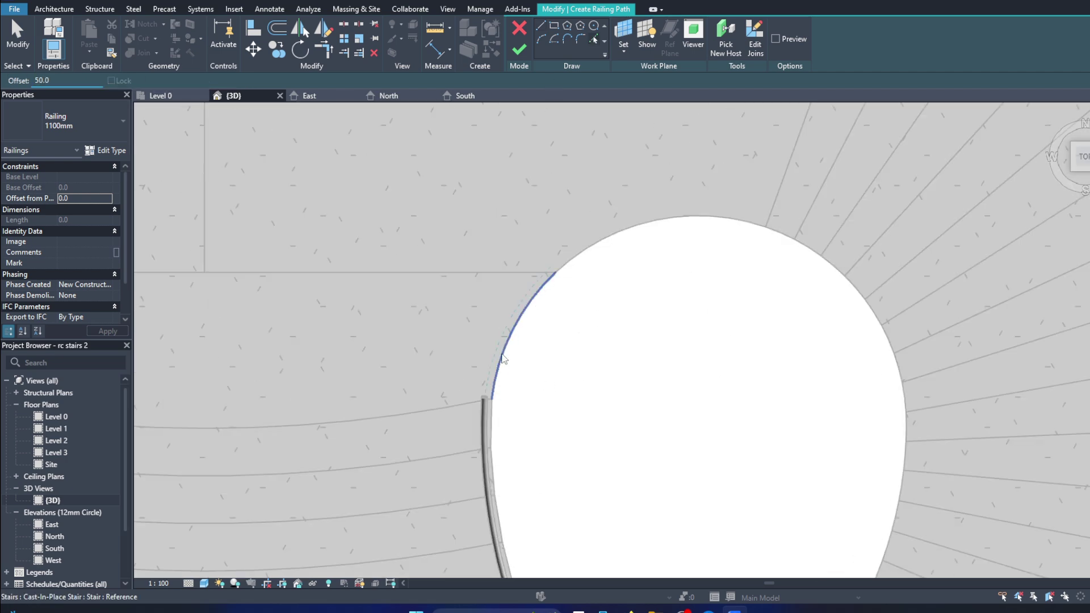
left_click(519, 49)
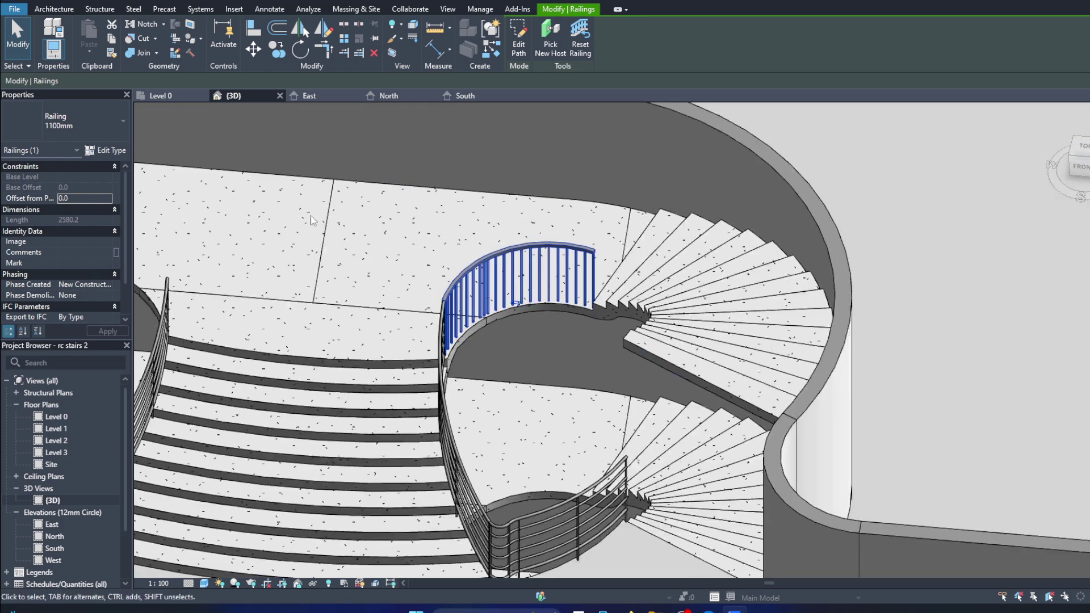
Step: Assign the new 2580.2-long railing the 900mm_Pipe 3 type
left_click(114, 125)
left_click(49, 225)
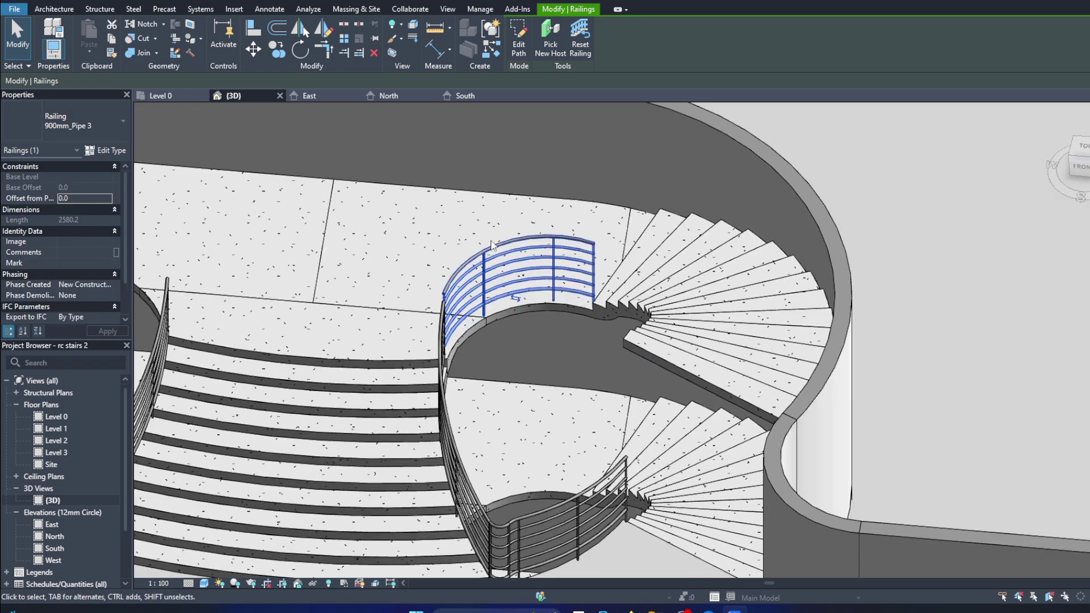
left_click(115, 133)
key("Escape")
key("Escape")
scroll(545, 306, "down", 3)
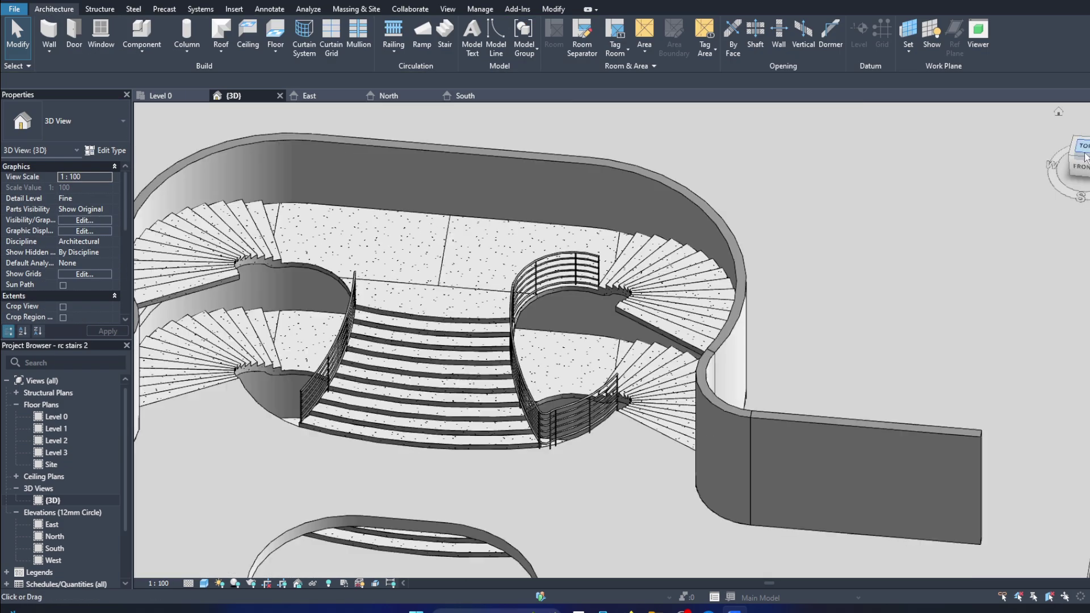
middle_click_drag(545, 306, 640, 232, "shift")
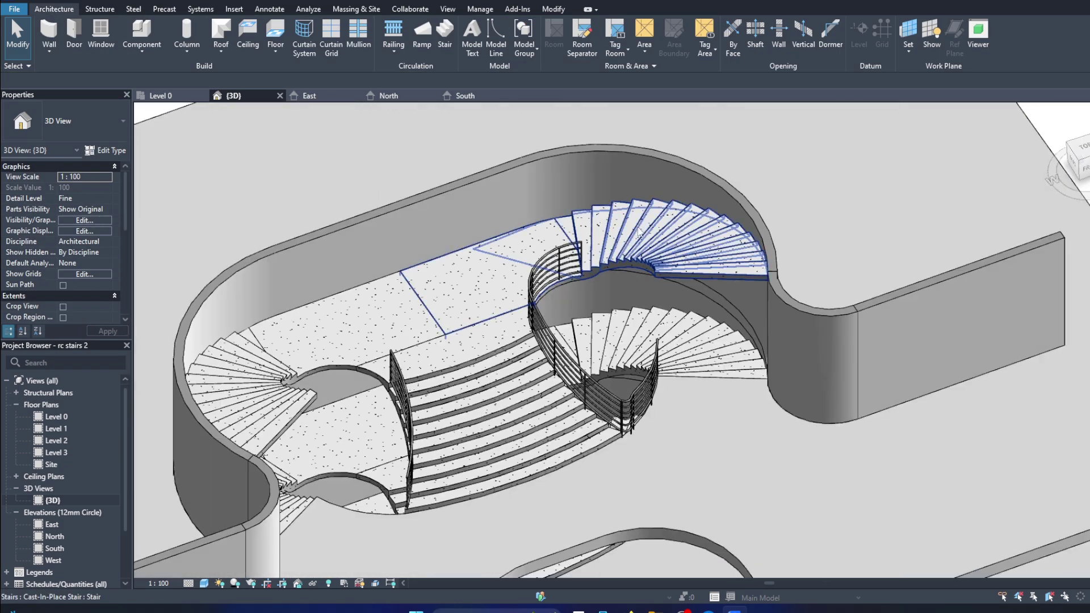
Step: Open the upper-opening railing's path for editing and discard a first line attempt
left_click(569, 253)
double_click(570, 253)
type("5")
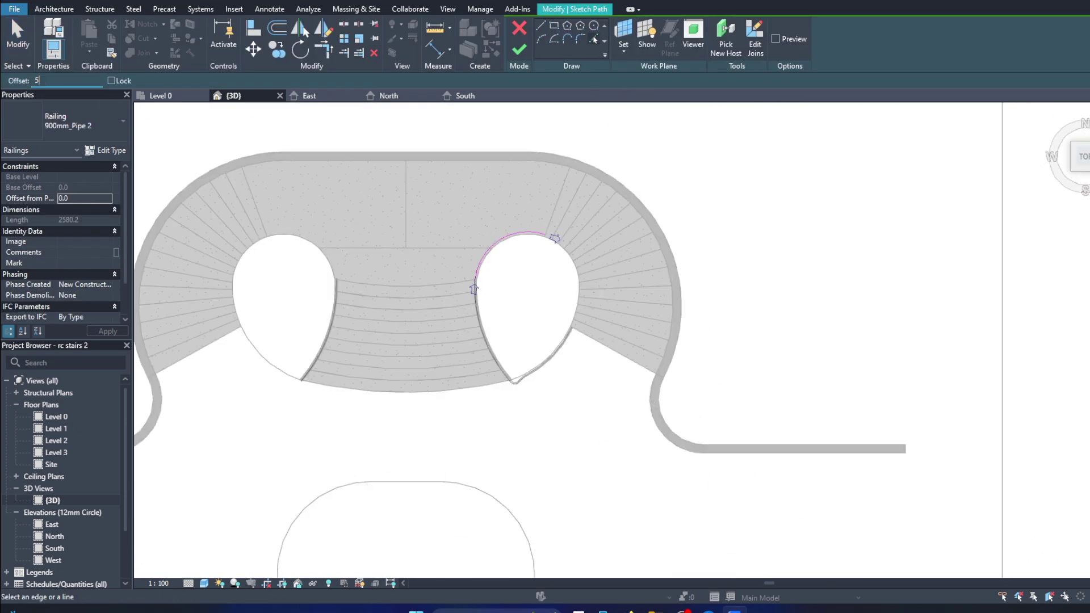
scroll(579, 283, "up", 5)
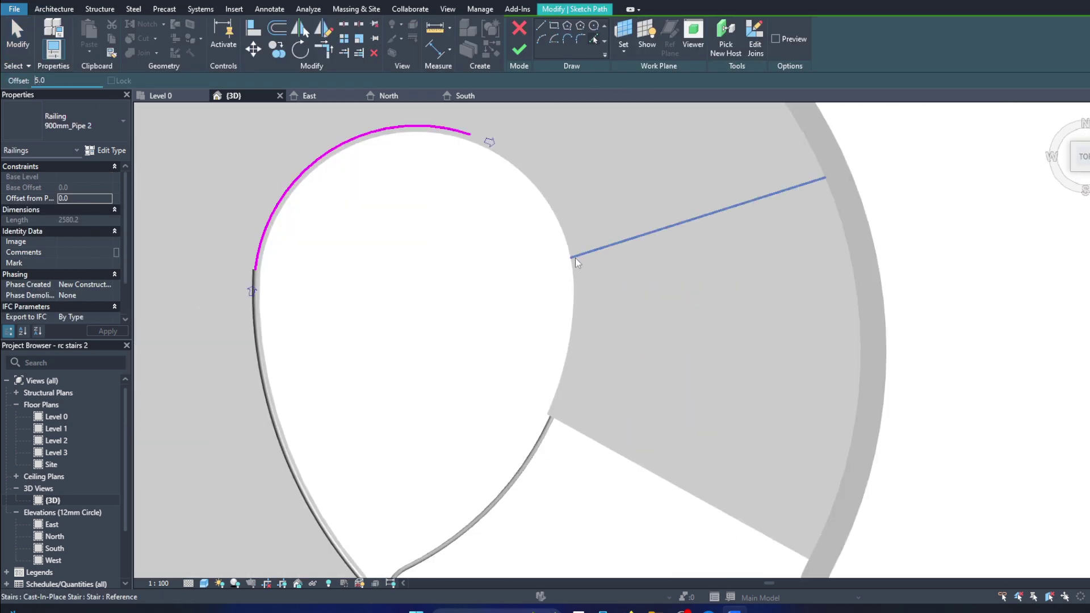
left_click(472, 133)
scroll(568, 405, "up", 3)
scroll(511, 451, "up", 2)
scroll(511, 450, "down", 3)
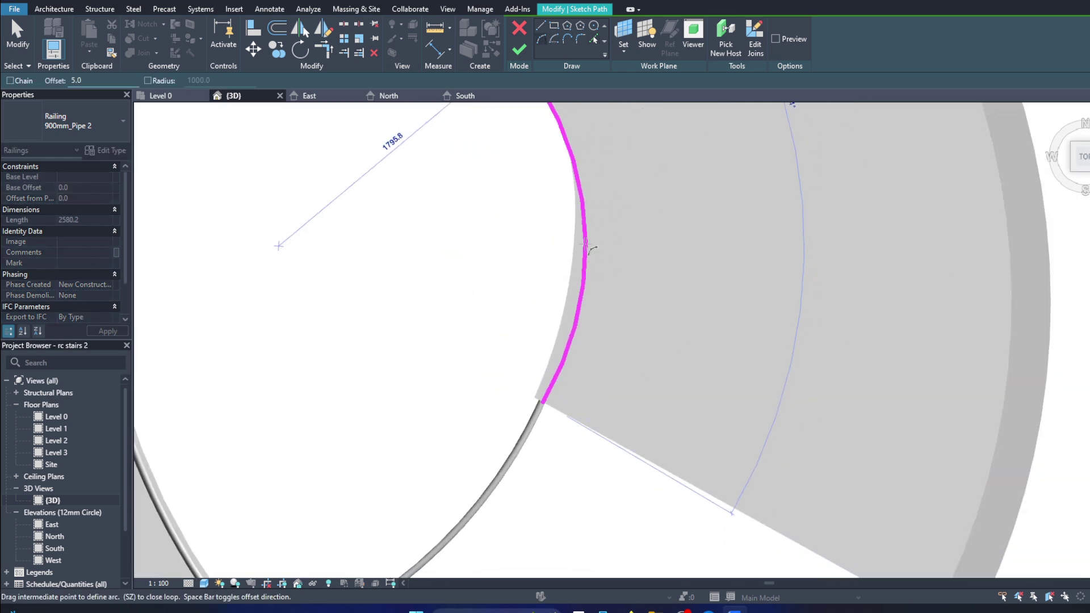
scroll(511, 397, "down", 3)
scroll(542, 208, "up", 3)
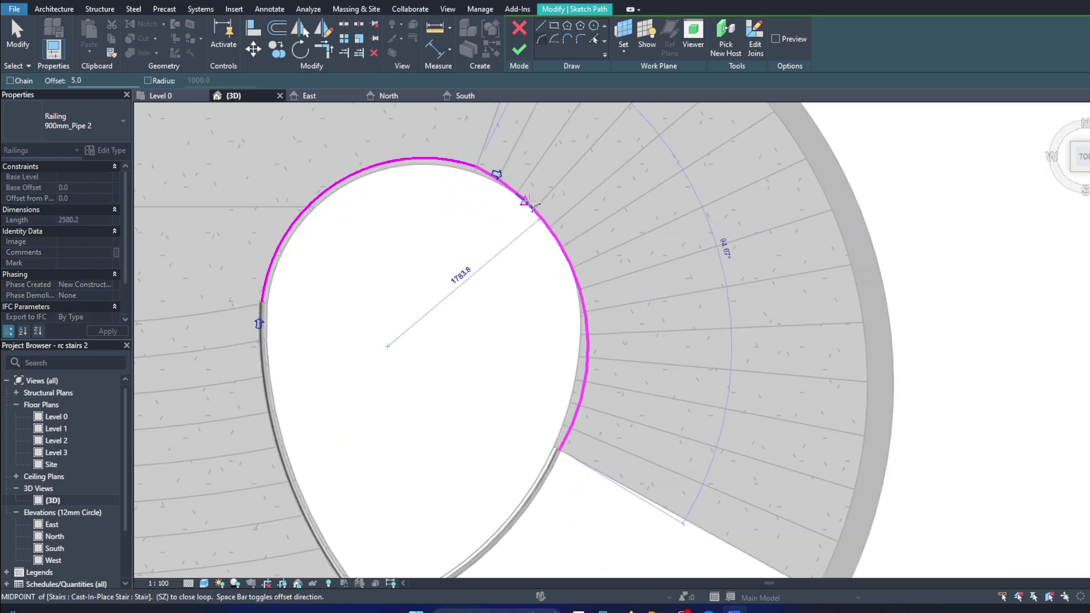
key("Escape")
Step: Sketch an arc from the railing end and drag its end to snap onto the stair endpoint
scroll(557, 284, "up", 4)
scroll(568, 353, "down", 4)
scroll(548, 340, "down", 2)
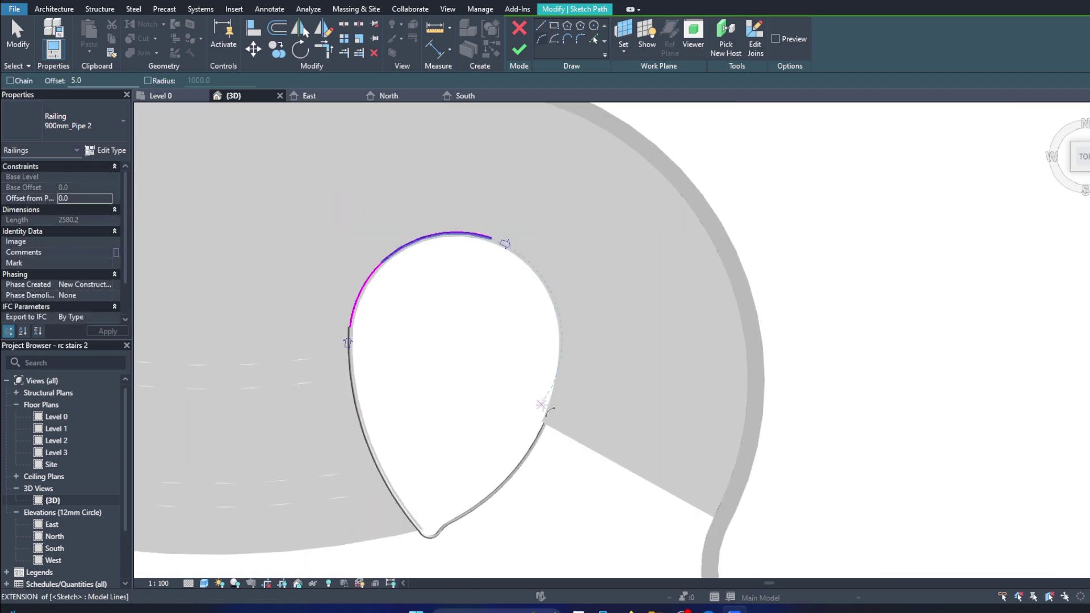
scroll(546, 414, "up", 5)
scroll(545, 426, "down", 2)
left_click(535, 426)
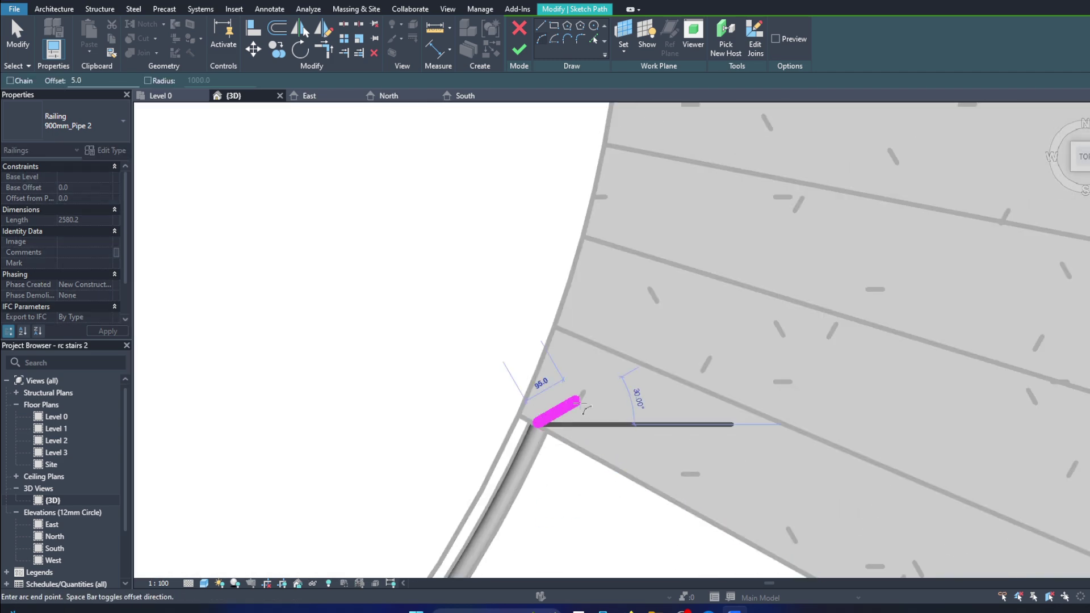
scroll(536, 227, "down", 3)
scroll(537, 227, "down", 2)
scroll(624, 398, "down", 2)
left_click(718, 486)
scroll(664, 466, "up", 3)
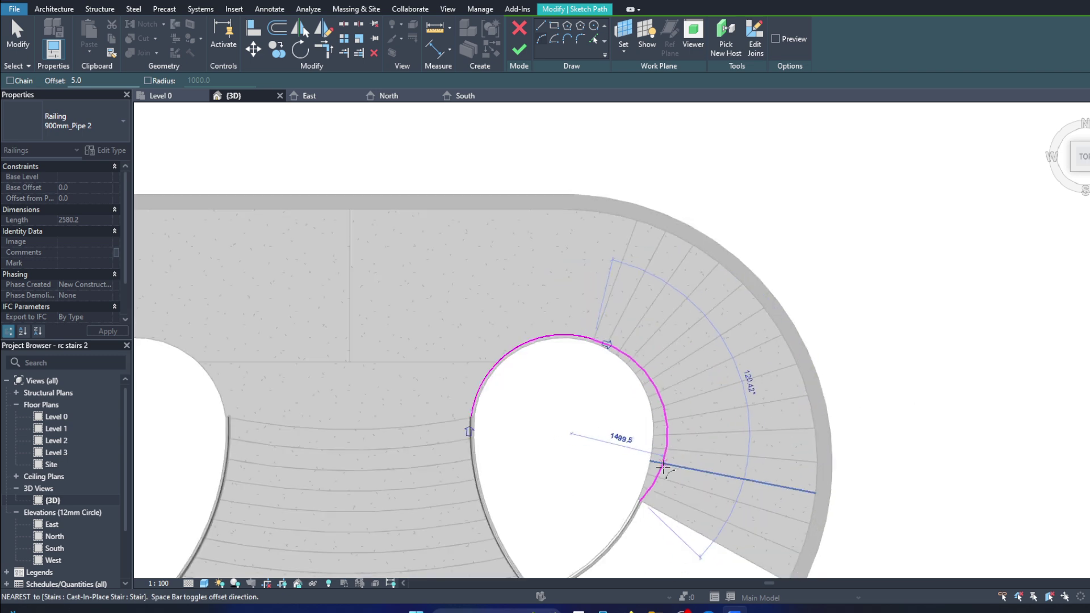
scroll(663, 470, "up", 2)
scroll(511, 255, "up", 2)
scroll(498, 207, "down", 3)
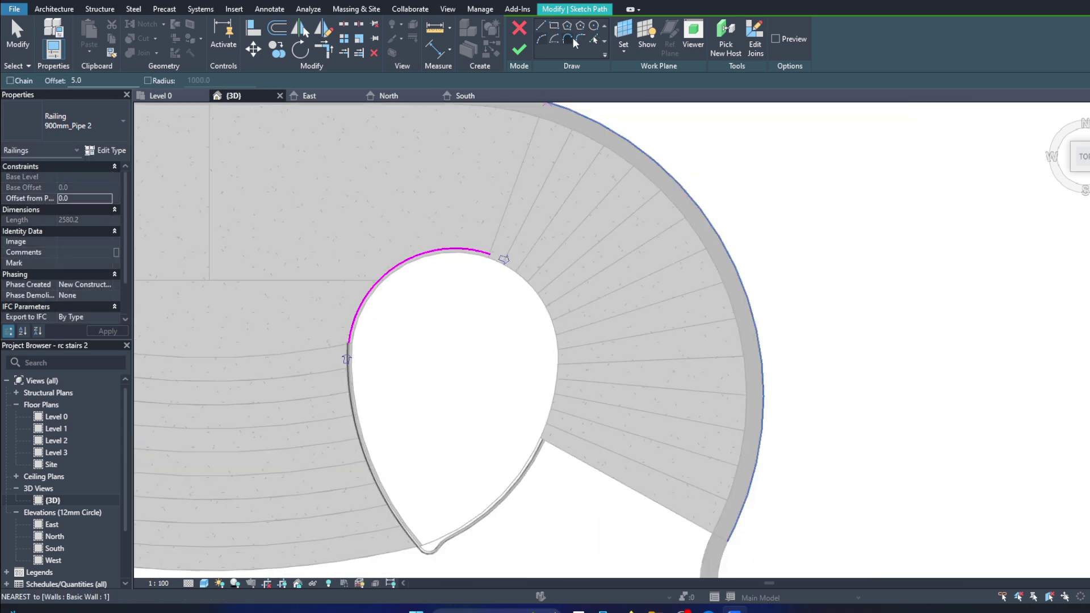
key("Escape")
left_click_drag(504, 260, 553, 306)
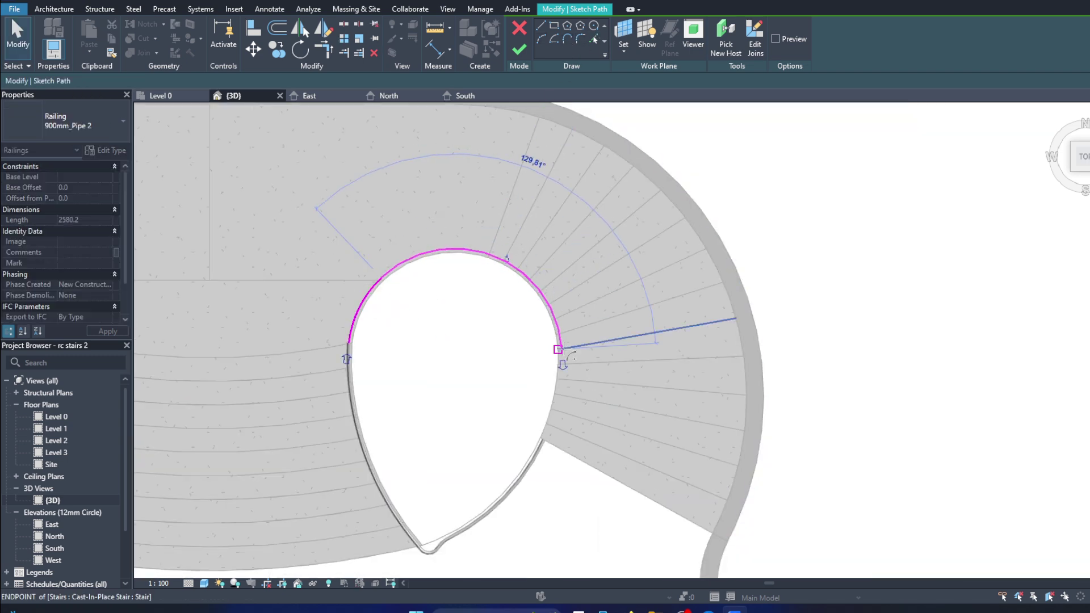
left_click_drag(563, 348, 559, 349)
scroll(578, 386, "up", 3)
Step: Add a second arc around the opening, completing a 6223.0-long 900mm_Pipe 2 railing
left_click(513, 204)
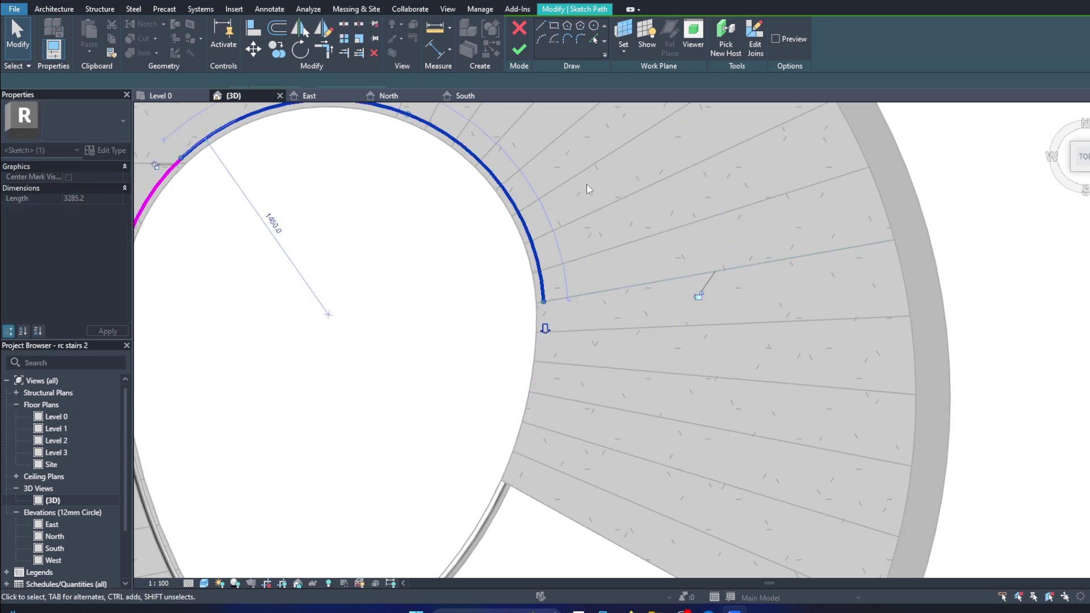
left_click(541, 39)
scroll(492, 476, "up", 3)
scroll(488, 475, "up", 2)
left_click(499, 470)
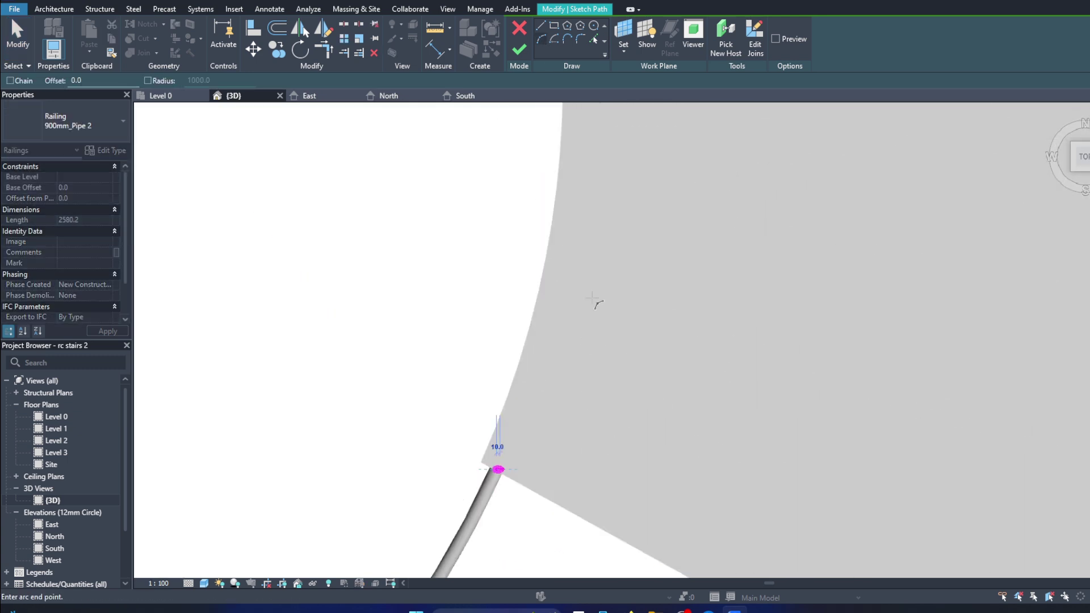
scroll(597, 304, "down", 3)
scroll(511, 341, "down", 3)
left_click(432, 351)
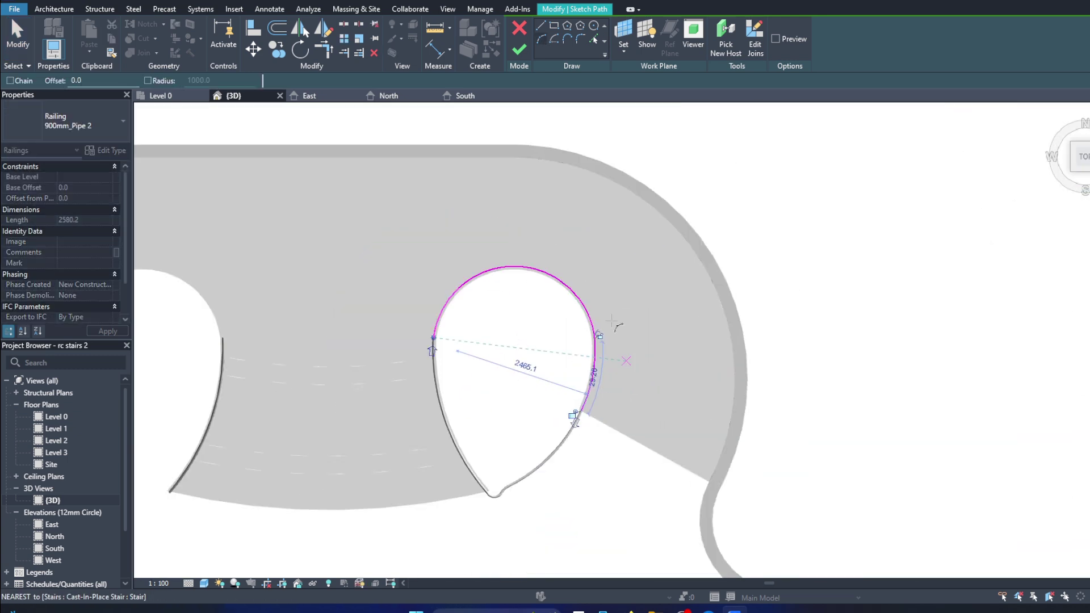
left_click(523, 57)
middle_click_drag(625, 341, 738, 284, "shift")
scroll(738, 283, "up", 3)
Step: Shorten the left arc of the first curved railing's path and rebuild the railing
scroll(820, 358, "up", 2)
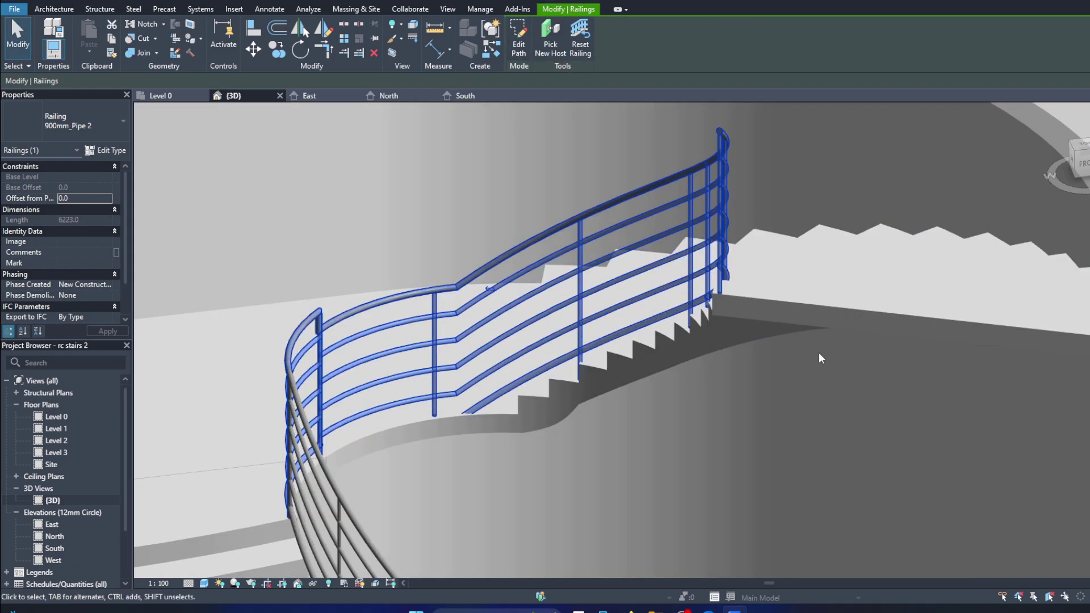
scroll(820, 358, "down", 3)
left_click(519, 46)
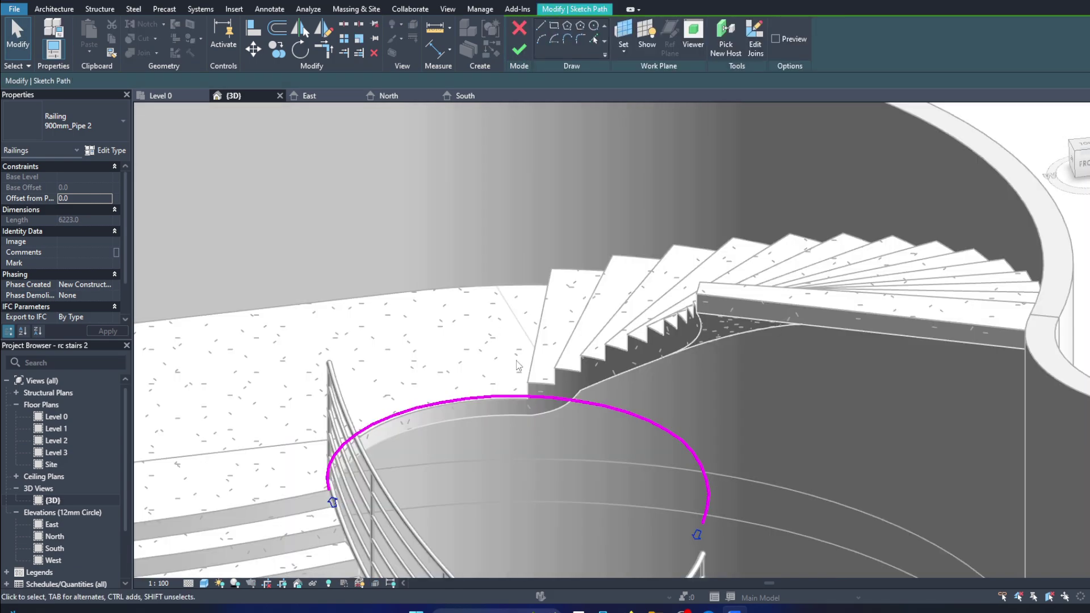
scroll(518, 365, "down", 1)
left_click_drag(528, 392, 377, 423)
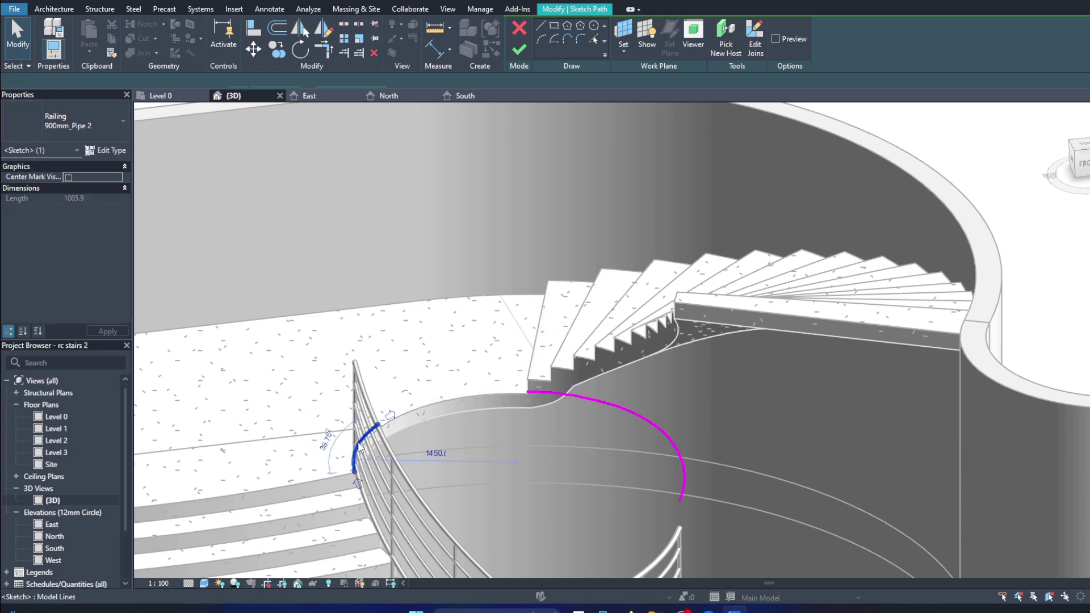
left_click(519, 49)
key("Escape")
mouse_move(567, 340)
middle_mouse_down("shift")
mouse_move(341, 161)
mouse_move(973, 122)
middle_mouse_up("shift")
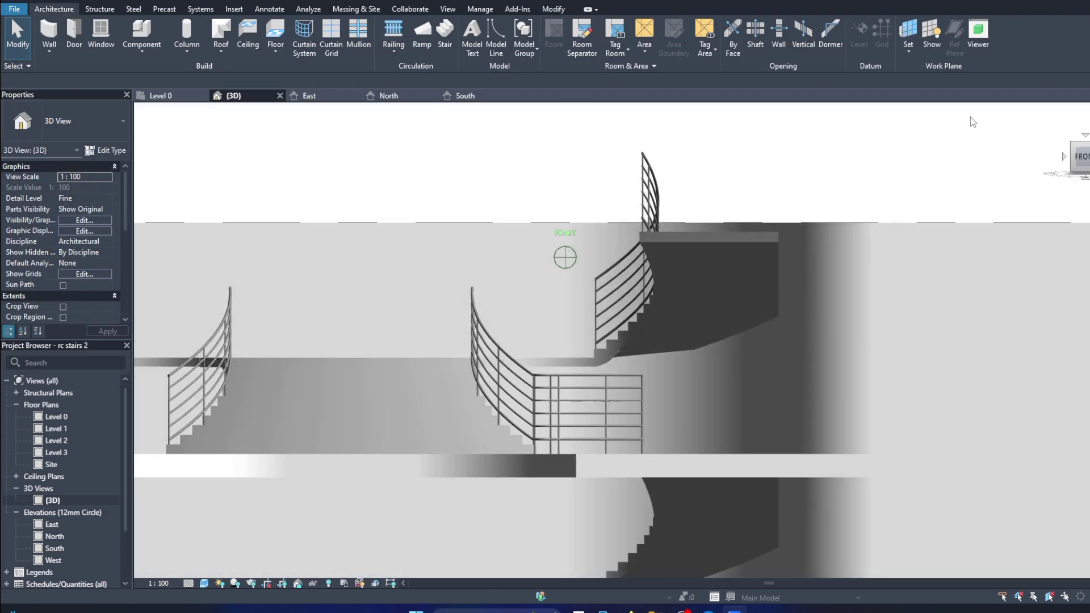
Step: Inspect the upper railing and orbit to a top-down view of the opening
left_click(652, 189)
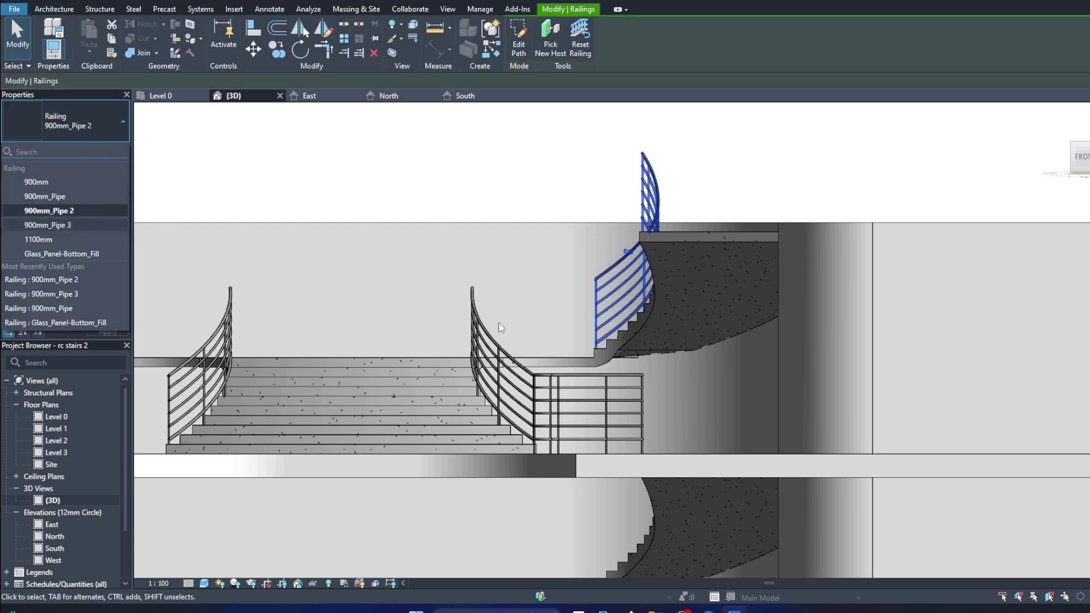
key("Escape")
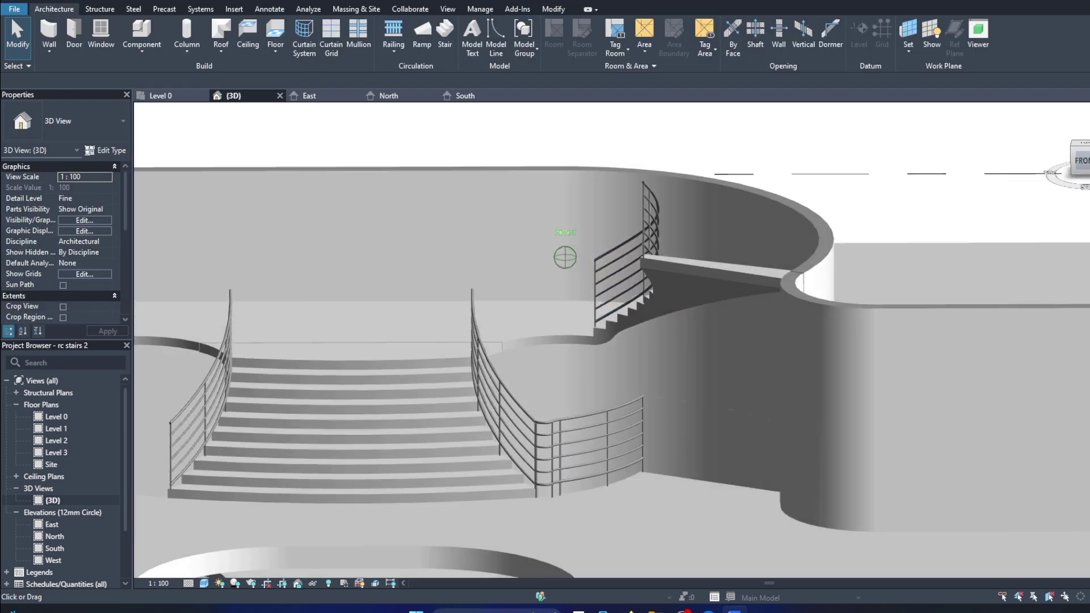
middle_click_drag(565, 258, 653, 258, "shift")
middle_click_drag(565, 258, 554, 222, "shift")
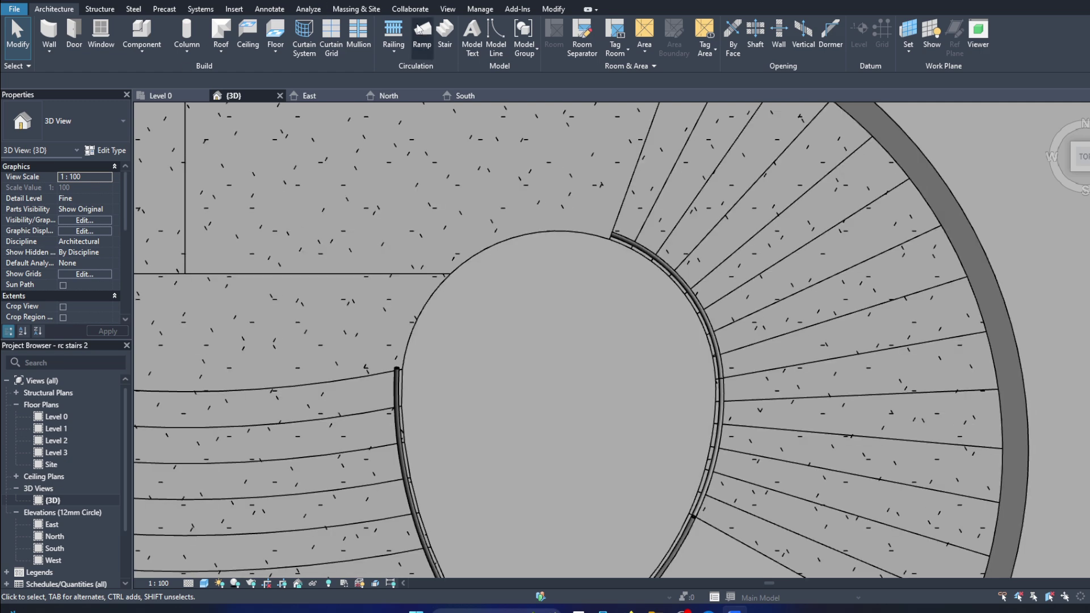
Step: Sketch an arc railing path between the two existing railing ends along the inner opening edge
left_click(417, 70)
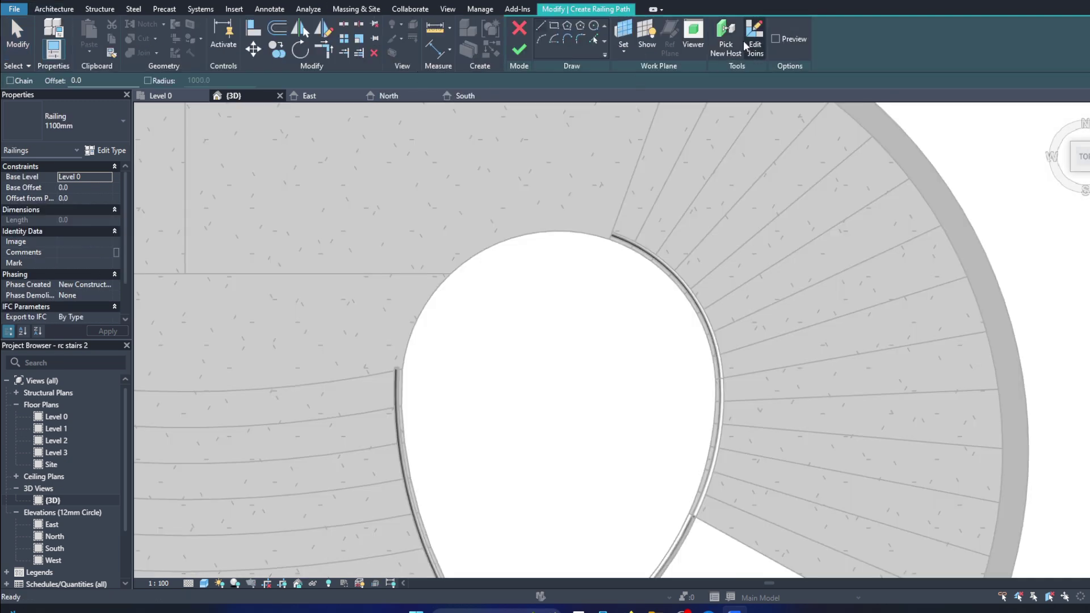
scroll(551, 236, "up", 2)
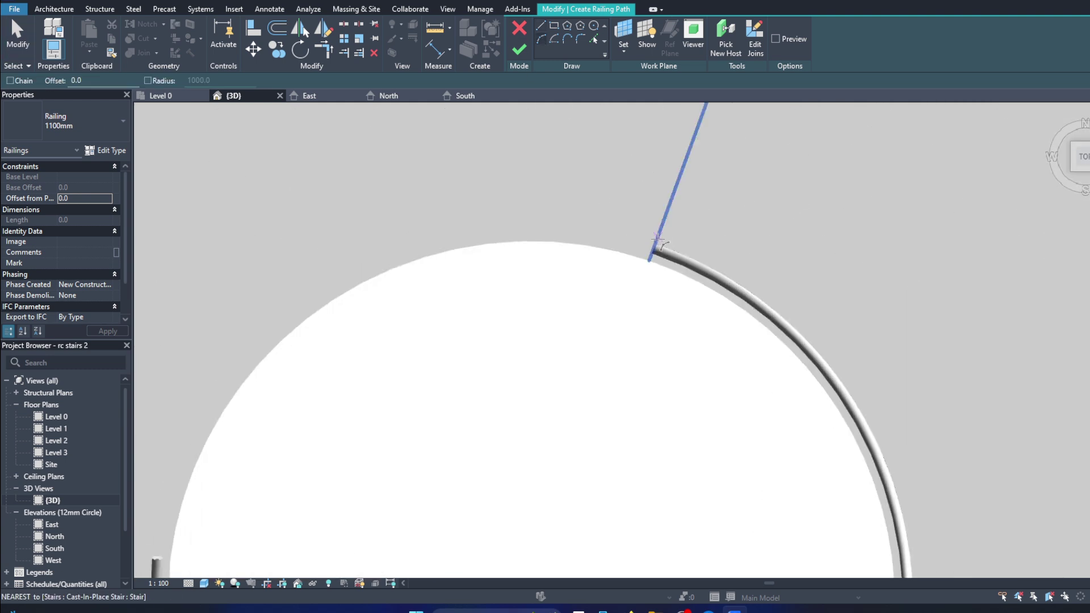
left_click(639, 245)
scroll(368, 406, "up", 2)
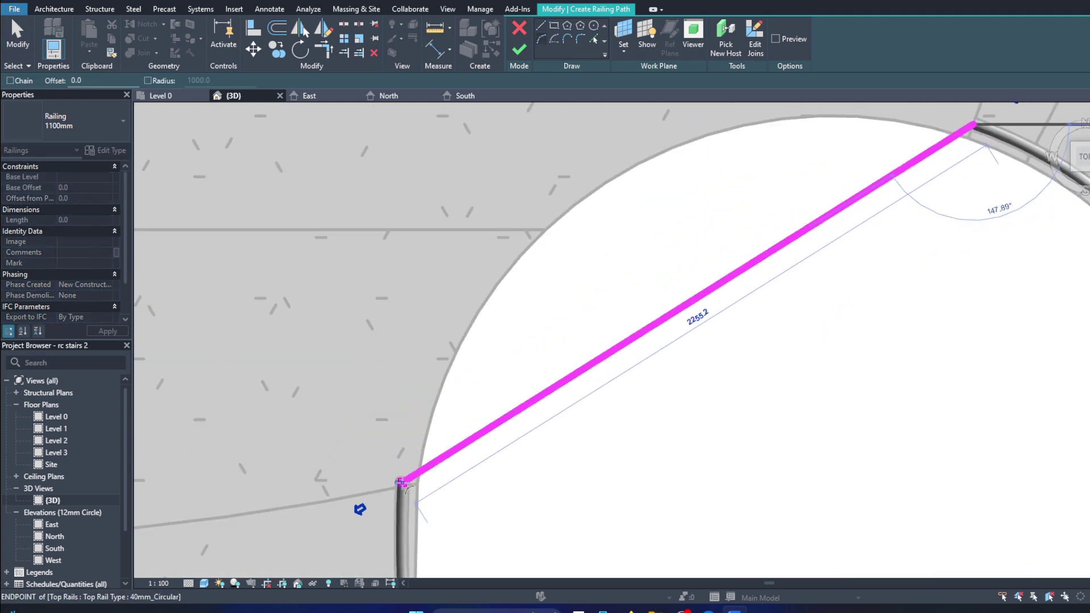
left_click(402, 483)
scroll(675, 239, "down", 3)
scroll(548, 312, "down", 1)
scroll(518, 326, "up", 2)
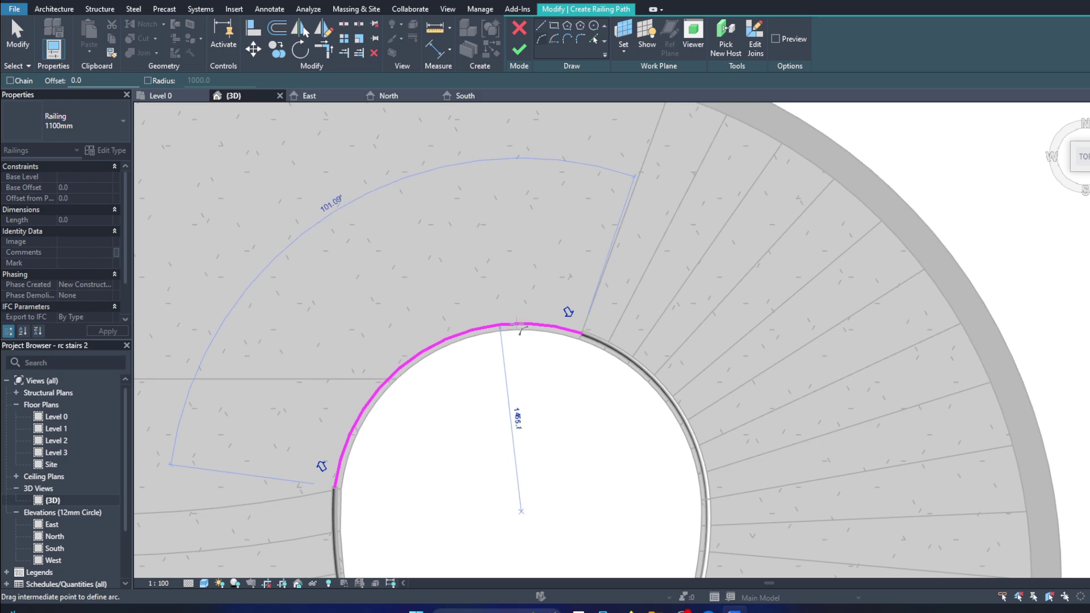
left_click(518, 326)
scroll(518, 327, "down", 2)
left_click(519, 49)
key("Escape")
middle_click_drag(528, 397, 601, 364, "shift")
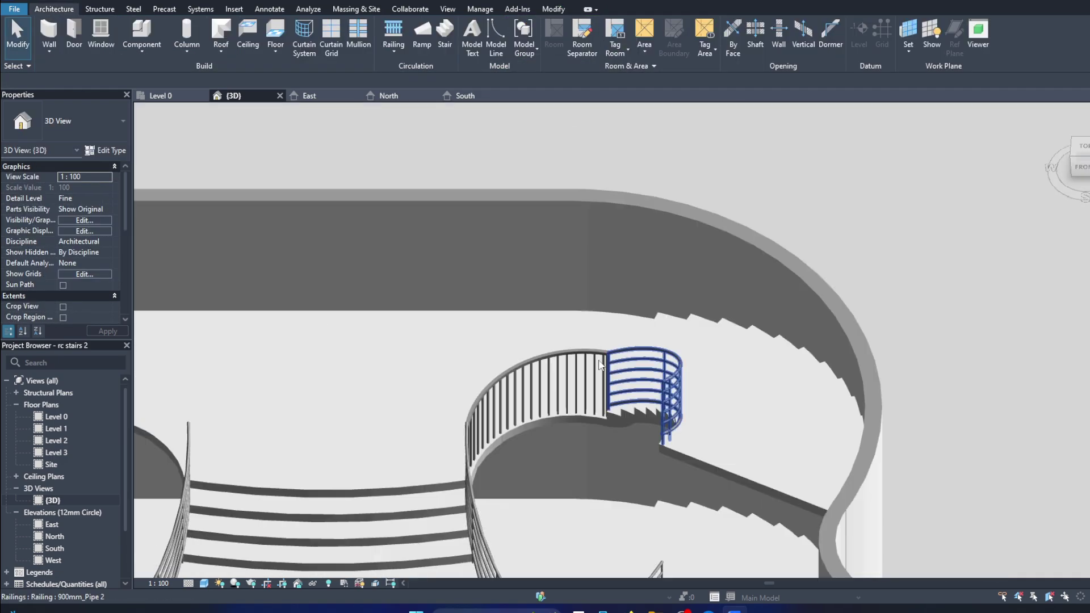
Step: Change the new railing to a horizontal-pipe railing type
left_click(600, 364)
left_click(65, 121)
left_click(105, 236)
left_click(1058, 232)
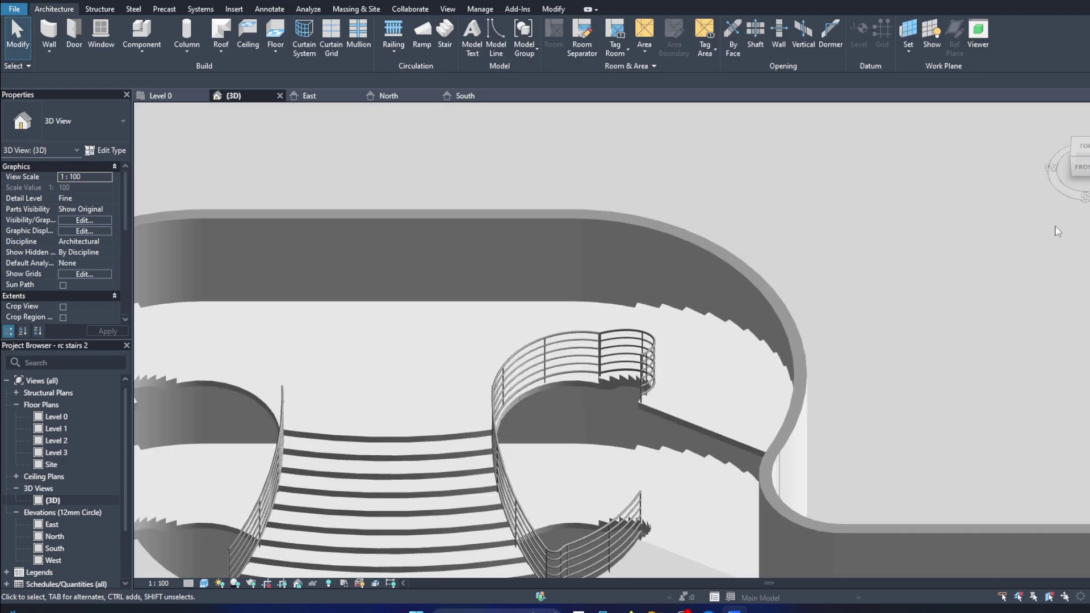
Step: Mirror the upper curved railing onto the opposite flight with Mirror - Pick Axis
mouse_move(1057, 231)
middle_mouse_down("shift")
mouse_move(533, 382)
mouse_move(942, 222)
mouse_move(784, 280)
middle_mouse_up("shift")
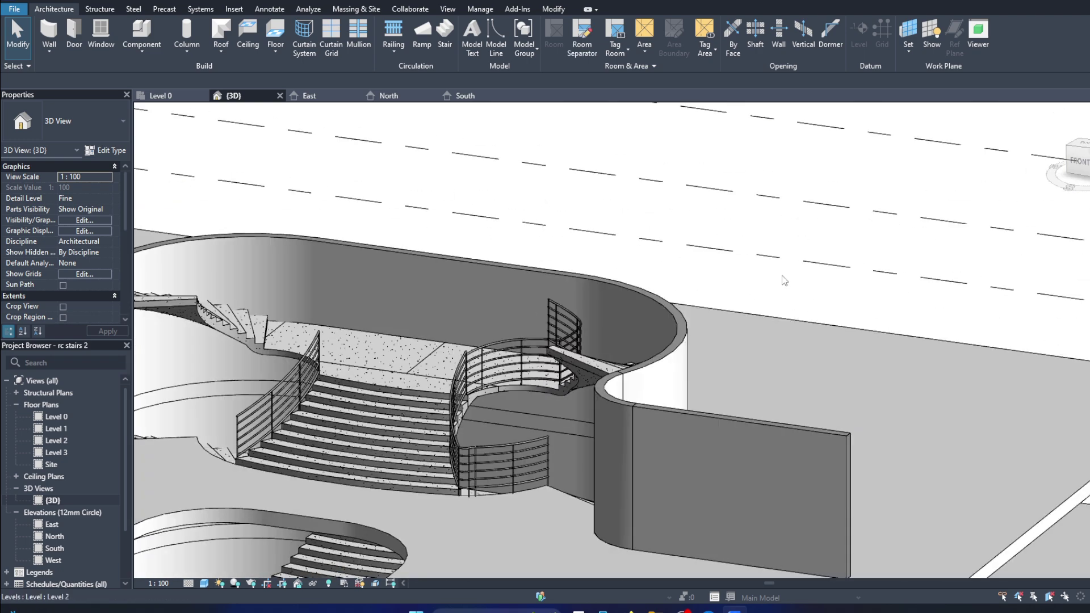
scroll(523, 341, "up", 2)
scroll(499, 318, "up", 2)
scroll(568, 483, "up", 2)
scroll(681, 395, "up", 1)
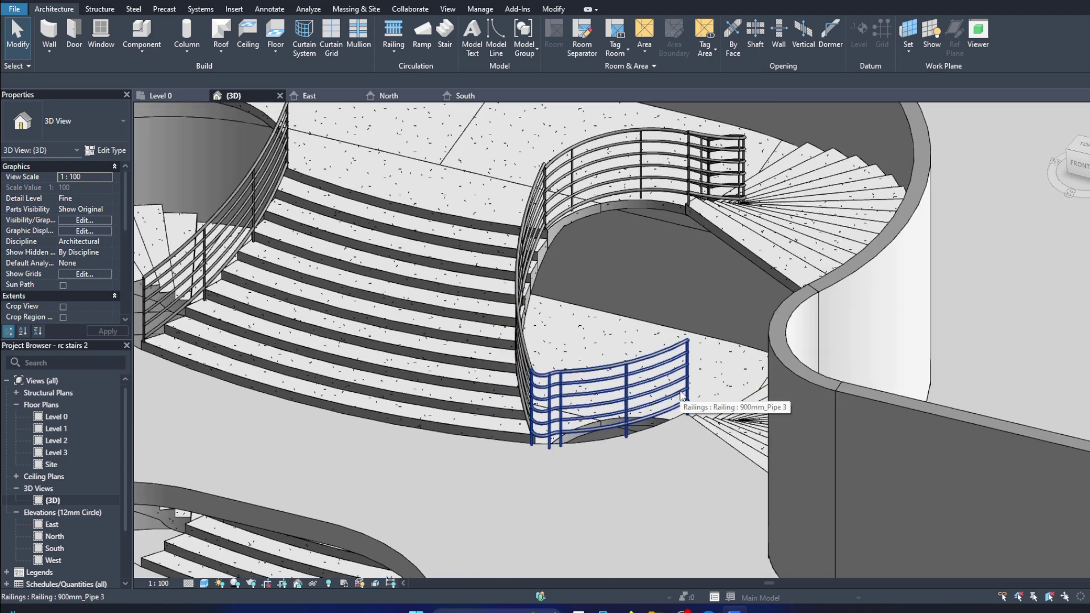
scroll(681, 396, "down", 3)
scroll(727, 253, "up", 2)
left_click(727, 249)
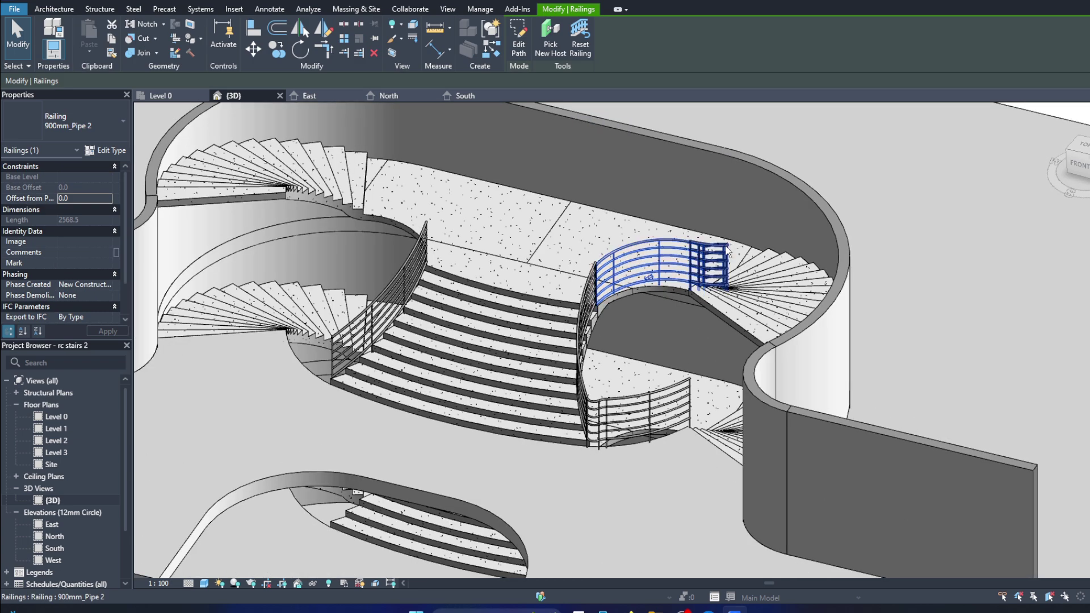
left_click(300, 28)
left_click(541, 239)
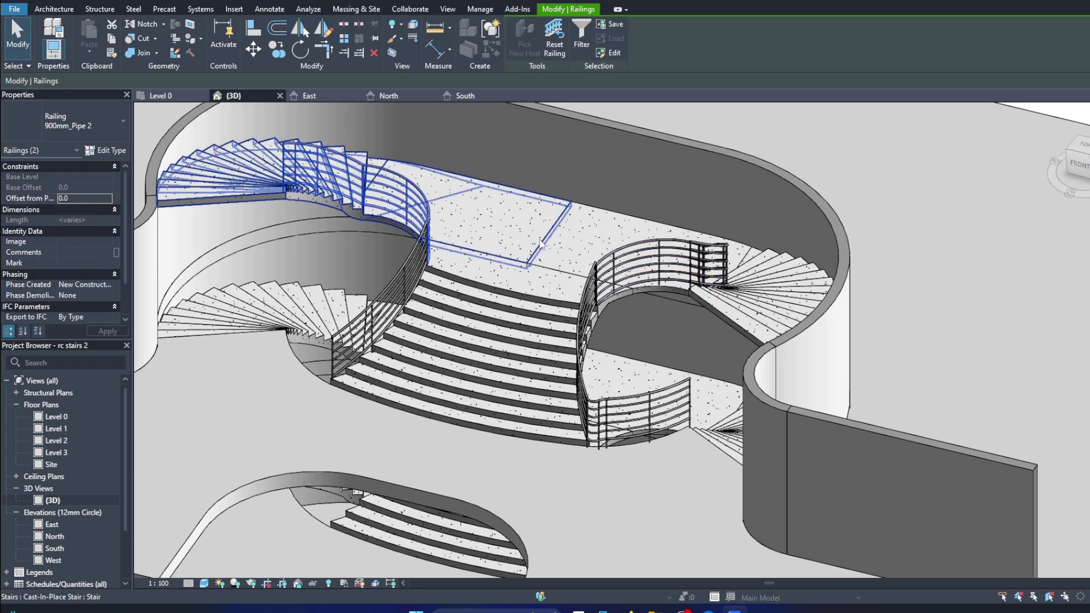
Step: Return to an overall model view and start a new sketched railing
scroll(233, 219, "down", 3)
scroll(233, 220, "up", 2)
middle_click_drag(233, 219, 188, 238, "shift")
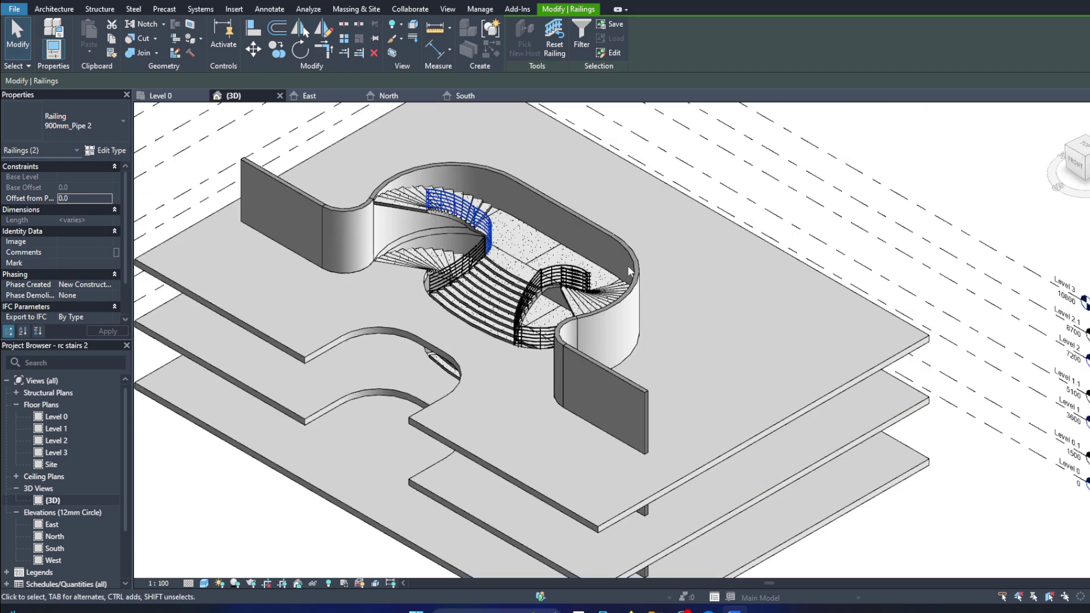
left_click(53, 10)
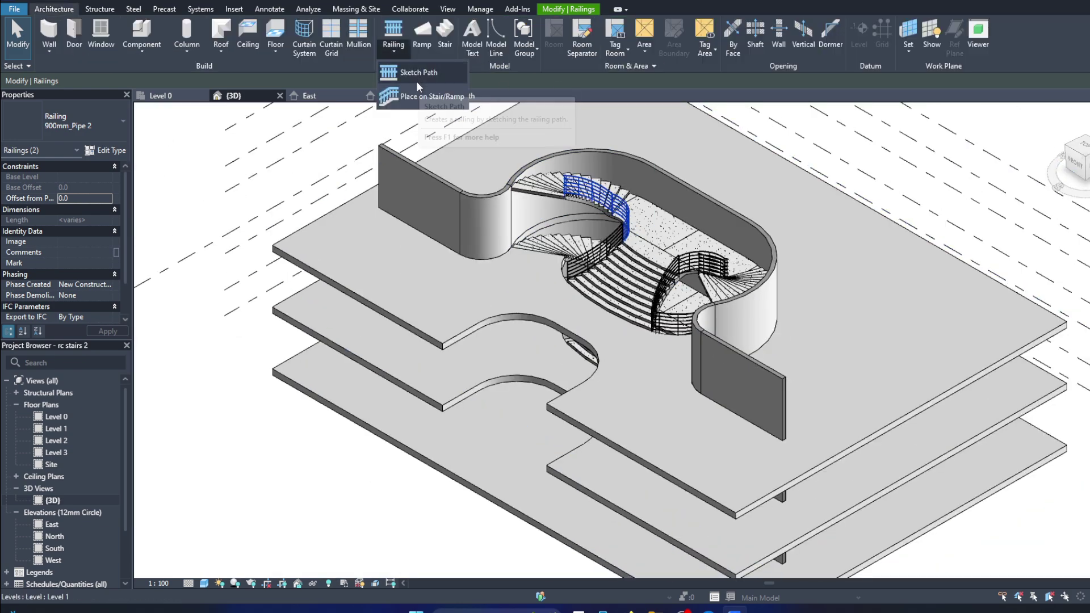
Step: Sketch a 900mm_Pipe 2 railing path along the curved floor-opening edge
left_click(418, 79)
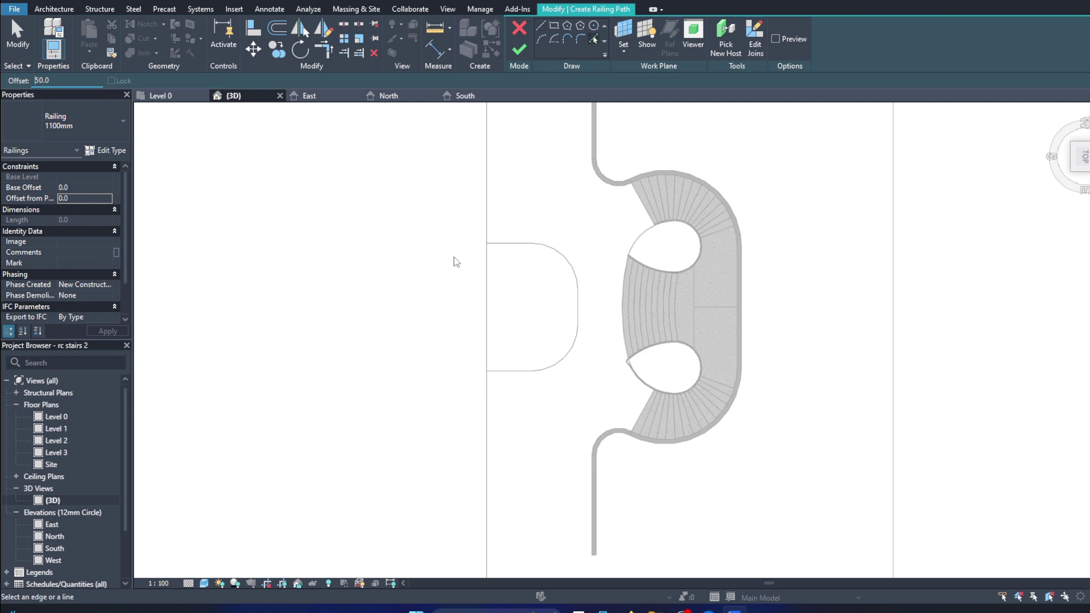
scroll(542, 375, "up", 5)
scroll(585, 366, "down", 1)
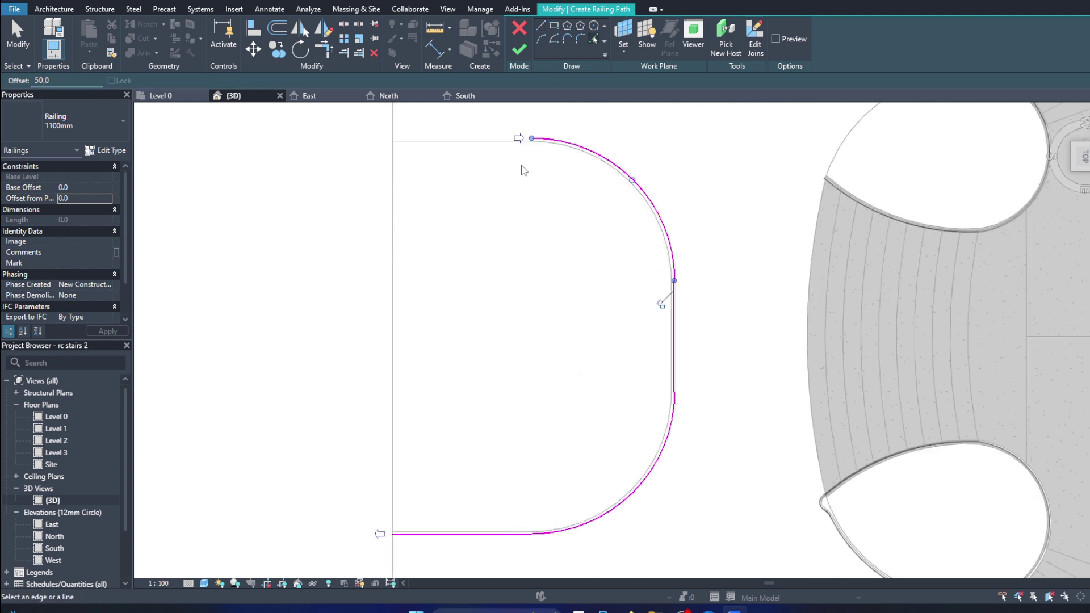
left_click(126, 124)
left_click(60, 210)
Step: Copy the new curved railing up to the floor above
left_click(519, 49)
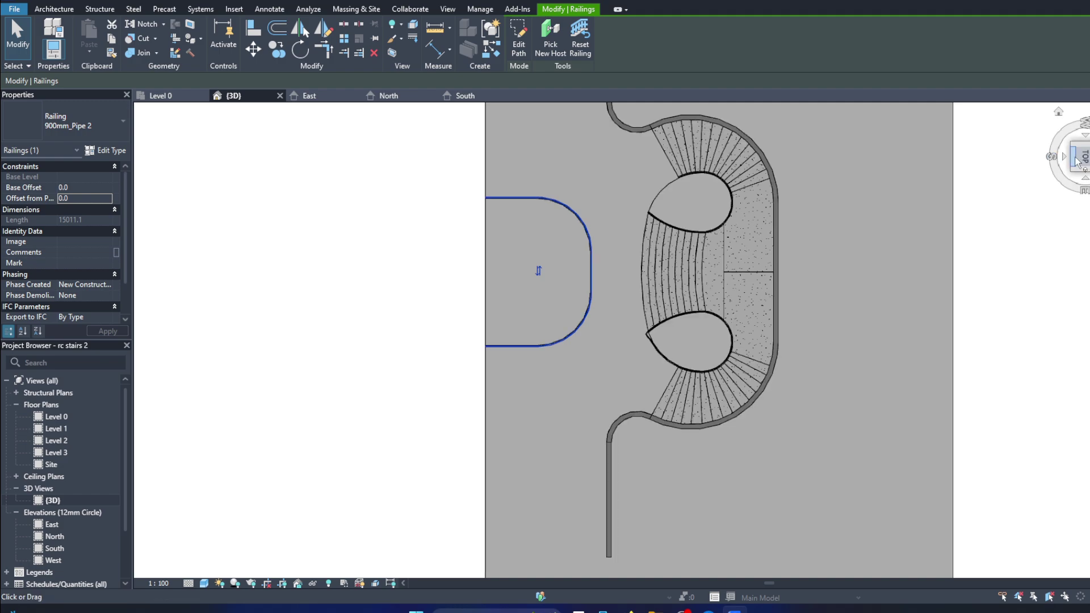
middle_click_drag(365, 535, 432, 528, "shift")
left_click(277, 51)
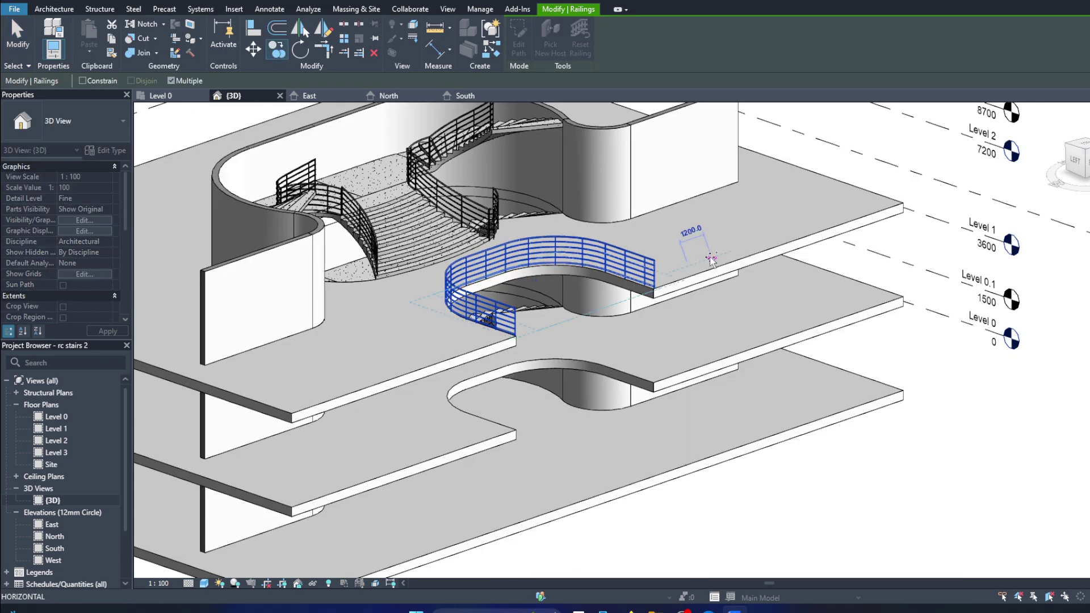
key("Escape")
key("Escape")
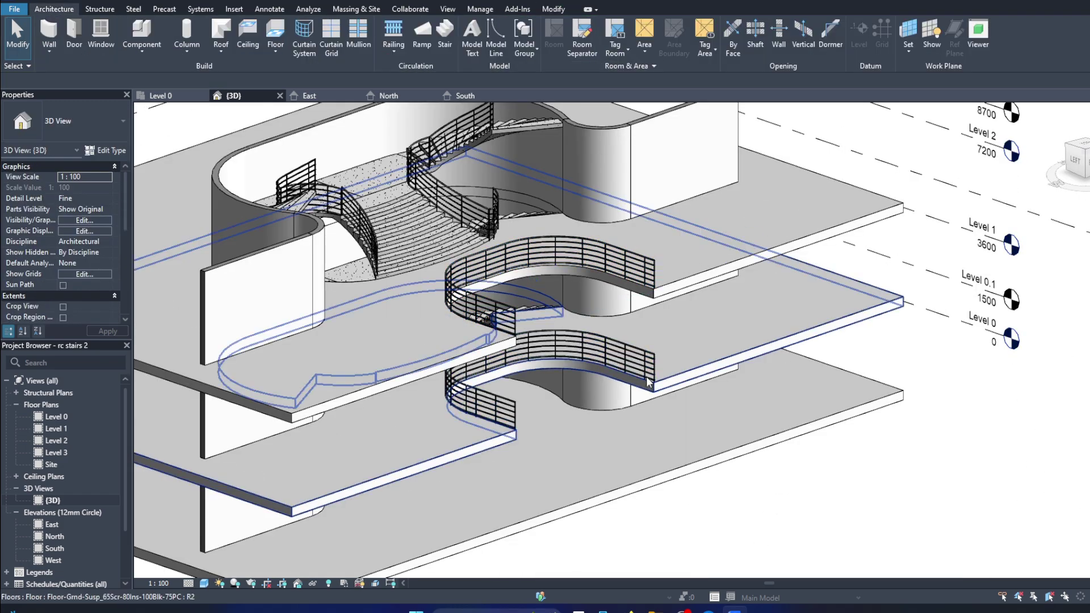
scroll(568, 284, "down", 4)
scroll(446, 249, "up", 4)
scroll(447, 249, "up", 3)
scroll(431, 242, "up", 2)
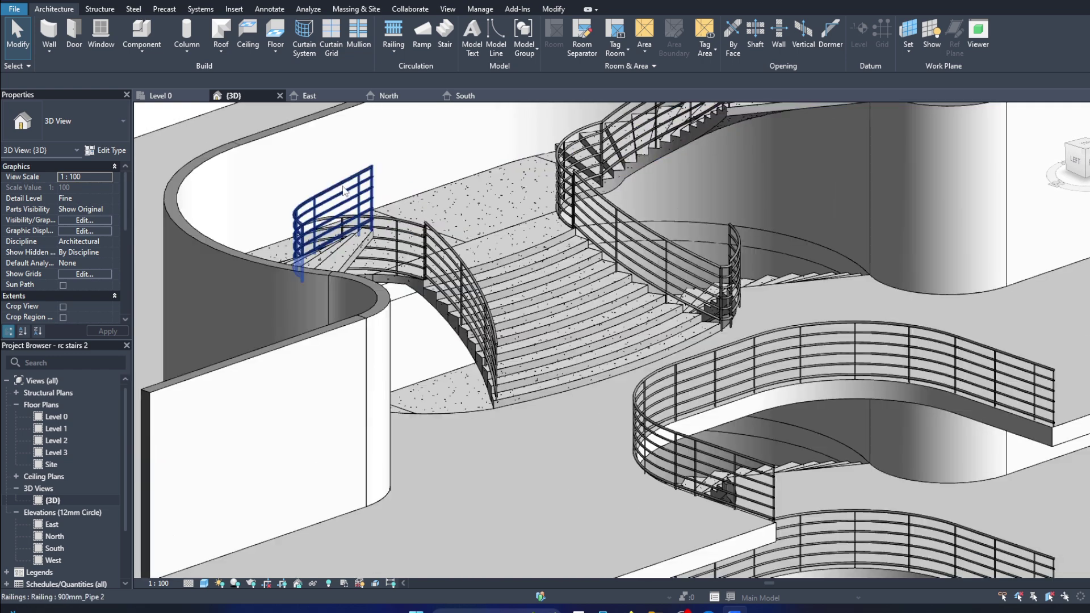
Step: Select the curved railings on the left and right stairs together
left_click(396, 227)
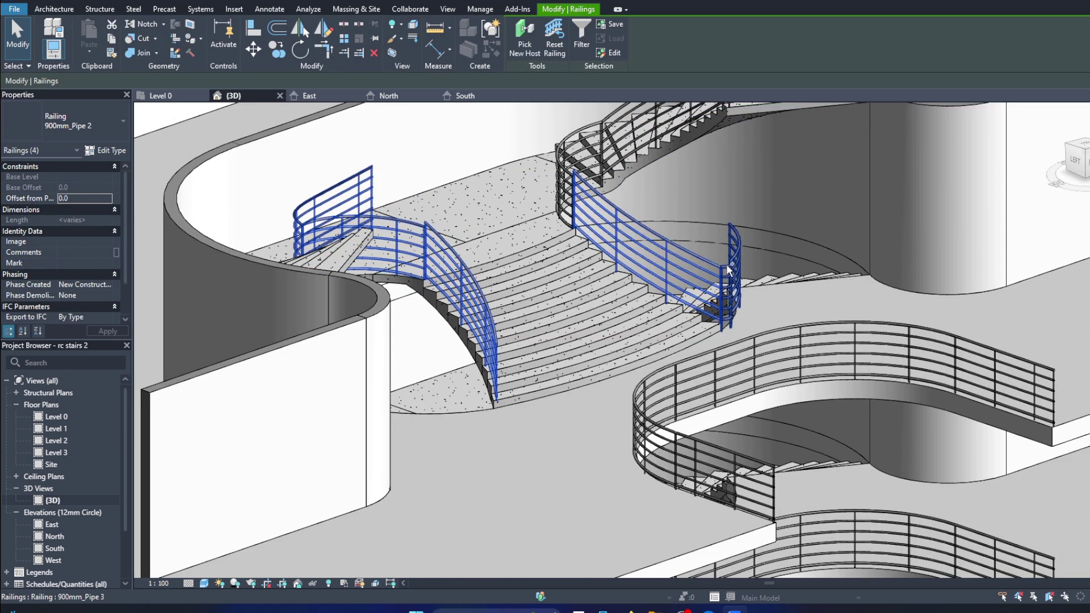
key("Escape")
scroll(567, 284, "down", 5)
middle_click_drag(568, 284, 568, 198, "shift")
left_click(783, 227)
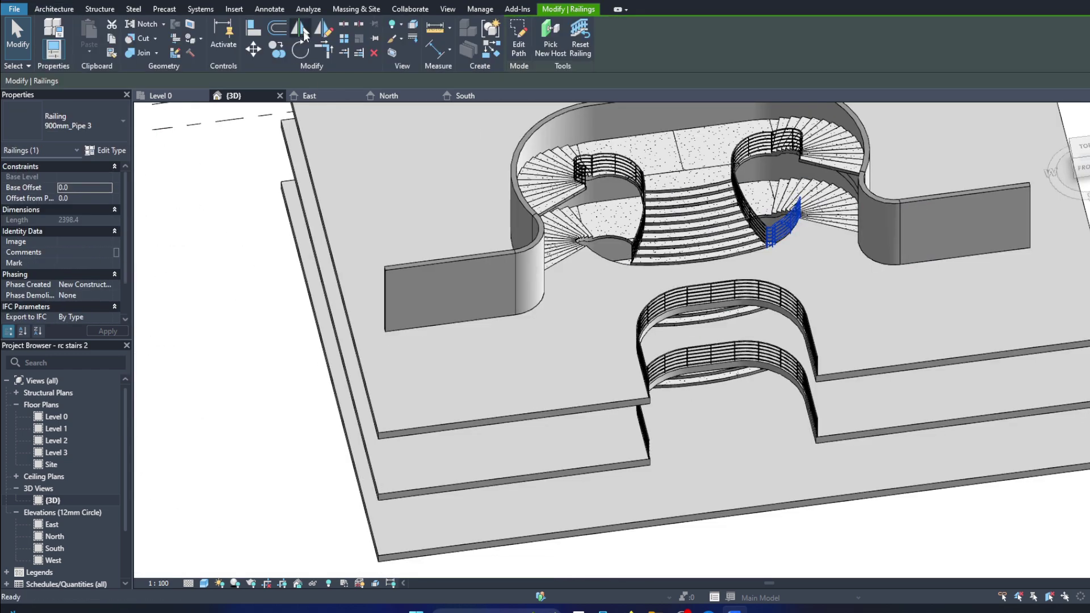
left_click(304, 33)
scroll(682, 165, "up", 3)
key("Escape")
key("Escape")
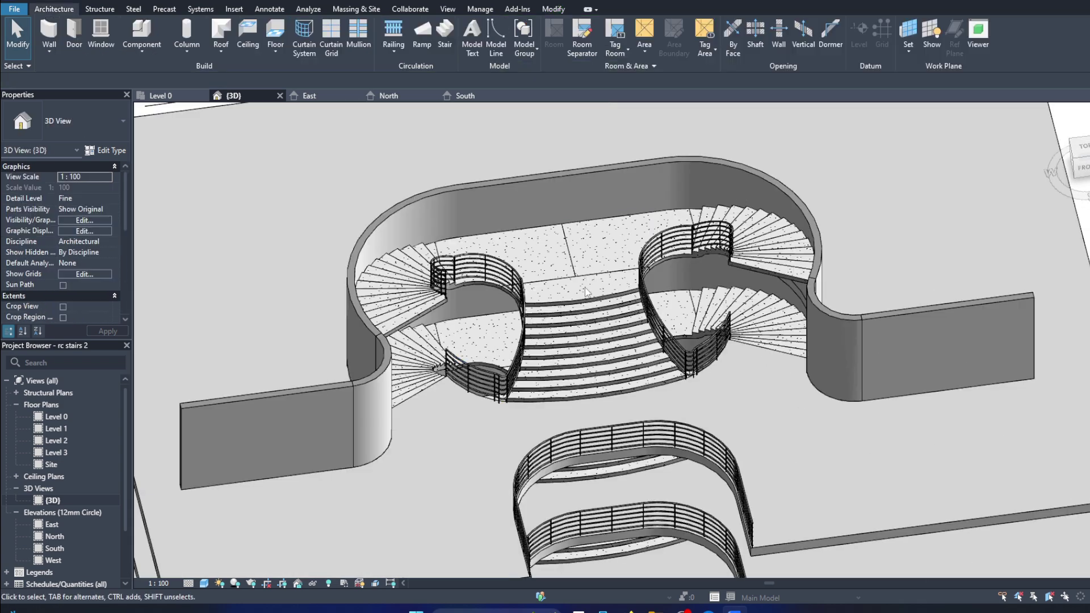
scroll(455, 267, "up", 3)
left_click(492, 255)
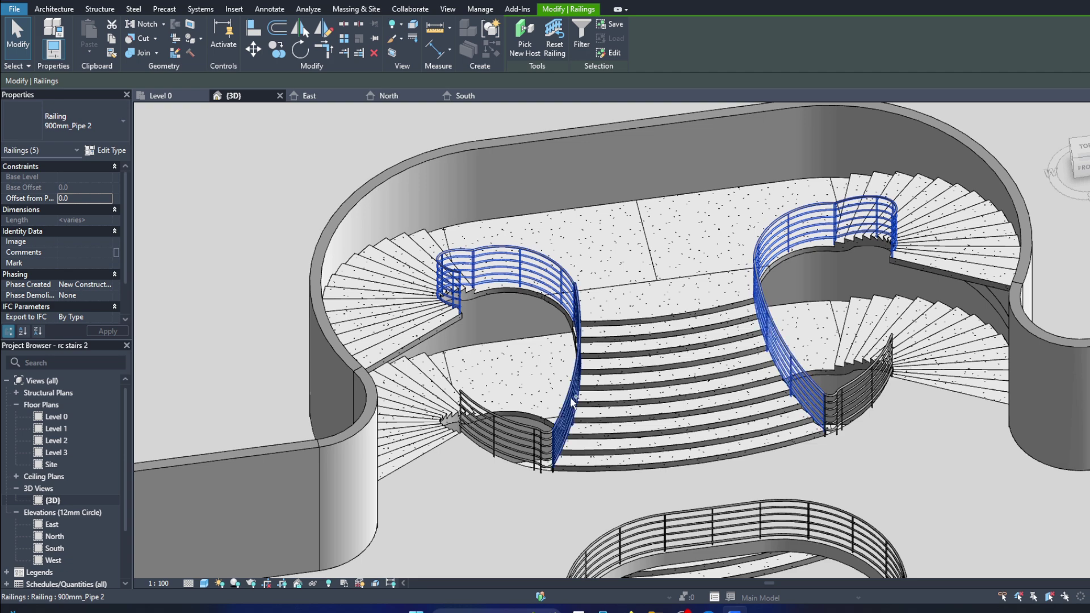
left_click(536, 437, "ctrl")
Step: Copy the selected stair railings 20000 to the side from the front view
left_click(1082, 165)
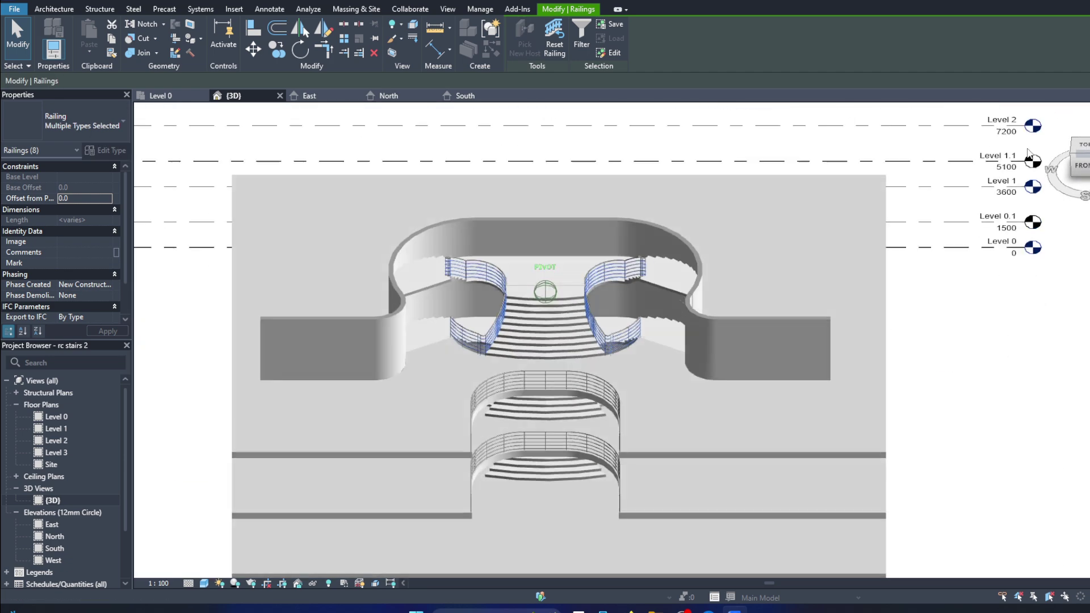
left_click(277, 50)
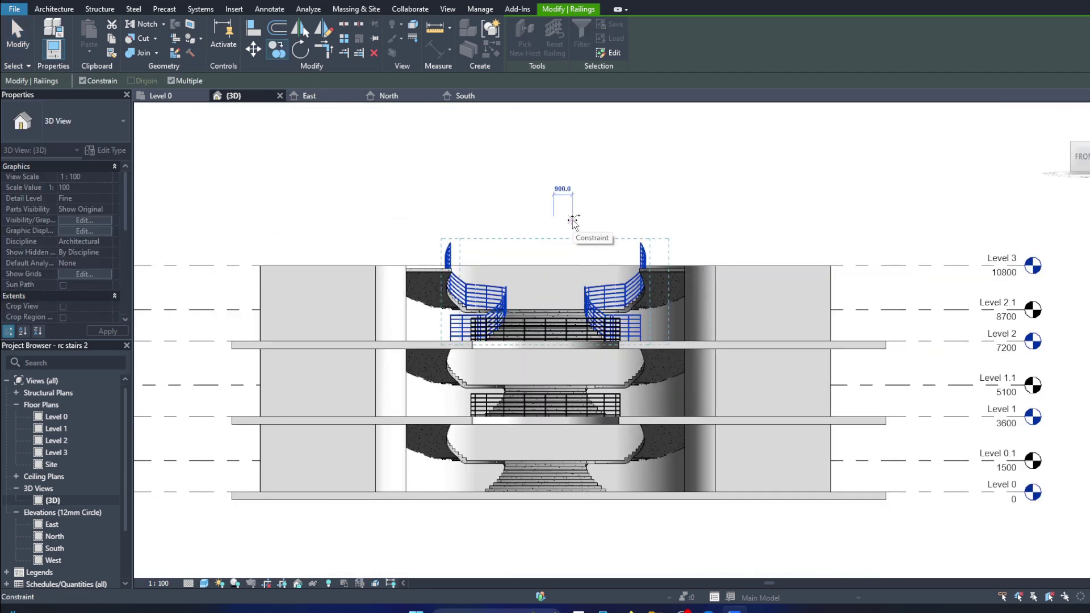
scroll(574, 221, "down", 2)
type("20000")
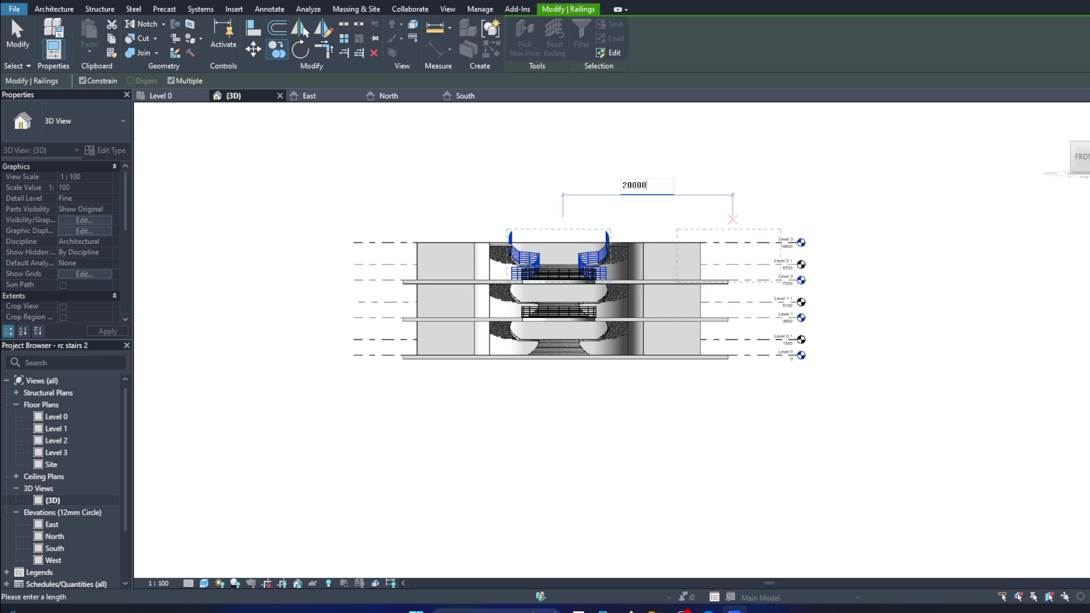
key("Return")
scroll(761, 238, "up", 2)
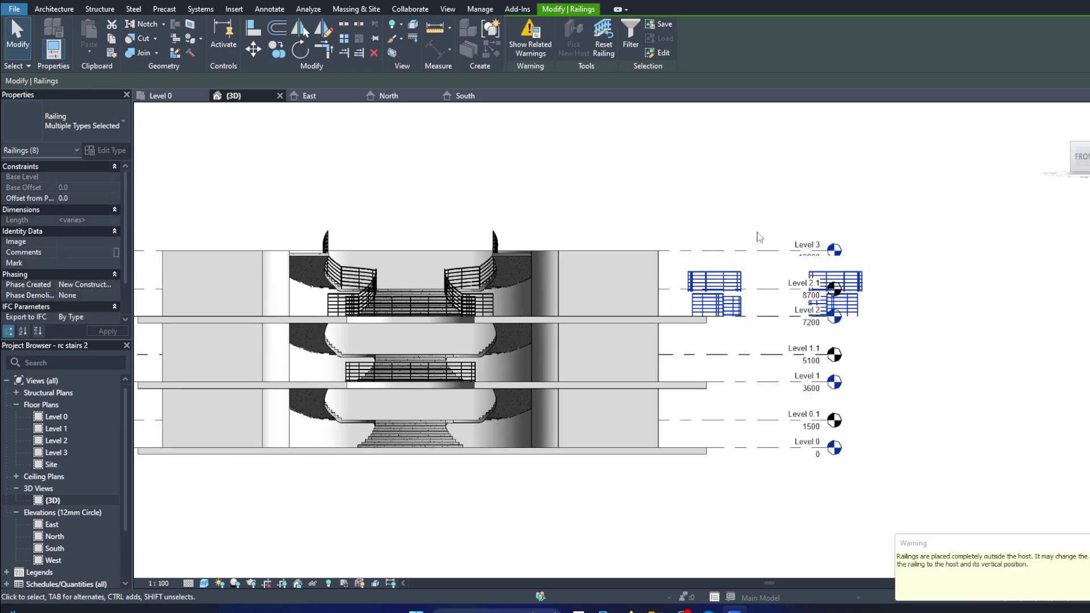
left_click(1078, 183)
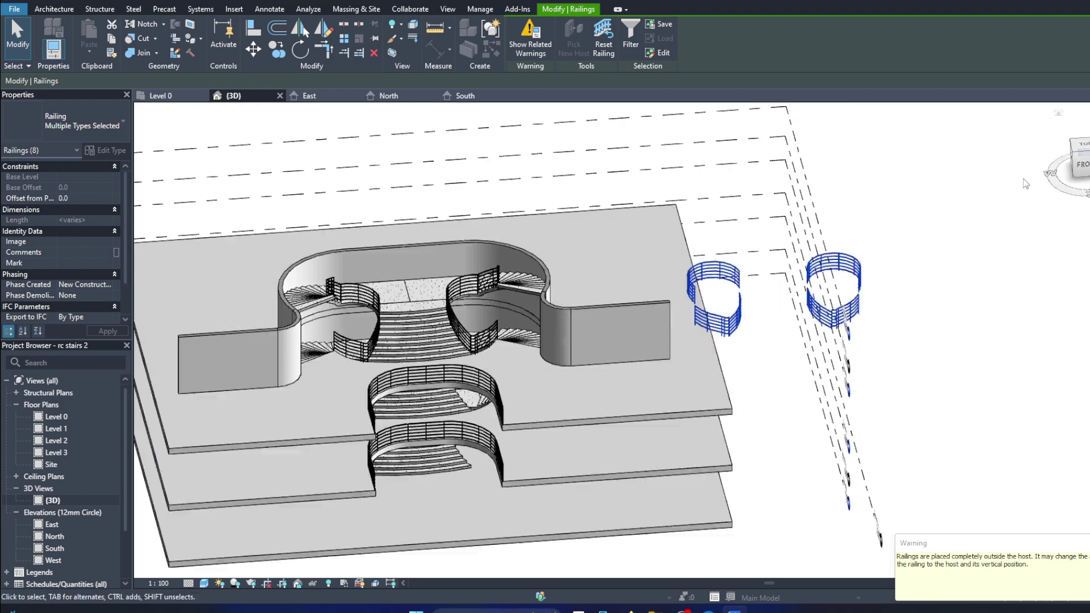
key("Escape")
scroll(752, 318, "up", 3)
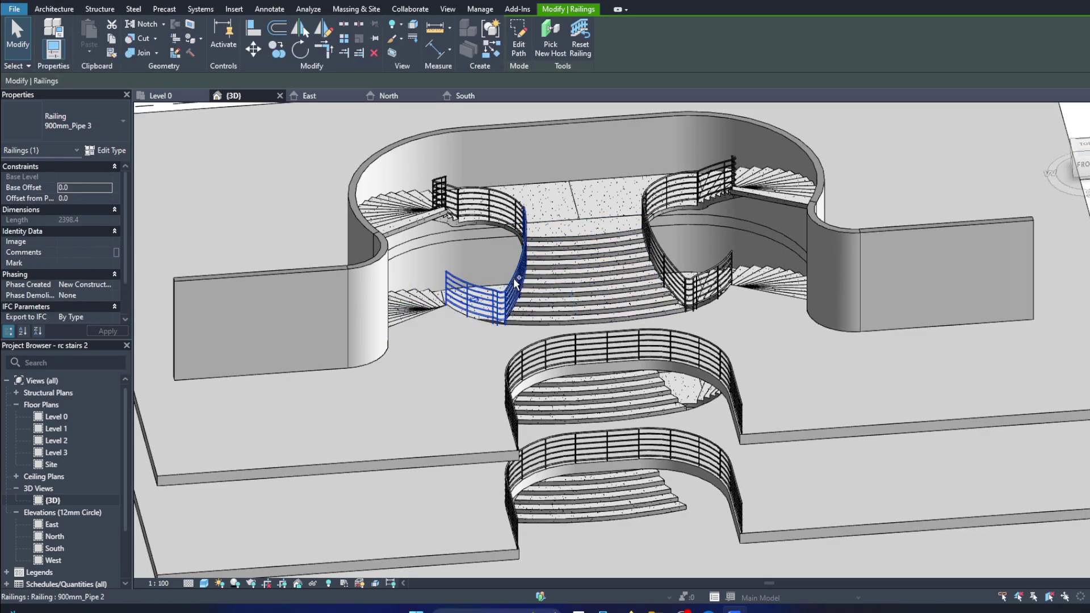
Step: Copy the upper-left and right stair railings again from the front view
left_click(454, 193, "ctrl")
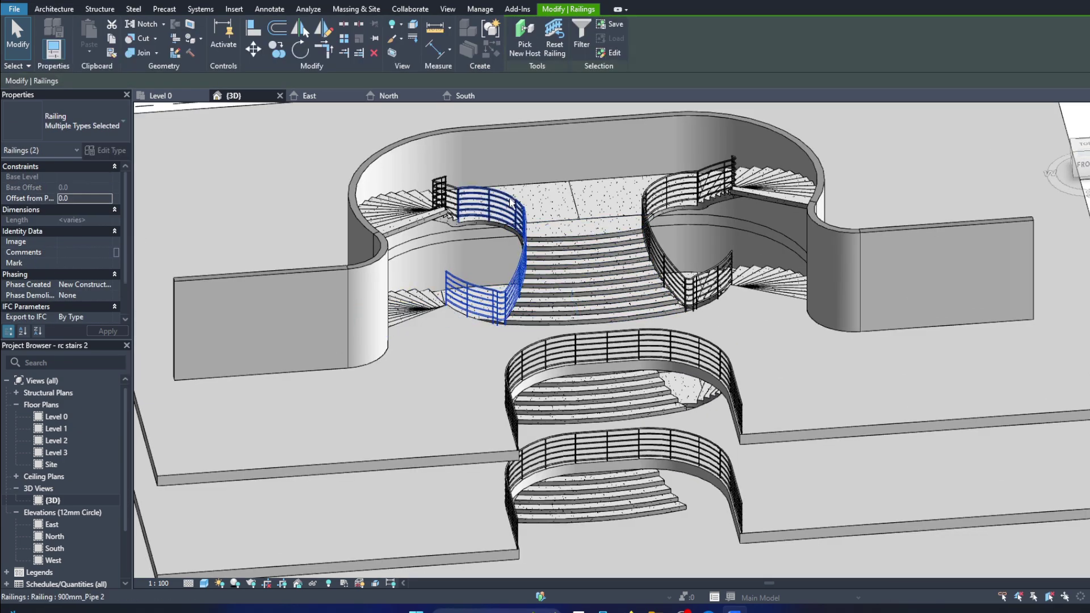
scroll(430, 168, "up", 2)
left_click(710, 189, "ctrl")
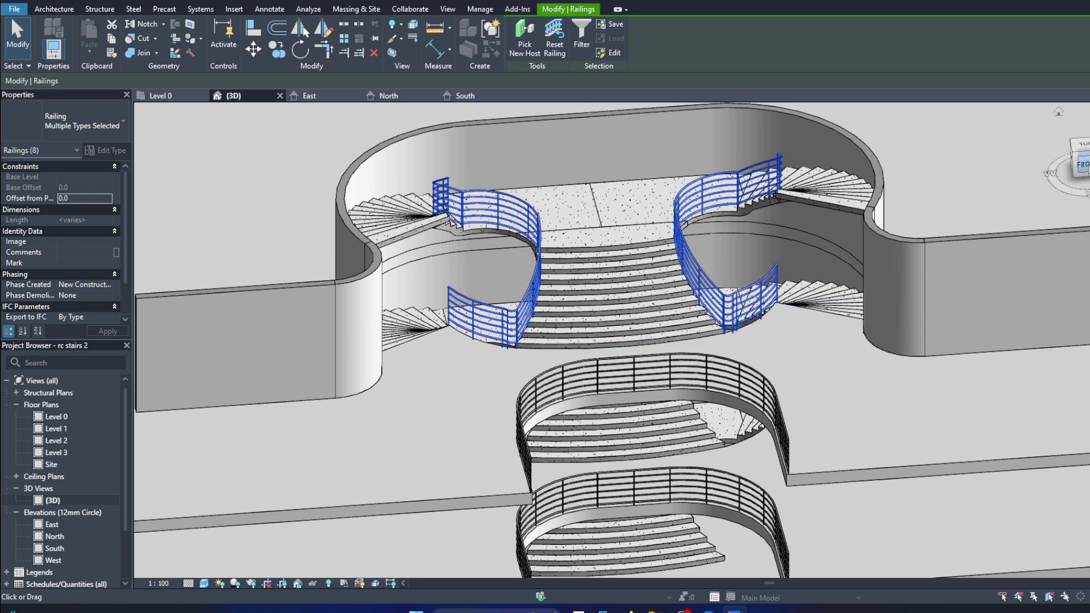
left_click(1082, 164)
left_click(277, 48)
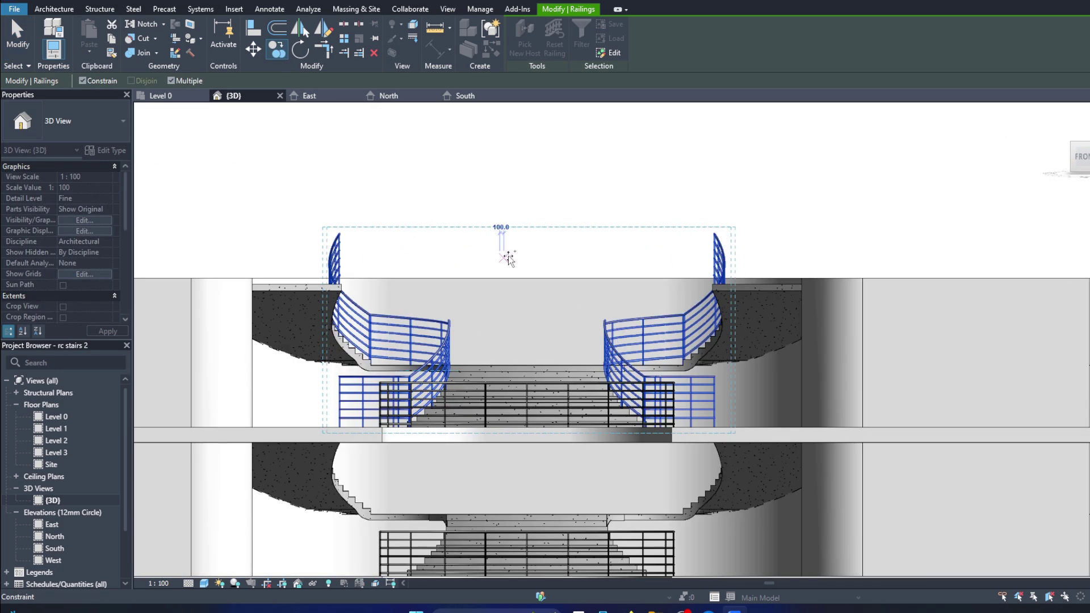
type("0")
key("Return")
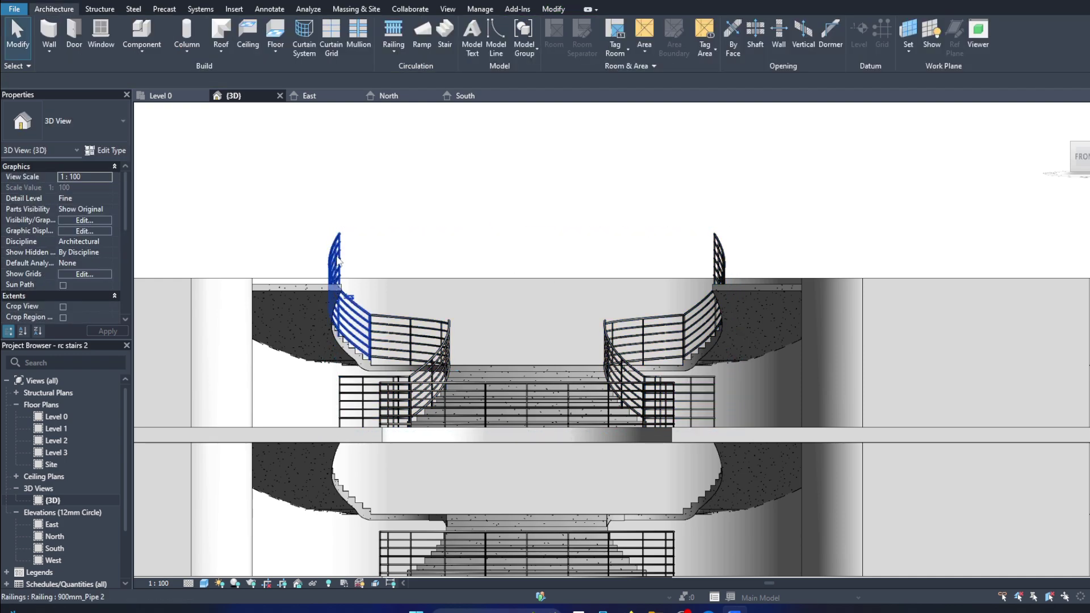
left_click(1074, 144)
scroll(465, 318, "up", 2)
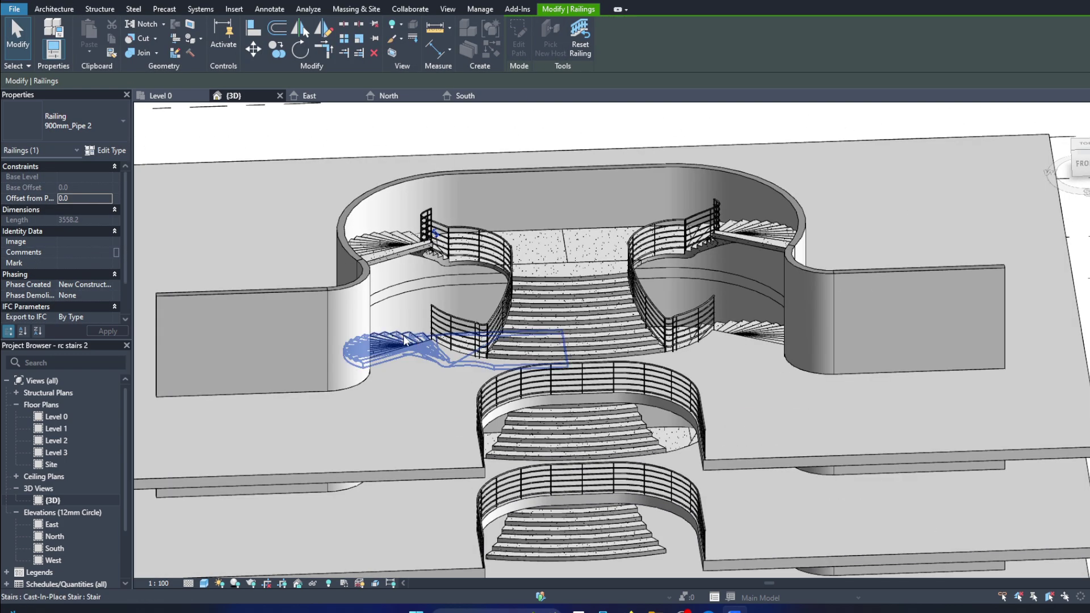
key("Escape")
scroll(454, 341, "up", 3)
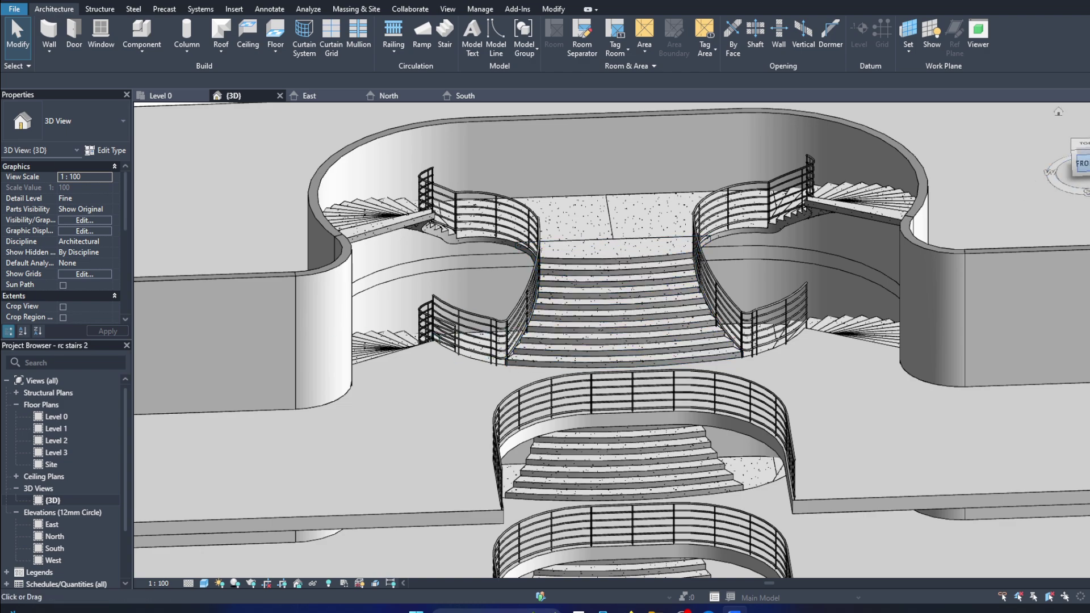
Step: Check the stair railings and re-host the upper-left railing onto the right stair
mouse_move(438, 200)
middle_mouse_down("shift")
mouse_move(172, 158)
mouse_move(499, 295)
middle_mouse_up("shift")
left_click(761, 188)
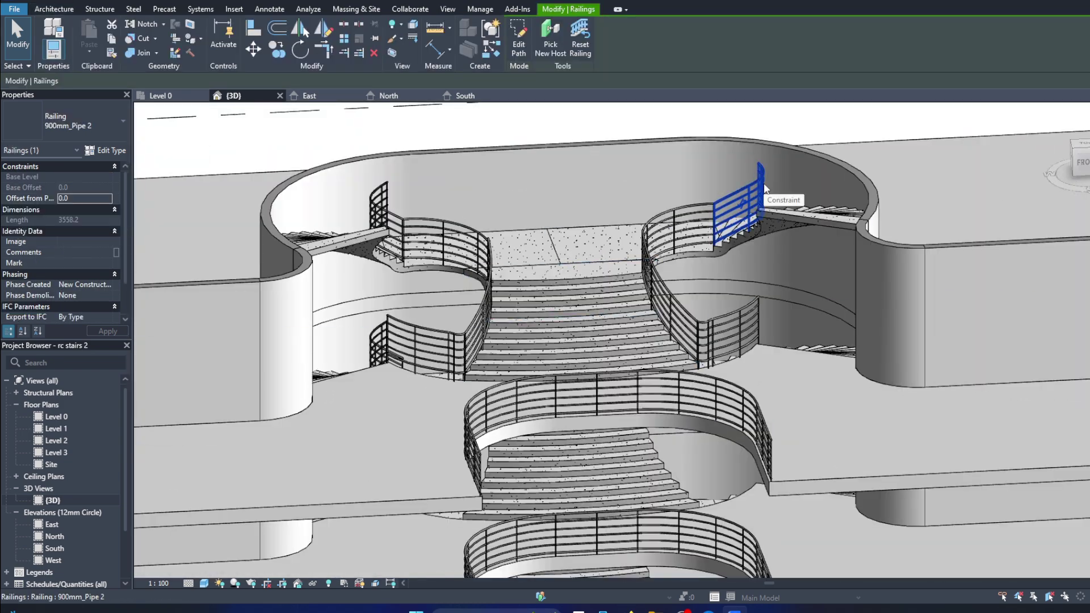
key("Escape")
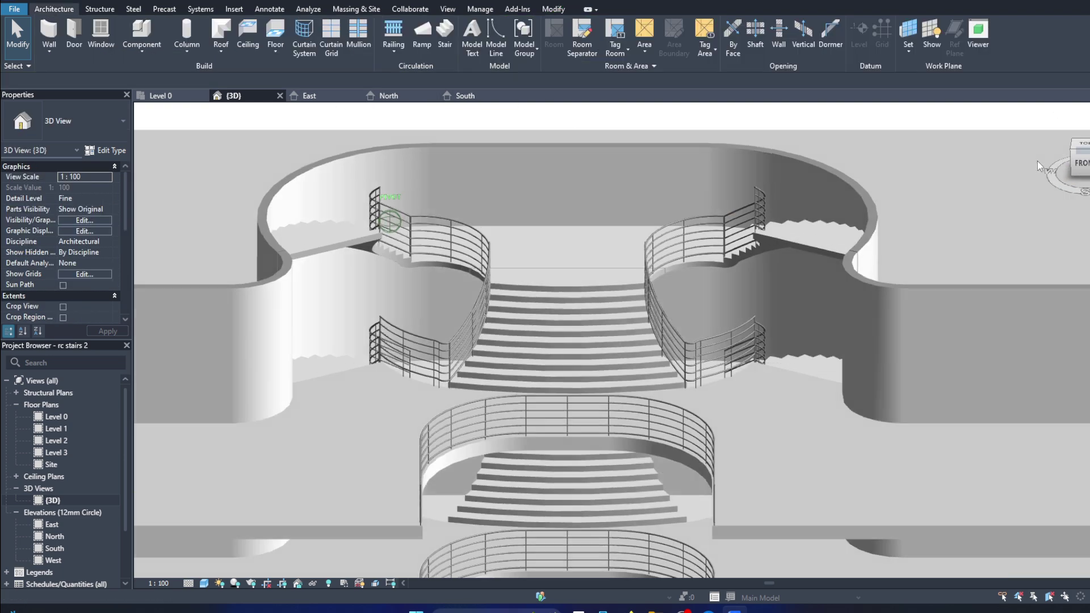
middle_click_drag(752, 276, 741, 323, "shift")
left_click(705, 252)
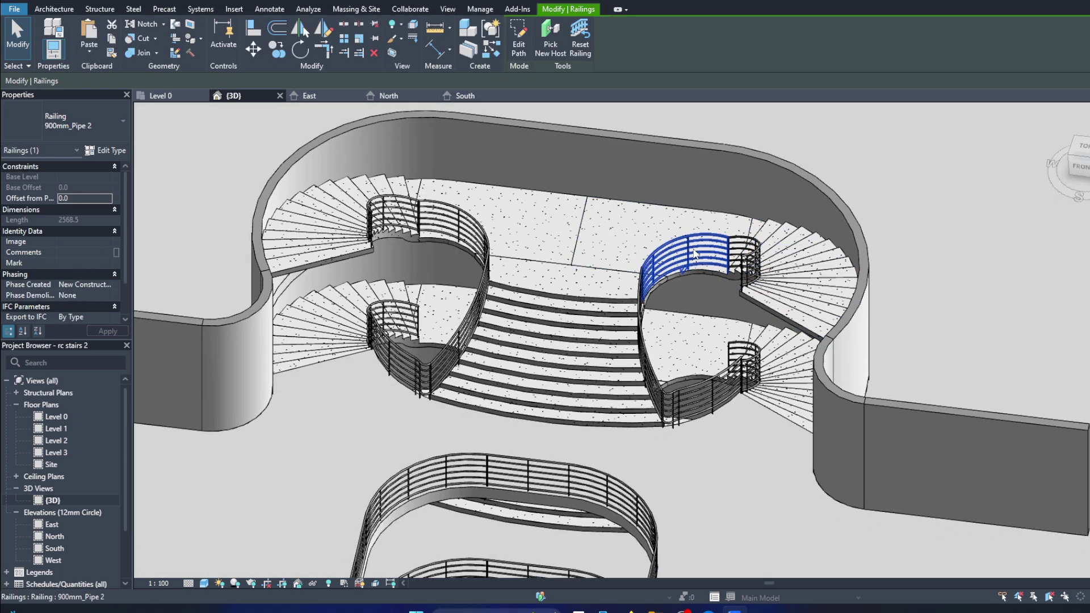
key("Escape")
left_click(454, 227)
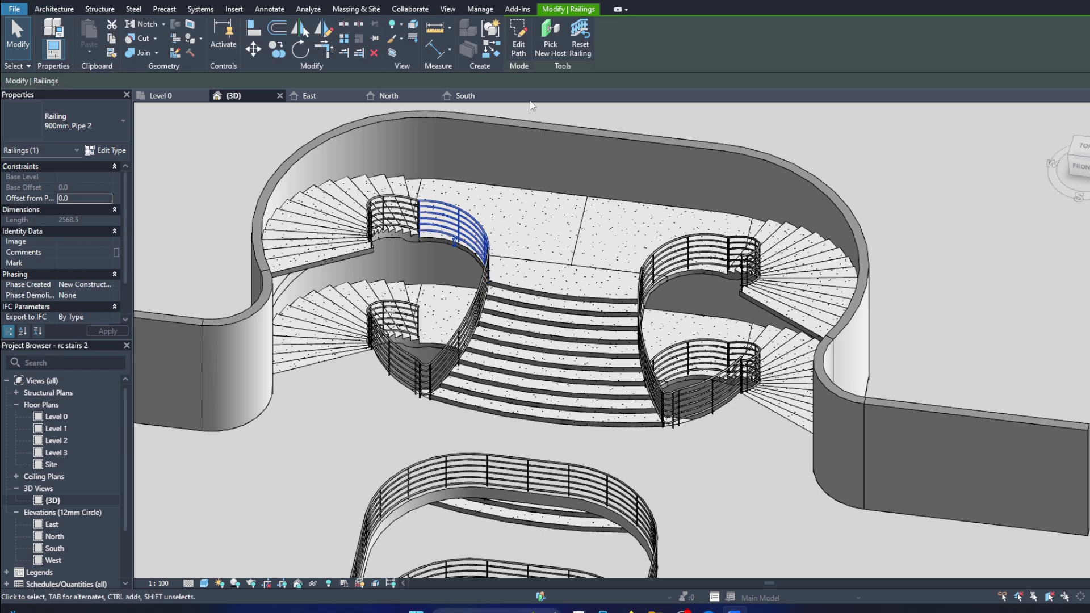
left_click(709, 272)
scroll(709, 271, "down", 2)
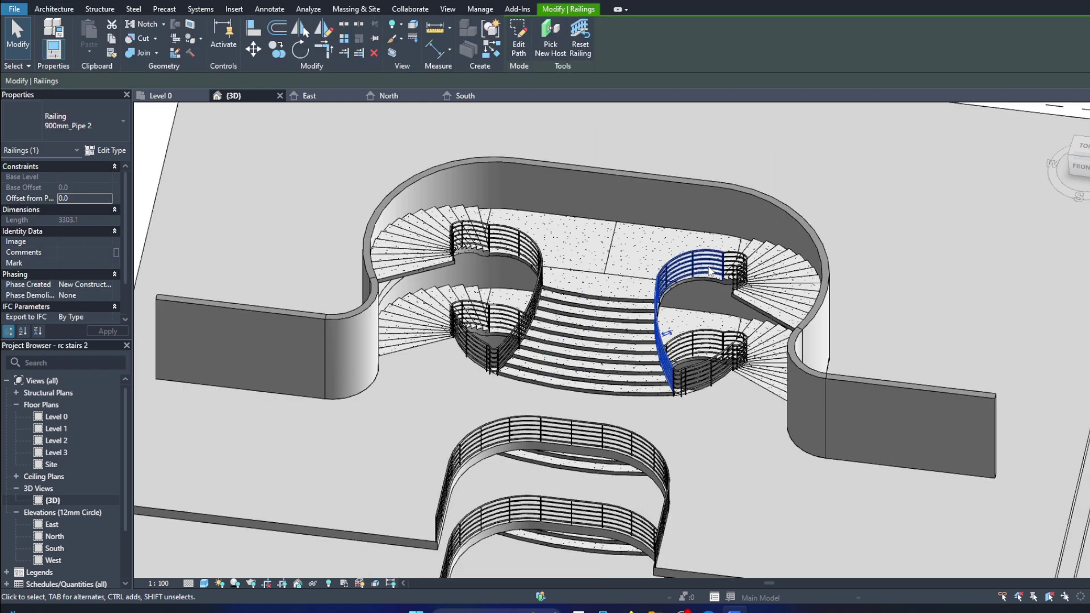
key("Escape")
Step: Switch the 3D view to Realistic style in a straight front view
middle_click_drag(568, 340, 534, 307, "shift")
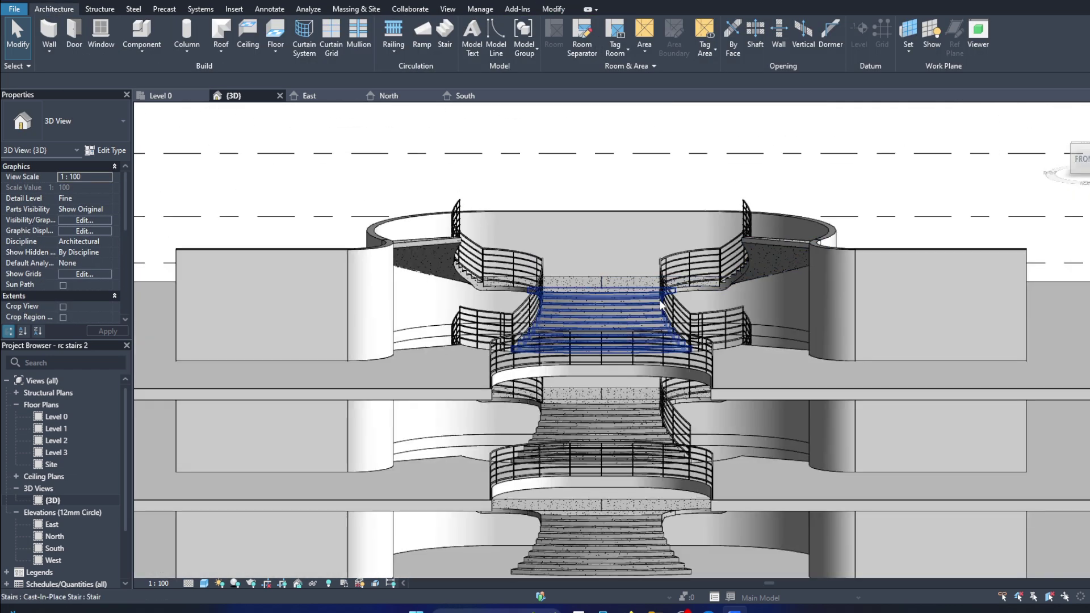
left_click(531, 302)
key("Escape")
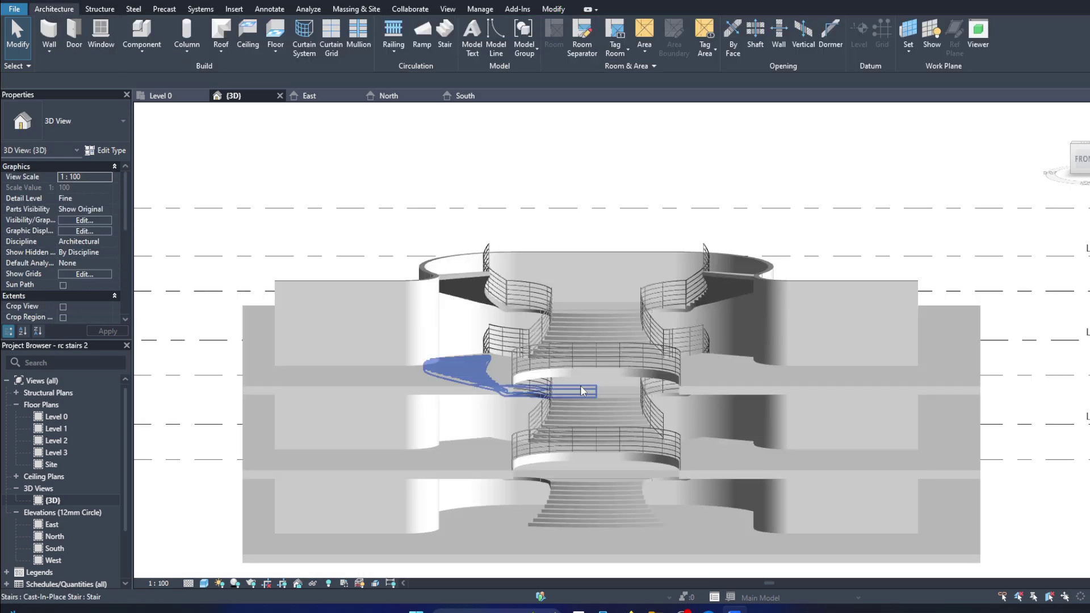
mouse_move(464, 226)
middle_mouse_down("shift")
mouse_move(1050, 198)
mouse_move(613, 296)
middle_mouse_up("shift")
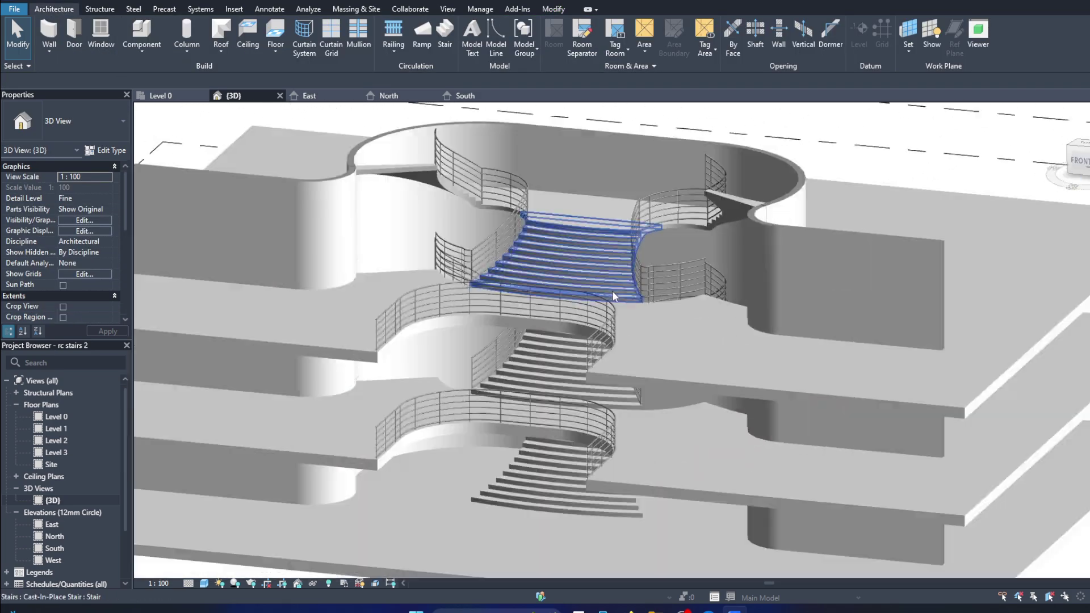
key("r")
key("r")
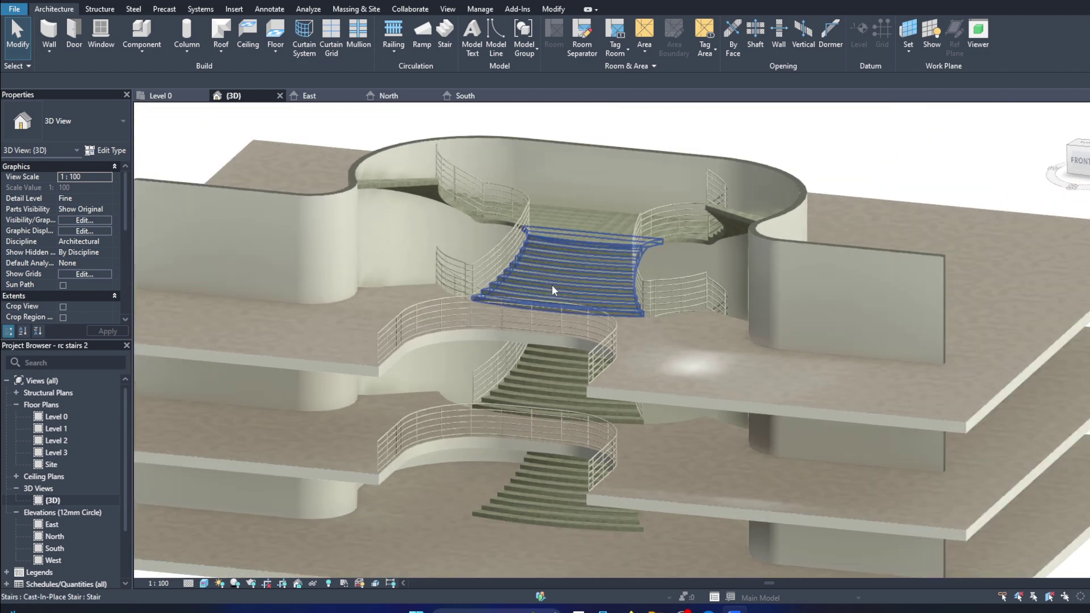
left_click(1079, 160)
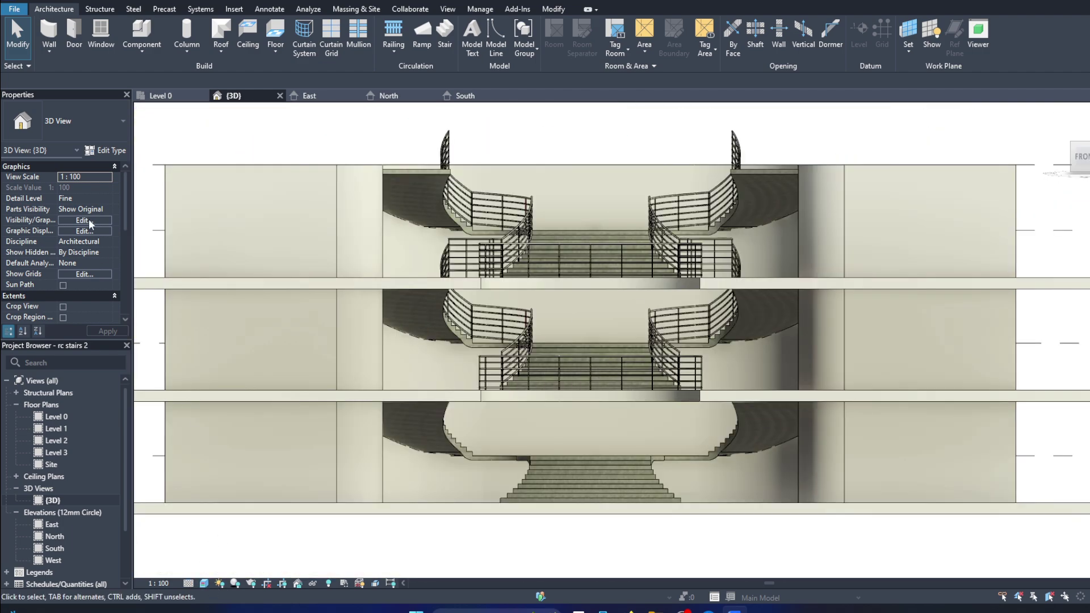
Step: Enable Cast Shadows in the view's Graphic Display Options
left_click(85, 220)
key("Escape")
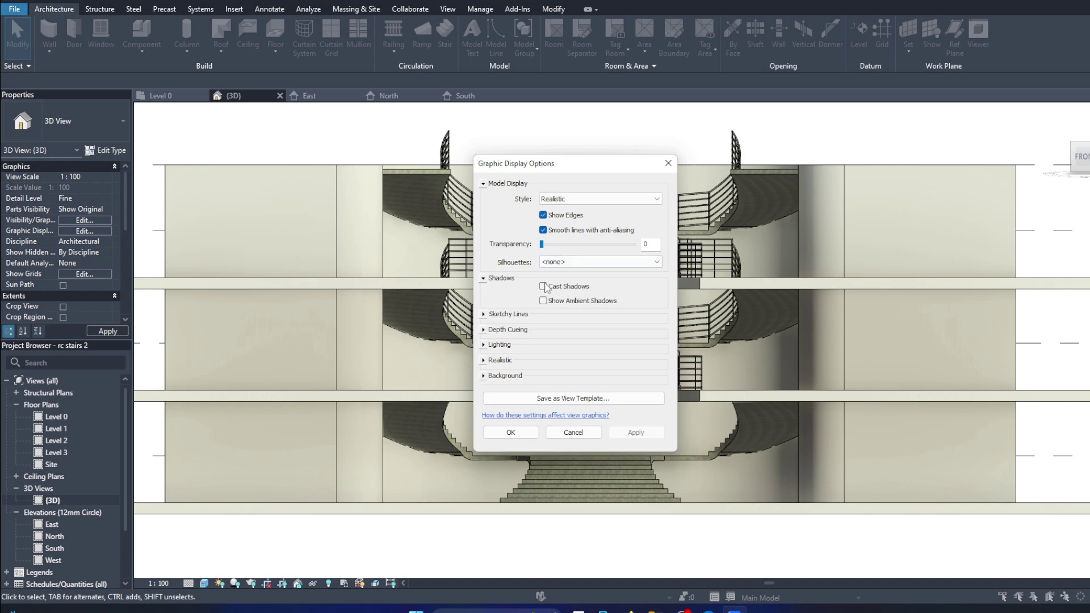
left_click(629, 430)
left_click(511, 432)
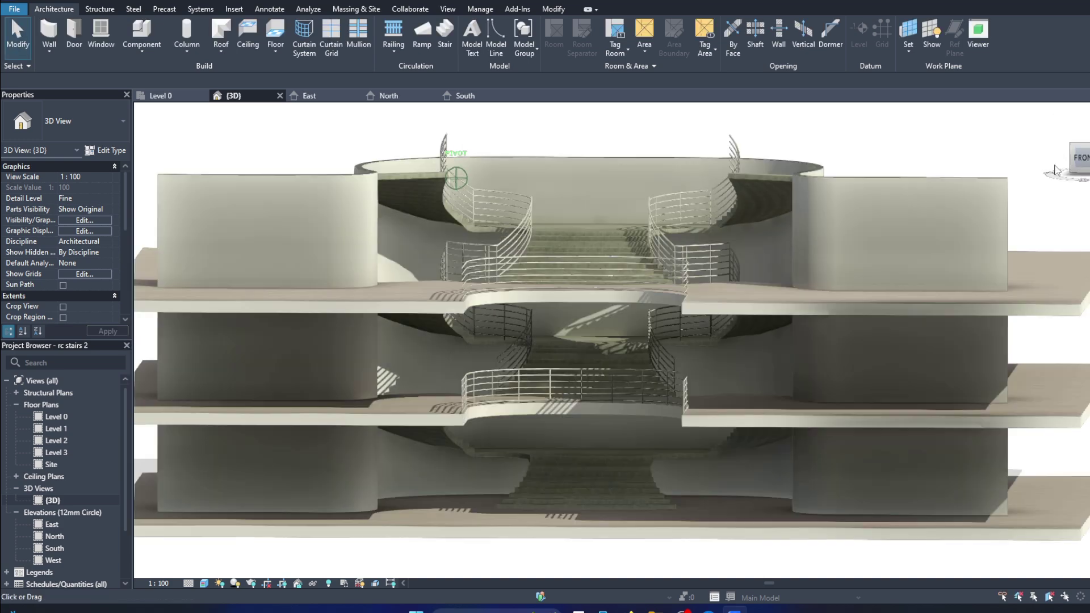
mouse_move(510, 432)
middle_mouse_down("shift")
mouse_move(490, 441)
mouse_move(480, 317)
middle_mouse_up("shift")
scroll(512, 311, "down", 3)
scroll(440, 228, "up", 4)
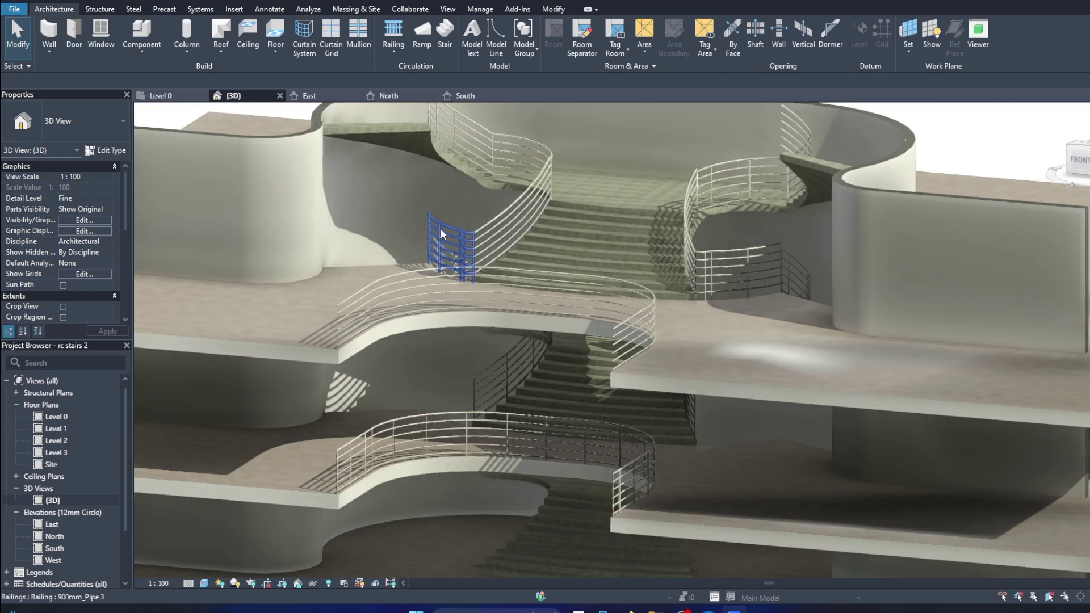
Step: Check the short railings on the left and right upper flights
left_click(441, 230)
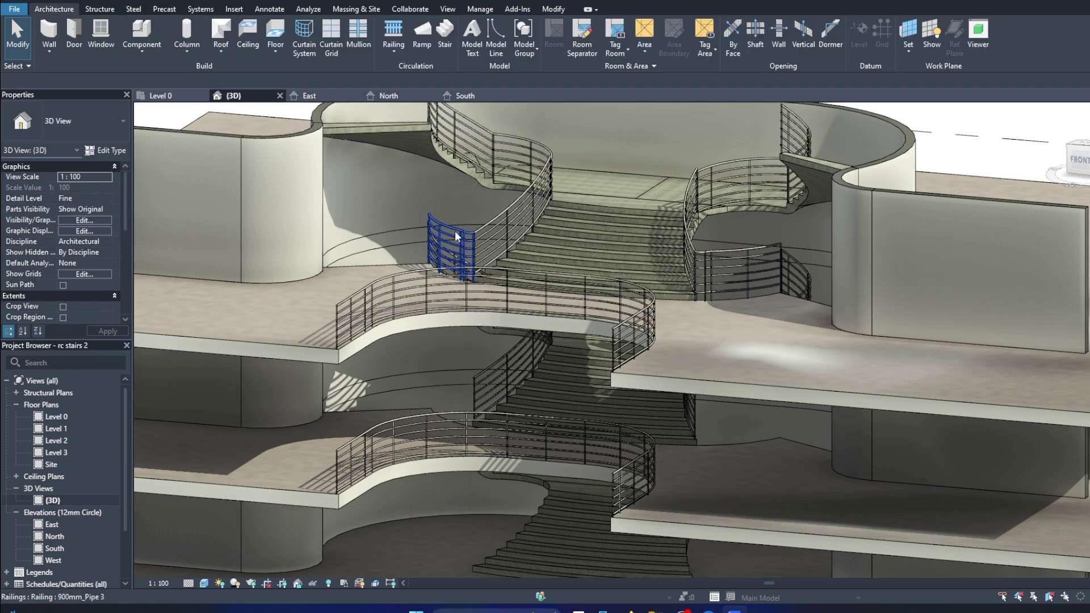
left_click(454, 230)
key("Escape")
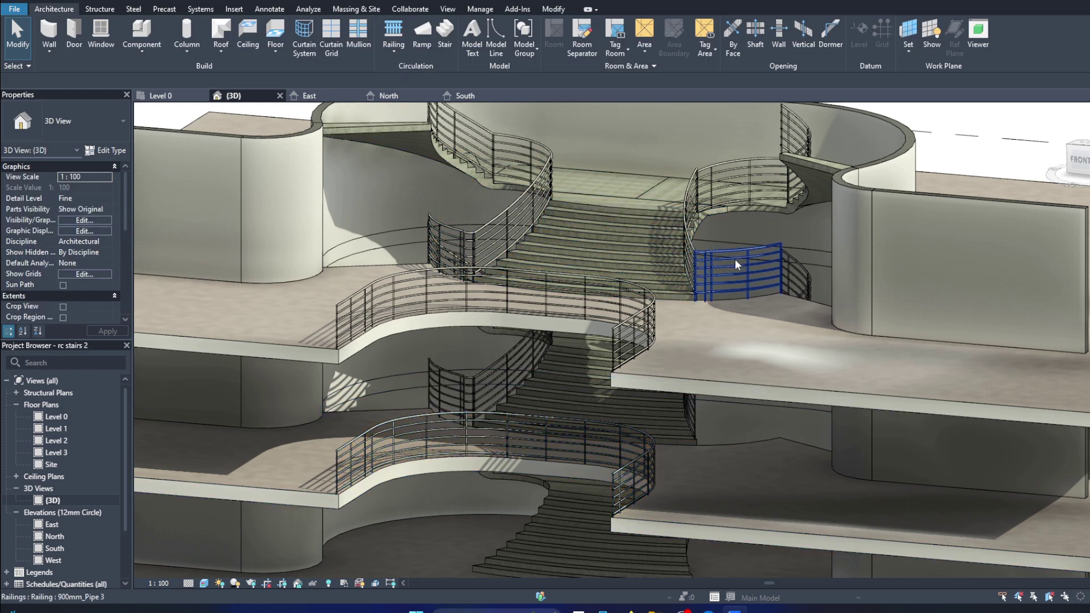
left_click(735, 261)
key("Escape")
Step: Orbit around the model to inspect the cast shadows from the front
scroll(711, 359, "down", 4)
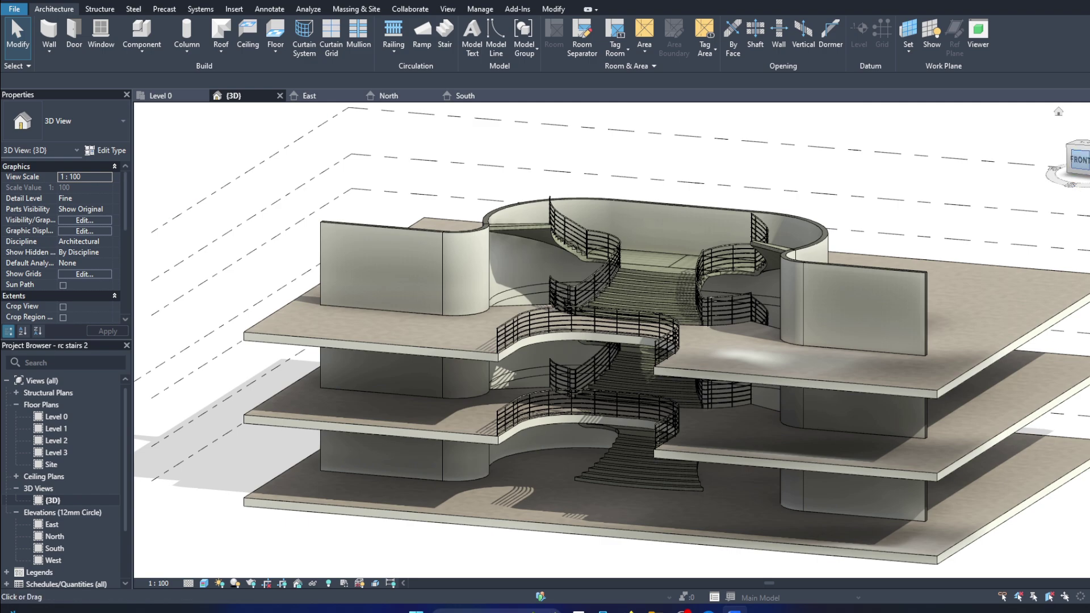
middle_click_drag(711, 358, 860, 404, "shift")
scroll(860, 403, "up", 3)
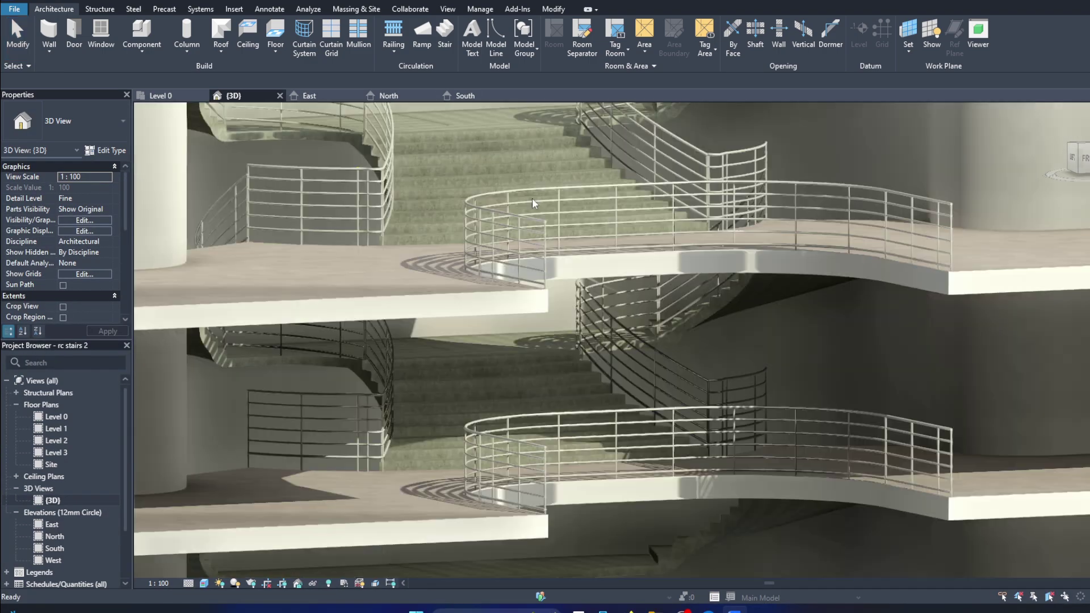
scroll(532, 198, "down", 5)
middle_click_drag(532, 198, 852, 227, "shift")
scroll(1033, 166, "up", 4)
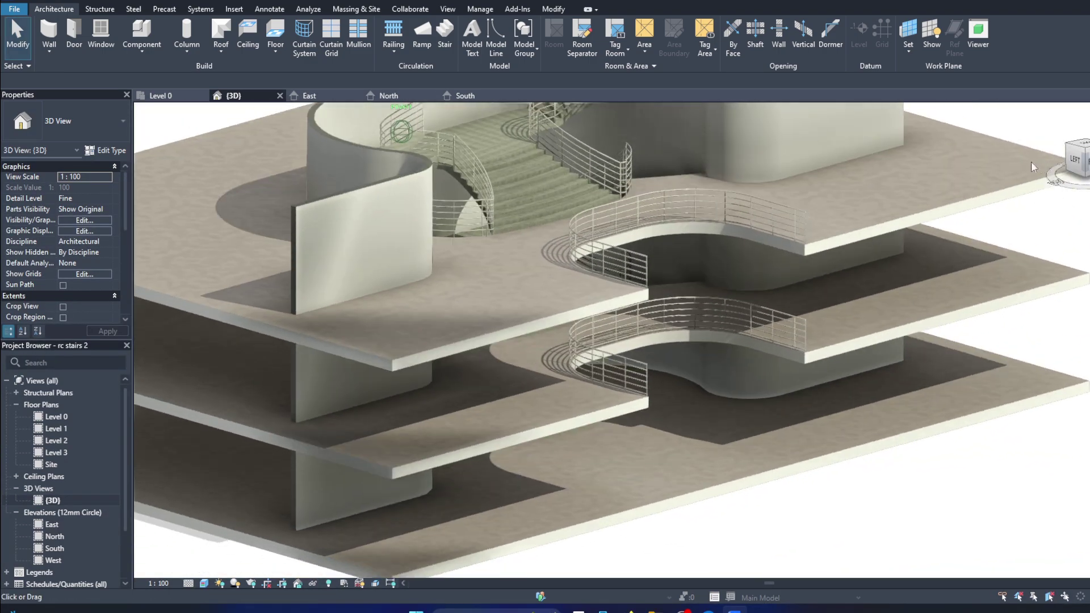
scroll(1033, 167, "down", 3)
middle_click_drag(1034, 167, 622, 353, "shift")
scroll(621, 352, "up", 3)
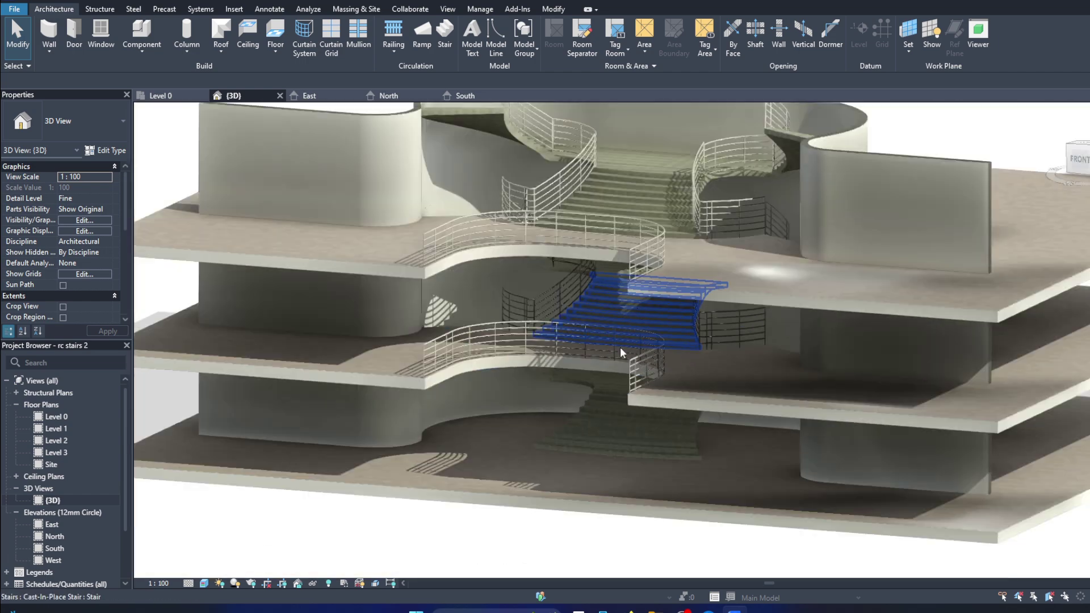
scroll(621, 352, "down", 3)
scroll(537, 428, "up", 4)
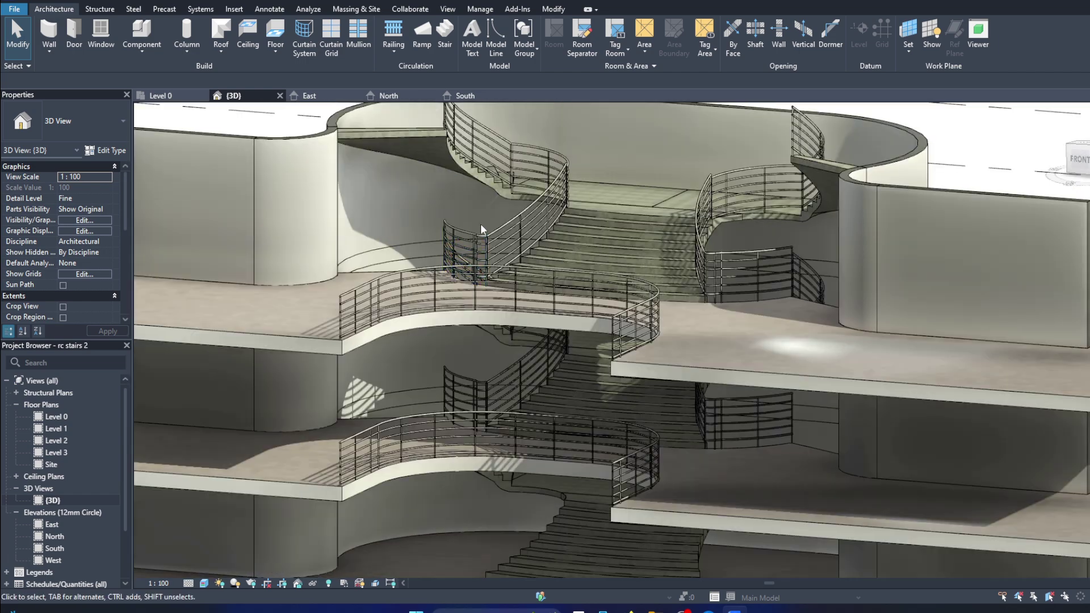
left_click(469, 238)
left_click(504, 220, "ctrl")
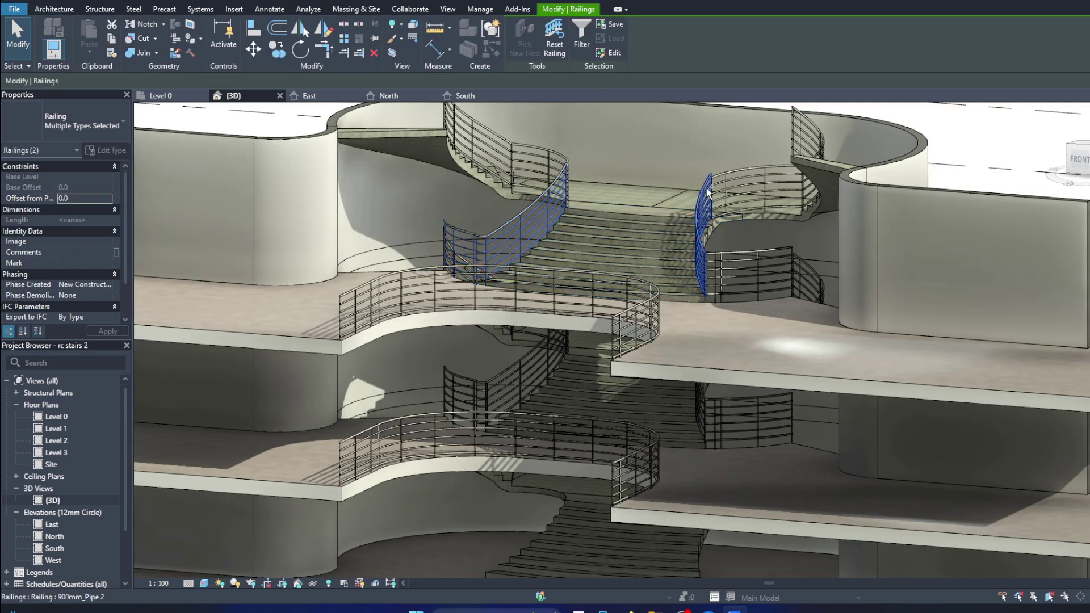
left_click(752, 249, "ctrl")
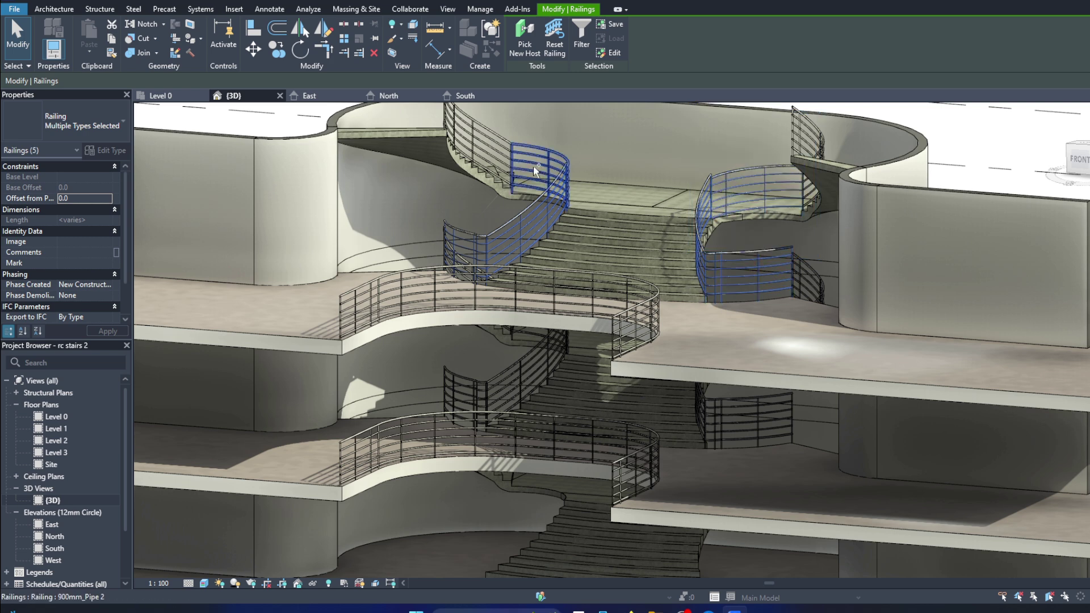
left_click(803, 137, "ctrl")
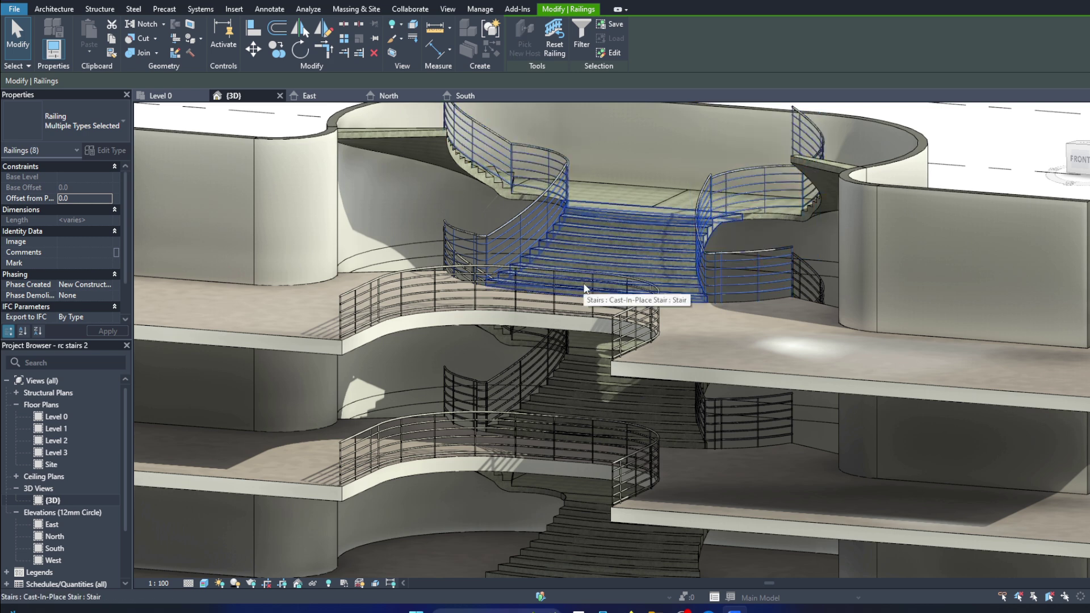
key("c")
key("o")
left_click(627, 154)
type("0")
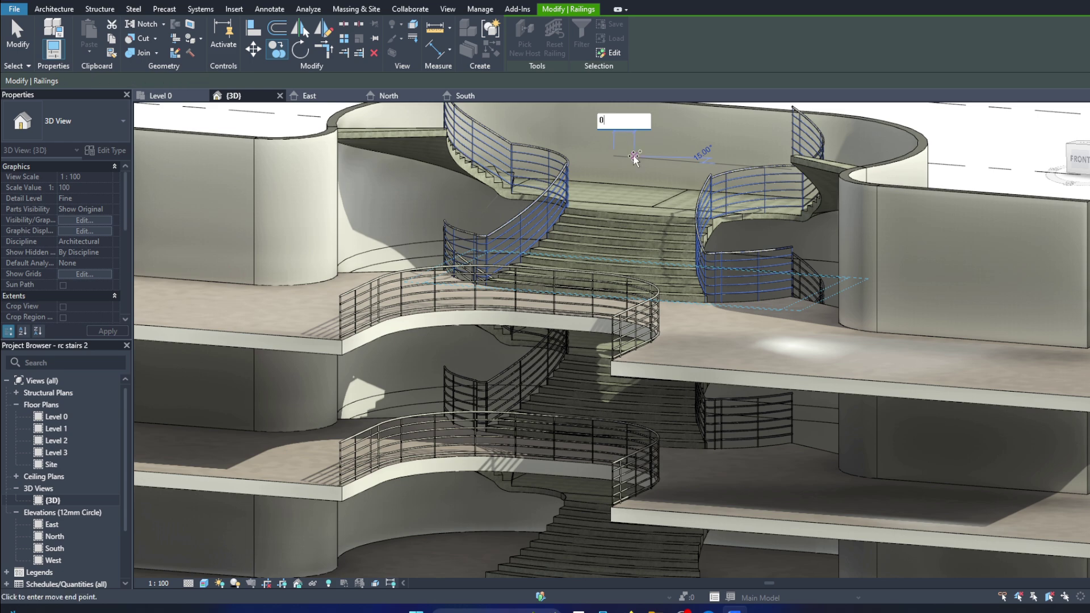
key("Return")
scroll(634, 158, "down", 3)
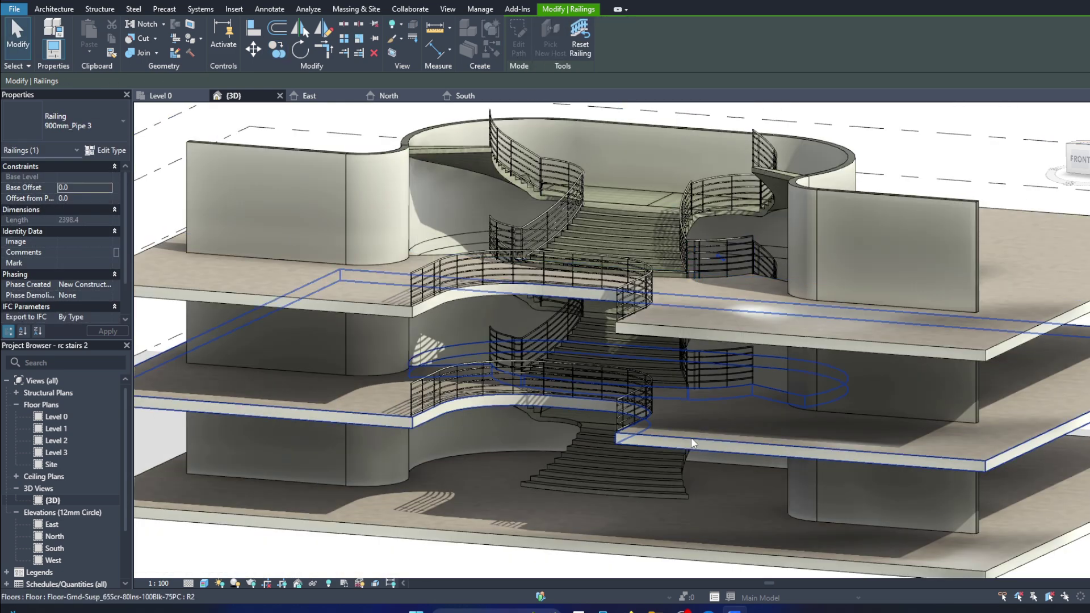
key("Escape")
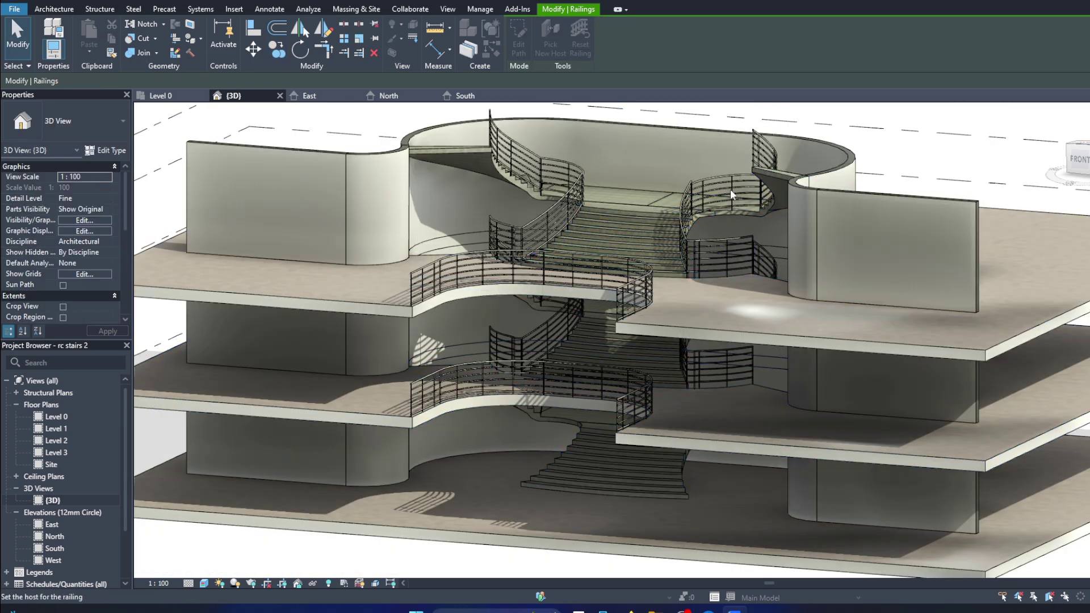
key("Escape")
scroll(720, 178, "up", 3)
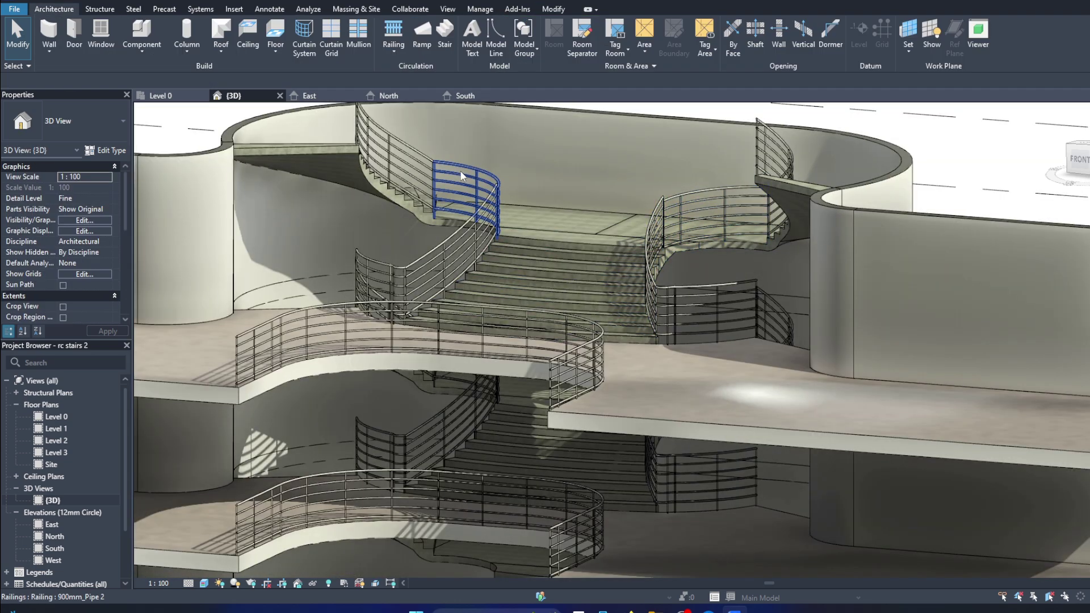
left_click(461, 176)
scroll(533, 216, "down", 3)
key("Escape")
scroll(536, 262, "up", 3)
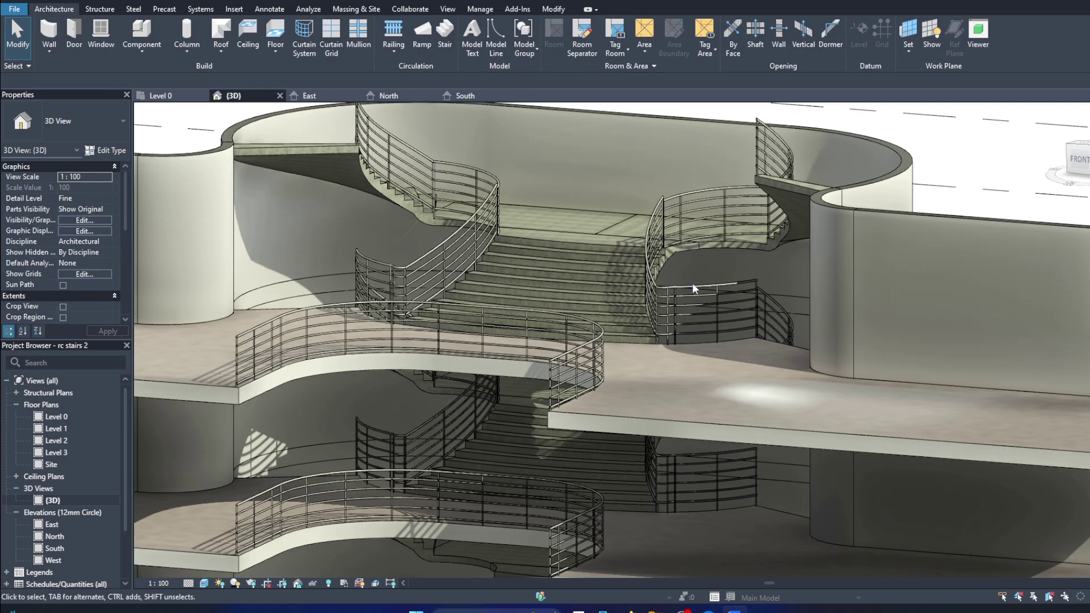
left_click(707, 199)
scroll(601, 330, "down", 3)
scroll(714, 346, "up", 3)
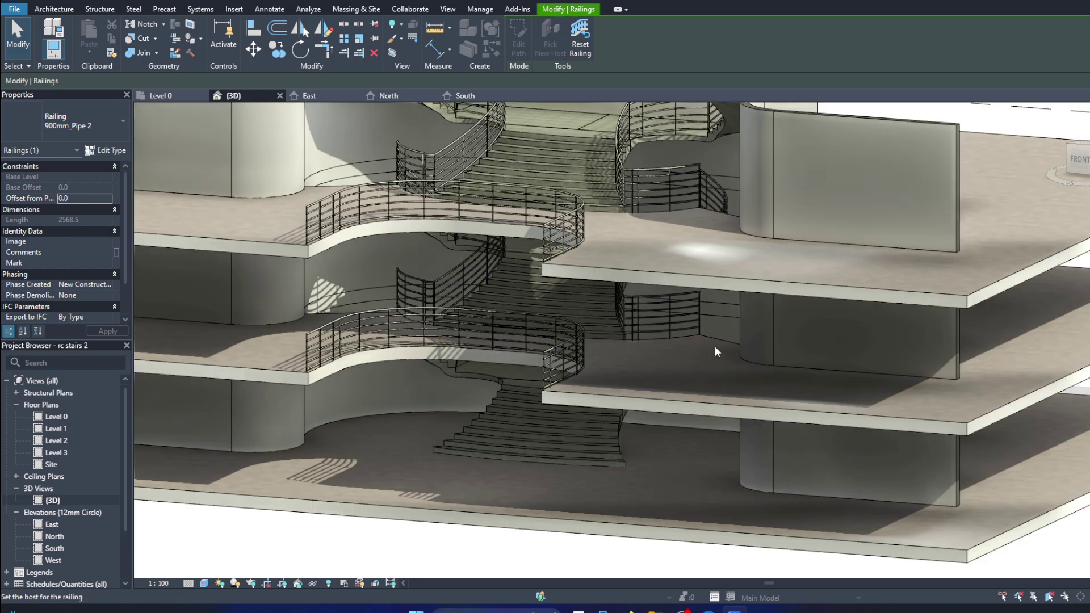
left_click(1079, 159)
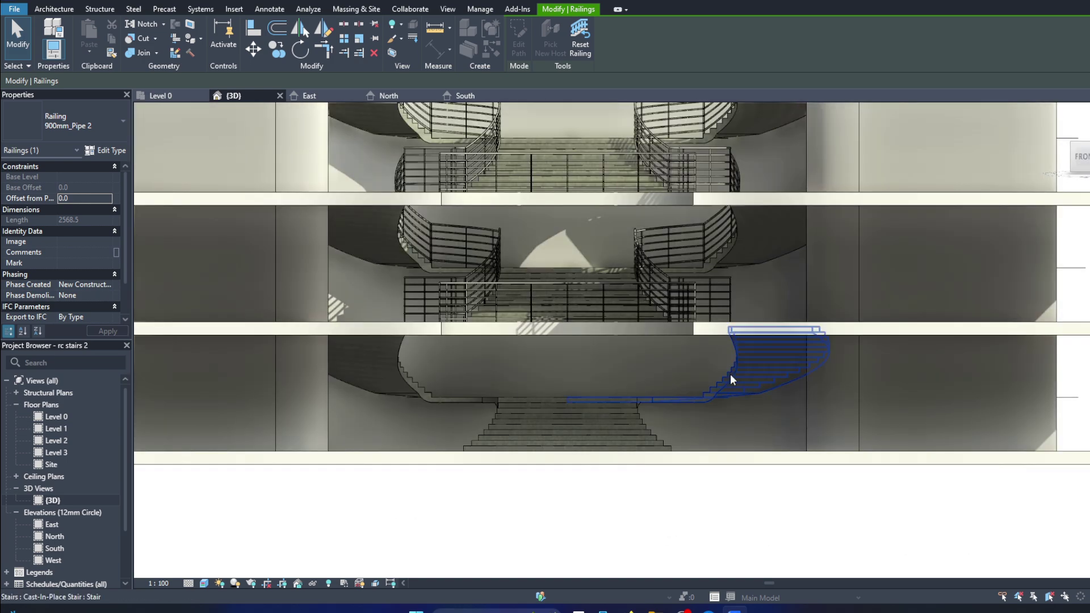
key("Escape")
scroll(666, 389, "down", 1)
left_click(497, 136)
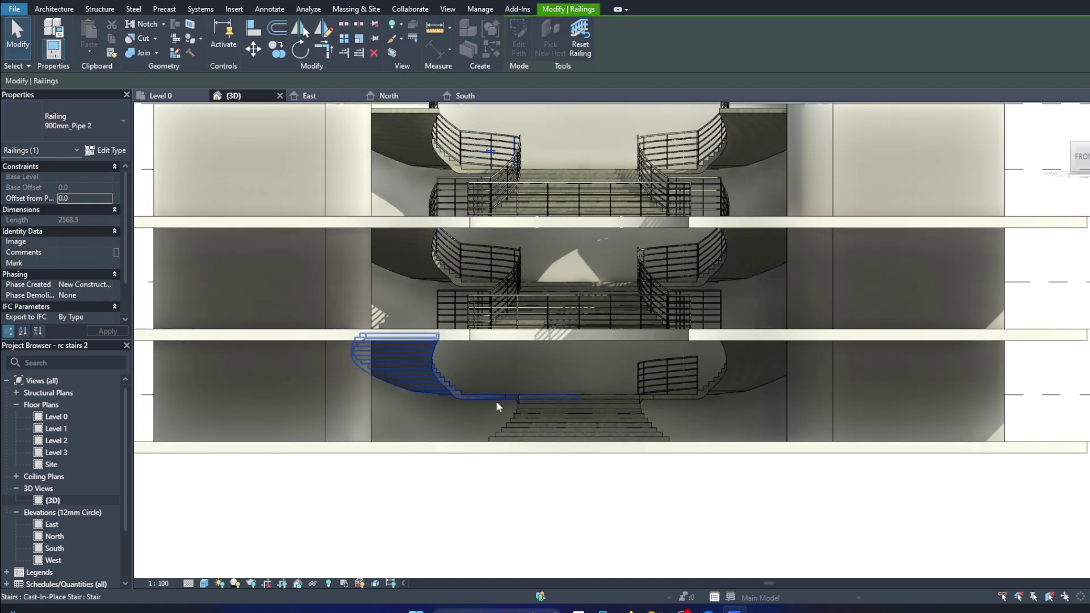
key("Escape")
left_click(520, 161)
key("Escape")
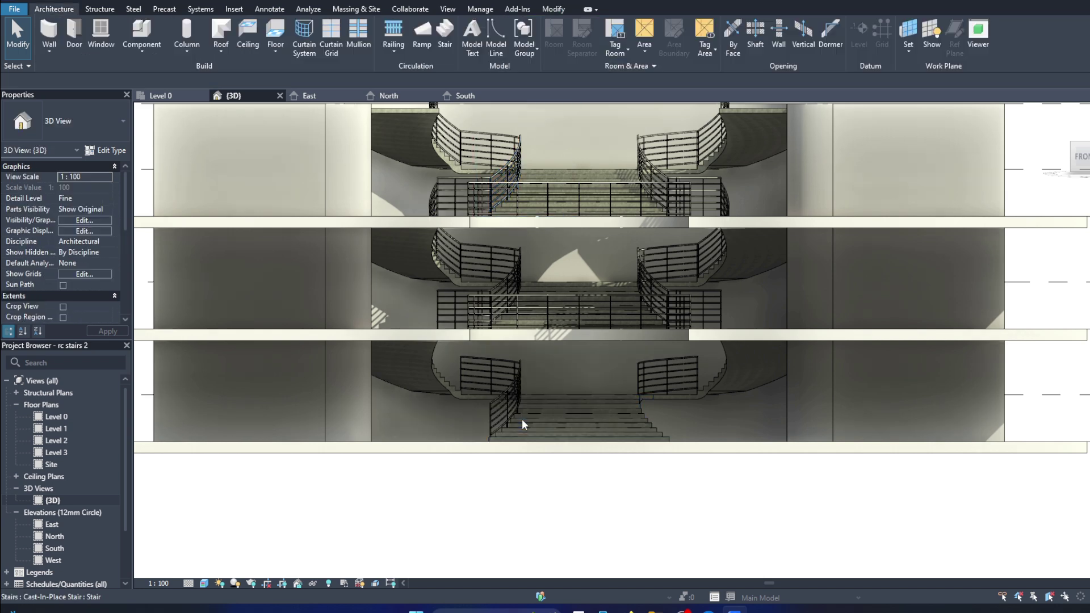
left_click(580, 234)
key("Escape")
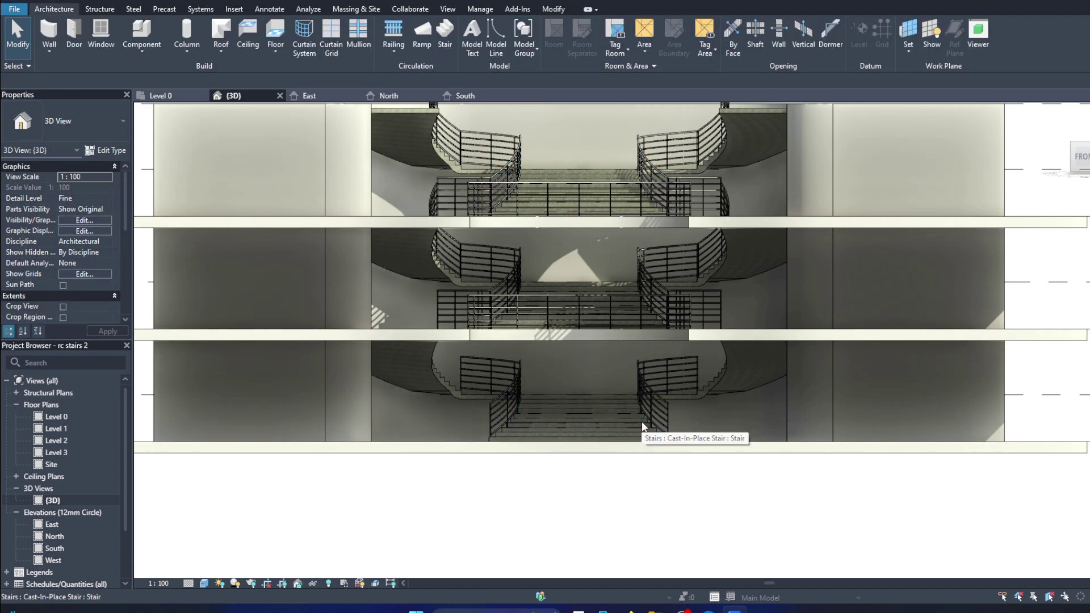
left_click(692, 109)
key("Escape")
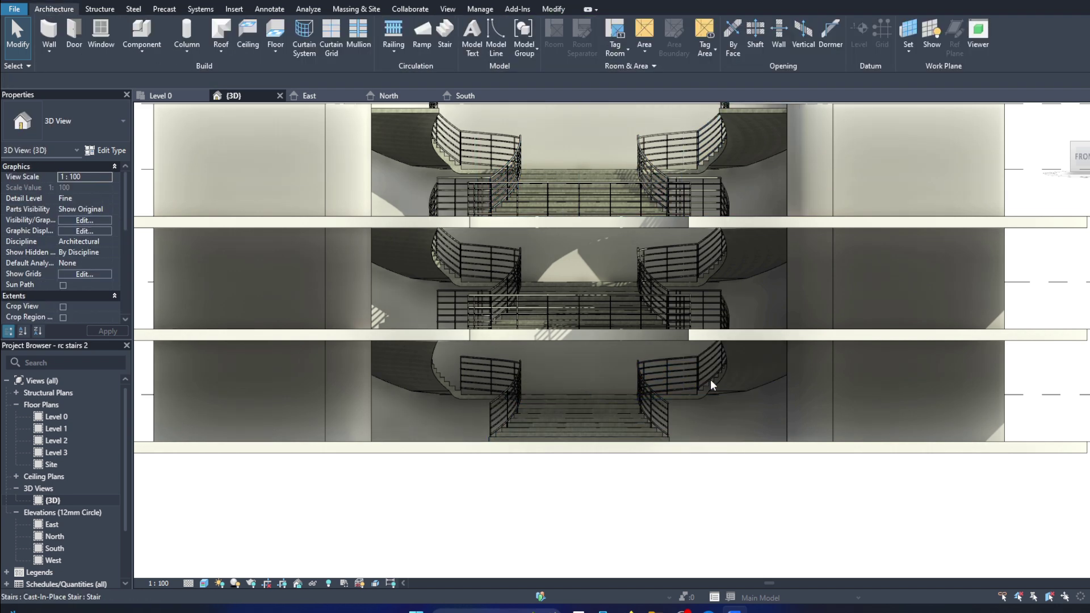
left_click(434, 134)
key("Escape")
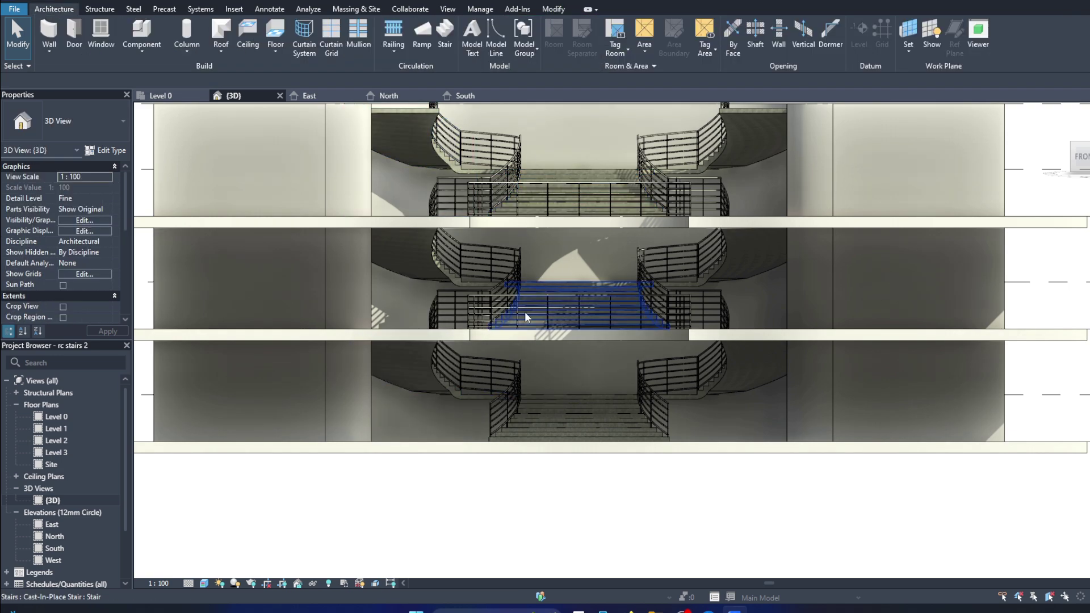
middle_click_drag(1070, 161, 1022, 182, "shift")
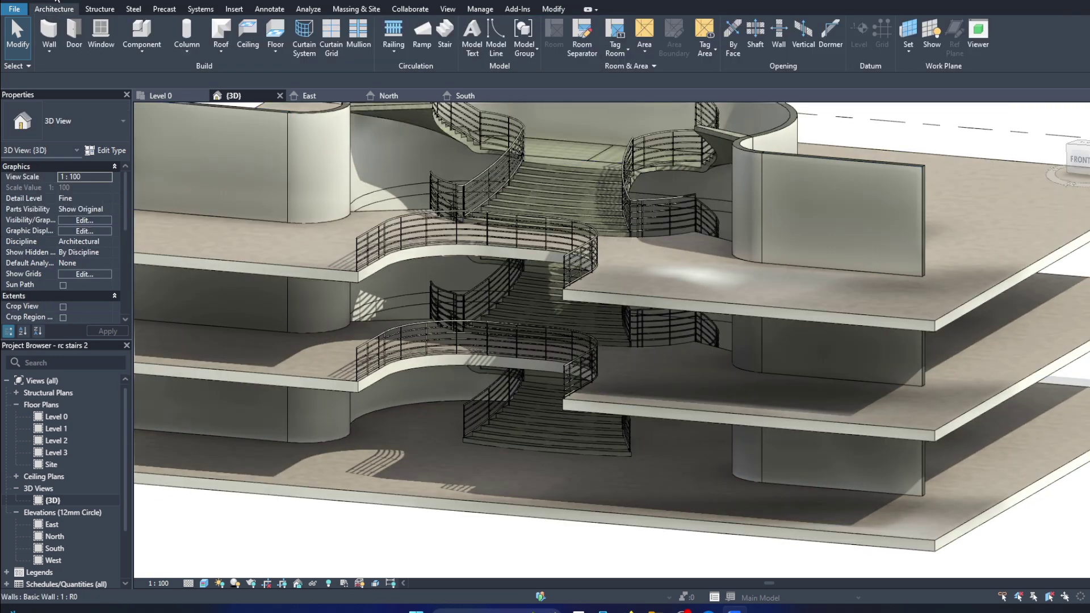
scroll(631, 363, "up", 2)
scroll(697, 375, "down", 5)
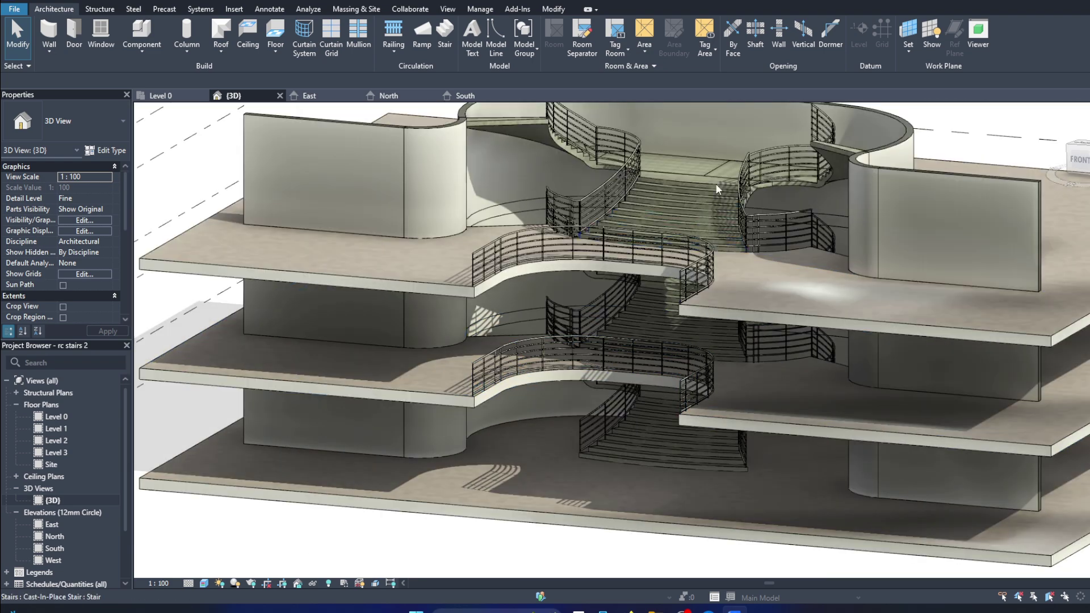
scroll(745, 383, "up", 1)
scroll(619, 396, "down", 1)
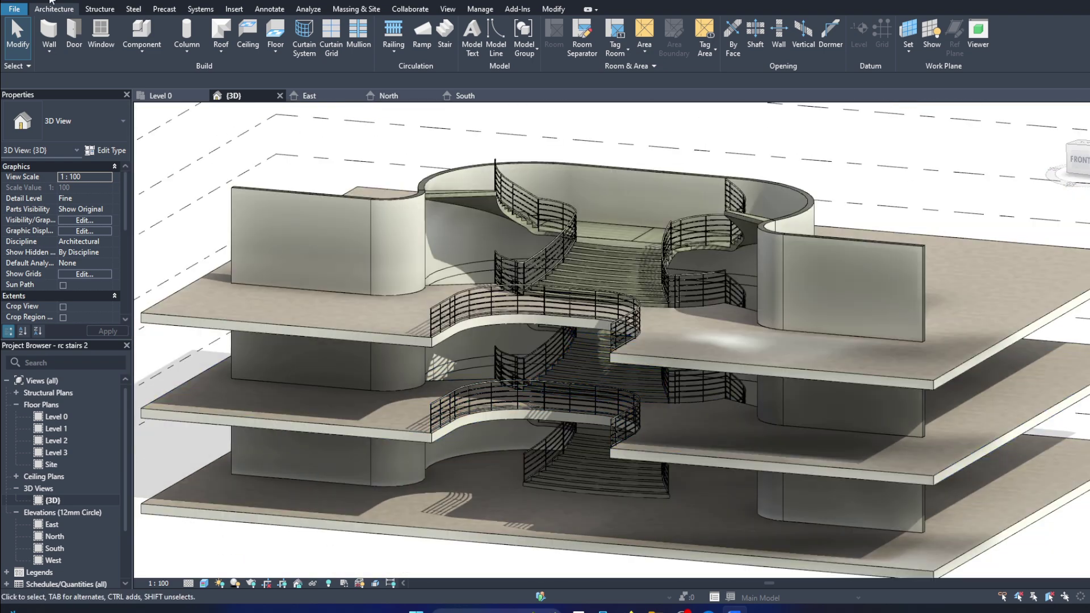
Step: Set render quality to Custom (view specific), review its settings, and enable Region
left_click(448, 9)
left_click(284, 33)
left_click(157, 46)
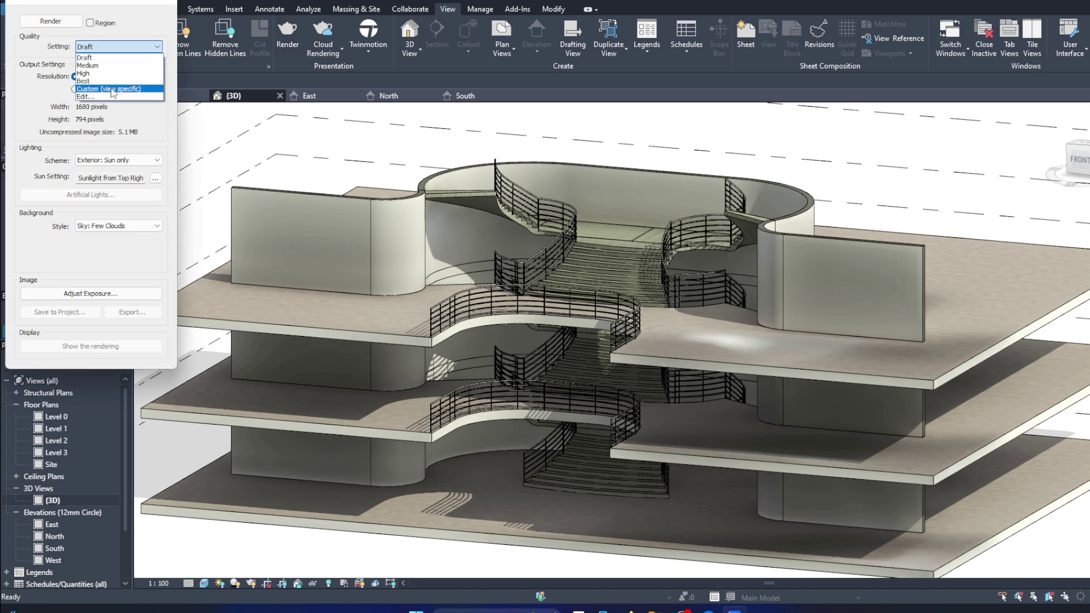
left_click(153, 46)
left_click(114, 101)
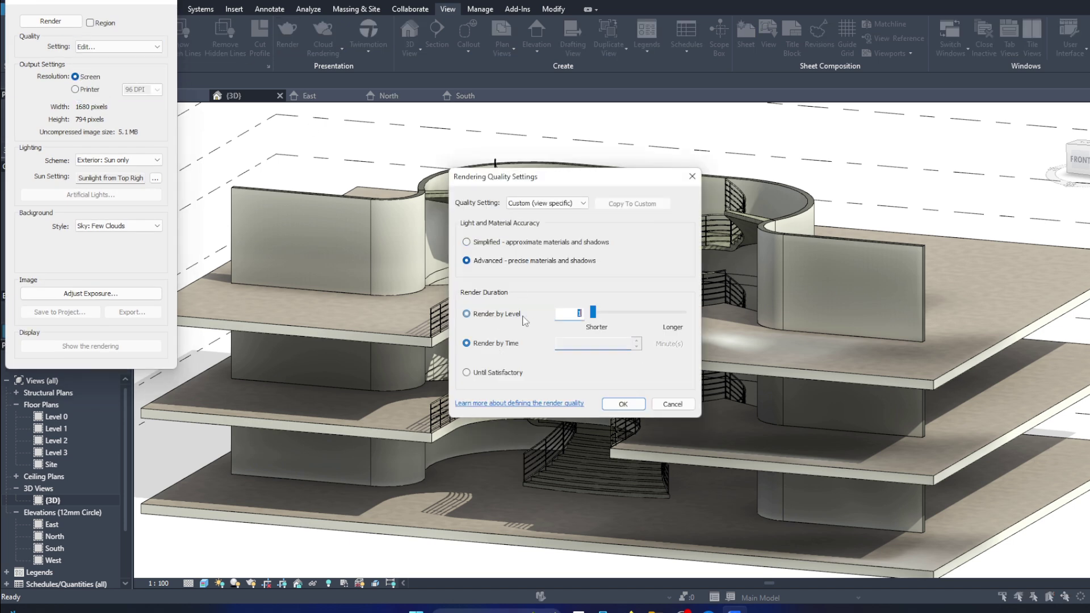
left_click(623, 404)
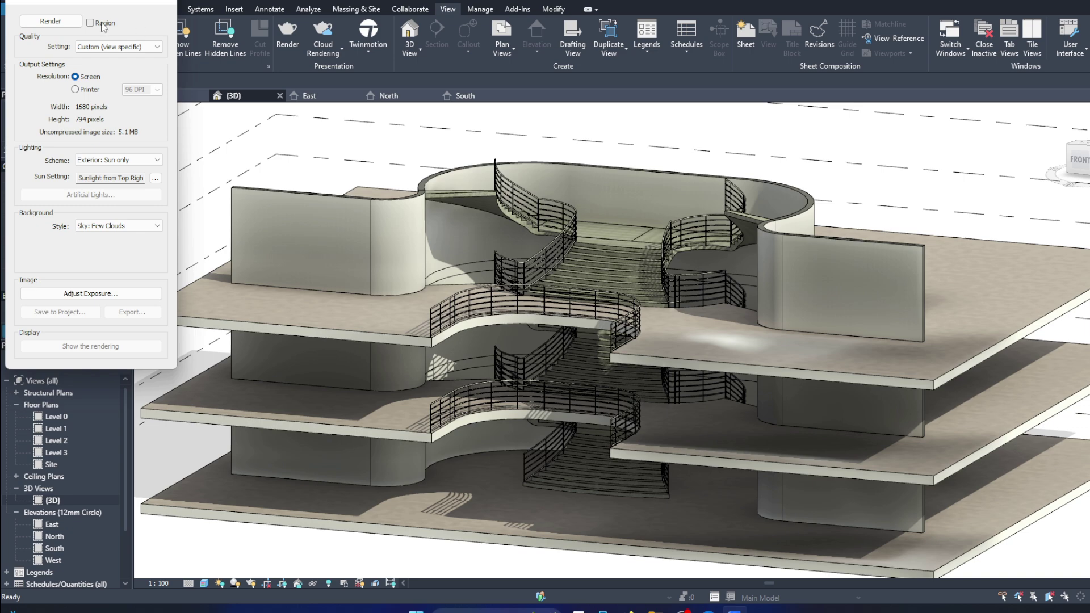
left_click(90, 23)
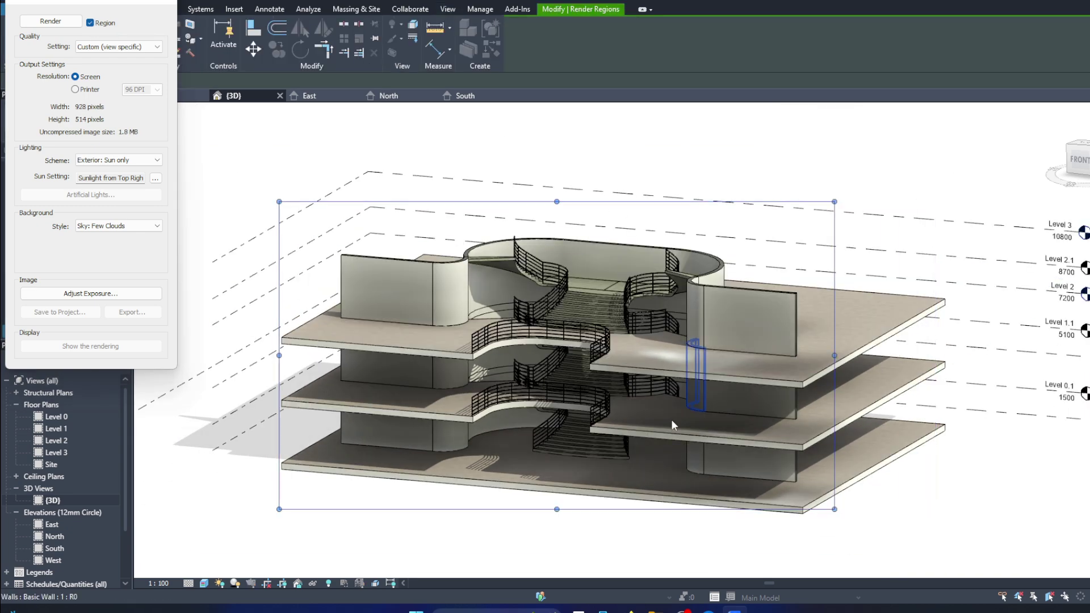
Step: Enlarge the lowest and upper floor slab outlines, answering the wall-attach prompt
double_click(602, 494)
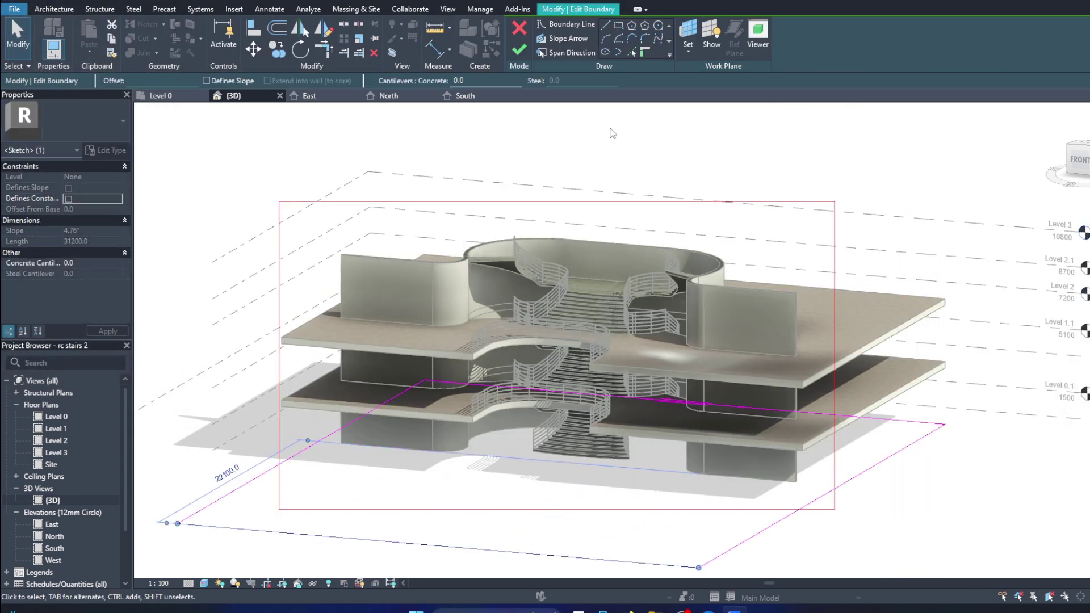
left_click(519, 49)
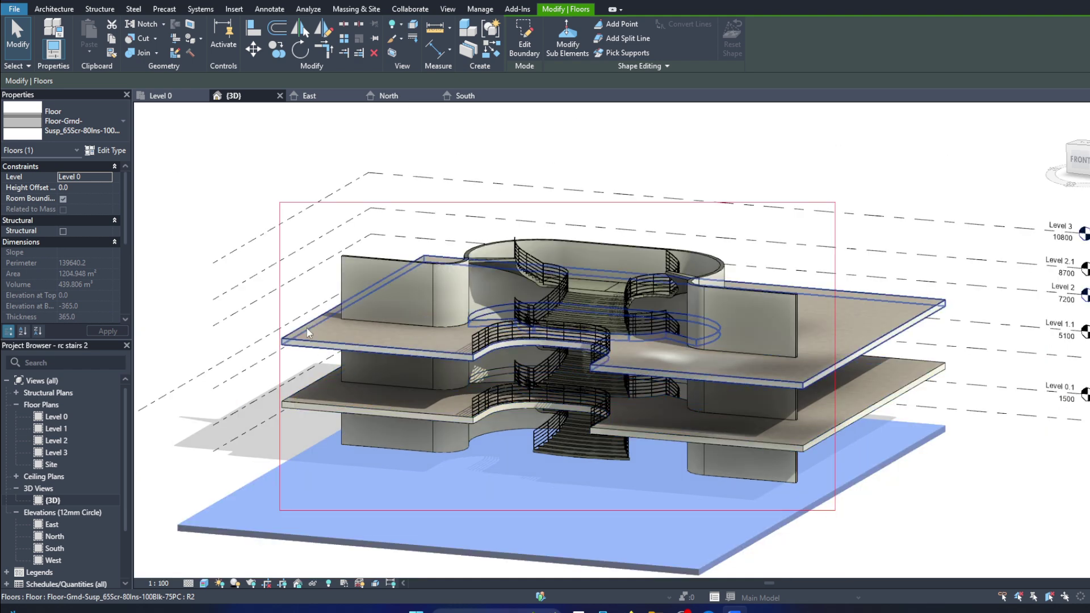
left_click(558, 203)
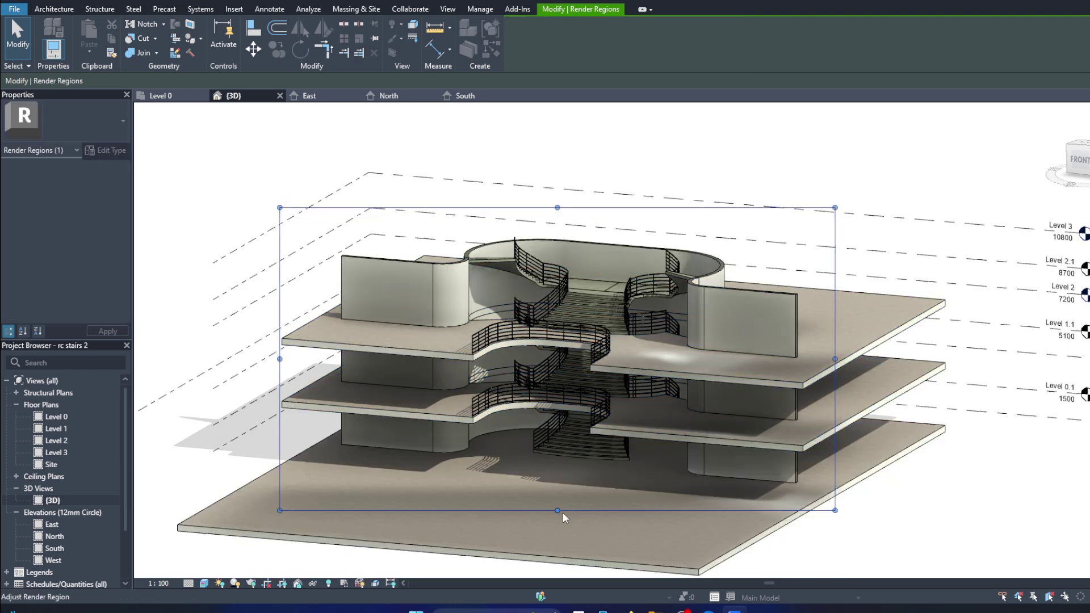
double_click(280, 309)
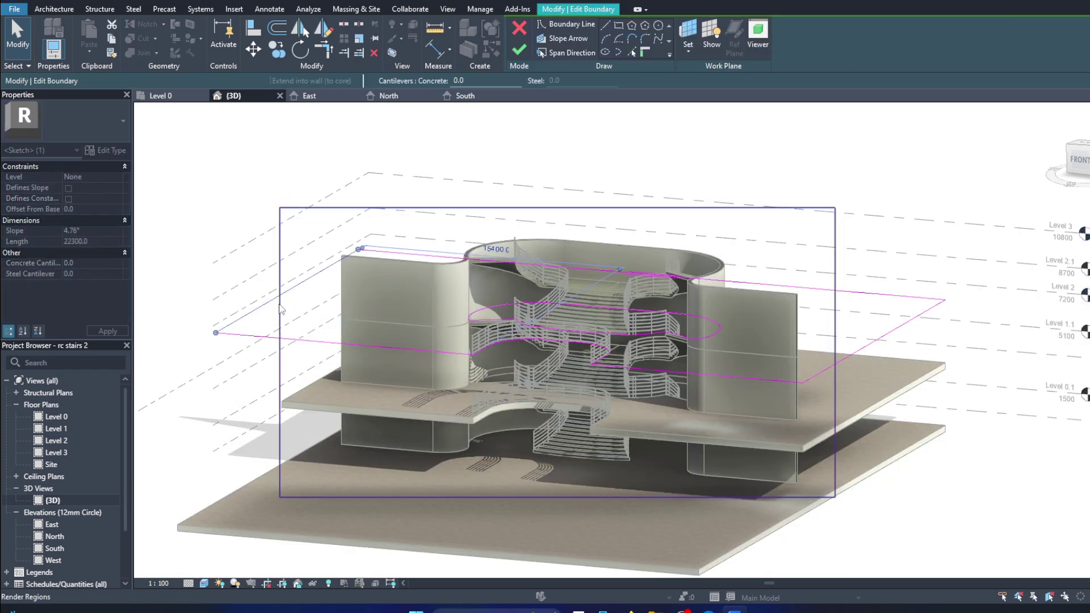
left_click(519, 50)
left_click(656, 307)
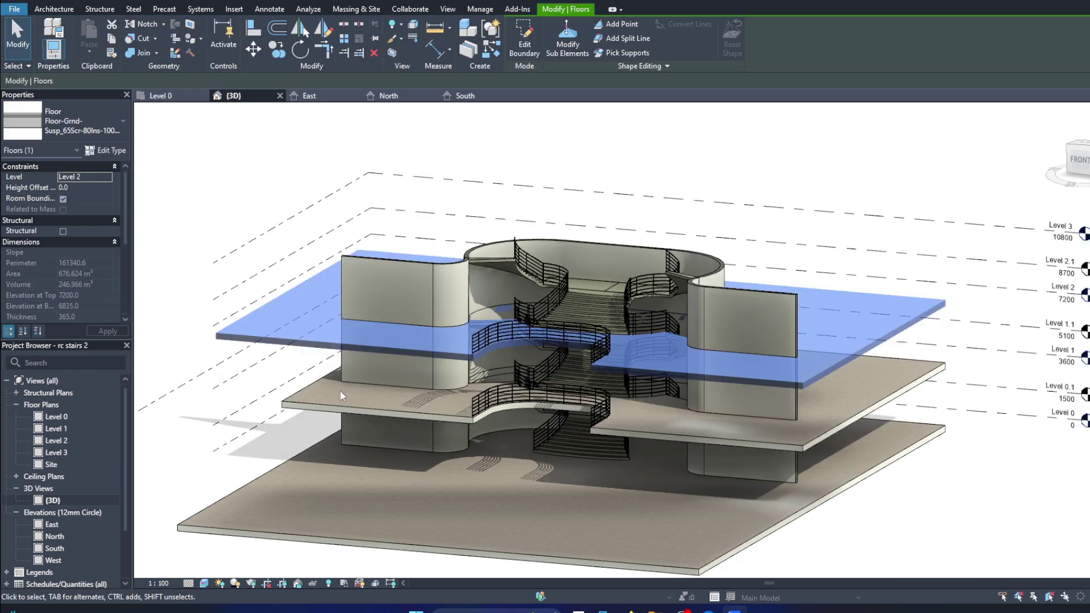
Step: Enlarge the middle floor slab outline and one more floor boundary
double_click(271, 369)
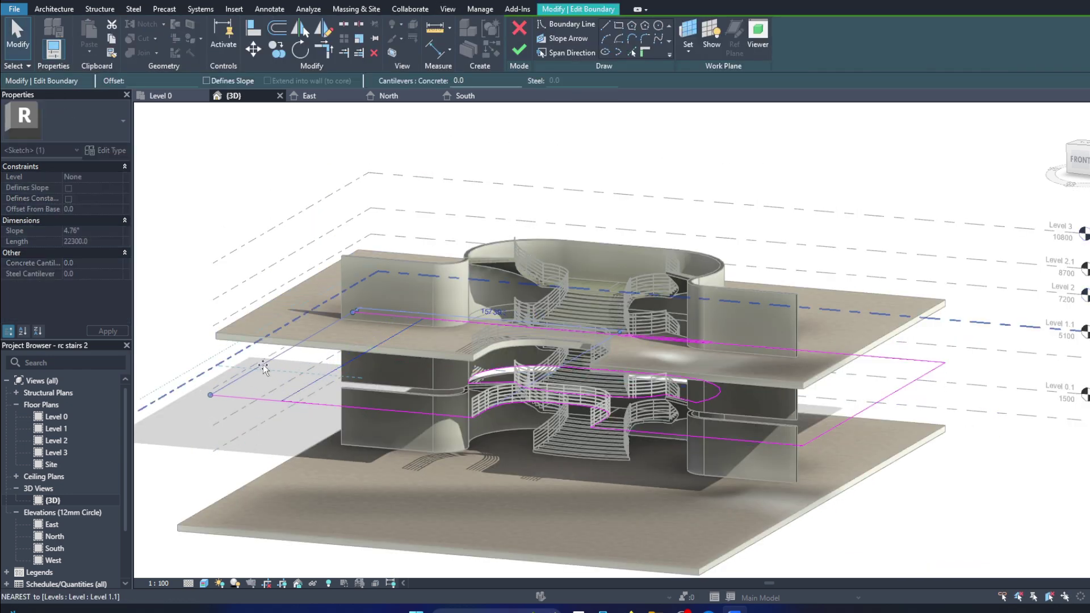
scroll(639, 346, "up", 5)
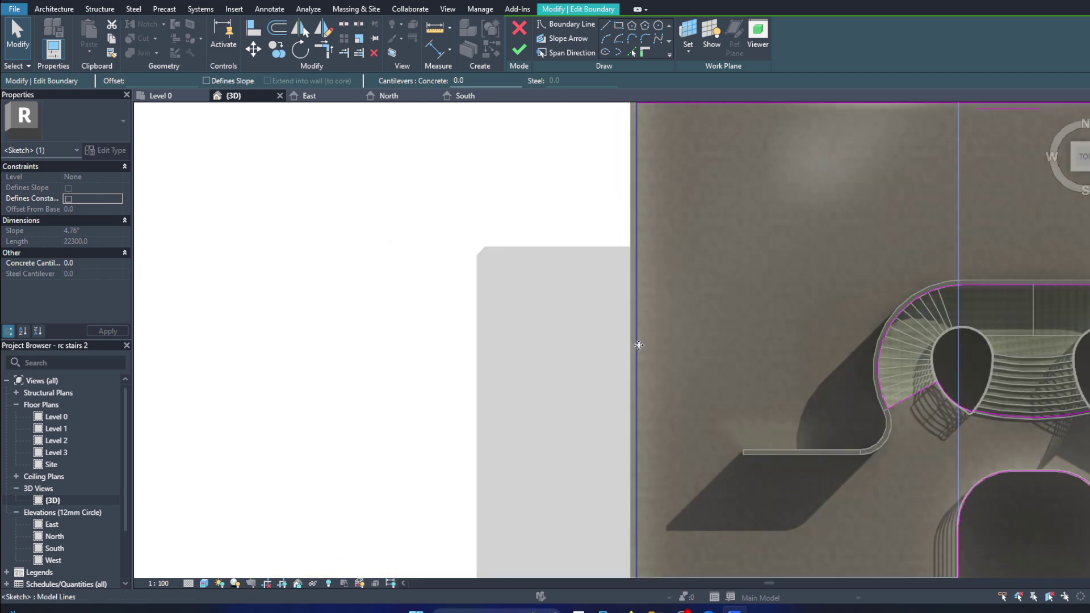
scroll(566, 349, "down", 5)
left_click(519, 50)
left_click(851, 306)
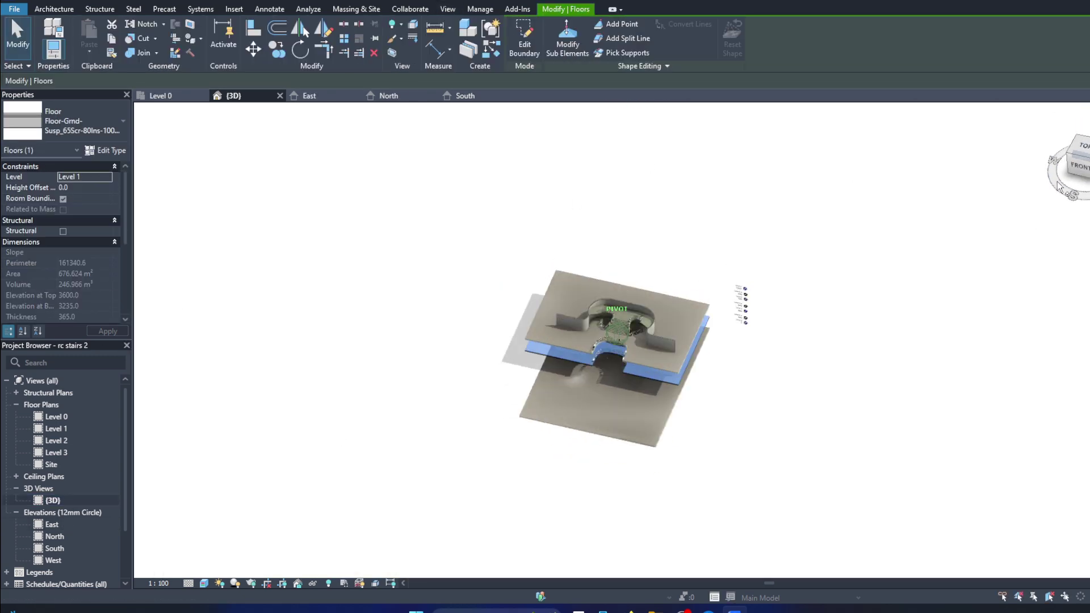
double_click(529, 345)
left_click(529, 345)
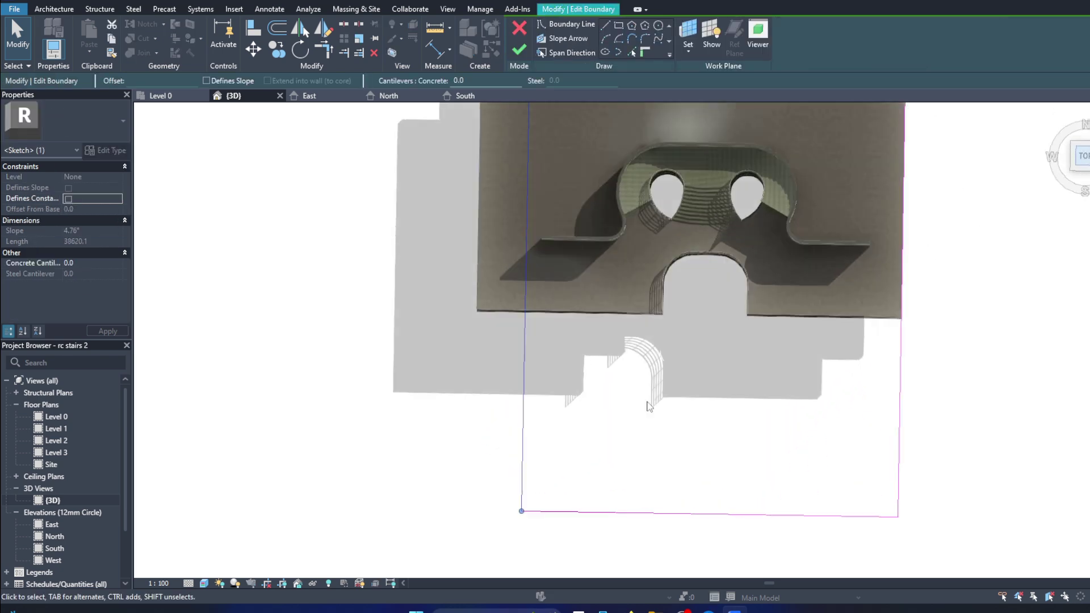
left_click(519, 50)
key("Escape")
Step: Orbit to a lower front-facing view and reopen the Rendering settings
scroll(612, 308, "up", 2)
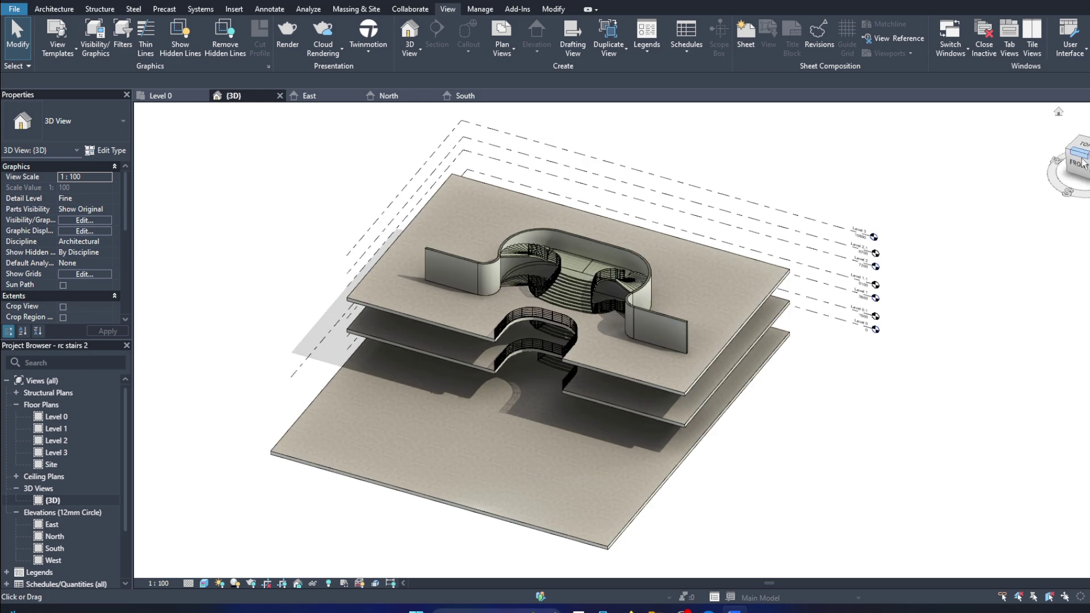
middle_click_drag(612, 308, 698, 270, "shift")
scroll(698, 270, "up", 3)
scroll(817, 309, "up", 2)
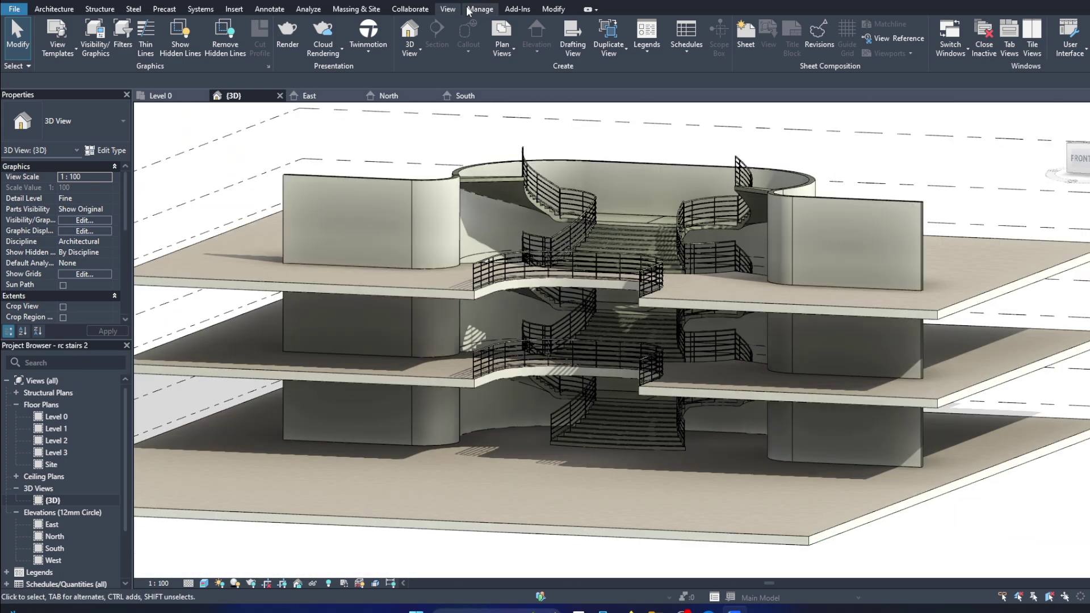
left_click(289, 37)
Step: Move the 1116 x 581 render region over the building and start rendering
scroll(641, 403, "down", 3)
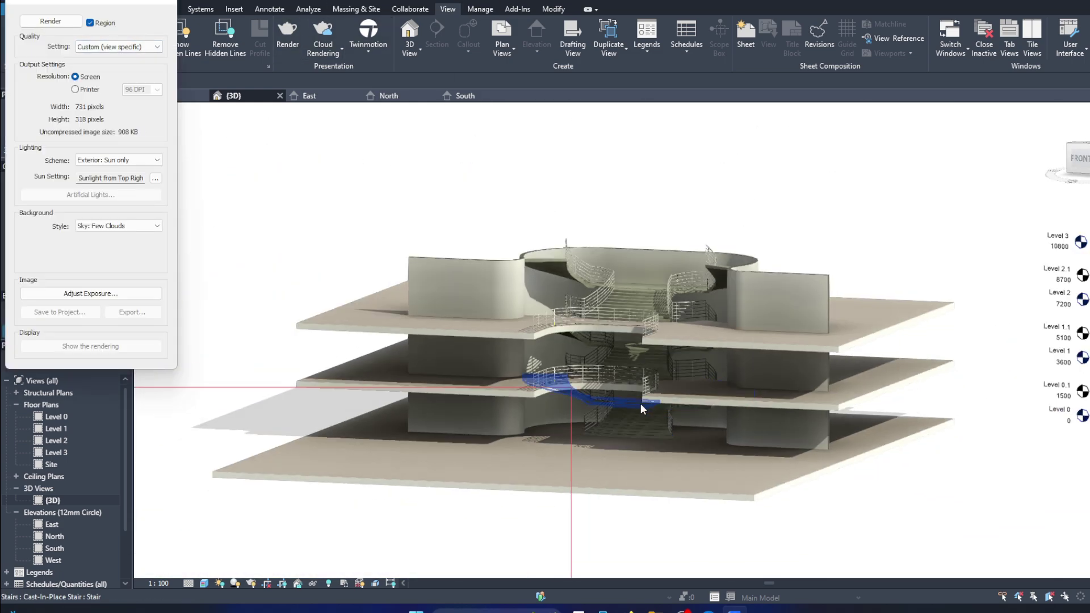
left_click(530, 397)
left_click_drag(816, 263, 861, 277)
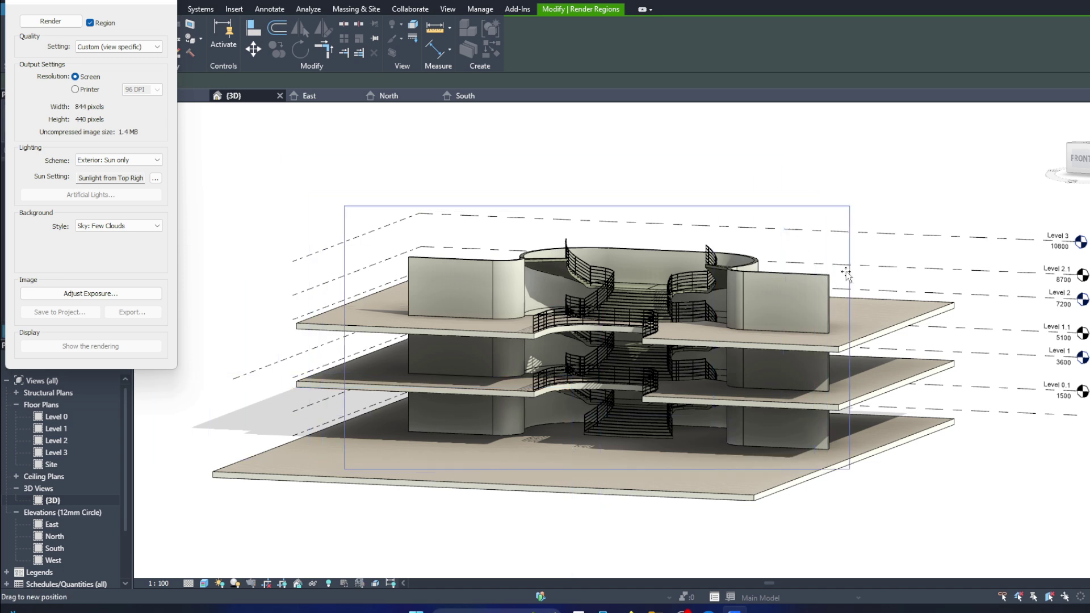
scroll(732, 363, "up", 2)
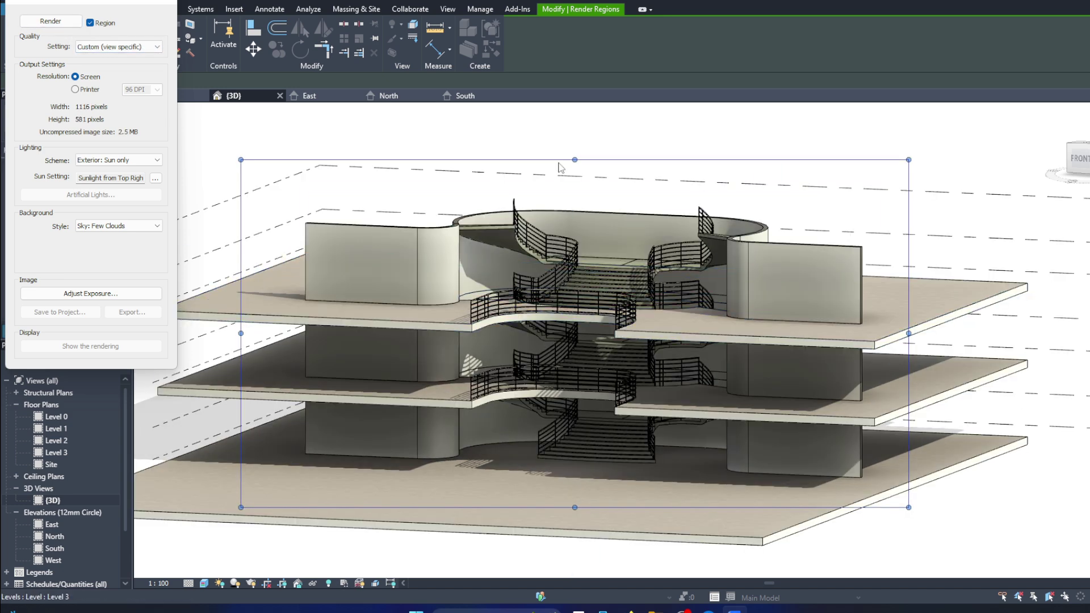
left_click(51, 21)
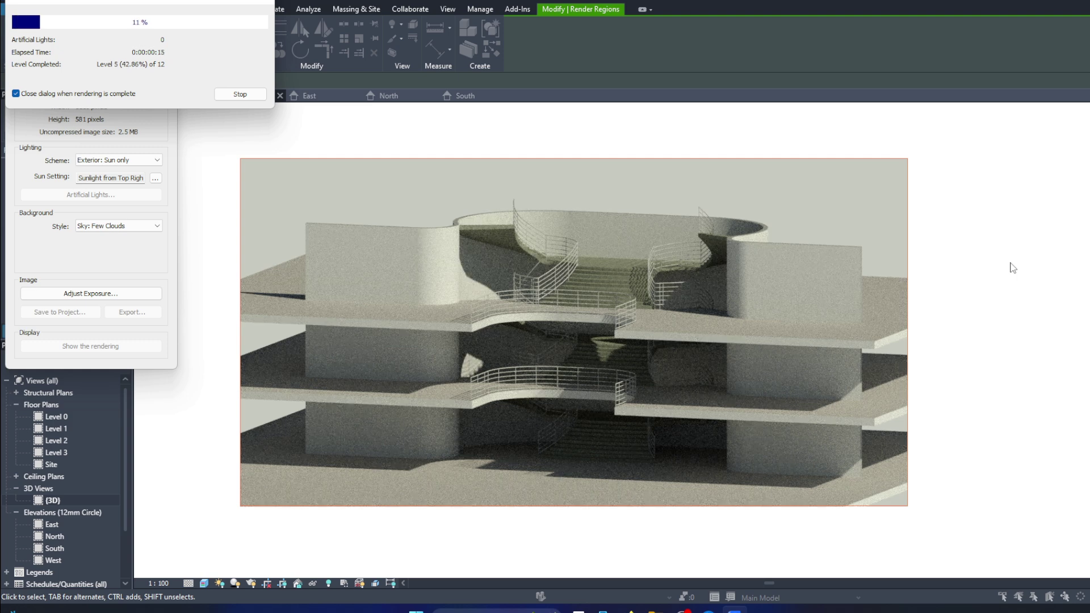
scroll(626, 372, "up", 3)
Step: Set the render output to printer resolution at 200 DPI with the render region selected
scroll(620, 376, "up", 2)
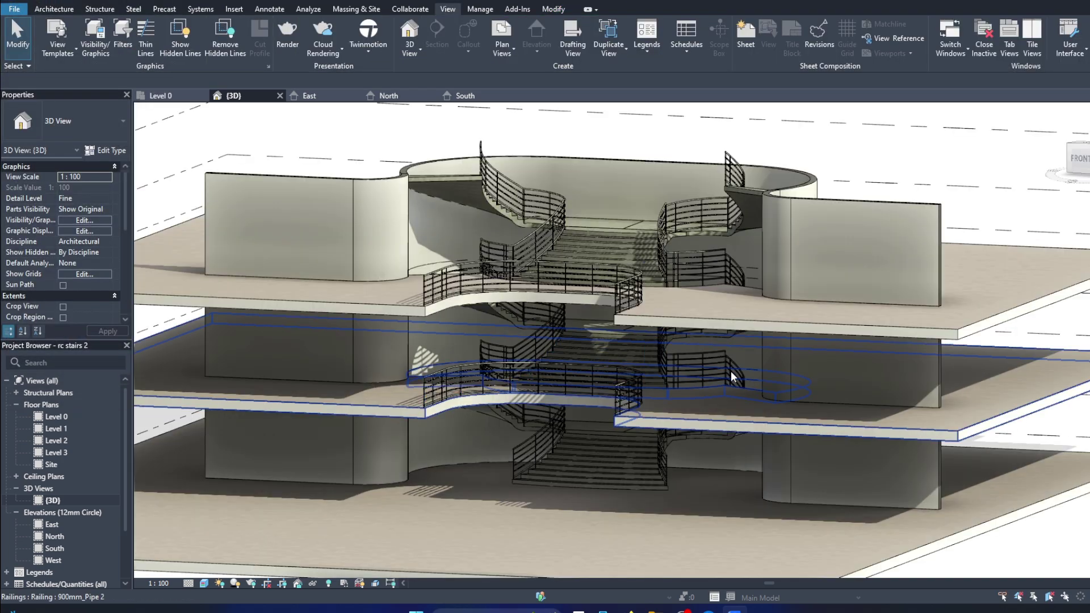
middle_click_drag(731, 370, 683, 350, "shift")
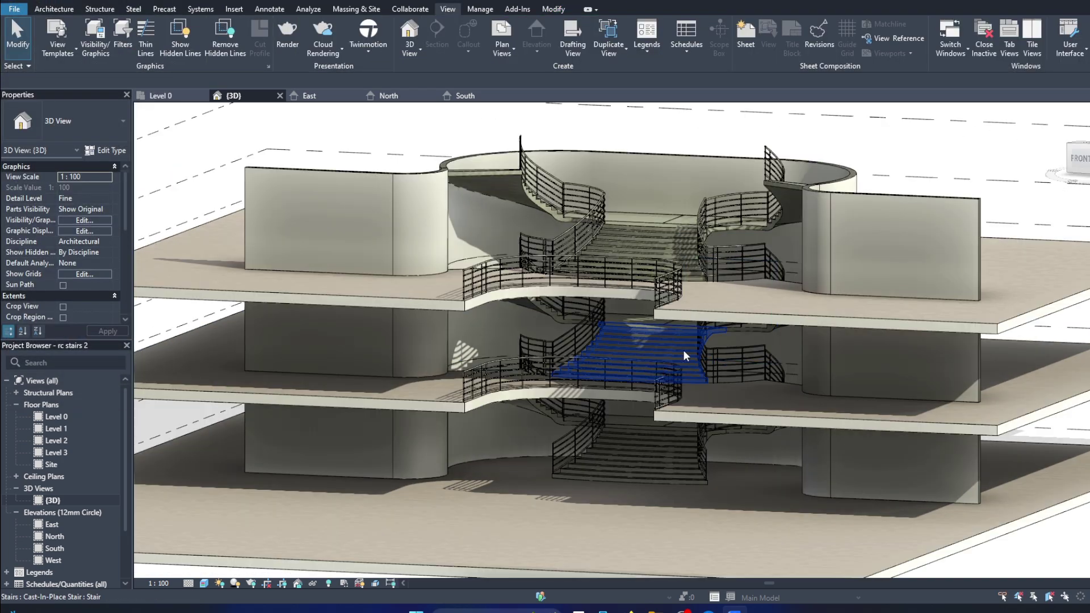
left_click(296, 29)
scroll(528, 347, "down", 3)
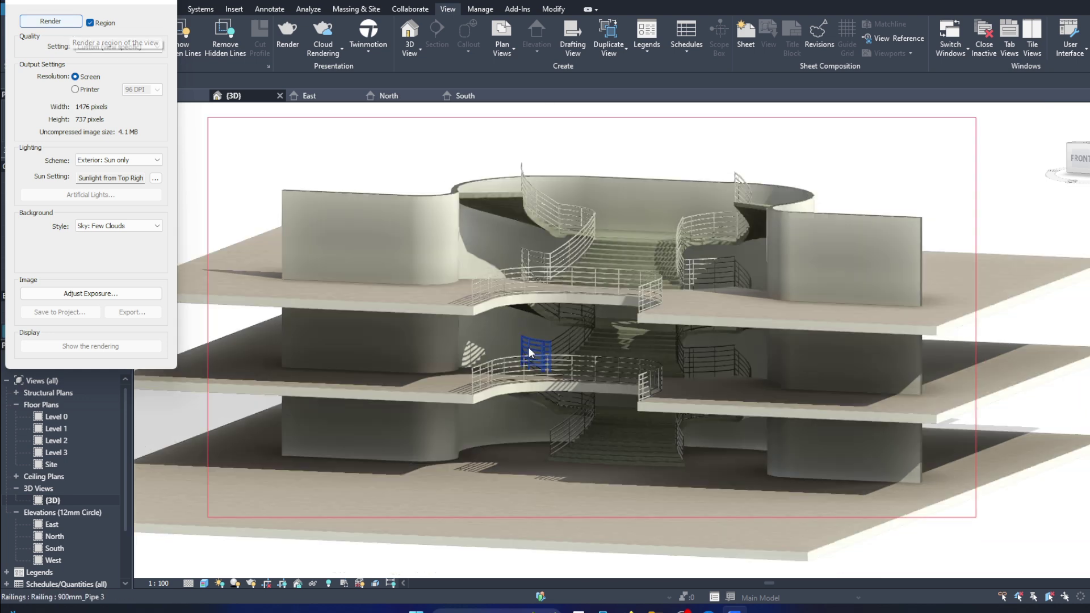
scroll(528, 346, "down", 2)
left_click(589, 195)
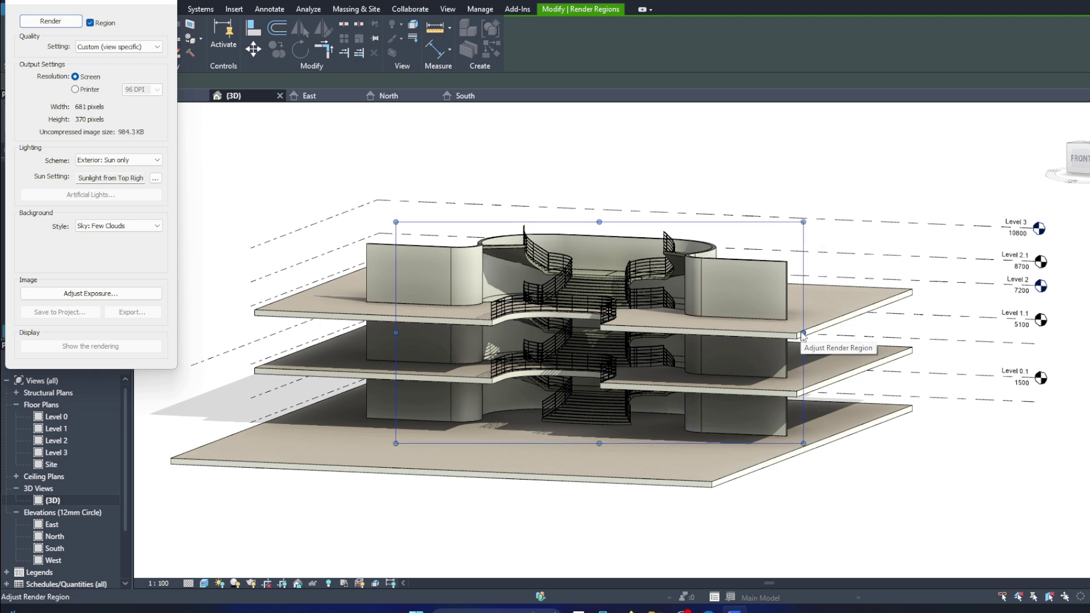
scroll(602, 321, "up", 4)
scroll(568, 318, "up", 1)
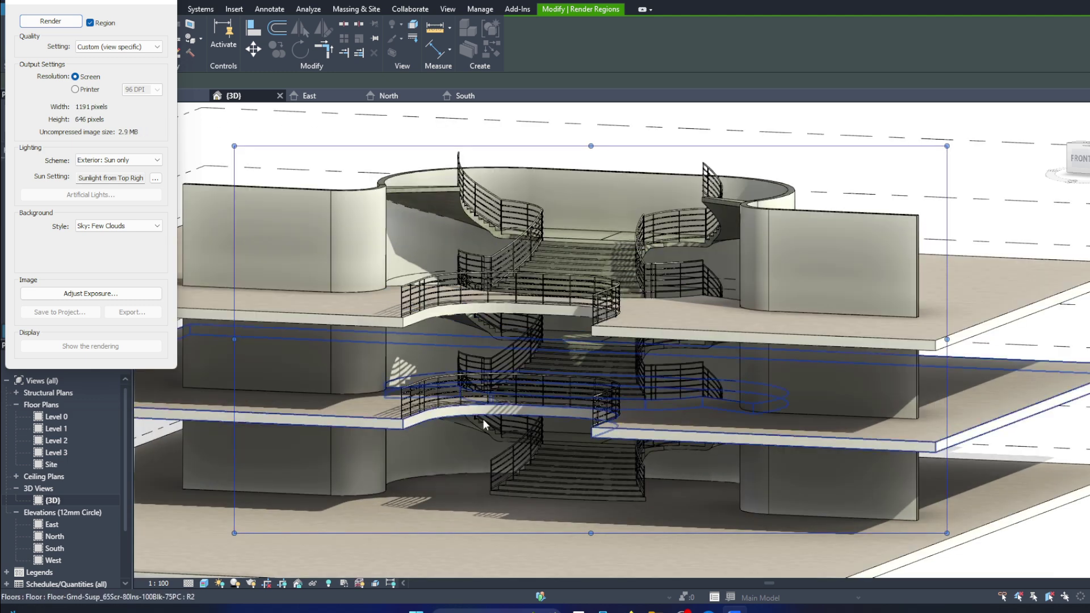
left_click(90, 90)
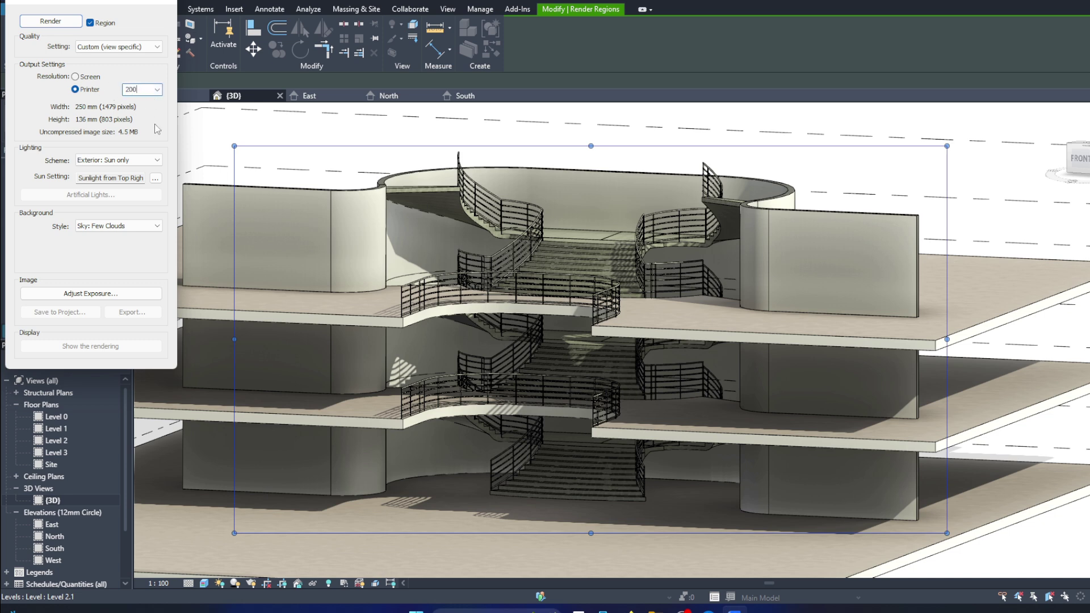
left_click(142, 89)
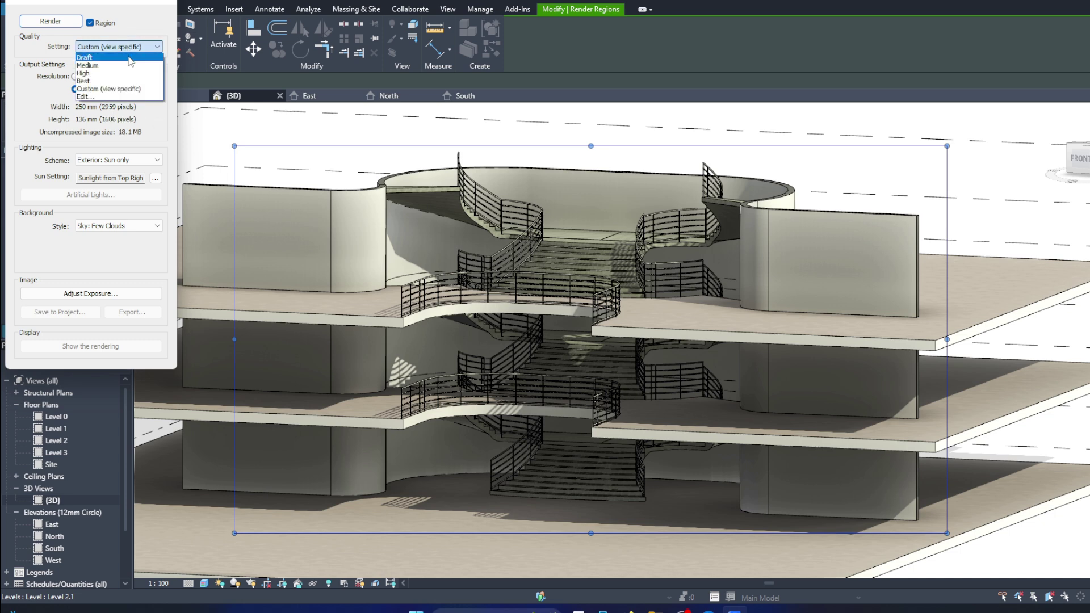
left_click(157, 47)
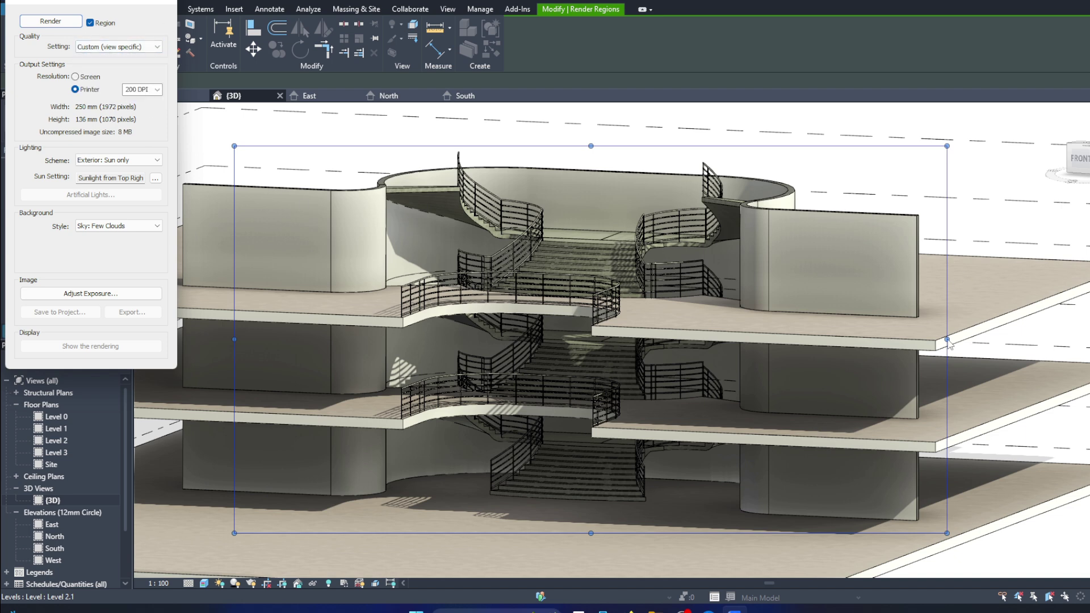
Step: Resize the render region by dragging its edges to about 1923 x 1080 pixels
mouse_move(238, 340)
left_mouse_down()
mouse_move(258, 342)
mouse_move(248, 344)
left_mouse_up()
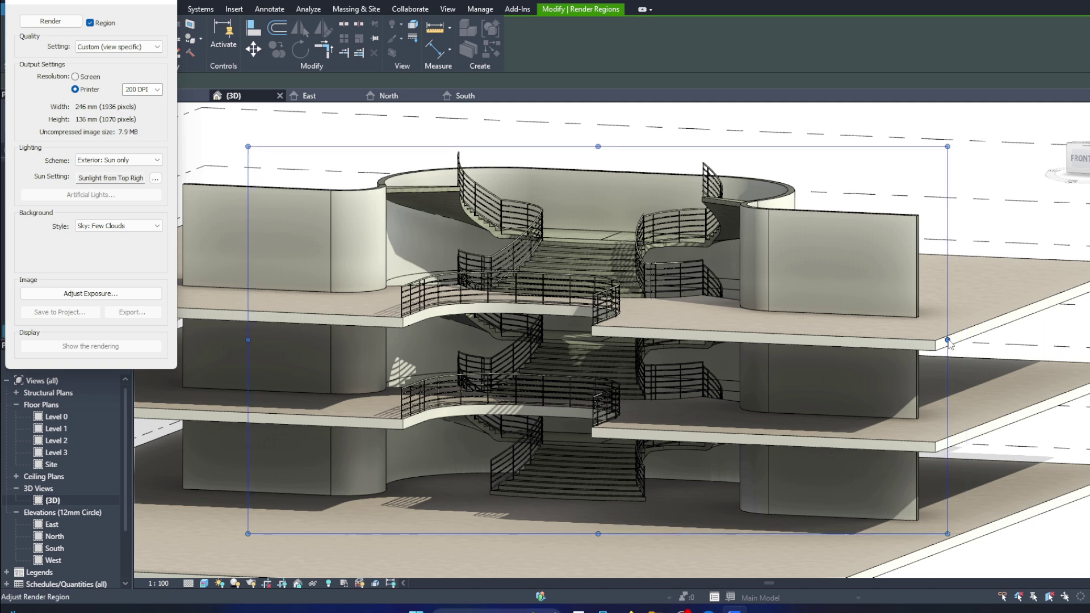
left_click_drag(934, 338, 935, 339)
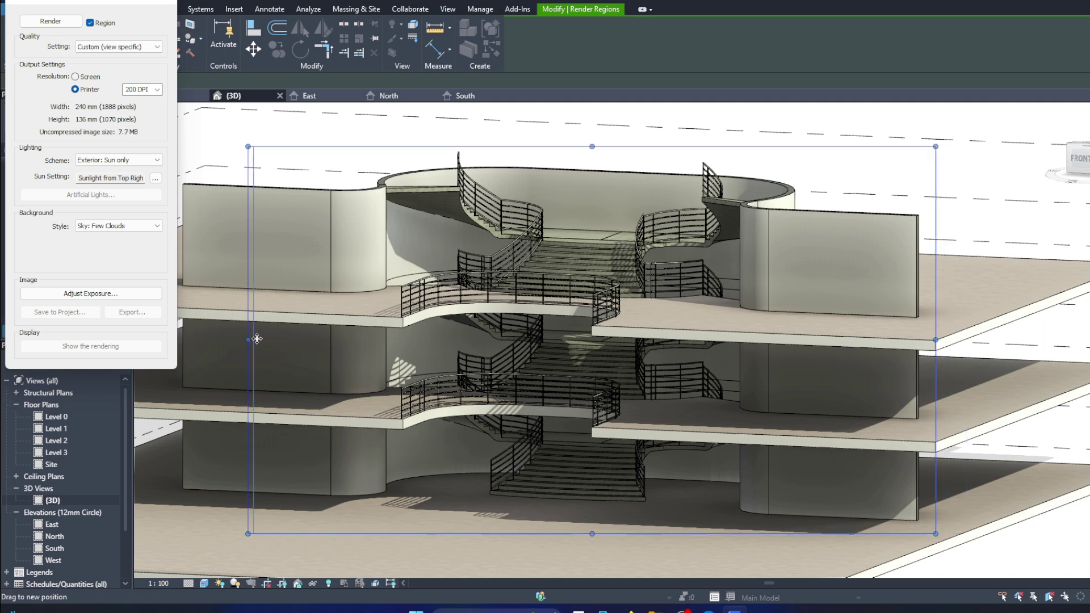
left_click_drag(249, 338, 245, 339)
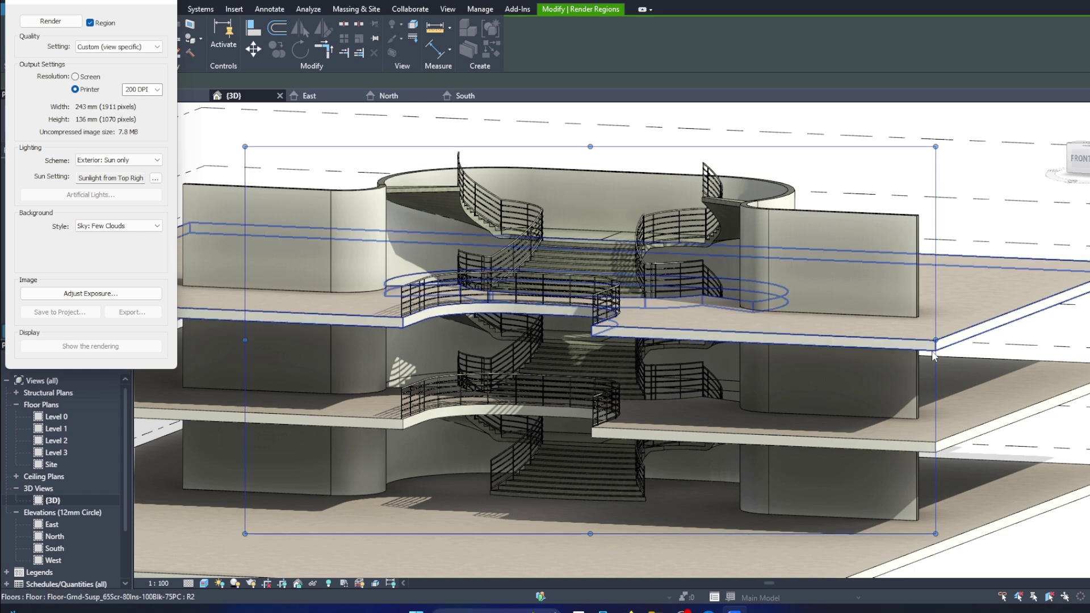
left_click_drag(936, 340, 951, 343)
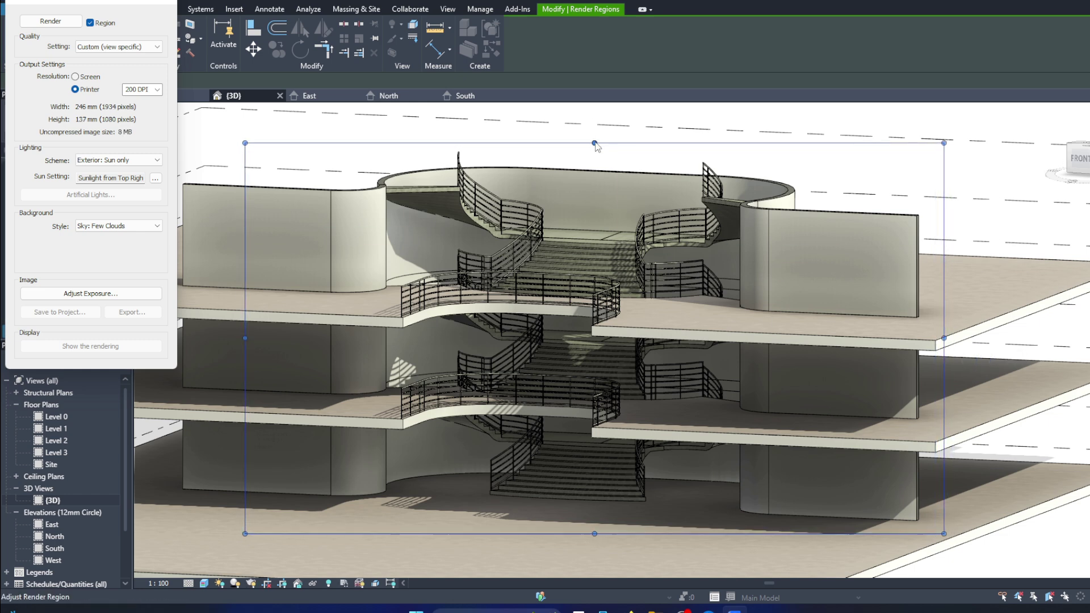
left_click_drag(249, 340, 249, 338)
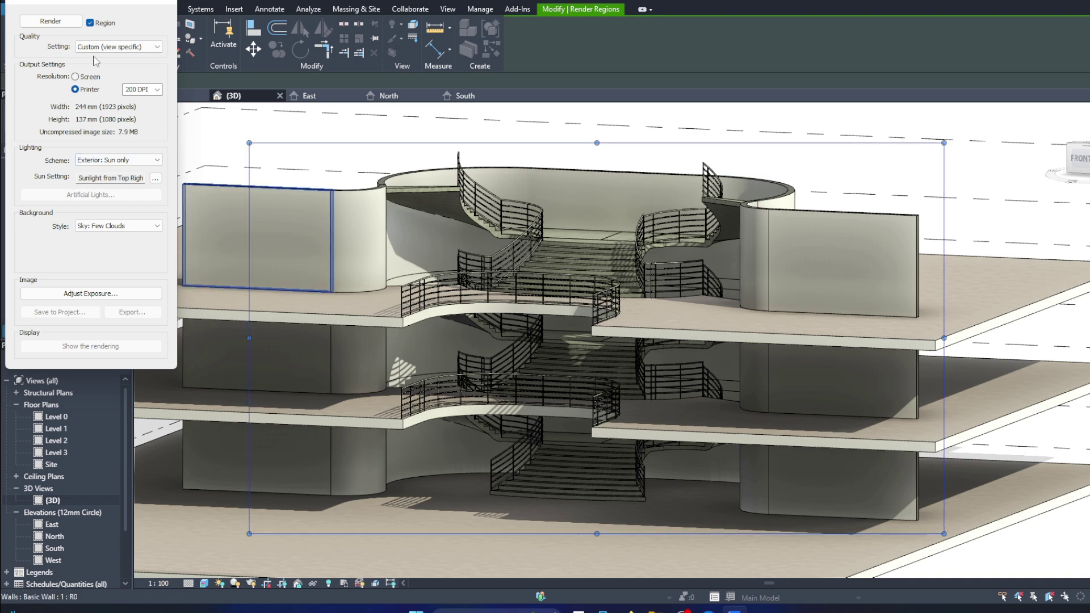
Step: Start a test render of the region, then stop and cancel it
left_click(54, 21)
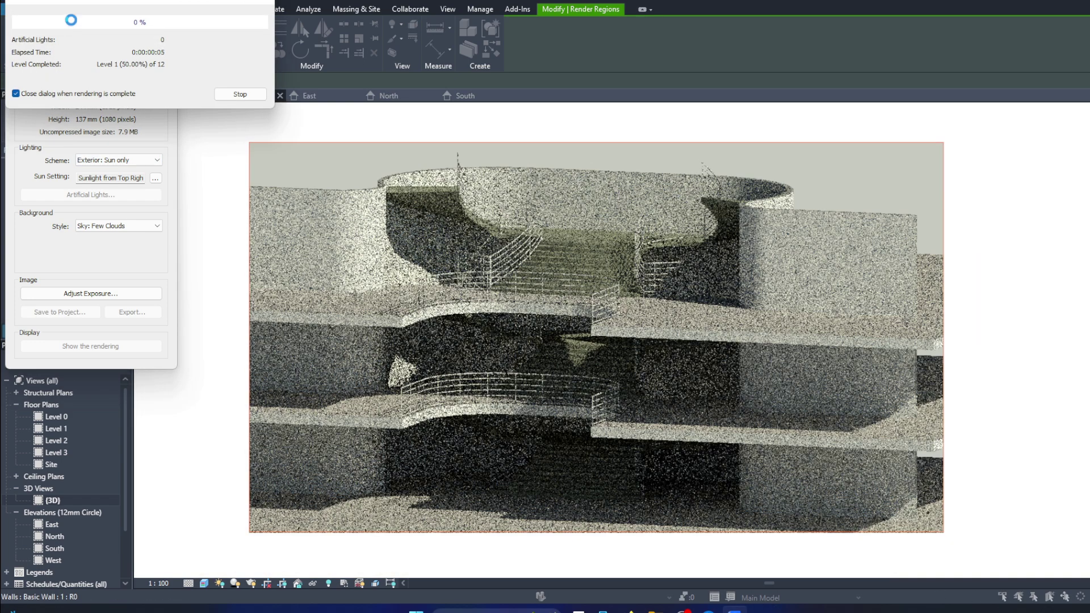
left_click(240, 94)
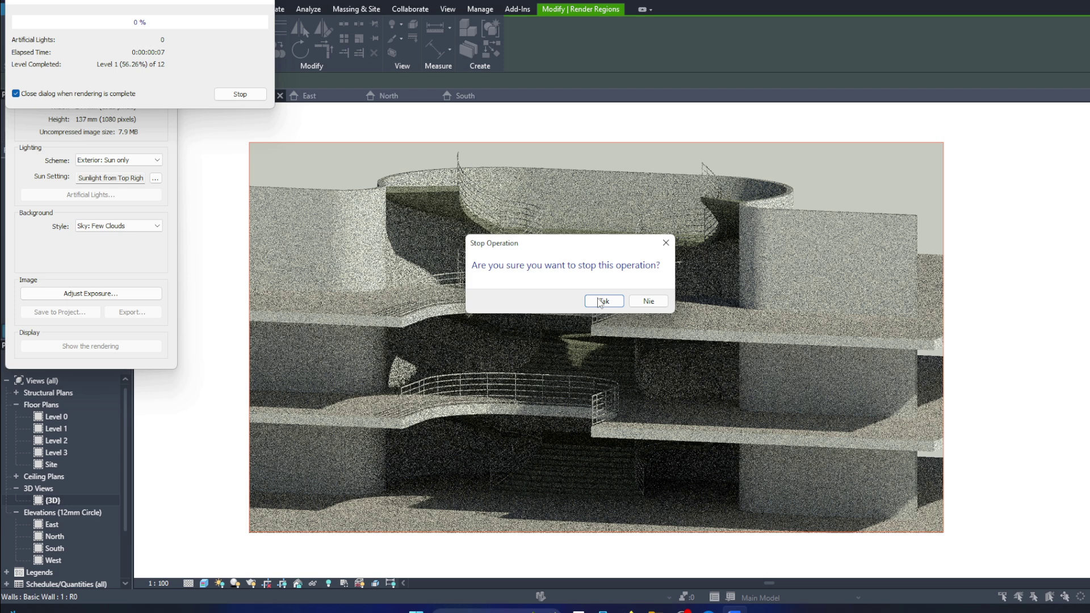
left_click(664, 299)
key("Escape")
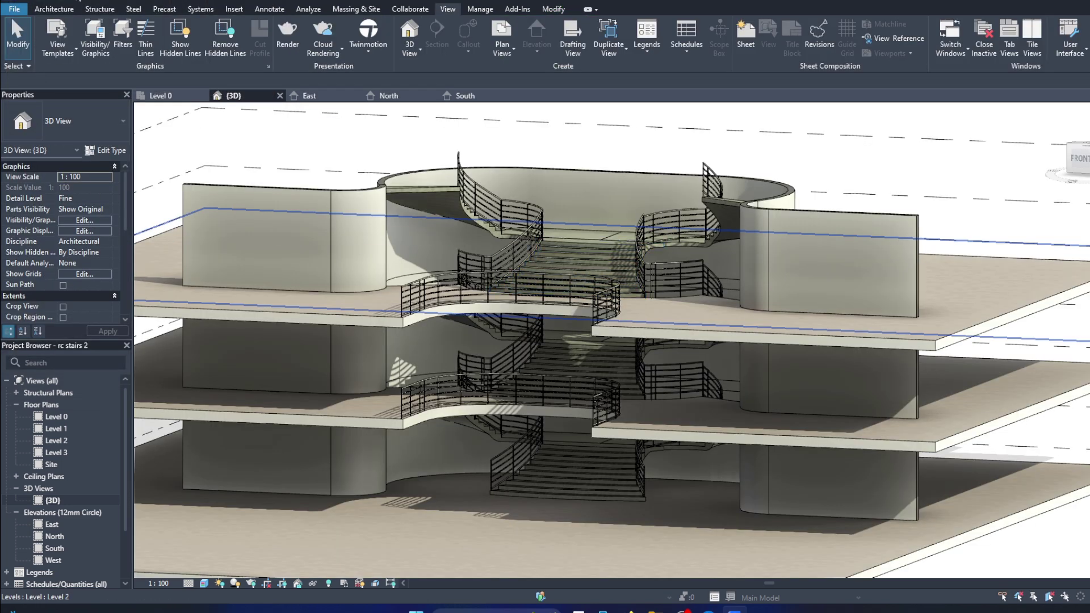
Step: Toggle the 3D view between perspective and orthographic and orbit to a frontal stair view
scroll(80, 250, "down", 3)
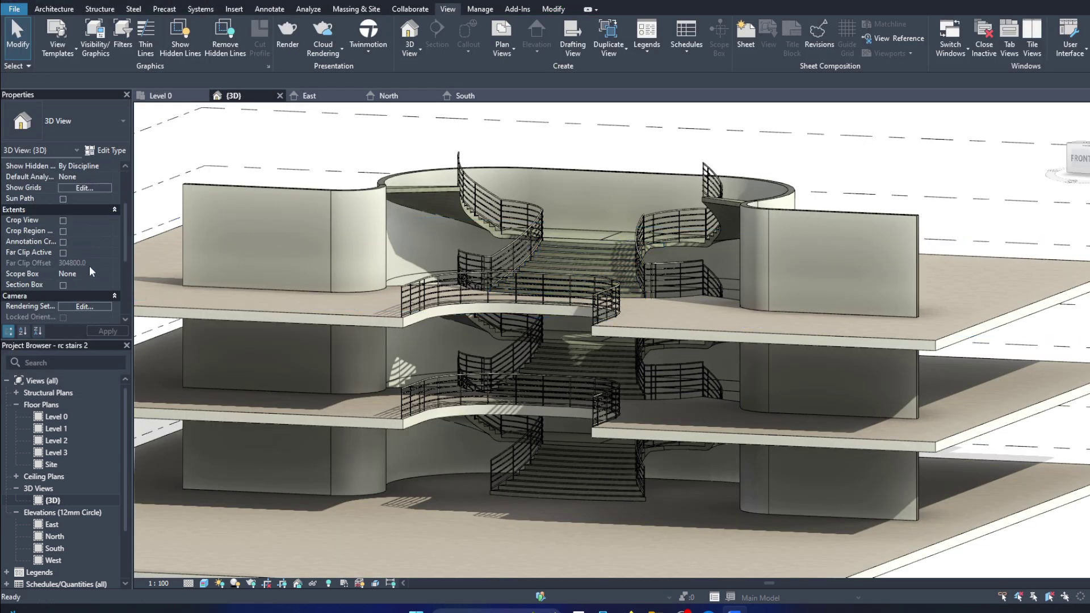
scroll(89, 266, "down", 3)
left_click(89, 293)
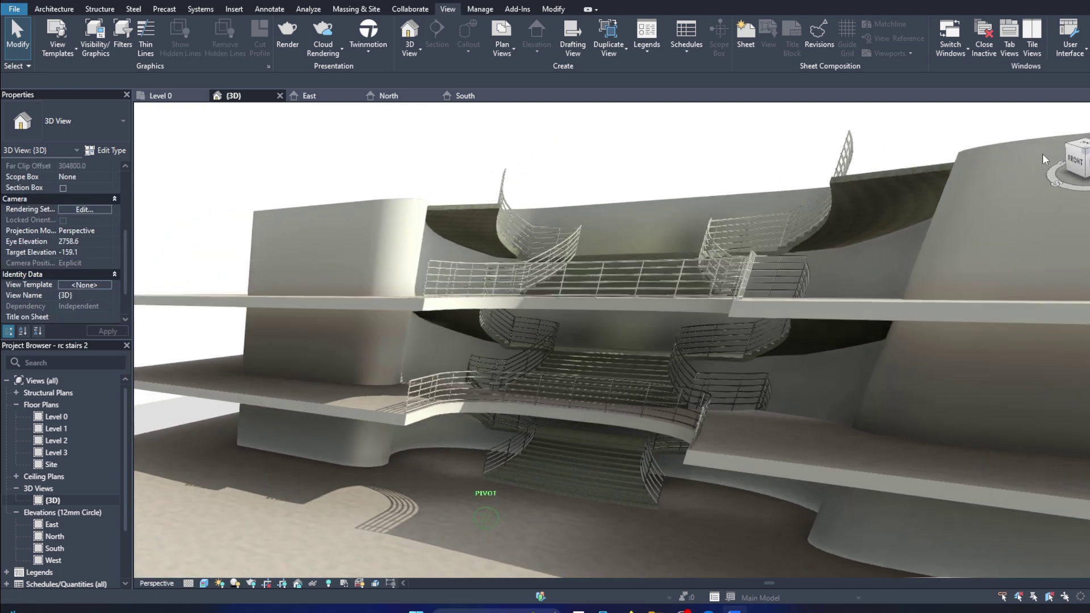
left_click_drag(1079, 164, 861, 239)
scroll(861, 239, "up", 3)
scroll(861, 238, "down", 3)
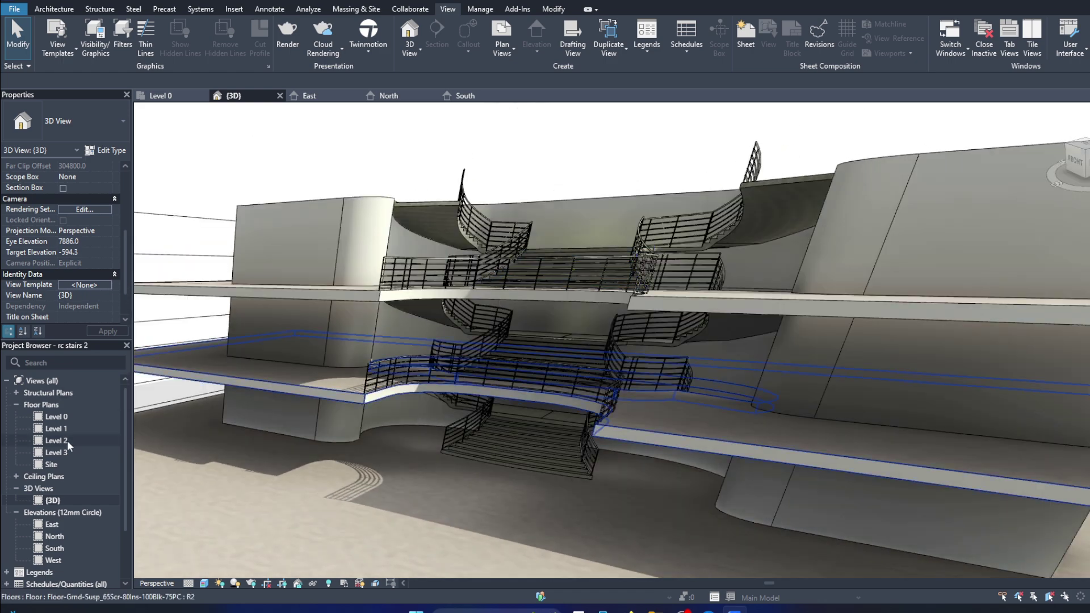
left_click(104, 231)
left_click(85, 252)
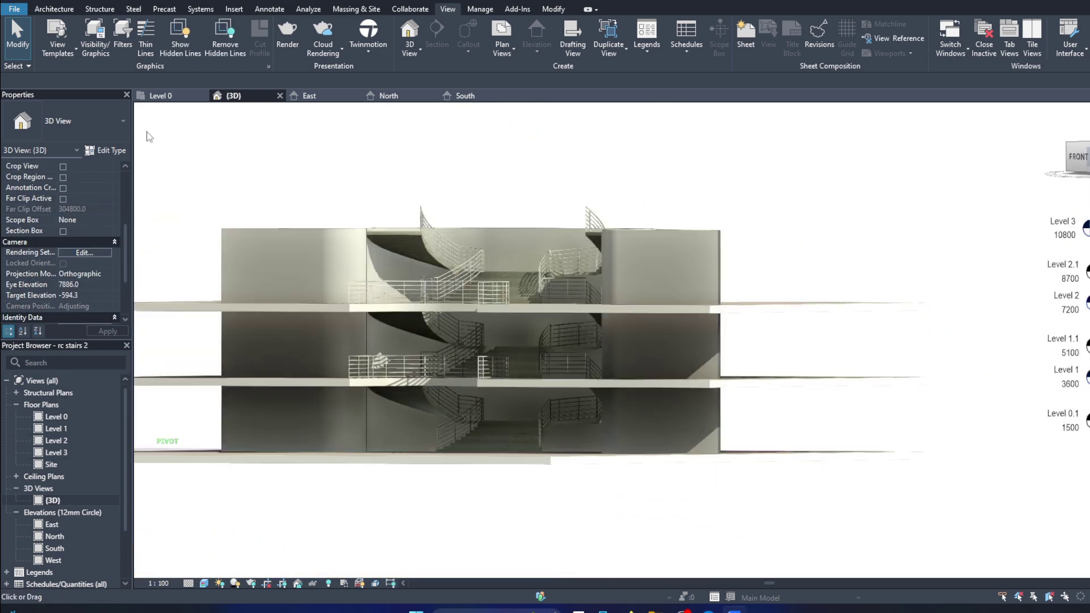
middle_click_drag(146, 136, 511, 227, "shift")
scroll(863, 279, "down", 3)
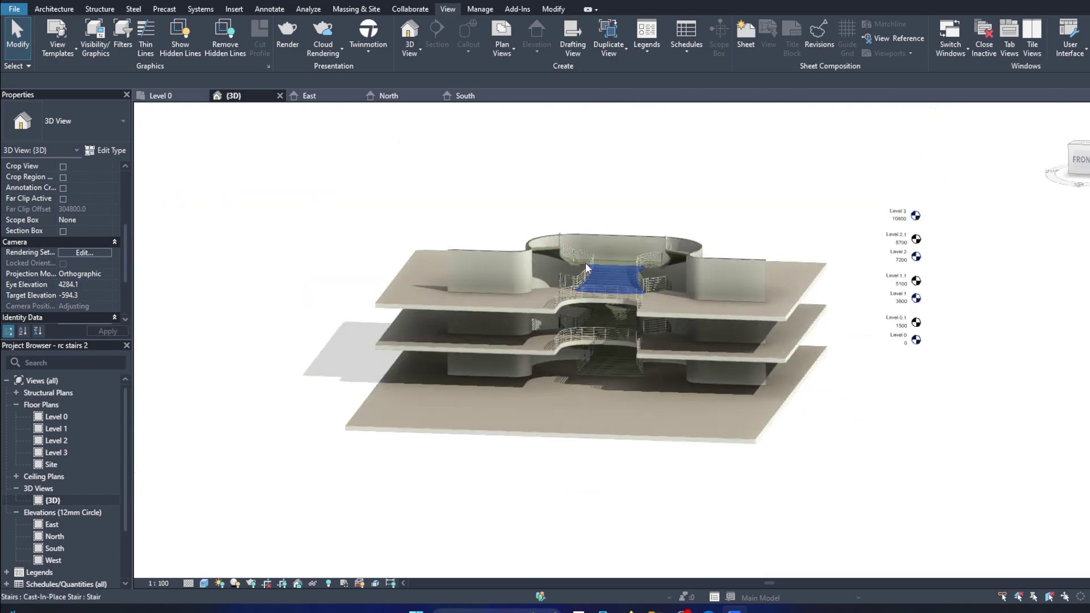
scroll(862, 279, "up", 3)
scroll(862, 278, "up", 3)
mouse_move(863, 279)
middle_mouse_down("shift")
mouse_move(973, 182)
mouse_move(574, 312)
middle_mouse_up("shift")
Step: Enable Region rendering and move the render region to frame the curved stairs and balconies
left_click(287, 34)
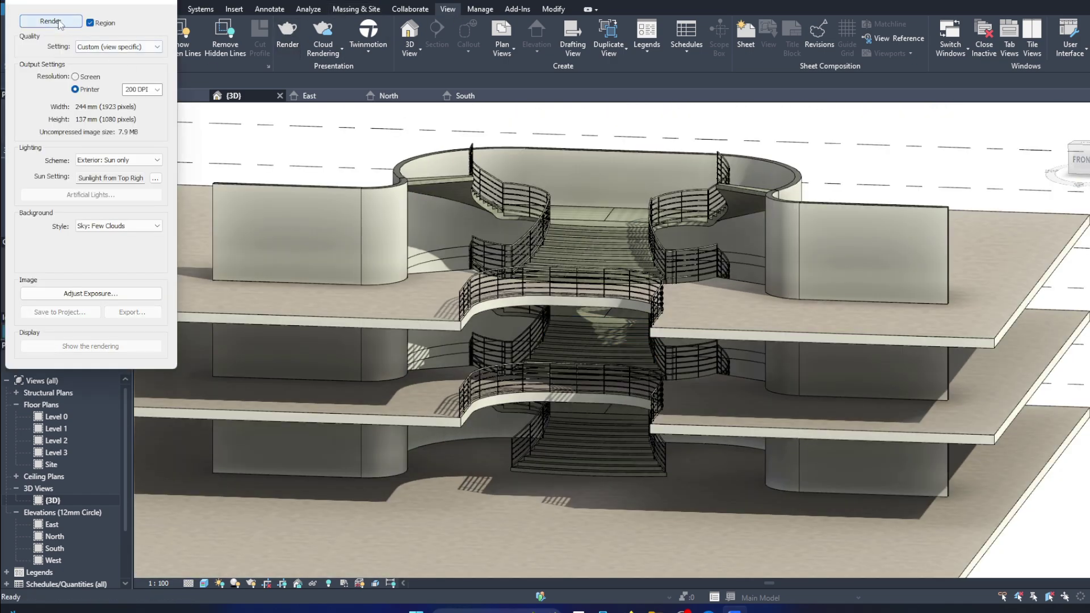
left_click(89, 23)
left_click(1077, 159)
left_click_drag(1077, 161, 1039, 188)
left_click(1076, 159)
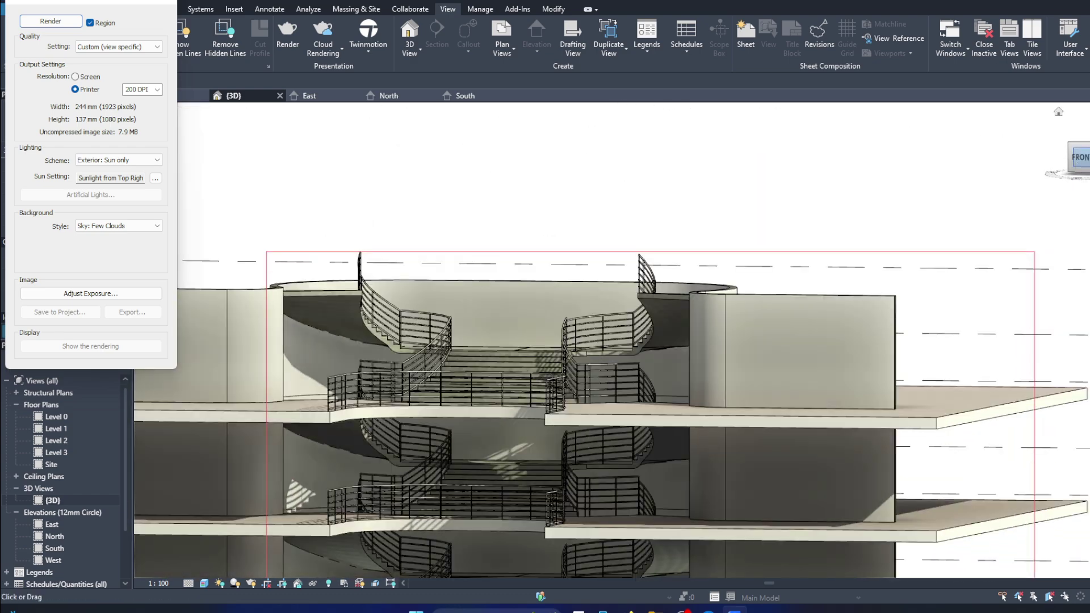
middle_click_drag(852, 284, 915, 253, "shift")
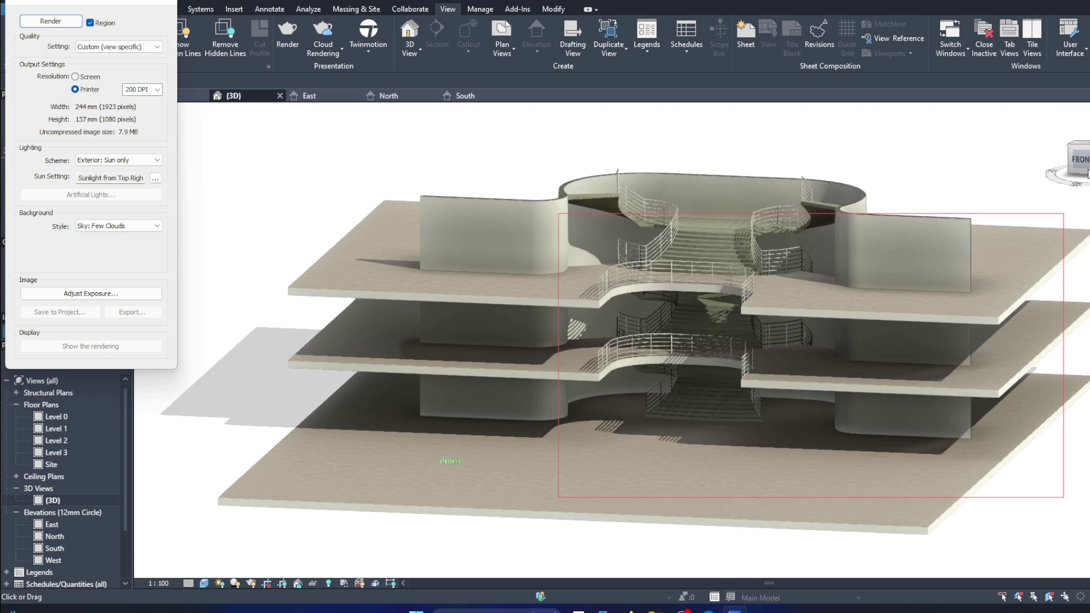
scroll(915, 252, "up", 3)
left_click(915, 205)
left_click_drag(513, 206, 518, 147)
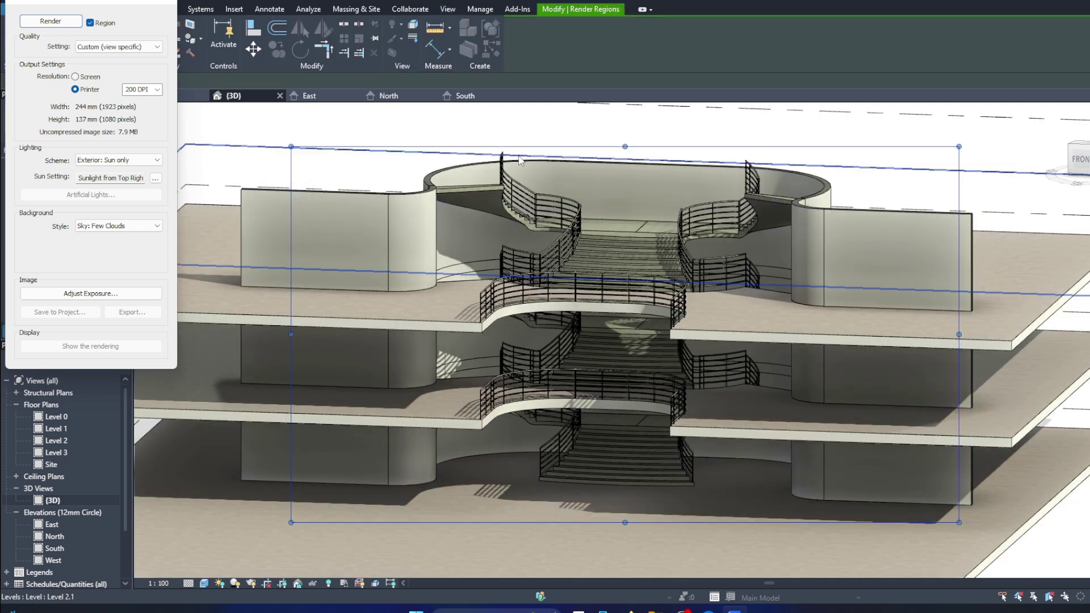
Step: Apply the 'Sunlight from Top Left' sun preset to the rendering
left_click(154, 178)
type("200")
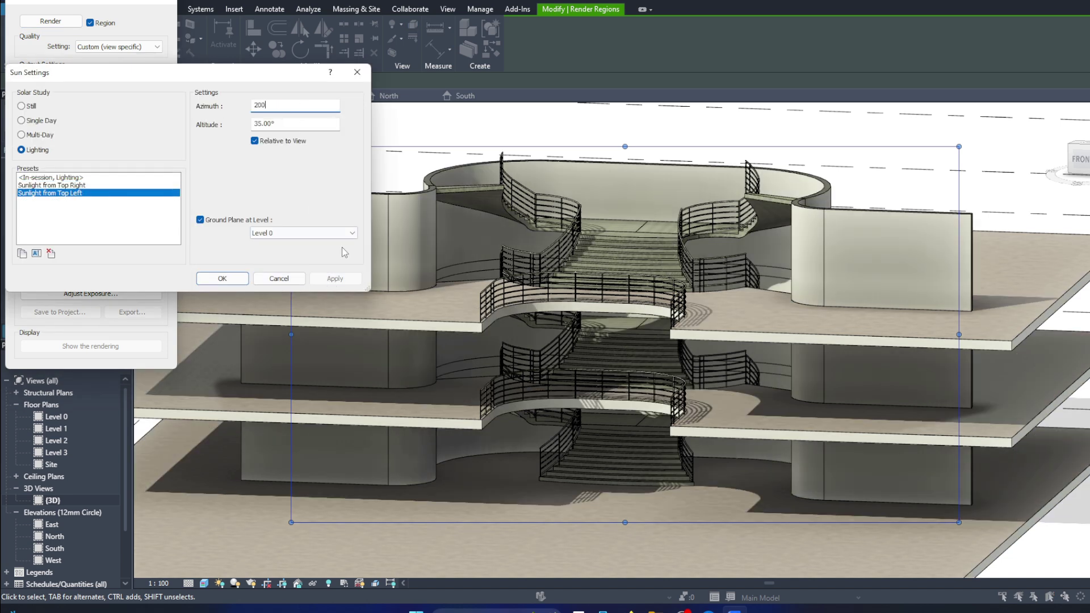
left_click(223, 277)
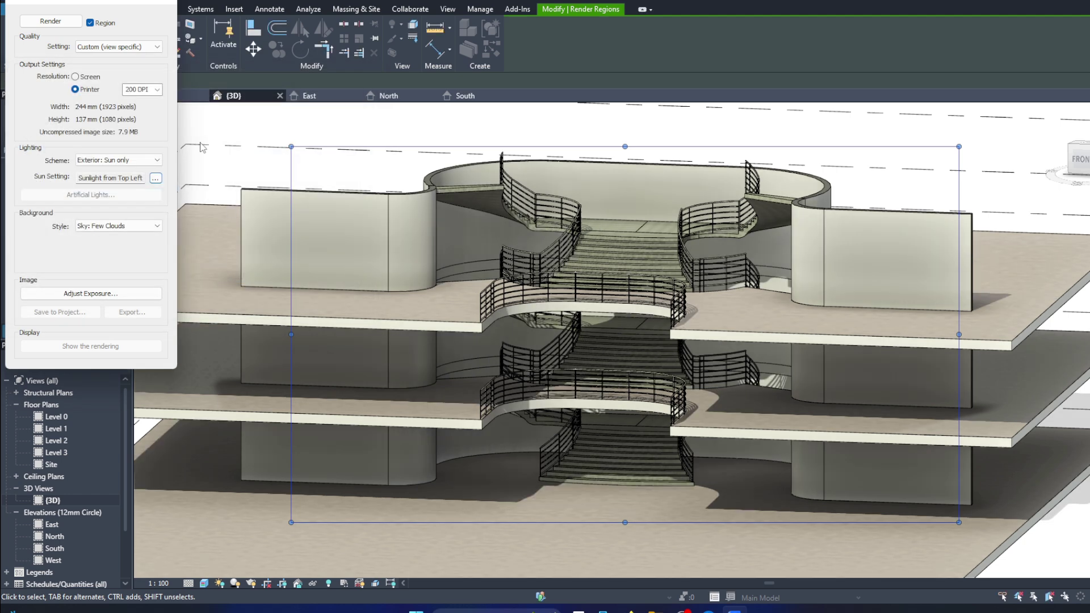
left_click(156, 180)
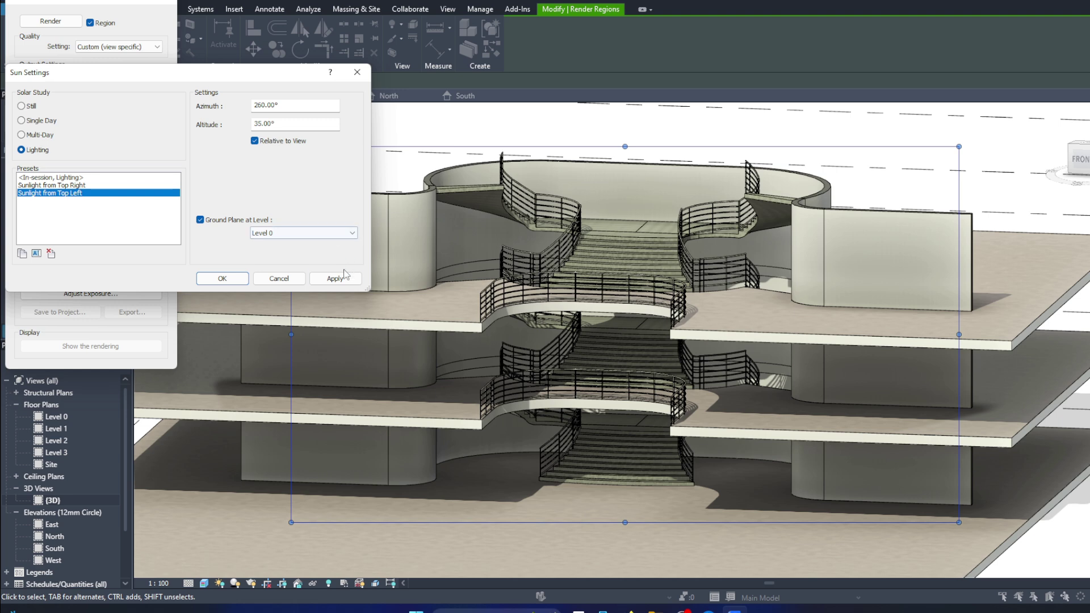
left_click(345, 277)
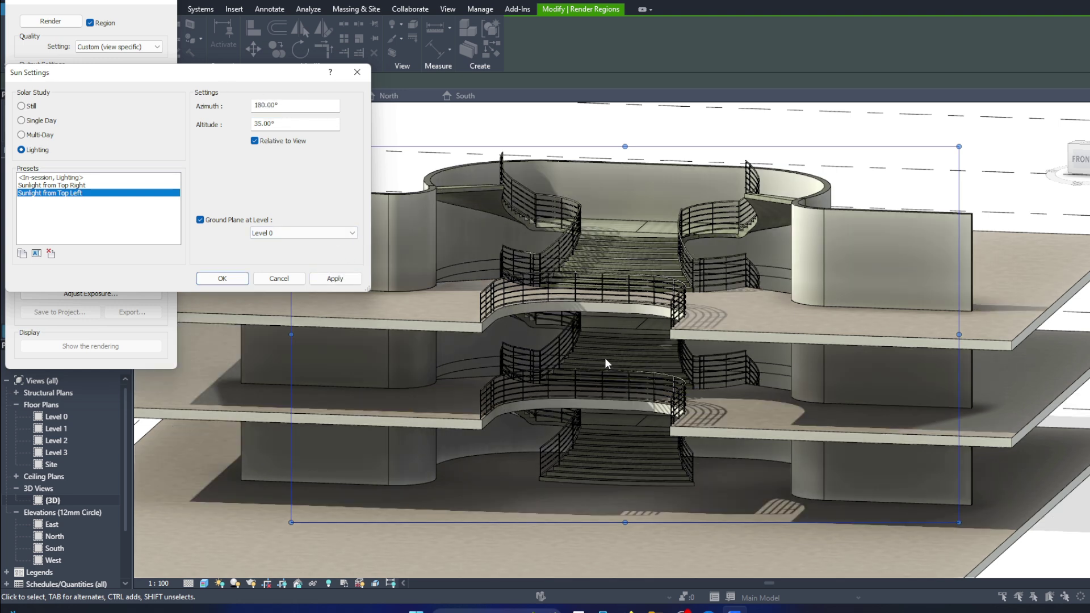
left_click(330, 279)
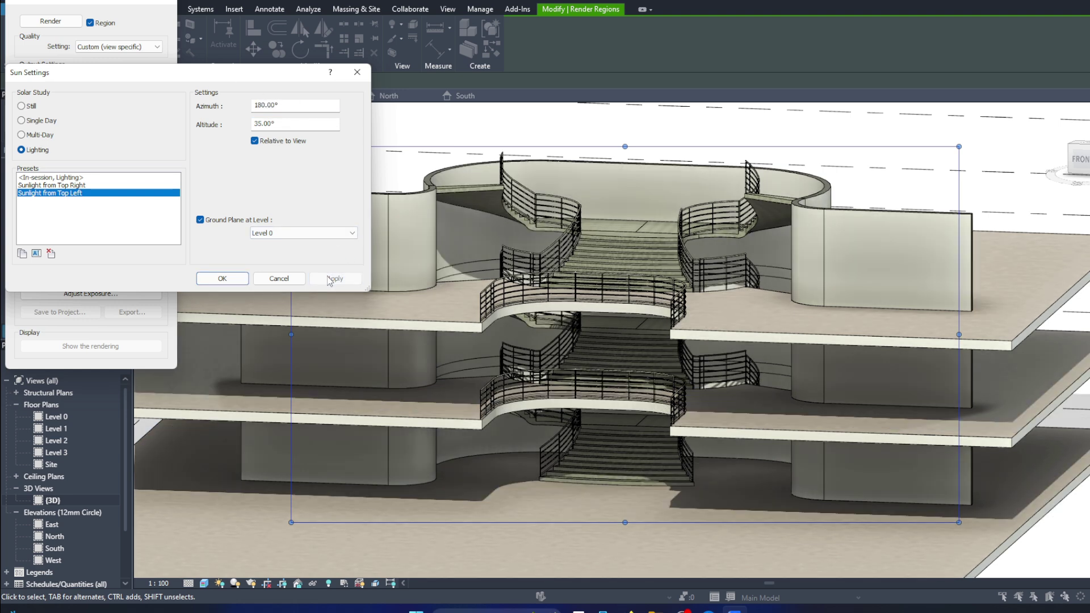
Step: Edit the sun azimuth, ending at 180° with 35° altitude, and apply the setting
key("Tab")
type("5")
key("Tab")
left_click(335, 279)
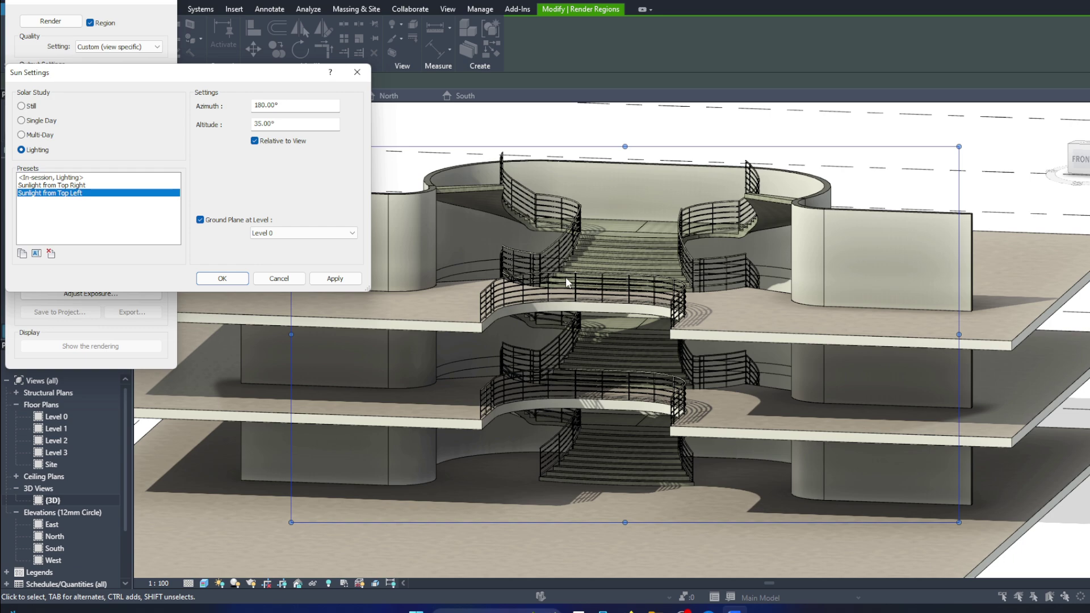
left_click(335, 278)
key("Return")
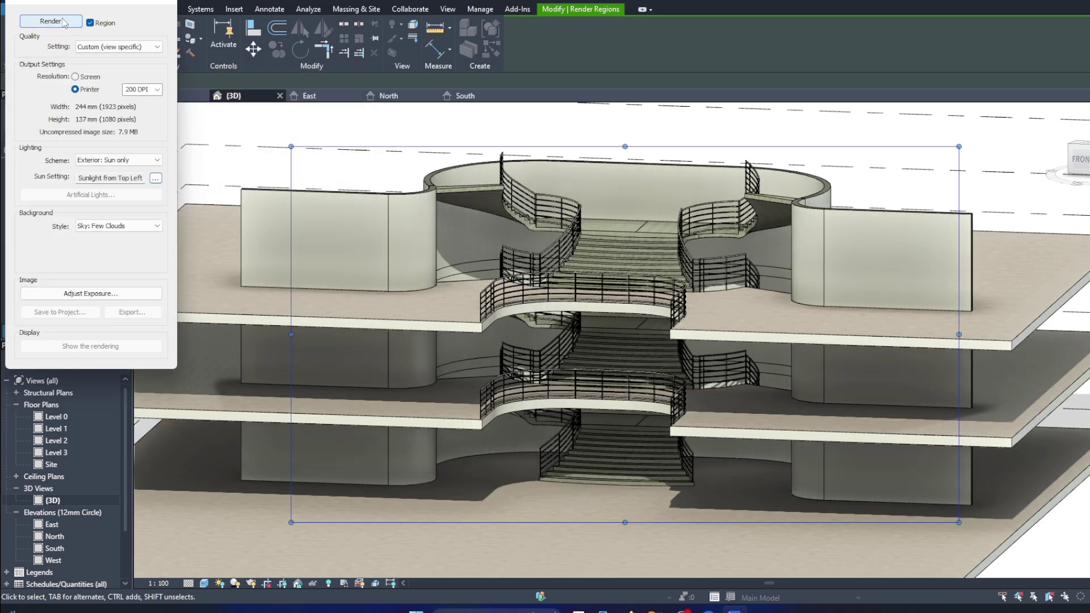
Step: Switch the render background to a solid light-blue colour (RGB 128-196-255) and re-render the region
left_click(51, 21)
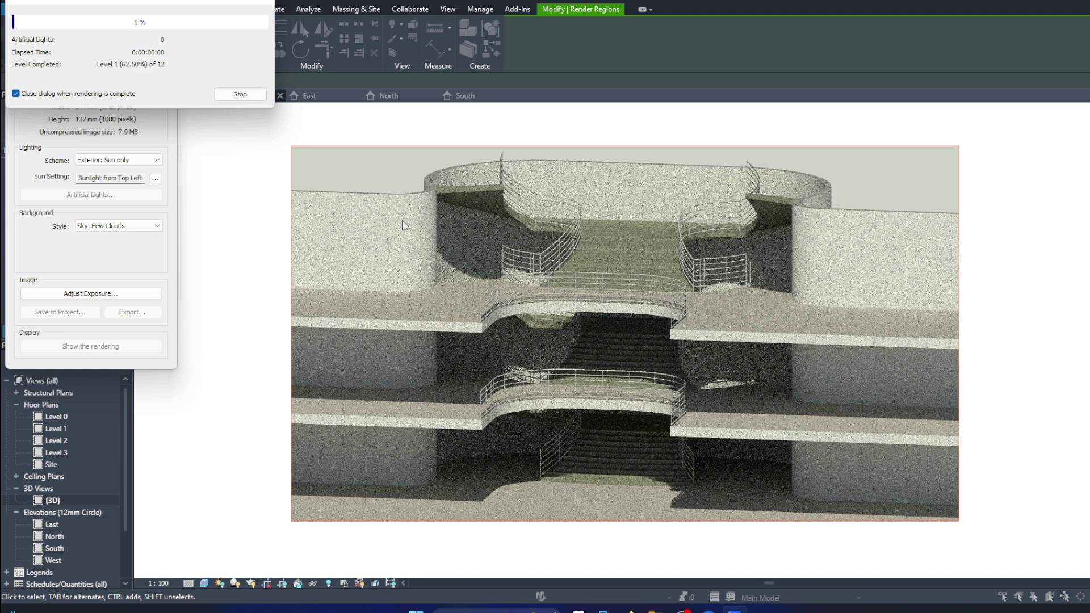
left_click(119, 225)
left_click(113, 285)
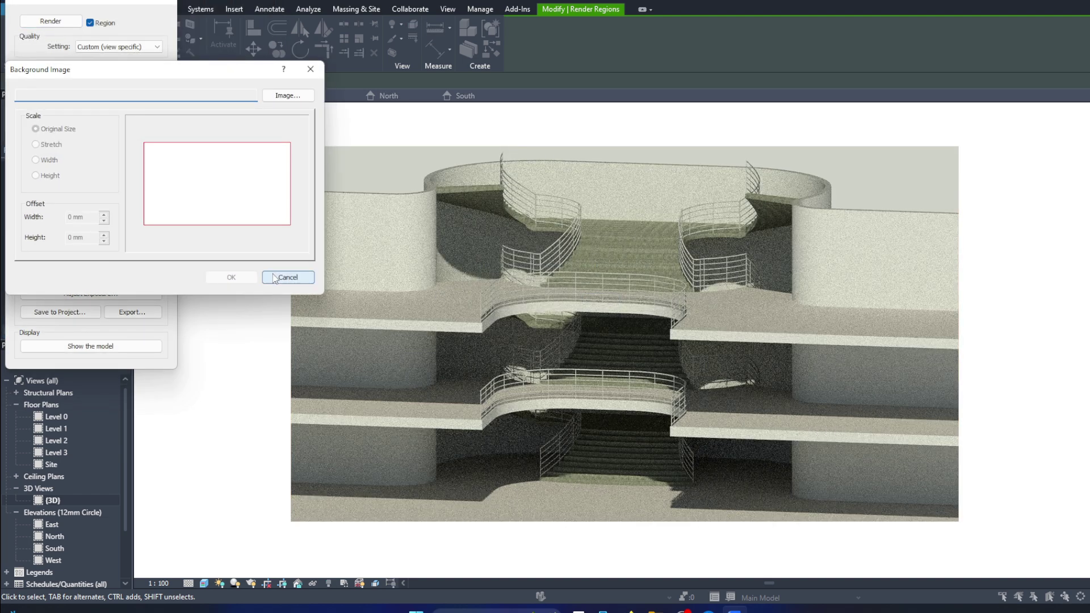
left_click(287, 276)
left_click(119, 225)
left_click(114, 278)
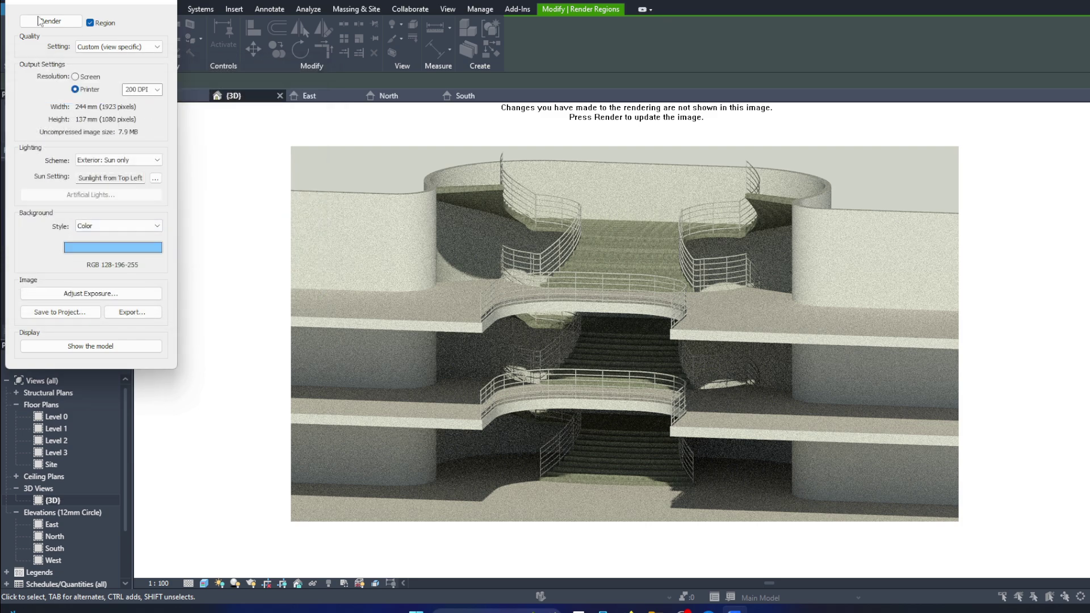
left_click(46, 21)
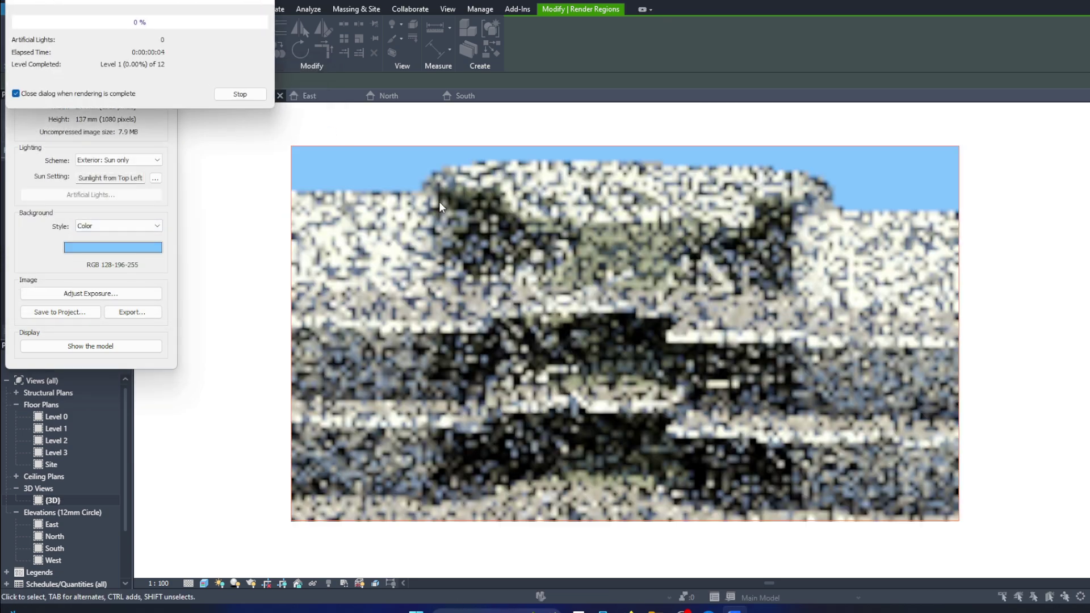